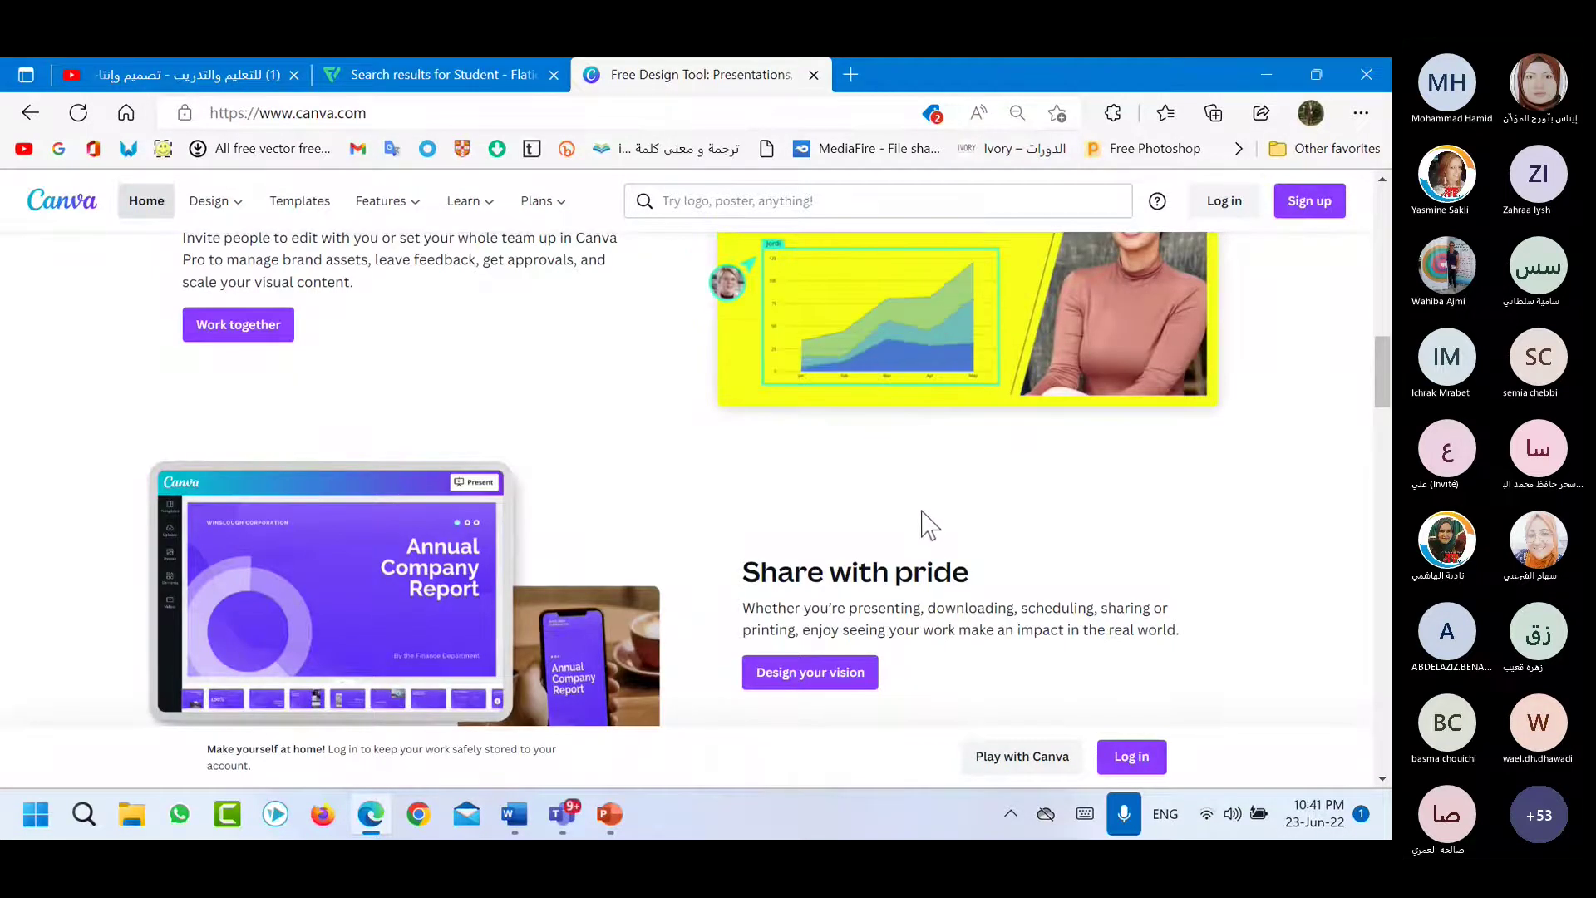
# Review the Canva Free, Pro and Enterprise plans on the home page and highlight the statement about free Canva Pro for education and nonprofits.
pyautogui.scroll(-5, 923, 524)
pyautogui.scroll(-10, 927, 523)
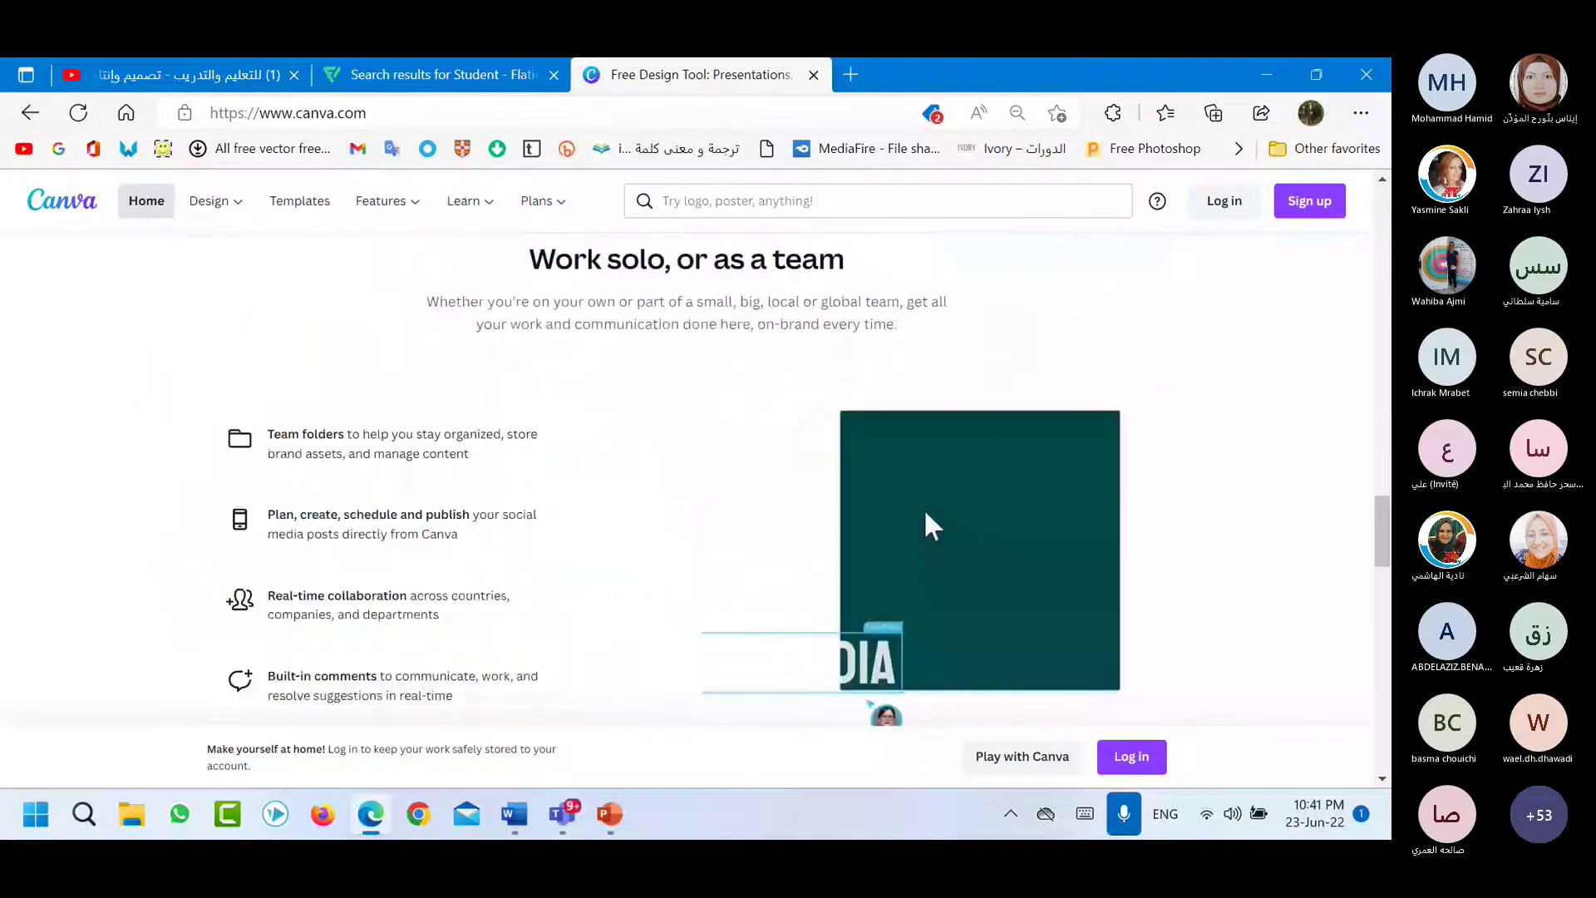
pyautogui.scroll(-2, 673, 559)
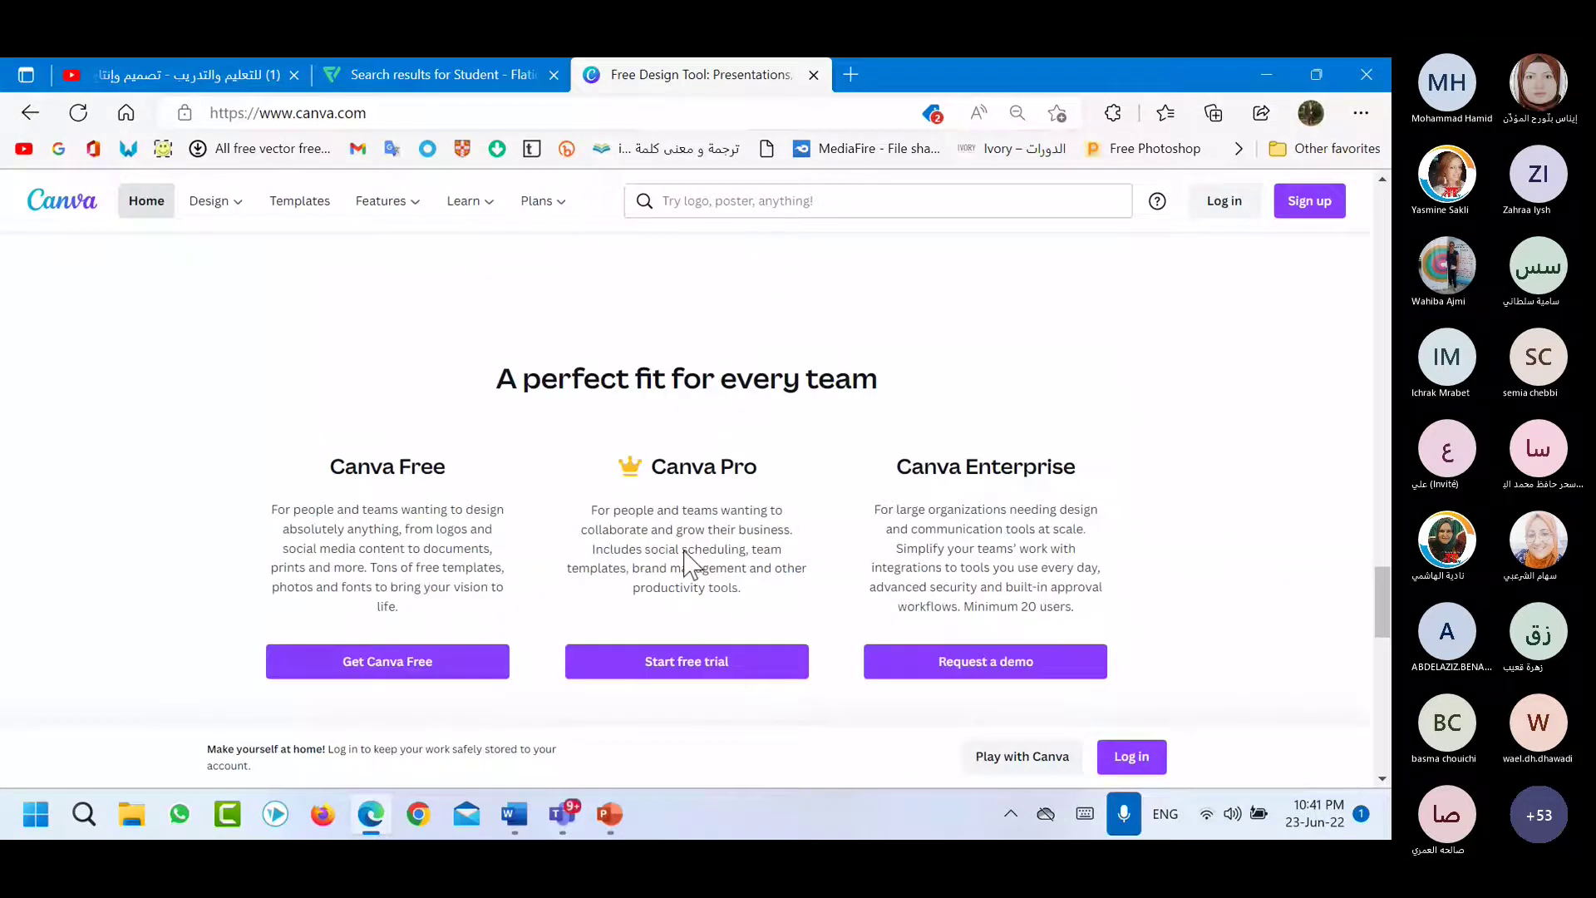
pyautogui.scroll(-1, 686, 561)
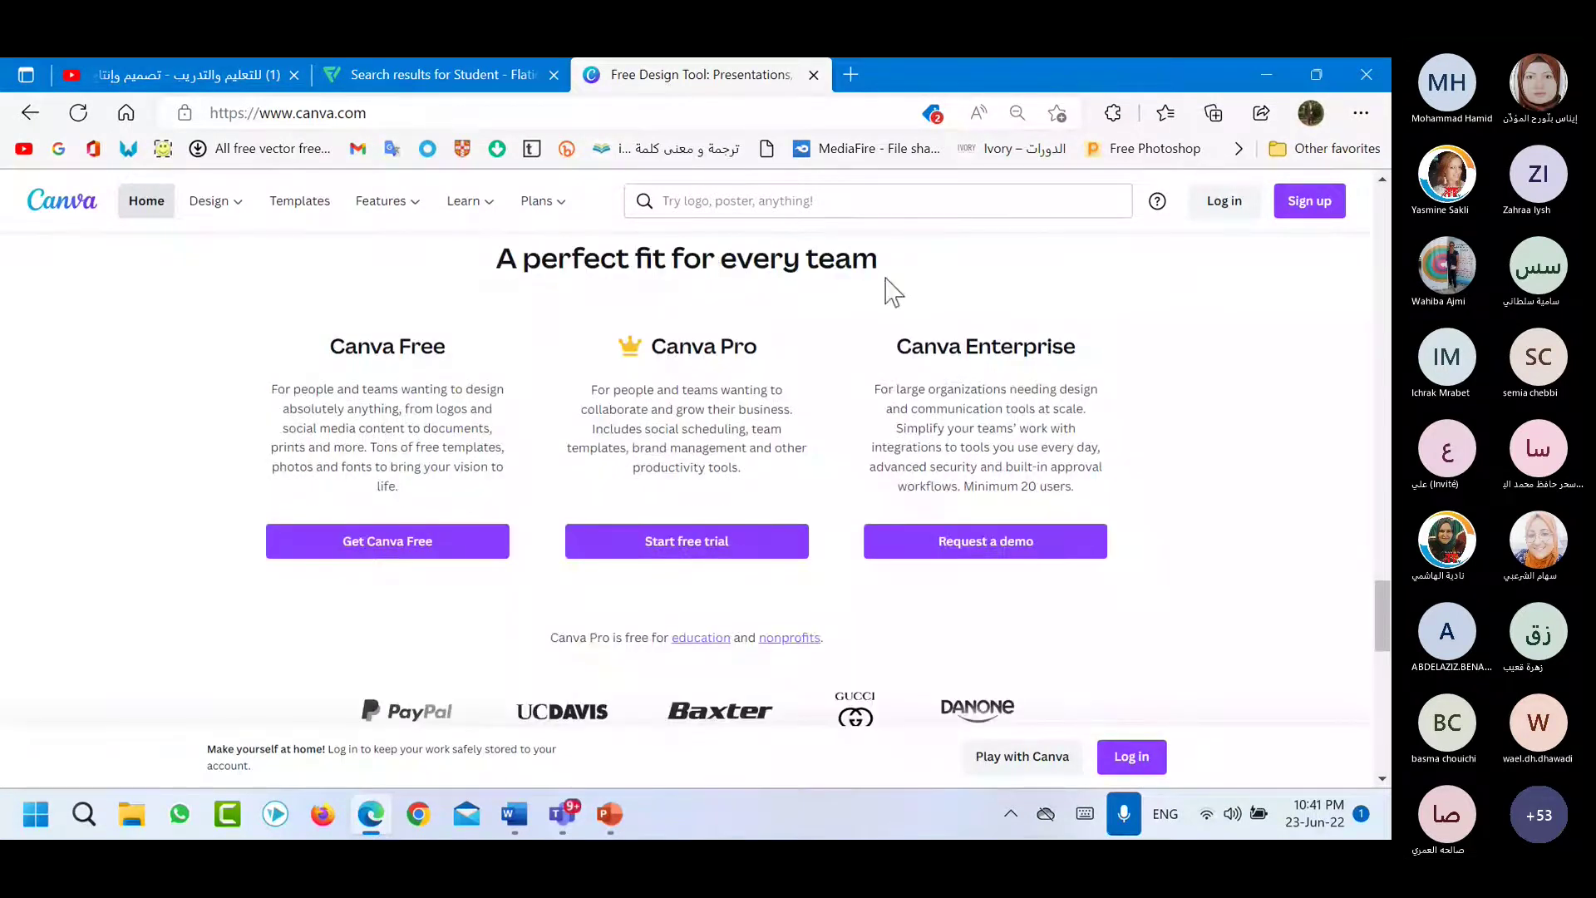
pyautogui.scroll(-1, 894, 291)
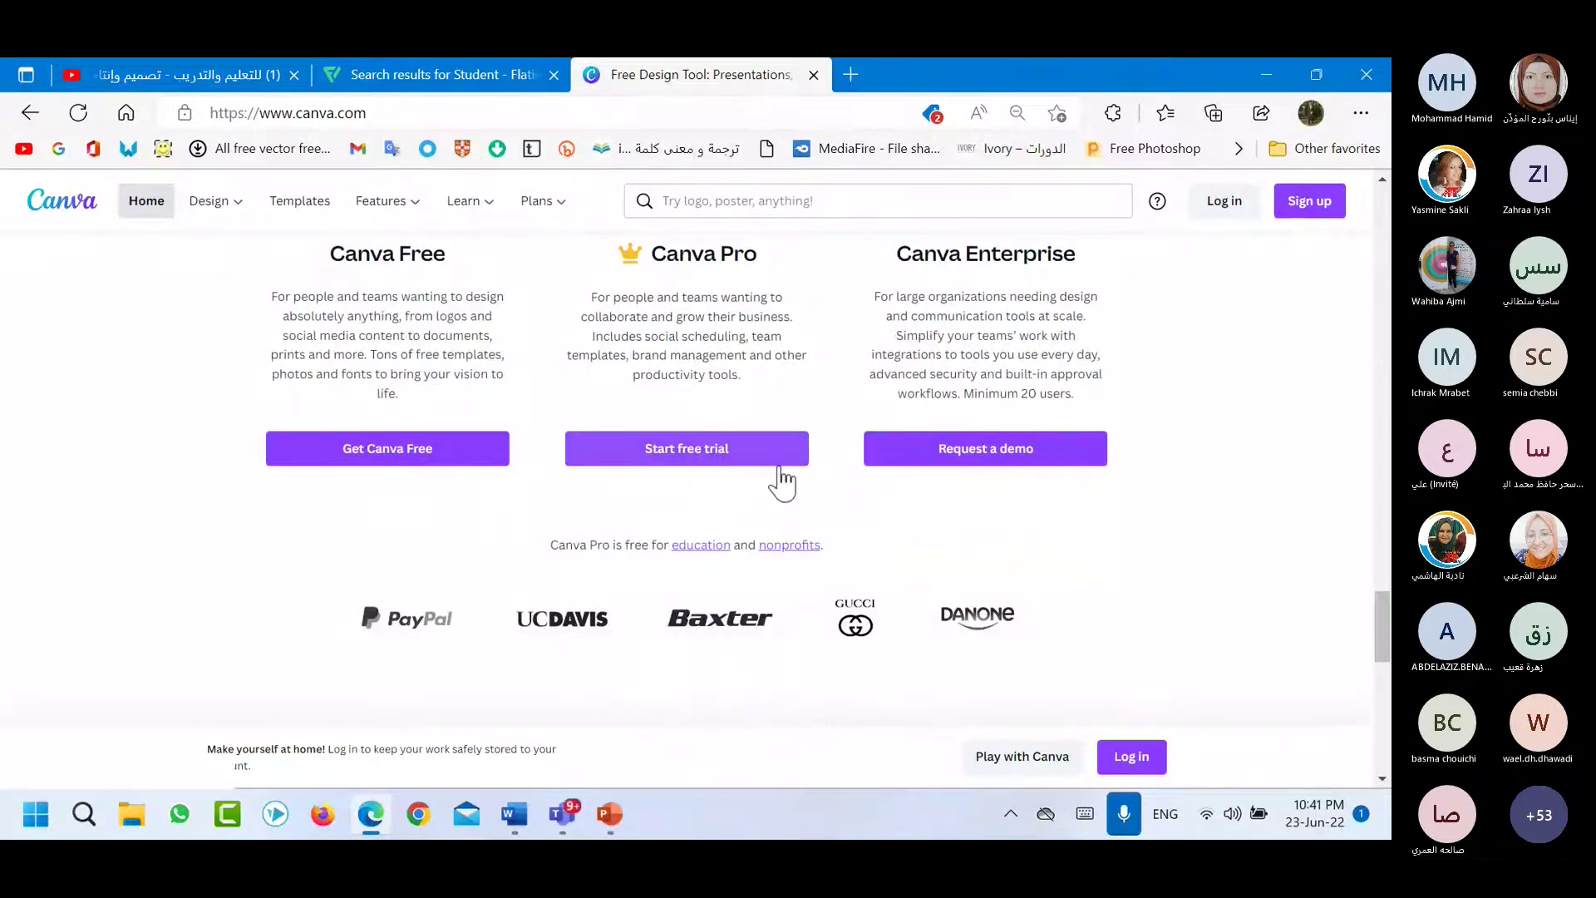
pyautogui.scroll(-1, 782, 483)
pyautogui.tripleClick(799, 452)
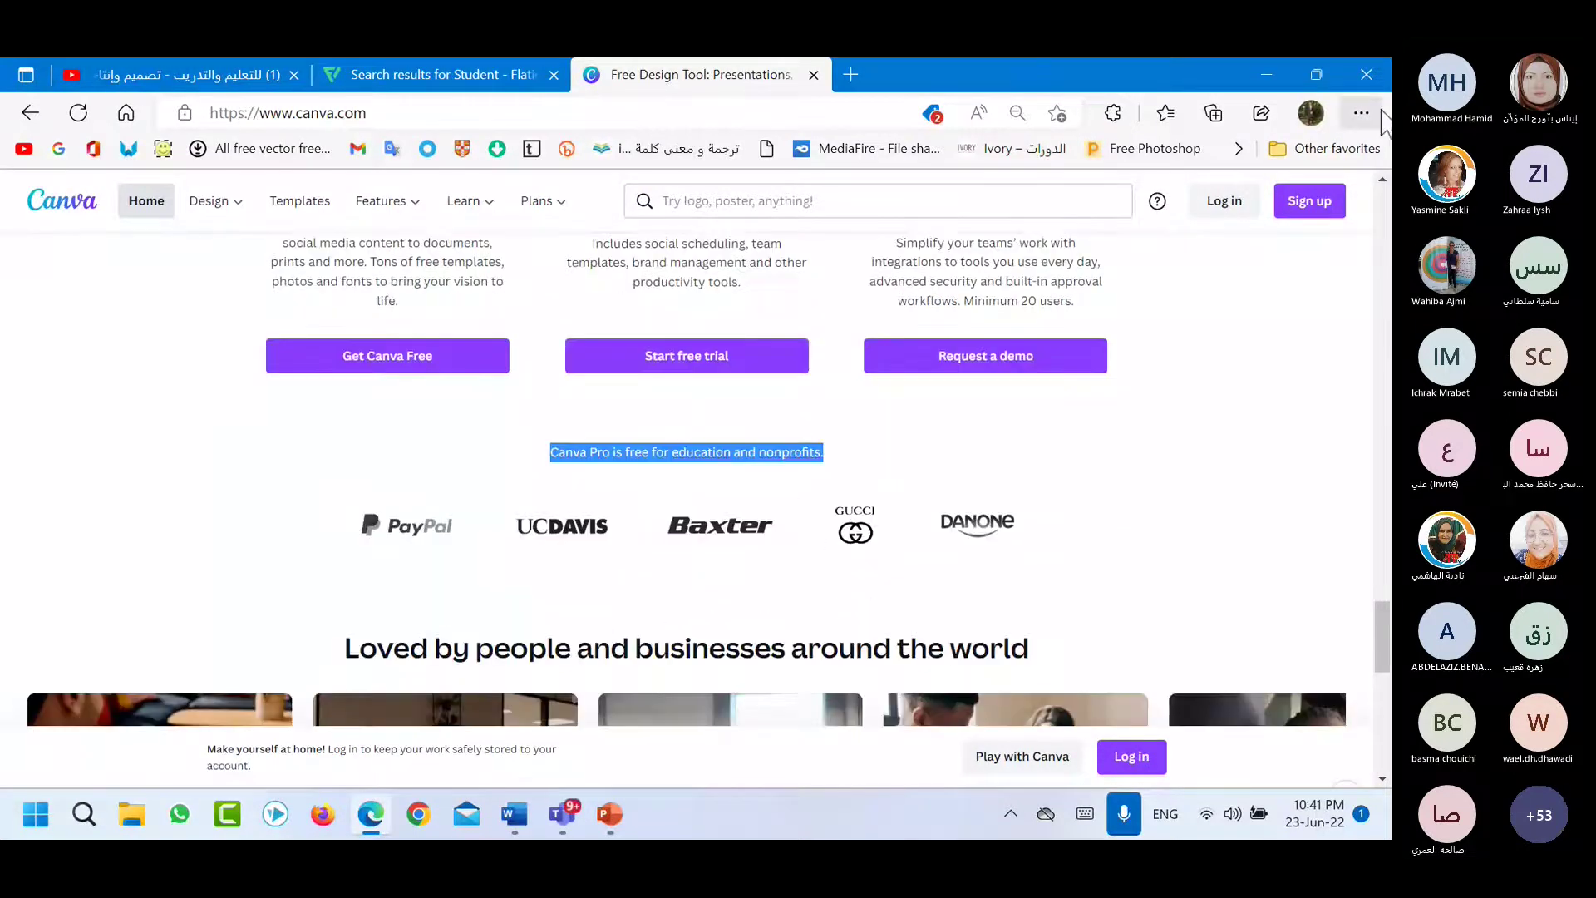
# Enlarge the page zoom to 125% and examine the statement about free Canva Pro for education and nonprofits.
pyautogui.click(1361, 113)
pyautogui.click(1268, 200)
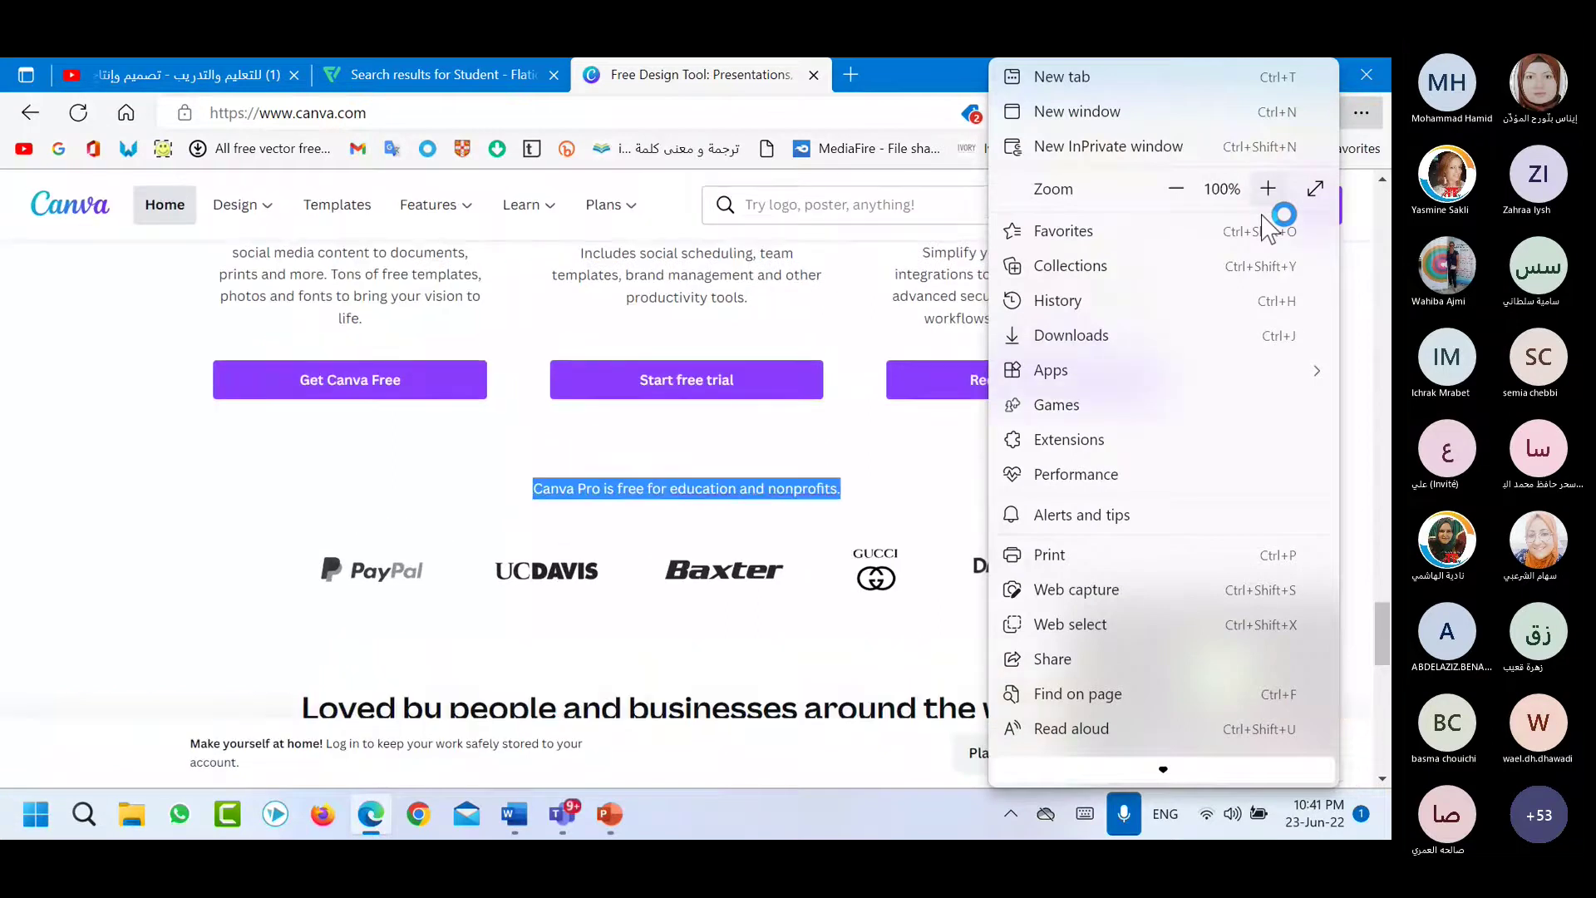
pyautogui.click(1268, 191)
pyautogui.scroll(-5, 901, 456)
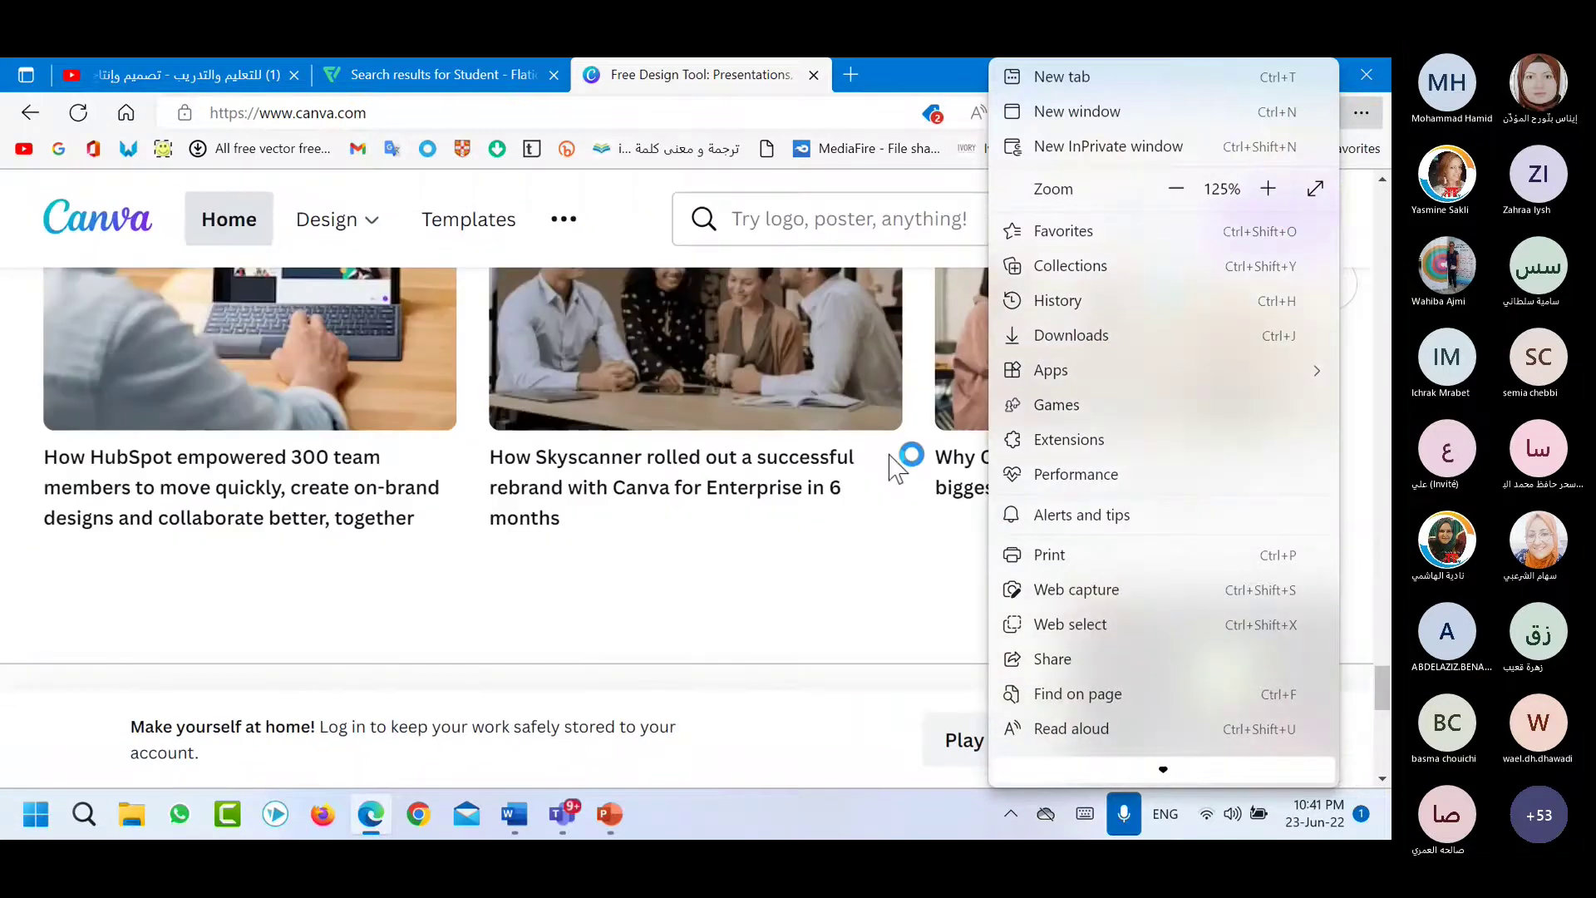
pyautogui.scroll(10, 850, 488)
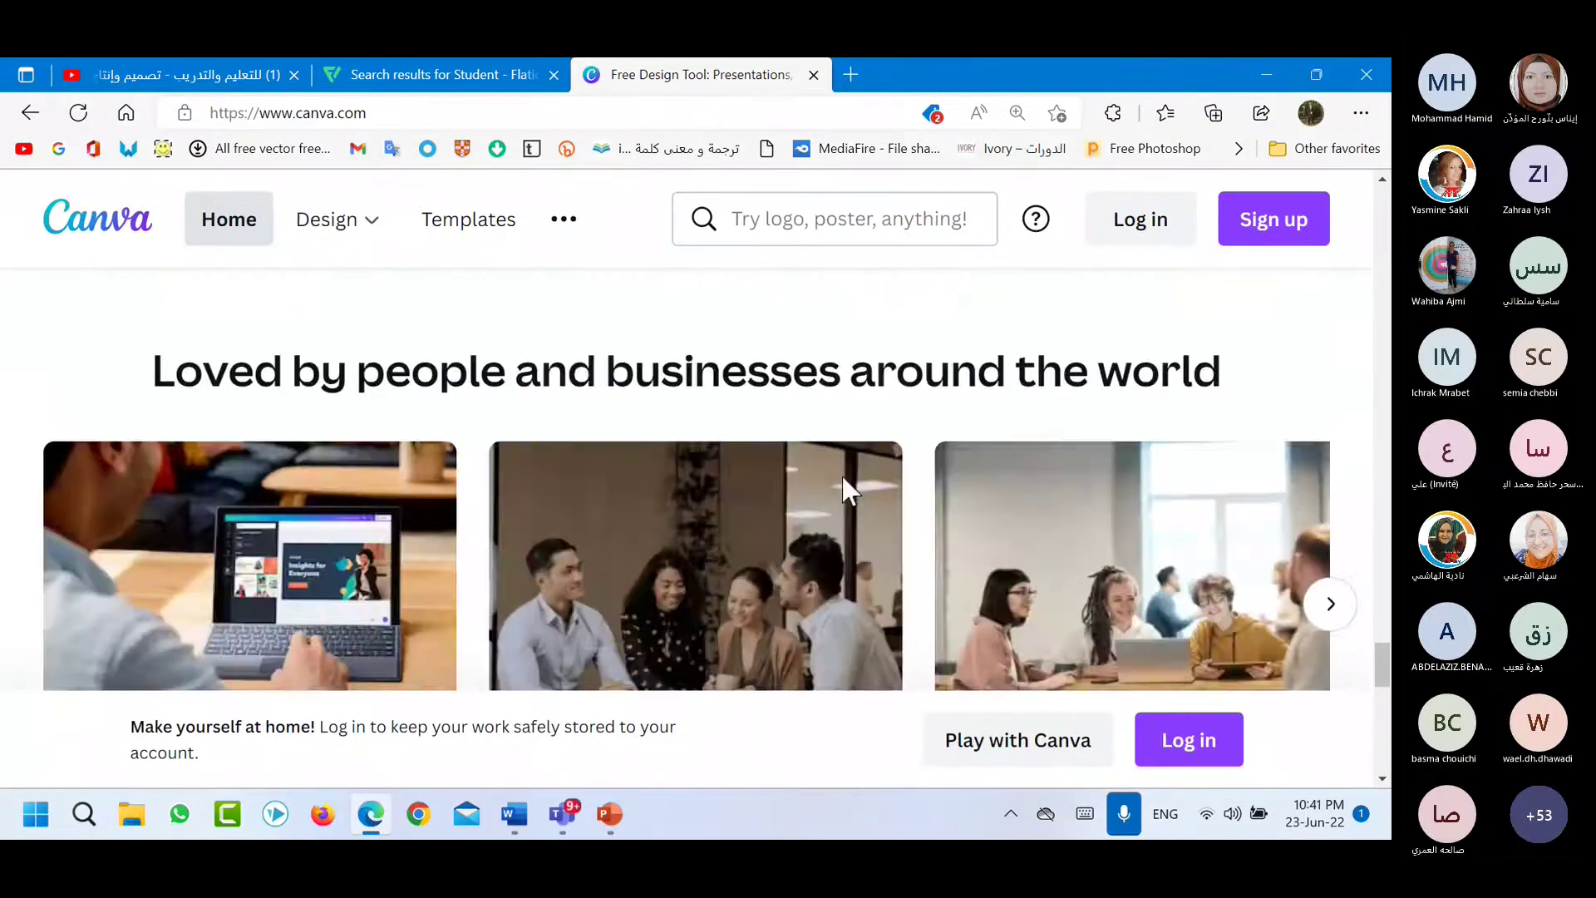
pyautogui.scroll(-2, 849, 491)
pyautogui.moveTo(474, 394); pyautogui.dragTo(541, 391)
pyautogui.click(582, 445)
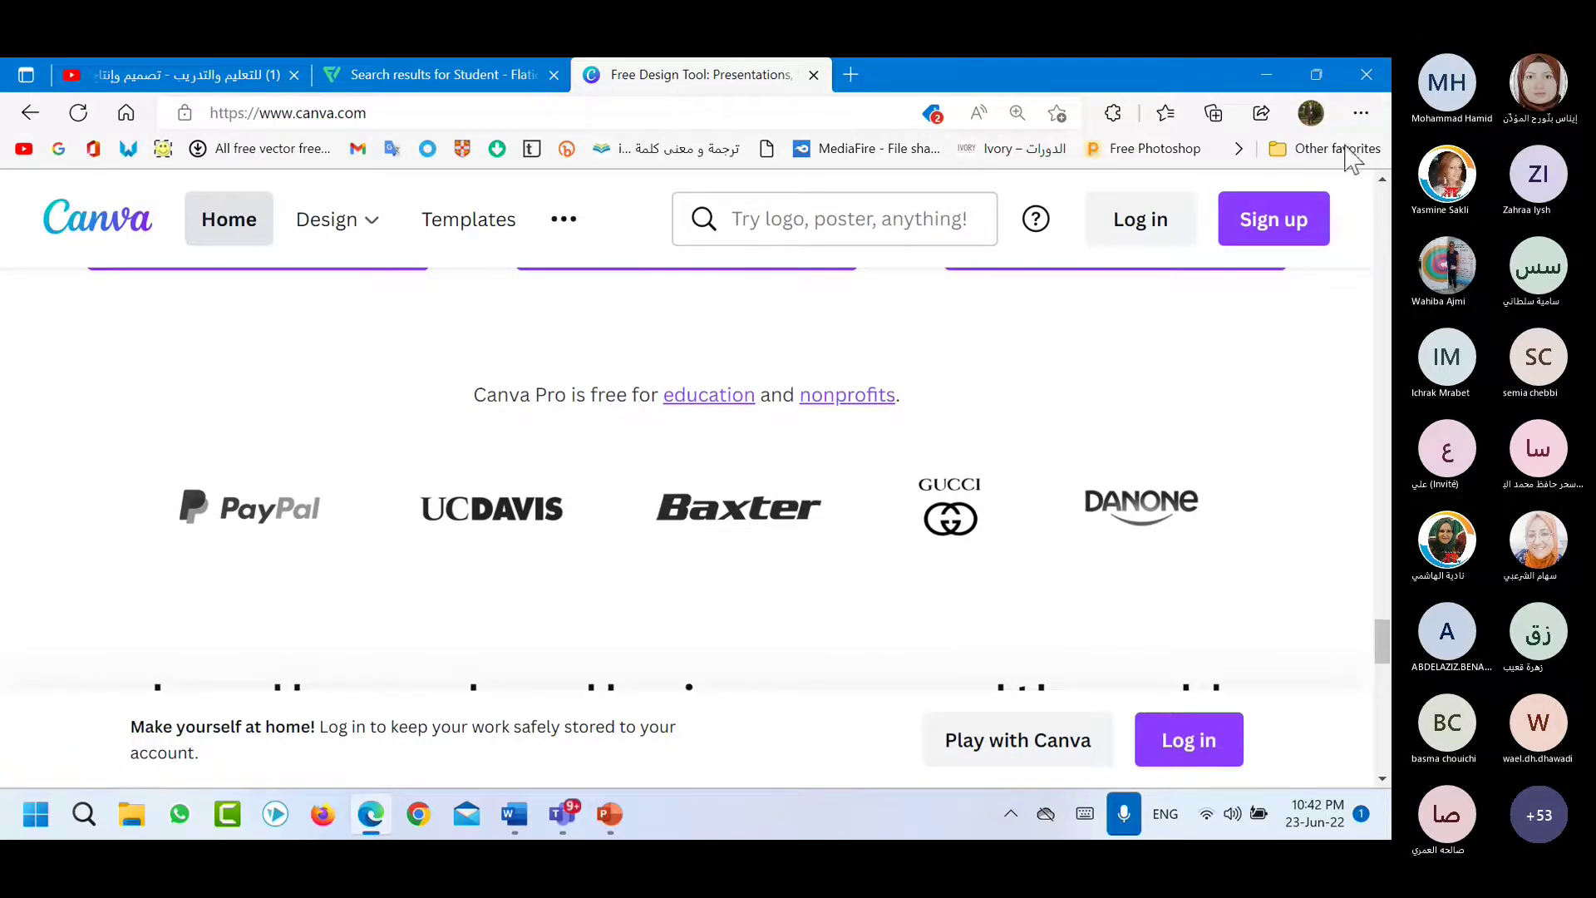
# Reduce the browser page zoom to 100%.
pyautogui.click(1362, 112)
pyautogui.click(1175, 188)
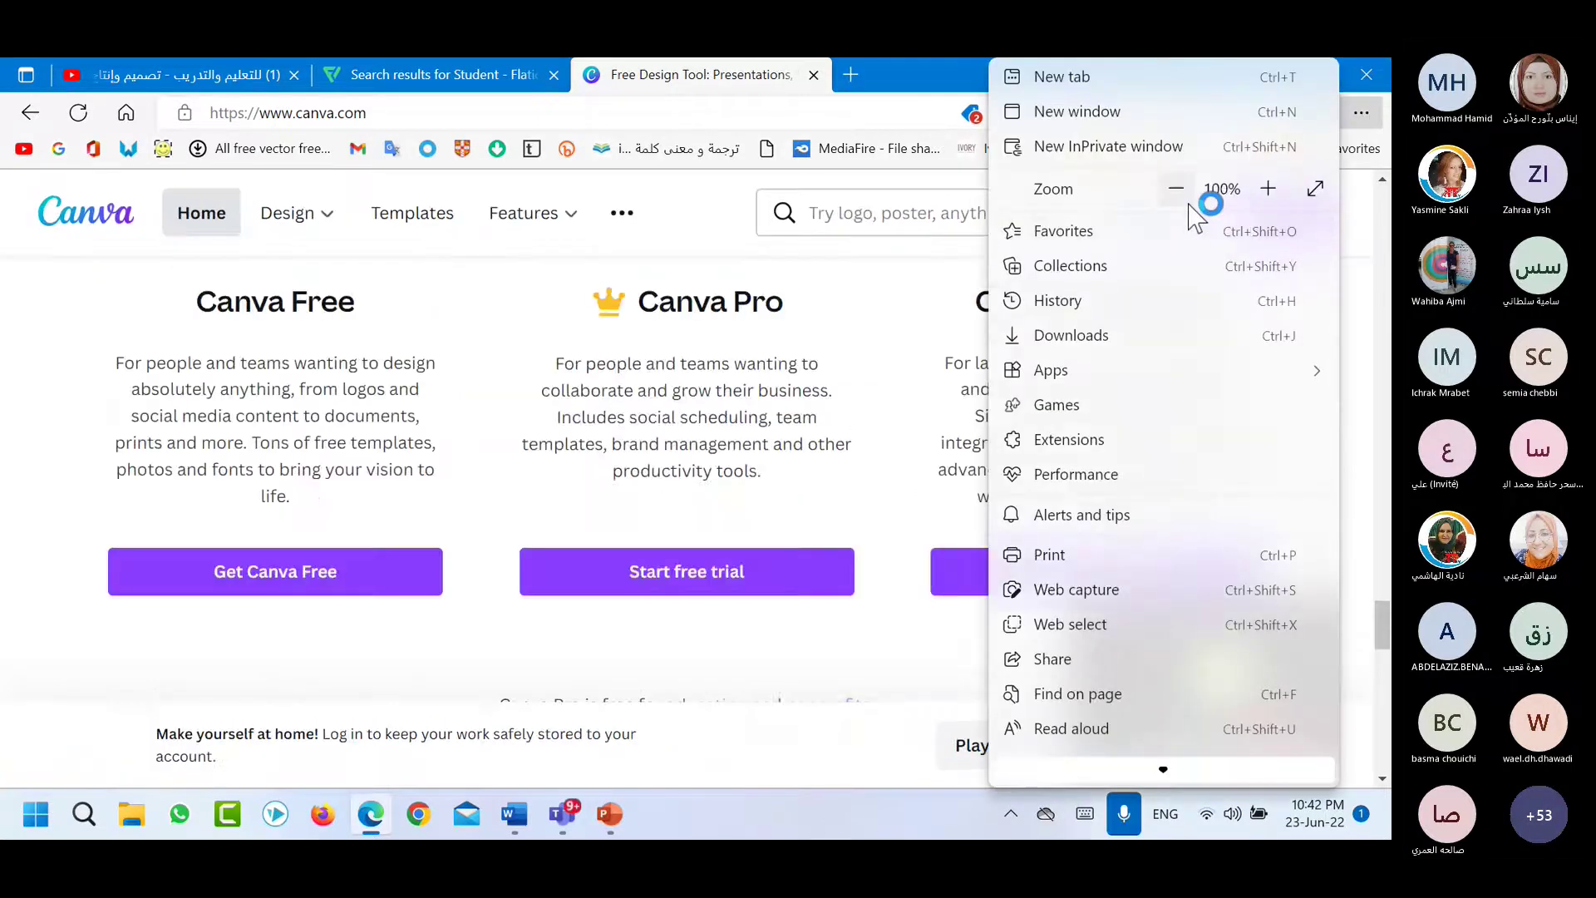
pyautogui.click(1176, 189)
pyautogui.click(886, 395)
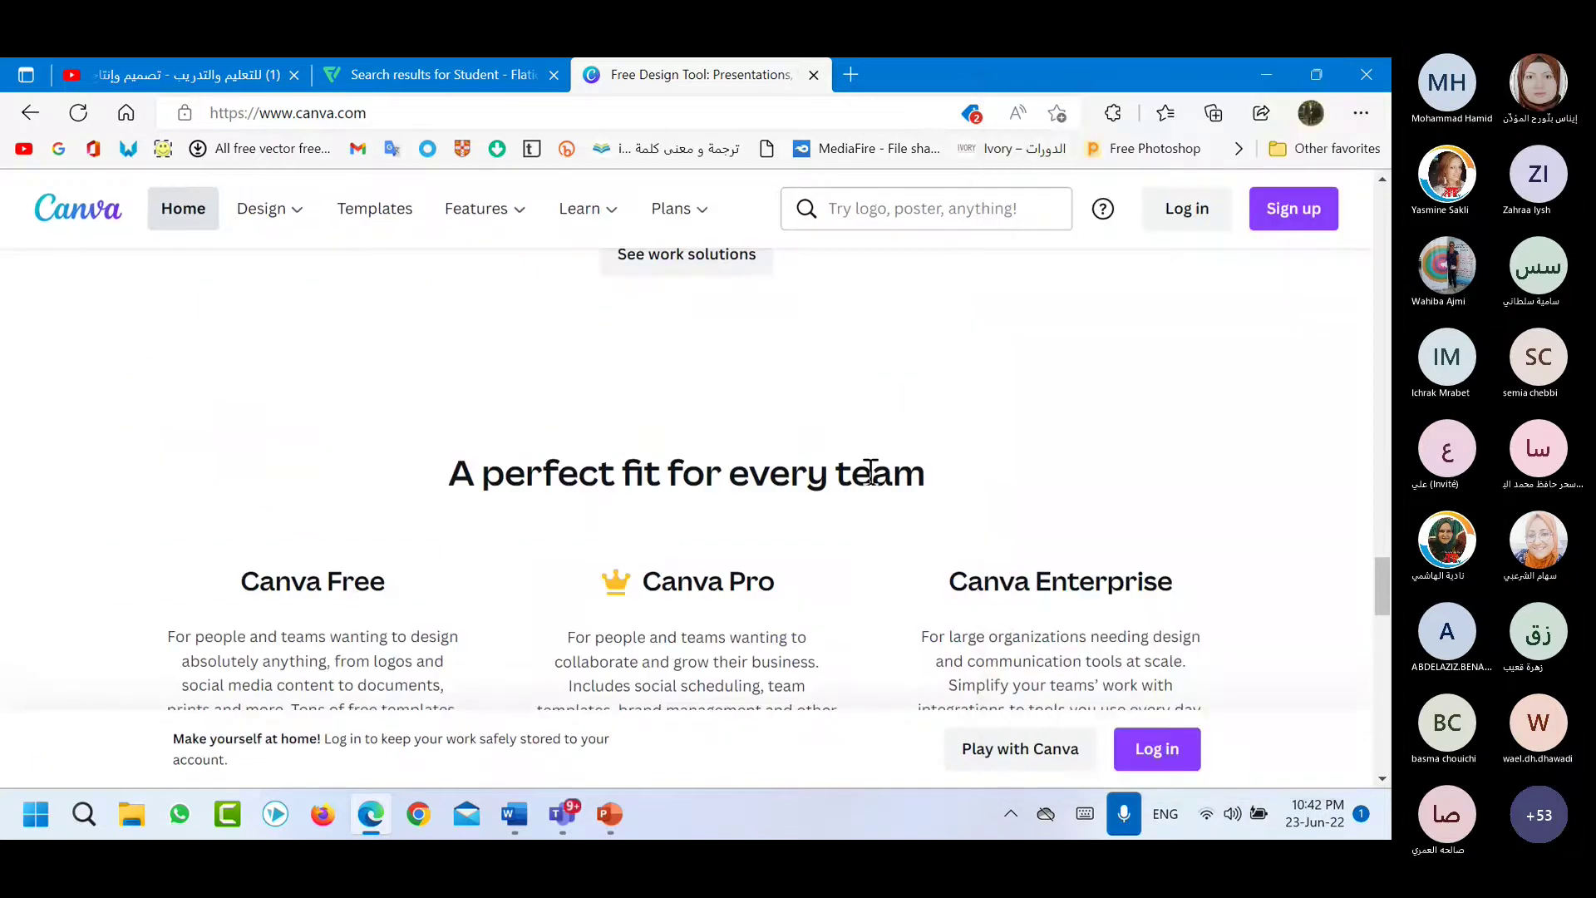
# Highlight the free Canva Pro statement below the plans, open its education link and reload the education page.
pyautogui.scroll(-4, 866, 488)
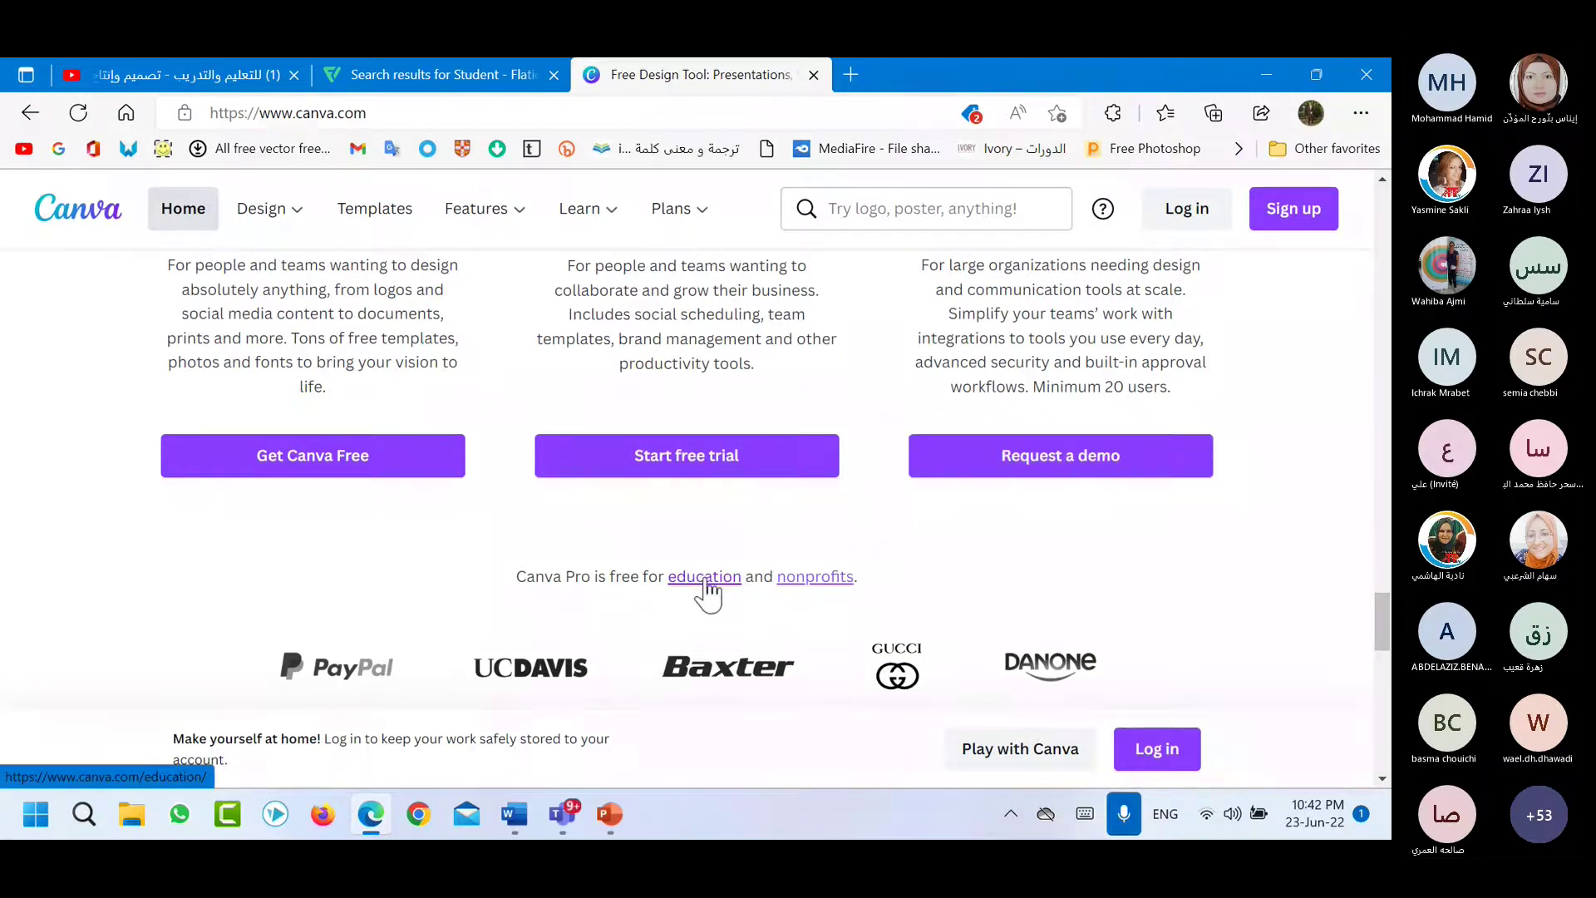
pyautogui.scroll(15, 708, 592)
pyautogui.scroll(10, 704, 579)
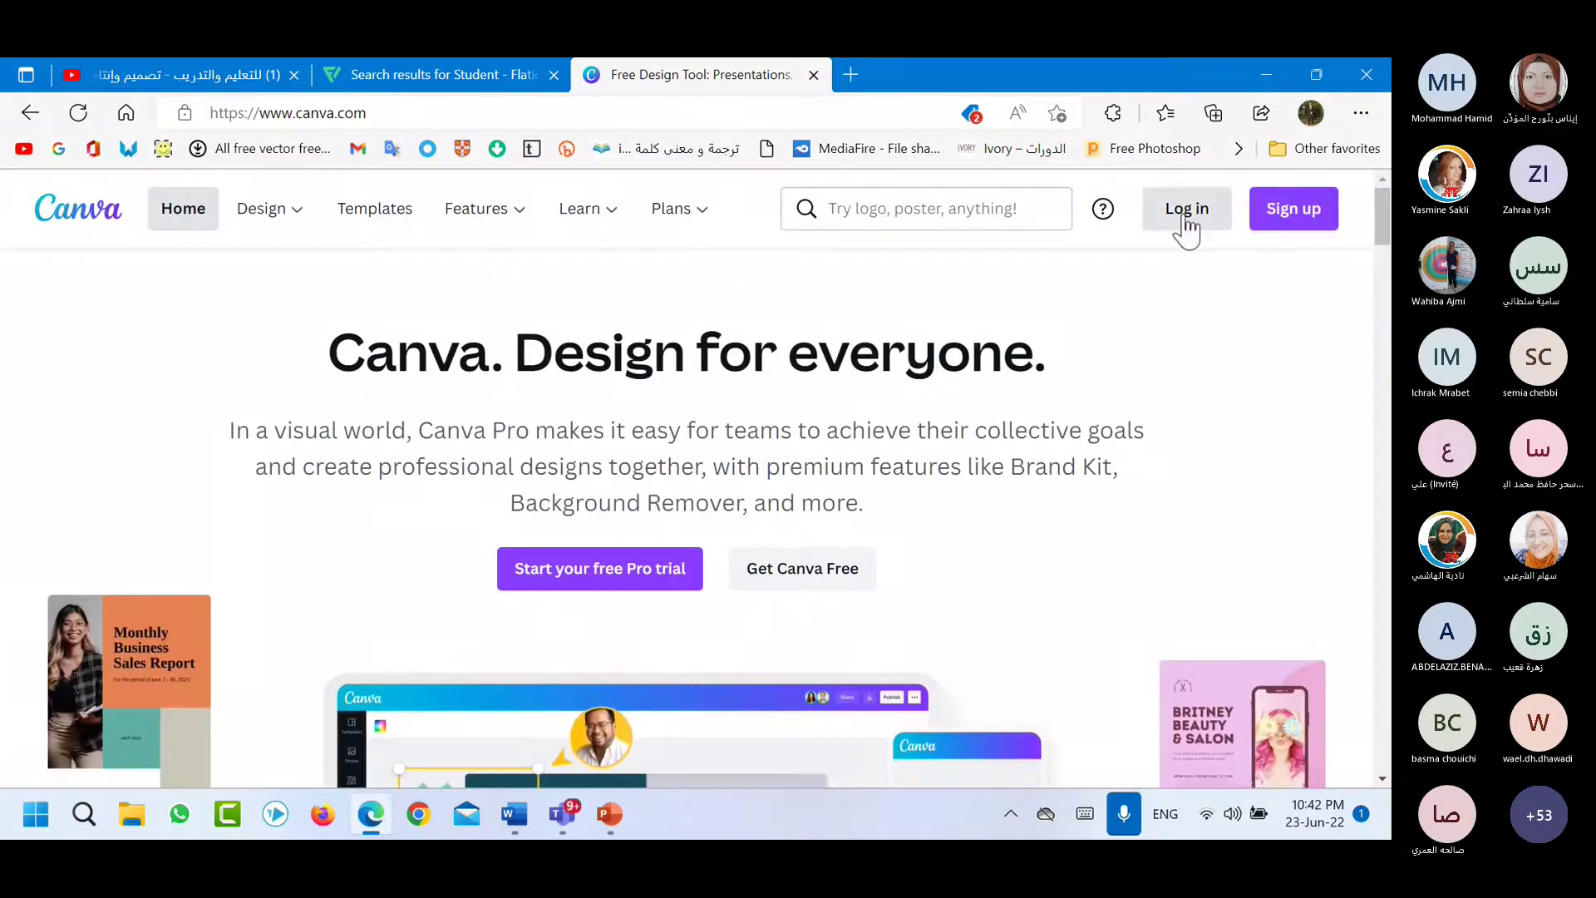
pyautogui.scroll(-8, 1079, 392)
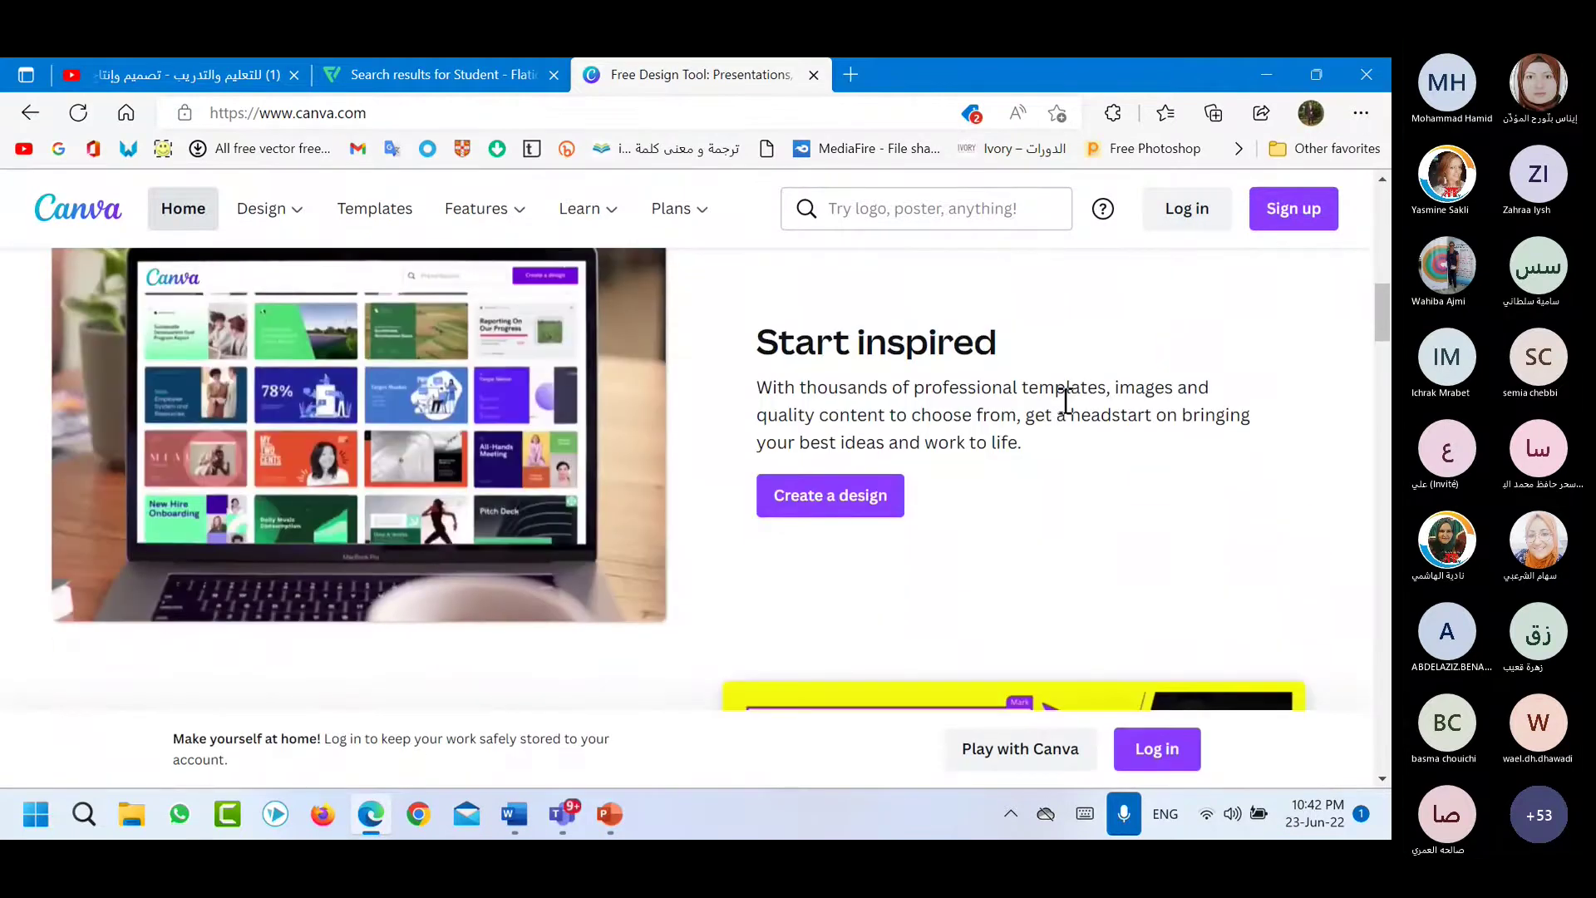
pyautogui.scroll(-15, 1066, 401)
pyautogui.scroll(-6, 927, 488)
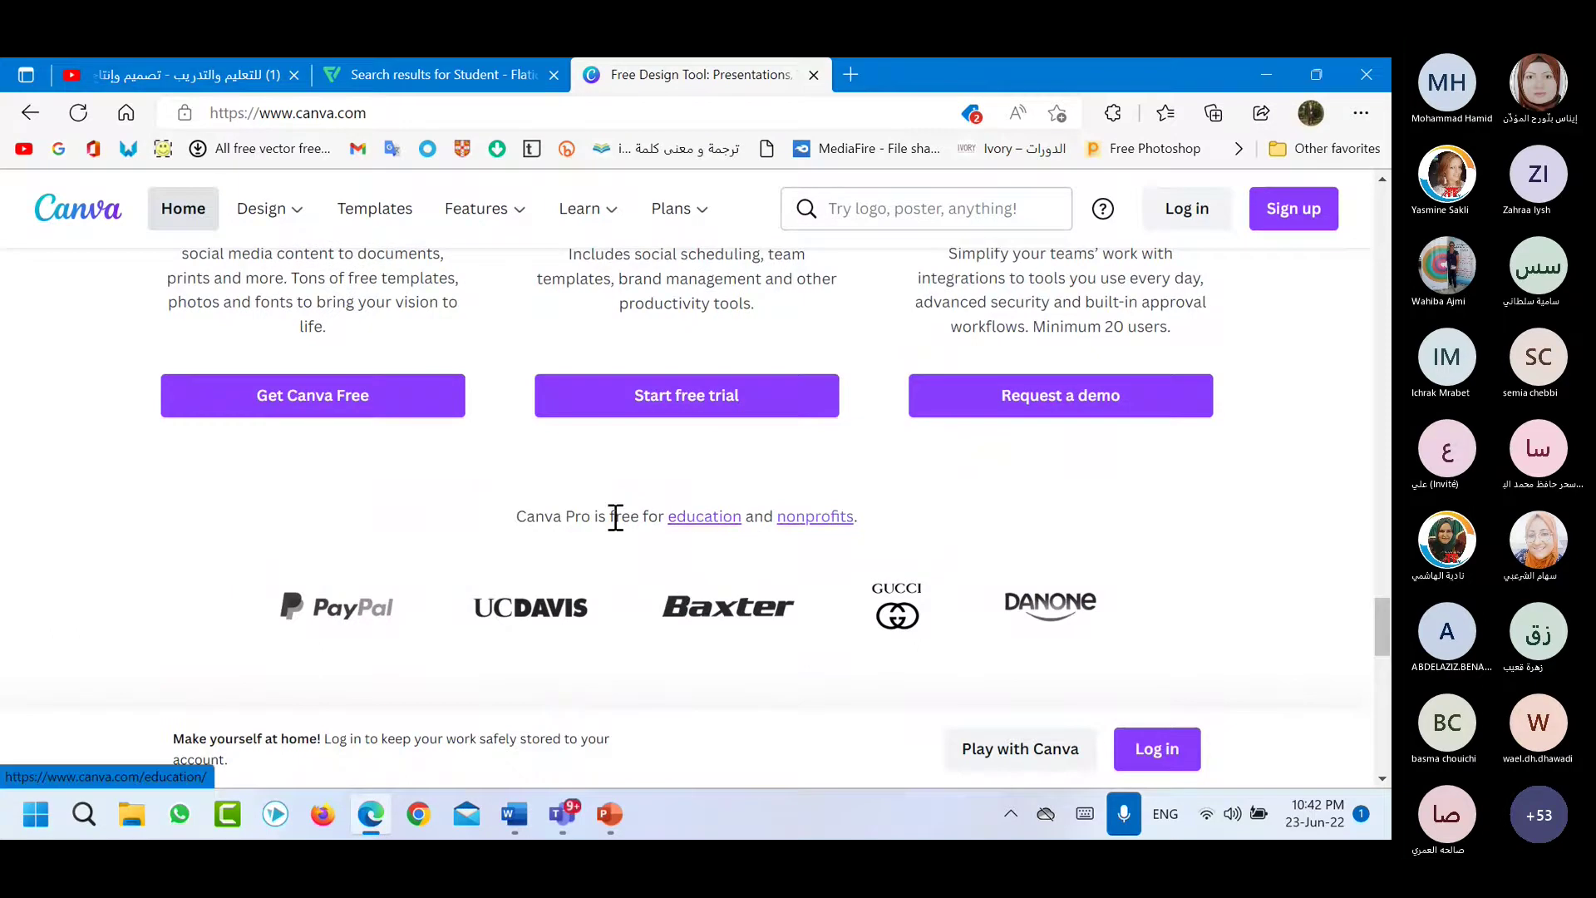
pyautogui.moveTo(514, 516); pyautogui.dragTo(849, 528)
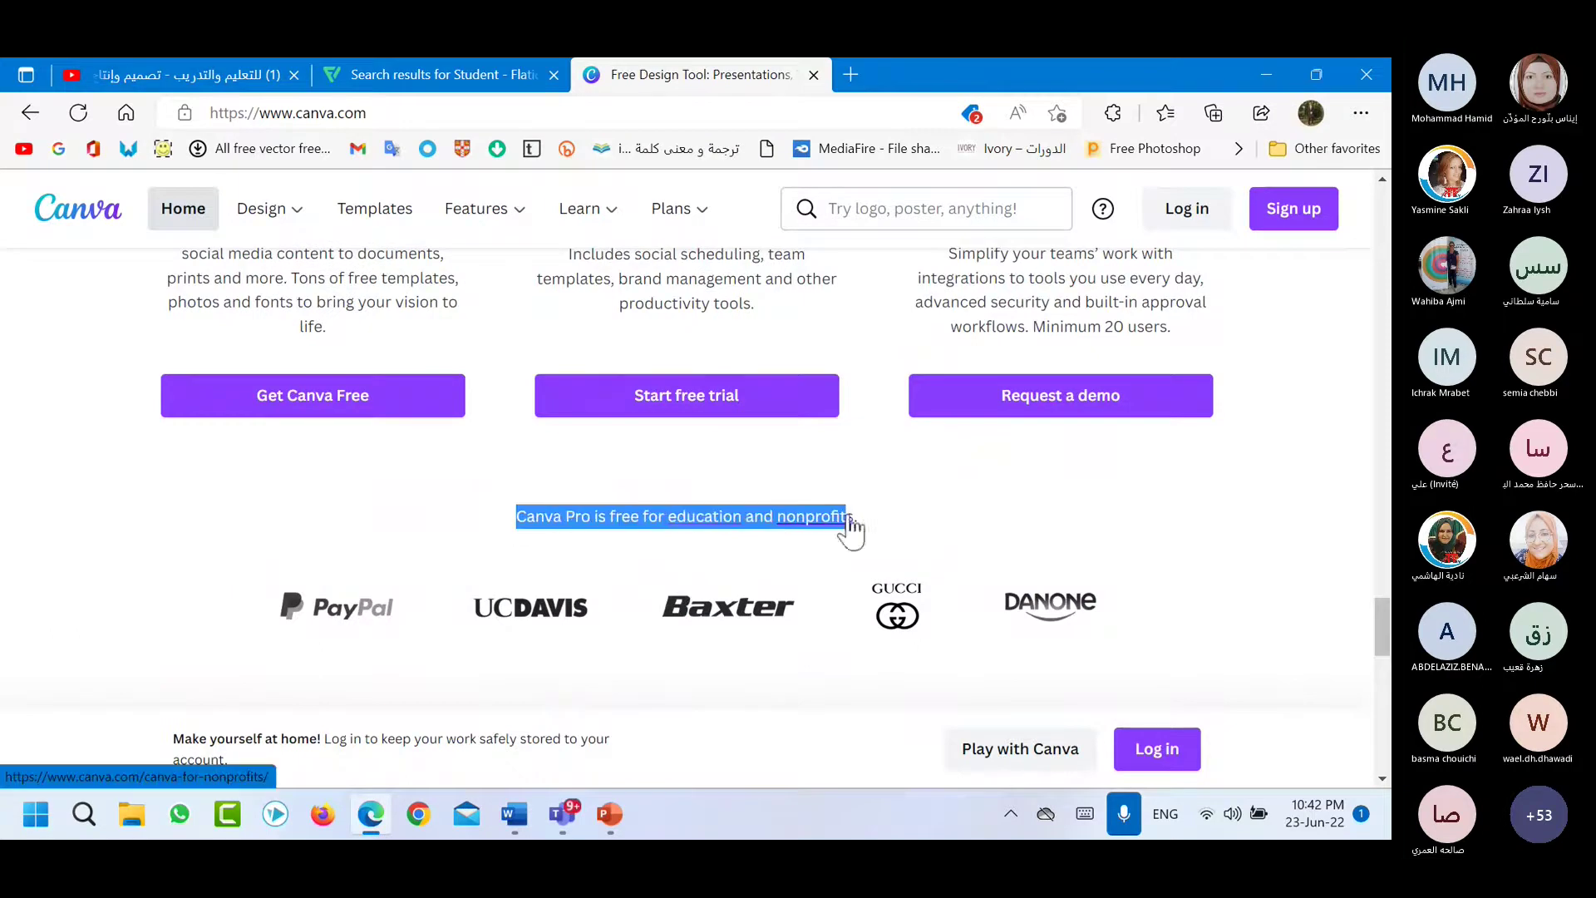
pyautogui.click(710, 523)
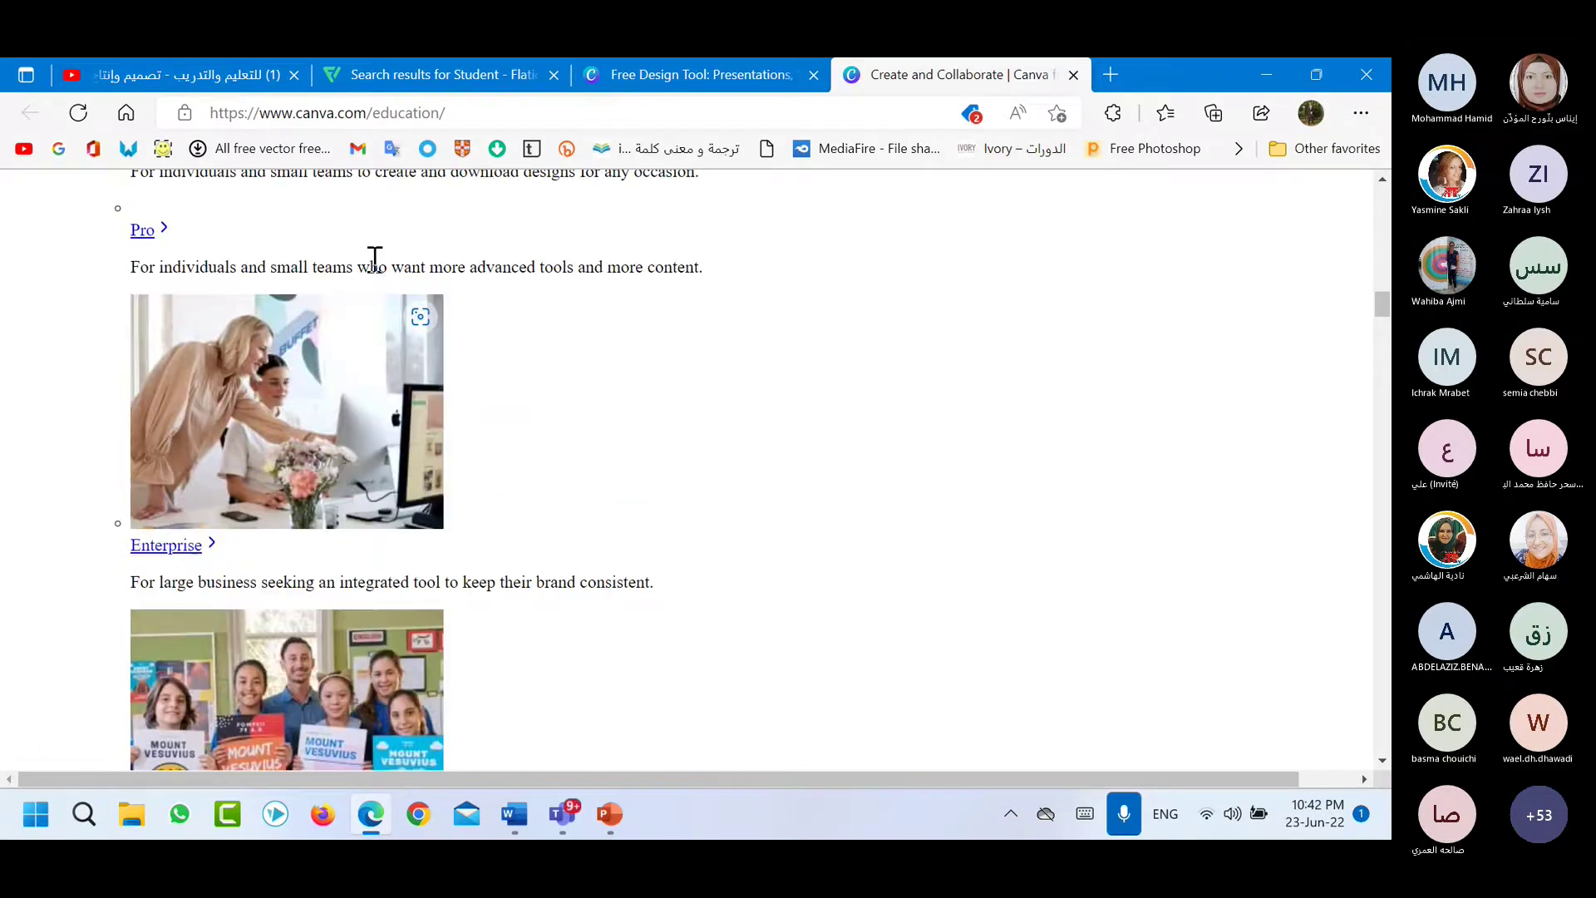
pyautogui.click(77, 113)
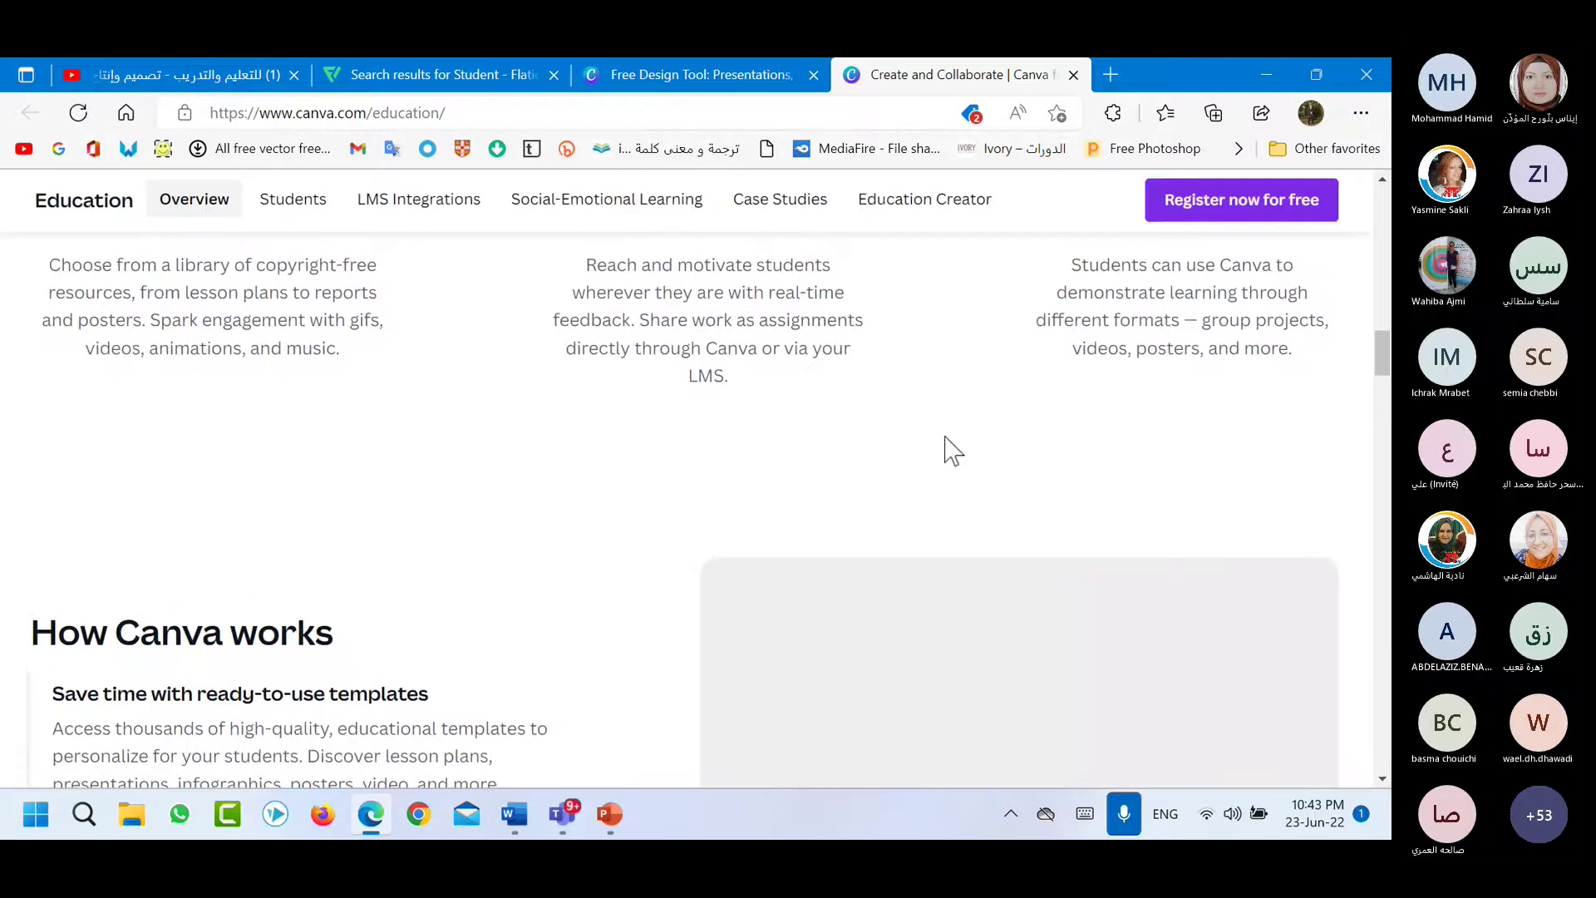
# Examine the Education overview page from its heading down, including the options for teachers, schools and students.
pyautogui.scroll(10, 945, 449)
pyautogui.scroll(5, 946, 450)
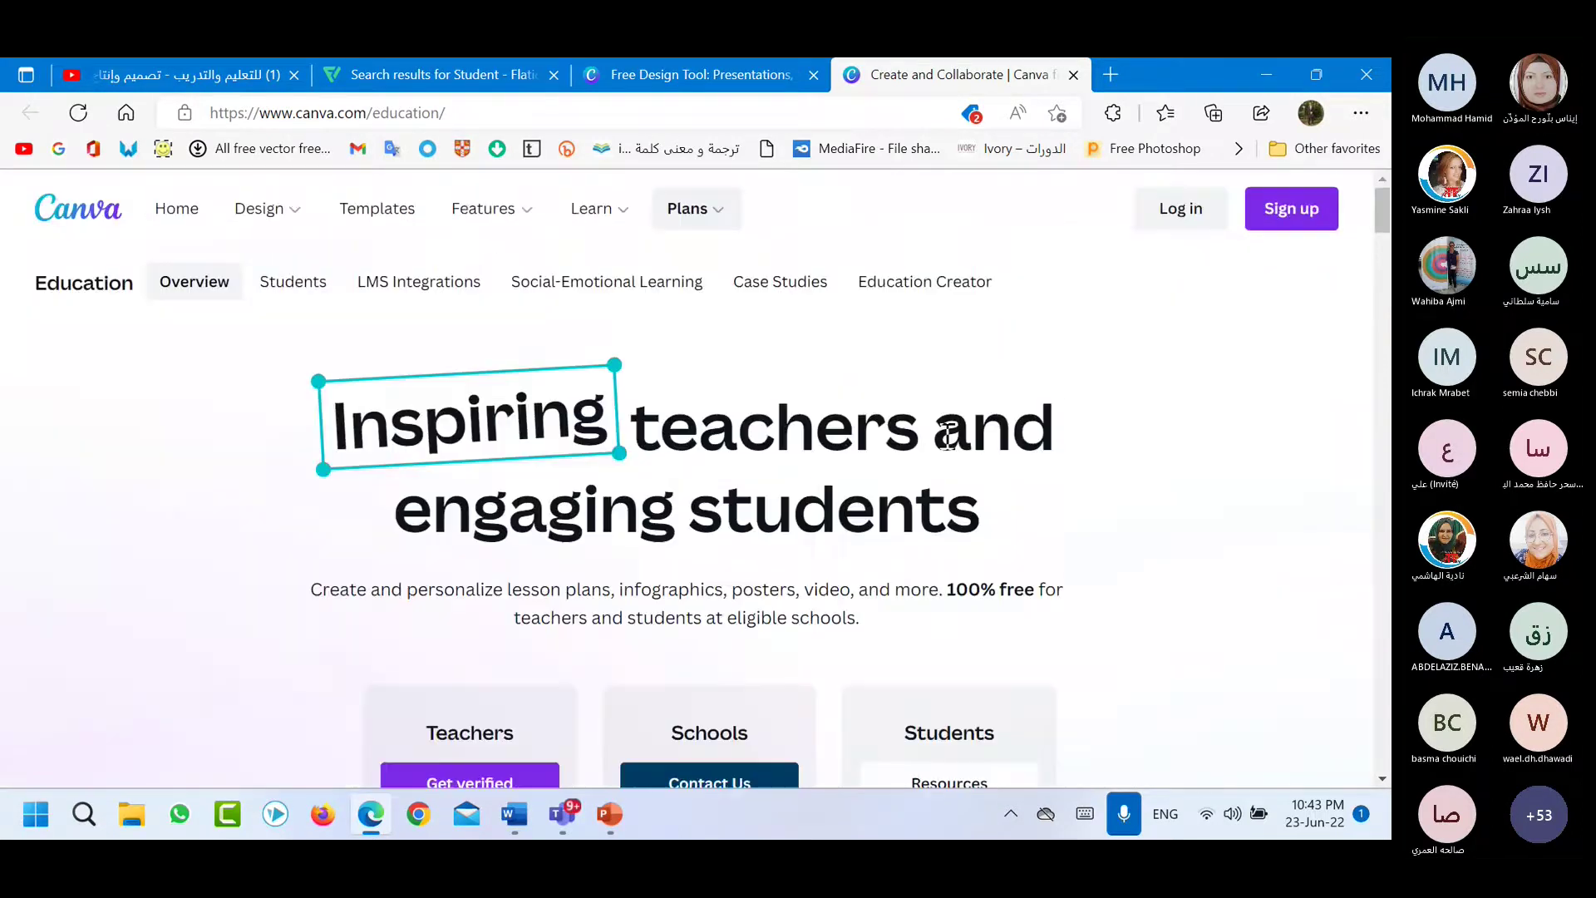
pyautogui.scroll(-1, 947, 434)
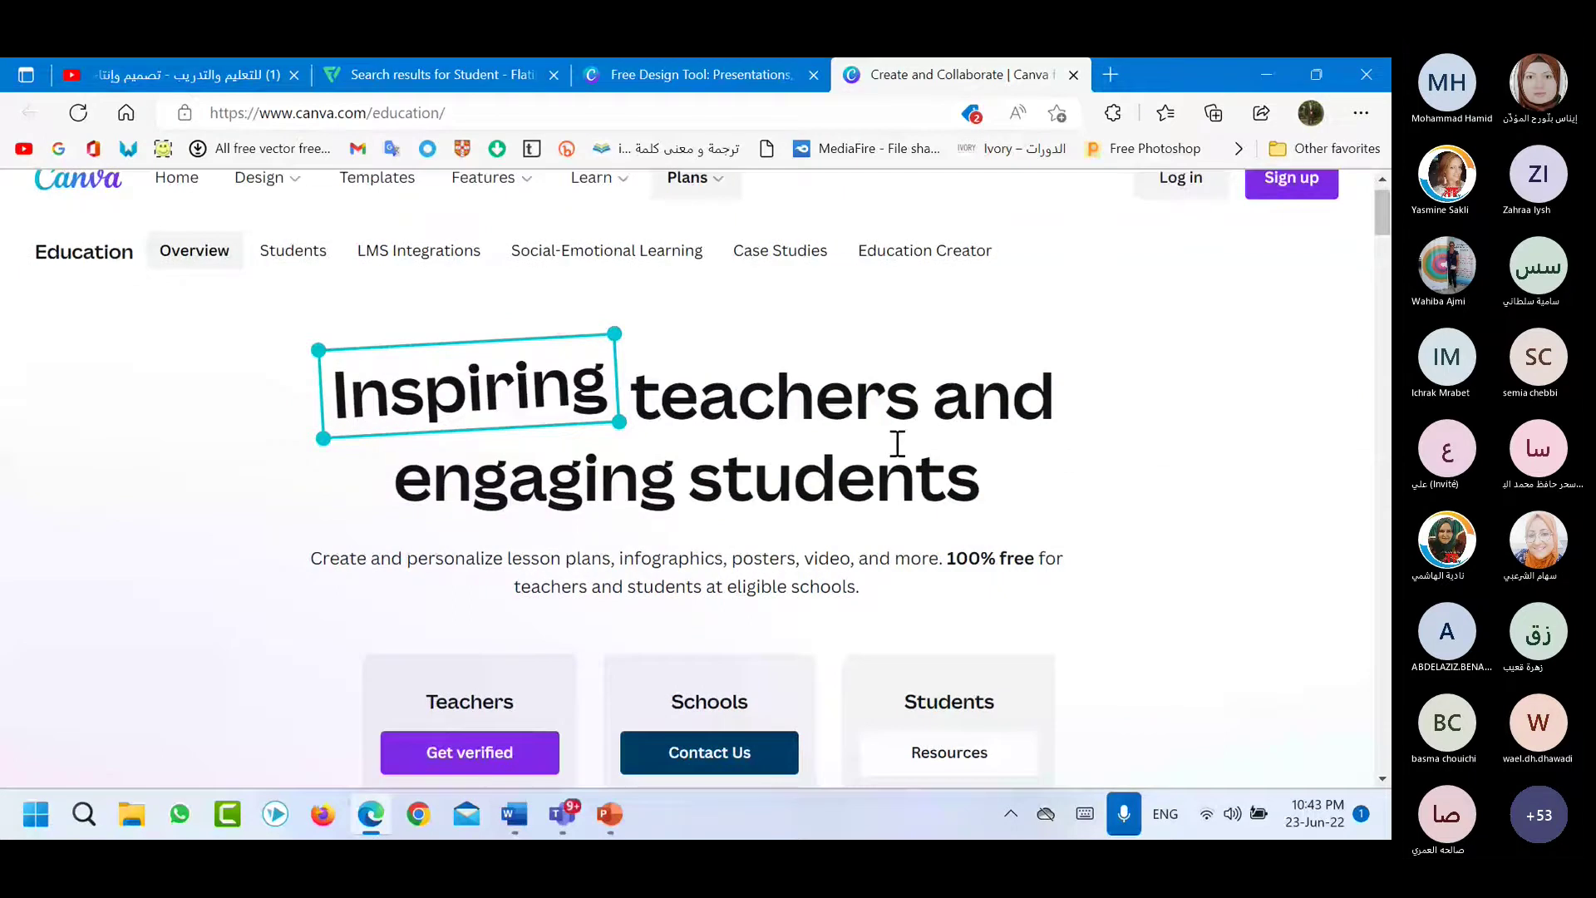
pyautogui.scroll(-10, 898, 443)
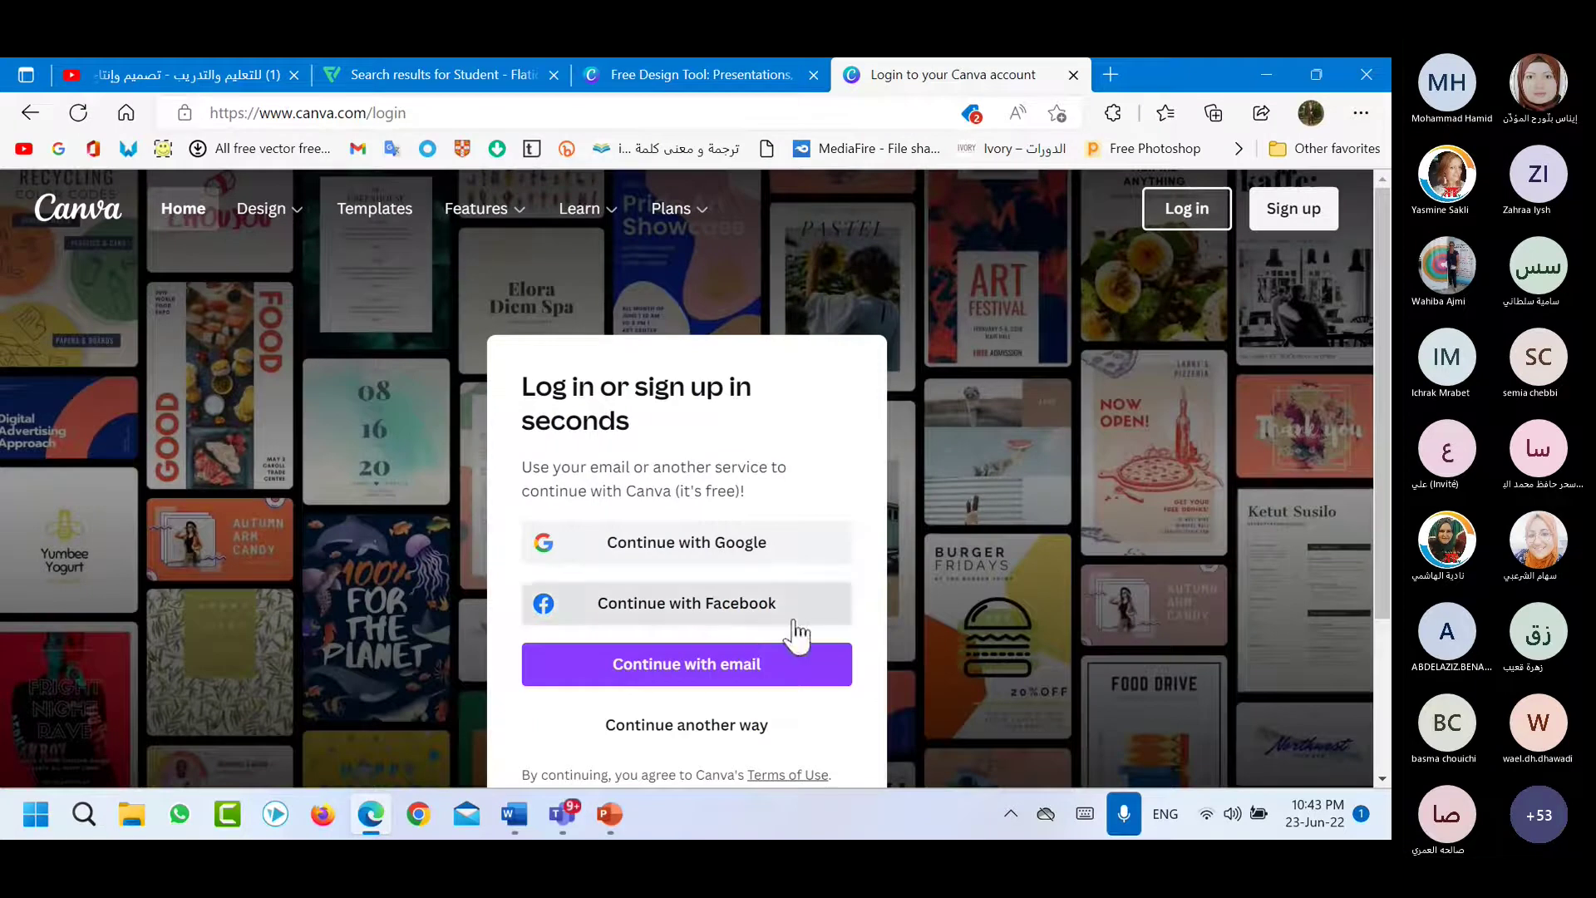
# Log in to Canva through the additional sign-in options using the existing Microsoft account.
pyautogui.scroll(-1, 798, 634)
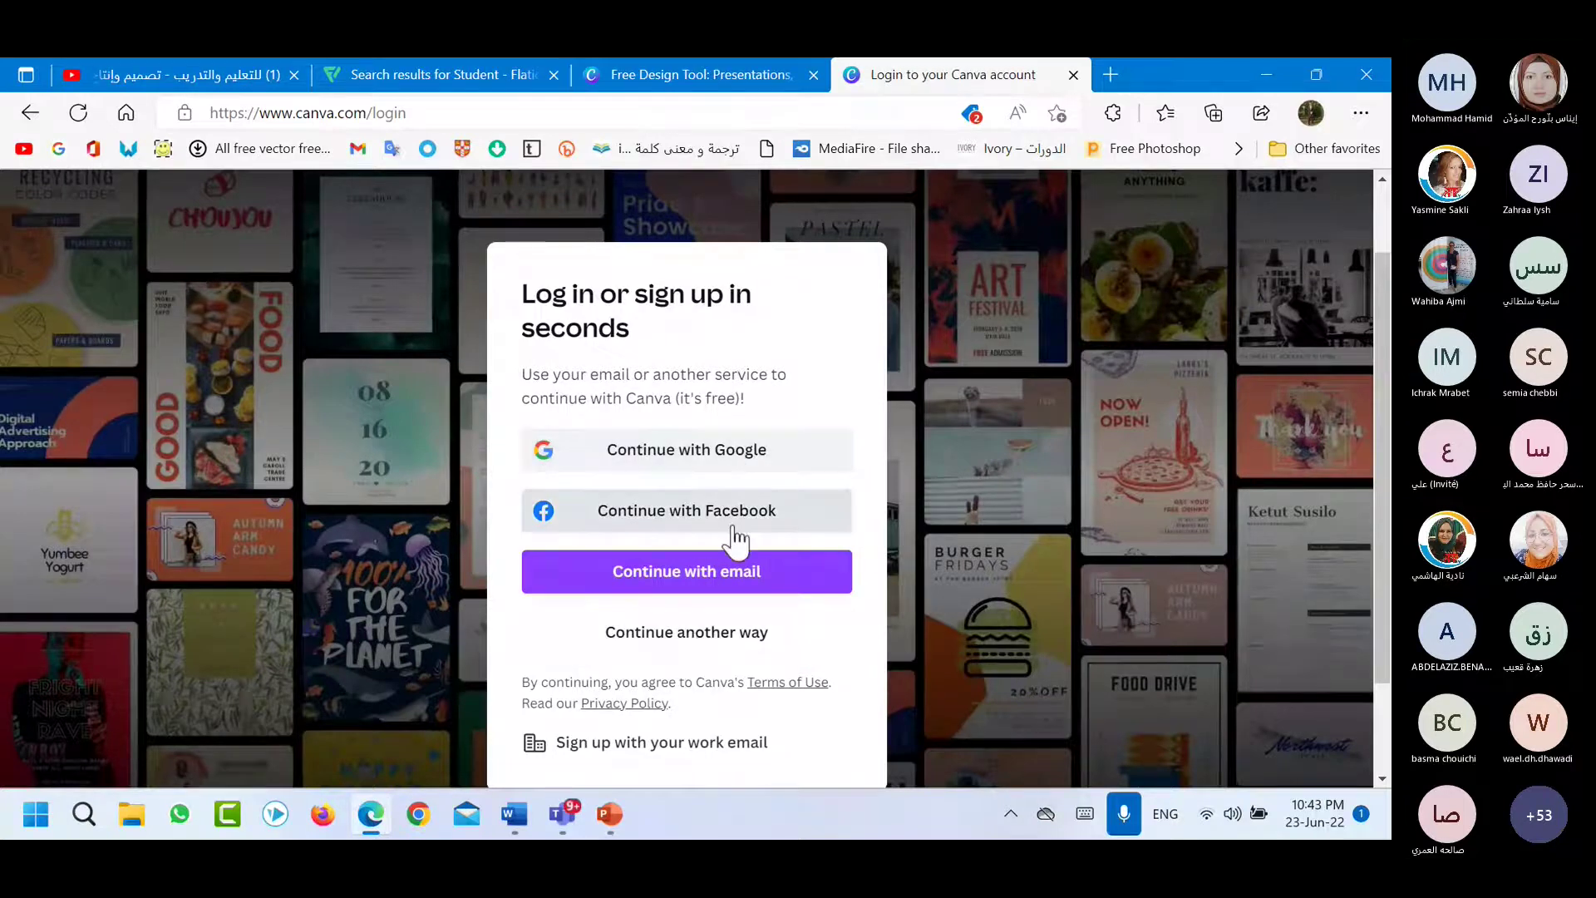
pyautogui.click(709, 633)
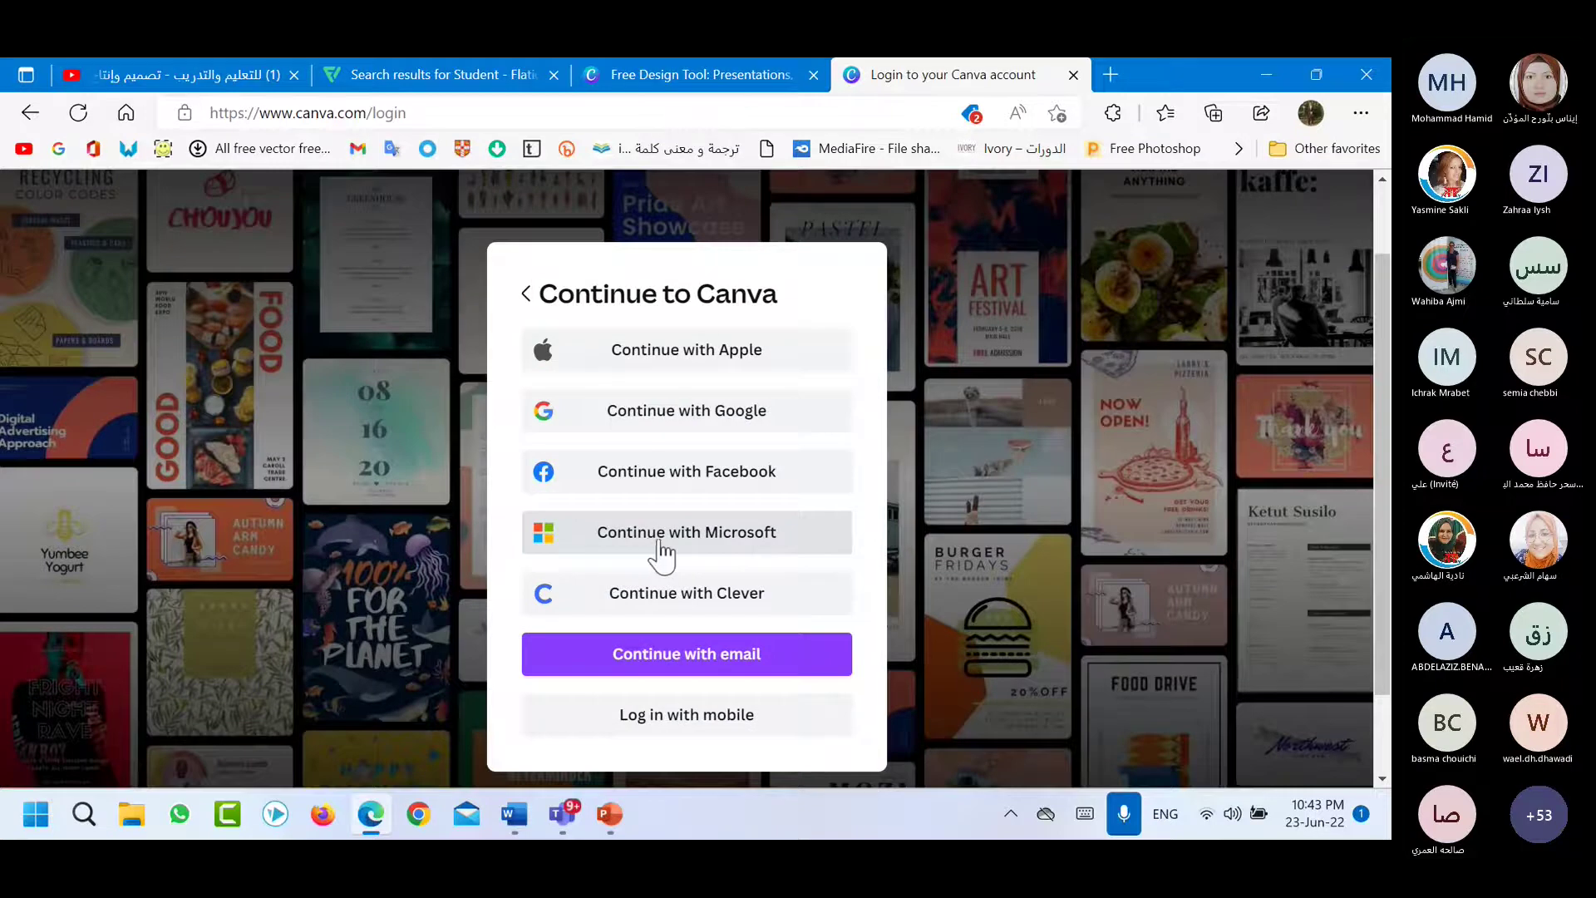
pyautogui.click(758, 542)
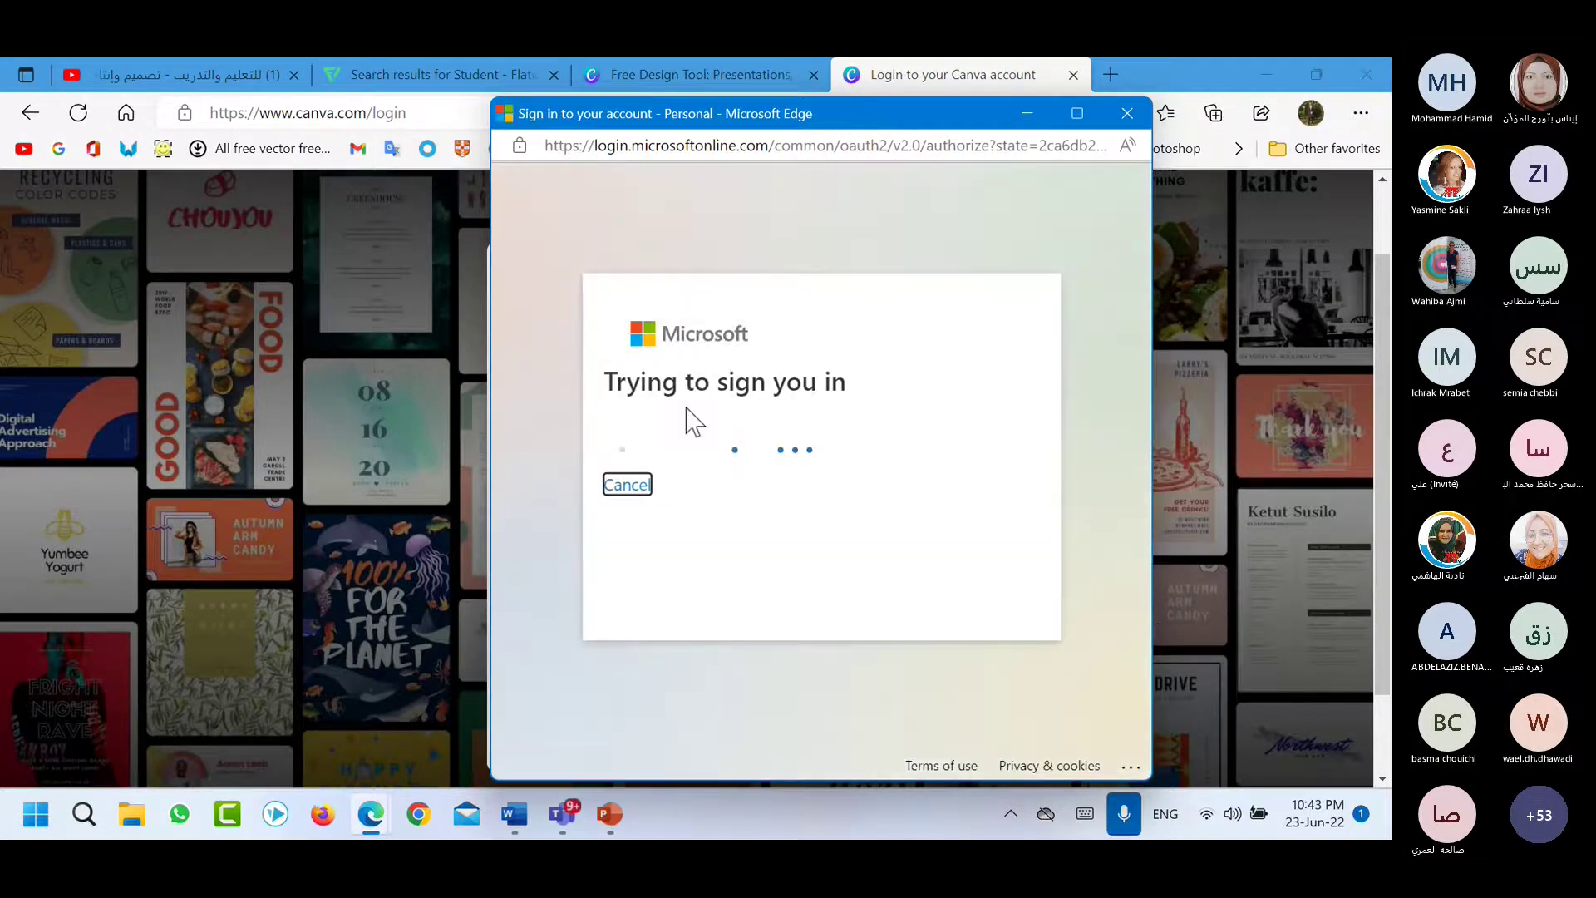
pyautogui.click(711, 356)
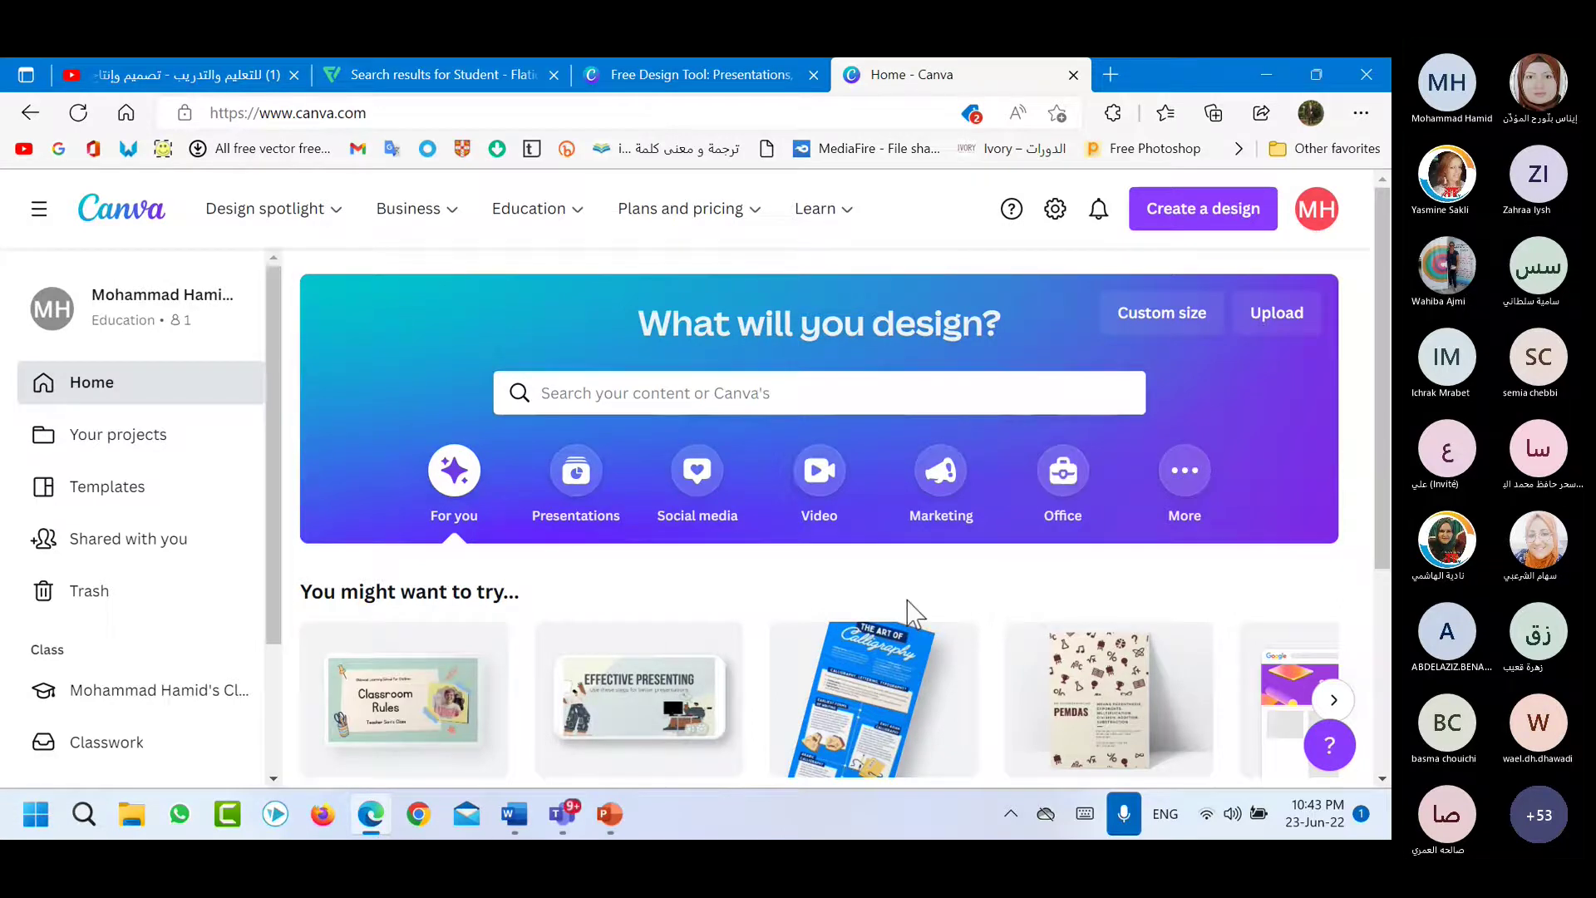
# Search the Canva templates for "powerpoint".
pyautogui.click(694, 396)
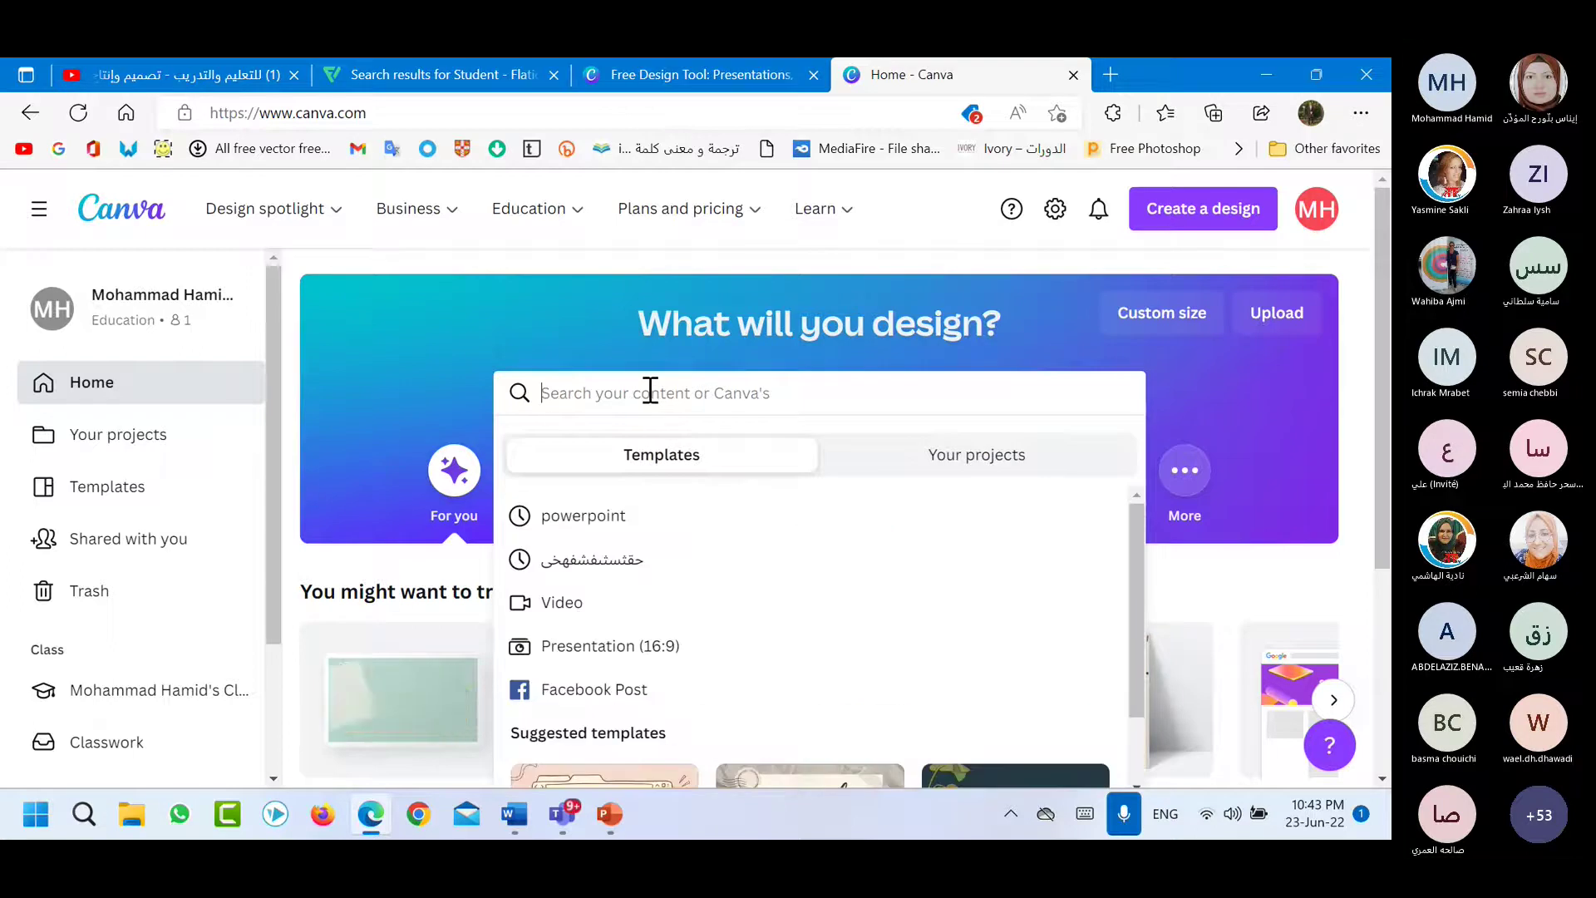
pyautogui.write('power')
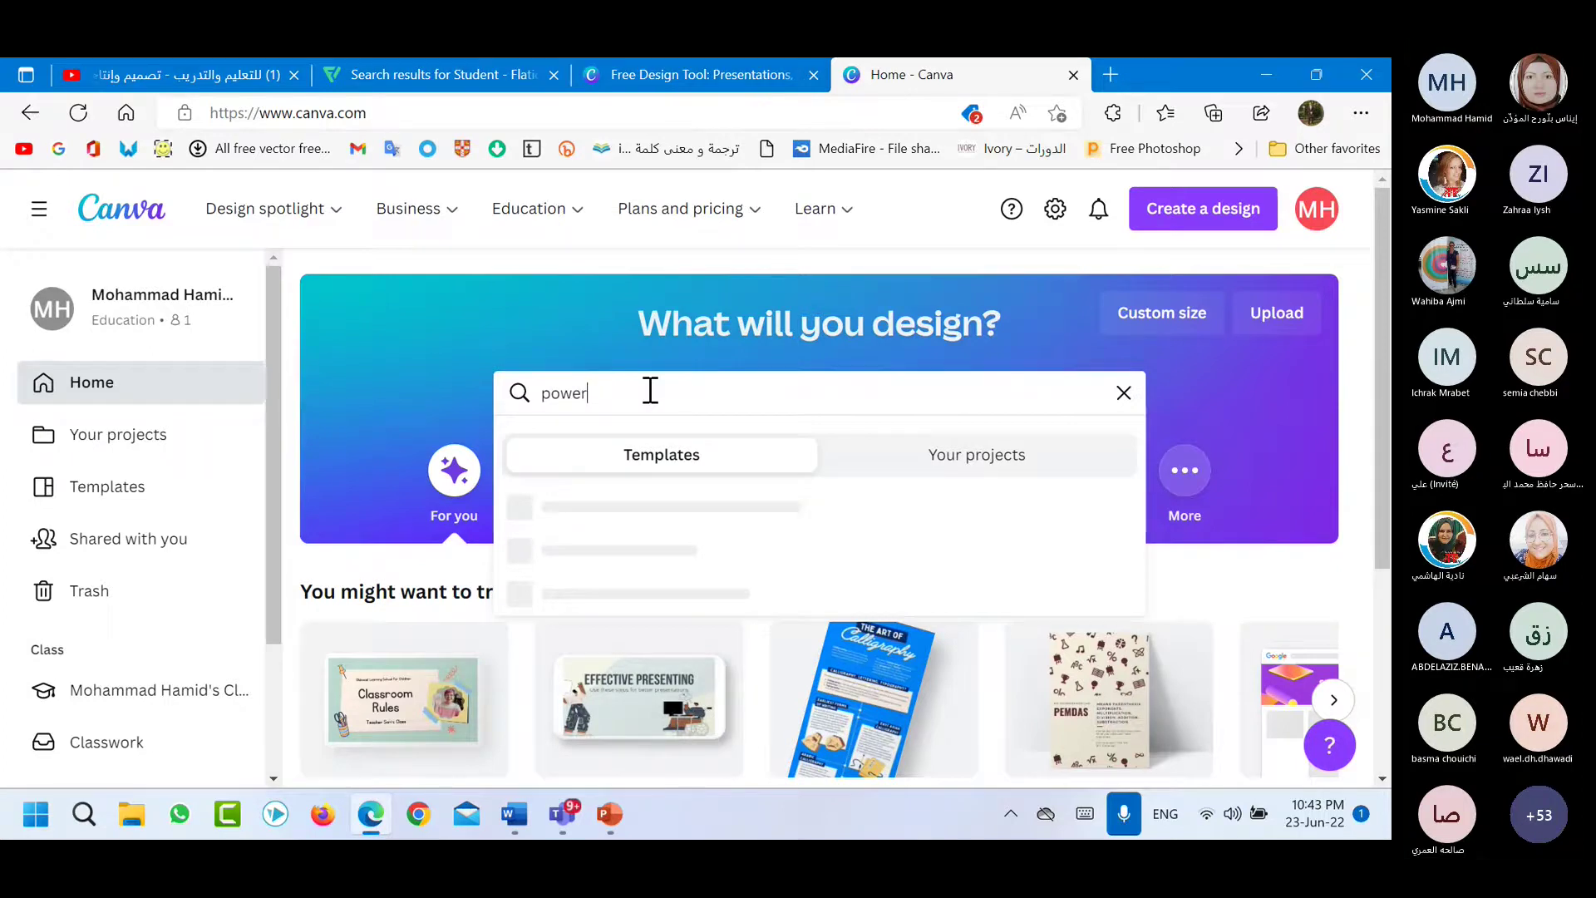
pyautogui.write('point')
pyautogui.press('Return')
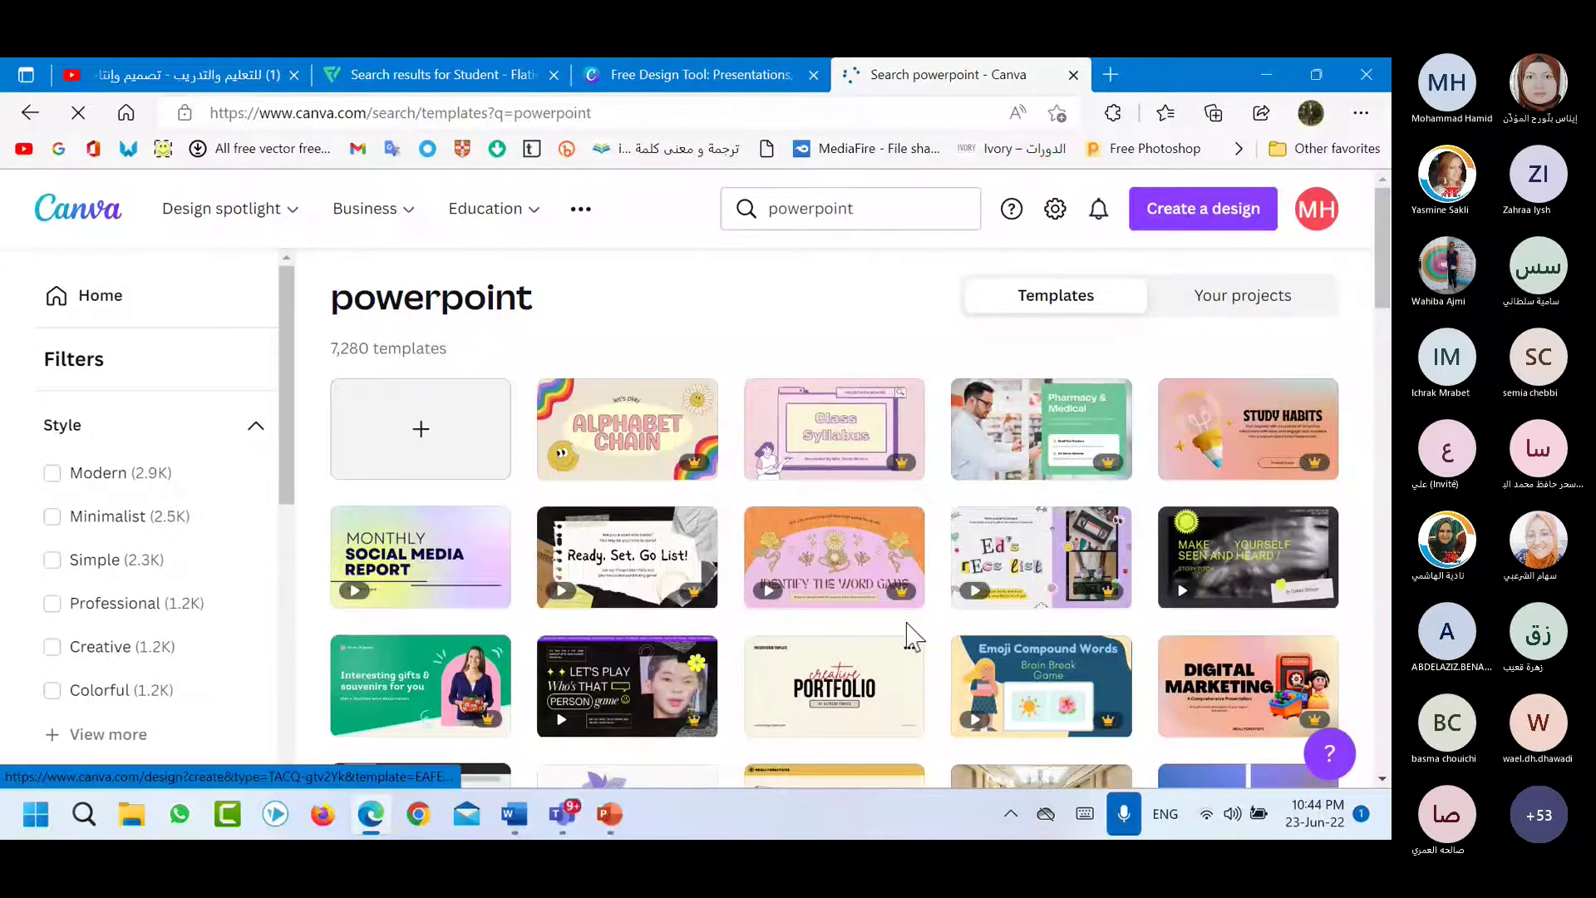
# Browse the powerpoint templates, open the "Ready. Set. Go List!" template in its own tab and return to the search results.
pyautogui.scroll(-8, 865, 633)
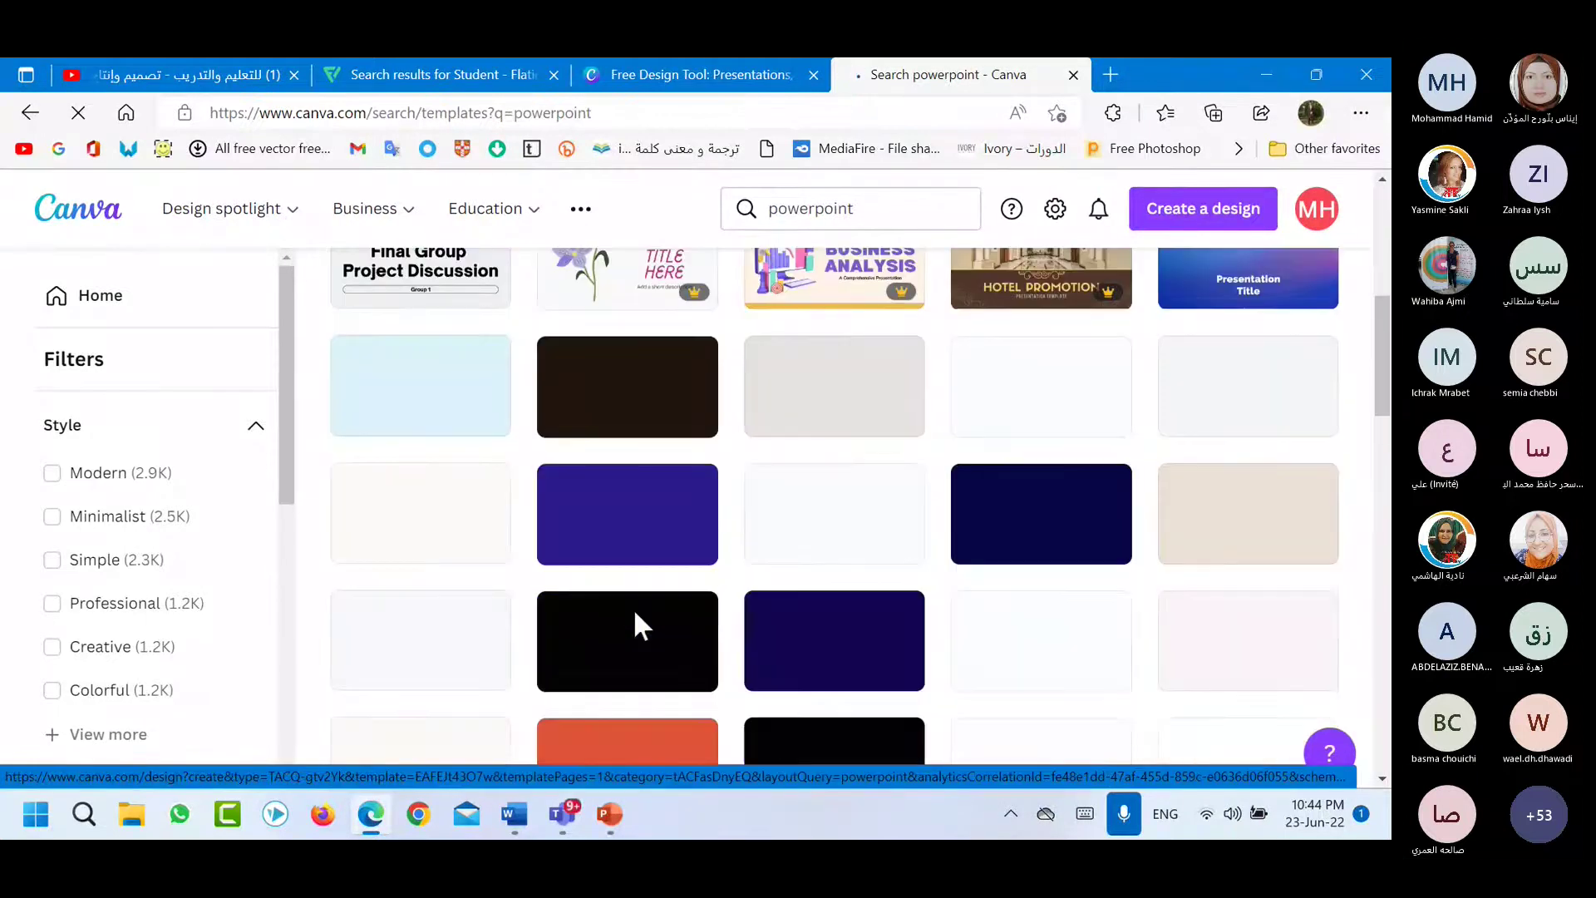
pyautogui.scroll(5, 641, 623)
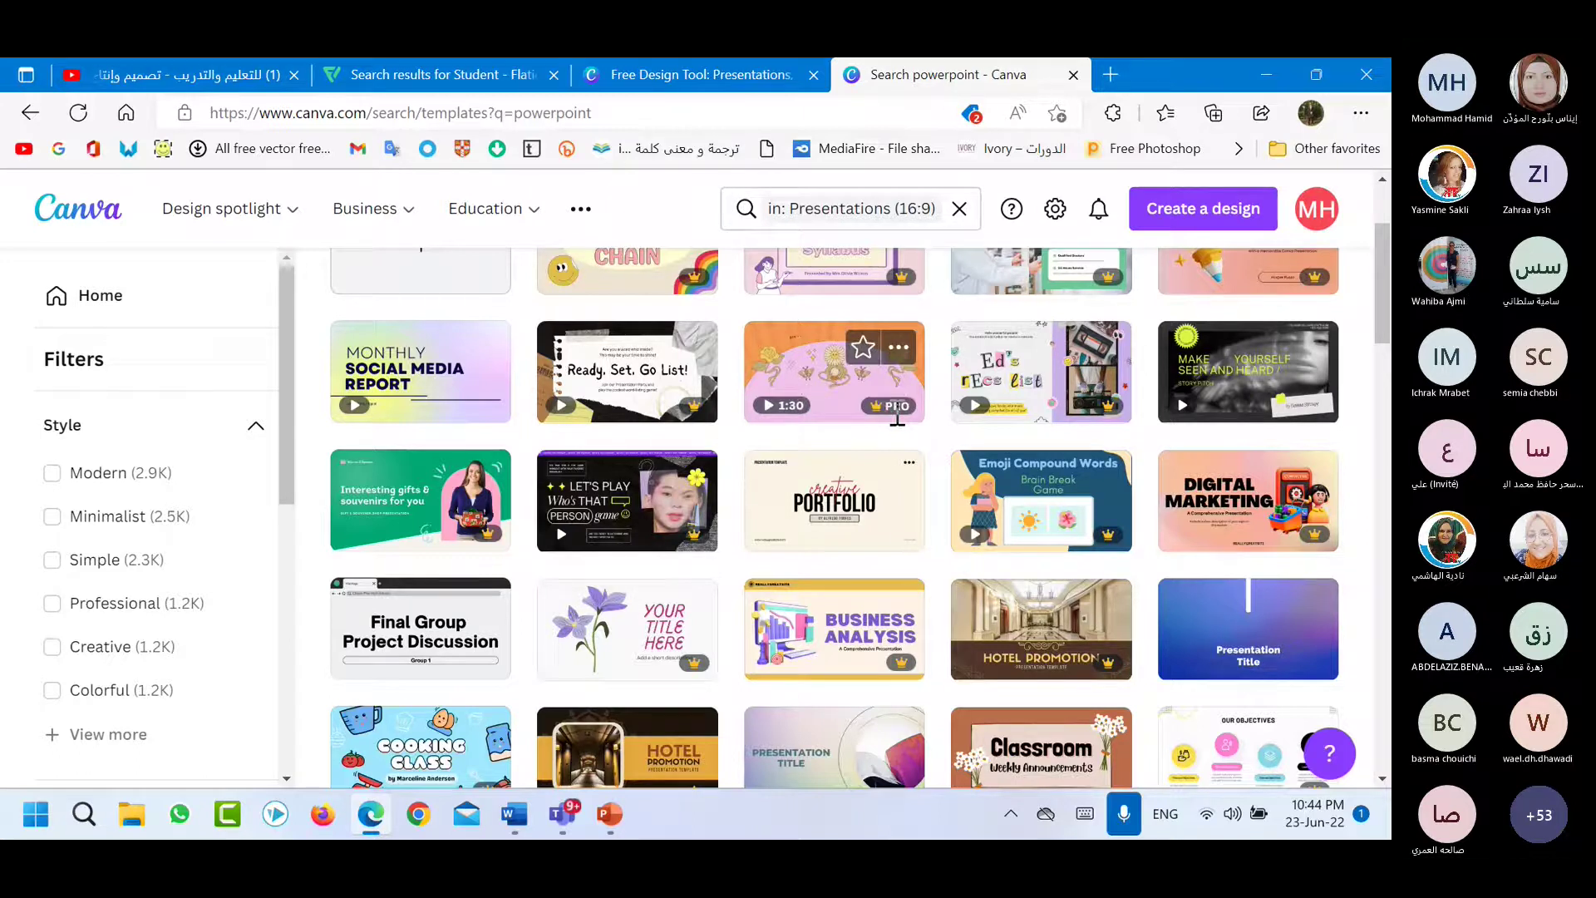
pyautogui.moveTo(889, 411)
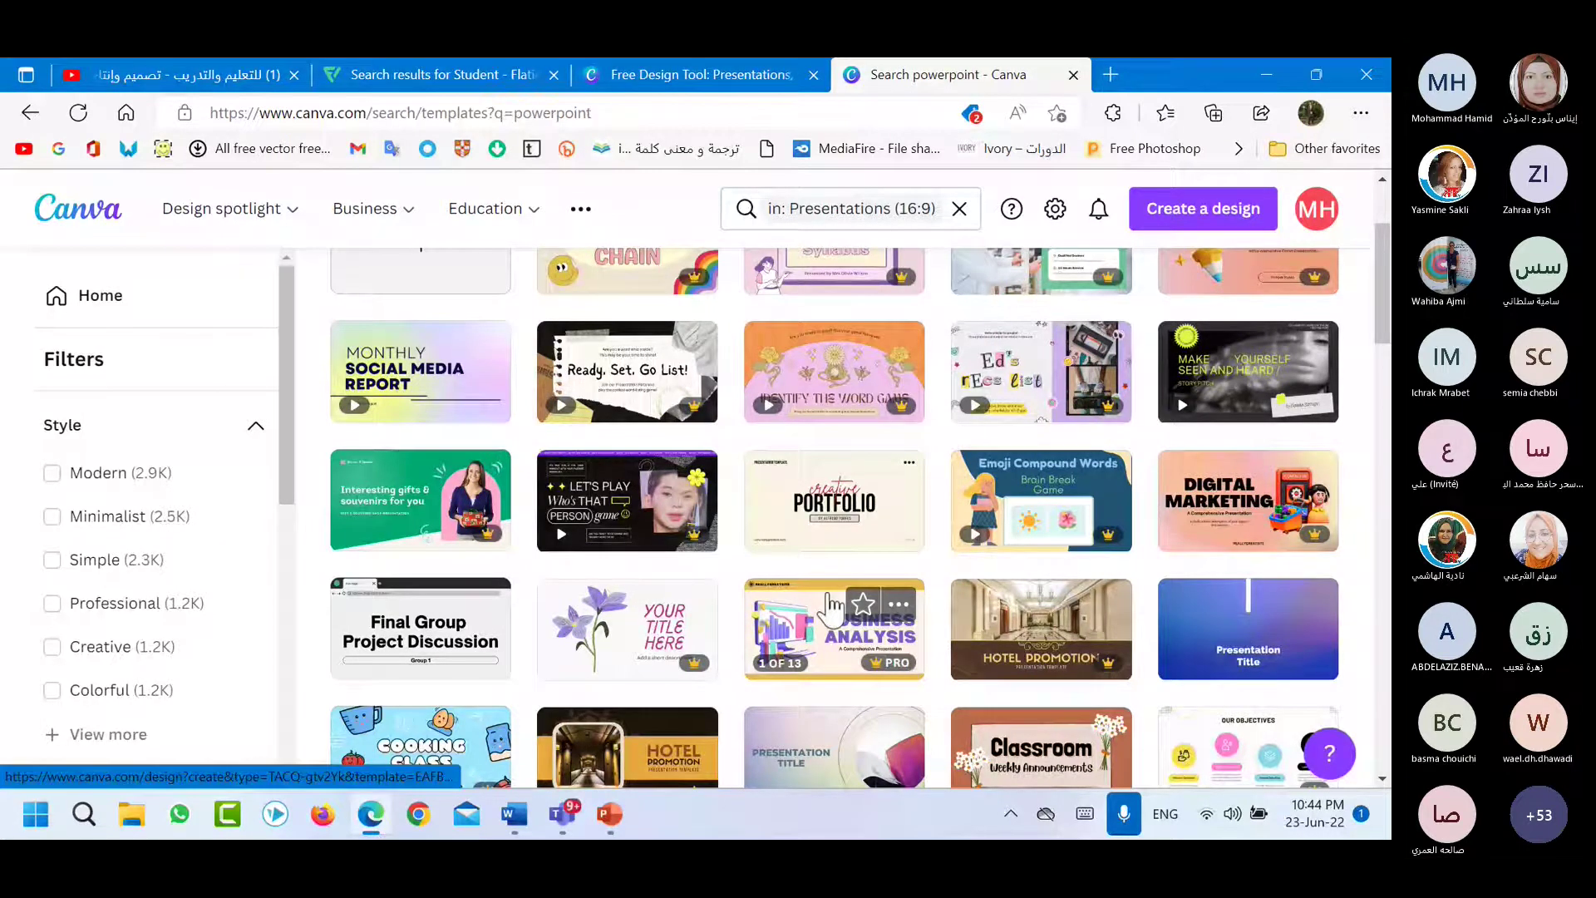
pyautogui.scroll(2, 782, 636)
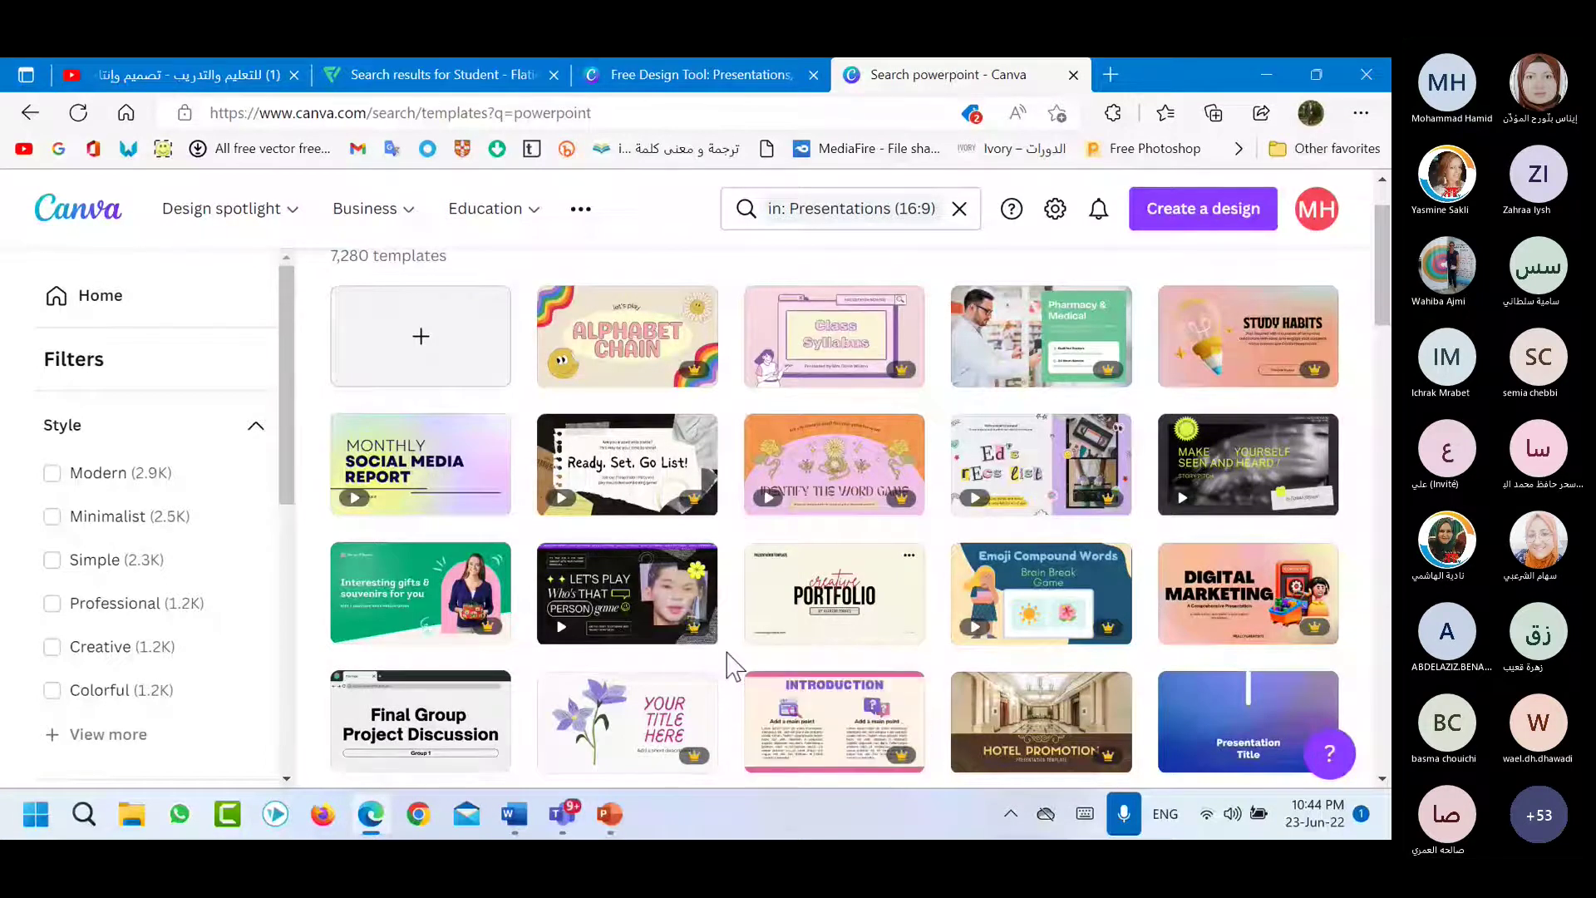
pyautogui.click(612, 476)
pyautogui.click(813, 83)
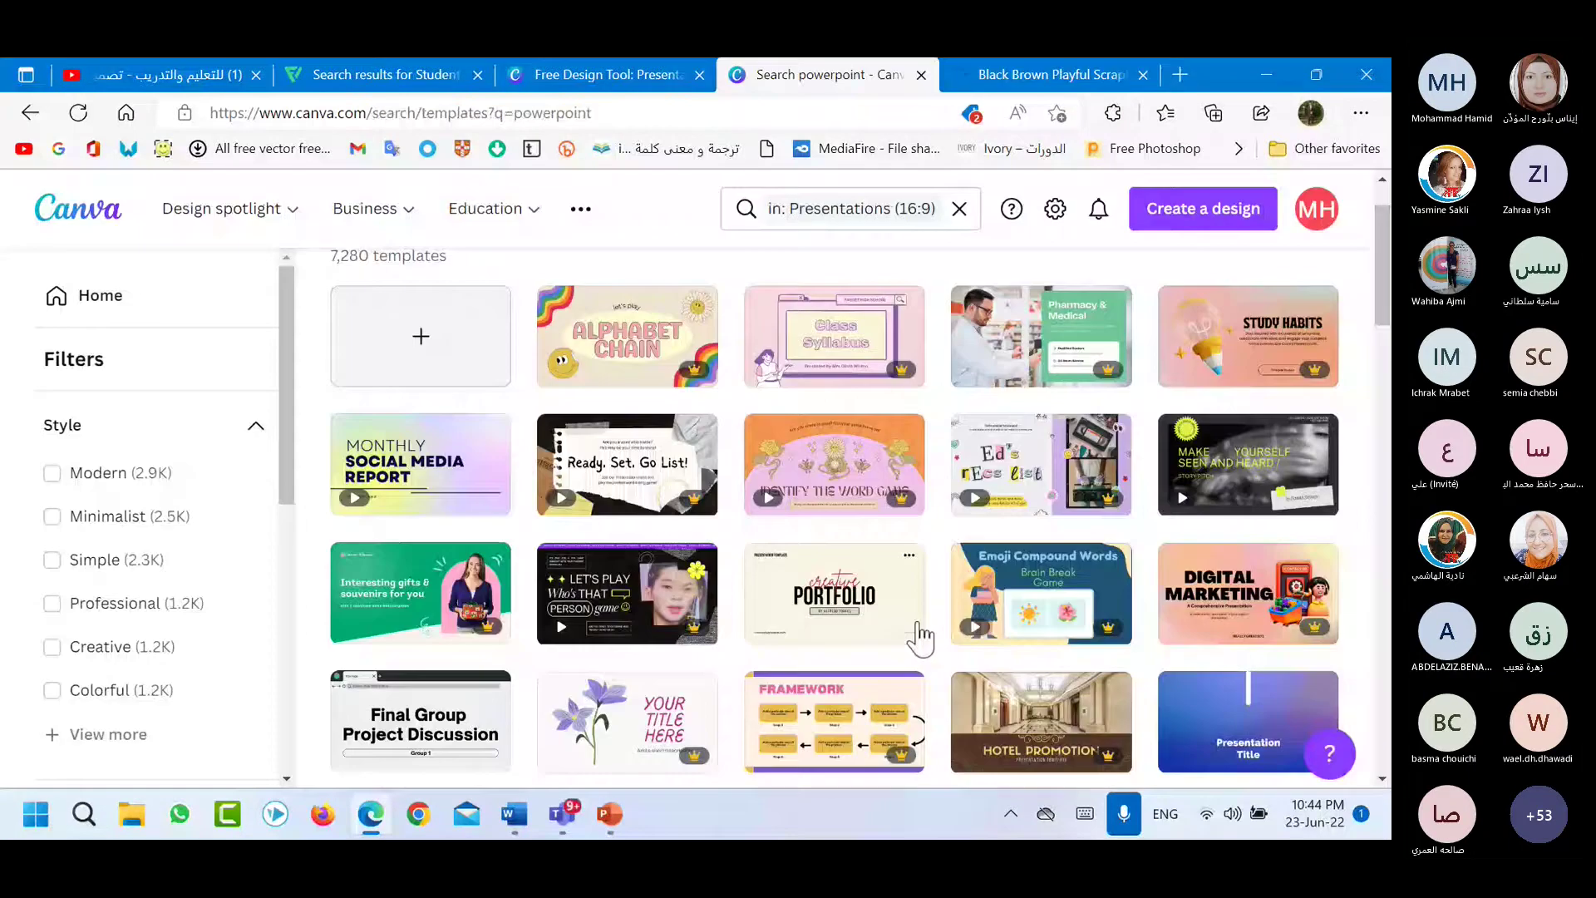
# Open the Simple Pastel 3D presentation template from the search results and bring its design tab to the front.
pyautogui.scroll(-2, 920, 638)
pyautogui.click(911, 649)
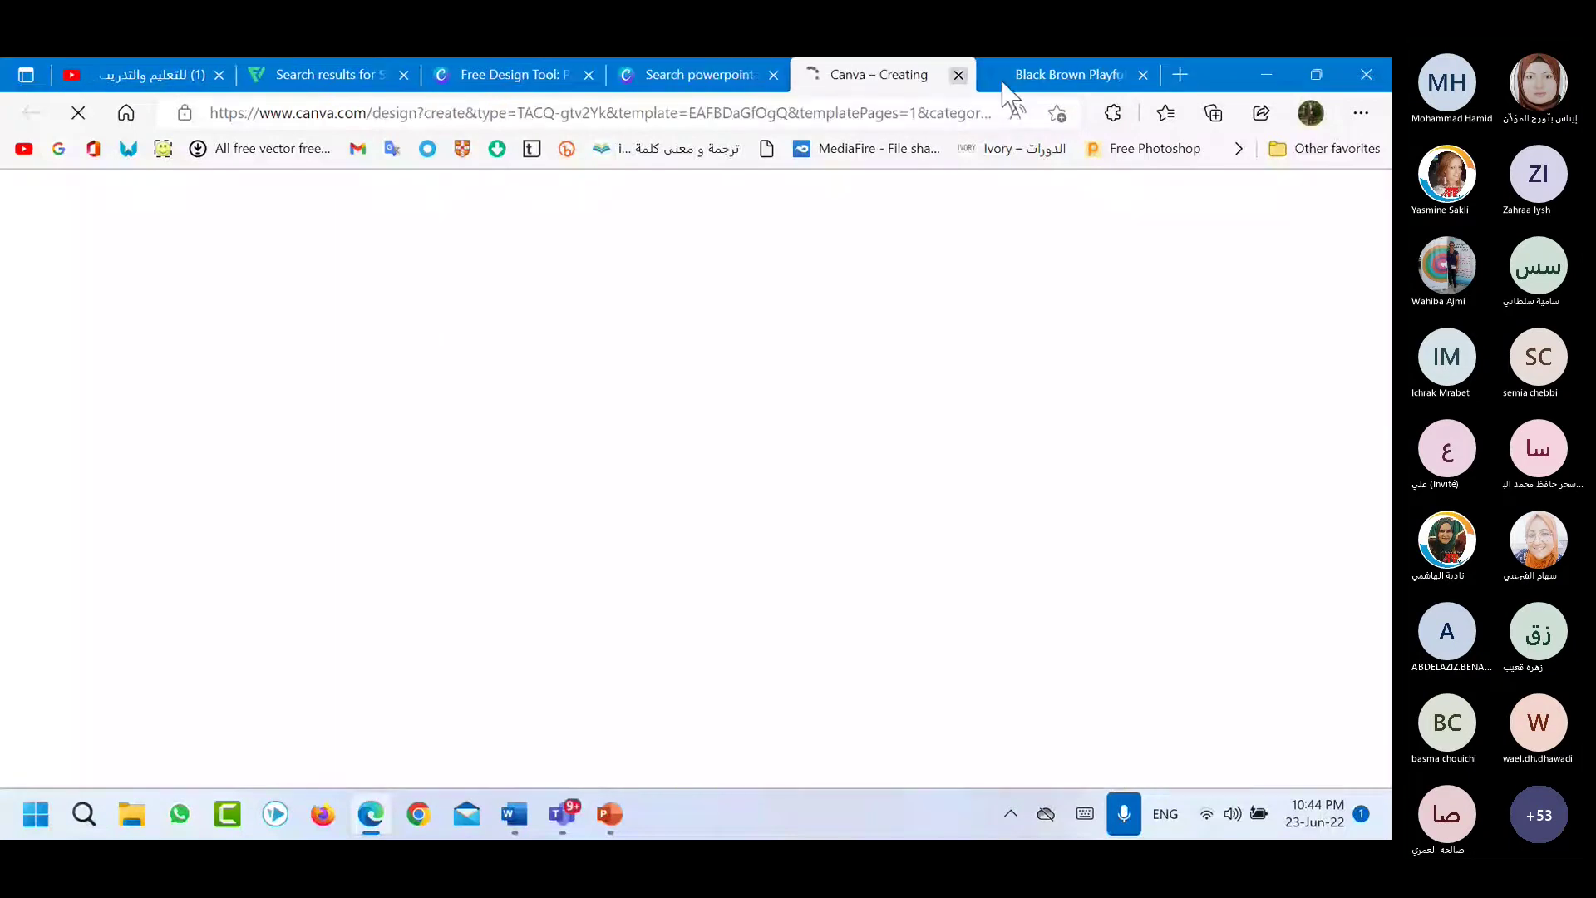
pyautogui.click(1048, 76)
pyautogui.click(885, 75)
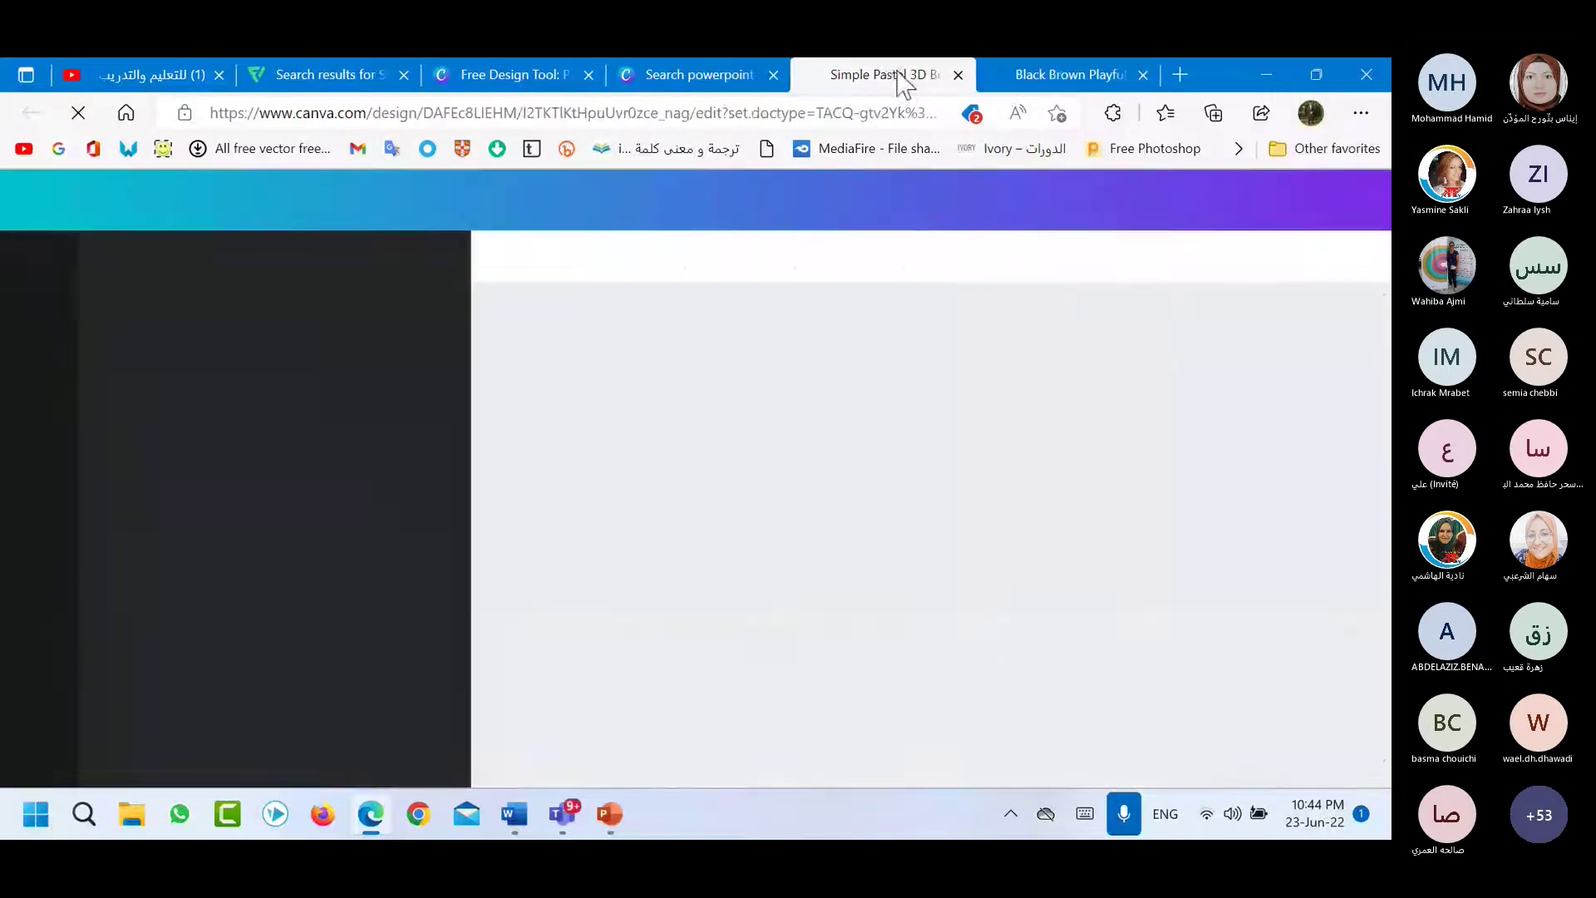
# Close the Simple Pastel 3D design tab and add a blank second page to the "Ready. Set. Go List!" presentation.
pyautogui.click(958, 75)
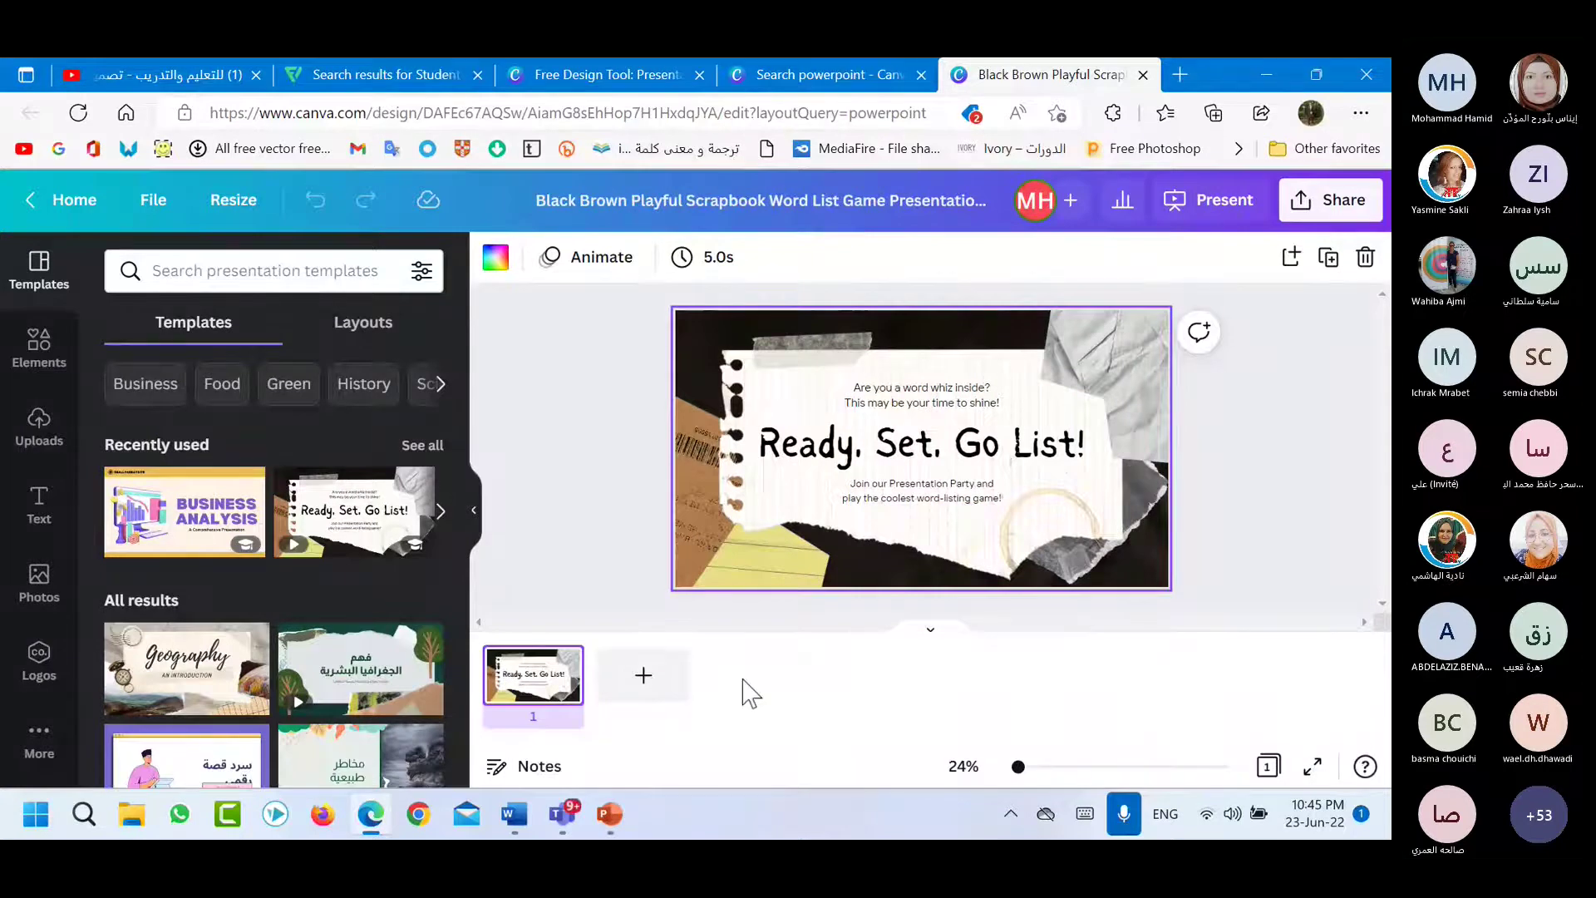
pyautogui.click(647, 690)
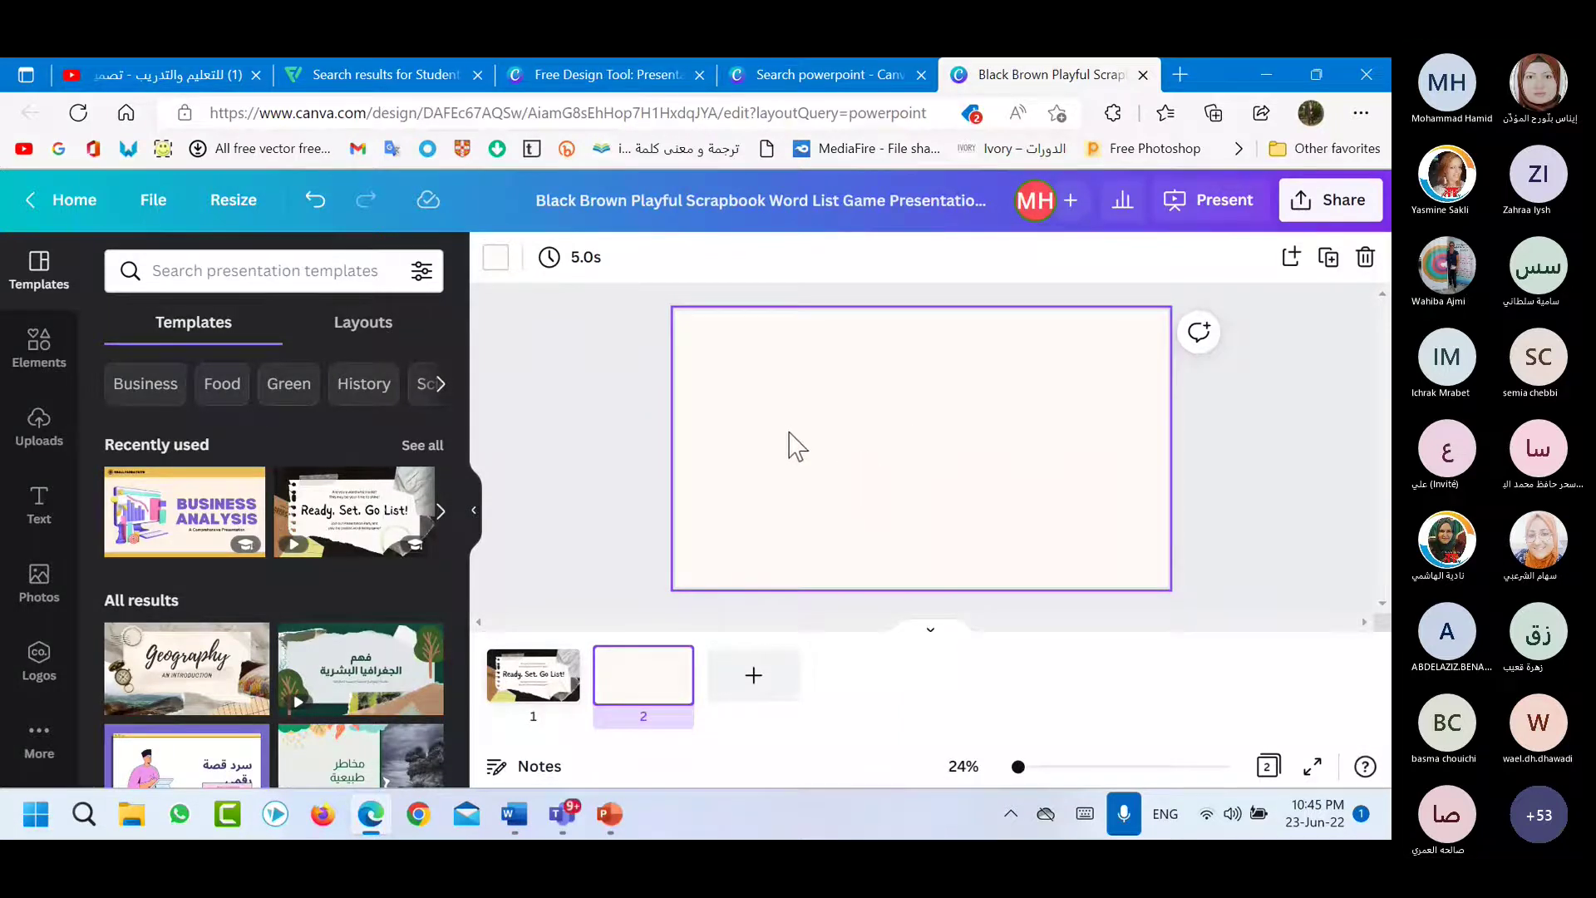
# Try adding a heading near the upper edge of blank page 2, clear its text and discard it.
pyautogui.click(39, 508)
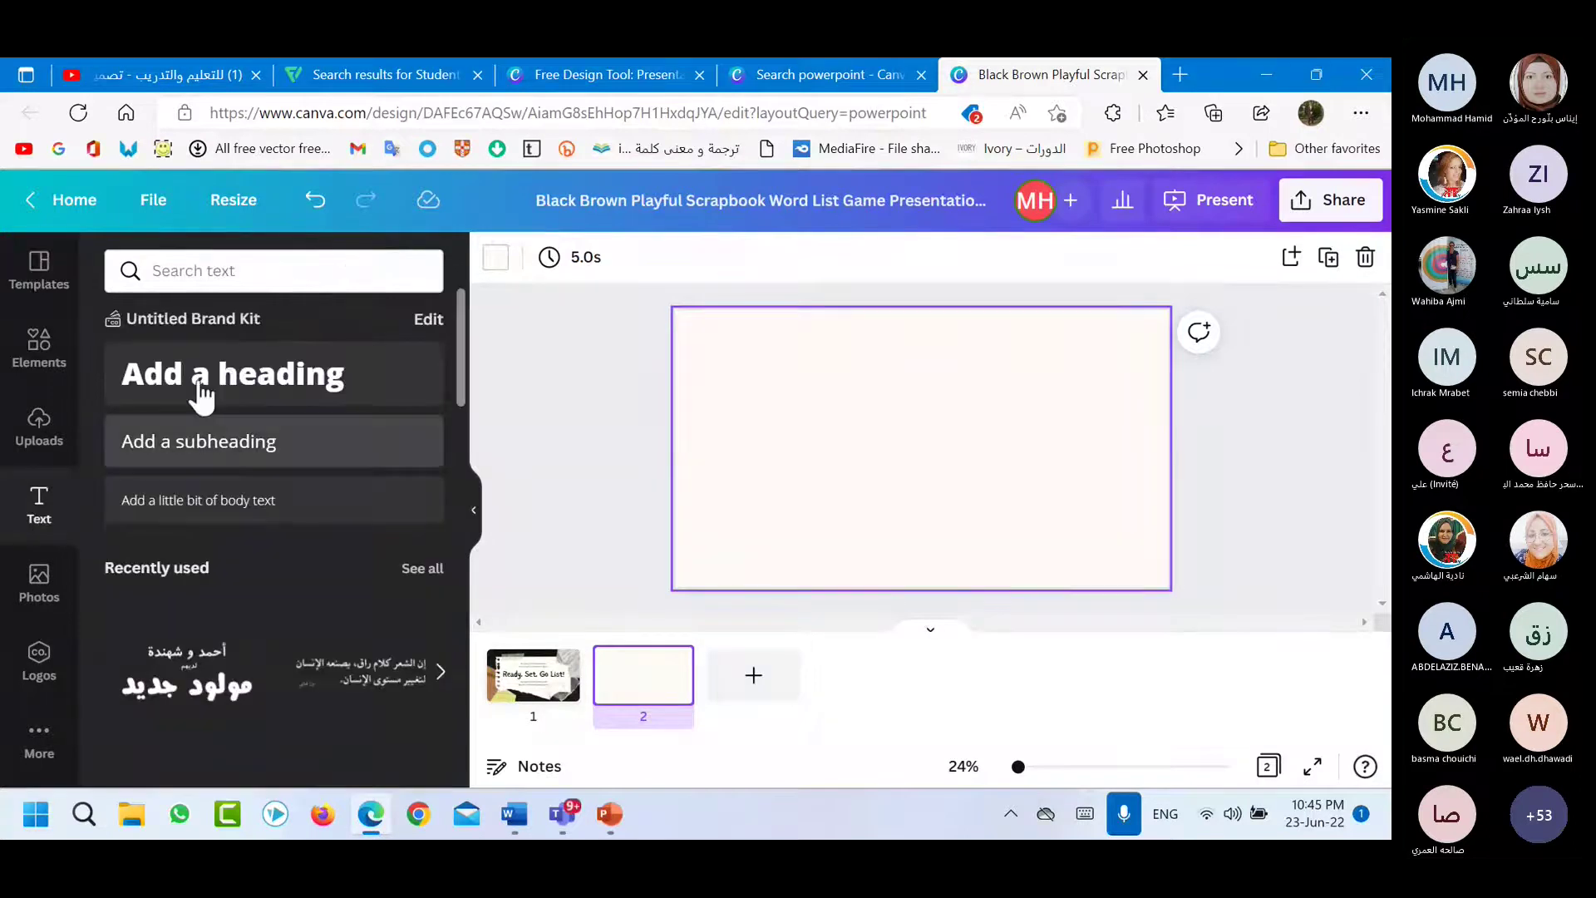
pyautogui.click(250, 382)
pyautogui.moveTo(894, 463); pyautogui.dragTo(894, 353)
pyautogui.press('BackSpace')
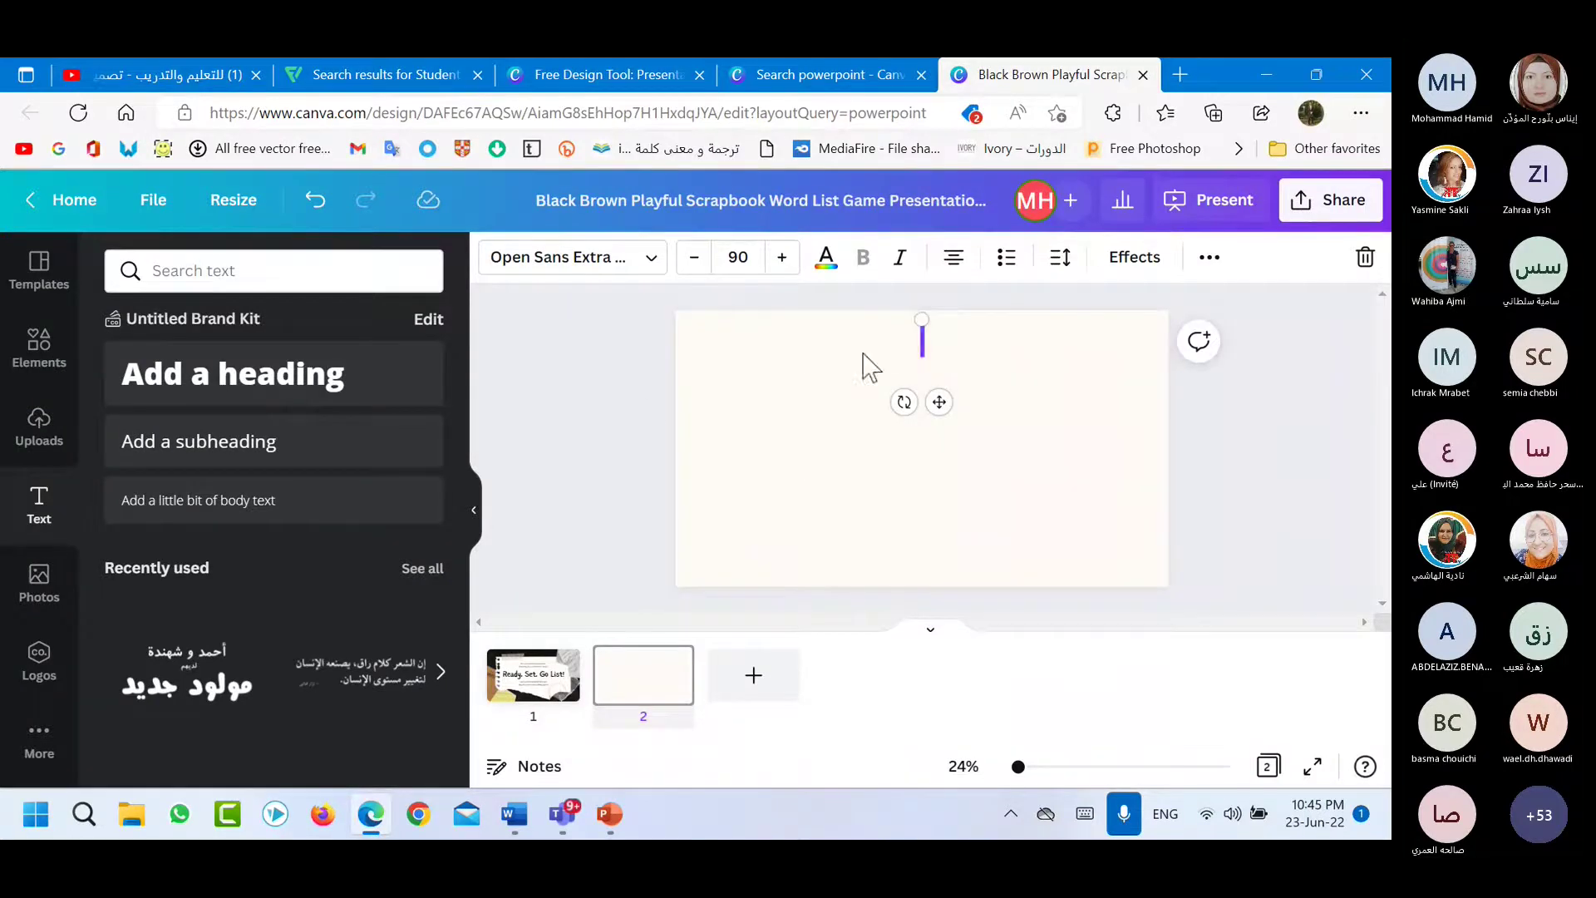
pyautogui.click(933, 349)
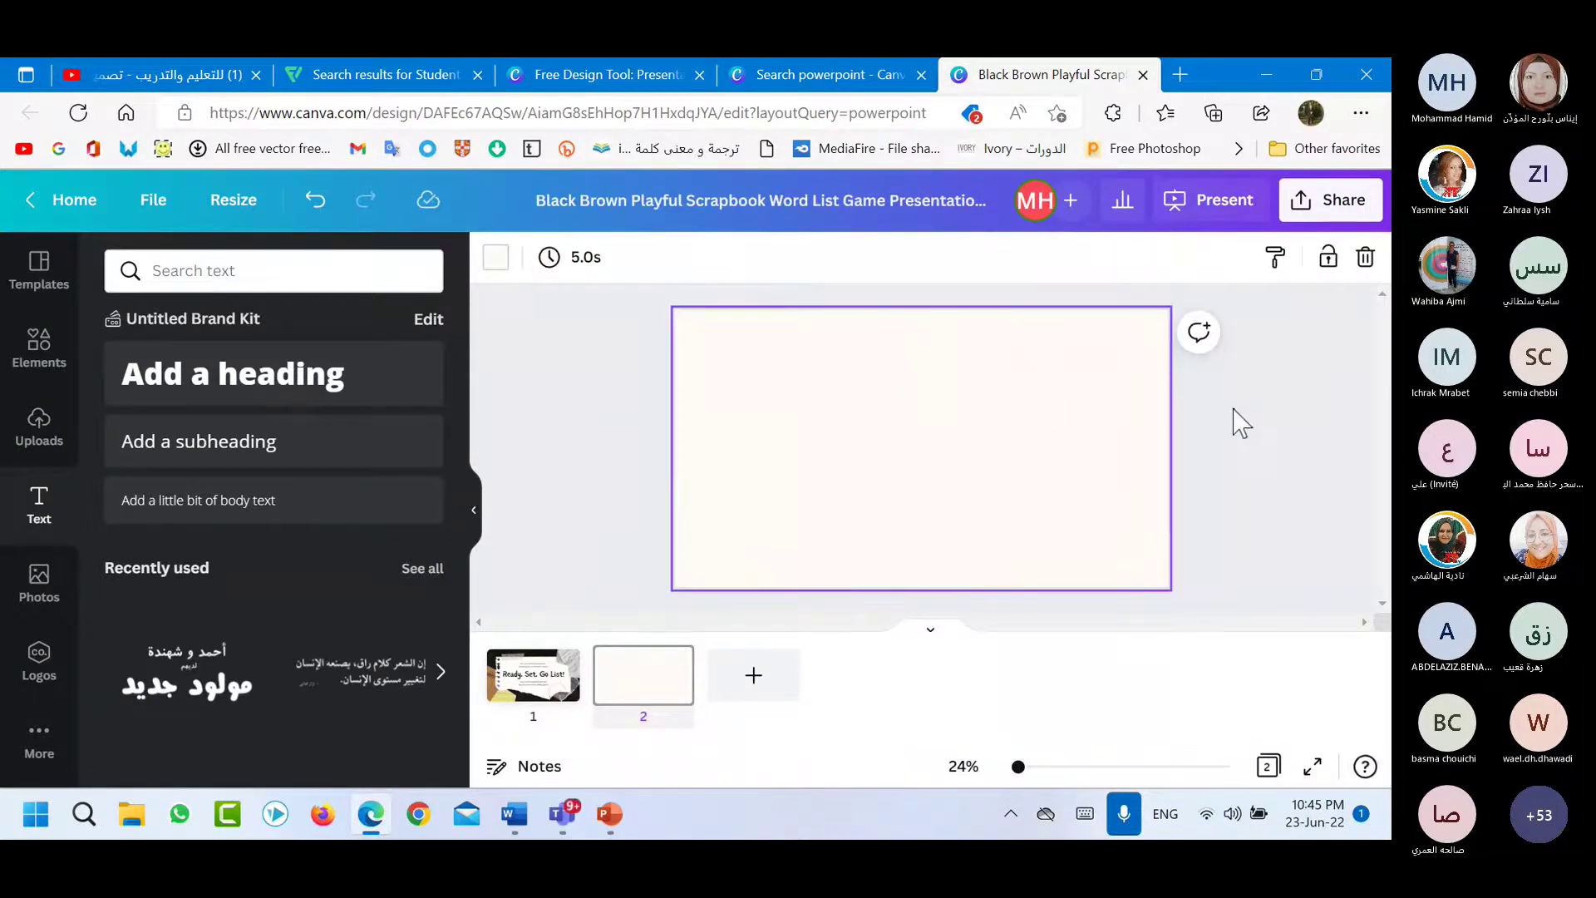
# Browse the presentation templates and apply the "English Class" cover of the Pink Illustration English Class Education Presentation to page 2.
pyautogui.click(39, 268)
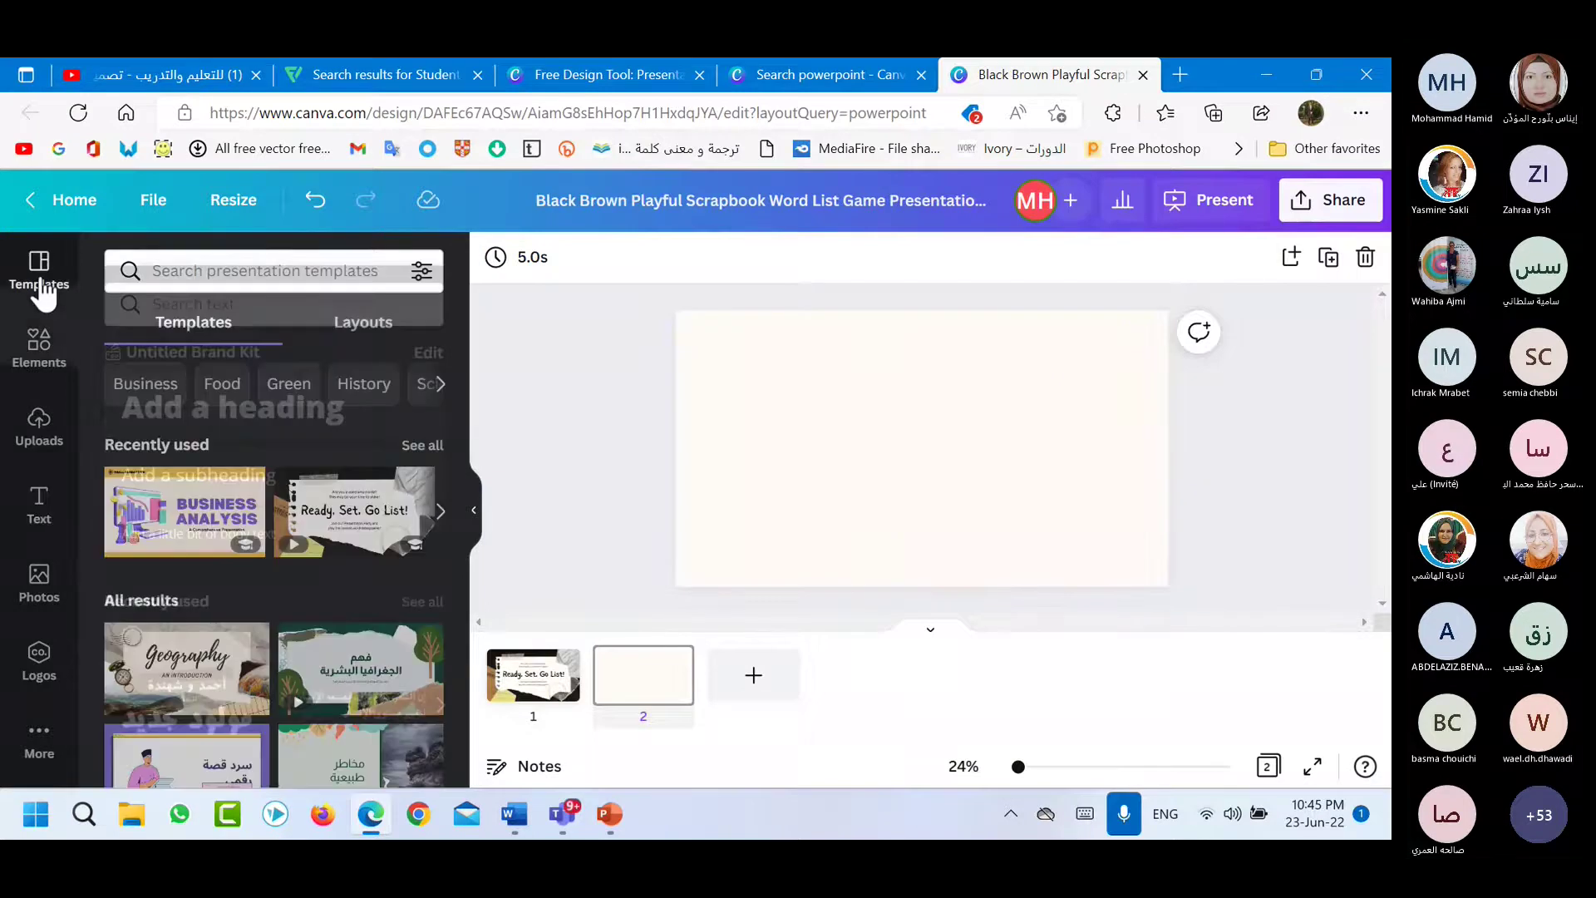
pyautogui.scroll(-4, 232, 613)
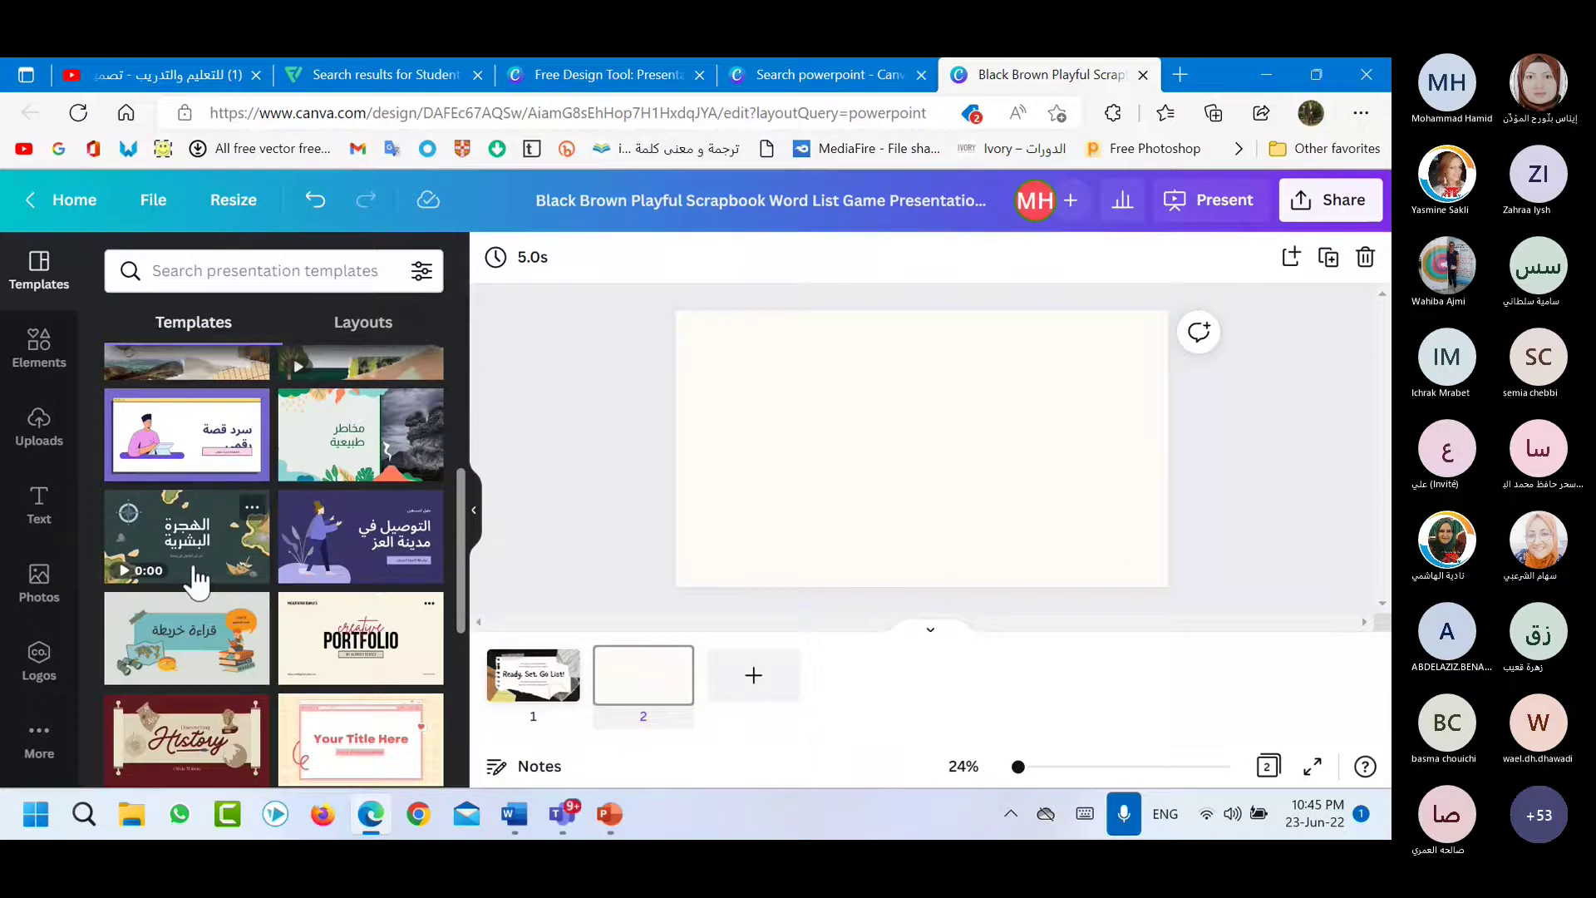
pyautogui.scroll(-1, 196, 582)
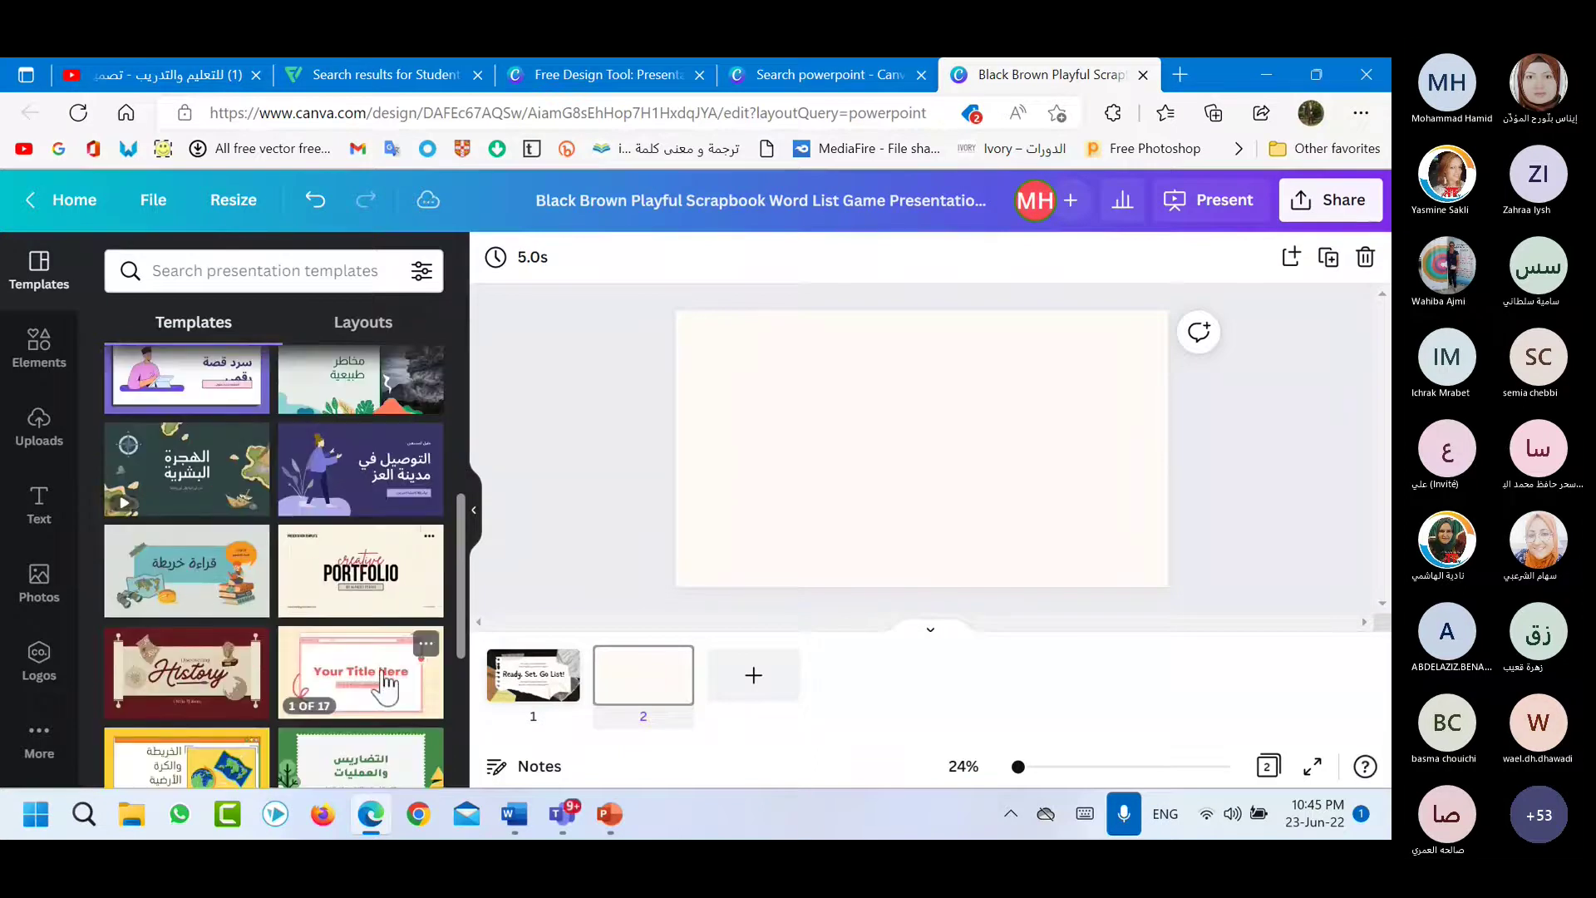
pyautogui.scroll(-2, 384, 687)
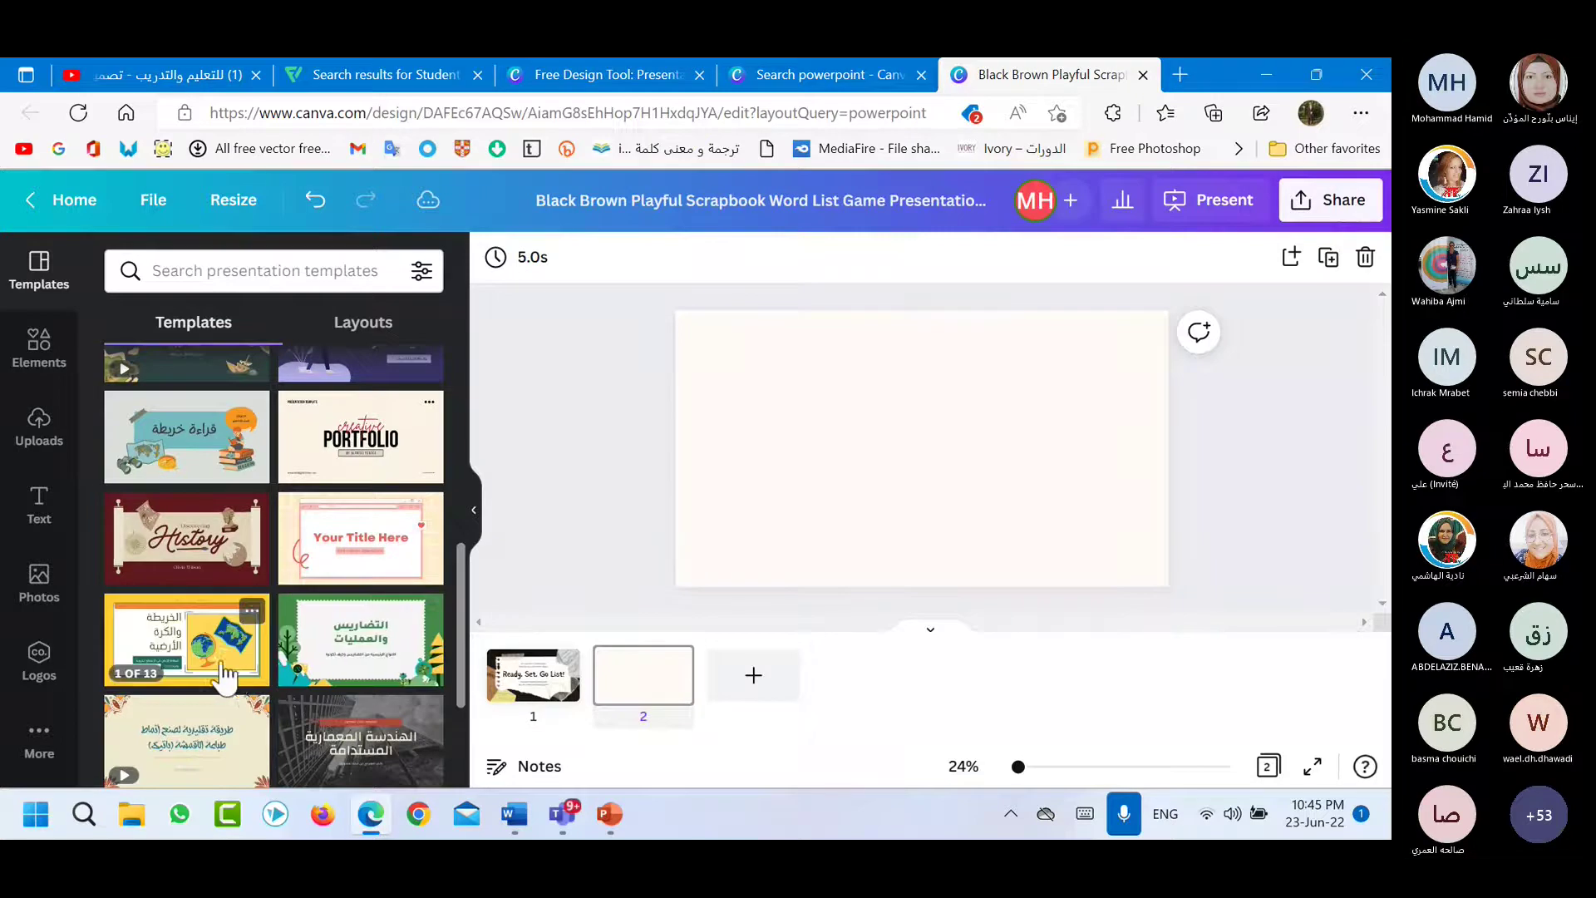
pyautogui.scroll(-2, 328, 669)
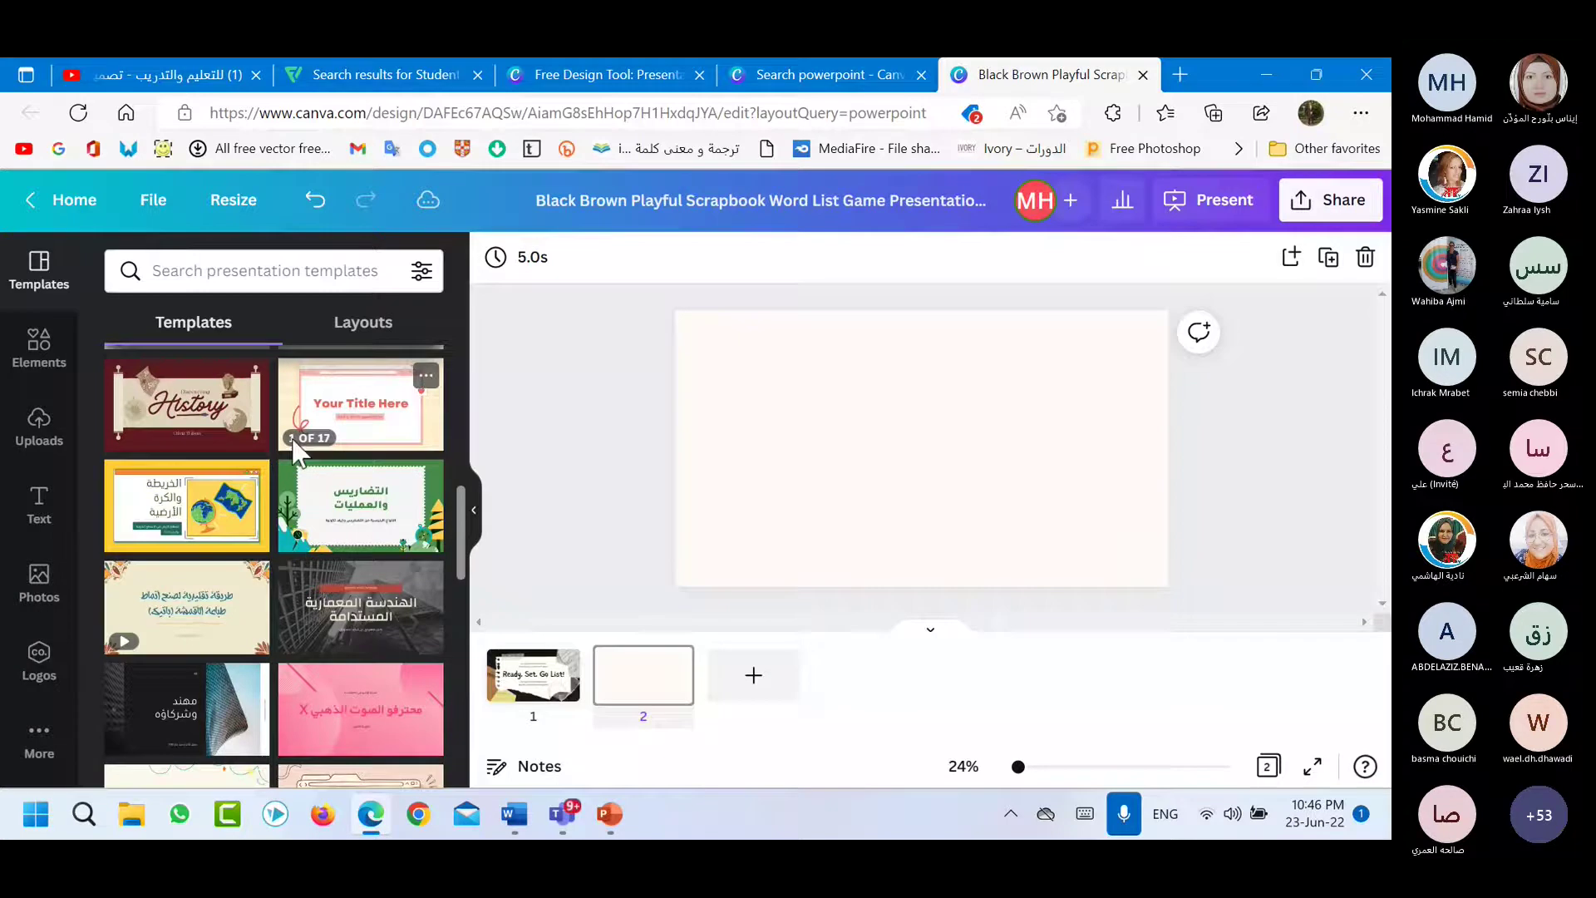
pyautogui.scroll(3, 324, 442)
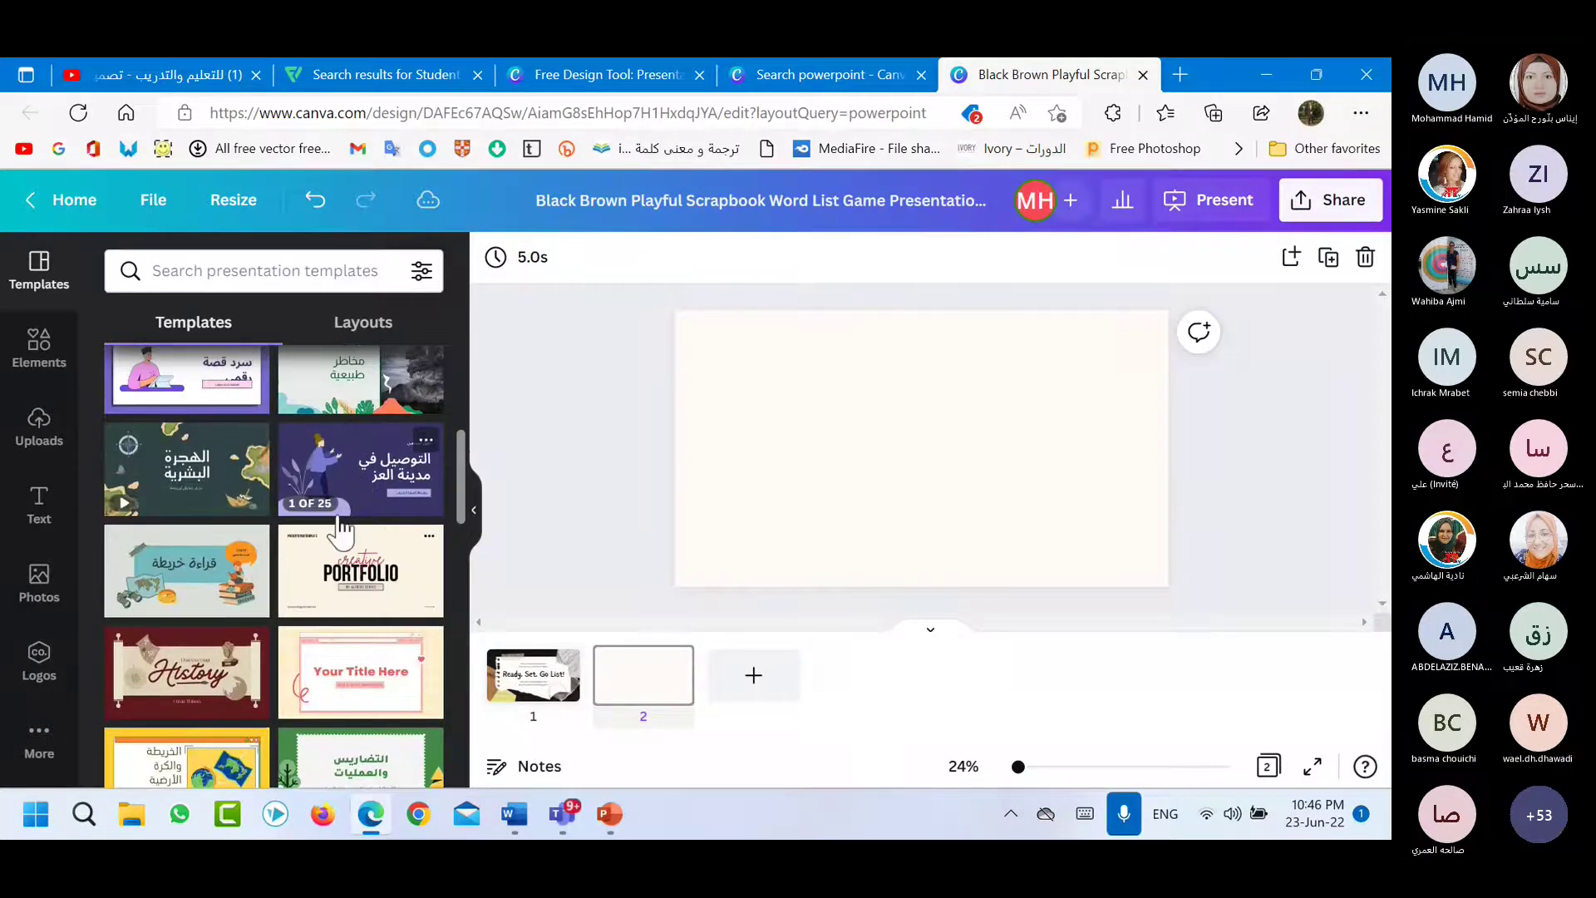
pyautogui.scroll(3, 341, 528)
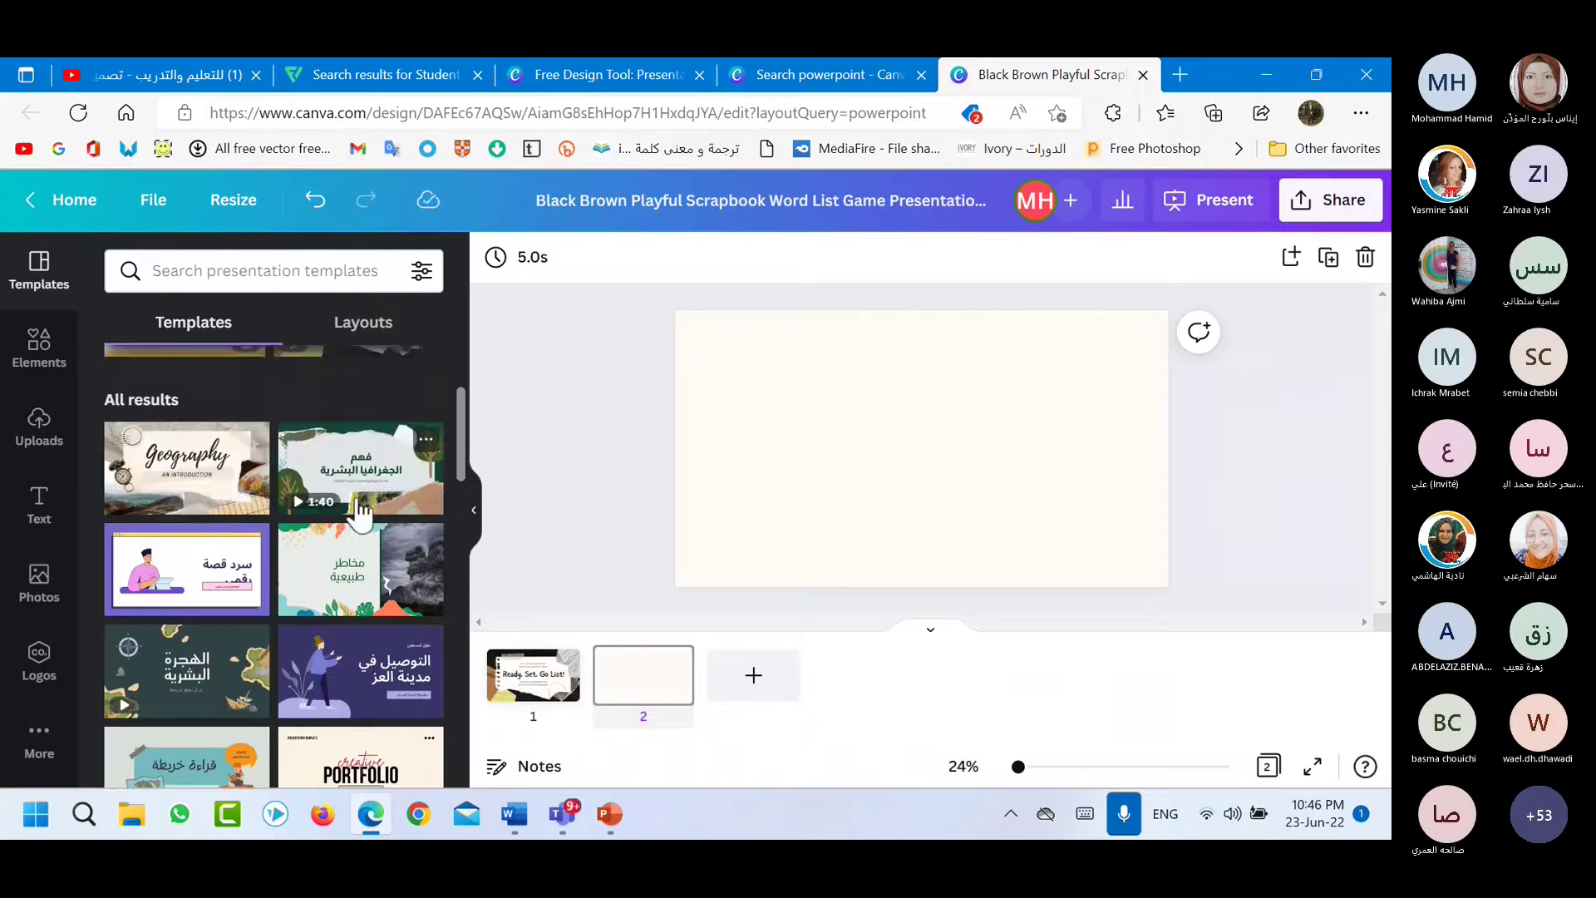
pyautogui.scroll(-4, 359, 514)
pyautogui.scroll(-5, 360, 529)
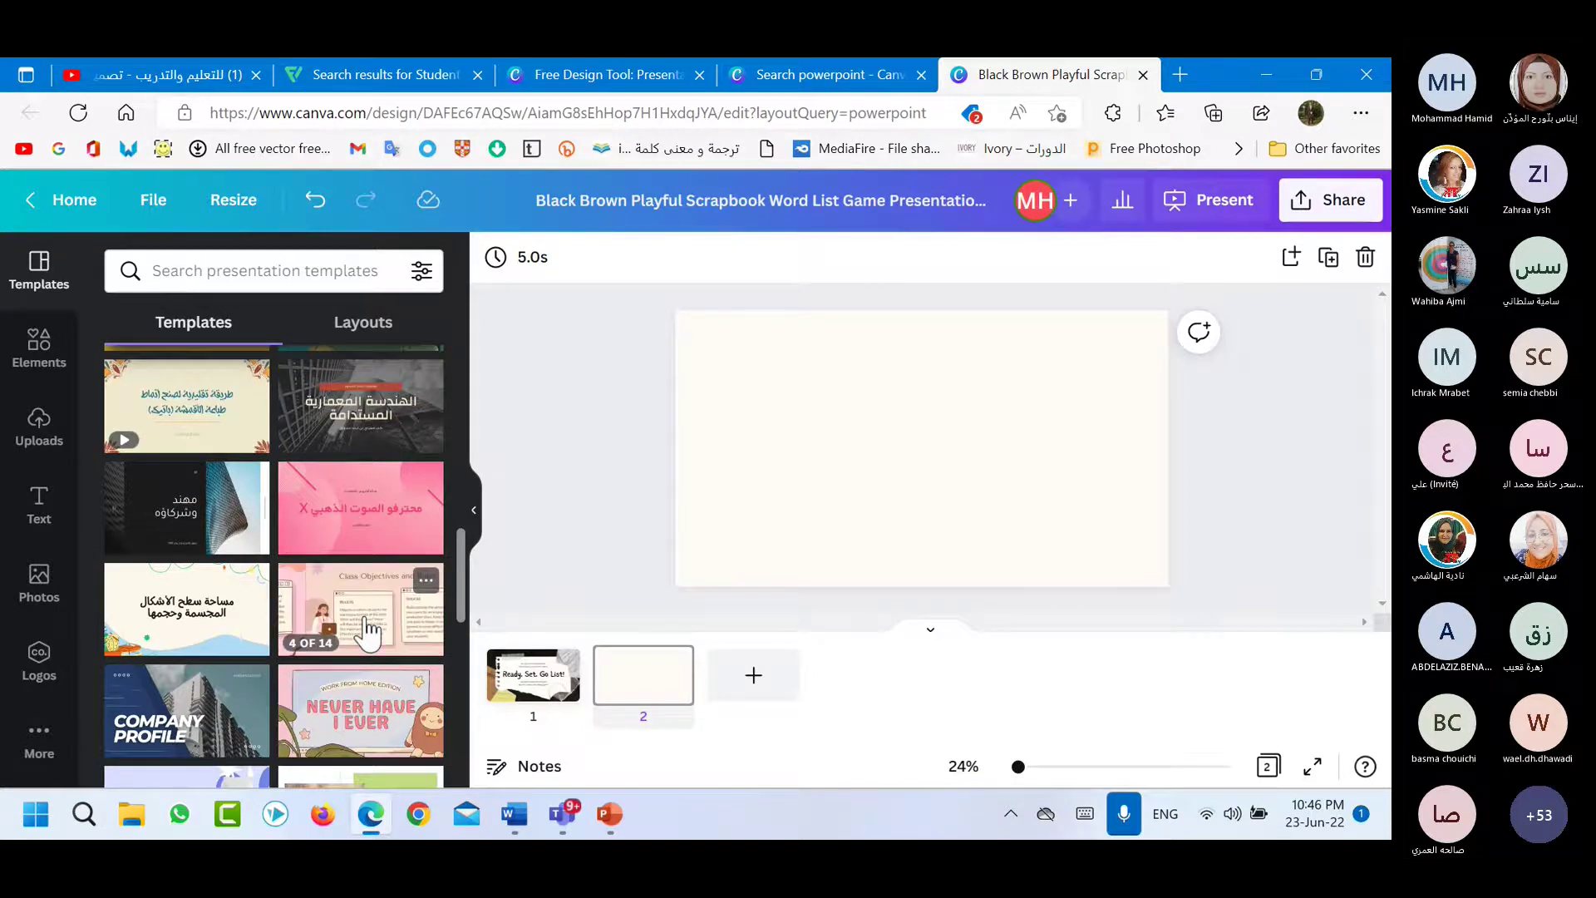
pyautogui.click(366, 632)
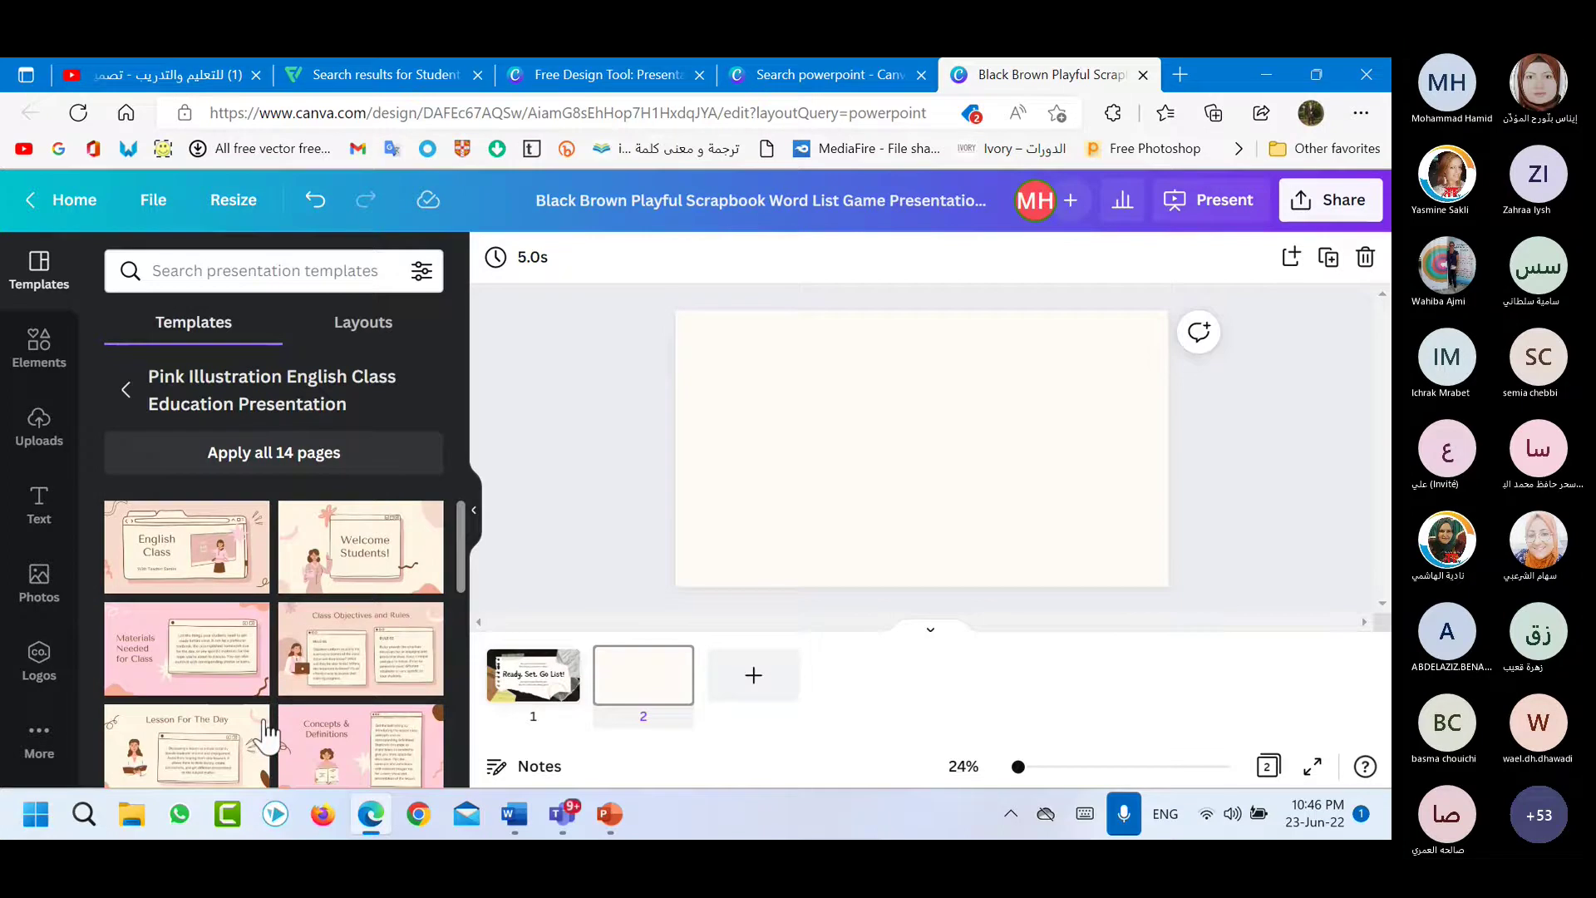
pyautogui.click(187, 544)
pyautogui.click(661, 699)
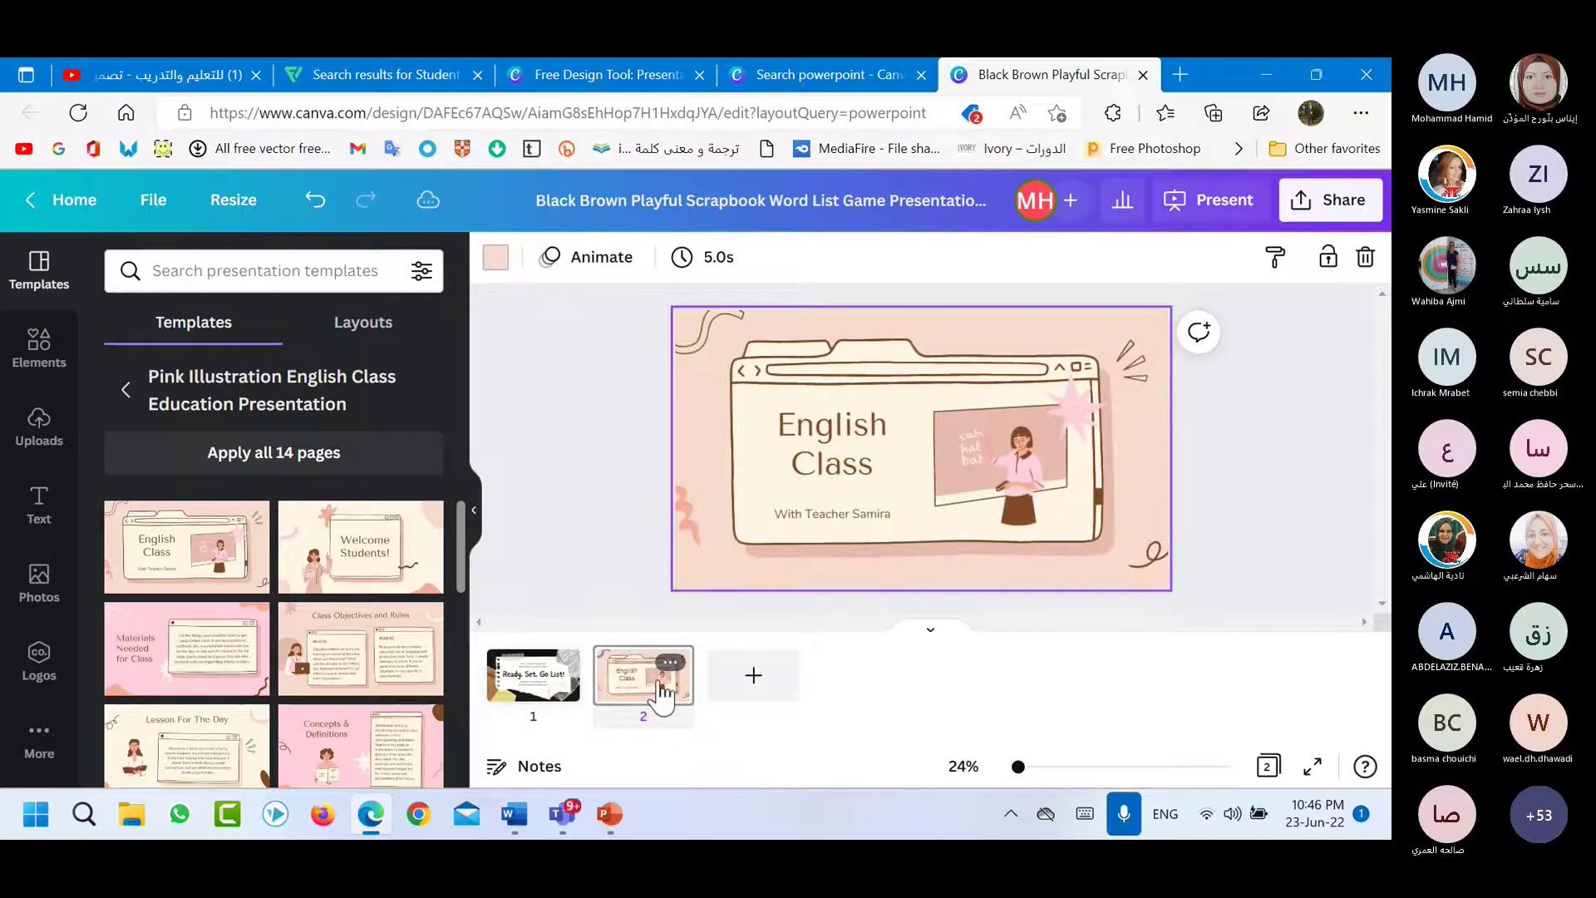
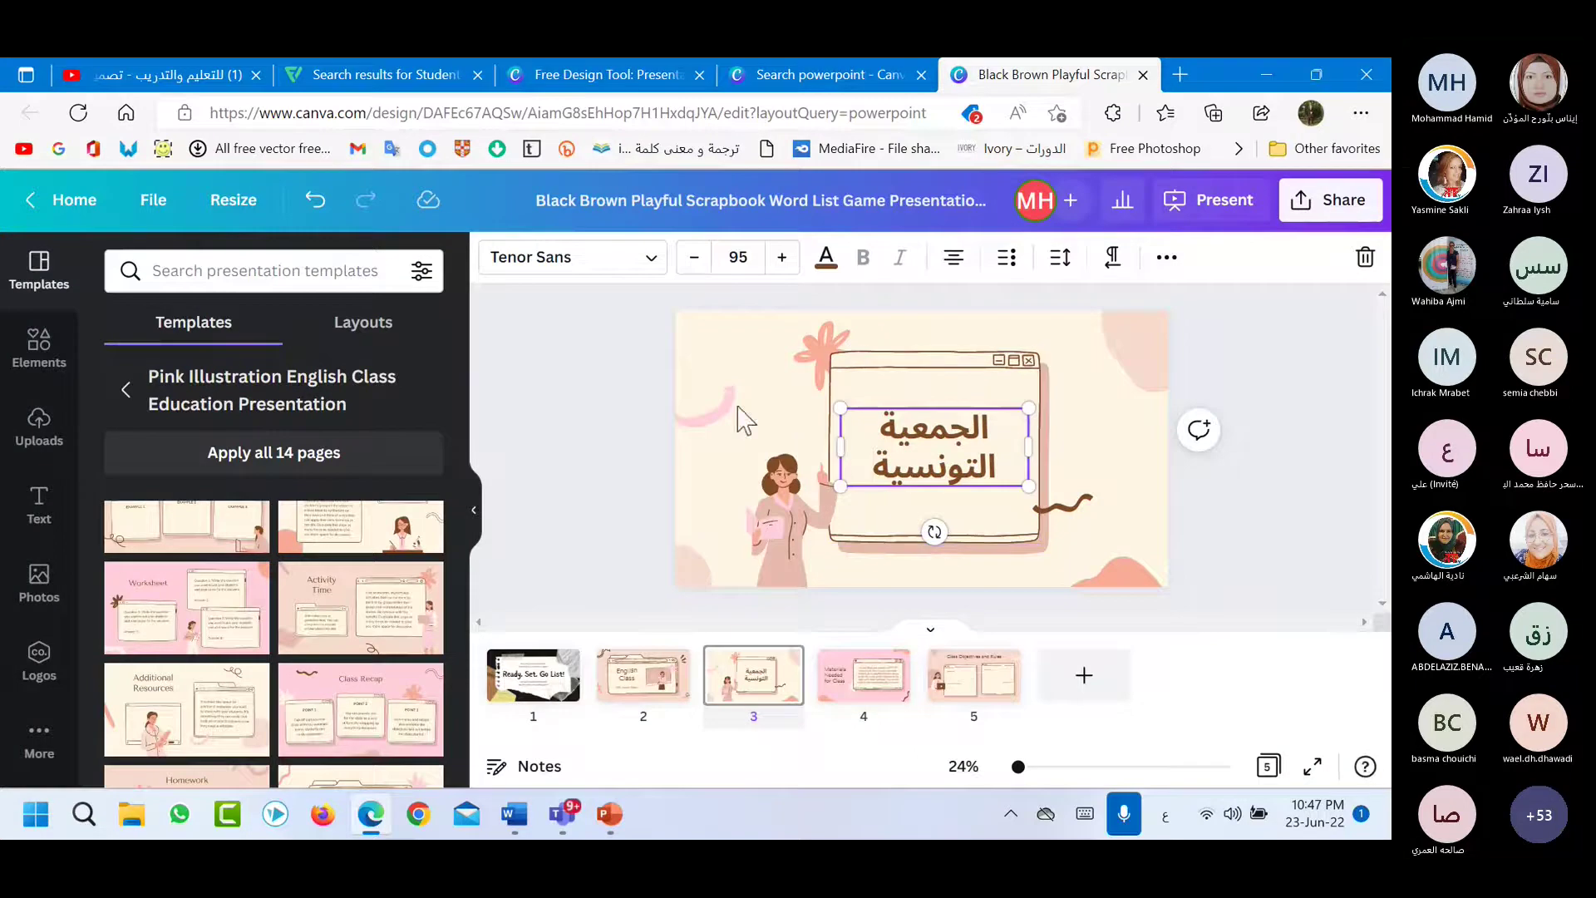
# Upload the image s.png from the Pictures folder to the design's uploaded images.
pyautogui.click(746, 447)
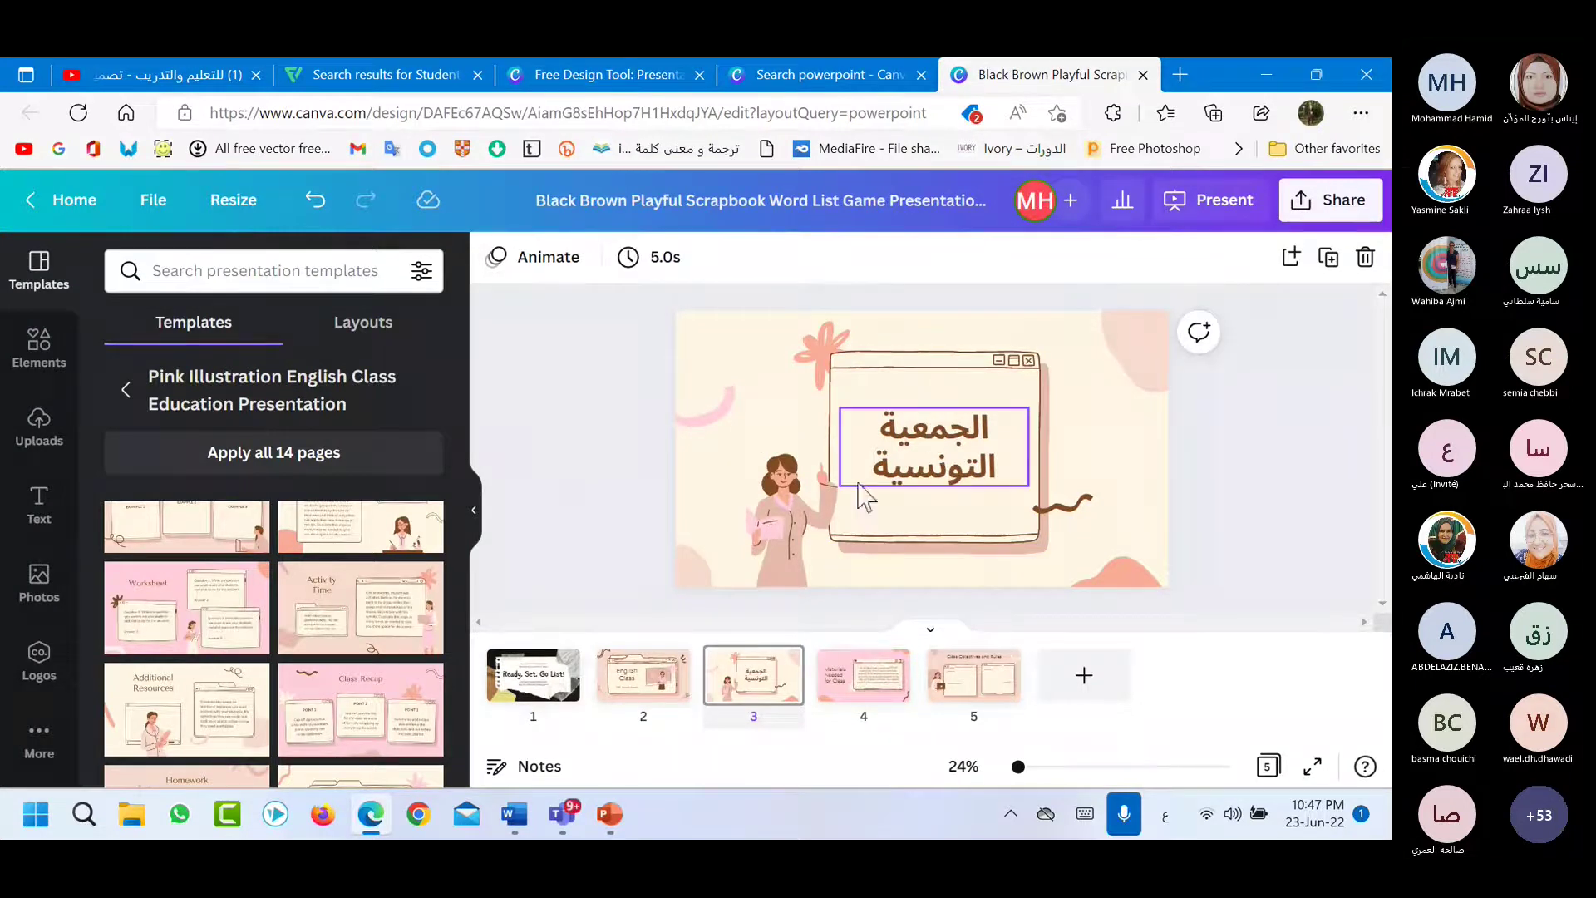
pyautogui.click(38, 432)
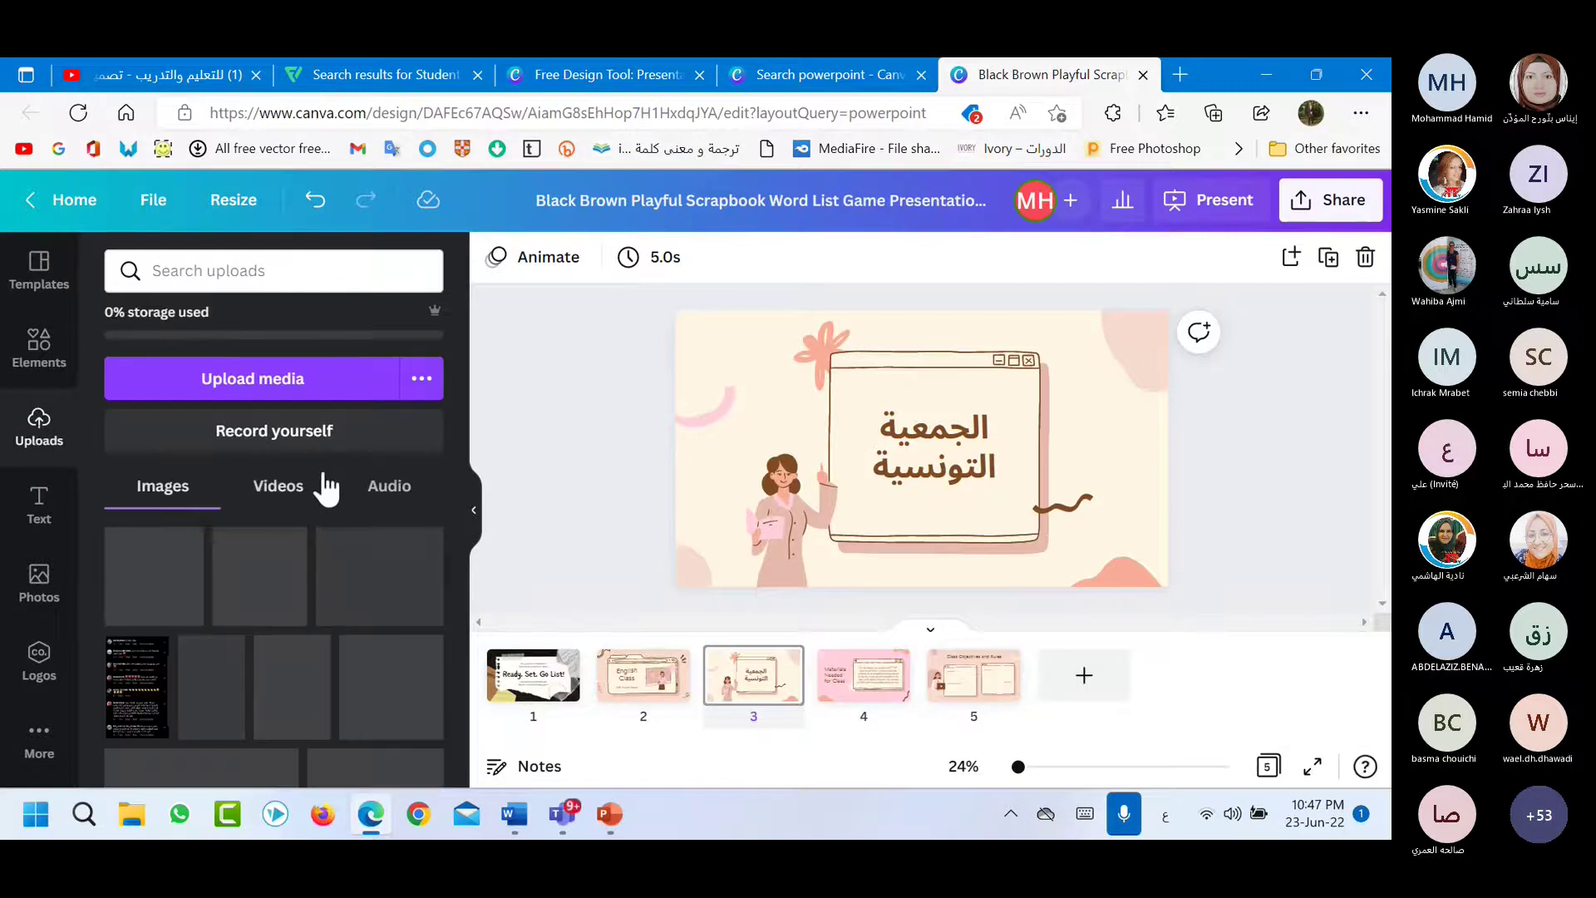
pyautogui.scroll(-1, 232, 661)
pyautogui.scroll(-1, 231, 661)
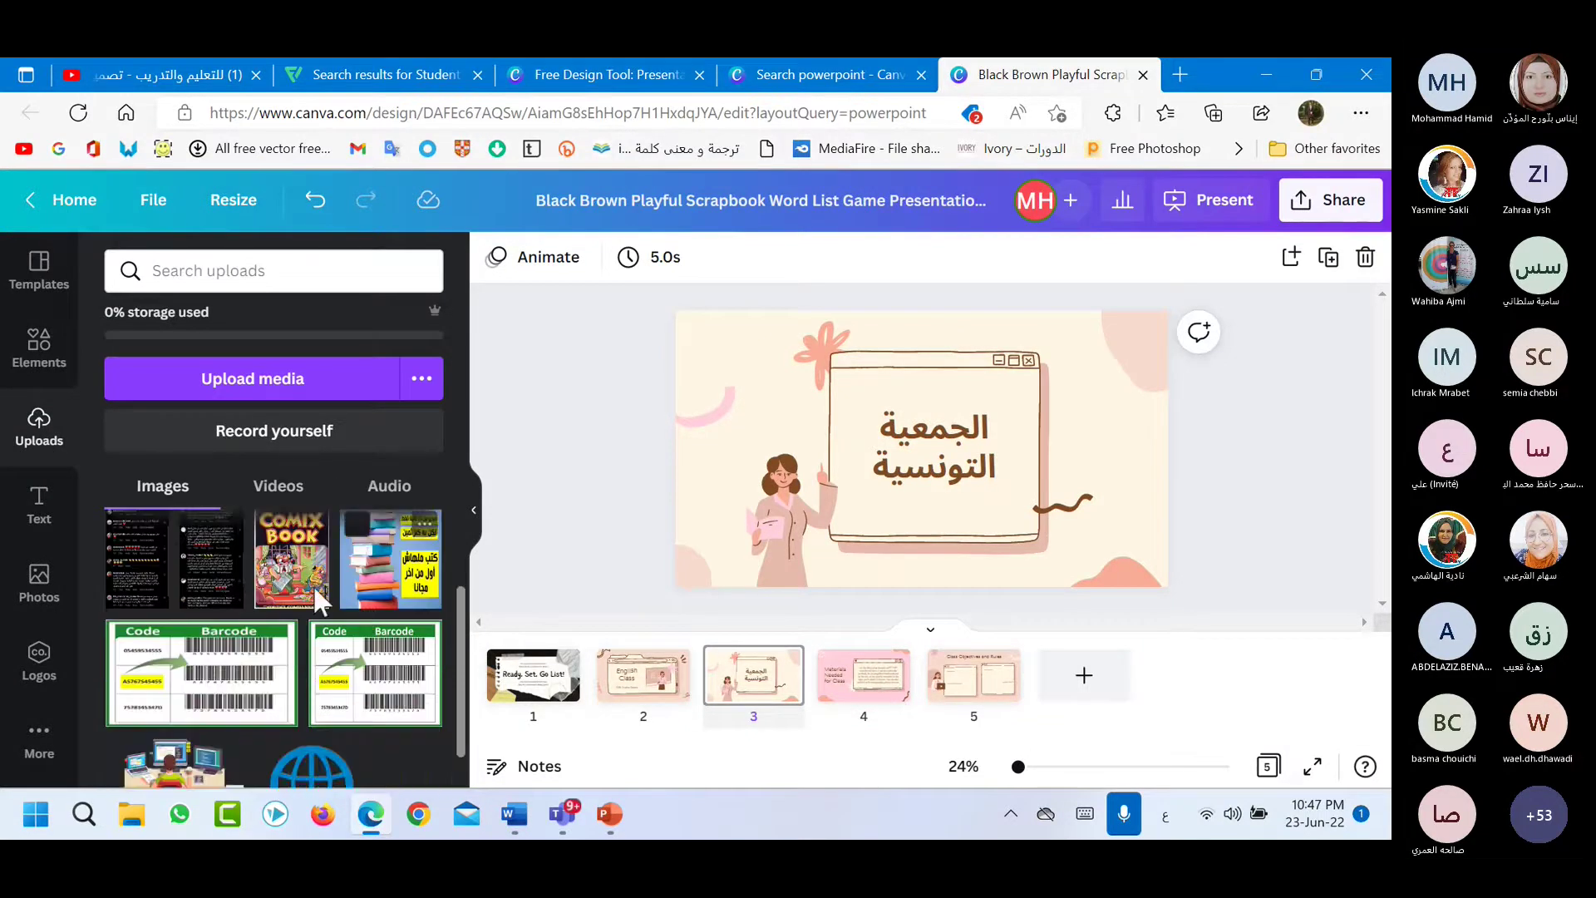
pyautogui.scroll(-1, 320, 596)
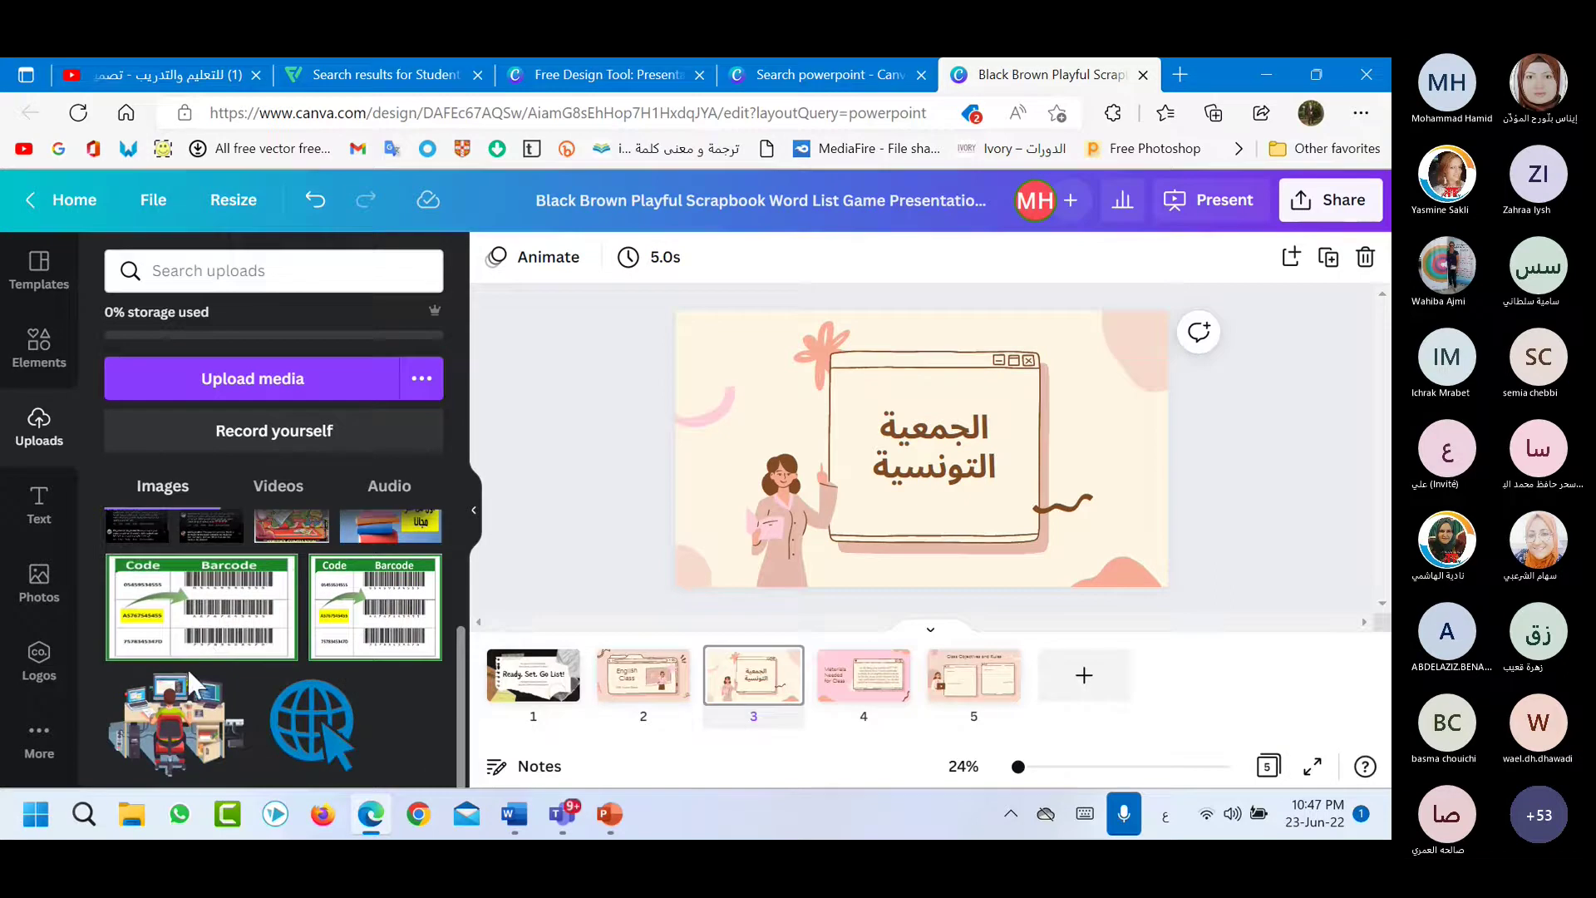
pyautogui.click(243, 378)
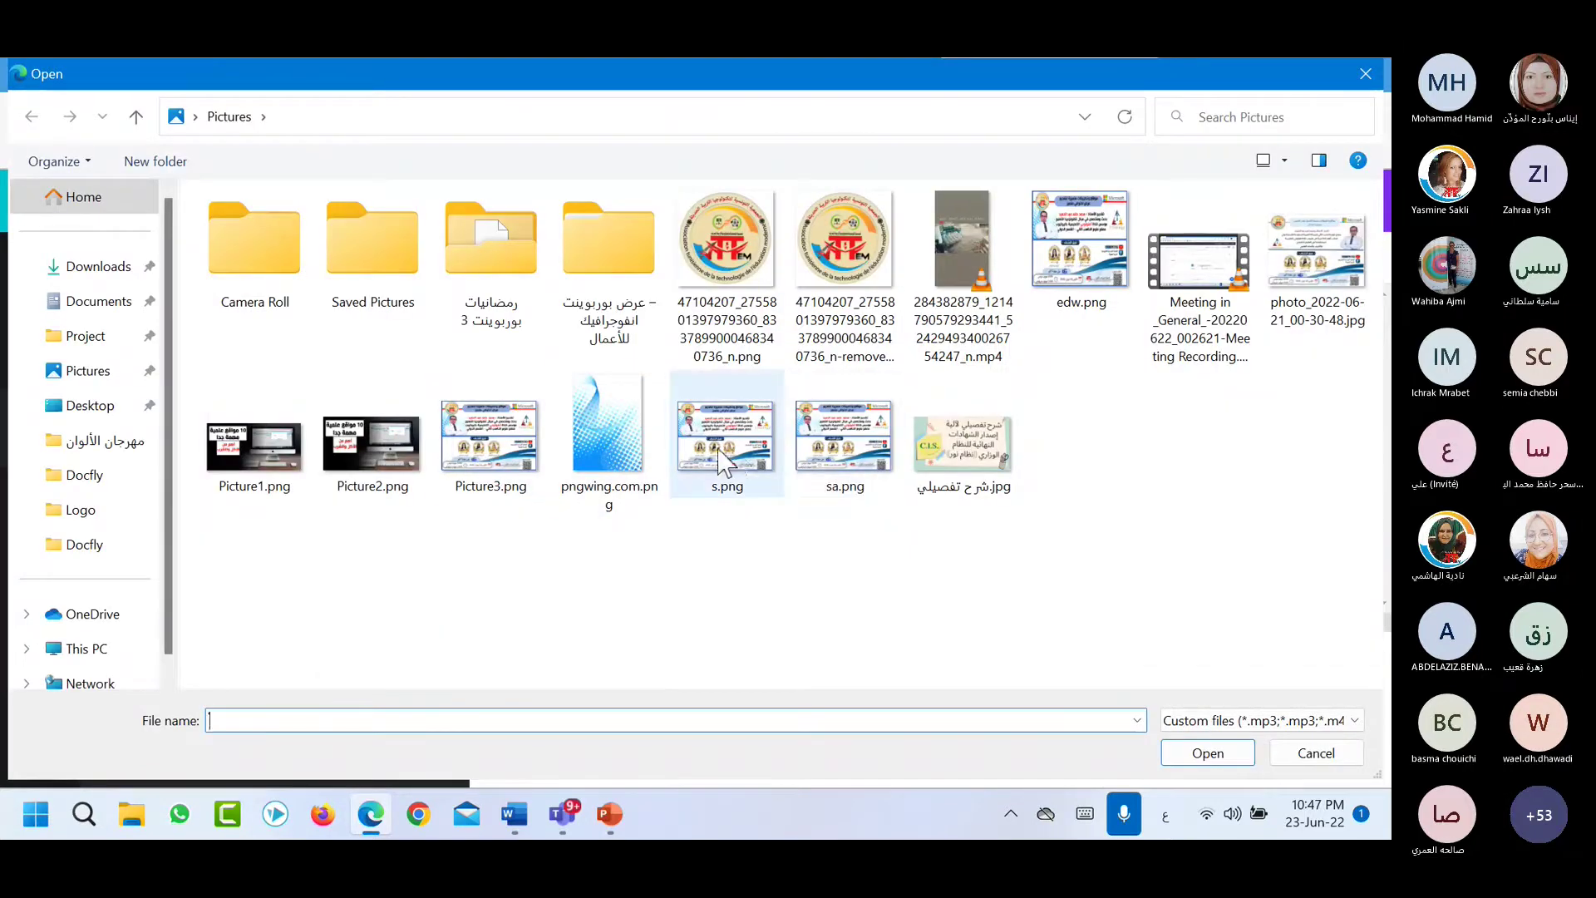
pyautogui.click(780, 492)
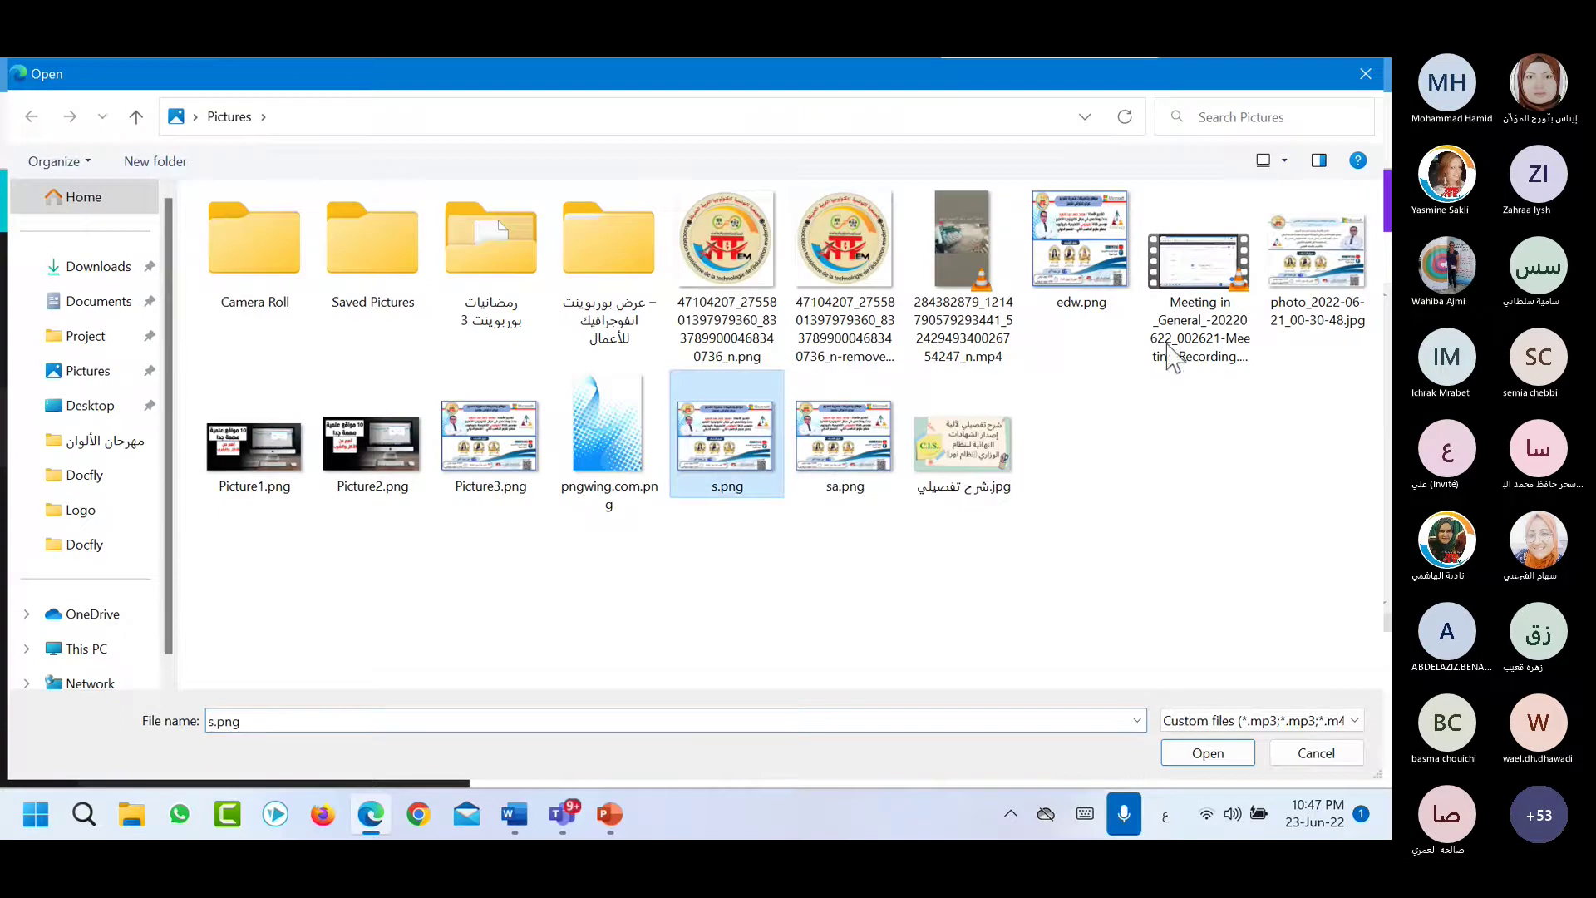
pyautogui.press('Return')
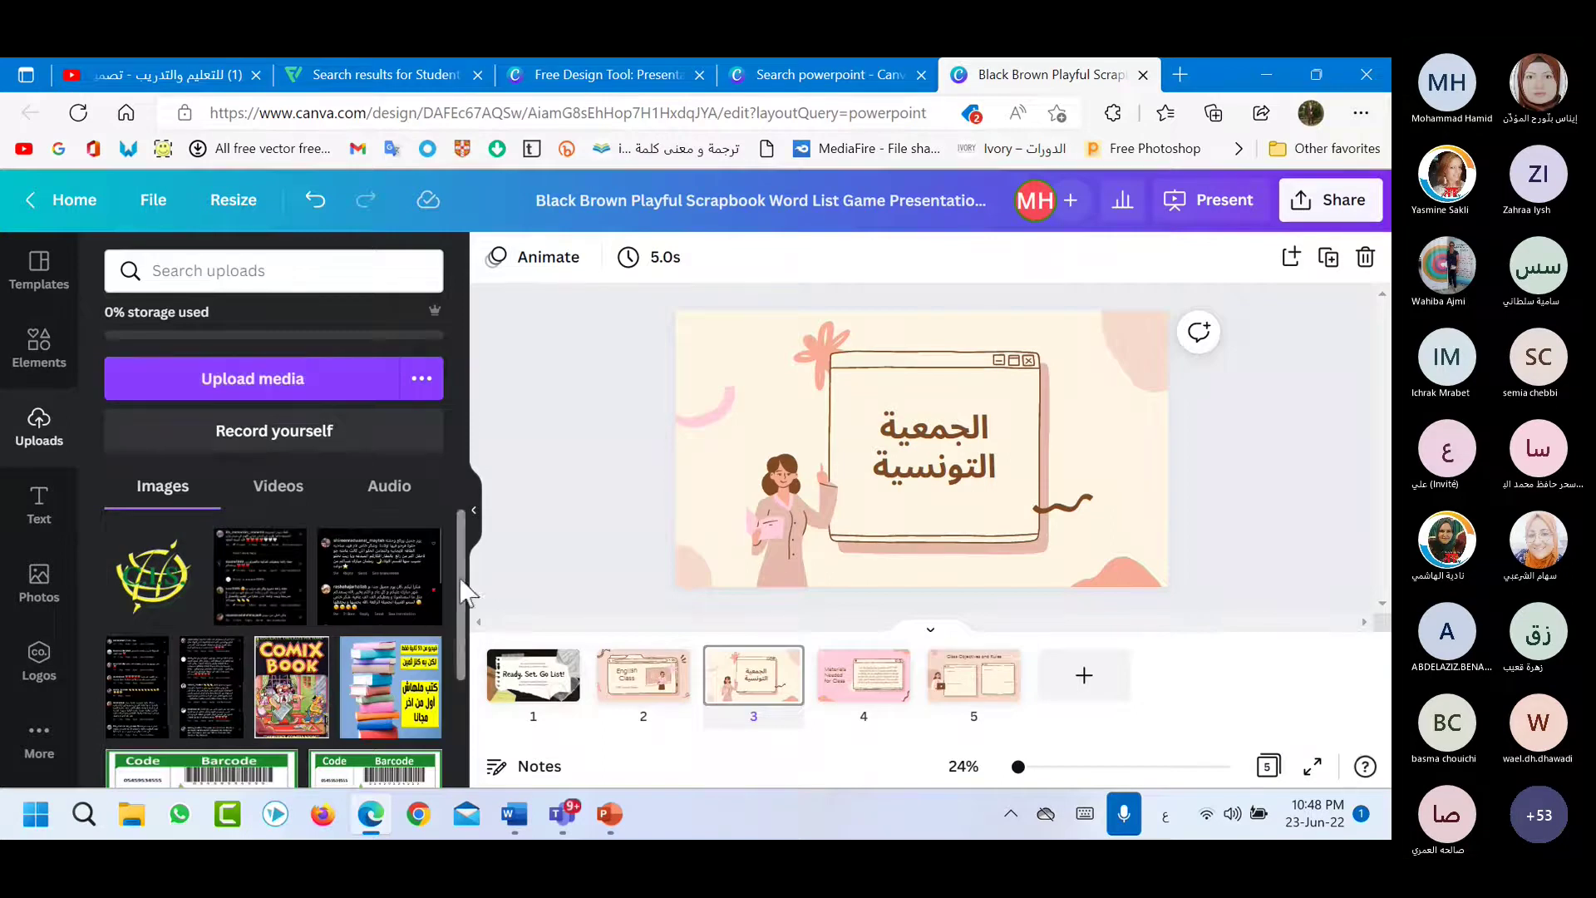
pyautogui.scroll(-1, 434, 609)
pyautogui.scroll(-2, 358, 648)
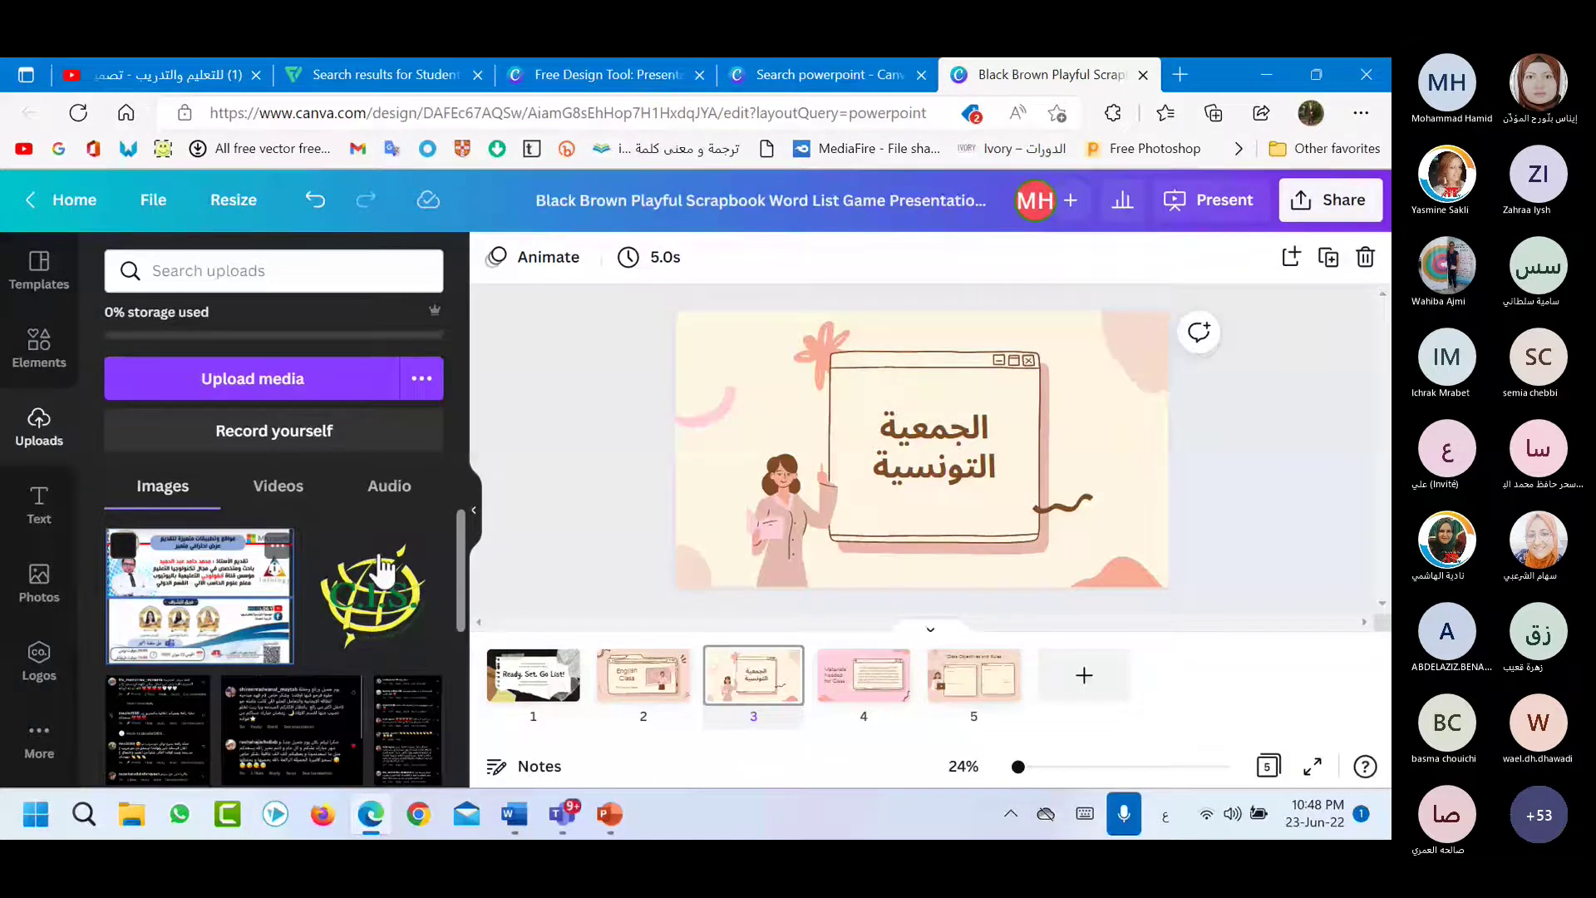
# Try the uploaded image as the background of page 3 and delete the flower and woman illustrations.
pyautogui.moveTo(167, 565); pyautogui.dragTo(704, 512)
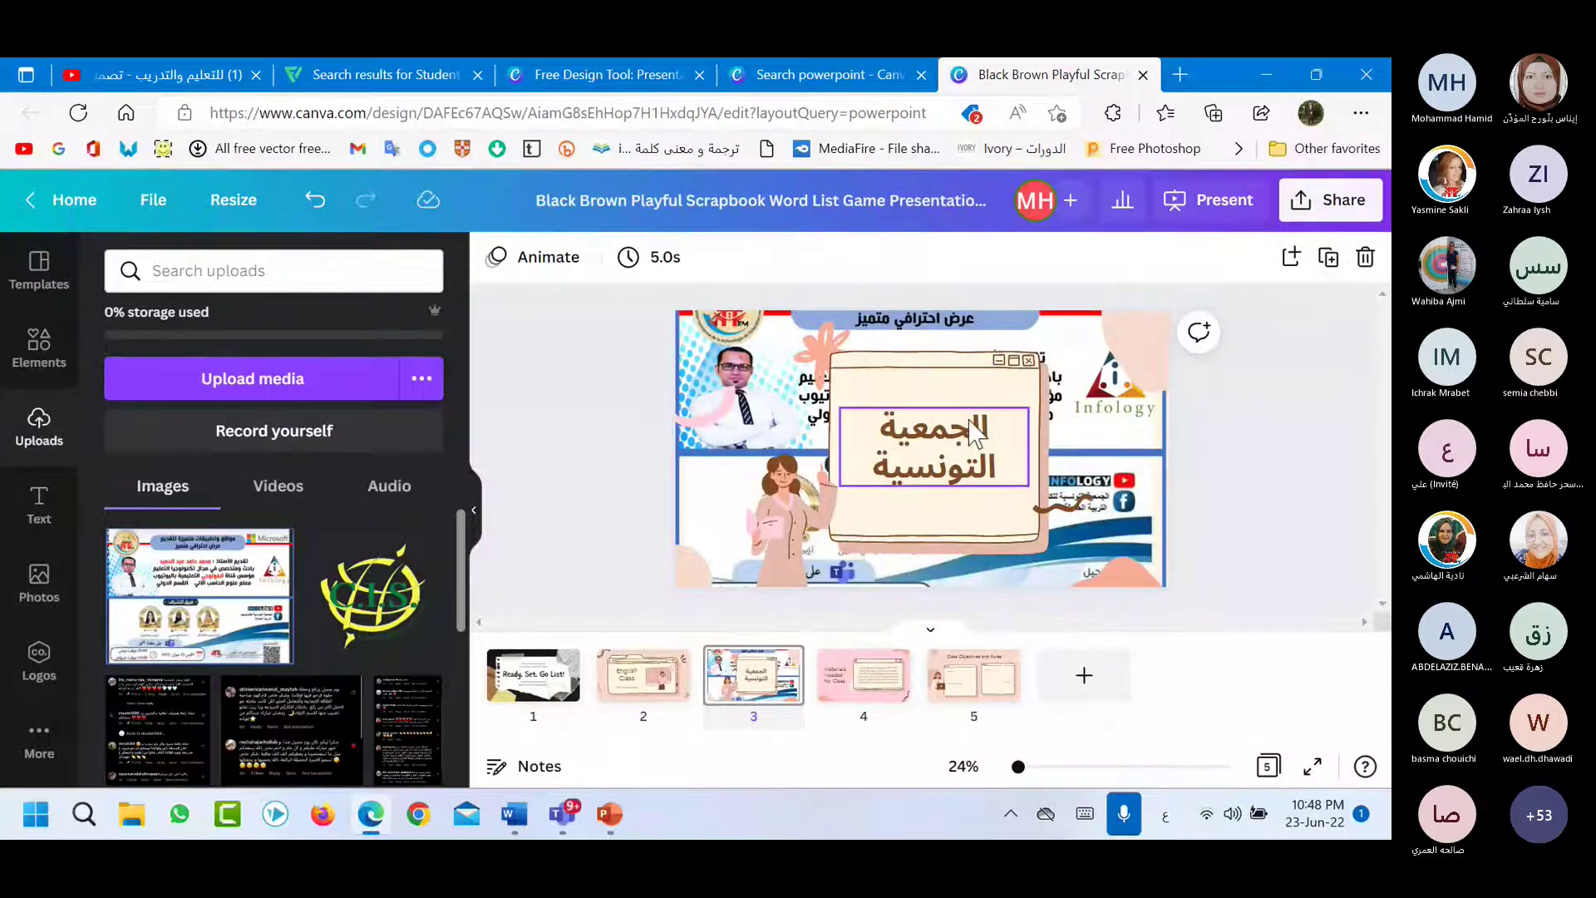
pyautogui.click(820, 365)
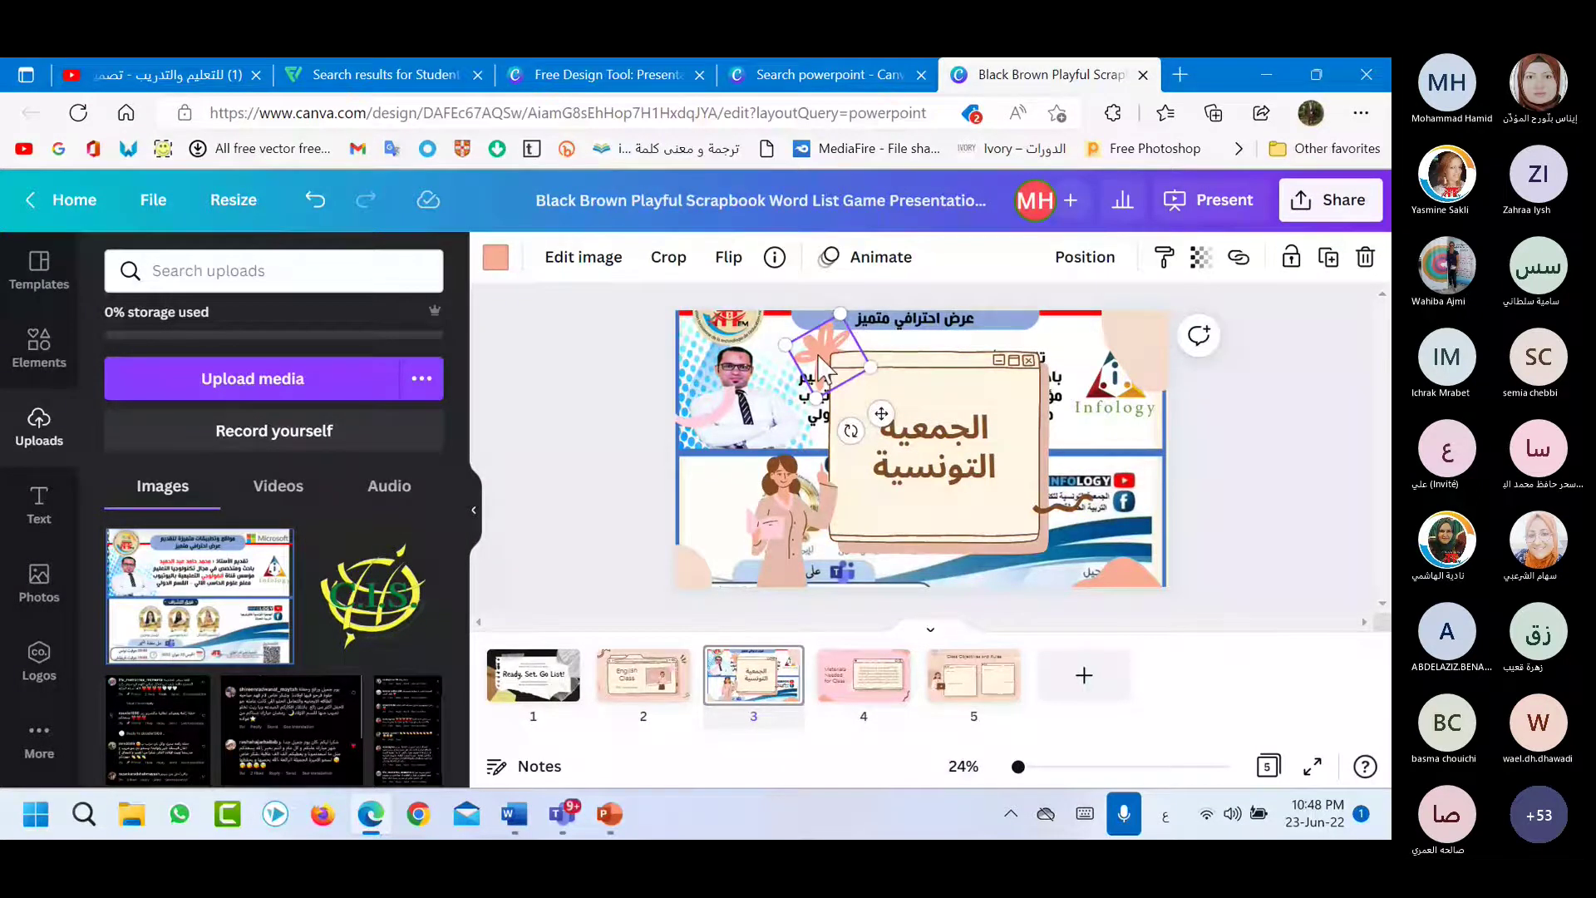
pyautogui.press('Delete')
pyautogui.click(773, 566)
pyautogui.press('Delete')
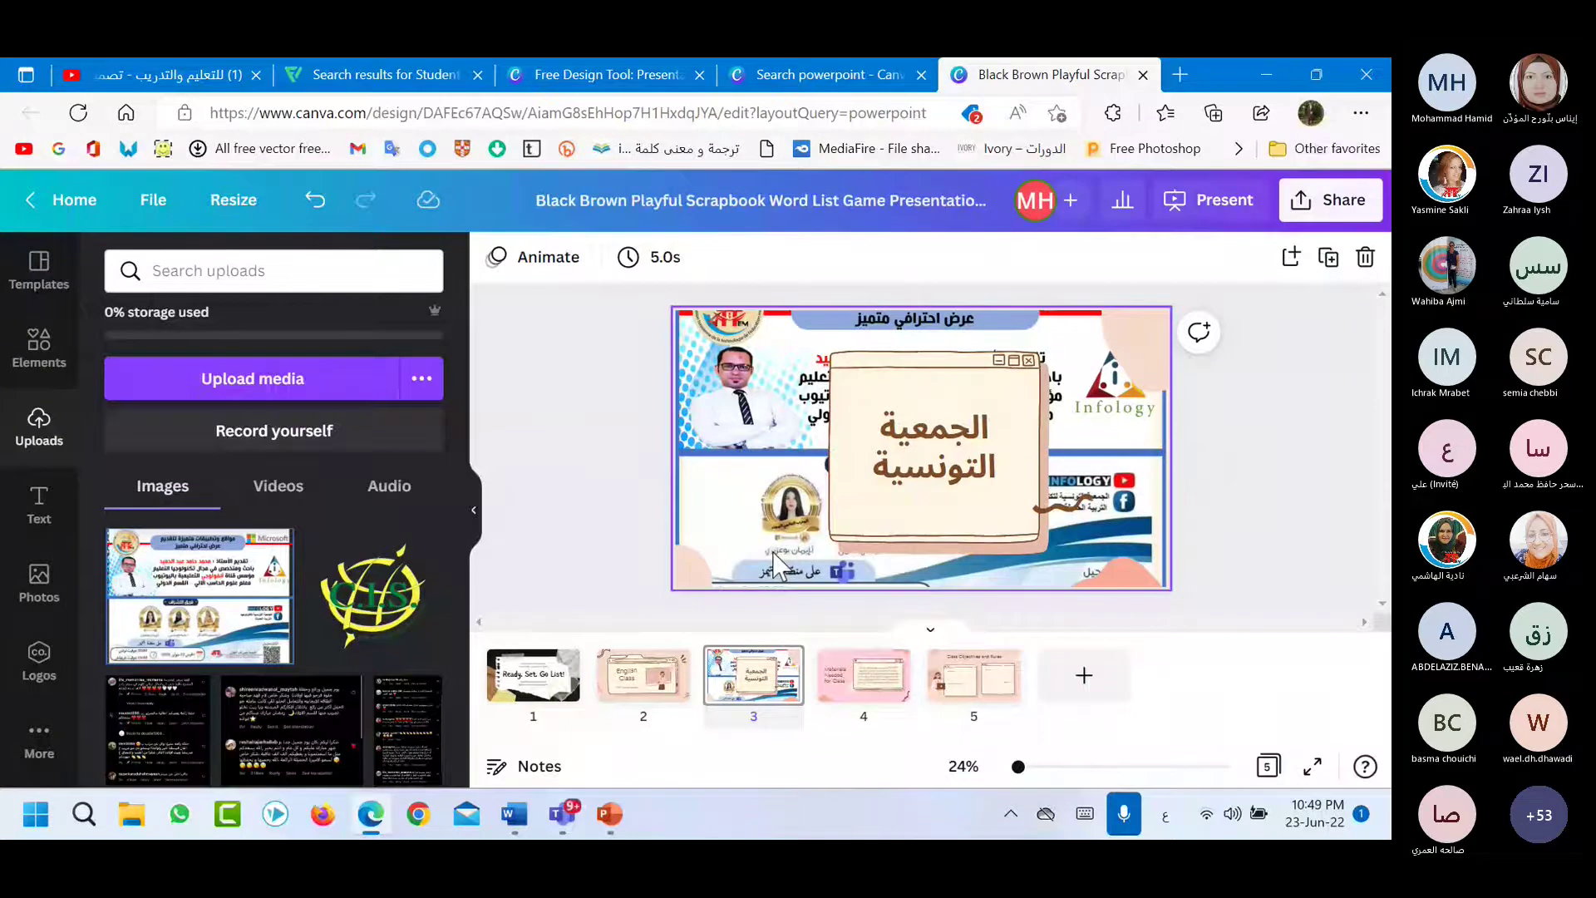
# Undo the illustration deletions and the background replacement on page 3.
pyautogui.hotkey('ctrl', 'z')
pyautogui.hotkey('ctrl', 'z')
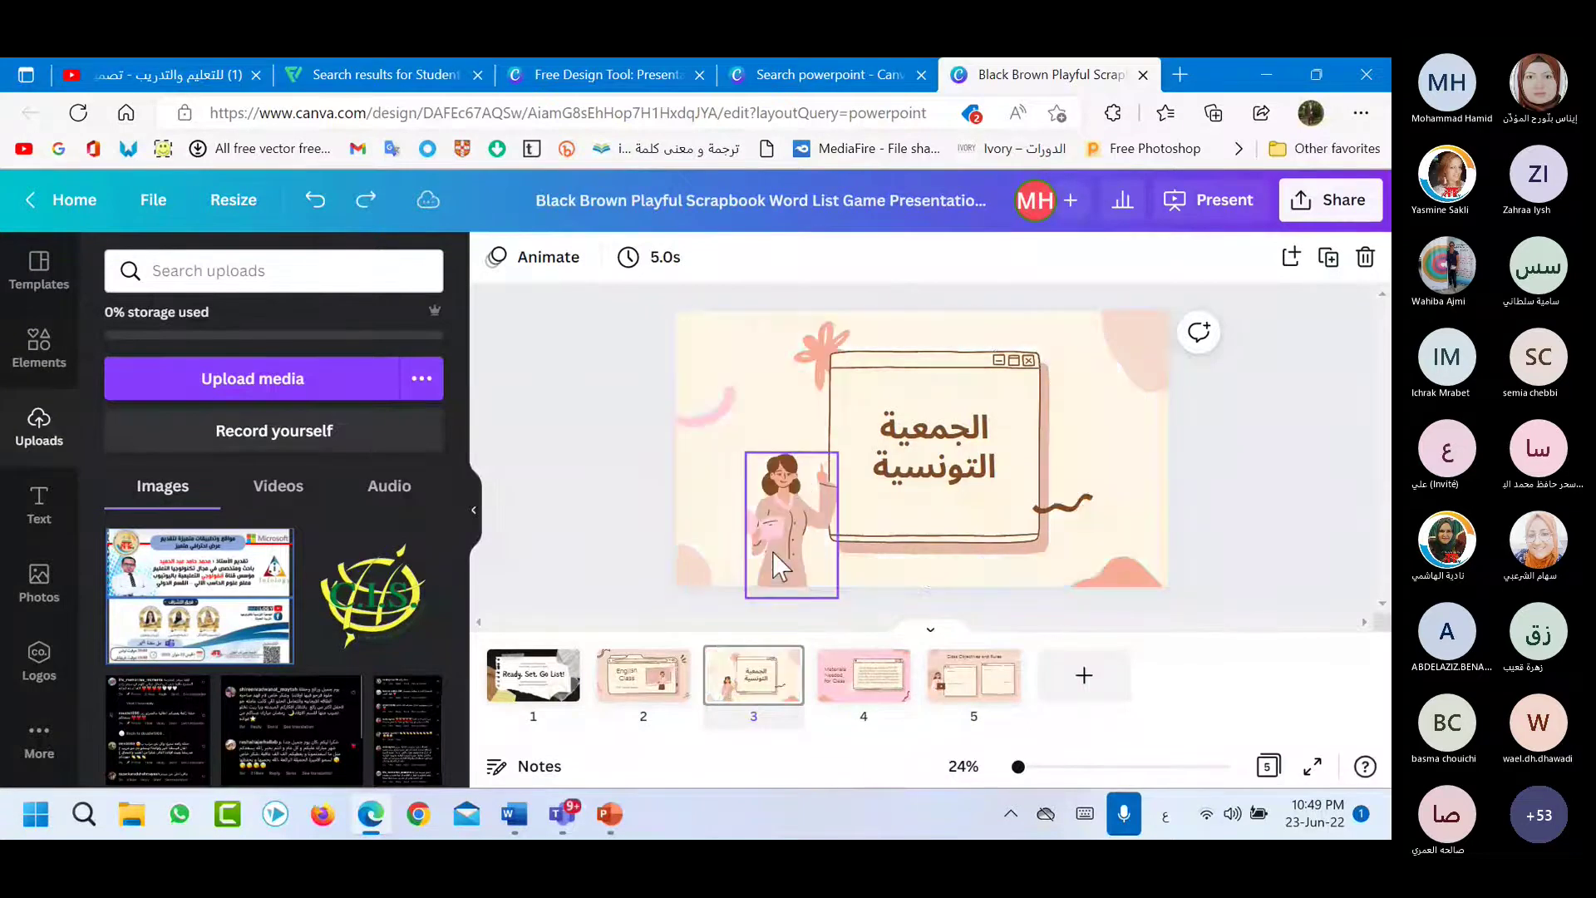
pyautogui.hotkey('ctrl', 'z')
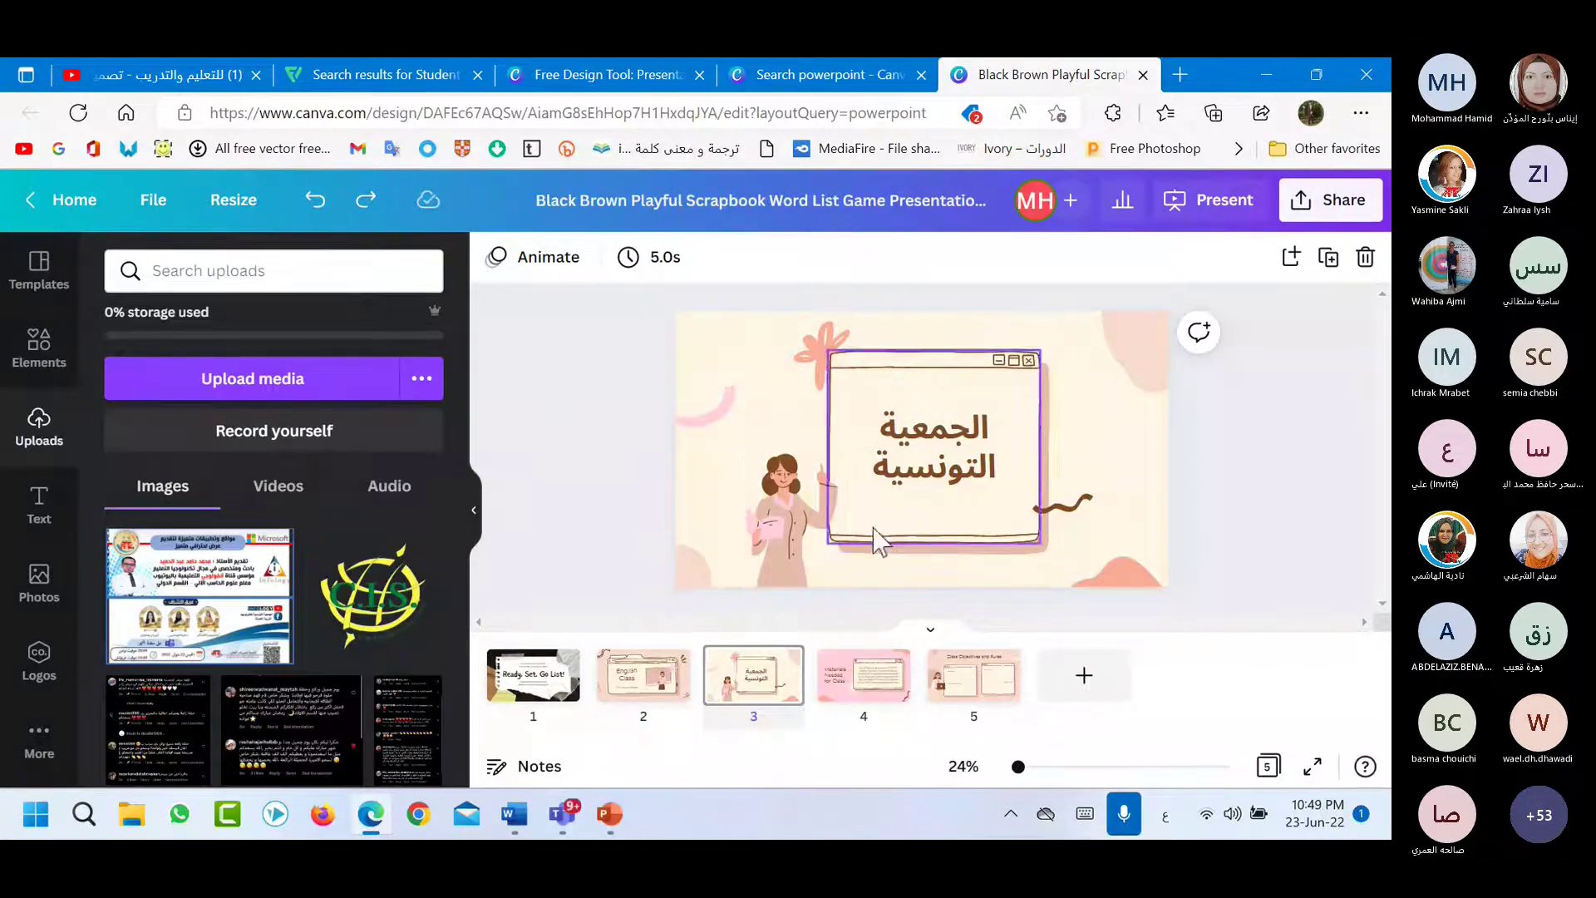
# Add page 6 and apply the "Company Profile" cover of the Blue Modern Company Profile Presentation to it.
pyautogui.click(48, 291)
pyautogui.click(128, 378)
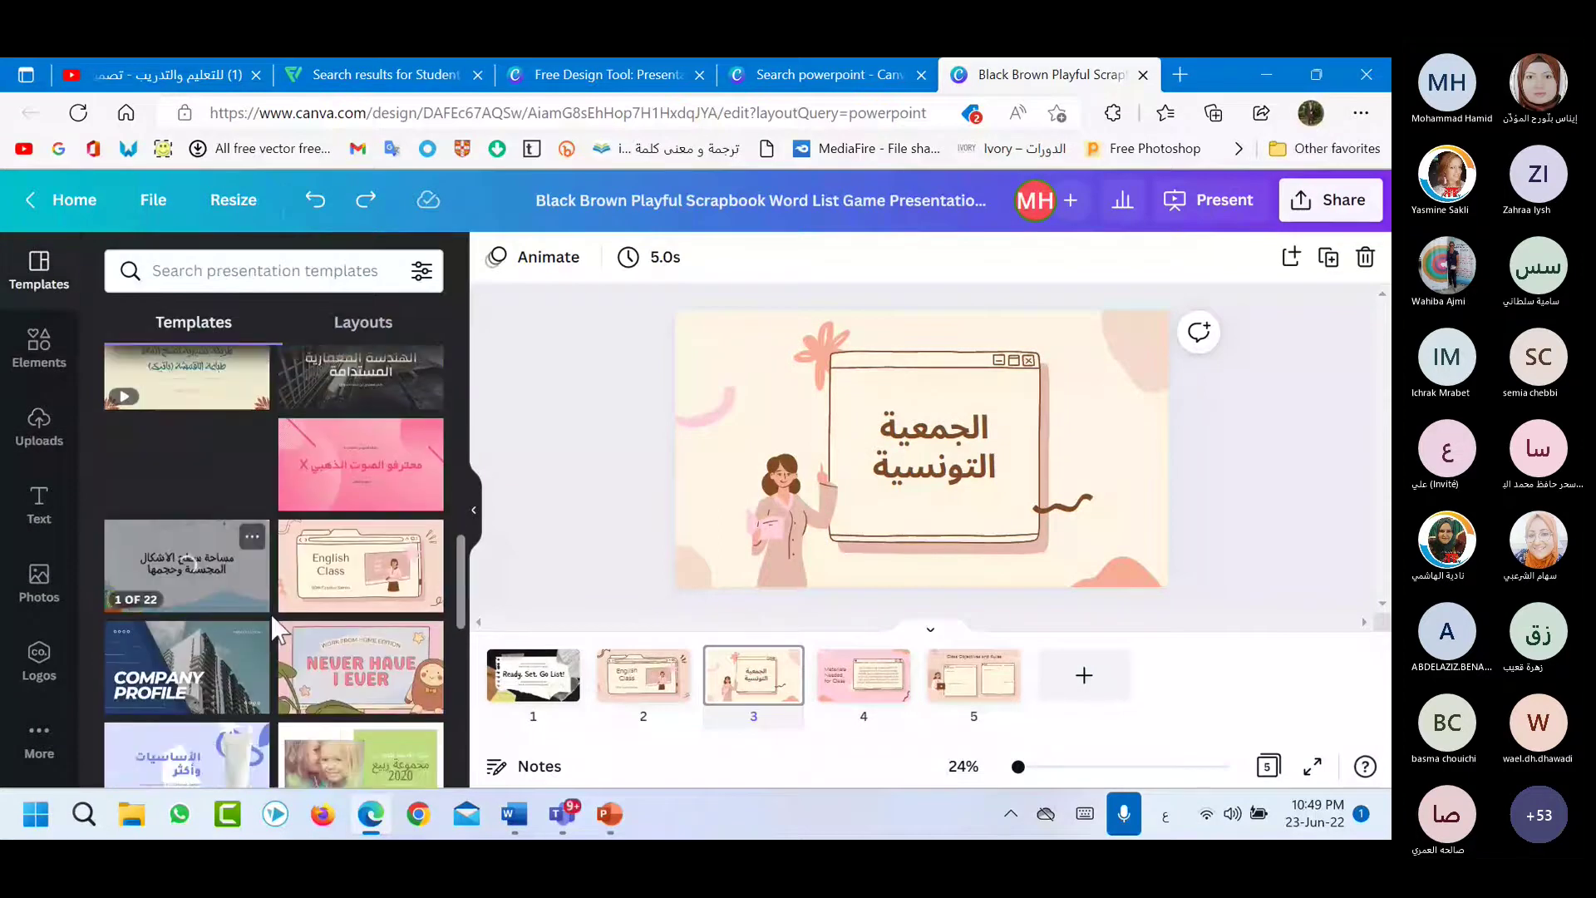
pyautogui.scroll(-1, 245, 665)
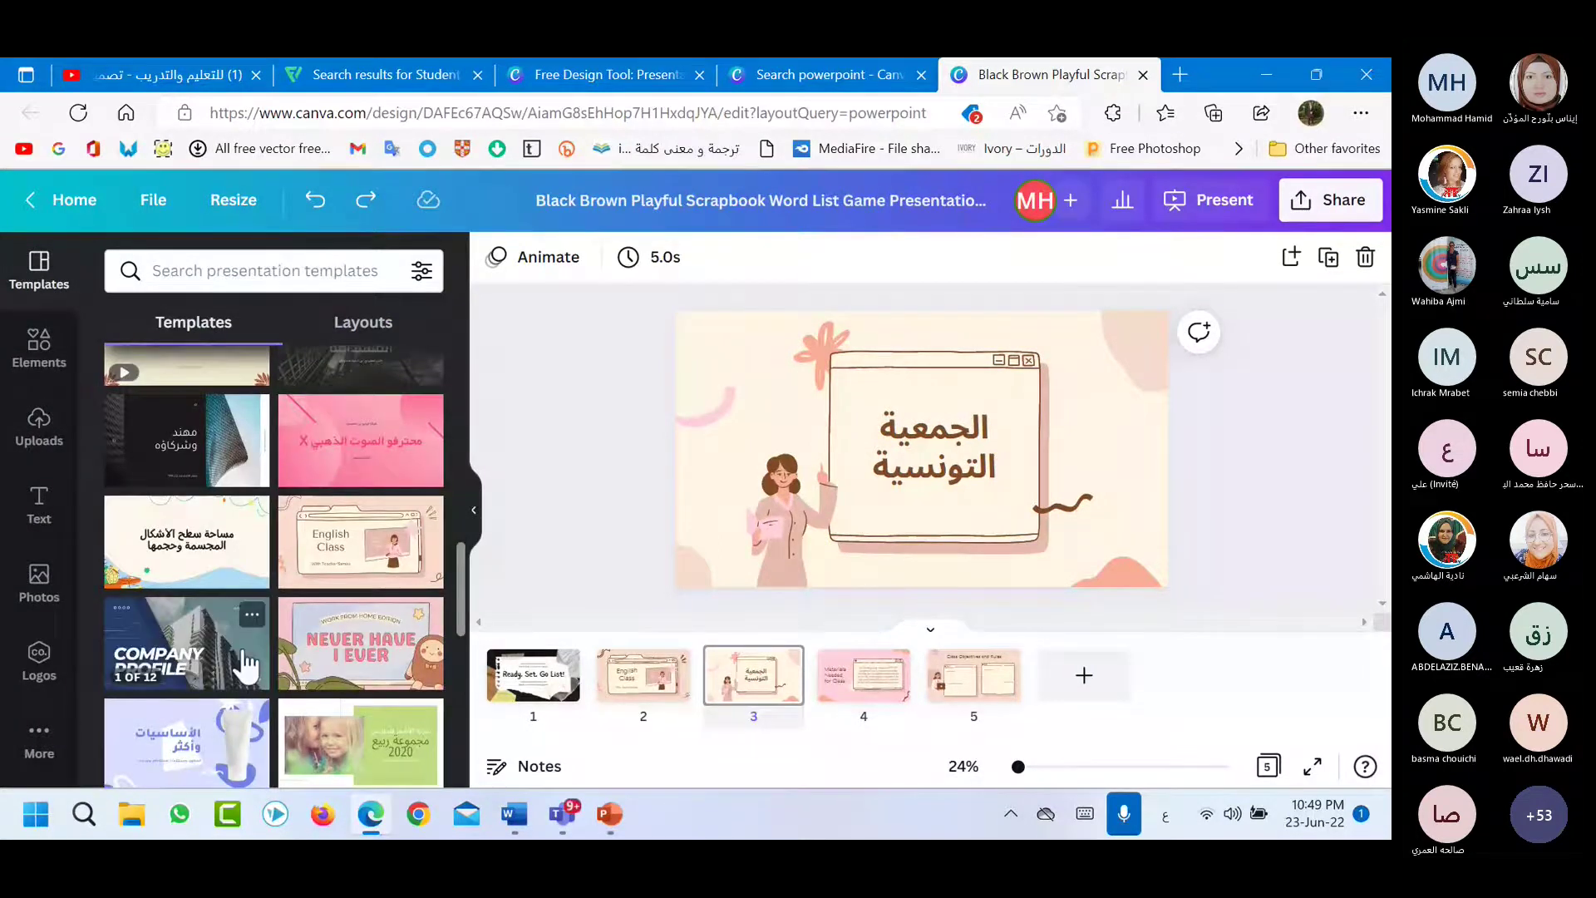
pyautogui.click(1083, 675)
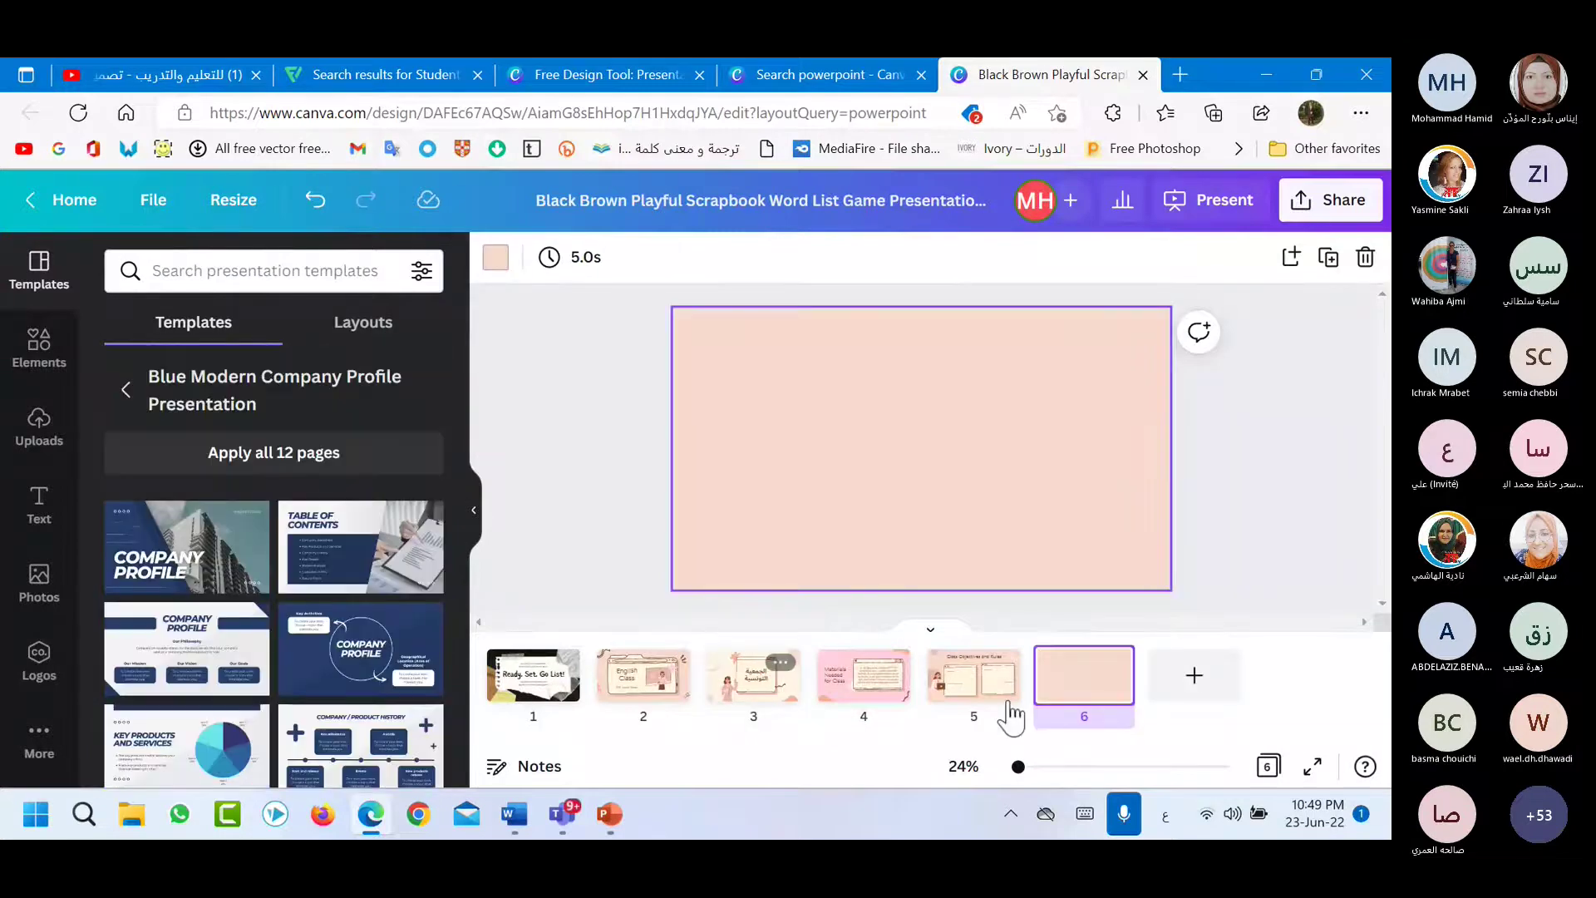
pyautogui.click(189, 541)
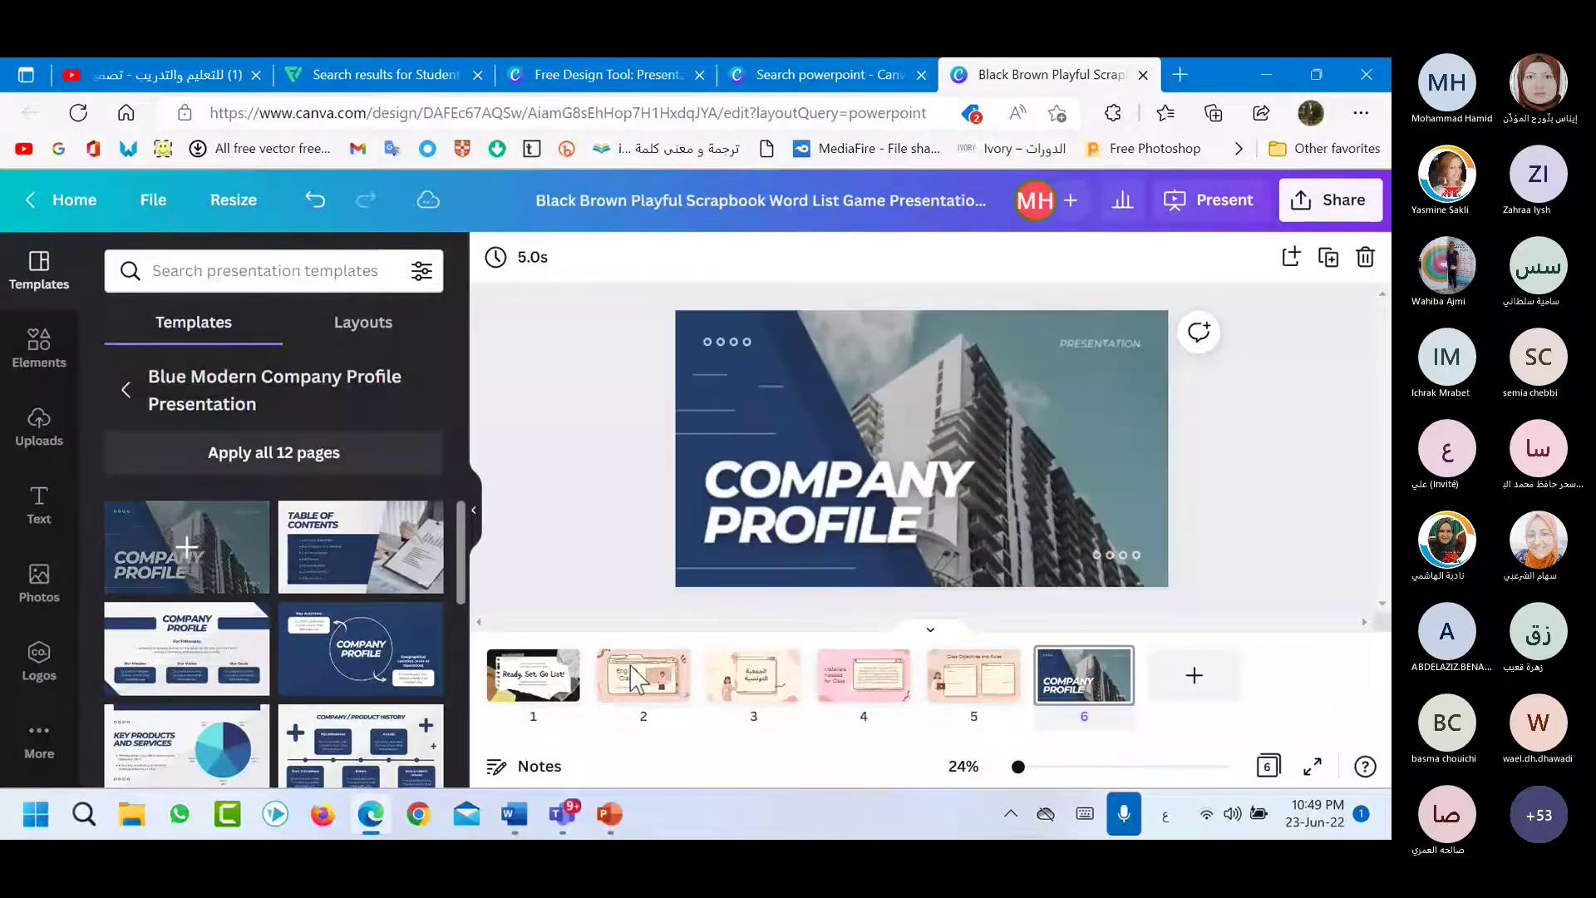
# Try replacing the building photo on page 6 with the uploaded image and undo the replacement.
pyautogui.click(60, 432)
pyautogui.moveTo(199, 599); pyautogui.dragTo(1162, 491)
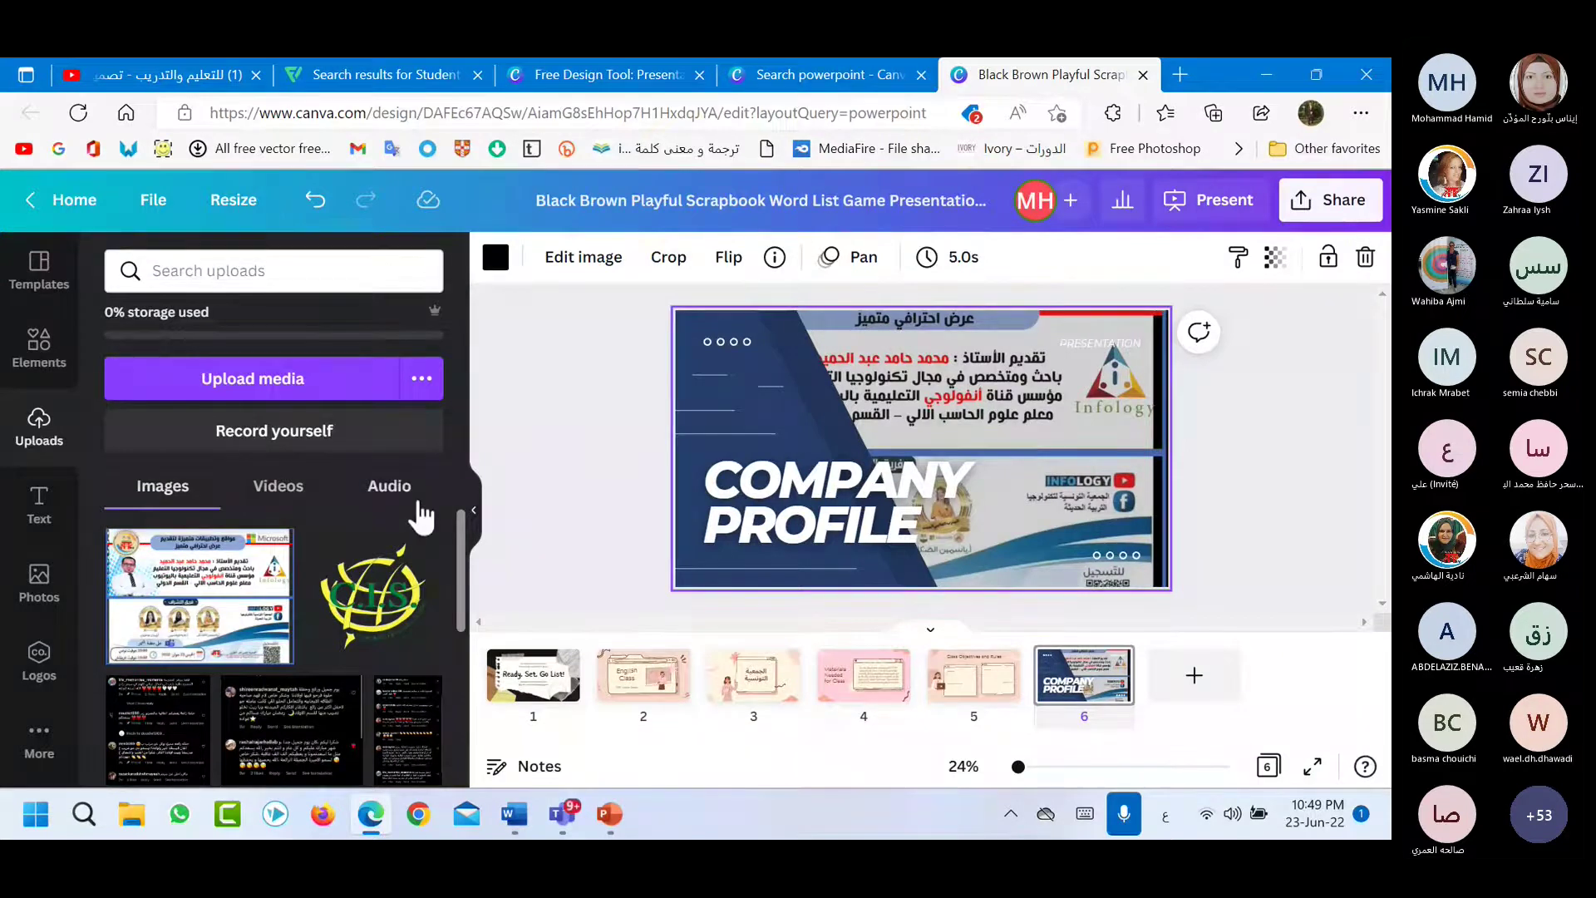
pyautogui.hotkey('ctrl', 'z')
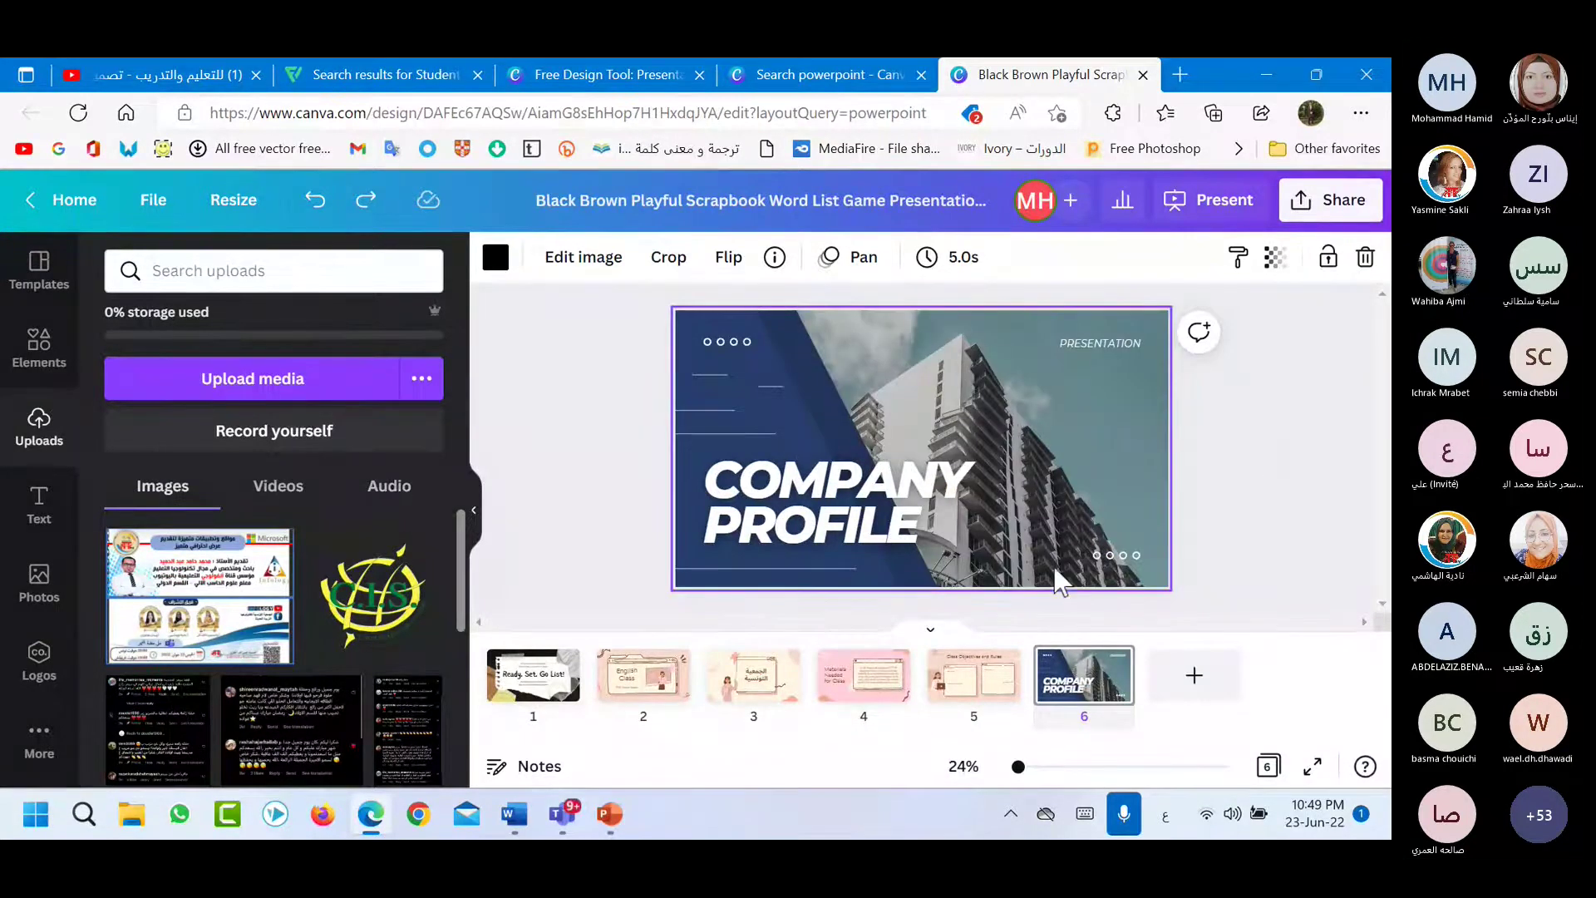
pyautogui.scroll(-2, 389, 624)
pyautogui.scroll(-1, 389, 624)
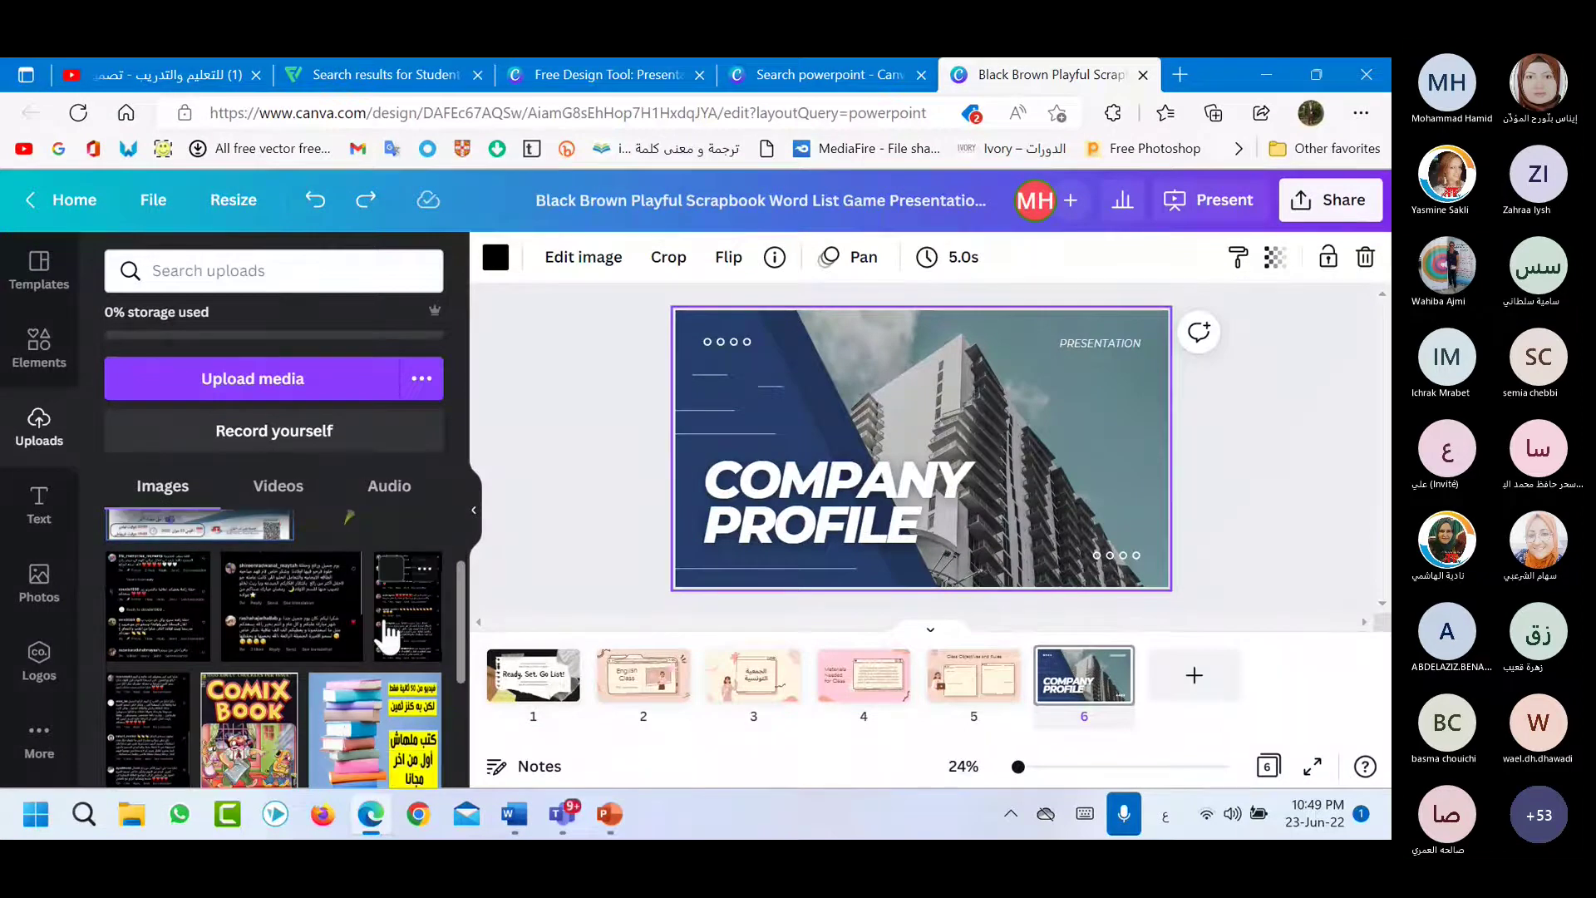
pyautogui.scroll(-5, 348, 733)
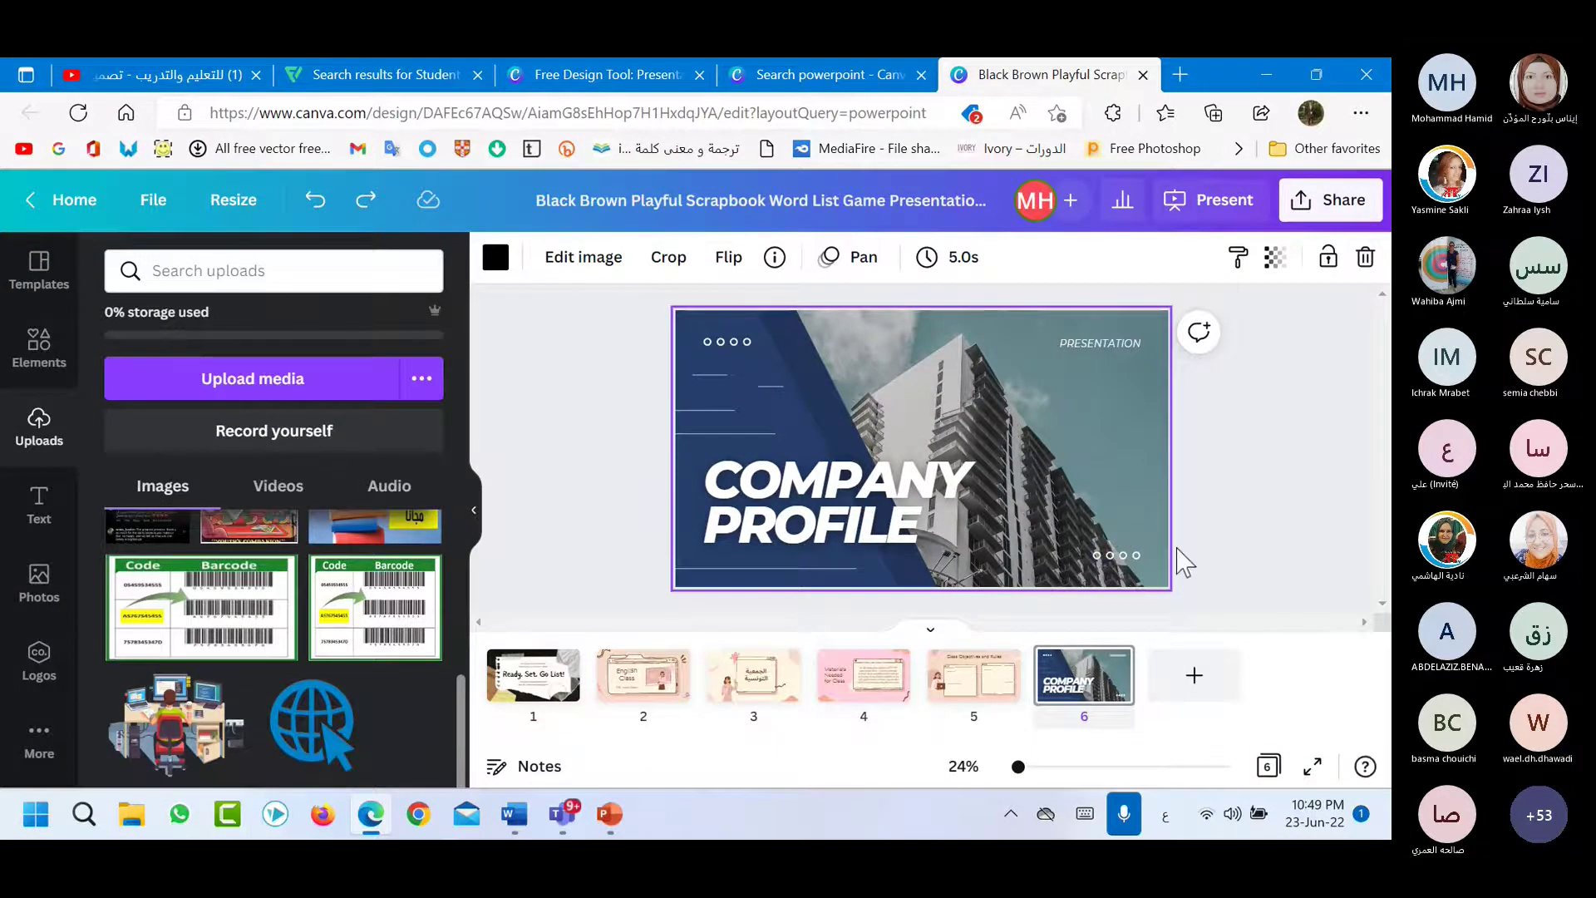
pyautogui.click(651, 690)
pyautogui.click(731, 686)
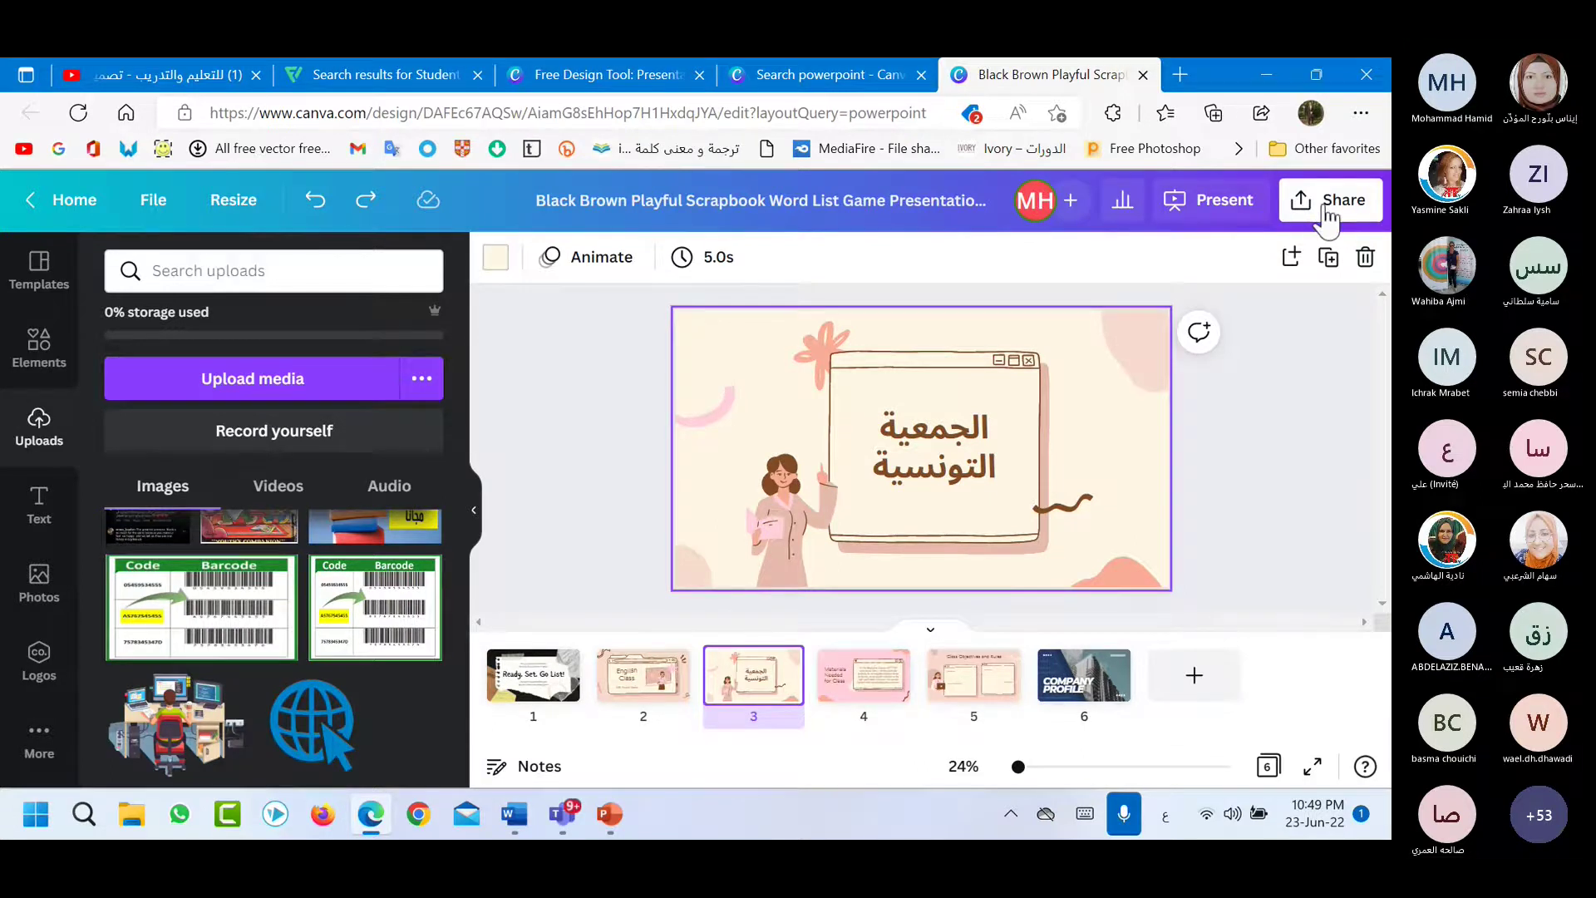
# Start presenting from page 1 in Presenter view and put the audience window in full screen mode.
pyautogui.click(537, 692)
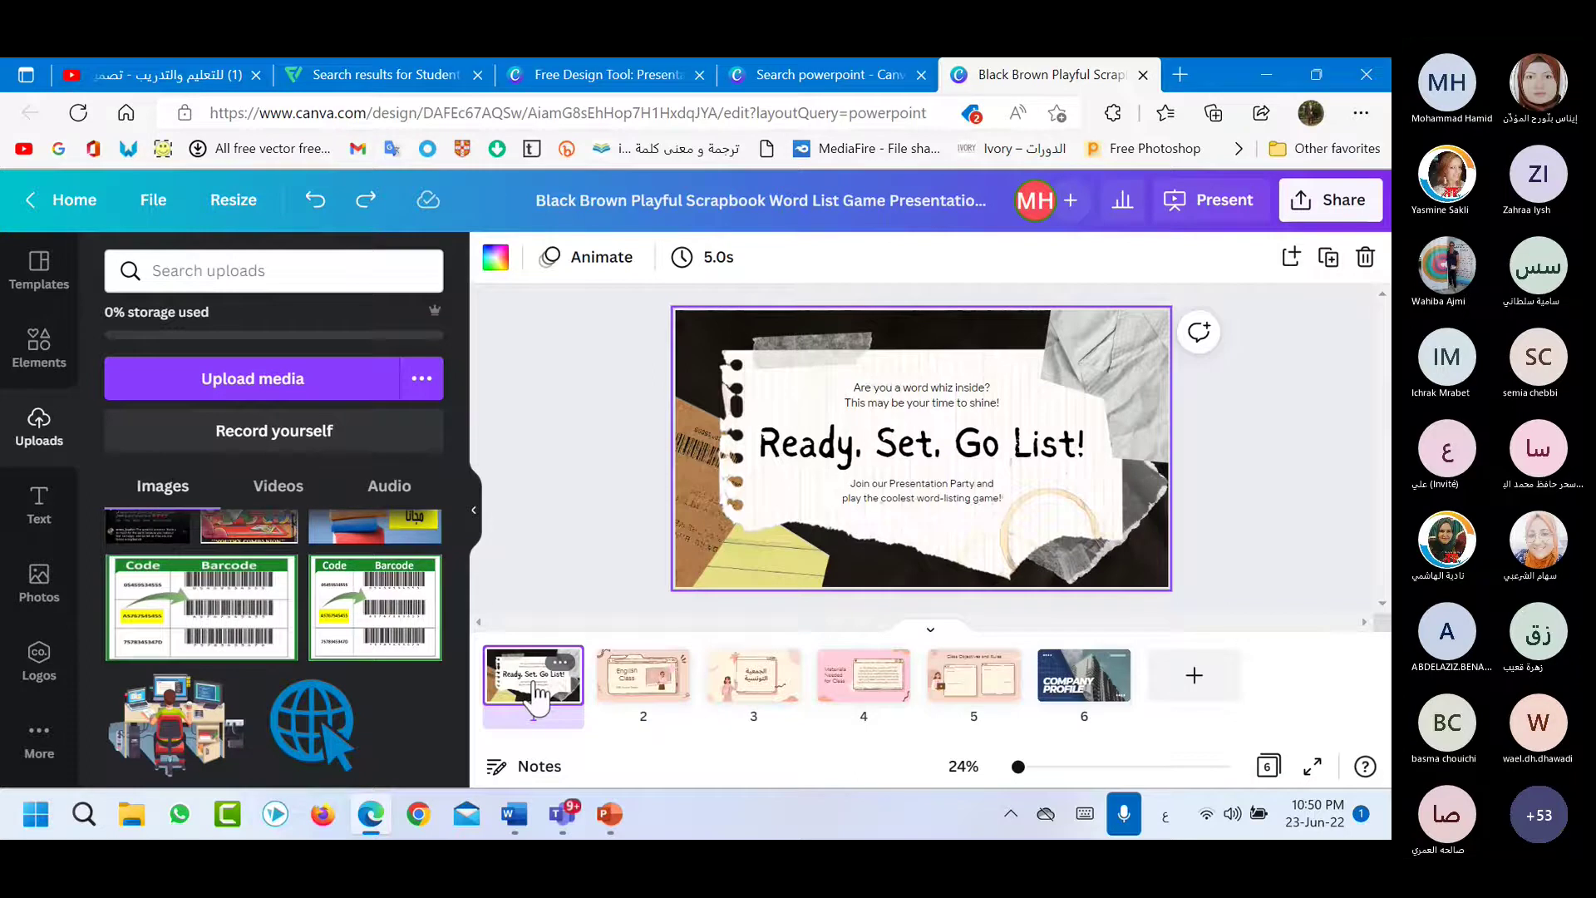
pyautogui.click(1221, 218)
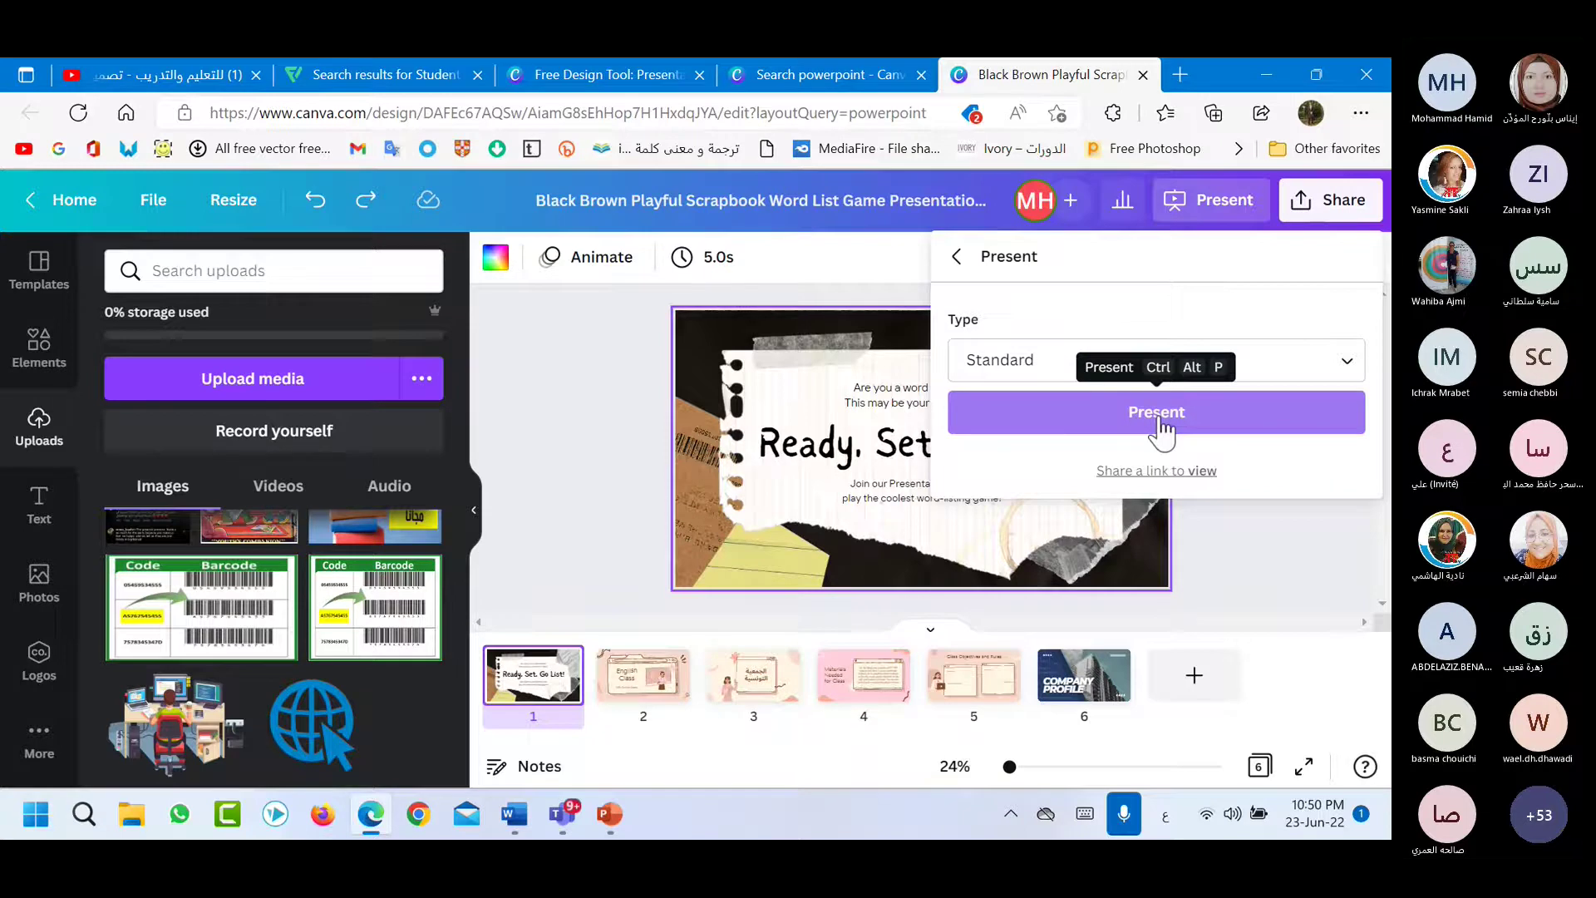
pyautogui.click(1079, 374)
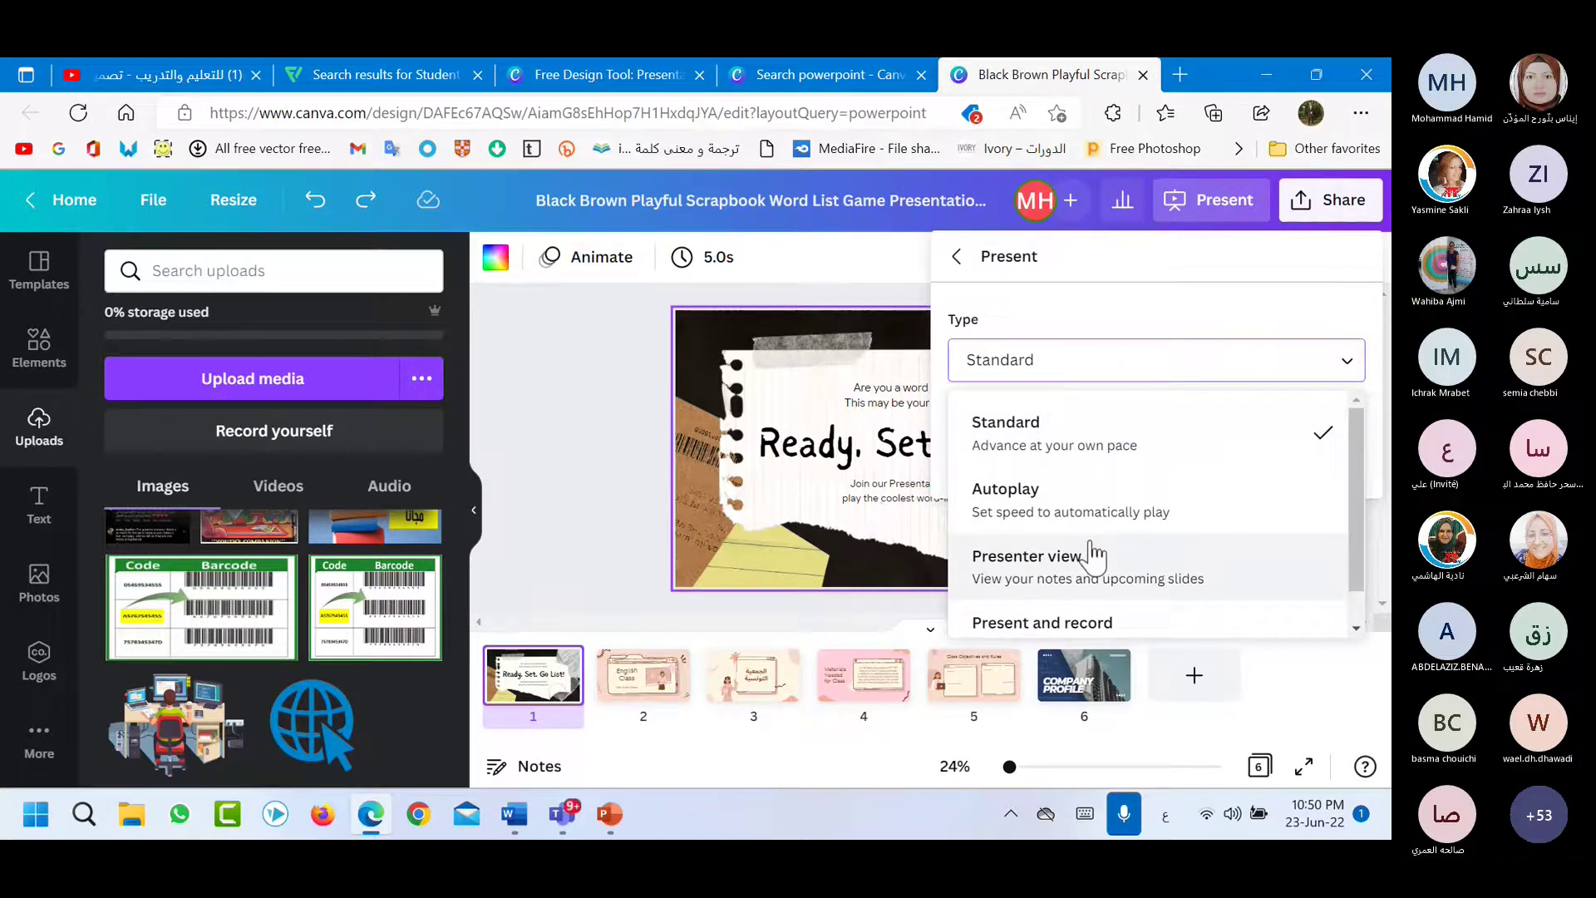
pyautogui.scroll(-1, 1102, 582)
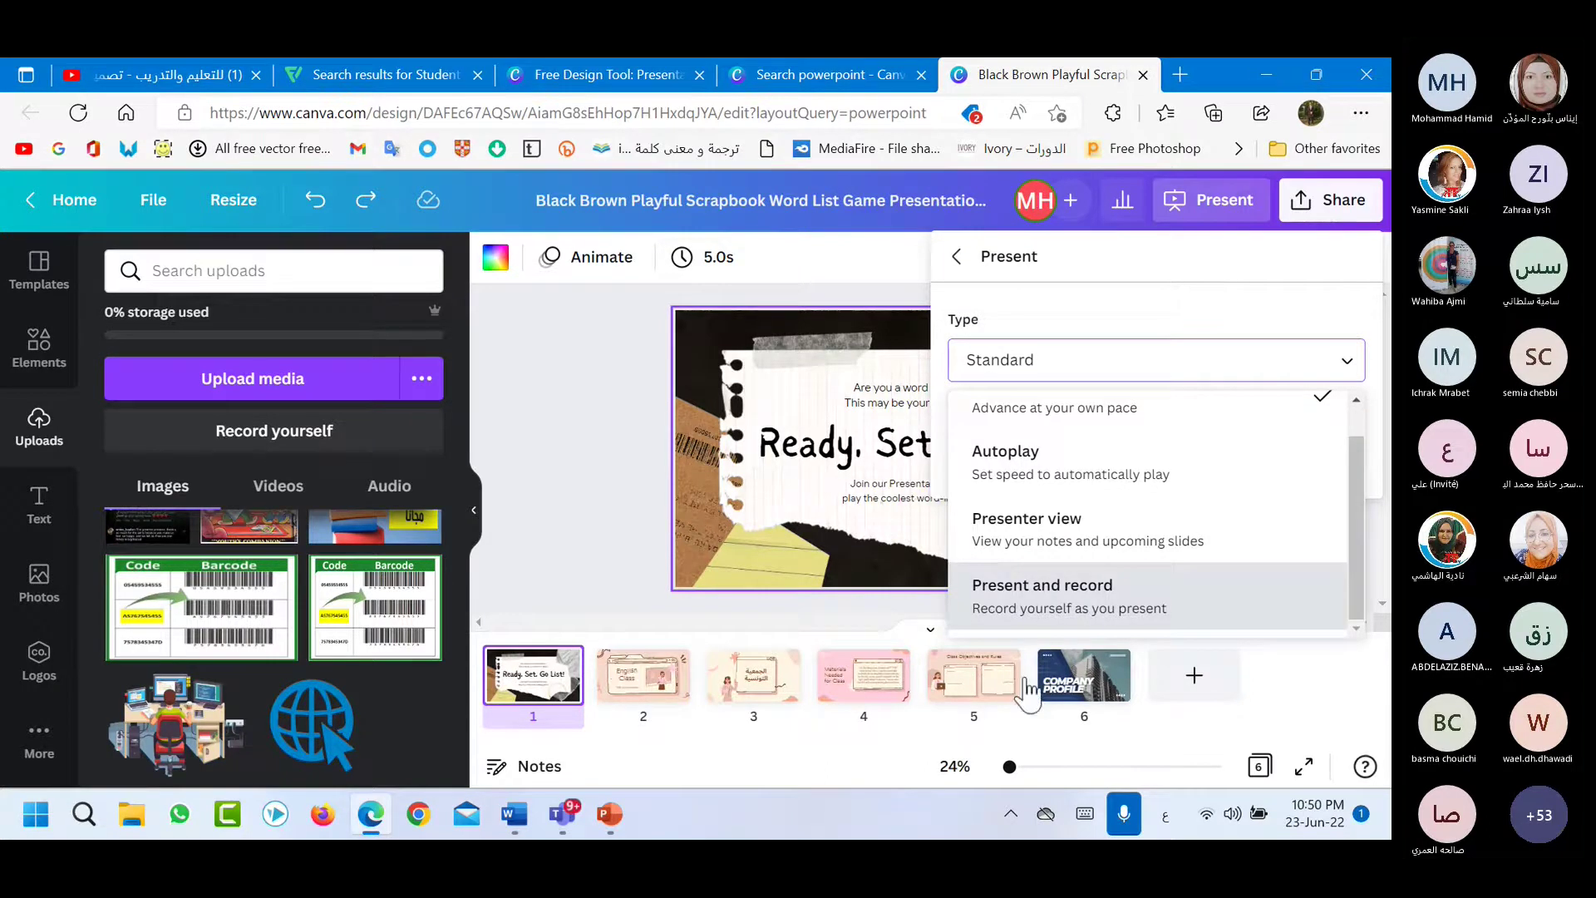
pyautogui.moveTo(1028, 683)
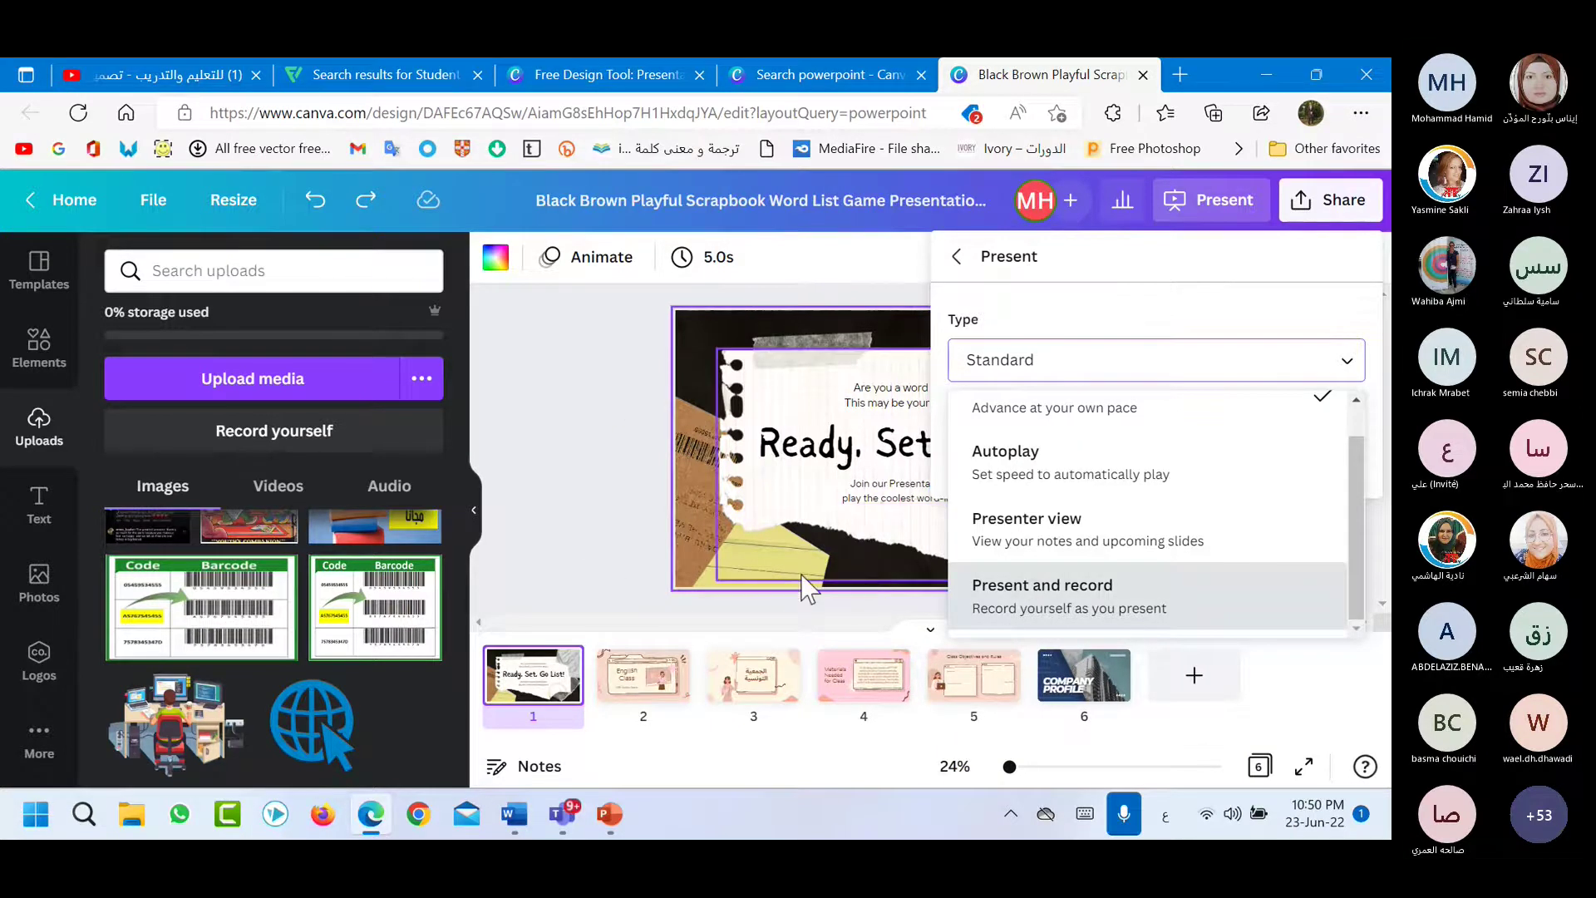
pyautogui.click(1046, 543)
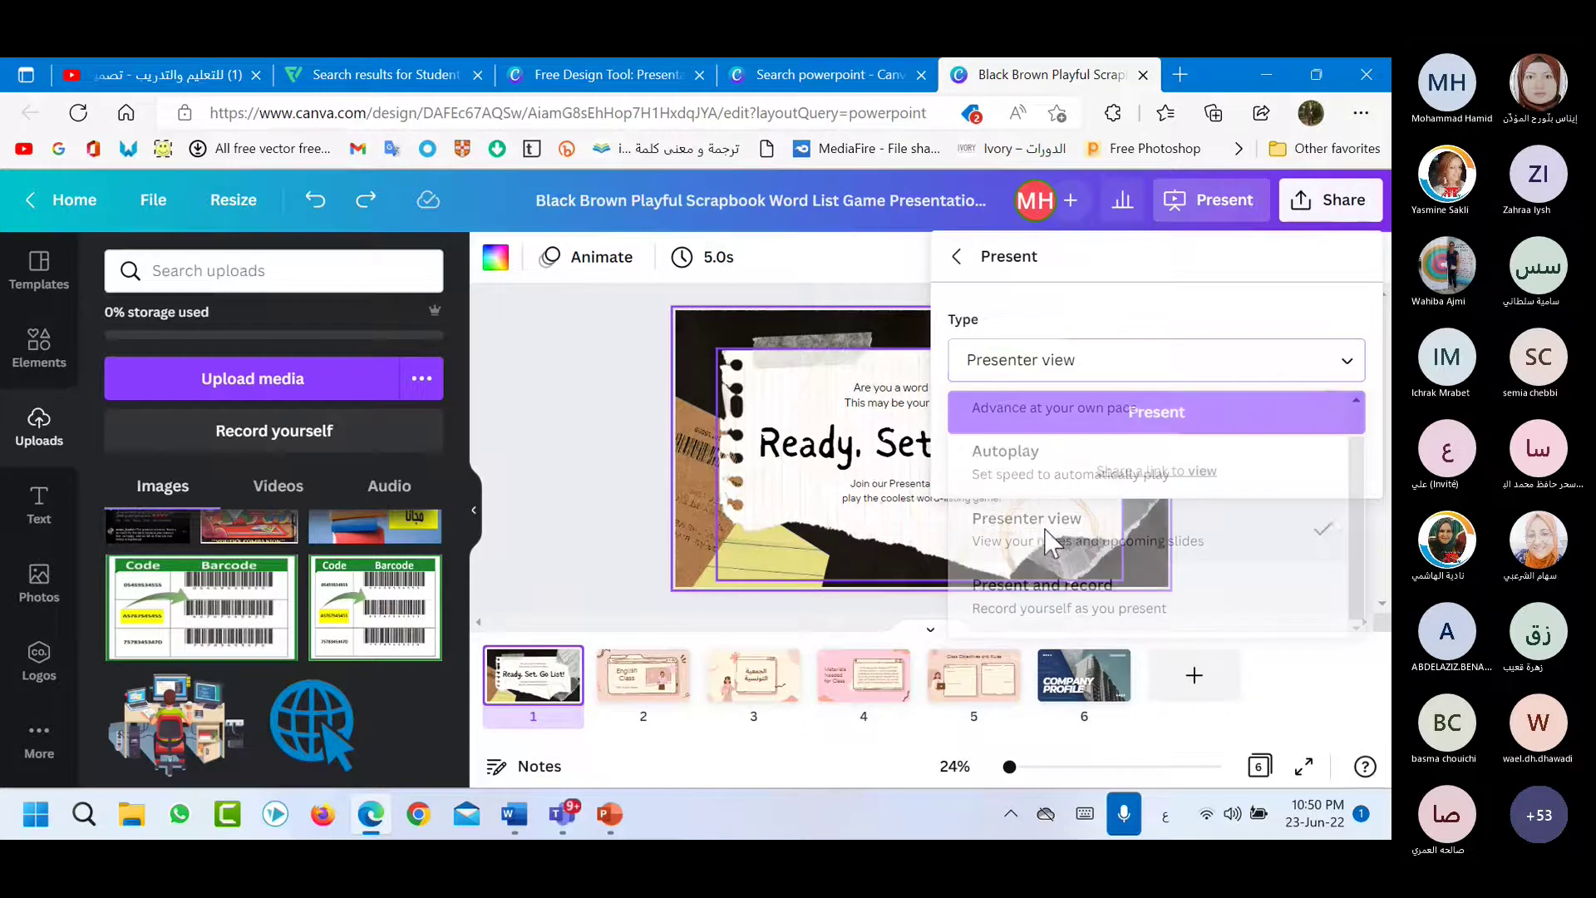
pyautogui.click(1126, 412)
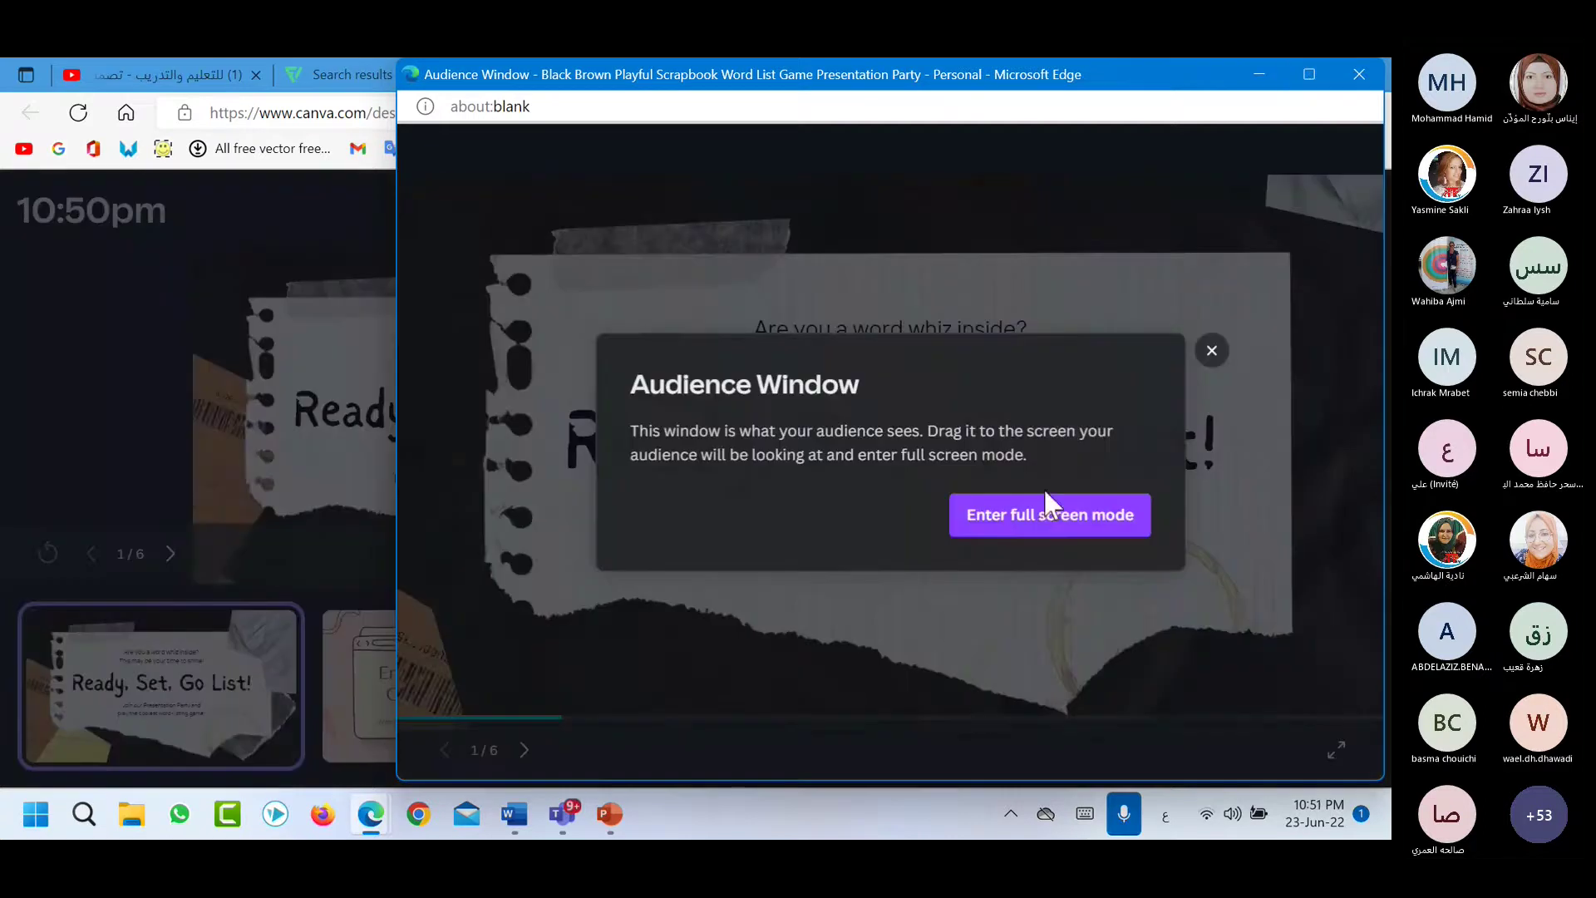
pyautogui.click(1079, 525)
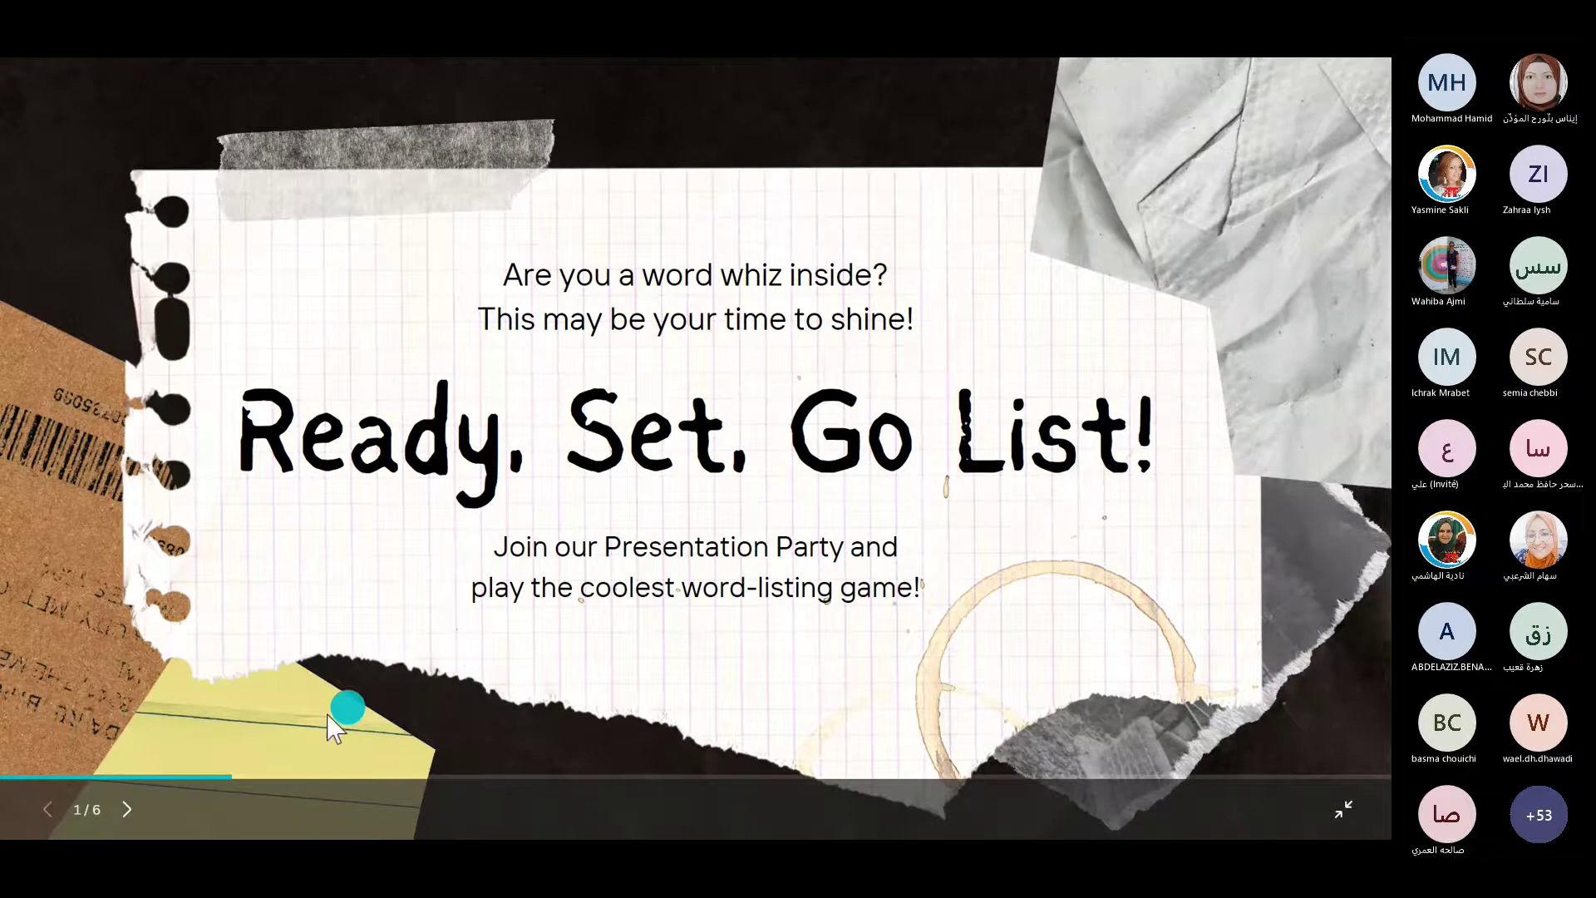
# Step through the slides to page 3 in the audience window, exit full screen and end the presentation.
pyautogui.click(127, 810)
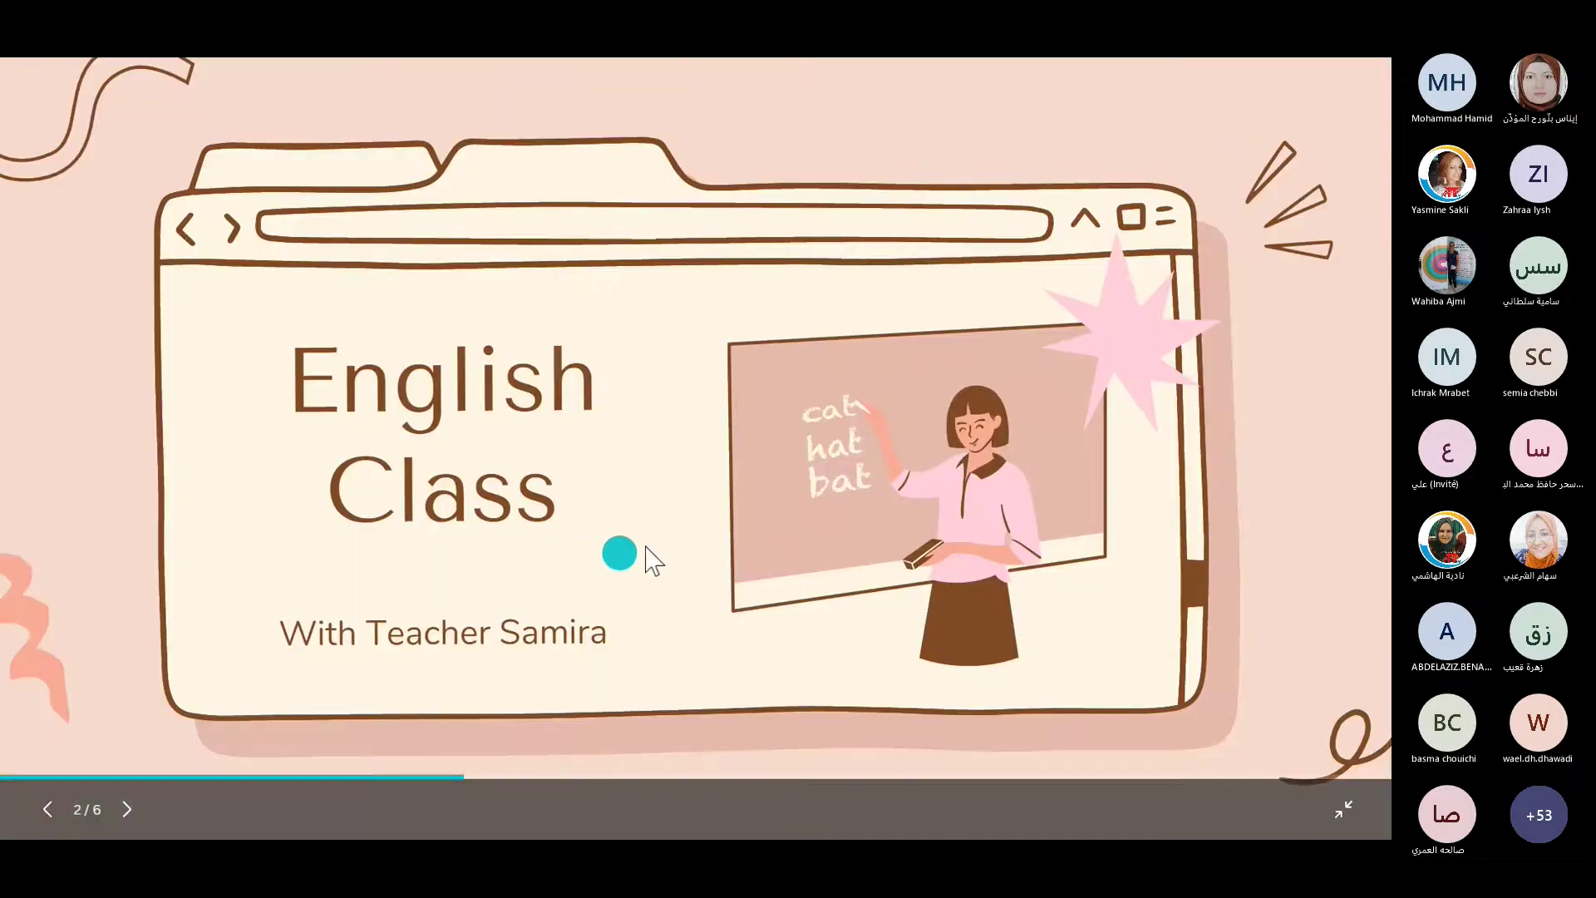
pyautogui.press('Left')
pyautogui.click(687, 529)
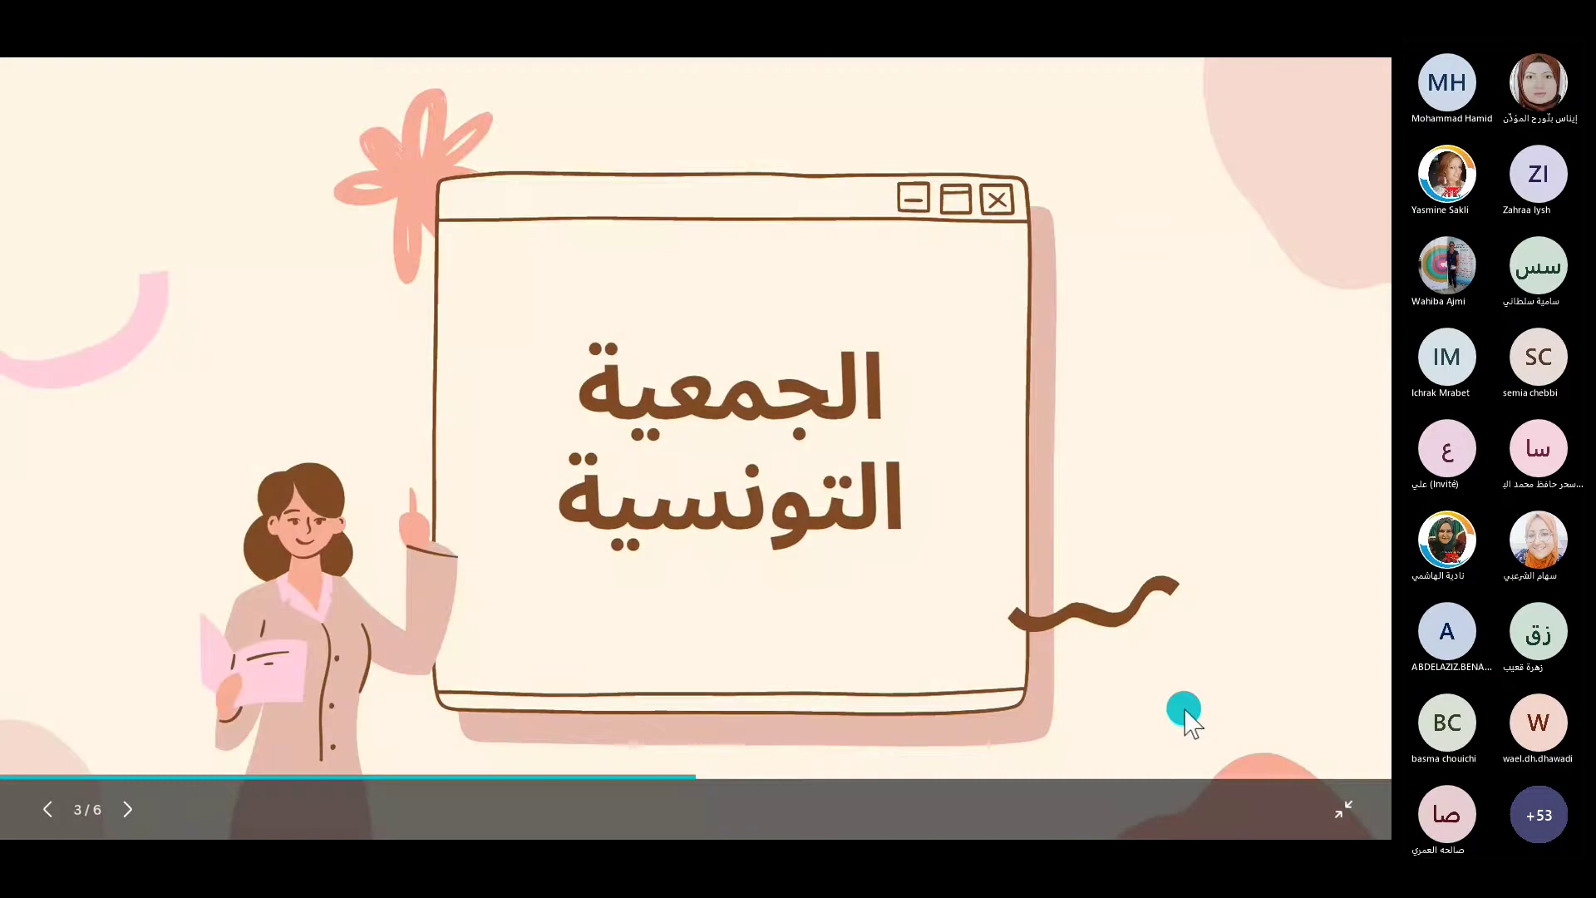
pyautogui.click(1344, 811)
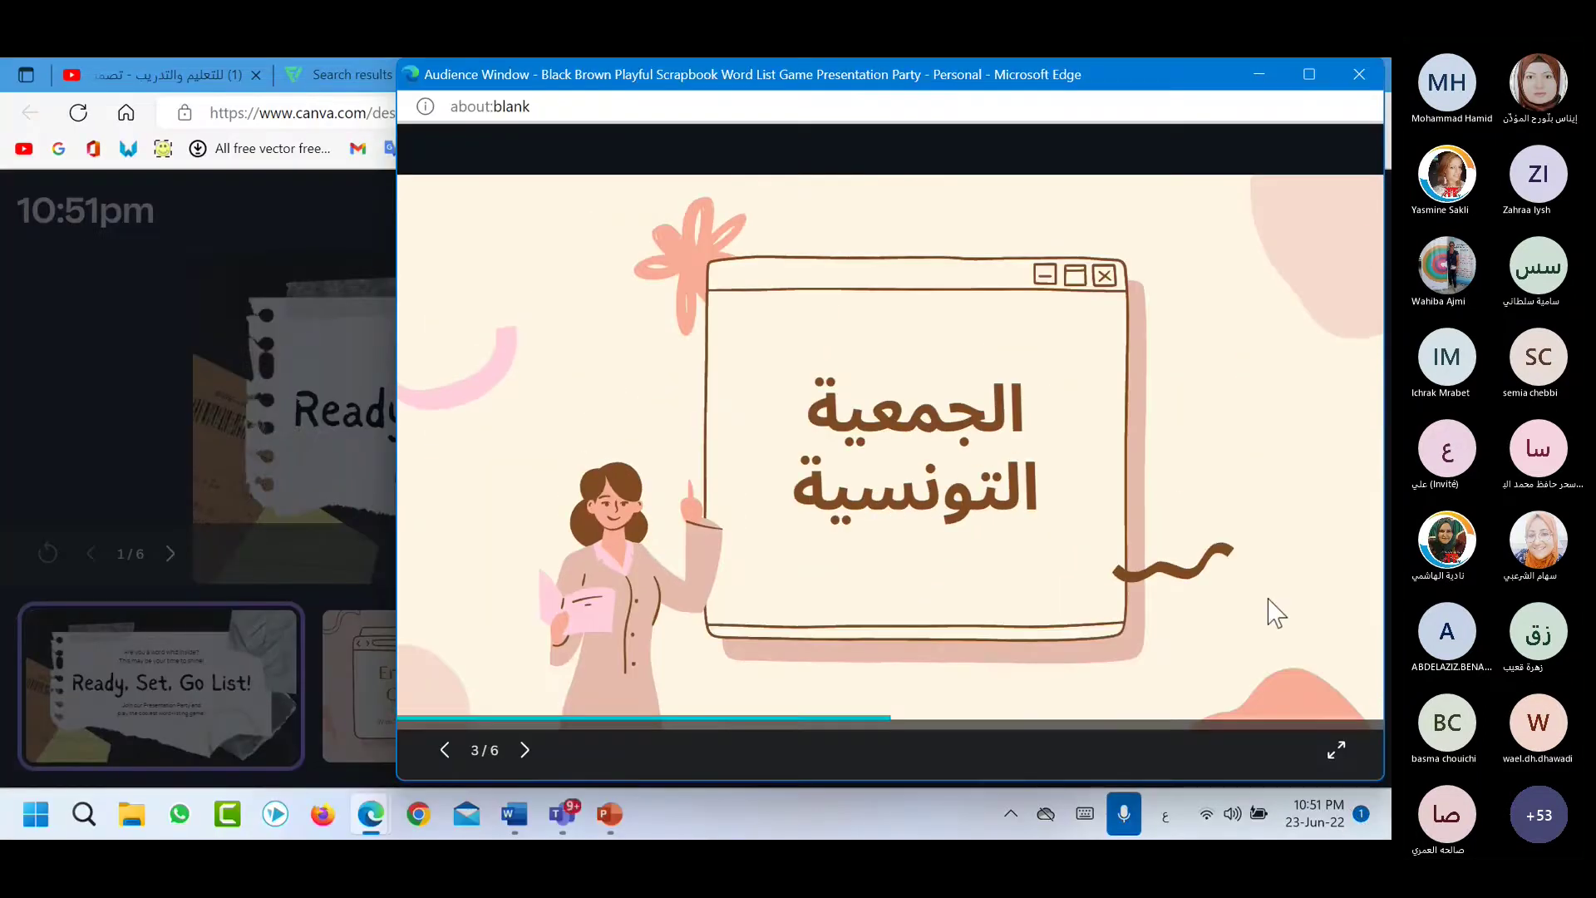
pyautogui.click(1361, 81)
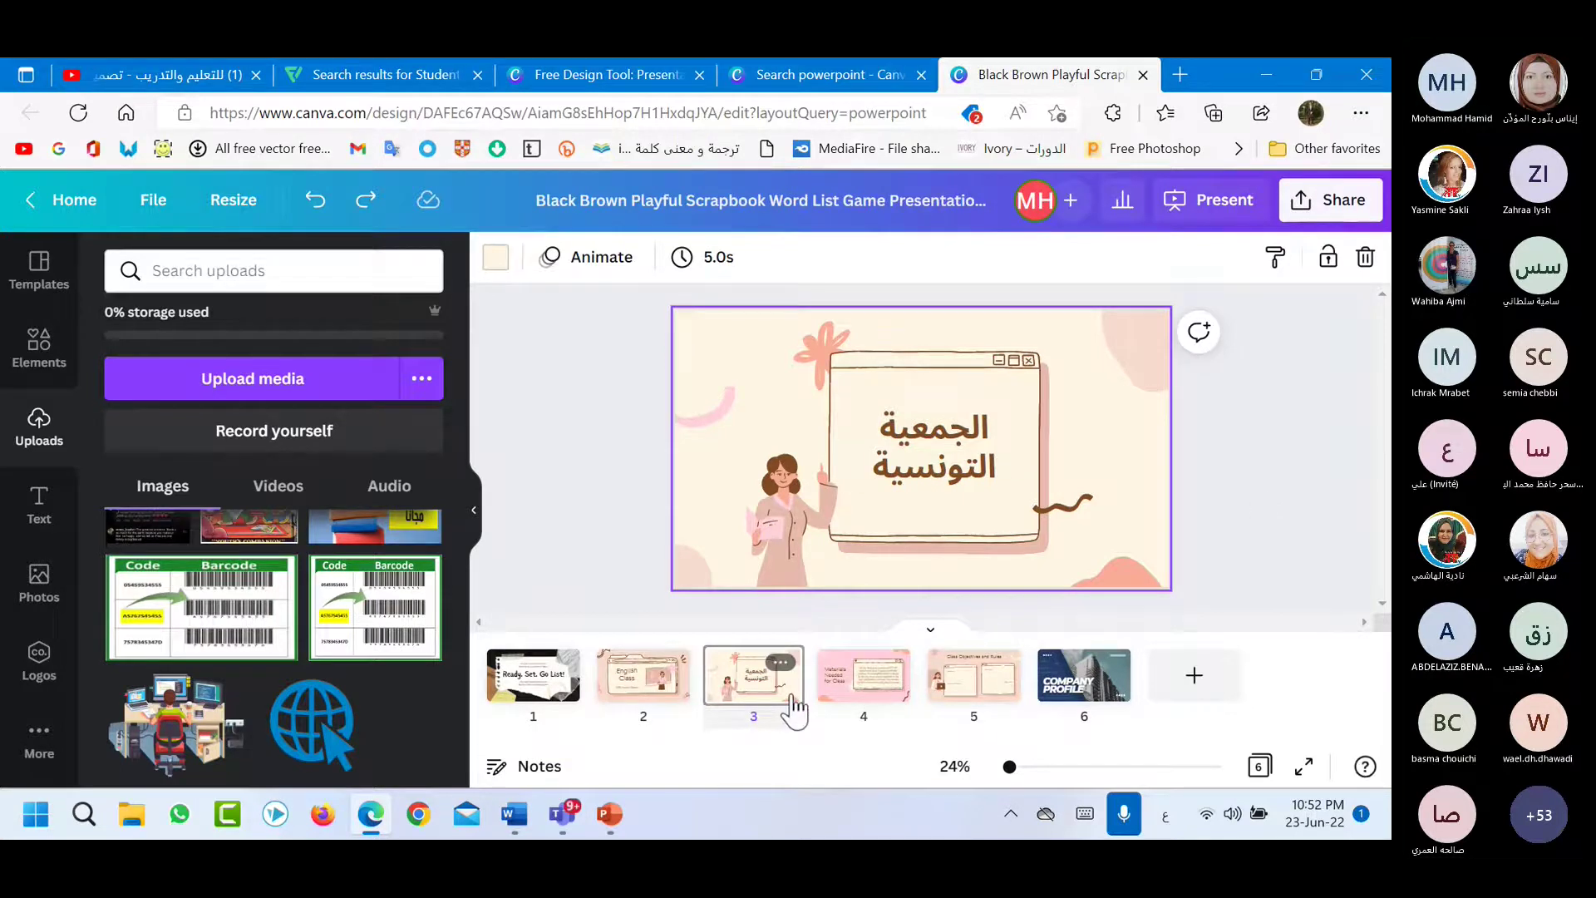
# Open the sharing options for a view-only link to the presentation.
pyautogui.click(1220, 218)
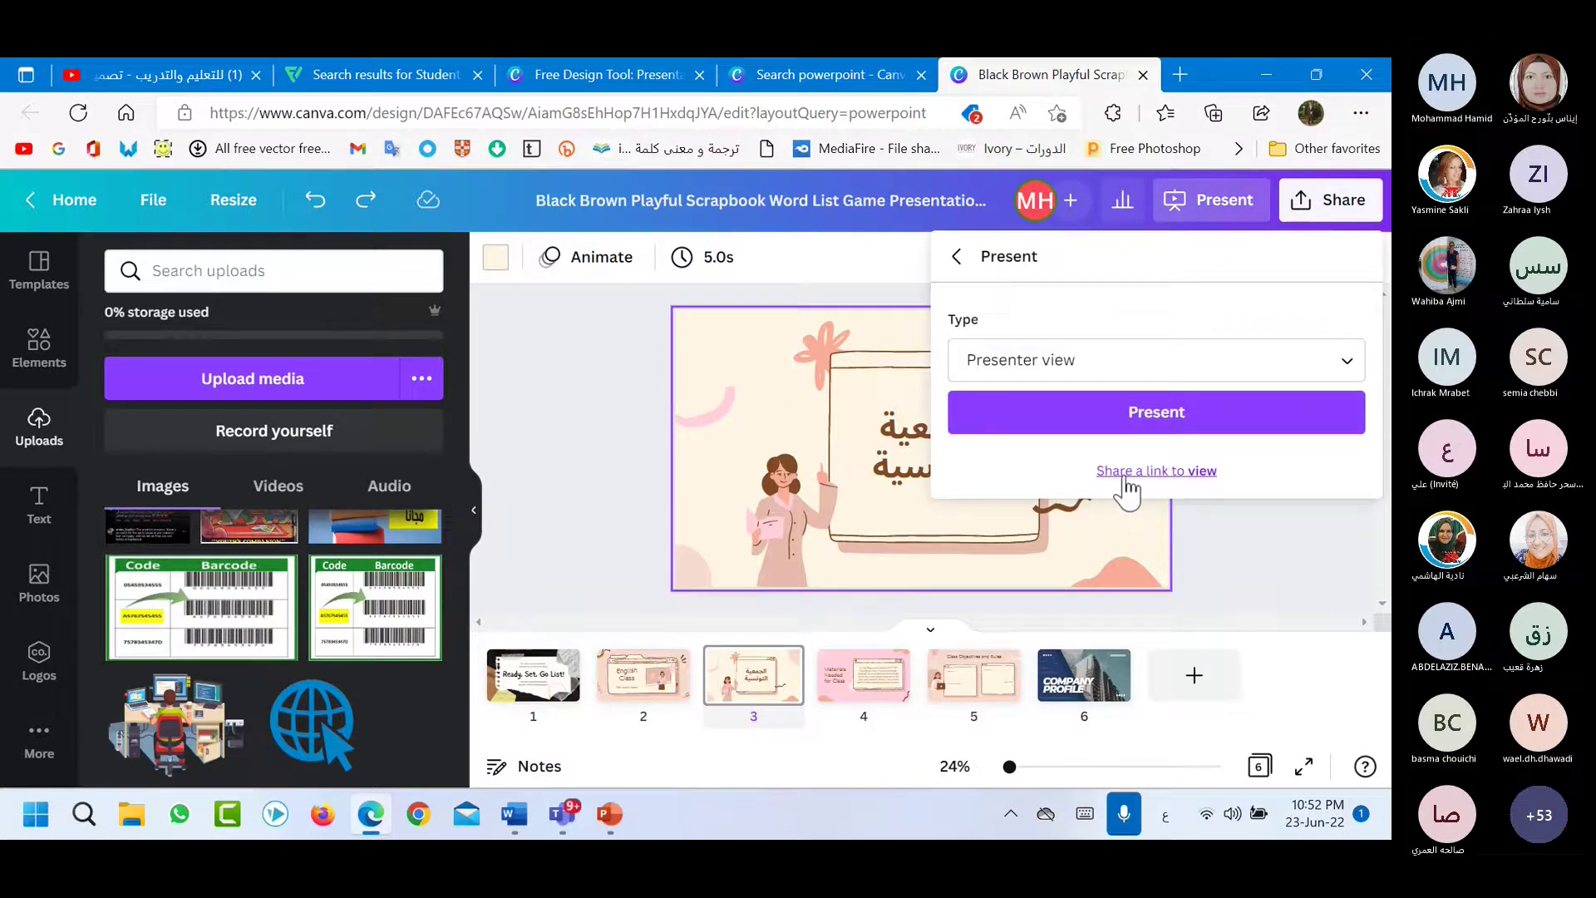
pyautogui.click(1195, 476)
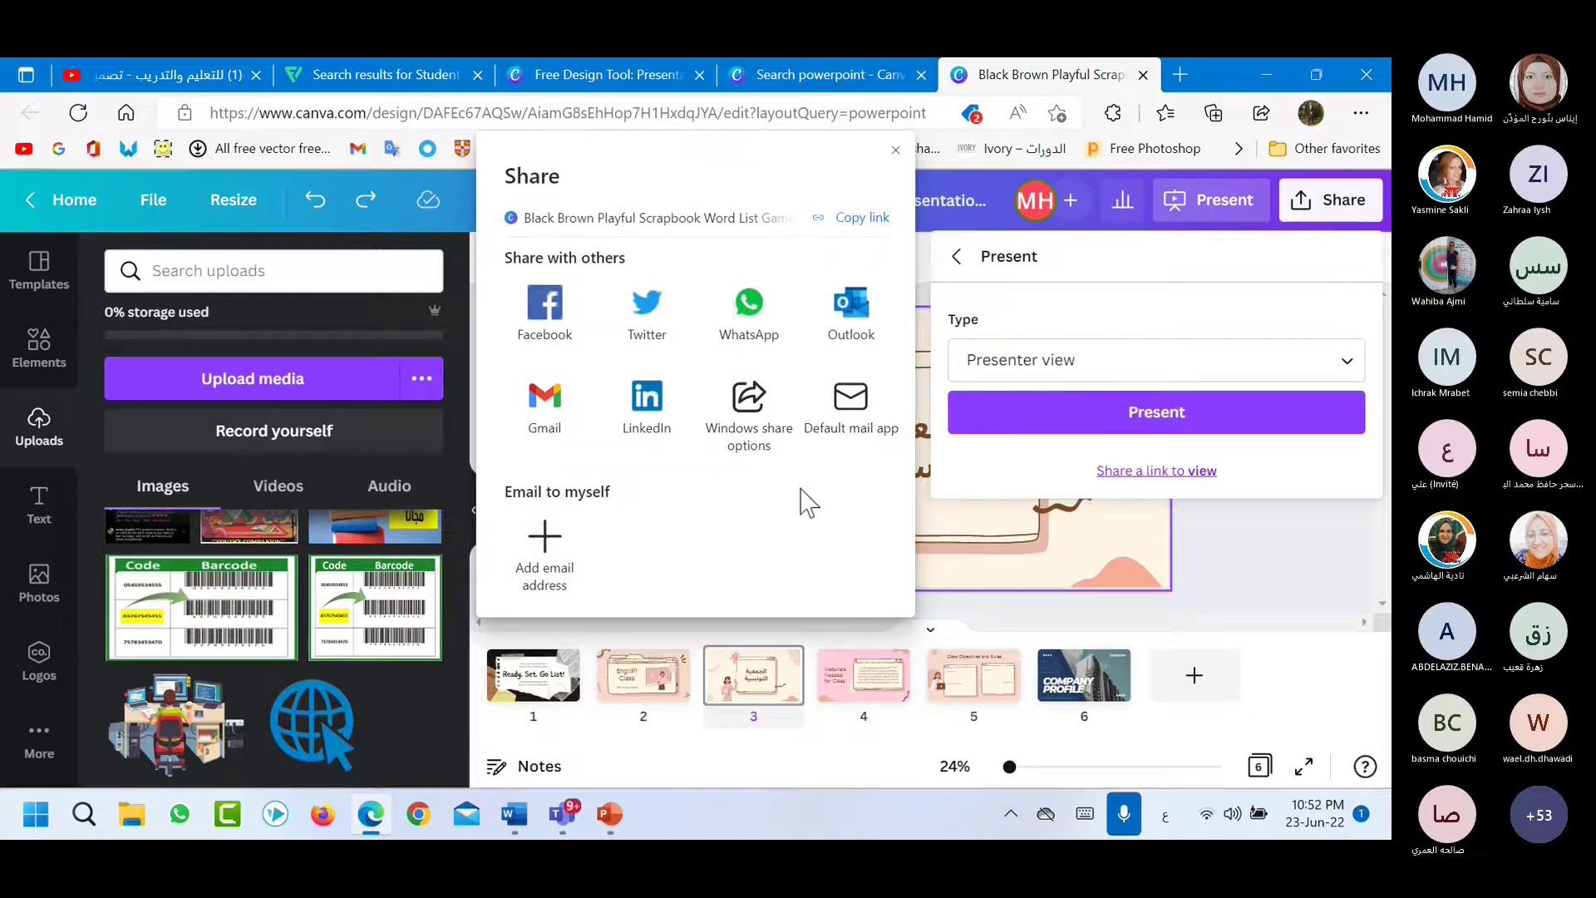
pyautogui.click(895, 150)
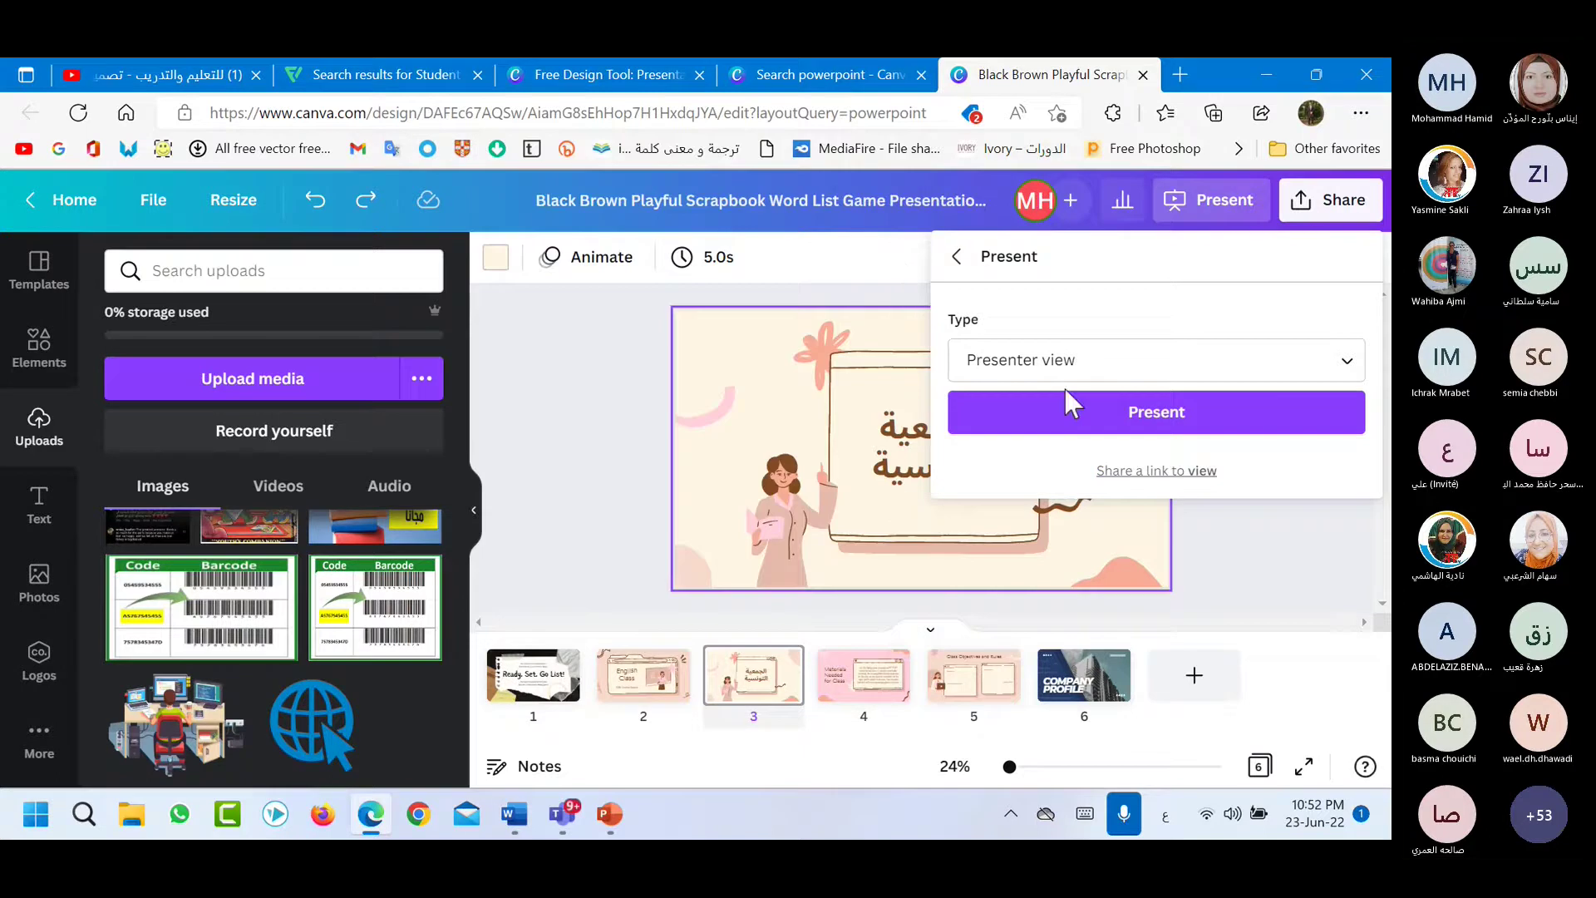
pyautogui.click(1148, 474)
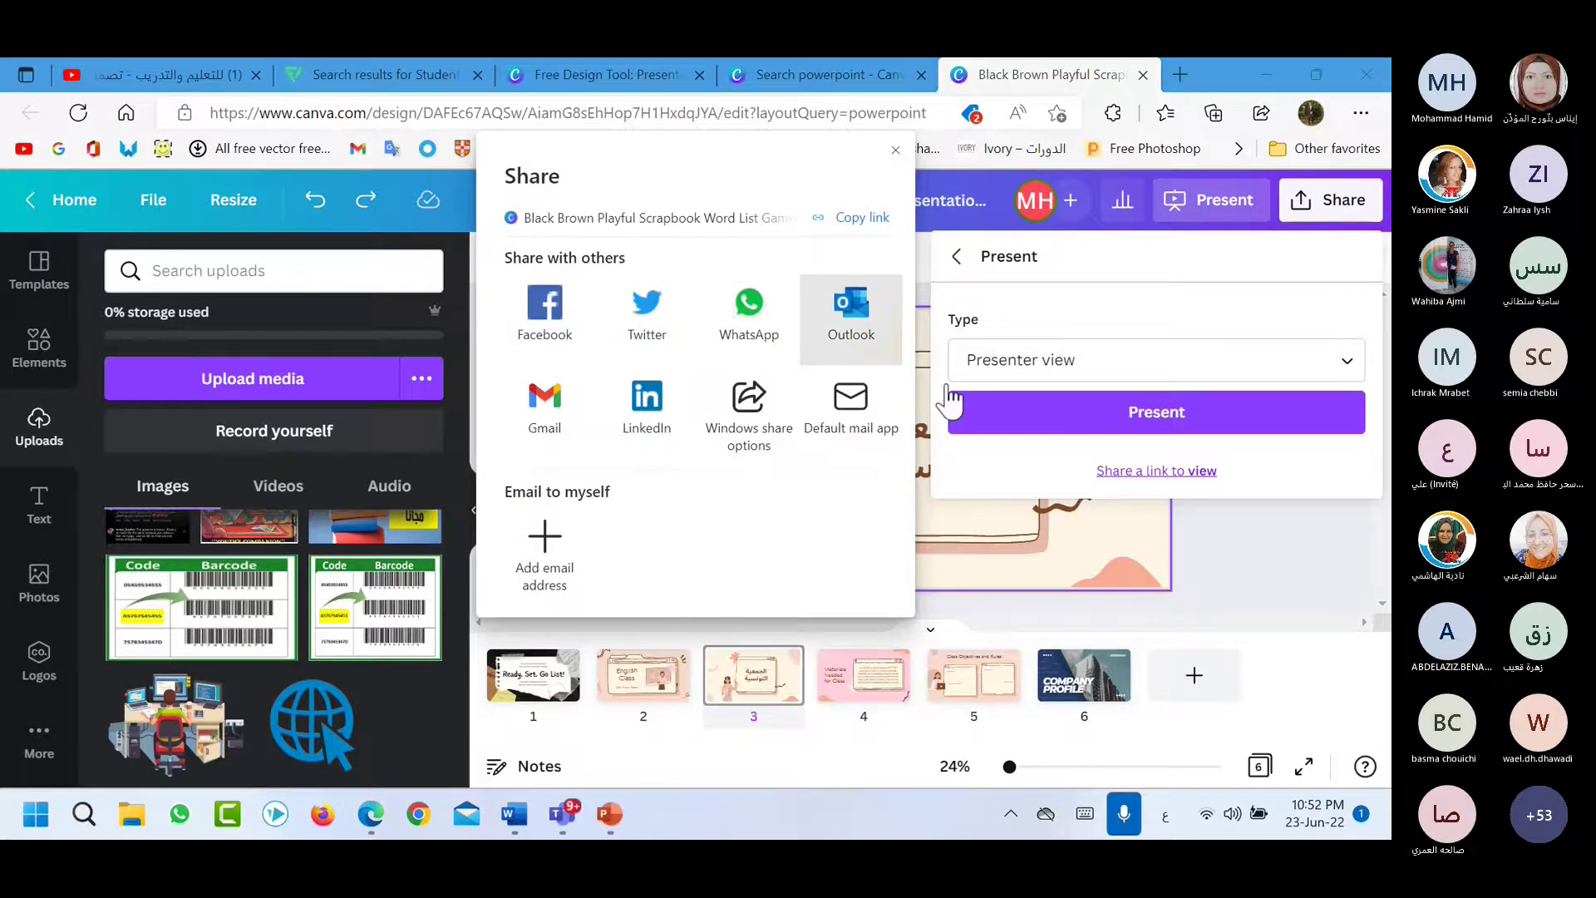
# Switch to Firefox and open the copied view link of the presentation there.
pyautogui.click(1019, 422)
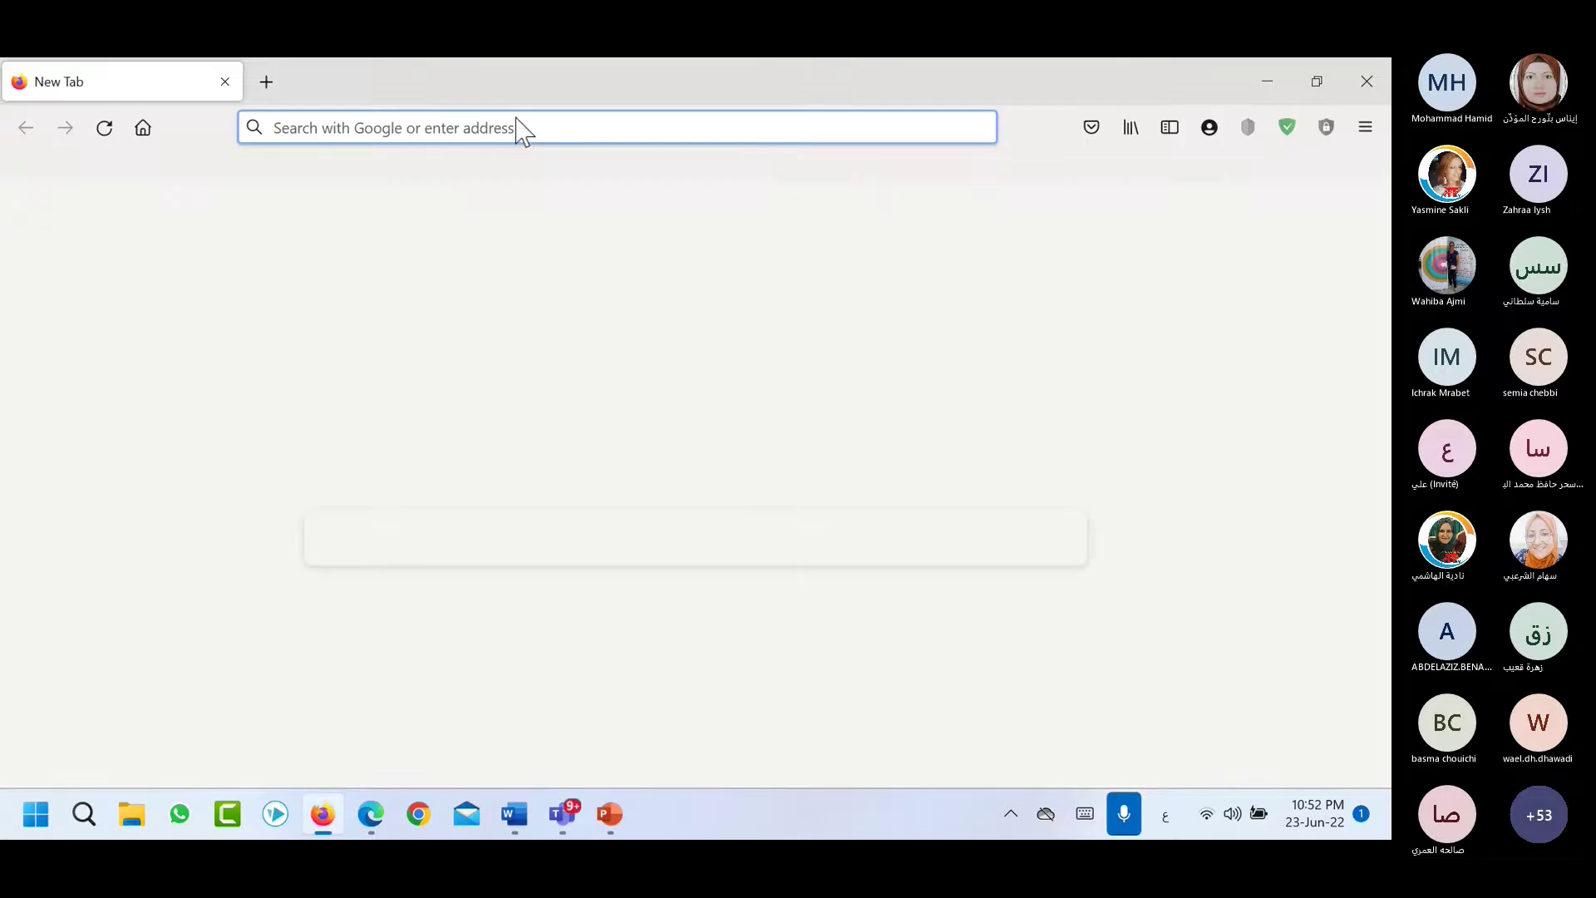
pyautogui.rightClick(454, 128)
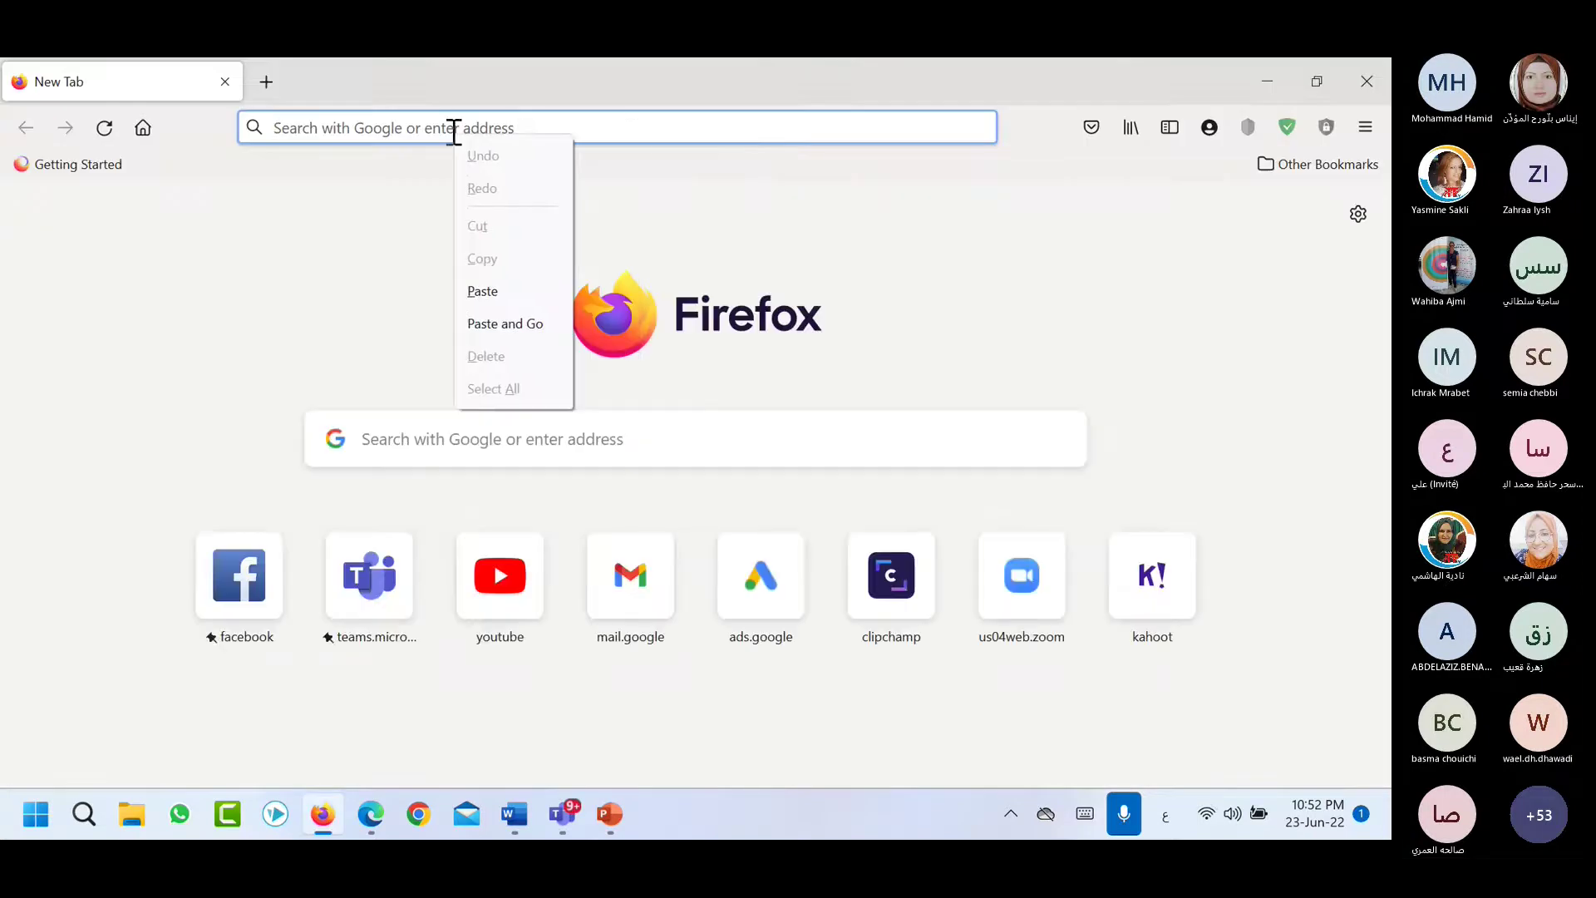
pyautogui.click(523, 288)
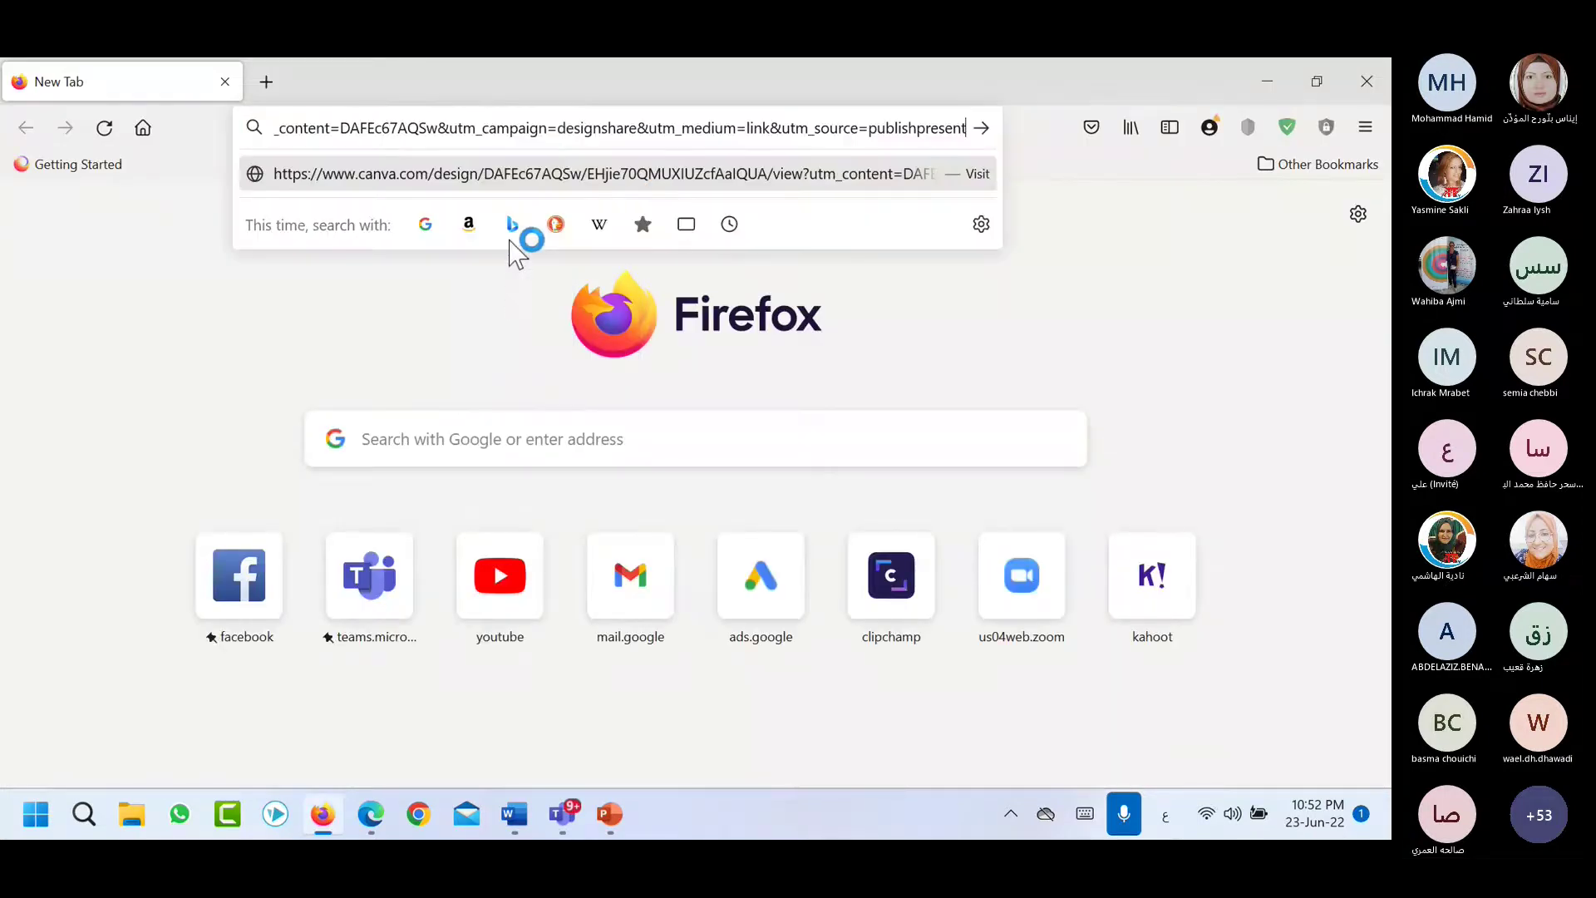
pyautogui.press('Return')
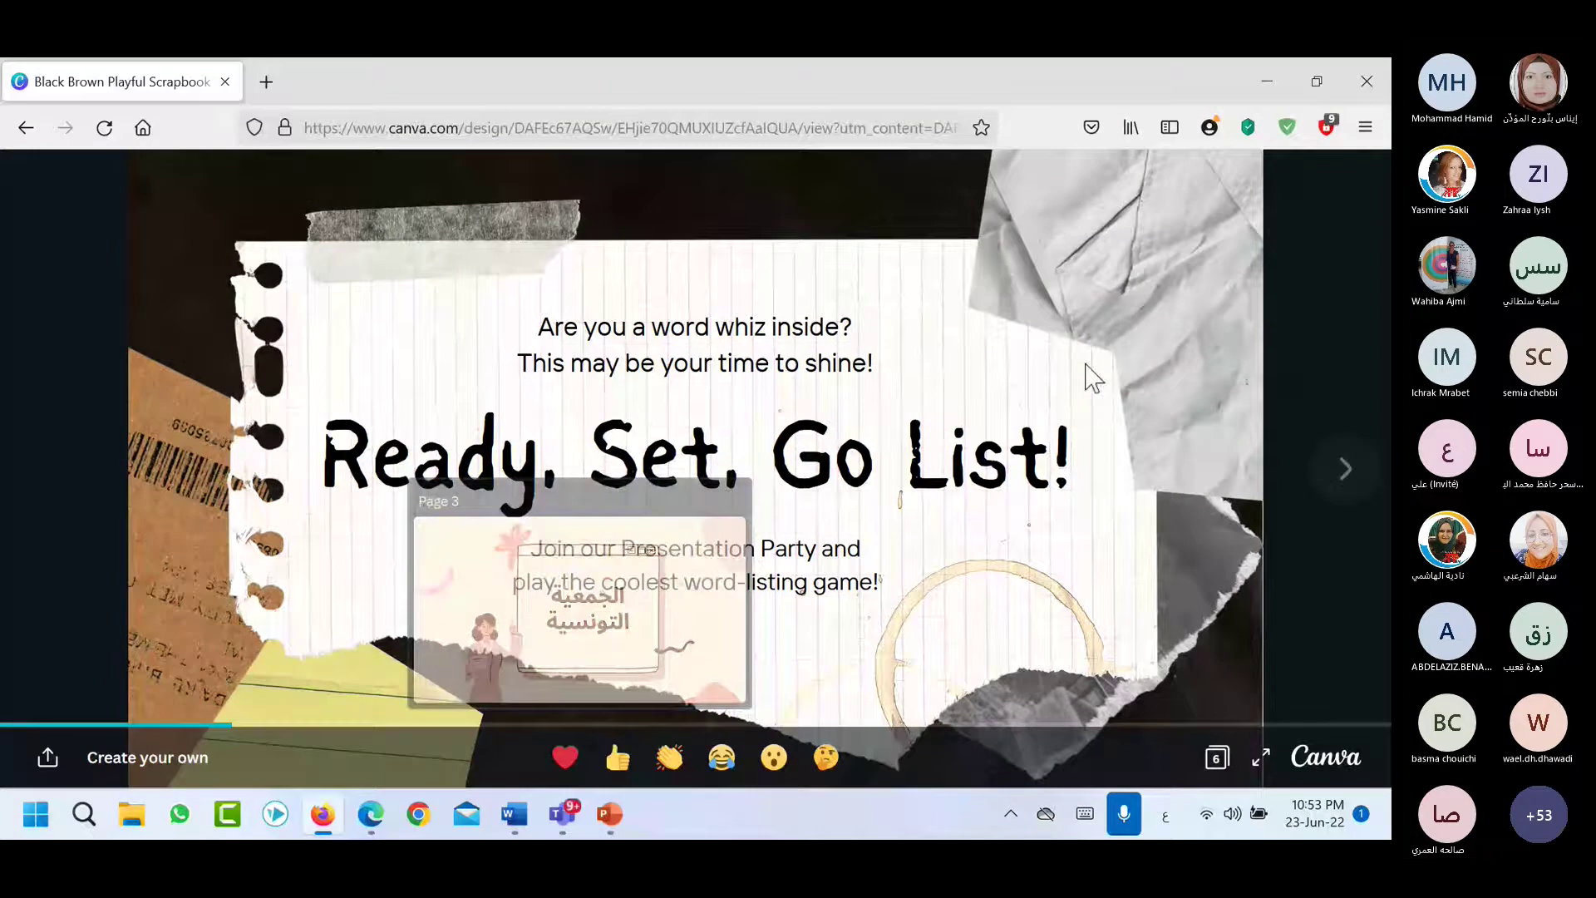
# Advance the shared presentation to the "English Class" slide and switch back to the design in Edge.
pyautogui.click(1341, 489)
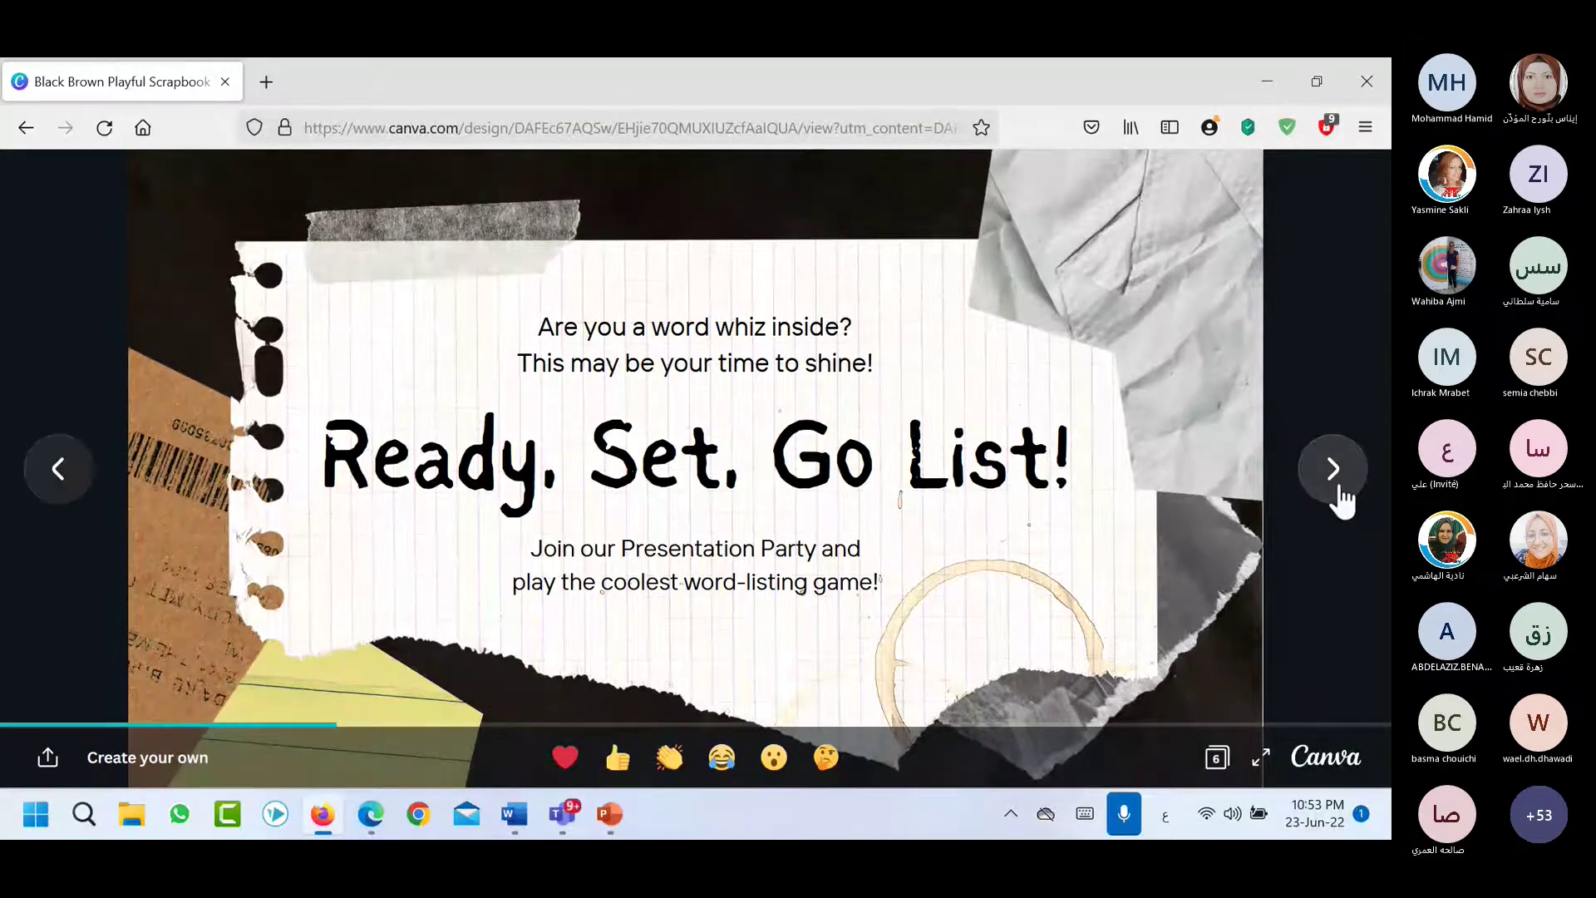
pyautogui.click(1340, 490)
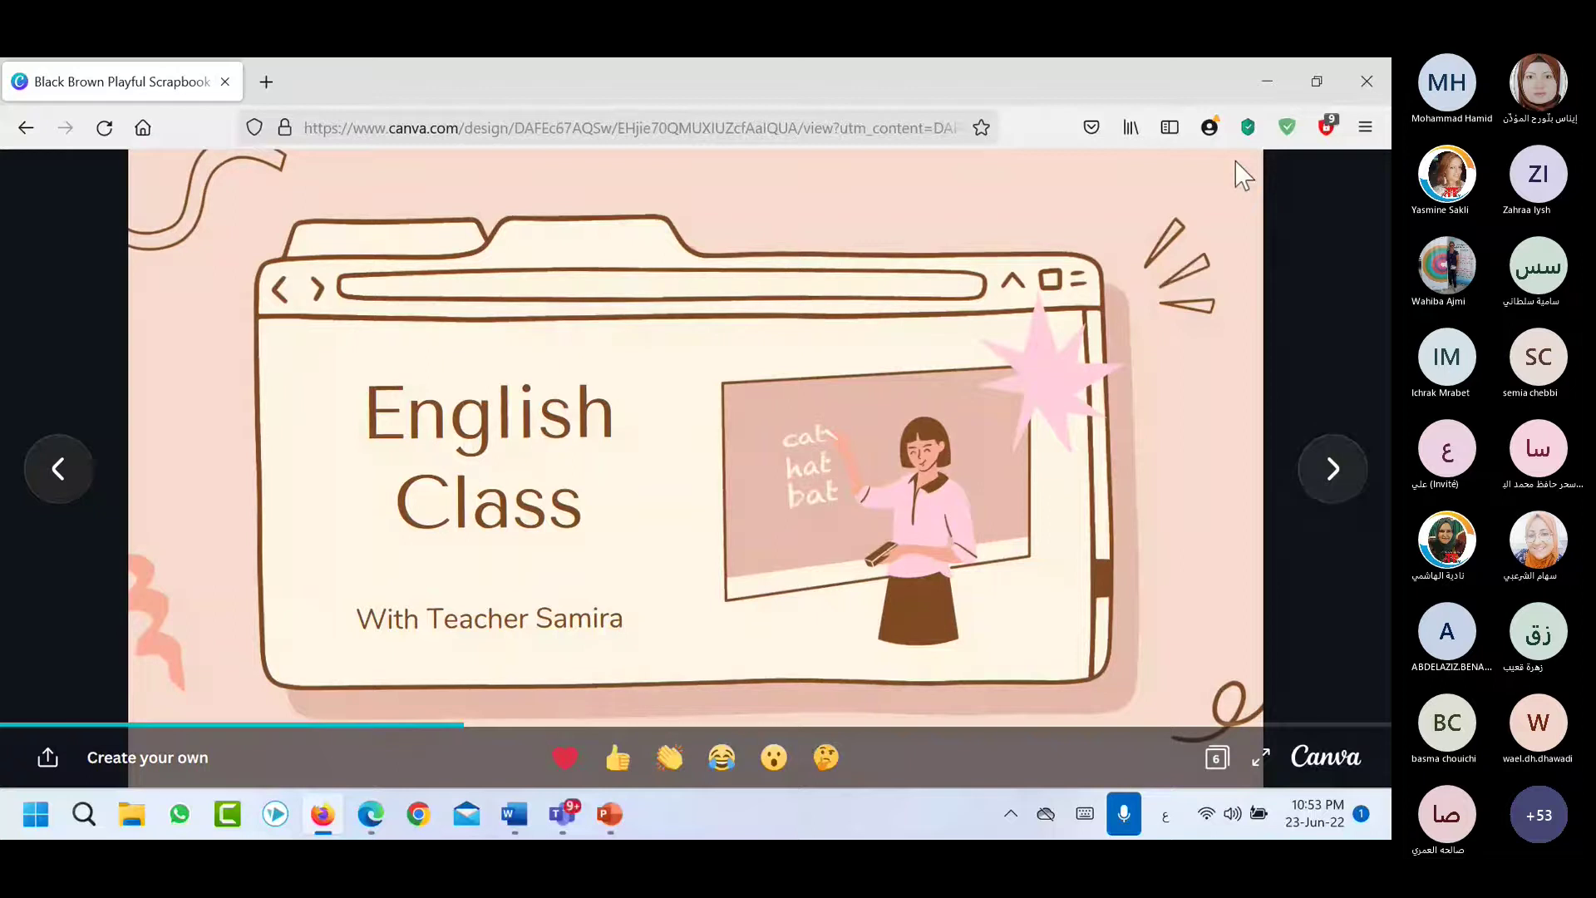
pyautogui.hotkey('alt', 'Tab')
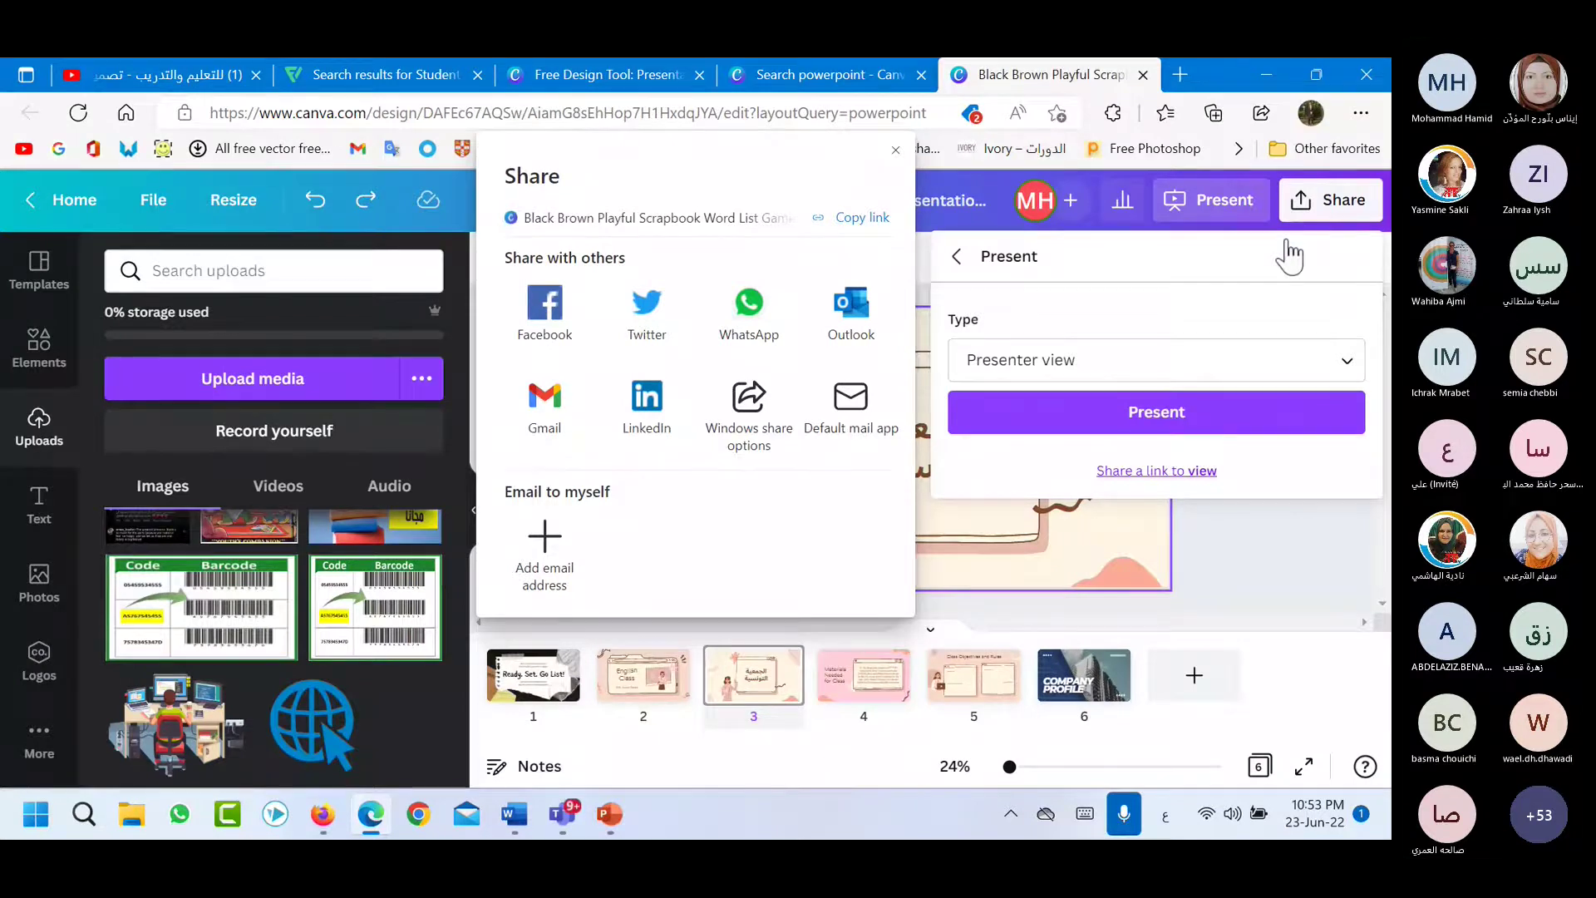
# Dismiss the sharing options, set the presentation type to "Present and record" and open the recording studio.
pyautogui.click(967, 555)
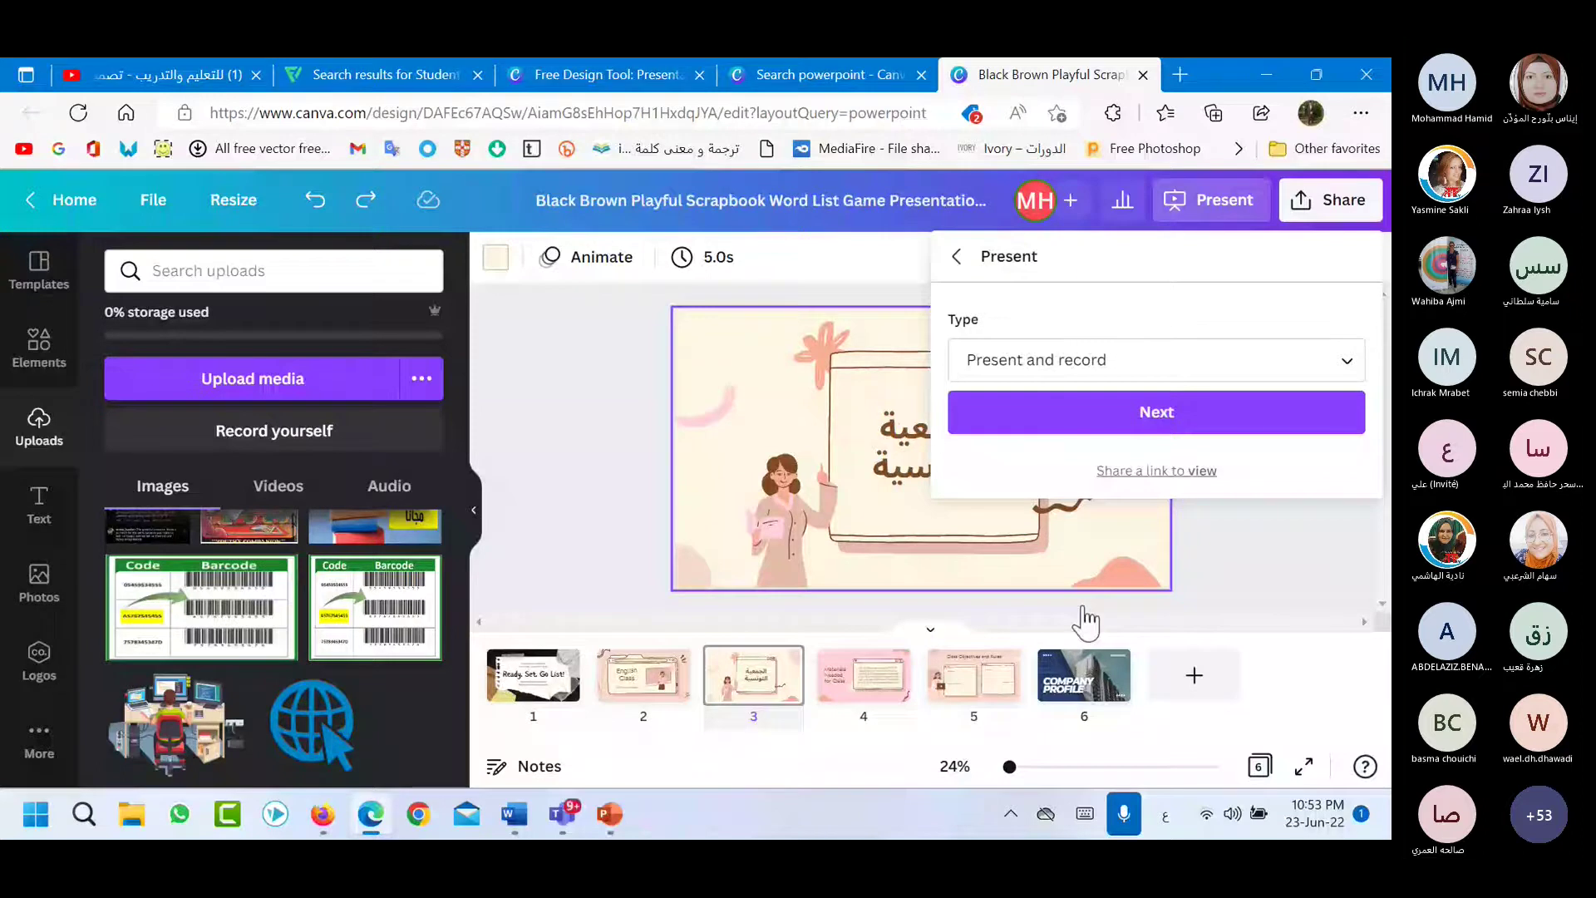
pyautogui.click(1156, 428)
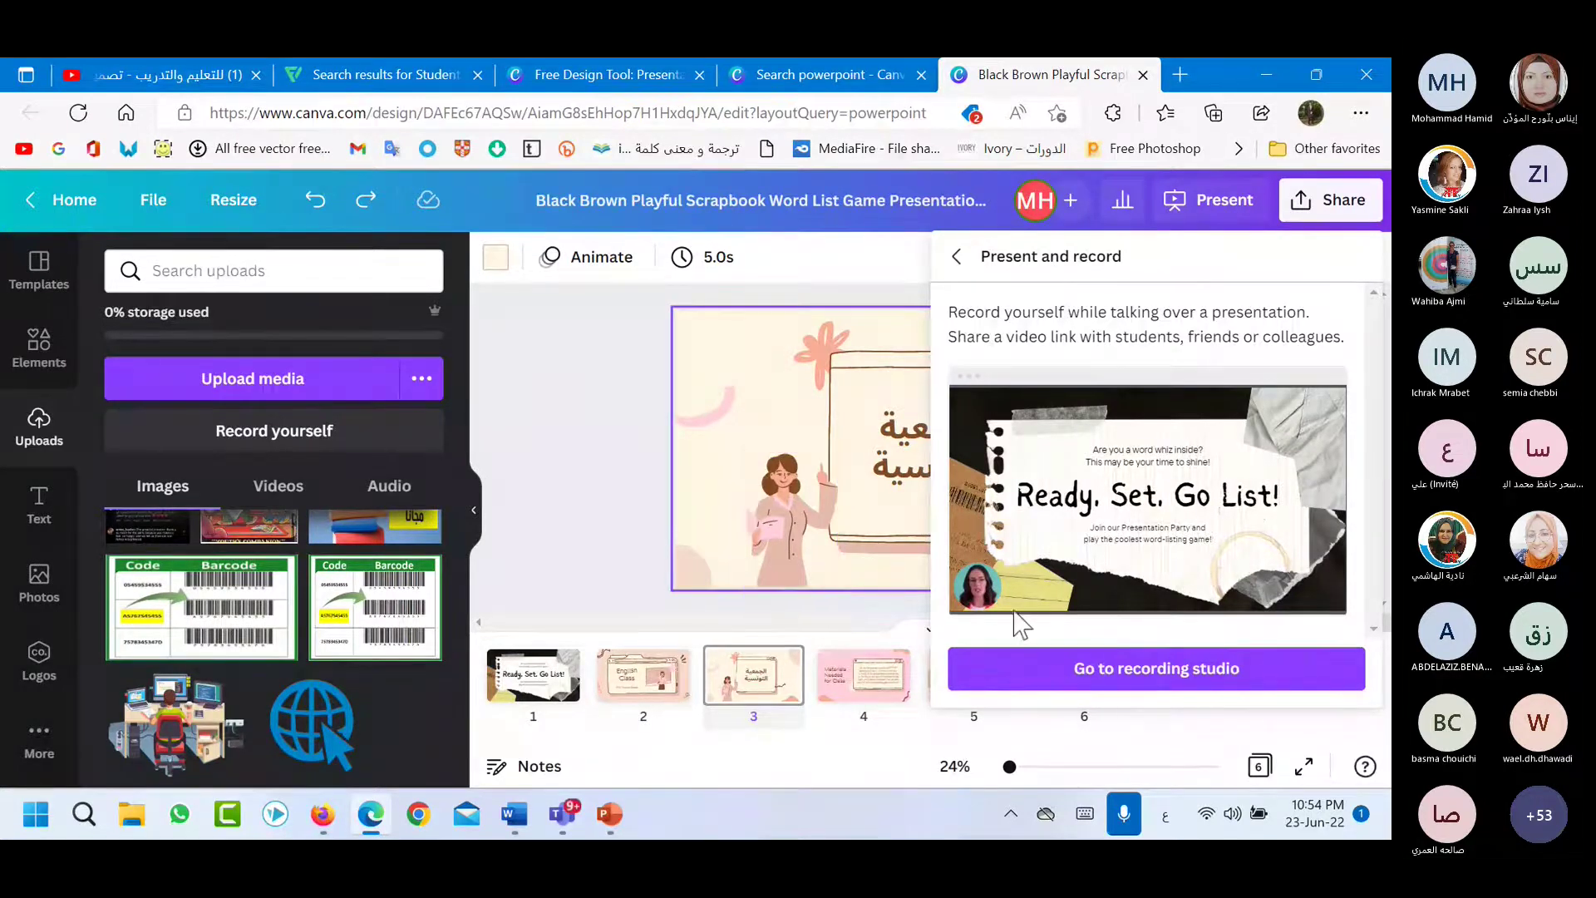
pyautogui.click(1089, 678)
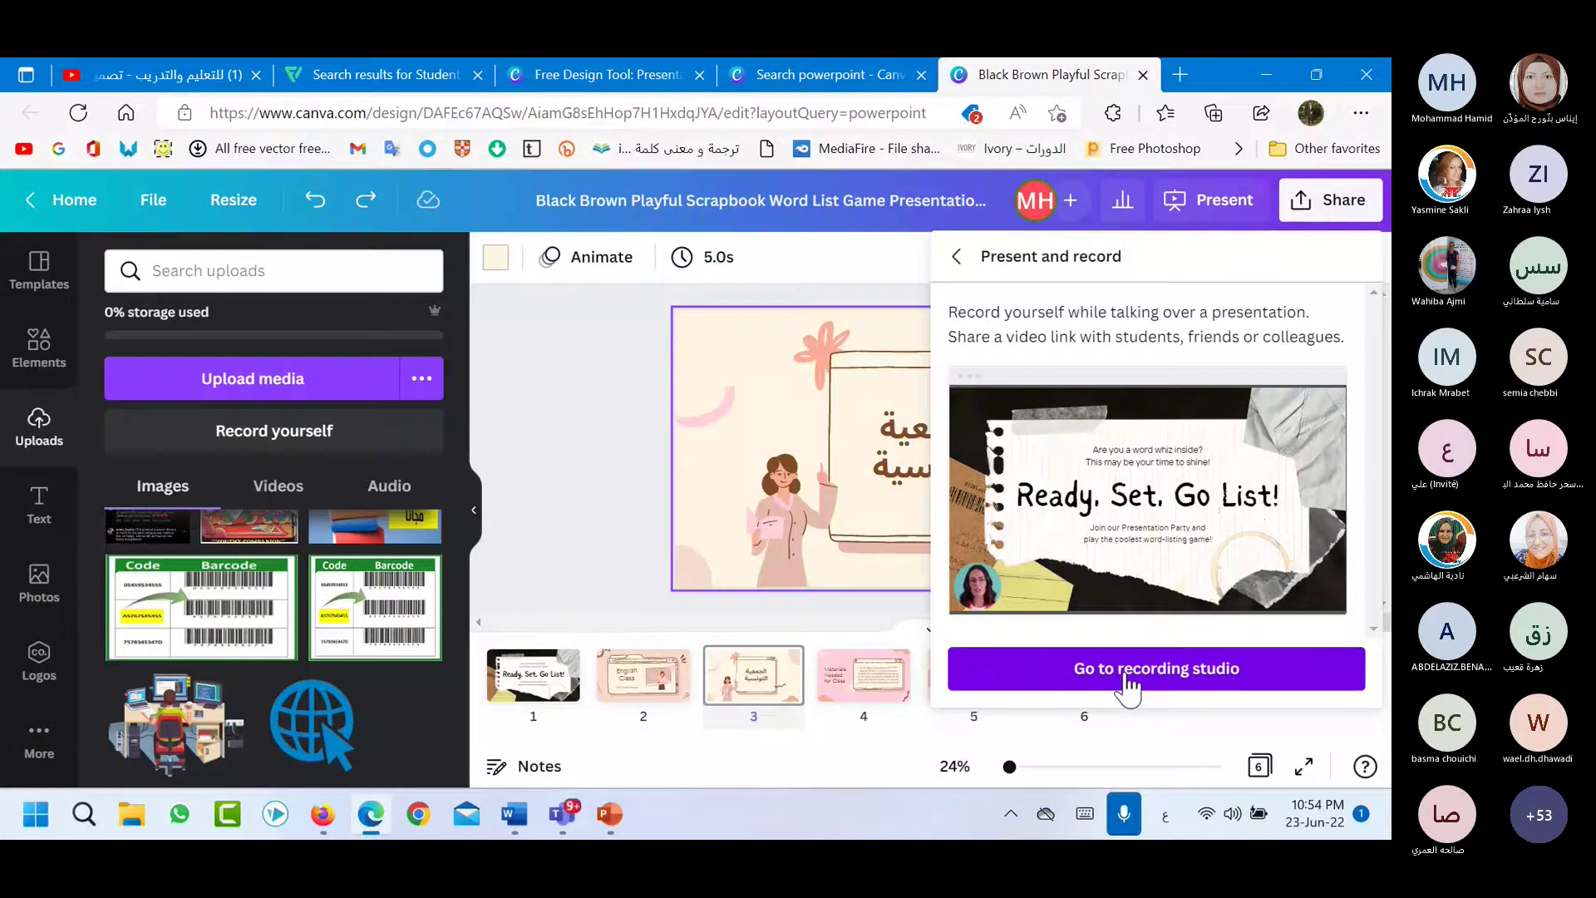
pyautogui.click(1127, 680)
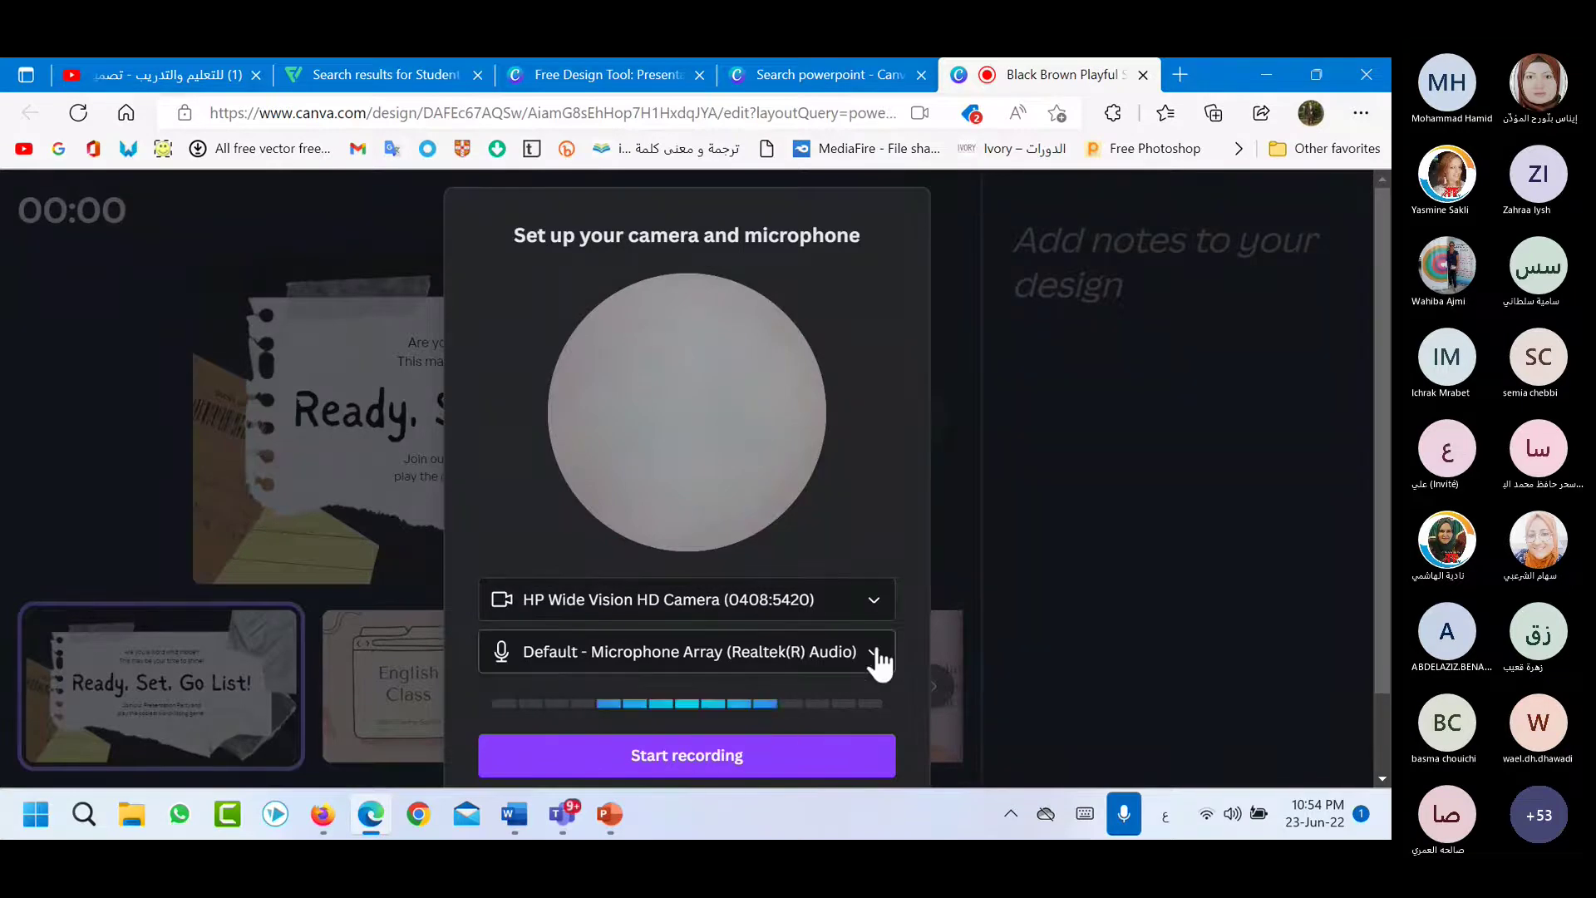
# Start recording with the HP Wide Vision HD Camera and default microphone, and advance through the second slide to the third.
pyautogui.click(874, 599)
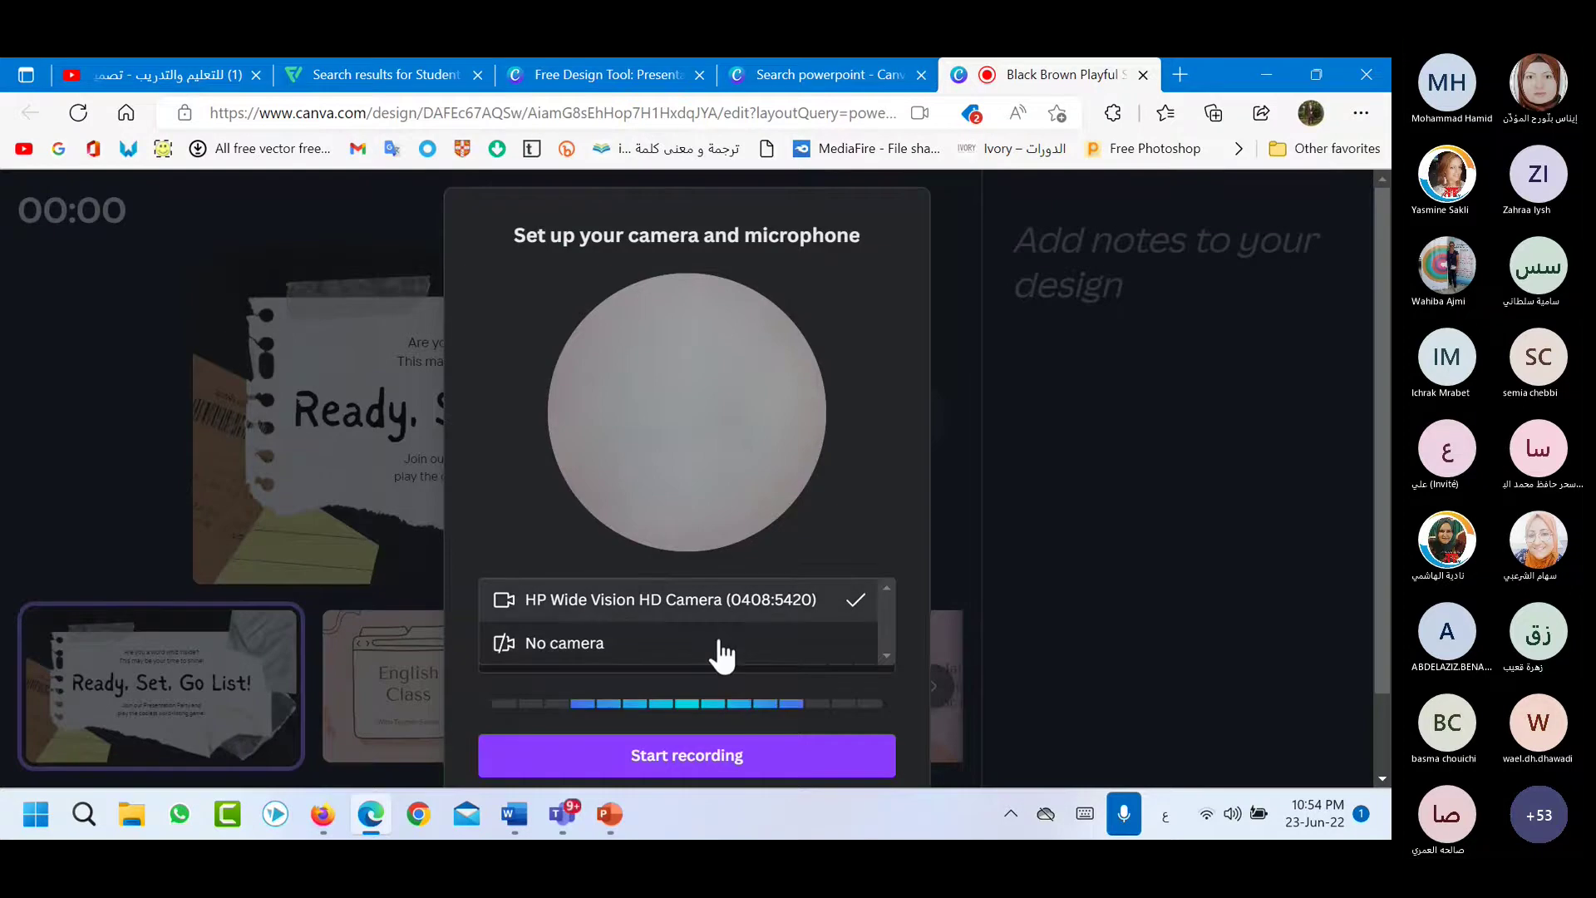
pyautogui.click(940, 545)
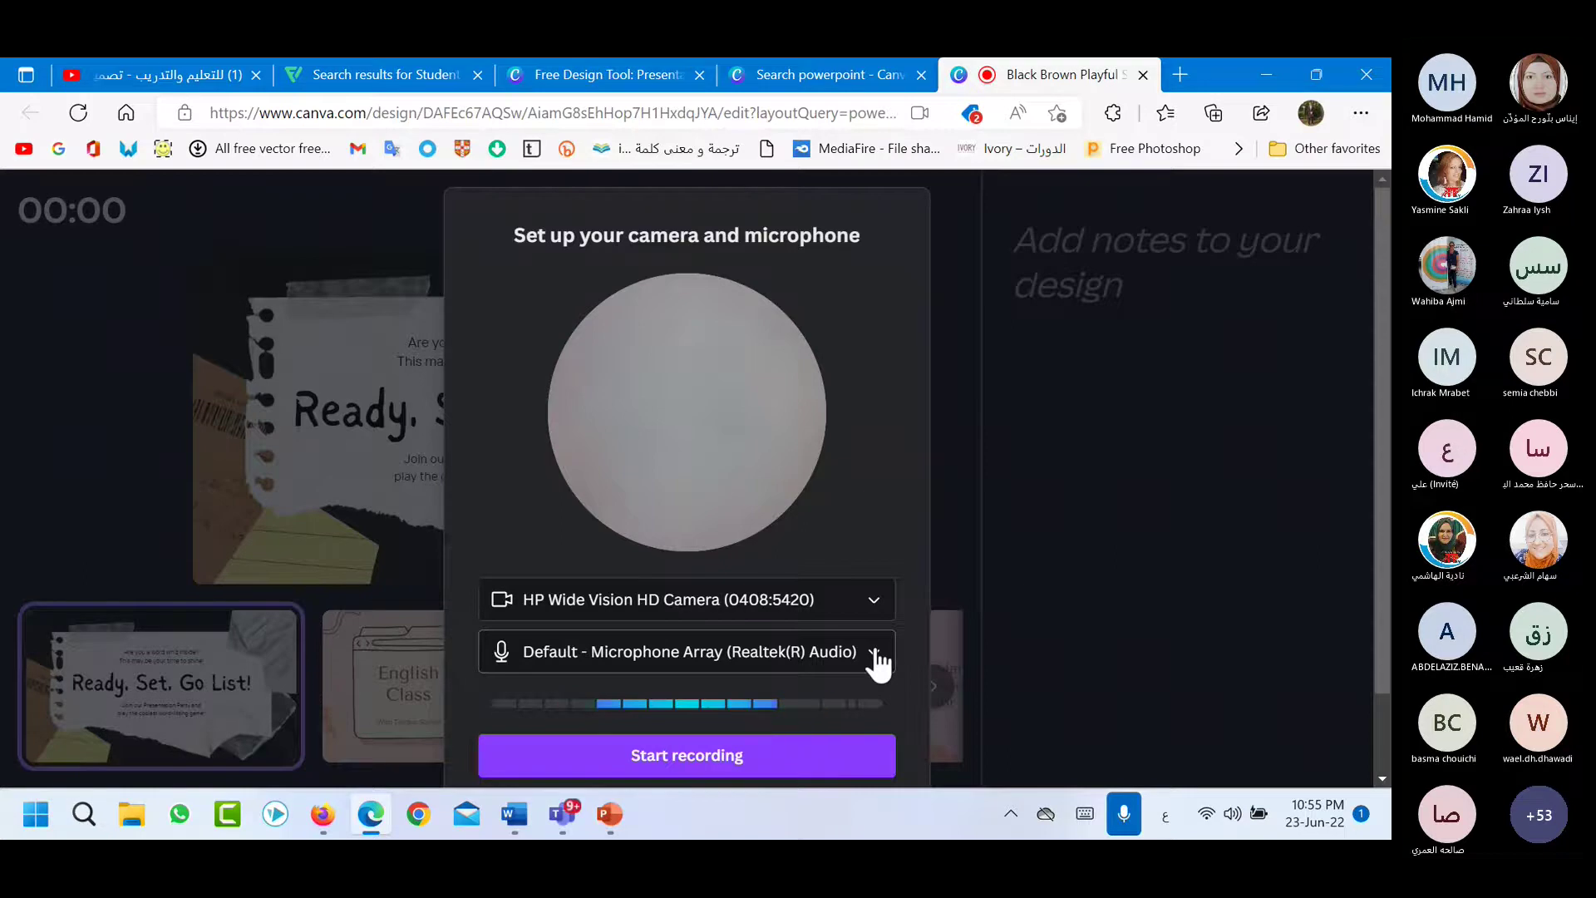
pyautogui.click(682, 761)
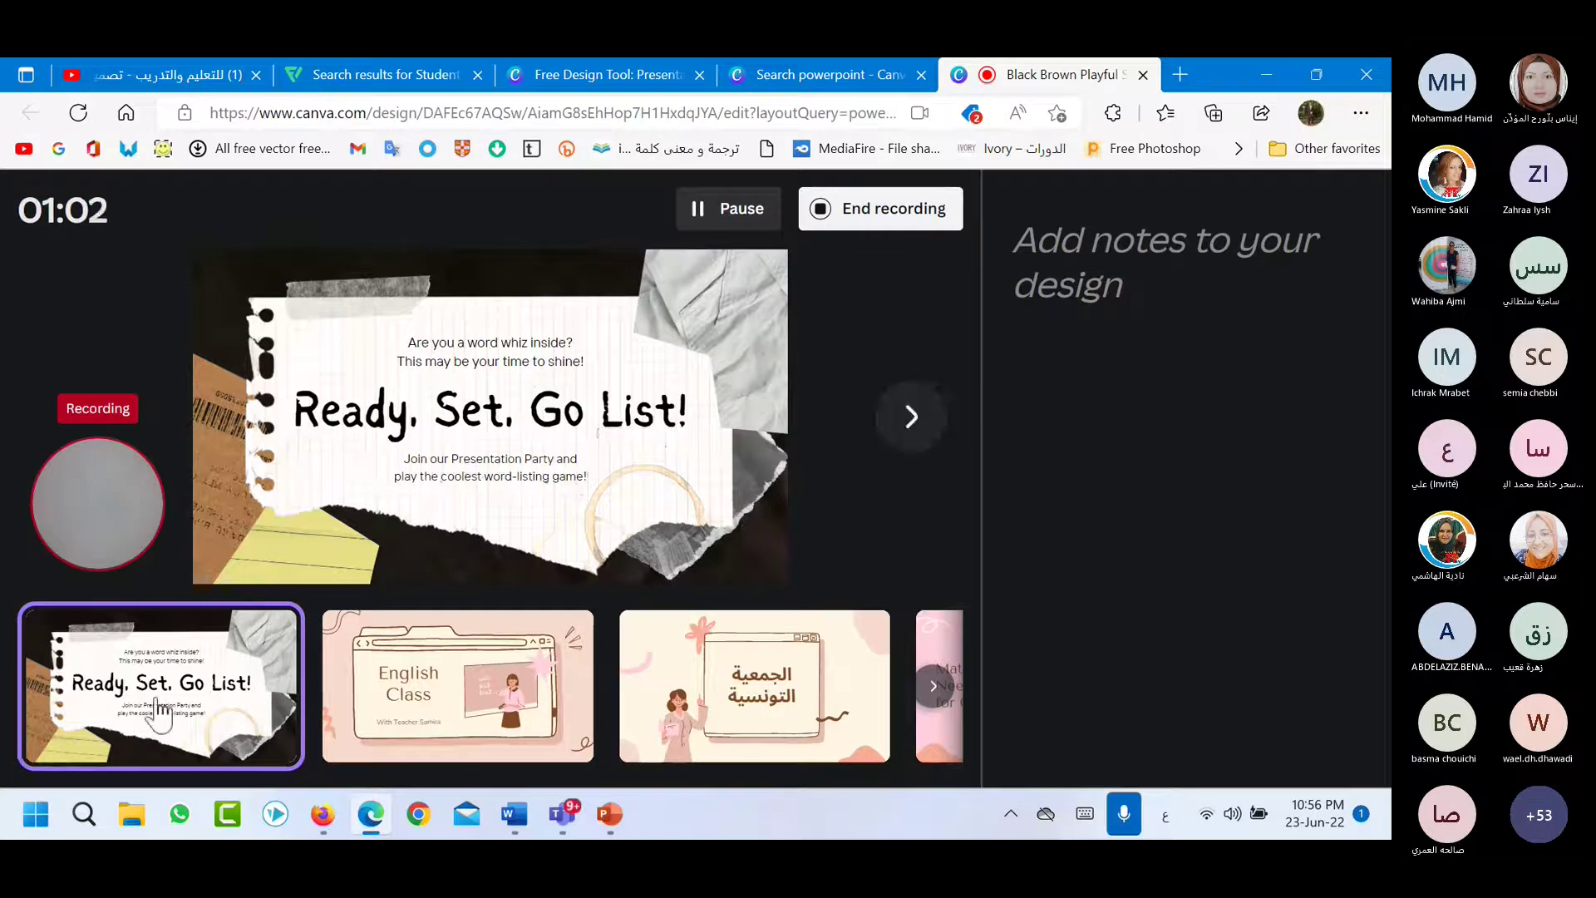
pyautogui.click(430, 707)
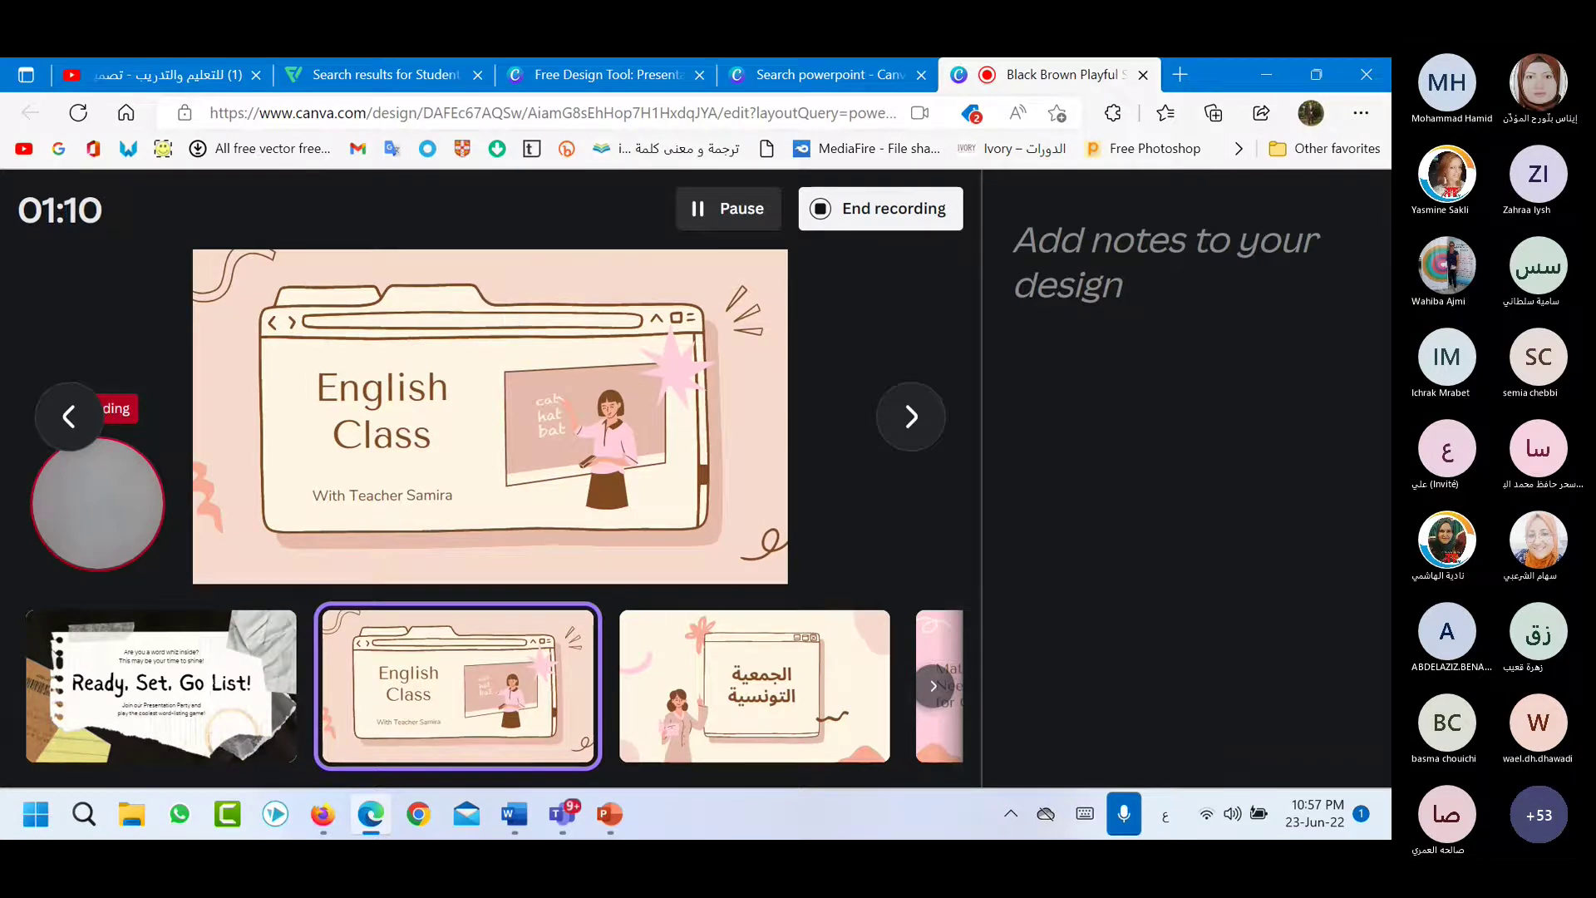
pyautogui.click(686, 645)
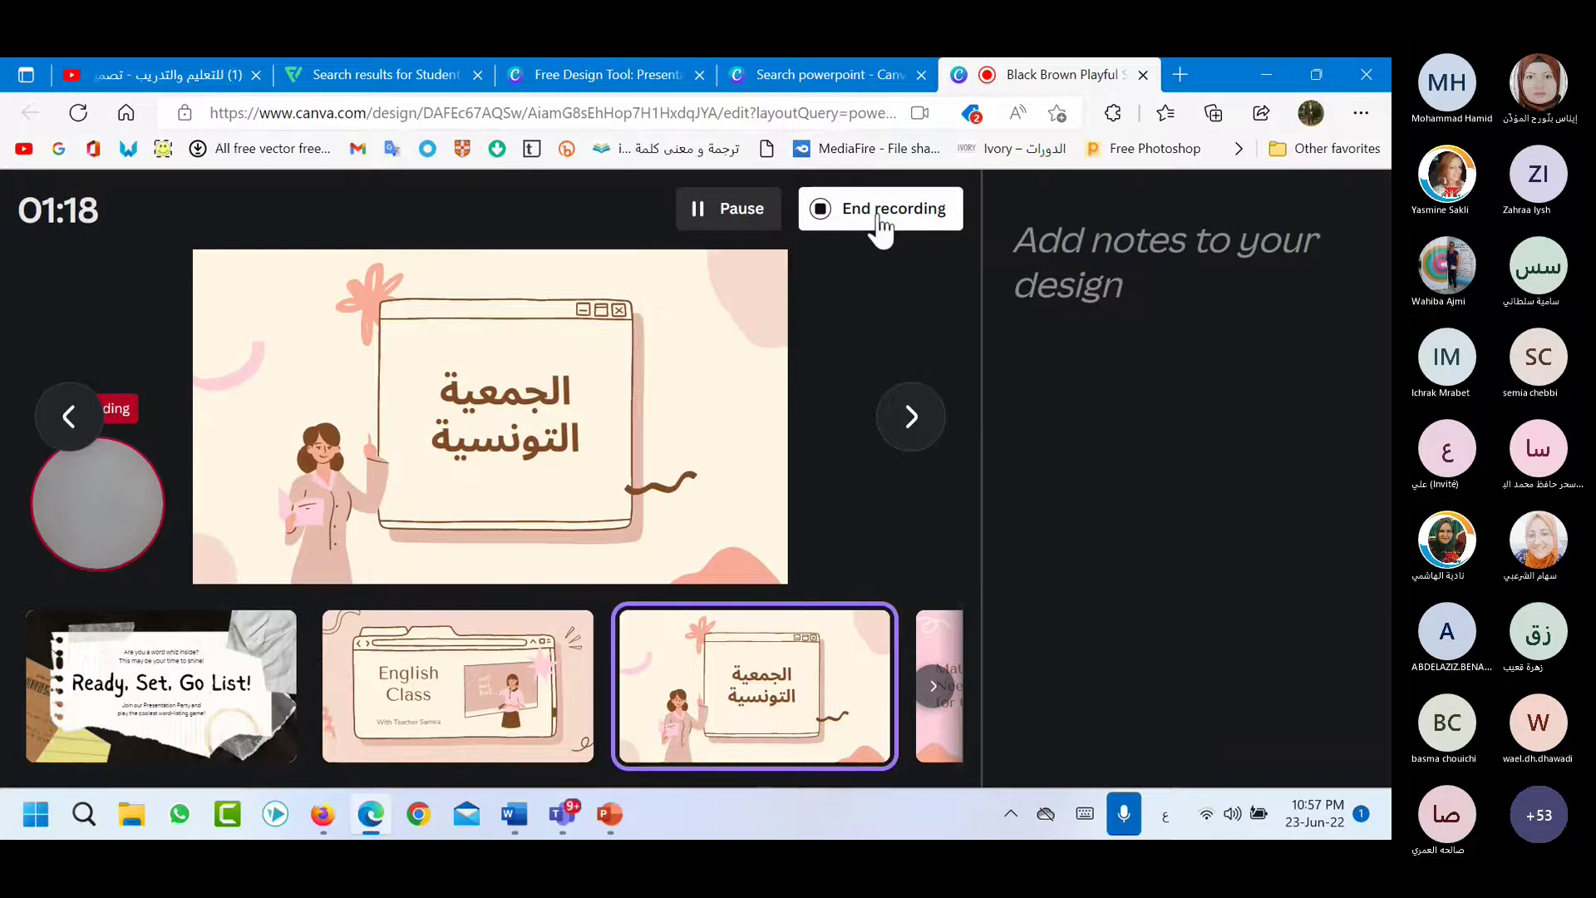
# Pause the presentation recording, resume it and end it.
pyautogui.click(698, 223)
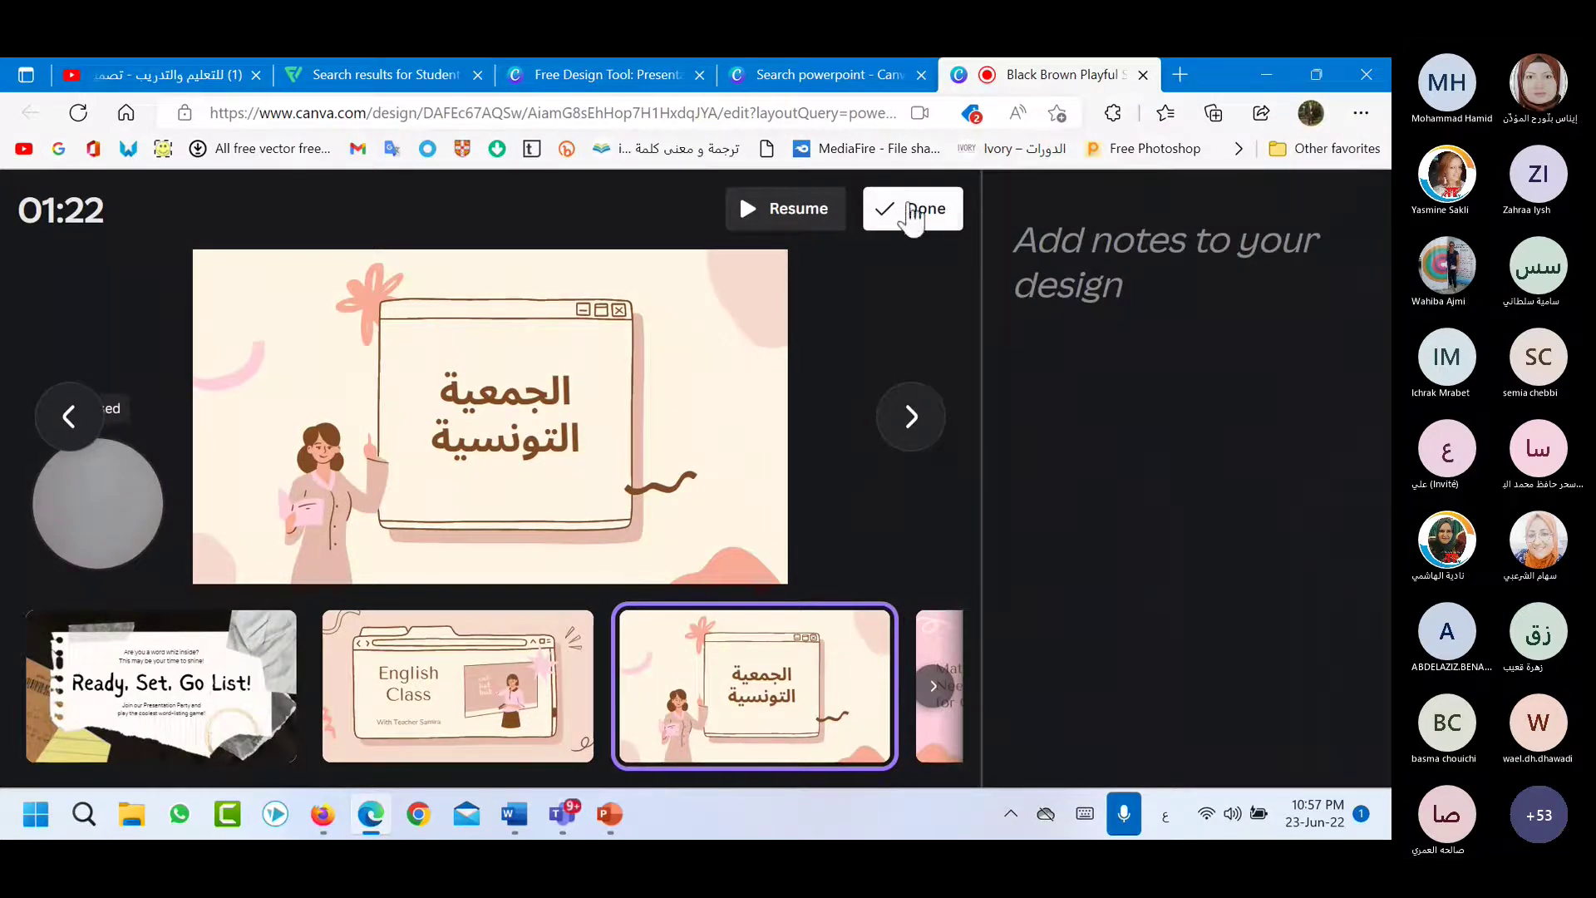
pyautogui.click(782, 220)
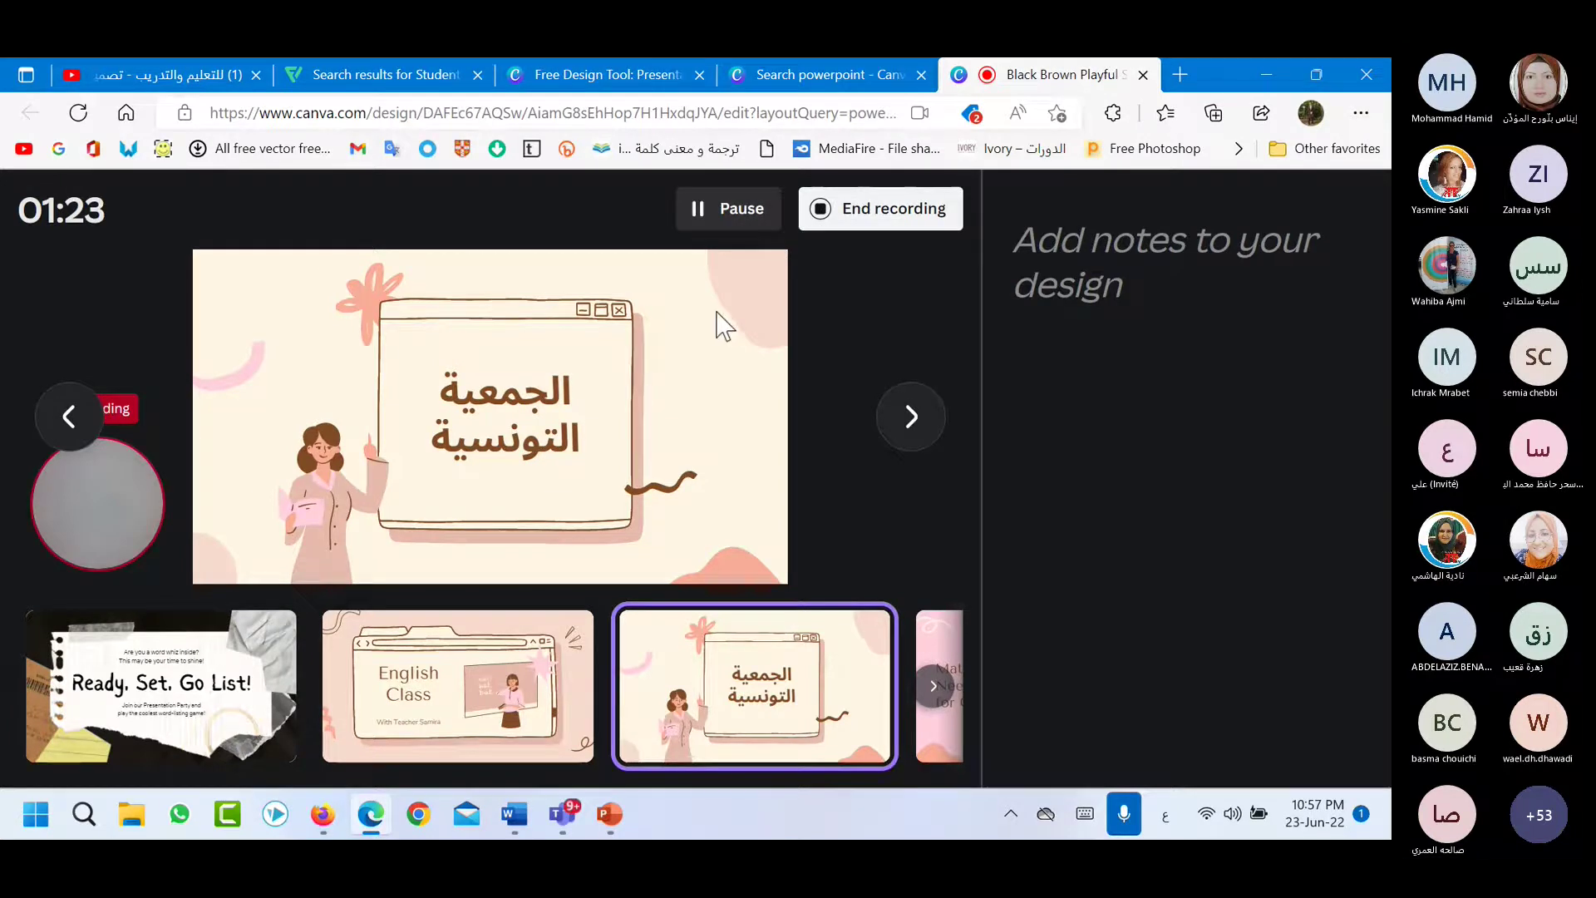
pyautogui.click(862, 217)
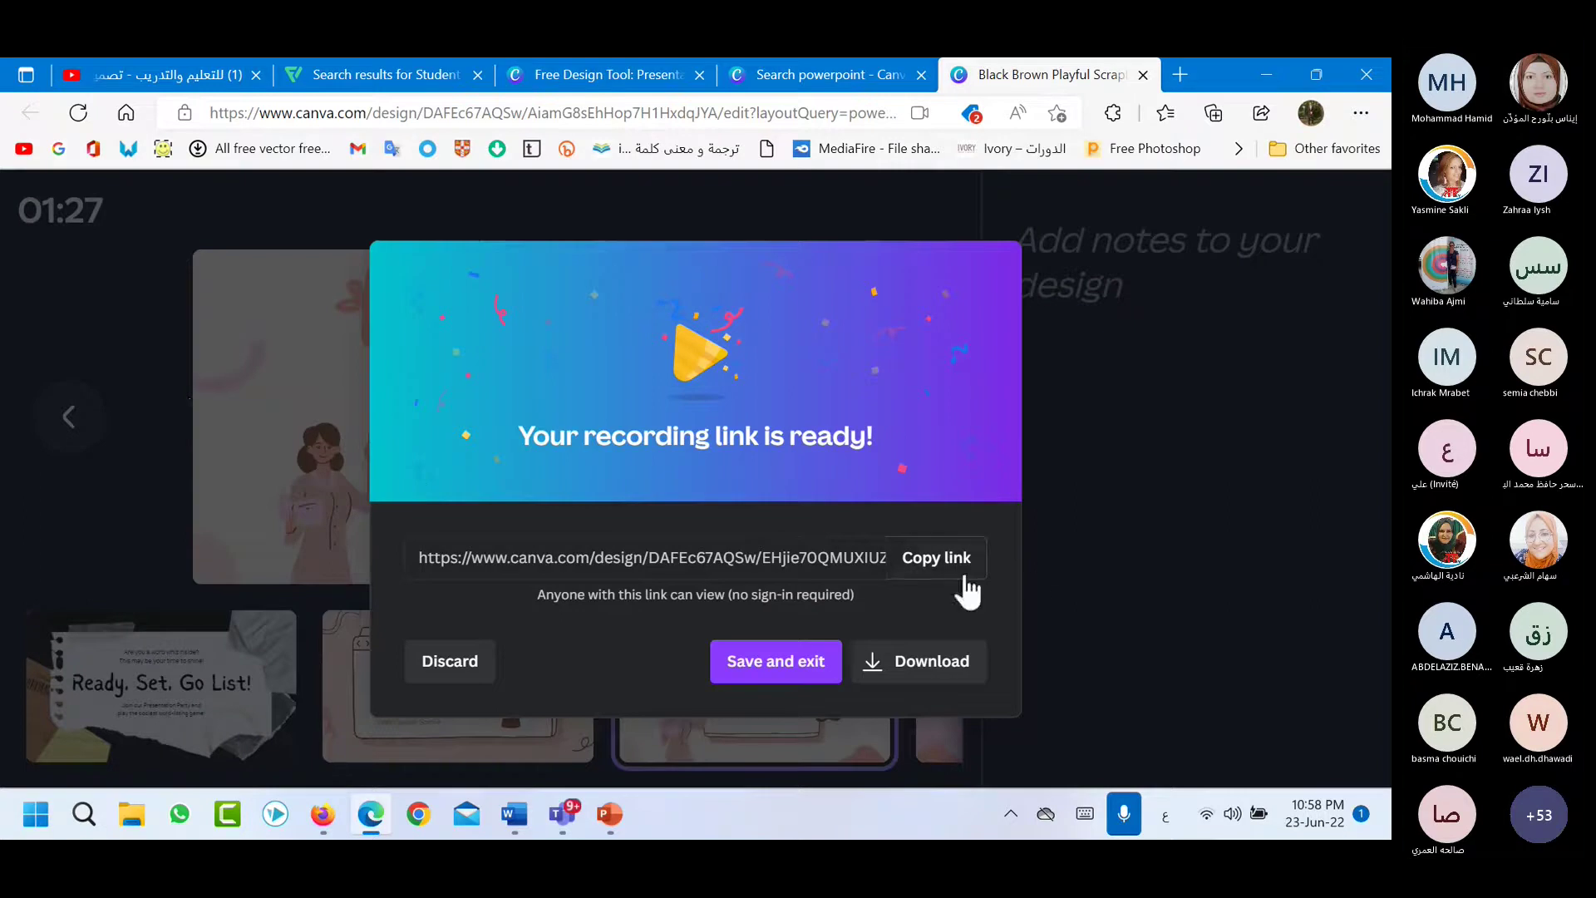
# Copy the recording link, open it in Firefox and play the recording.
pyautogui.click(924, 562)
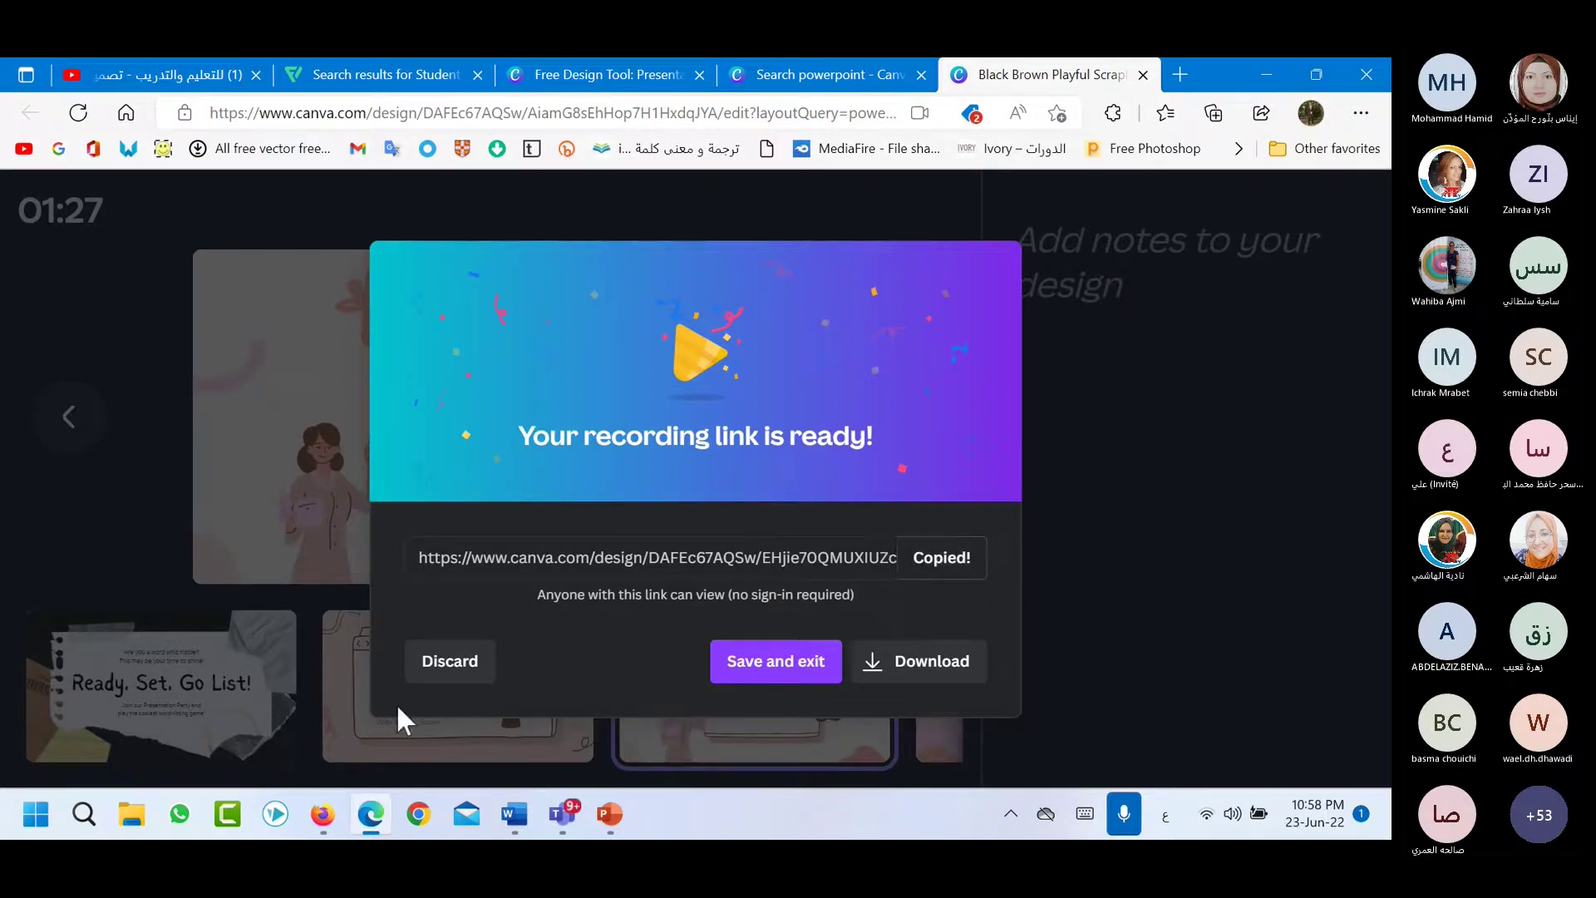
pyautogui.click(323, 814)
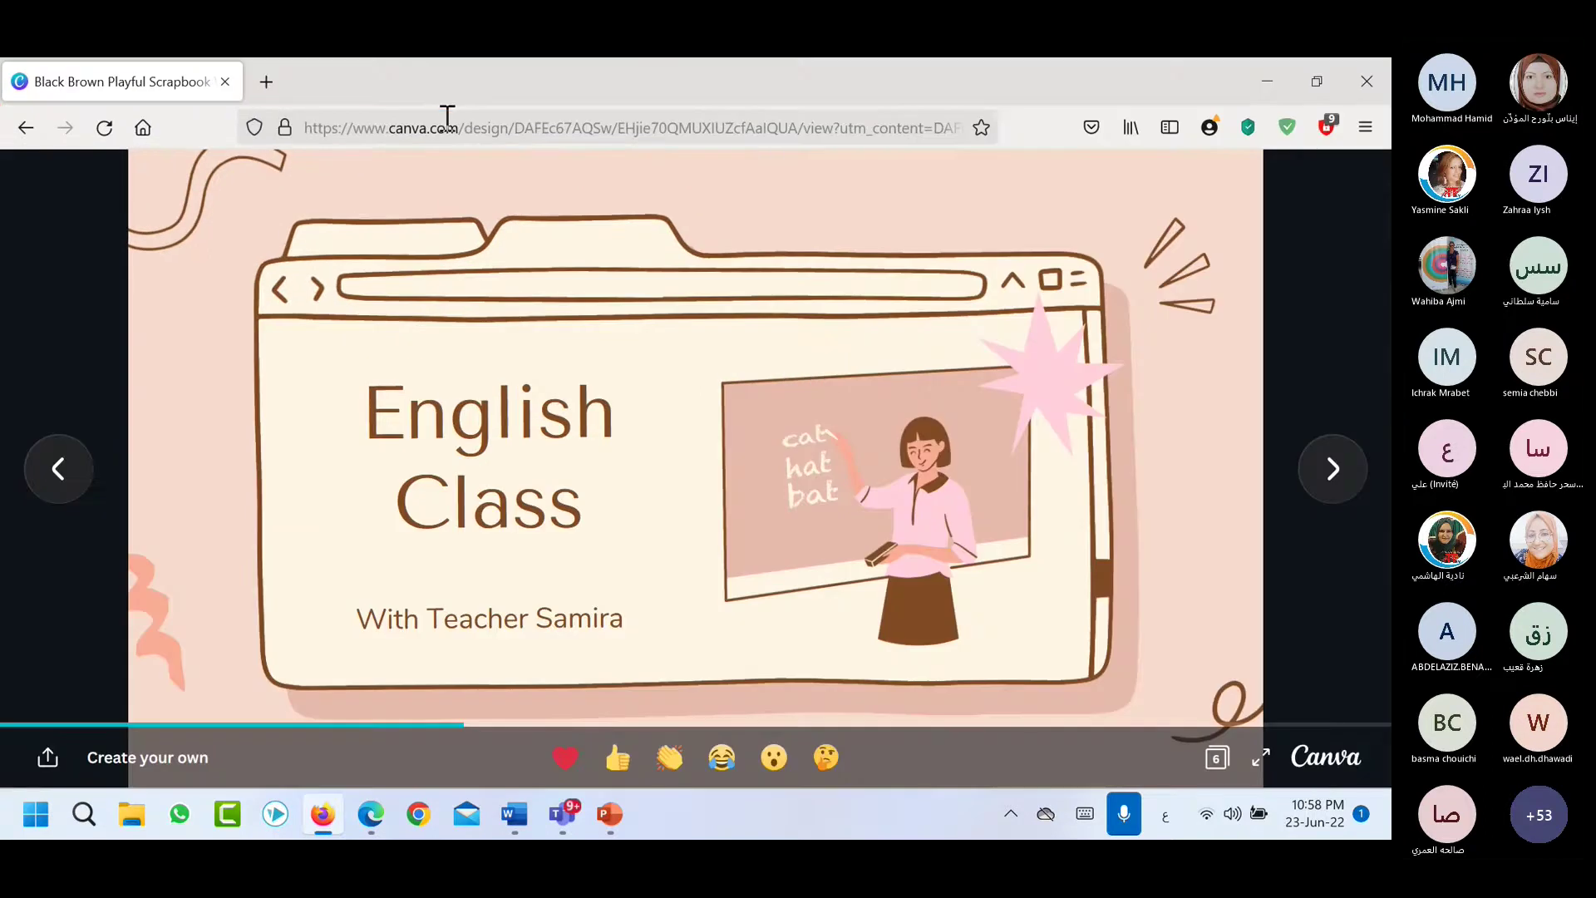
pyautogui.rightClick(449, 125)
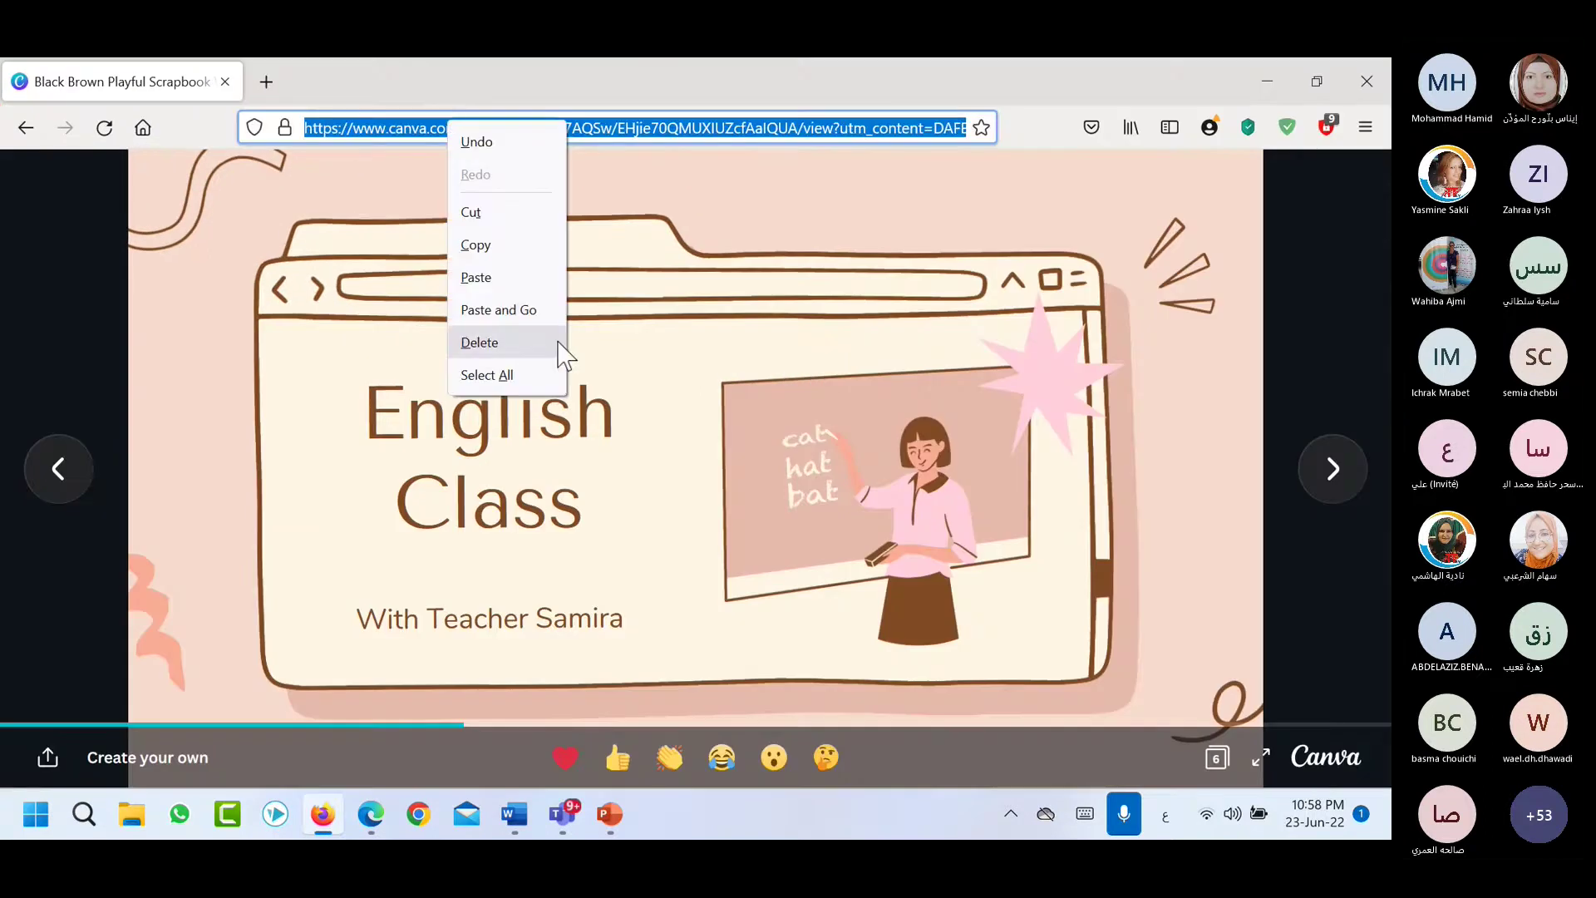
pyautogui.click(532, 310)
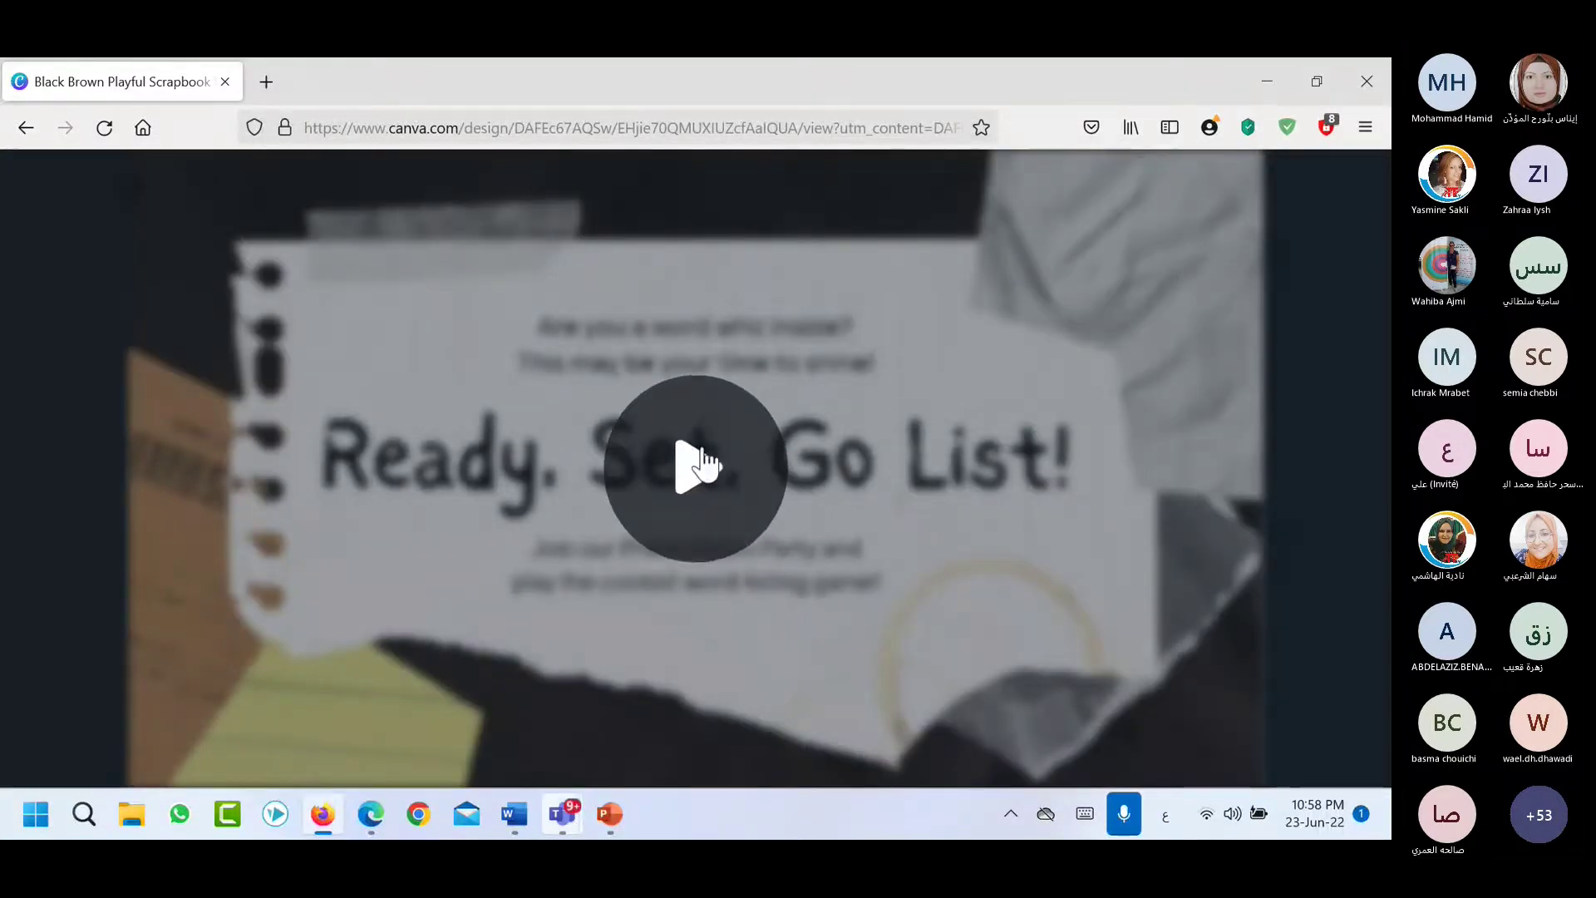
pyautogui.click(697, 490)
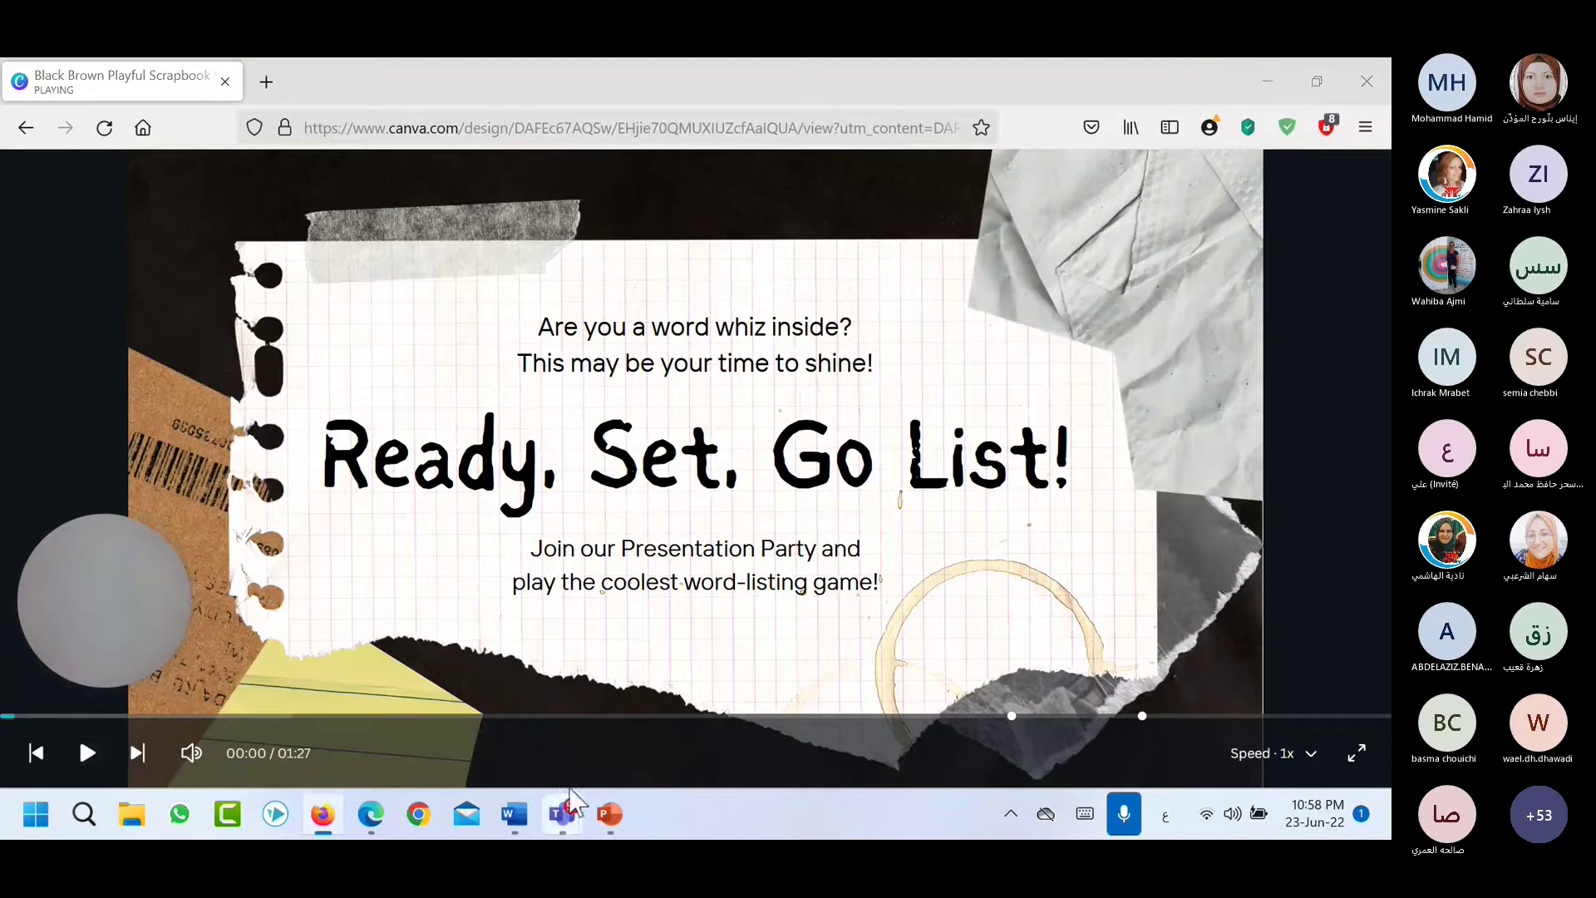
# Switch to the Microsoft Teams meeting window and stop sharing the screen.
pyautogui.moveTo(566, 811)
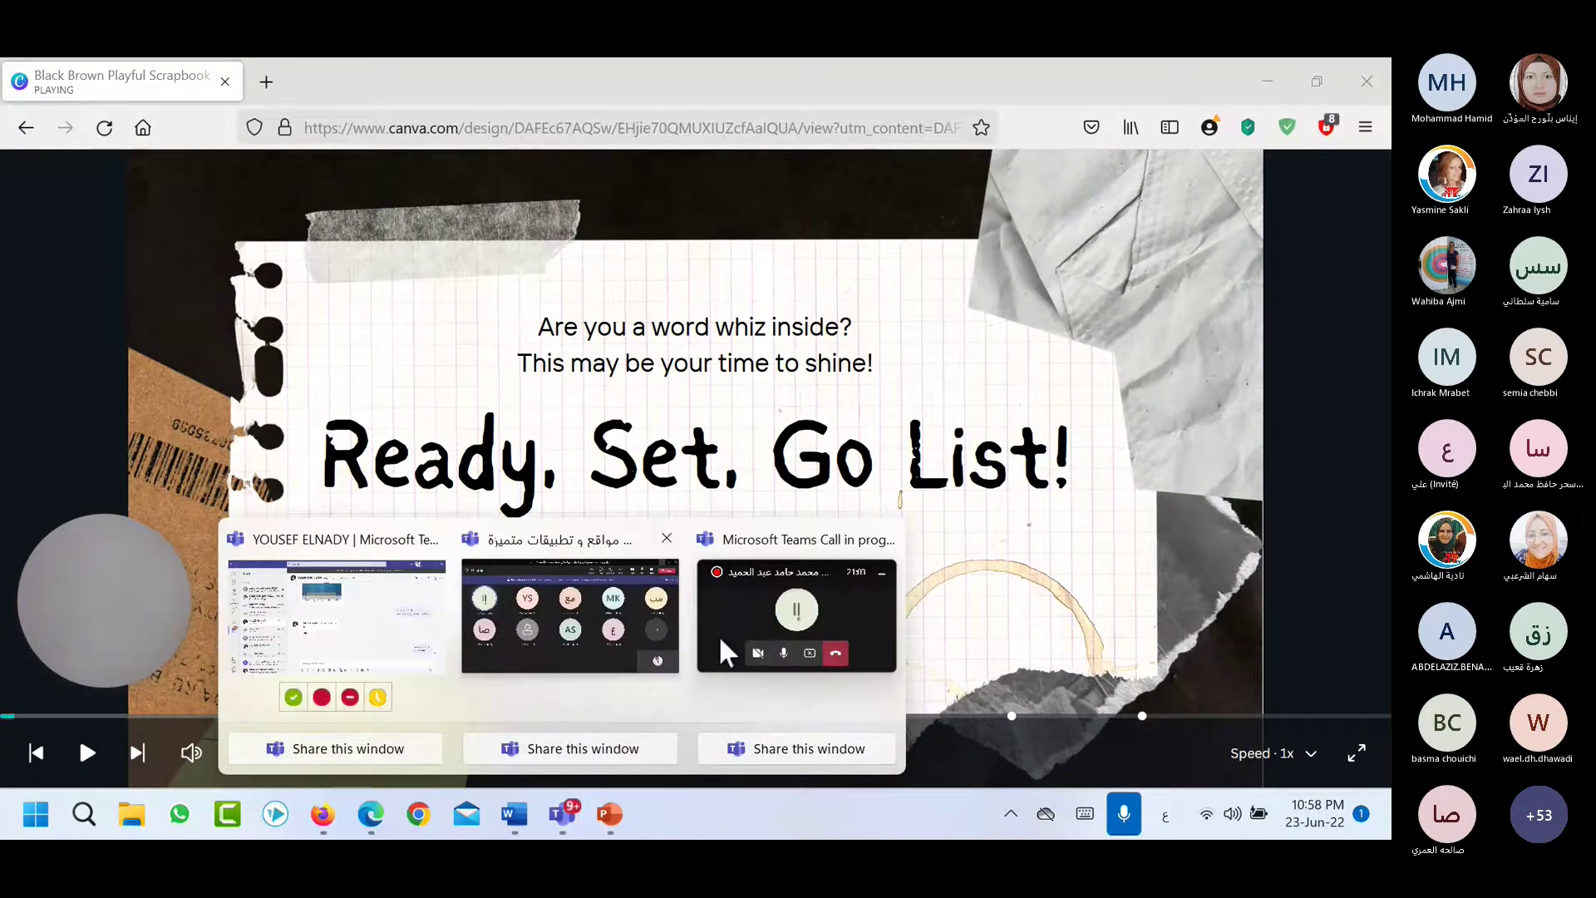
pyautogui.click(627, 634)
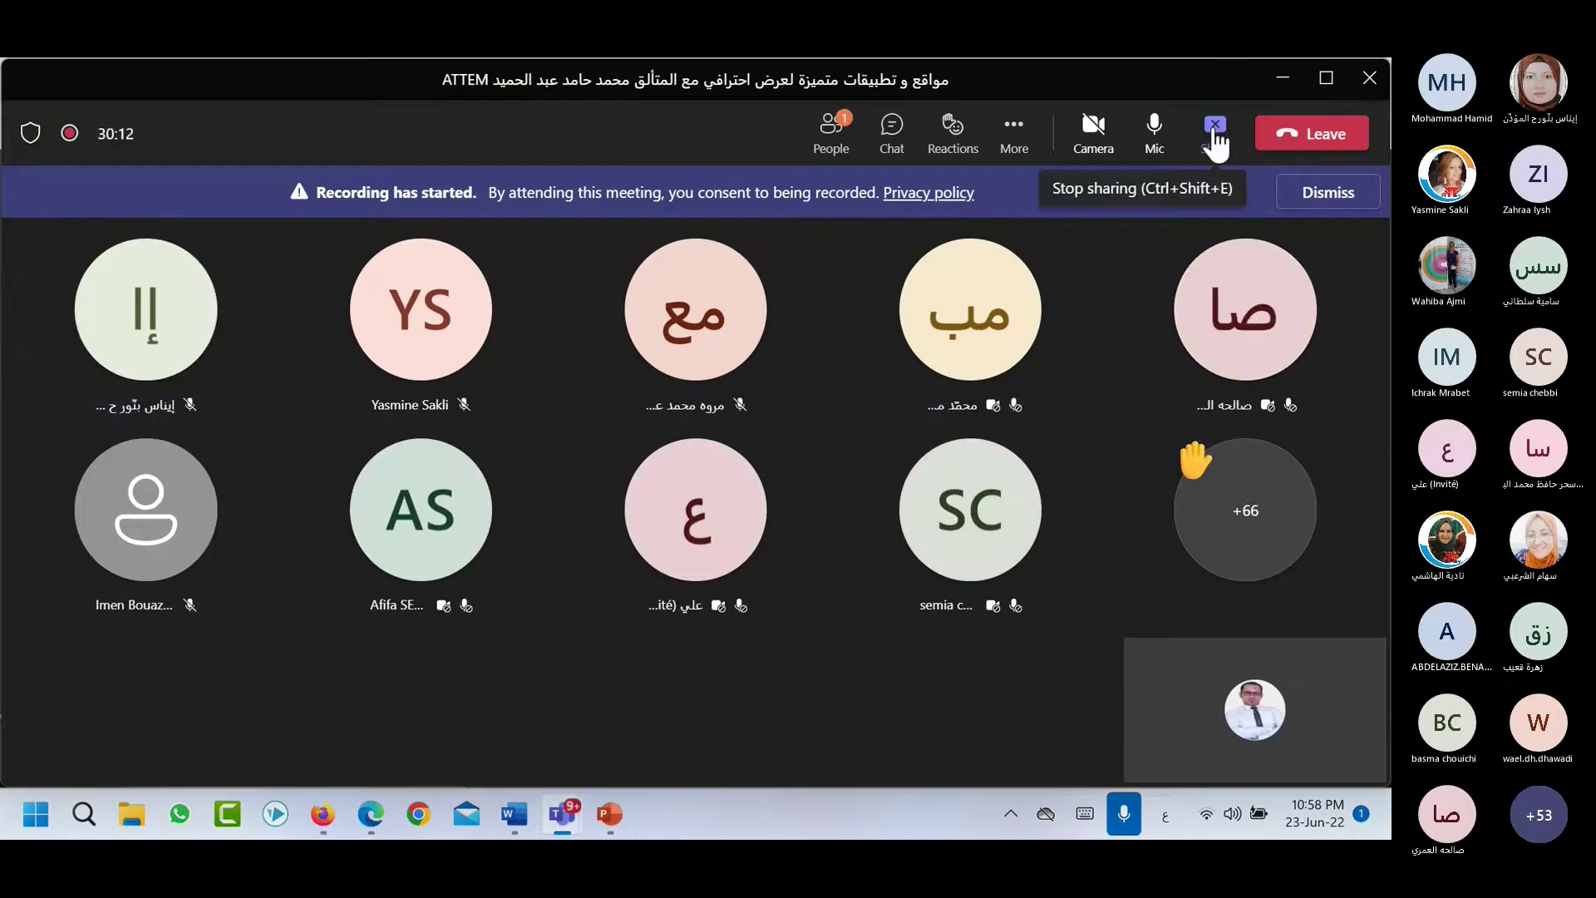
pyautogui.click(1216, 126)
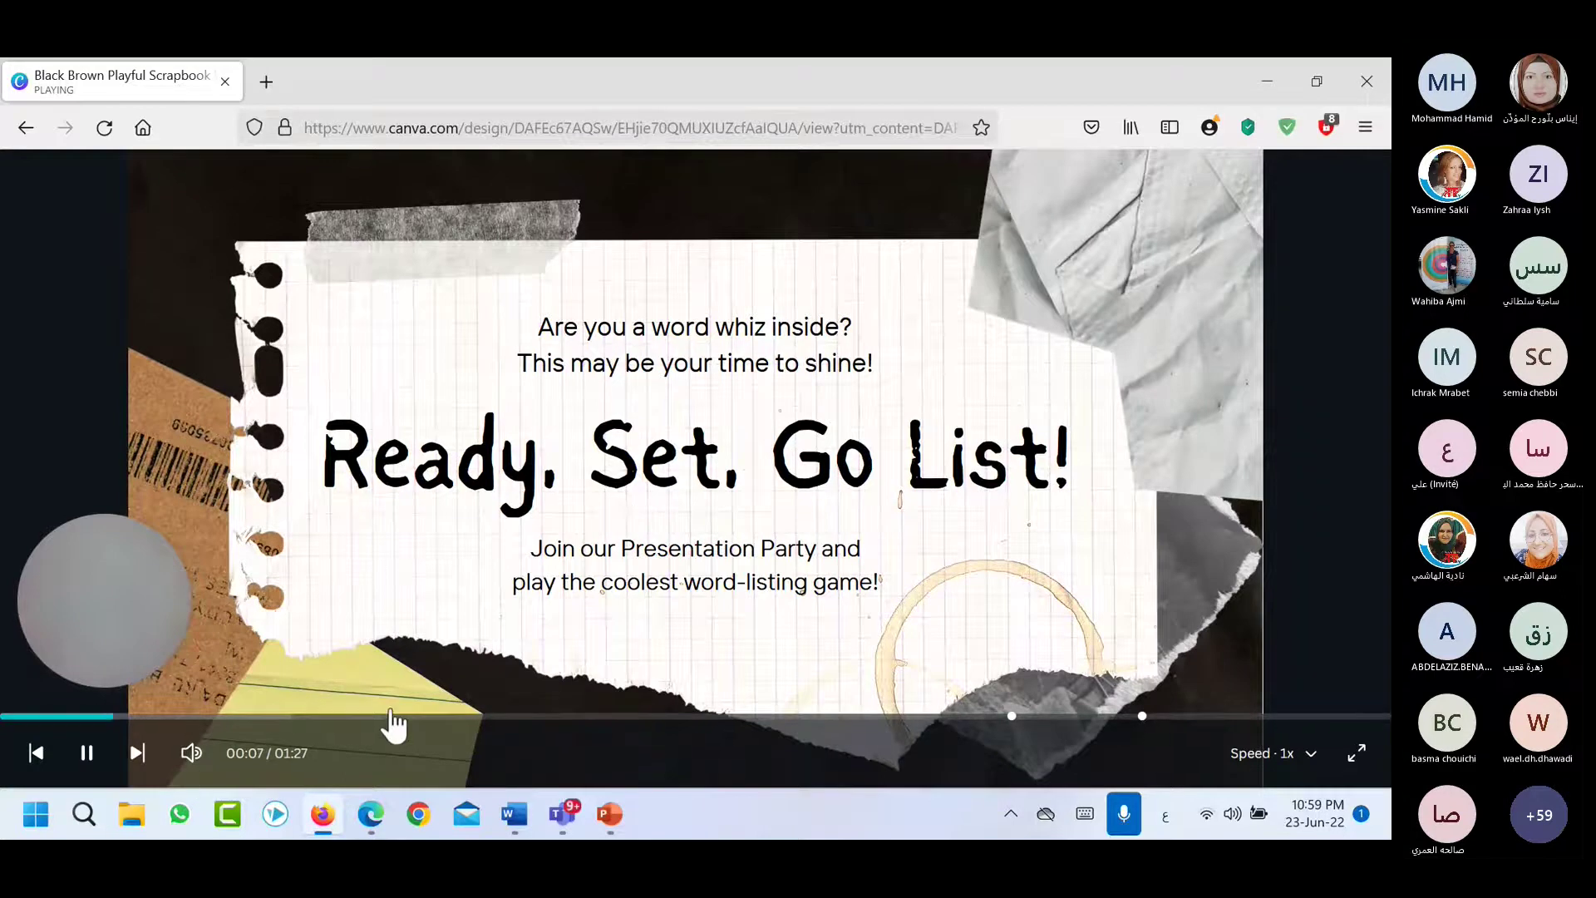
# Skip ahead in the recording in Firefox to about 00:25 and pause playback.
pyautogui.click(400, 715)
pyautogui.click(91, 750)
pyautogui.moveTo(86, 623)
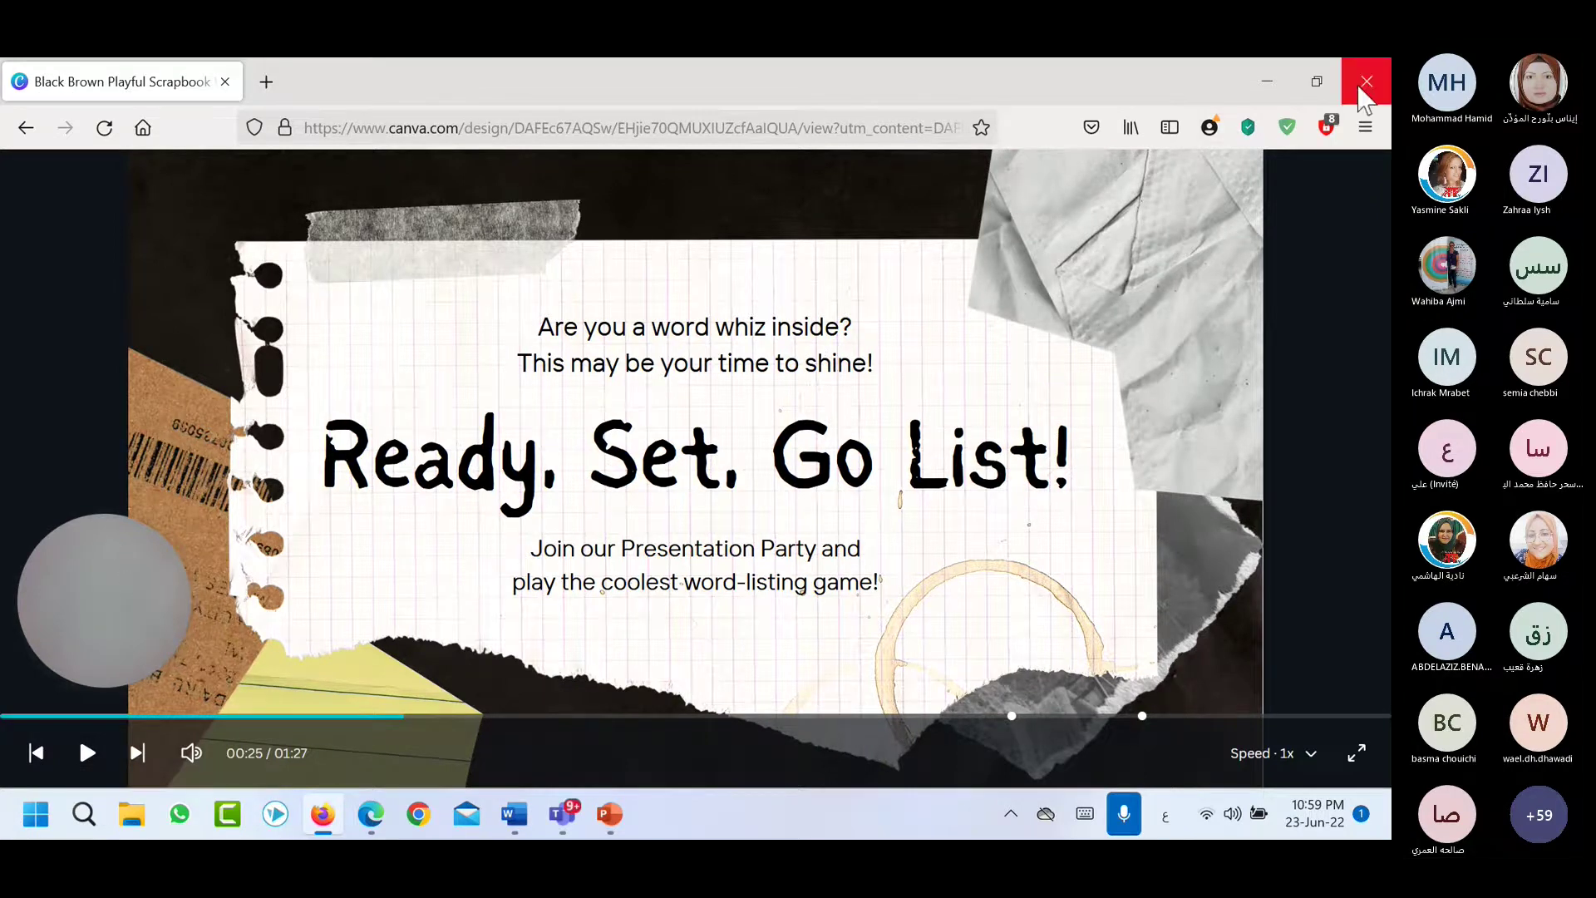
# Minimize Firefox to return to the finished recording in Edge and download it.
pyautogui.click(1268, 86)
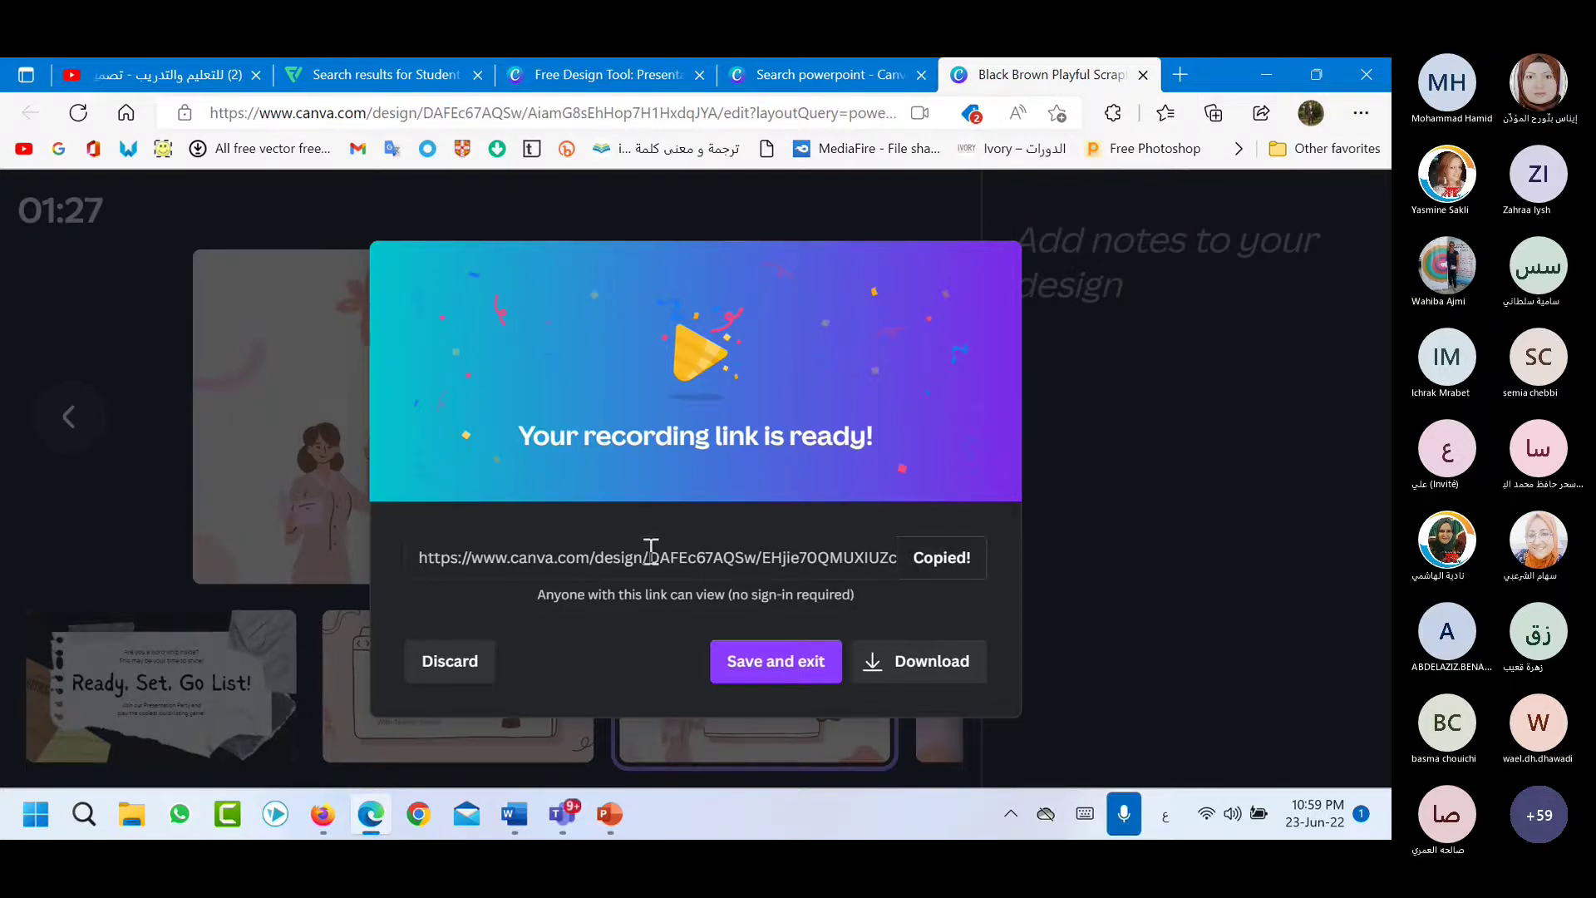
pyautogui.click(894, 675)
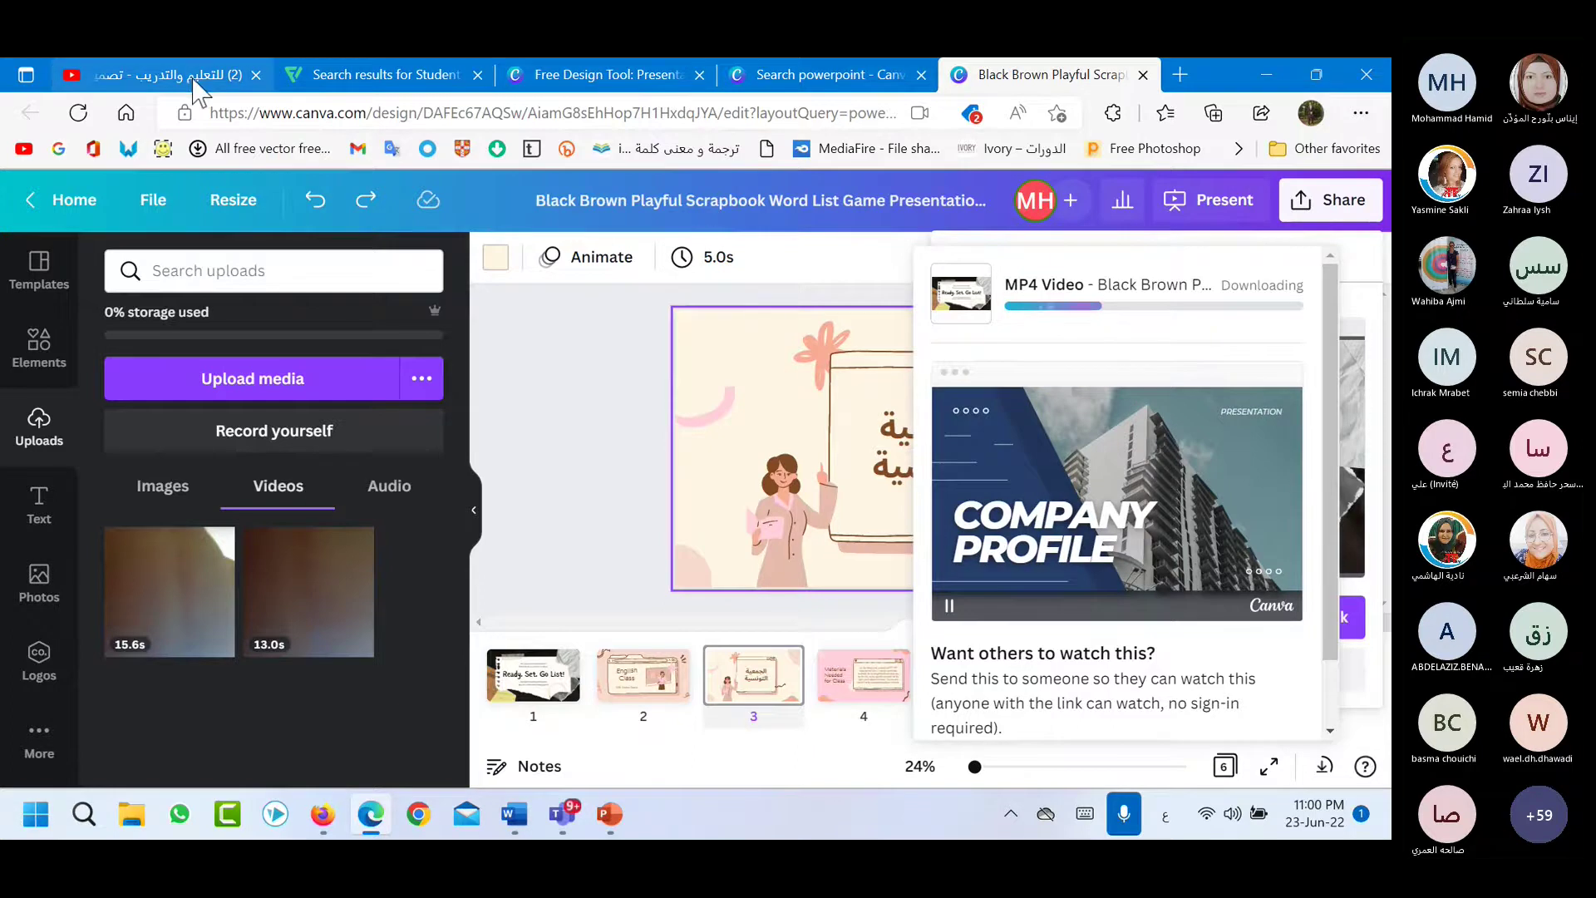
# Open the Infology YouTube channel and browse its uploaded videos.
pyautogui.click(166, 75)
pyautogui.moveTo(672, 491); pyautogui.dragTo(100, 490)
pyautogui.scroll(-1, 226, 665)
pyautogui.click(188, 593)
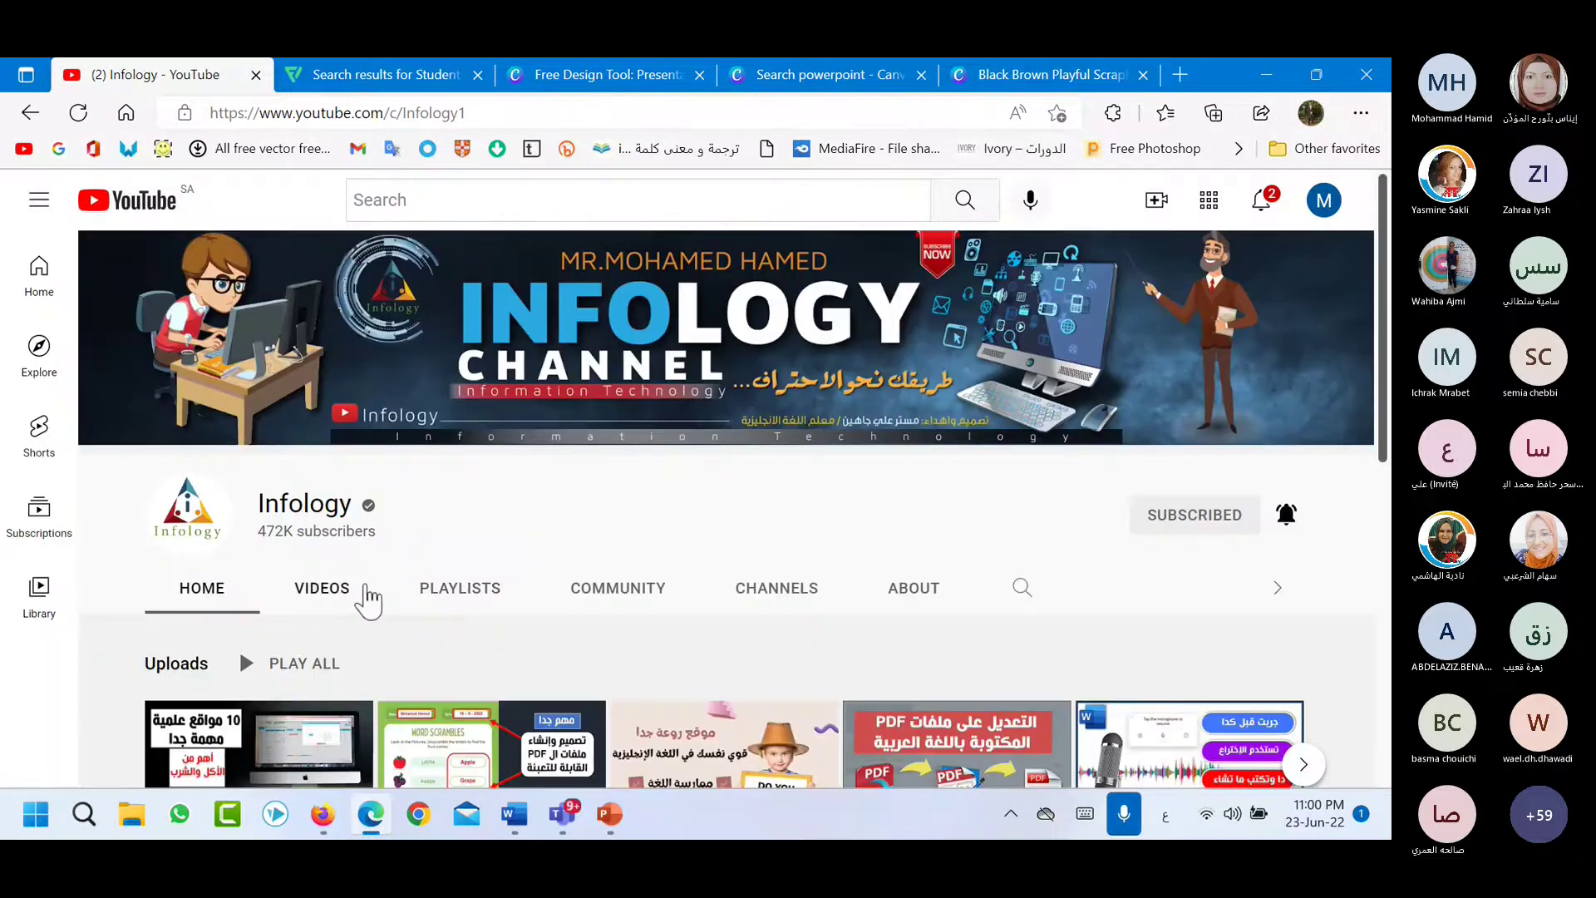
pyautogui.click(367, 588)
pyautogui.scroll(-3, 716, 592)
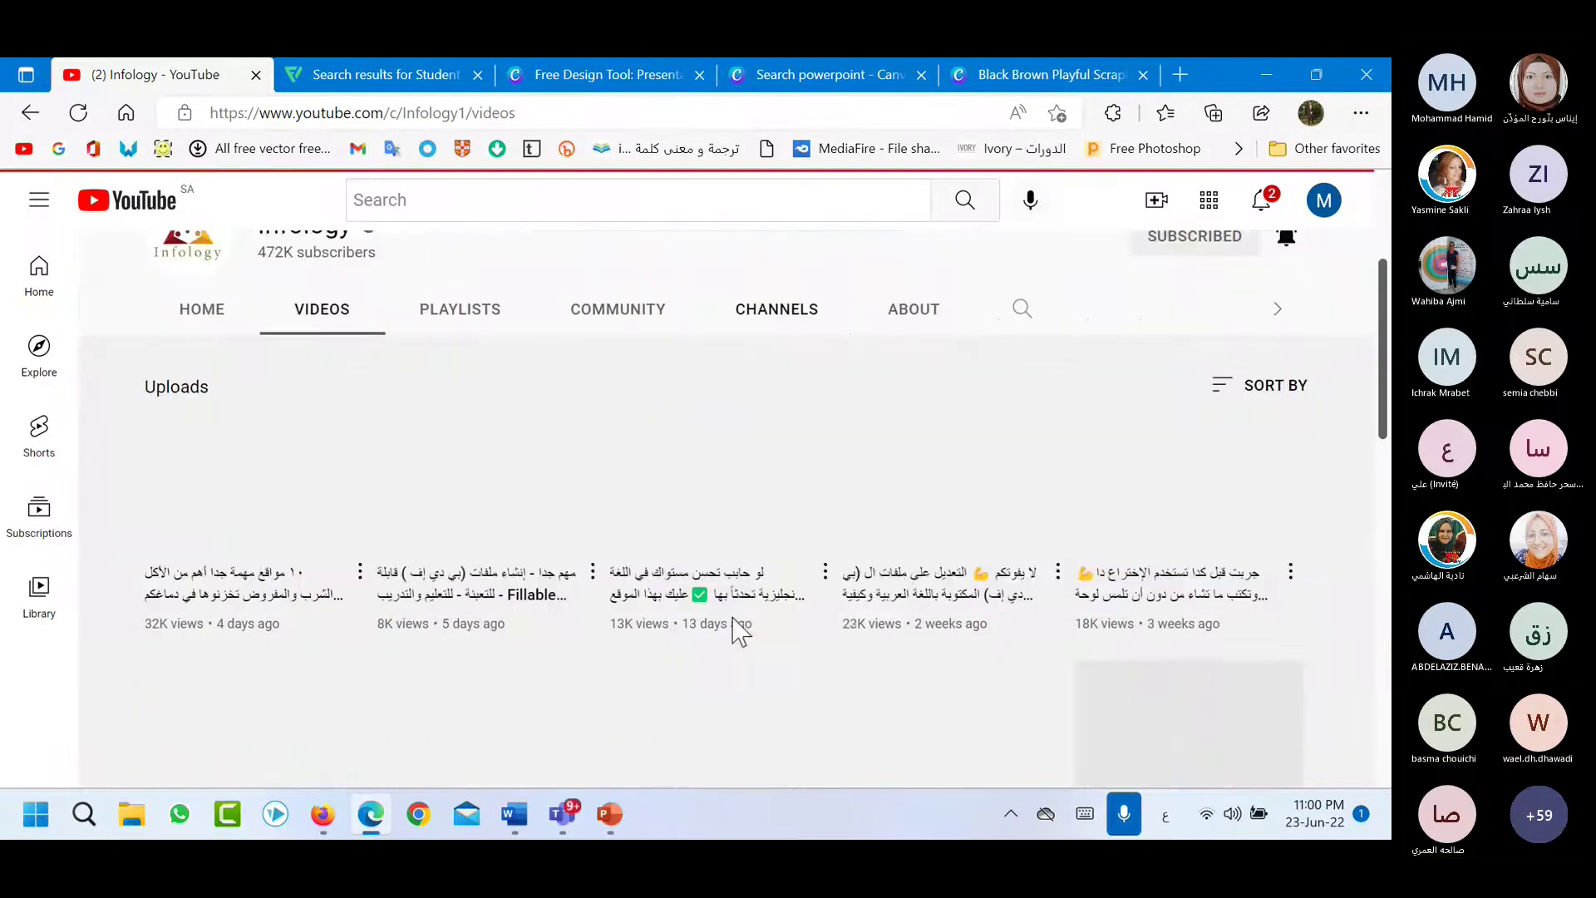
pyautogui.scroll(-3, 832, 582)
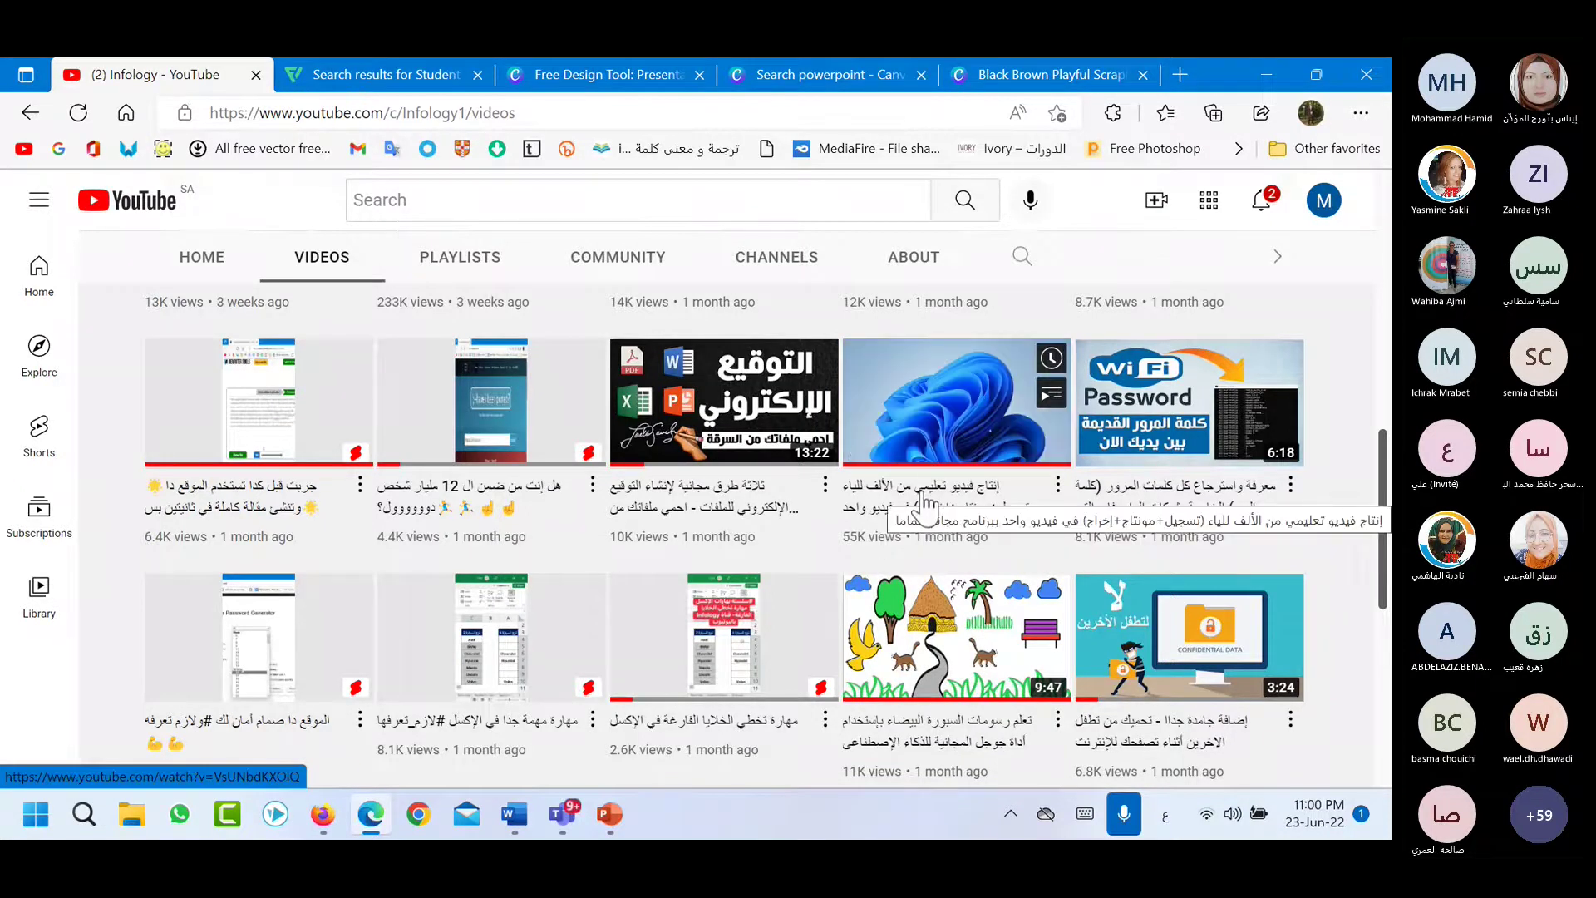
pyautogui.scroll(3, 926, 504)
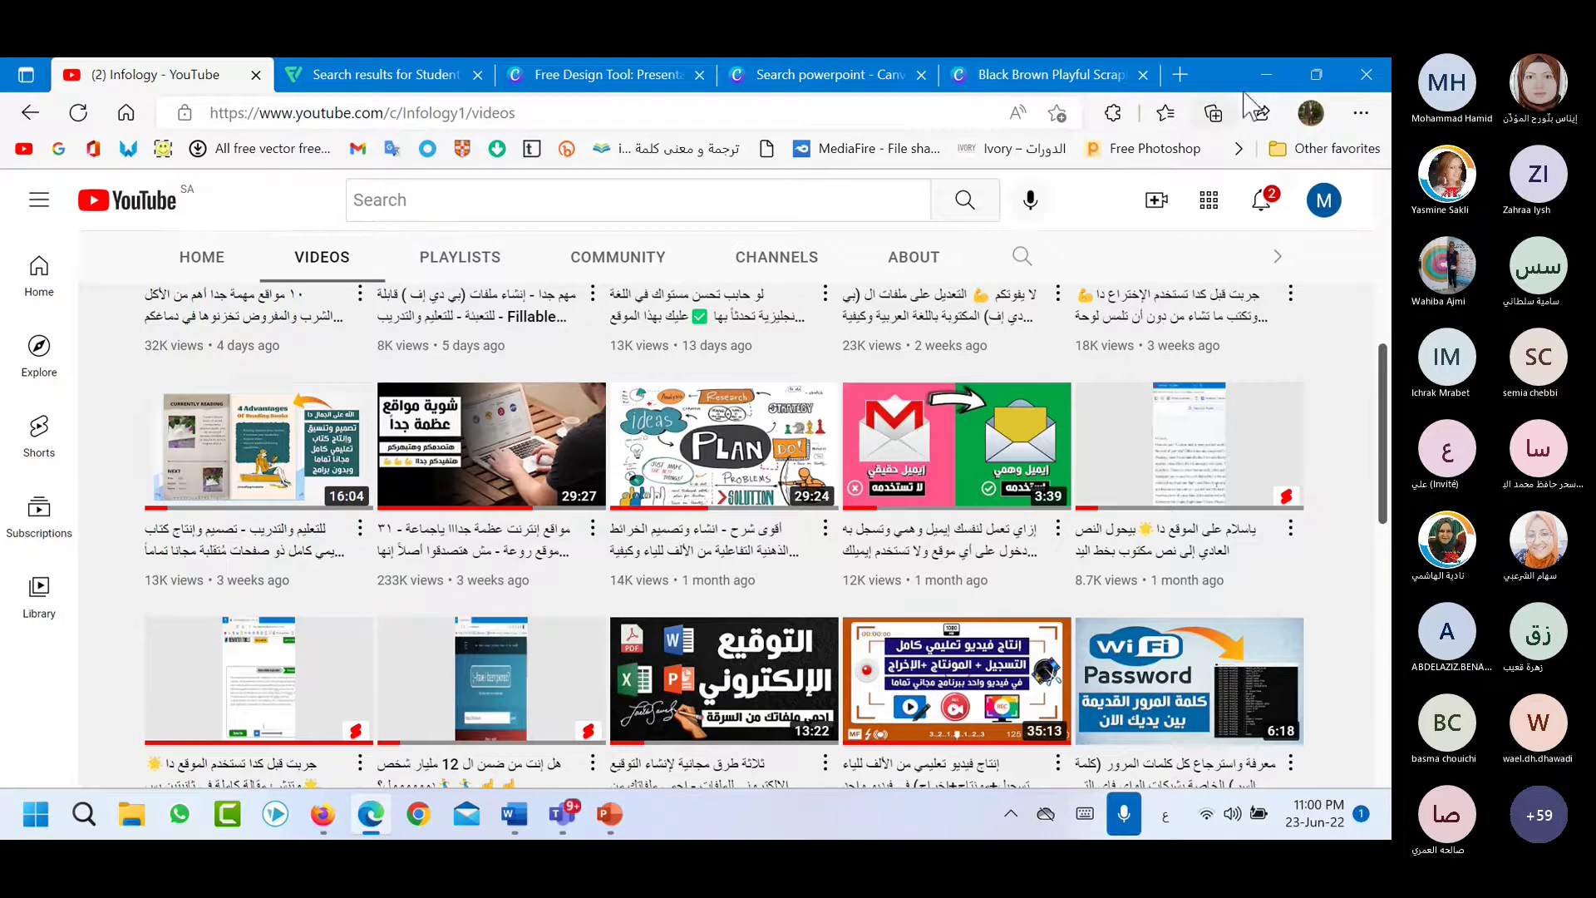
# Return to the Canva design and replace the Arabic heading on slide 3 with "canva".
pyautogui.click(1033, 76)
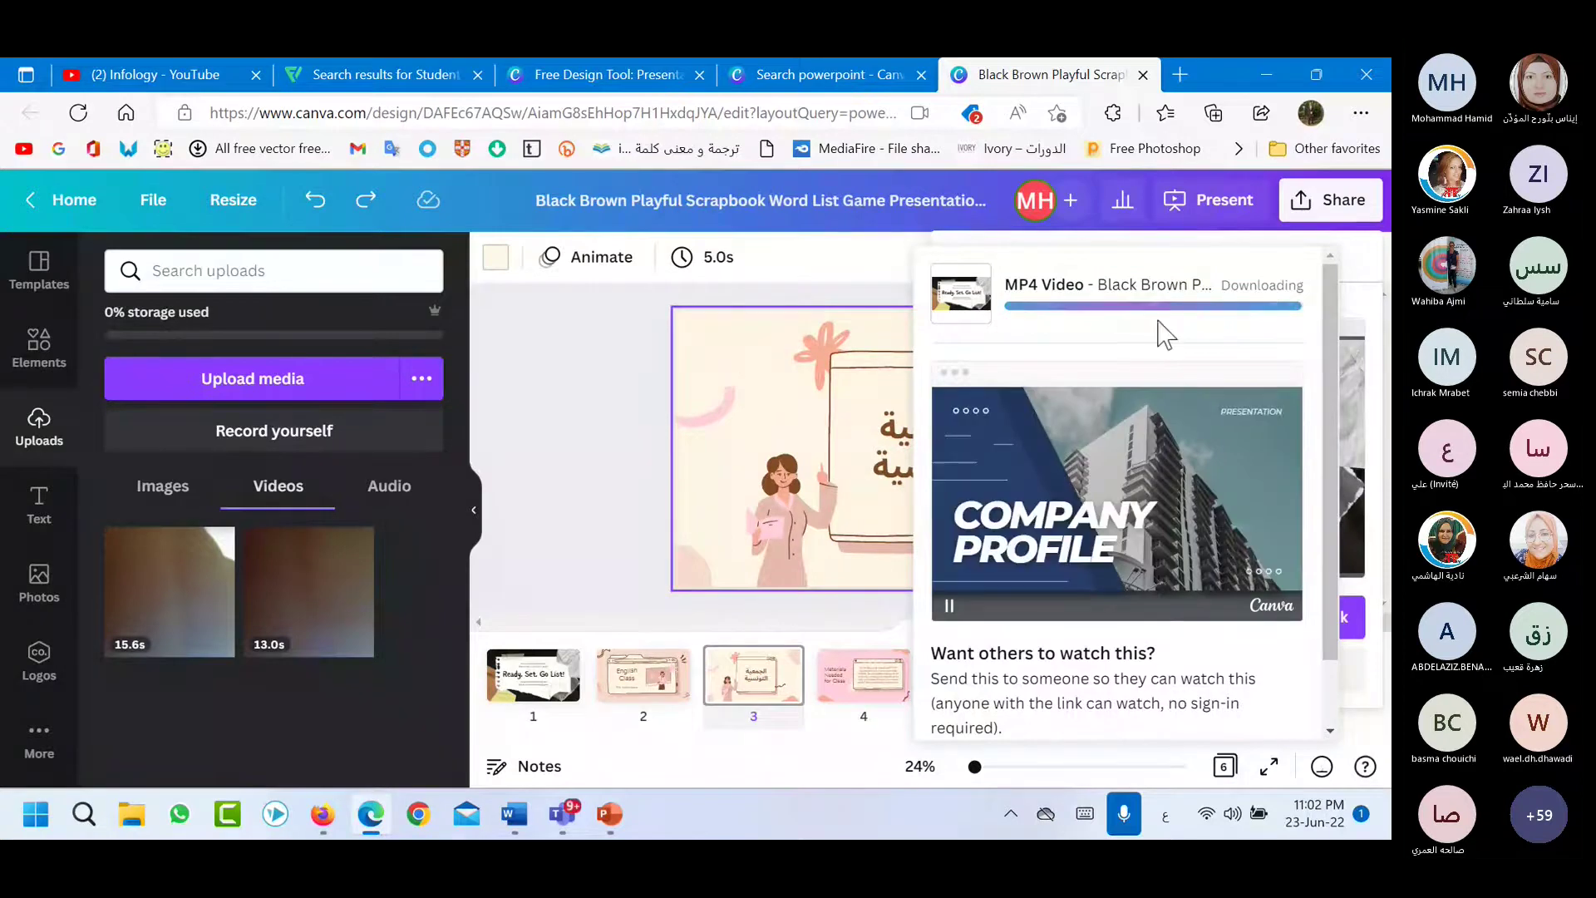
pyautogui.click(894, 453)
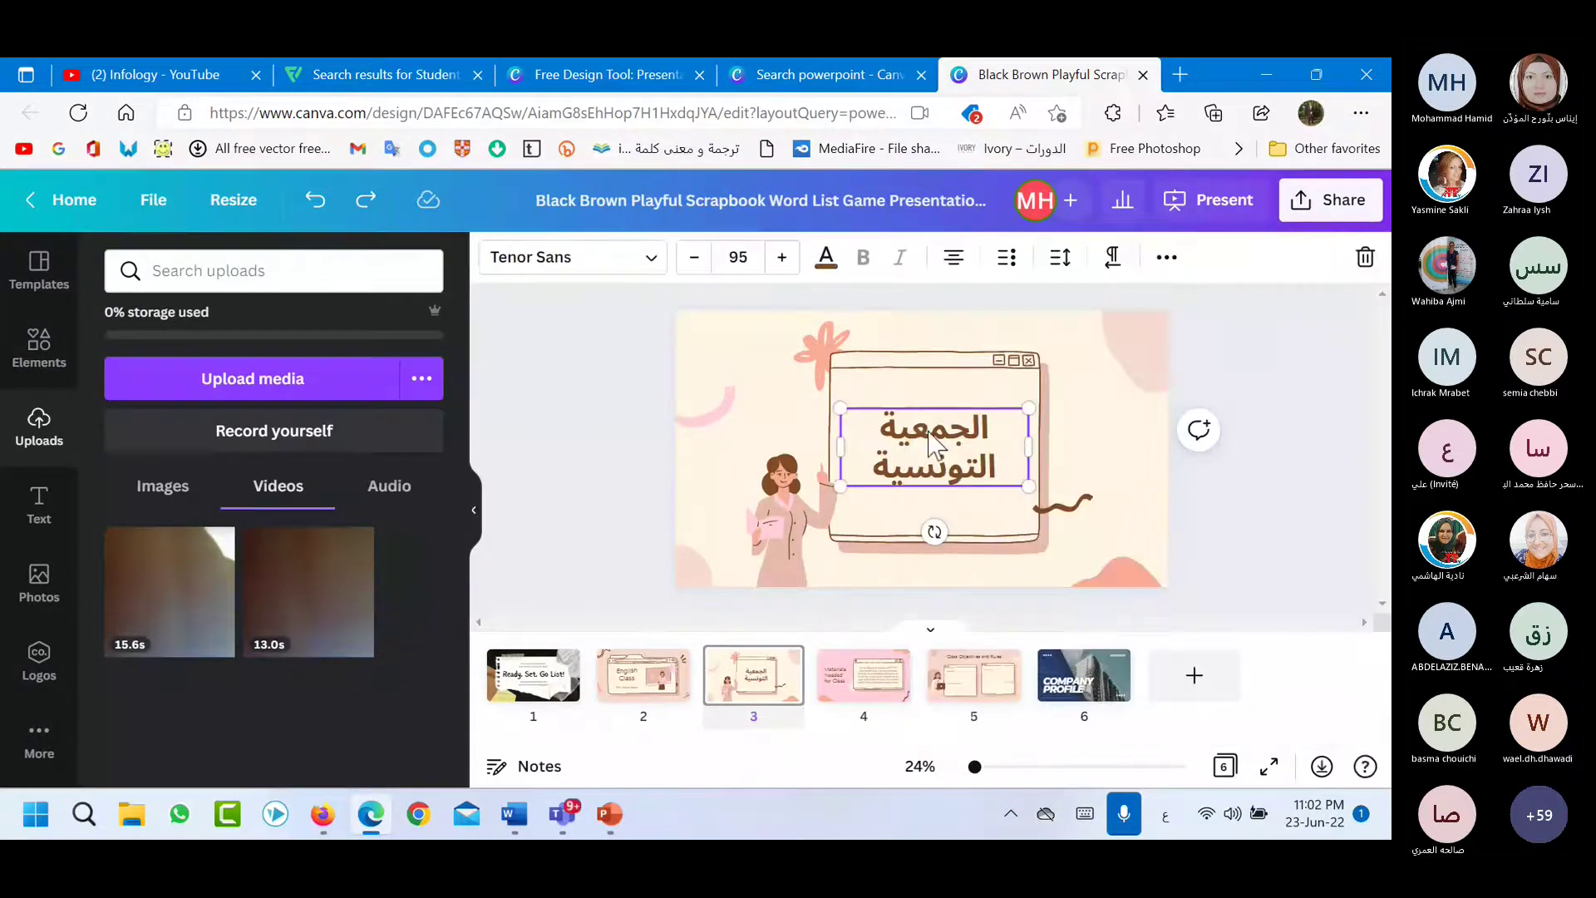
pyautogui.doubleClick(931, 430)
pyautogui.tripleClick(931, 430)
pyautogui.hotkey('alt', 'shift')
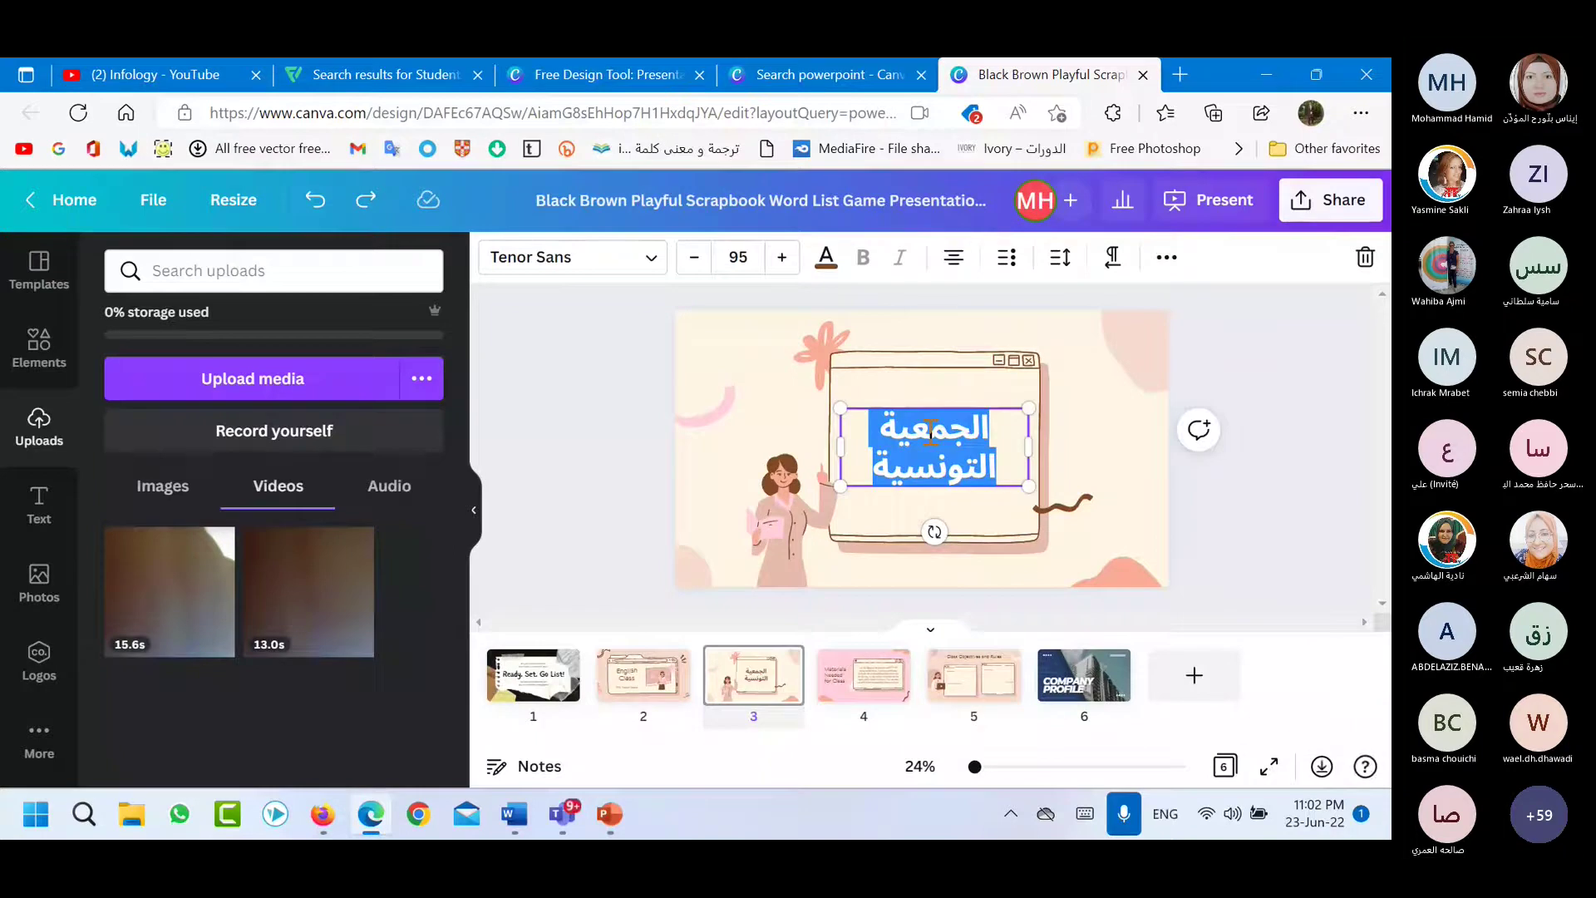
pyautogui.write('canva')
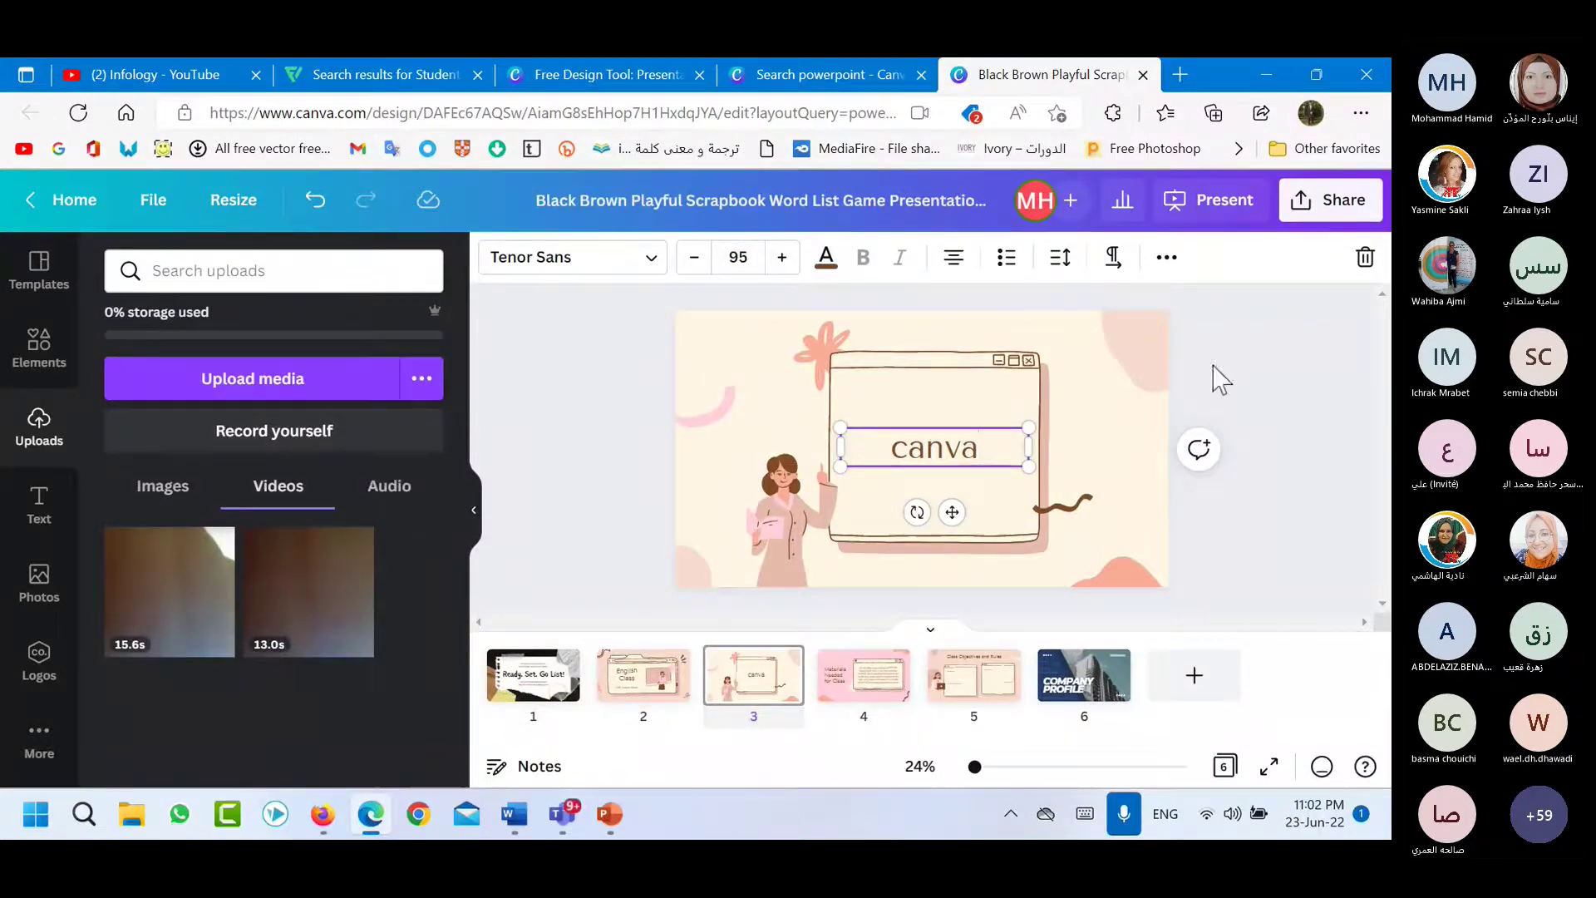
pyautogui.click(1106, 452)
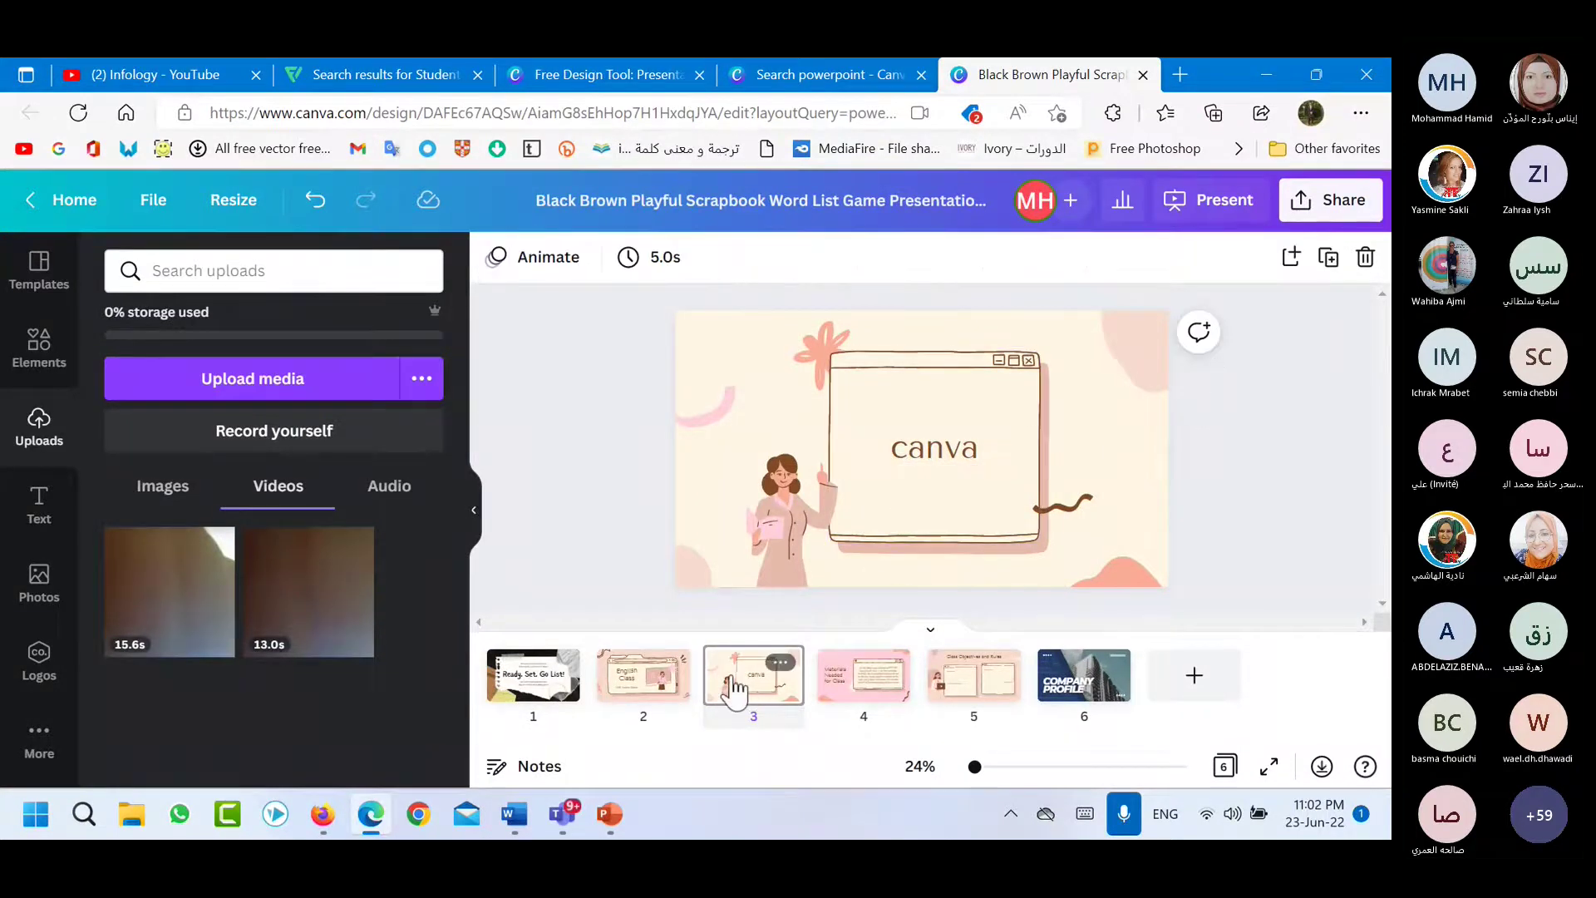
# Download all 6 pages of the design as PDF Standard.
pyautogui.click(1321, 218)
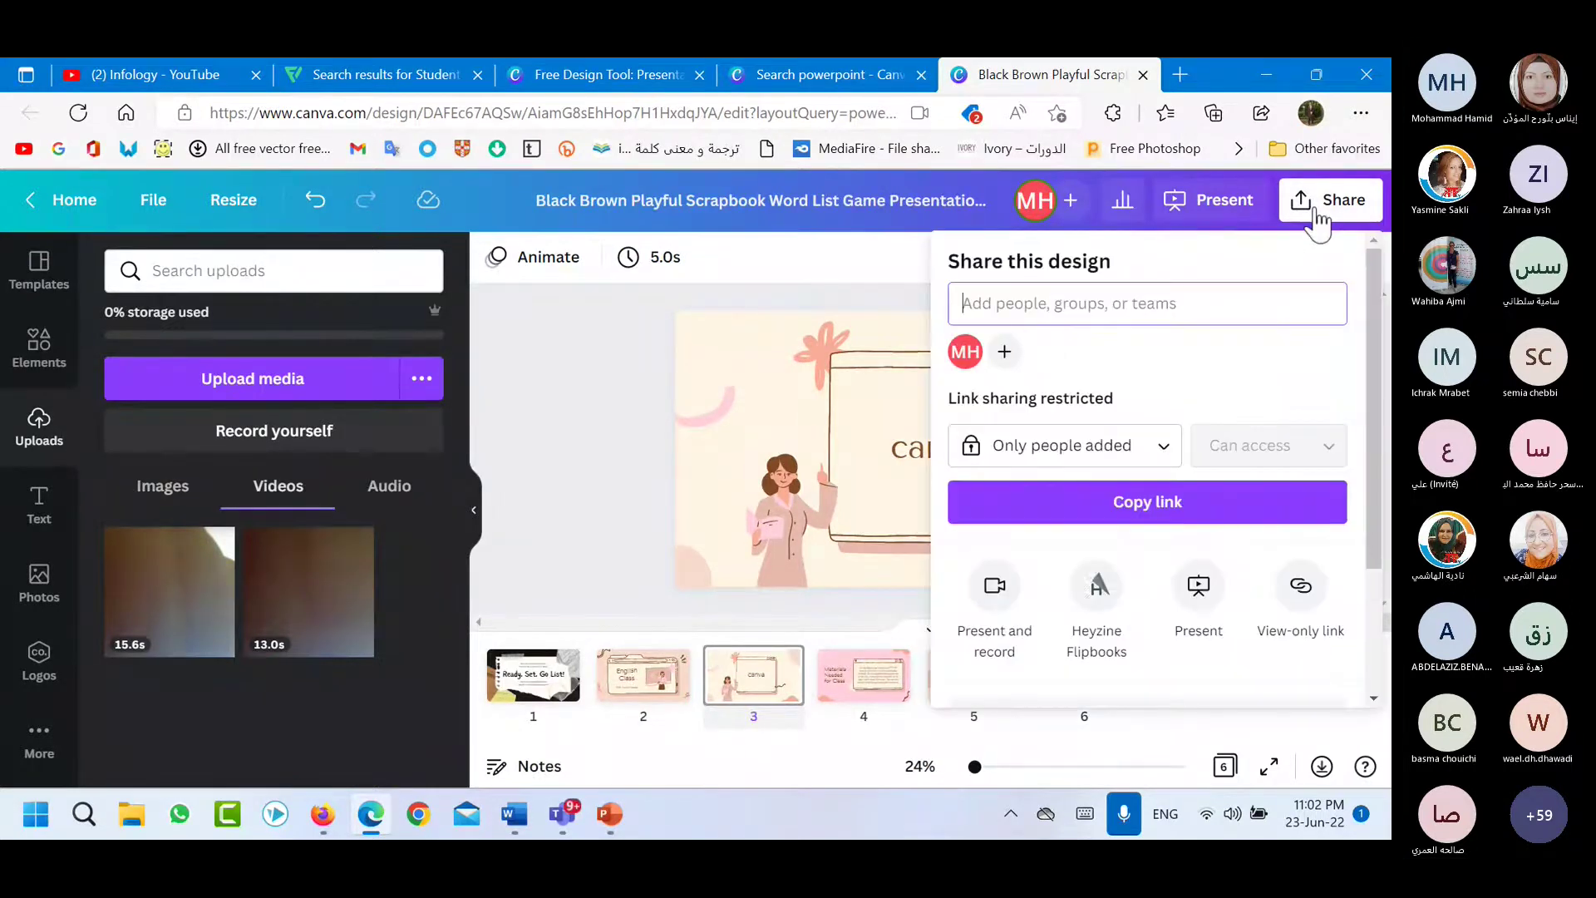
pyautogui.scroll(-2, 1078, 500)
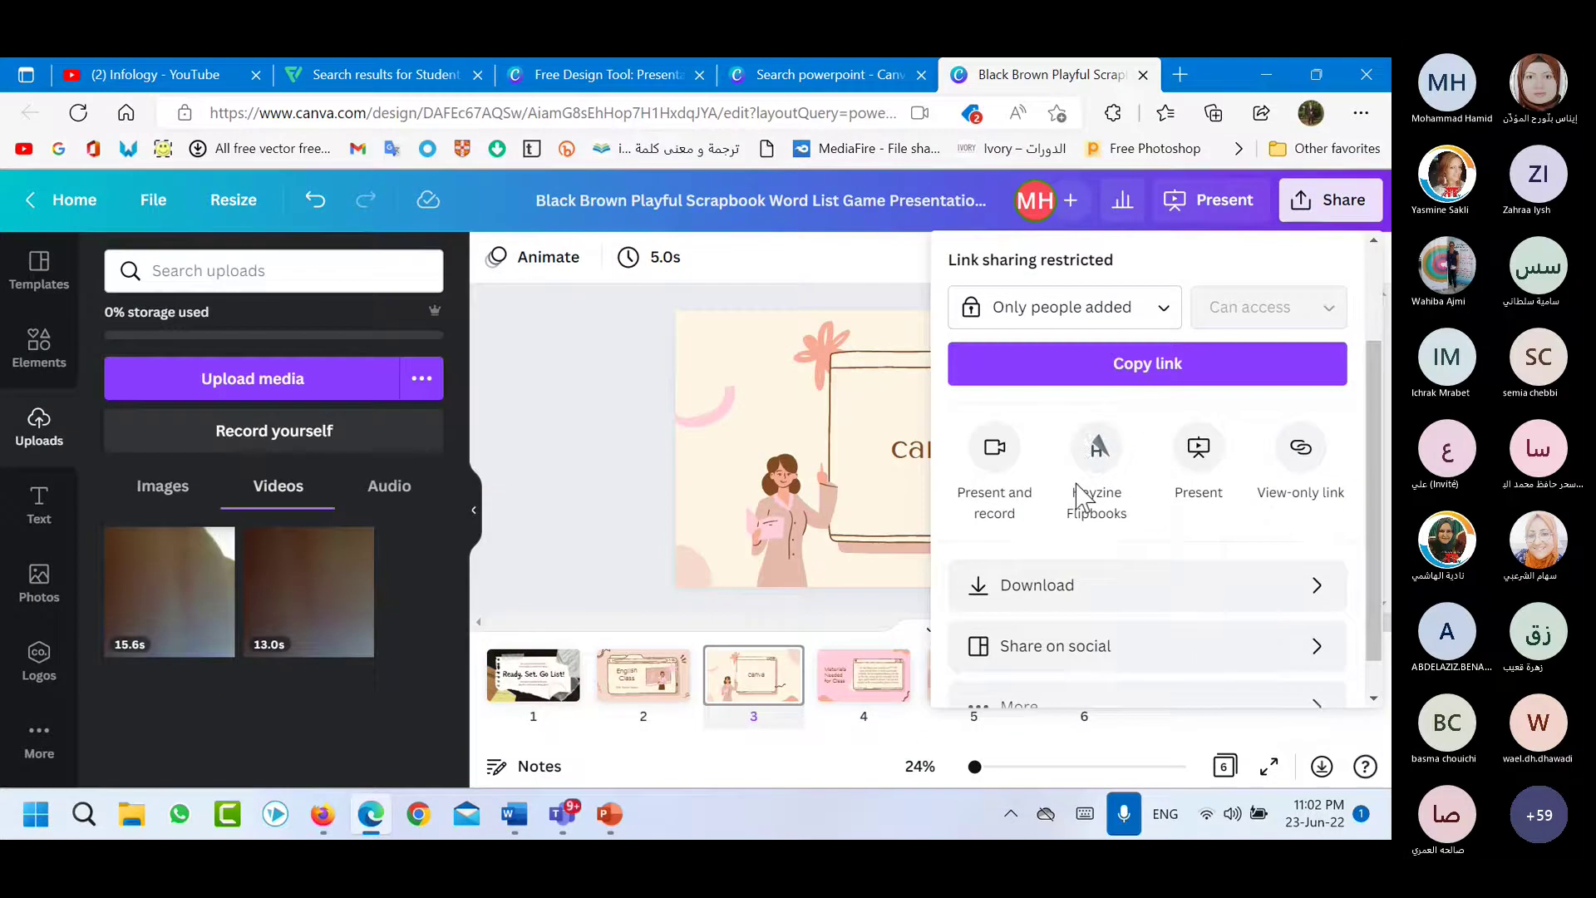
pyautogui.scroll(-1, 1071, 533)
pyautogui.click(1064, 551)
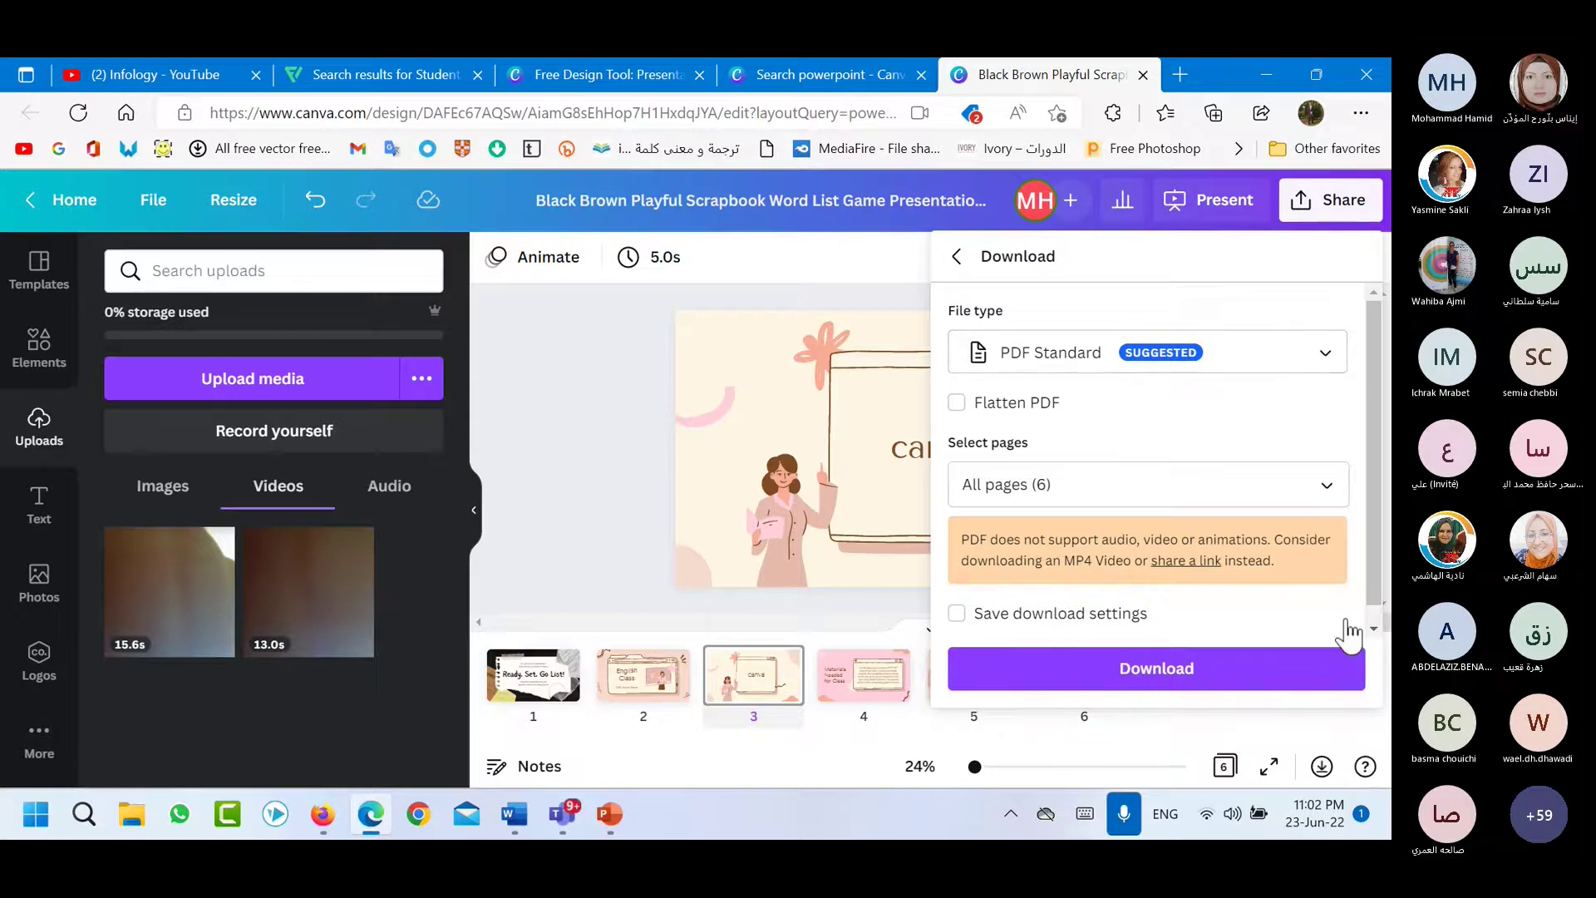
pyautogui.click(1056, 360)
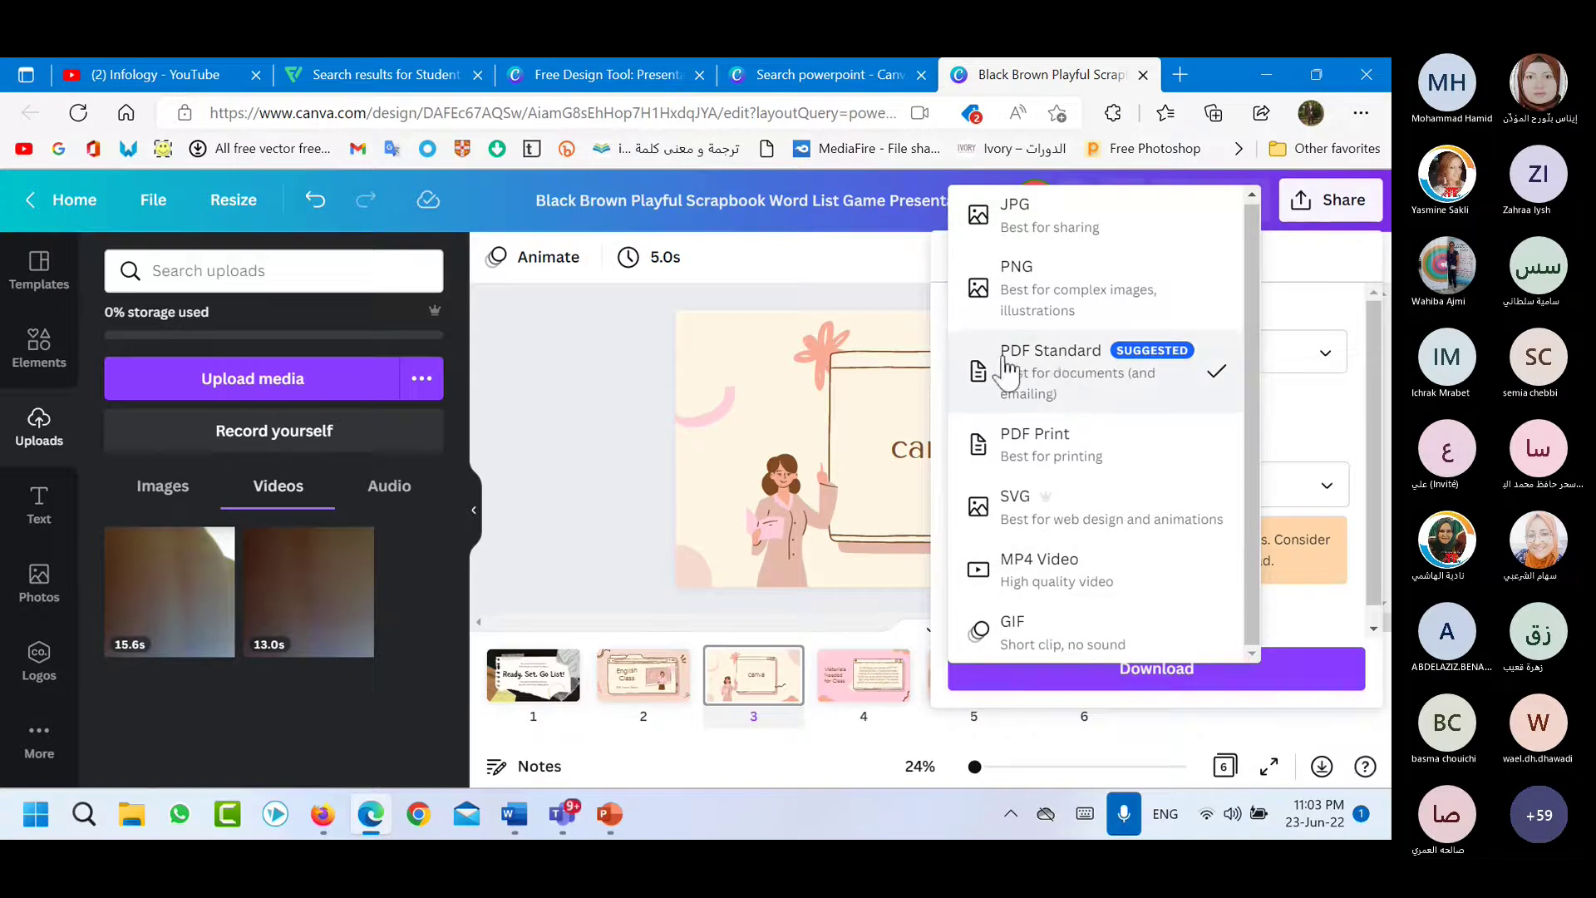
pyautogui.click(1045, 372)
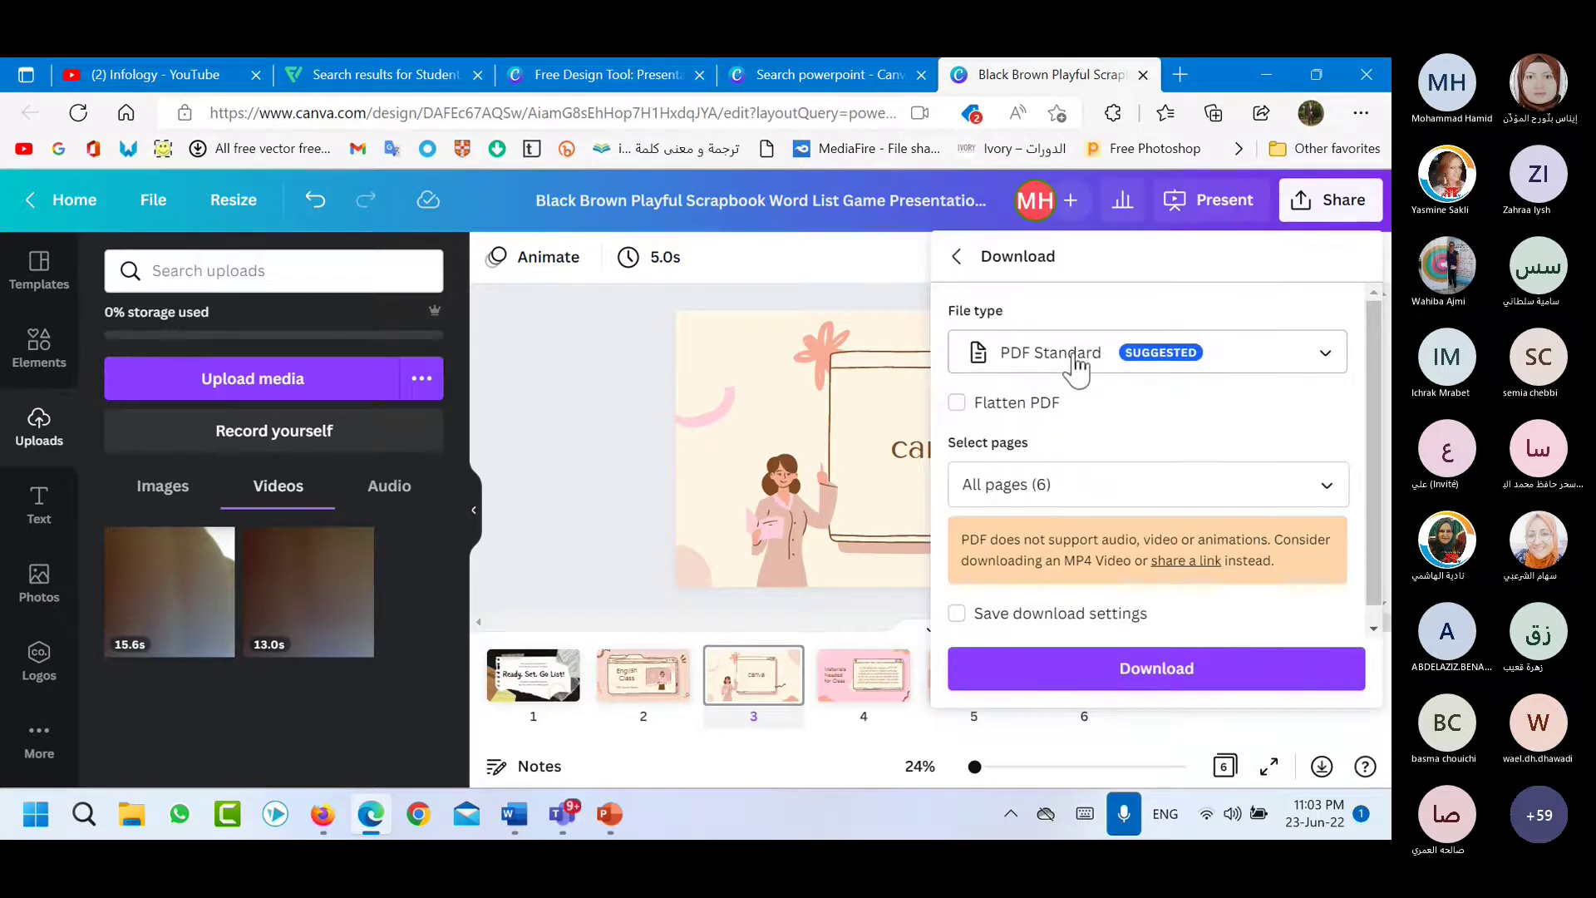
pyautogui.click(1158, 675)
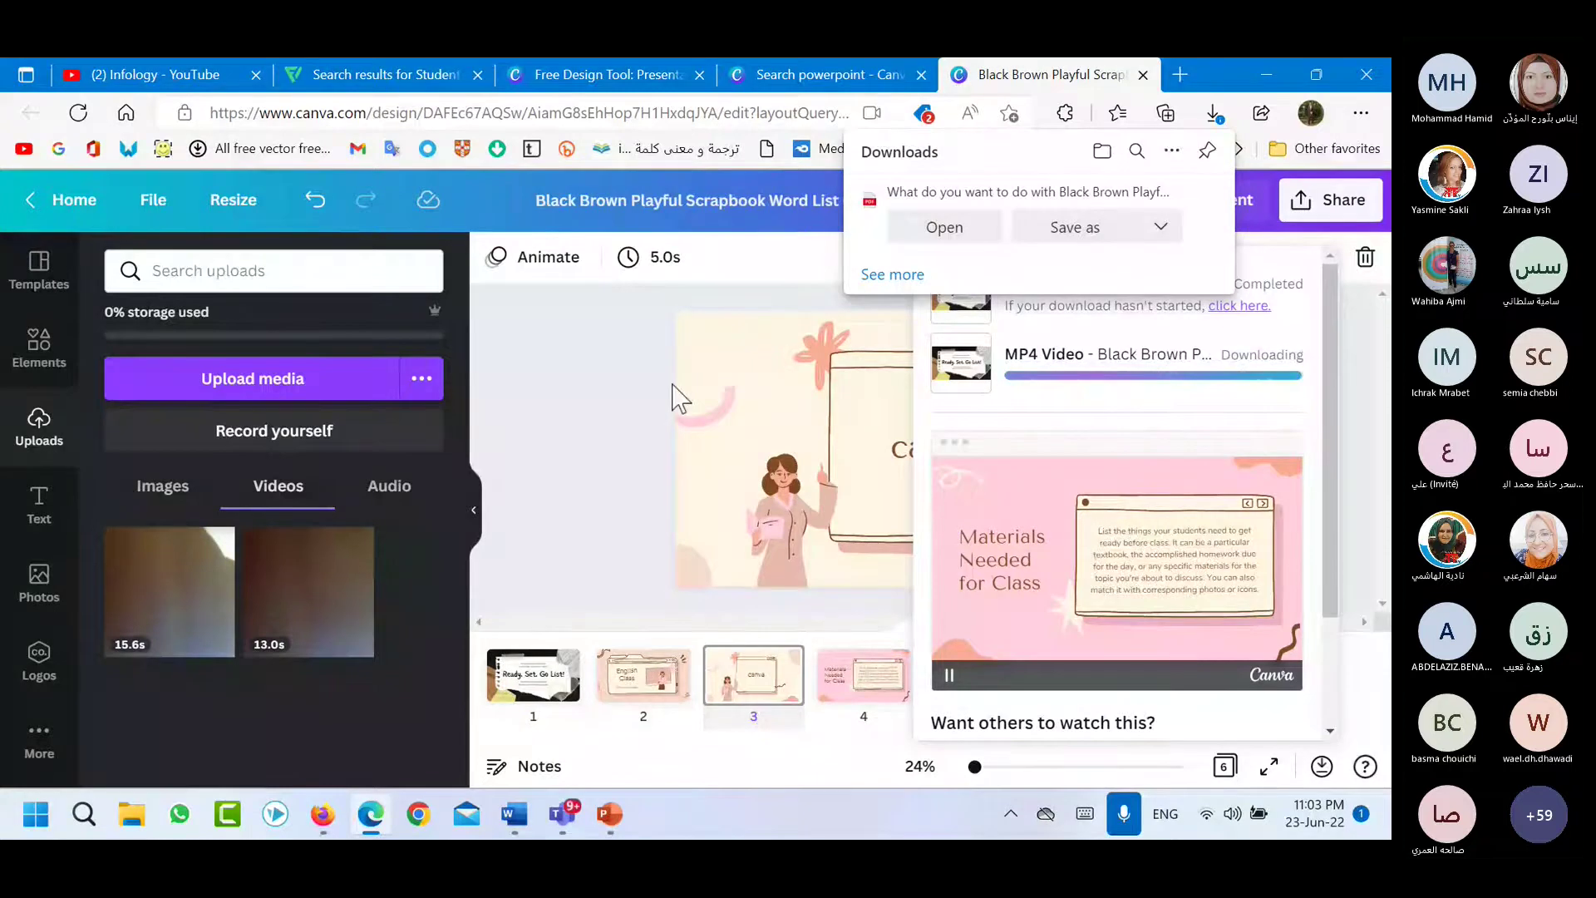
# Save the downloaded PDF as 11 in the Project folder and dismiss the downloads list.
pyautogui.write('11')
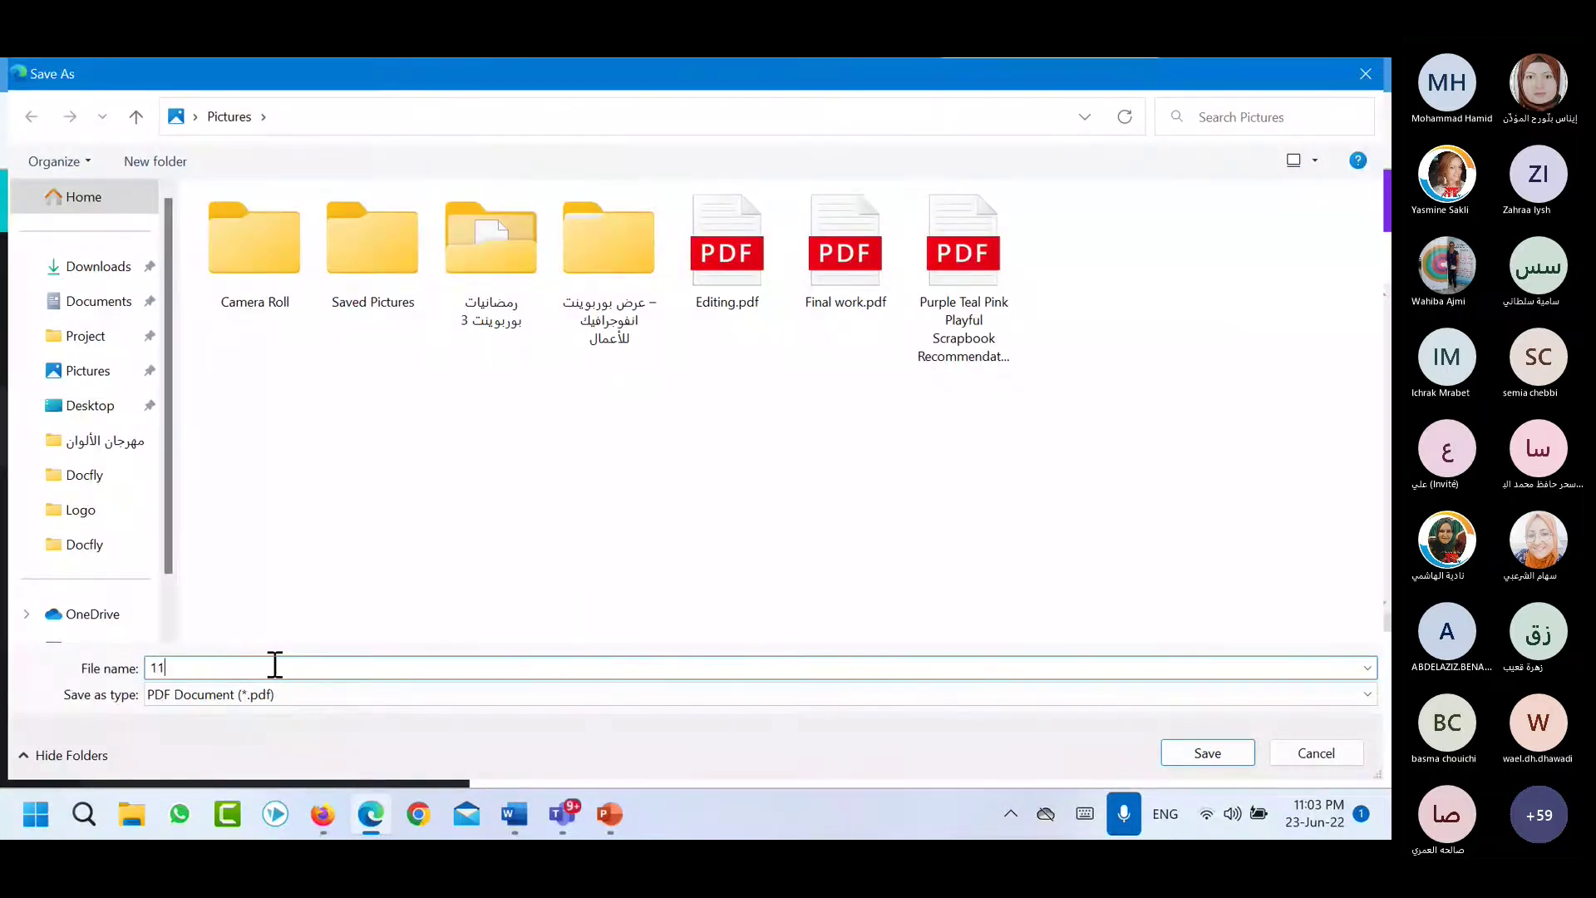
pyautogui.click(86, 336)
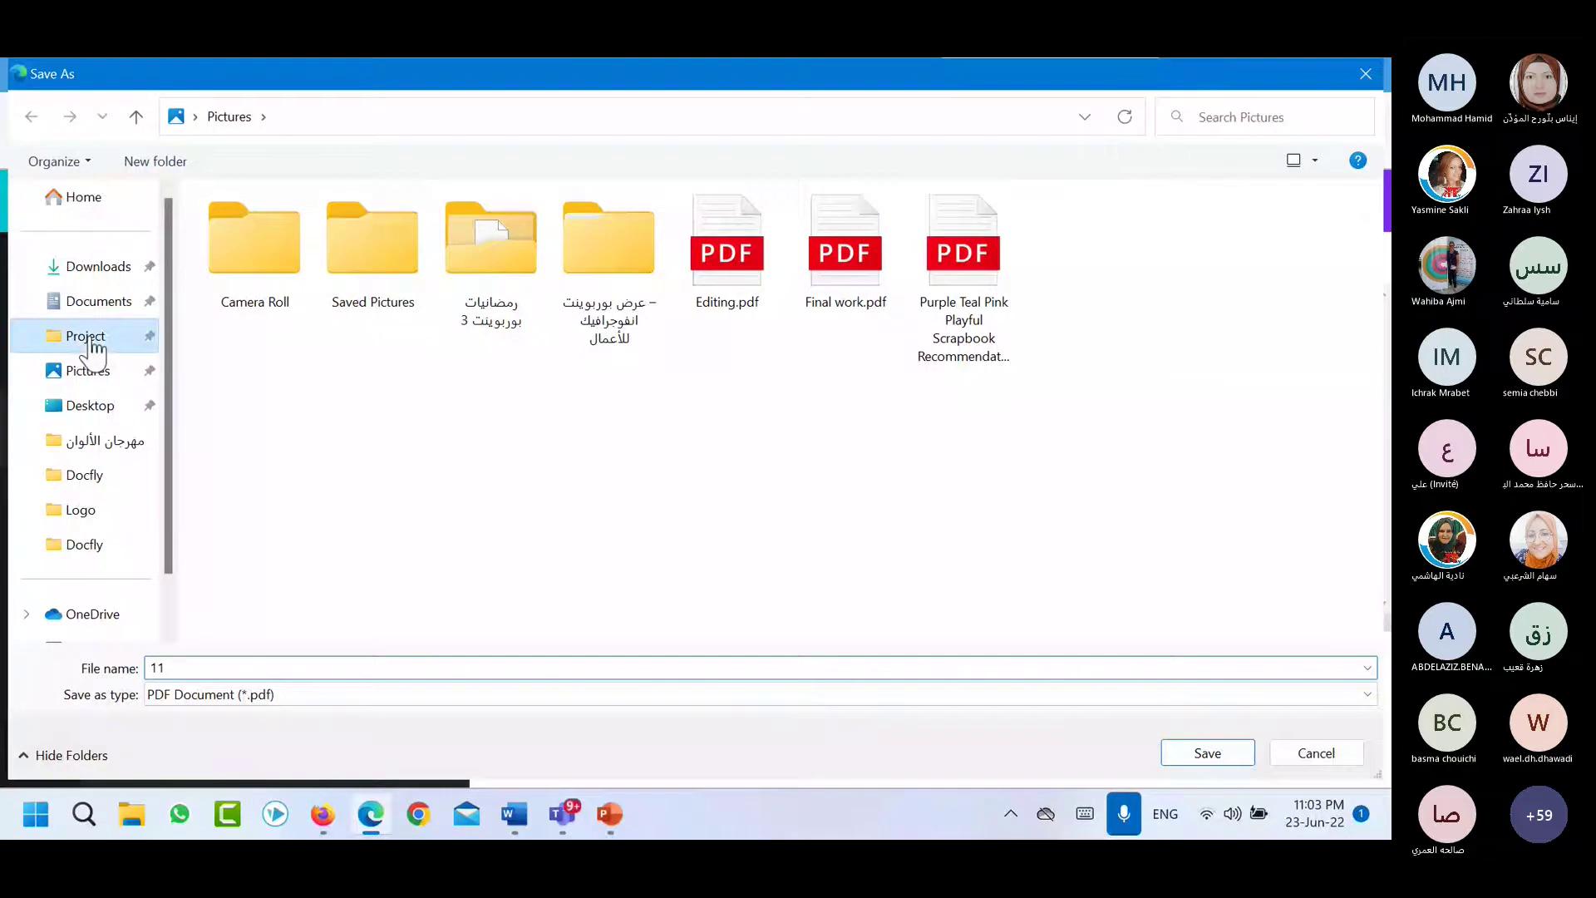
pyautogui.click(1191, 755)
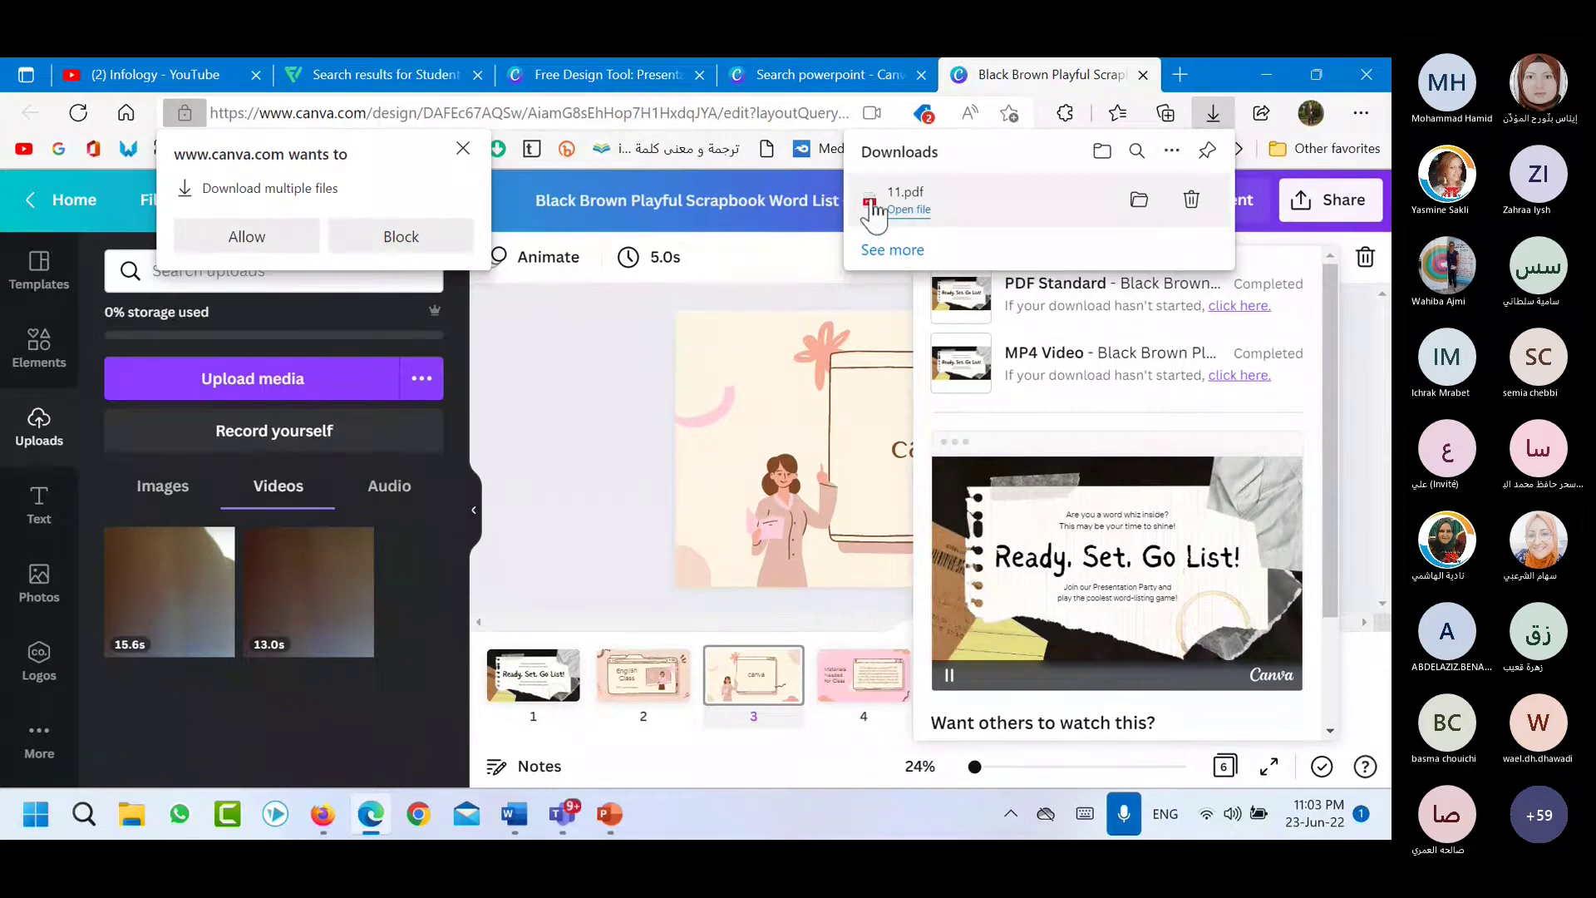
pyautogui.click(829, 247)
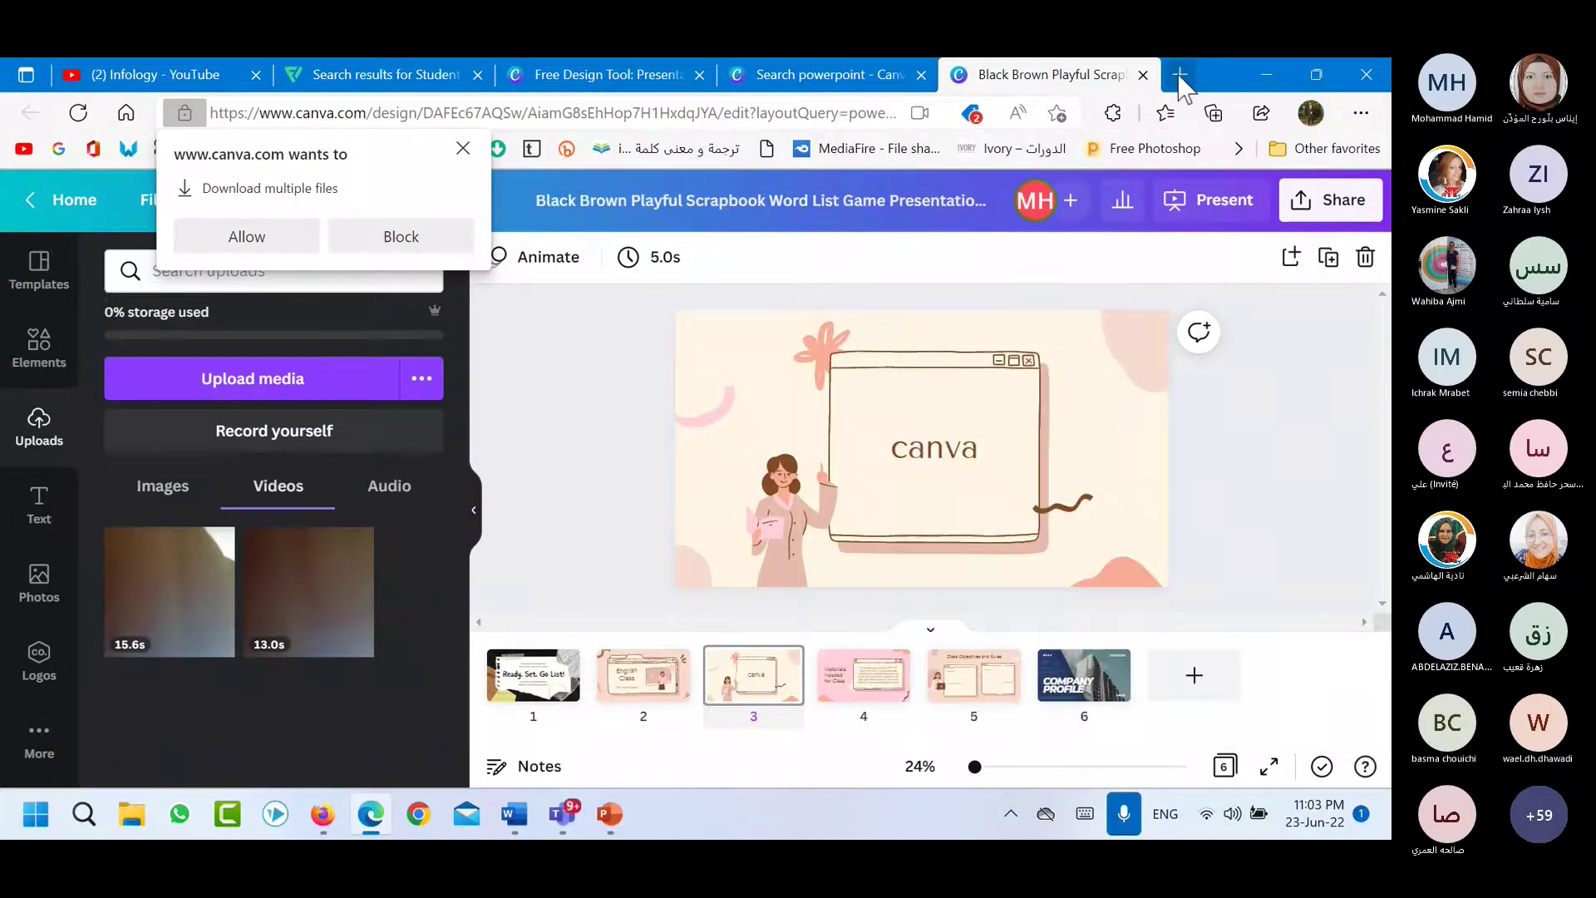
# Search Google for "i love pdf" in a new tab, open the iLovePDF site and look over its PDF tools.
pyautogui.click(1180, 74)
pyautogui.click(65, 145)
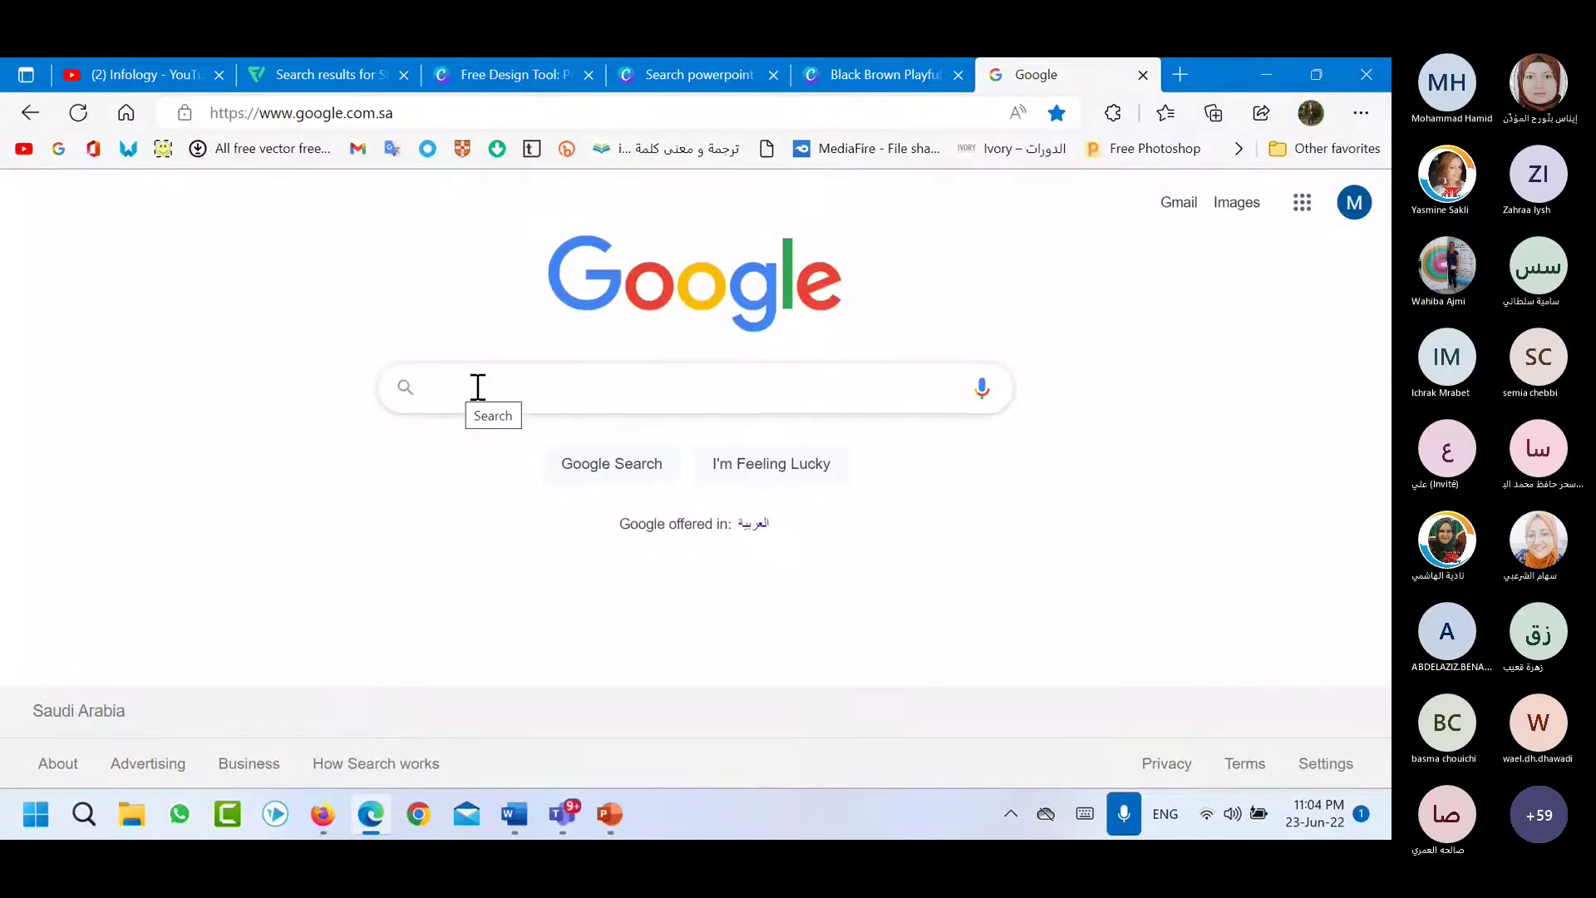
pyautogui.write('i love')
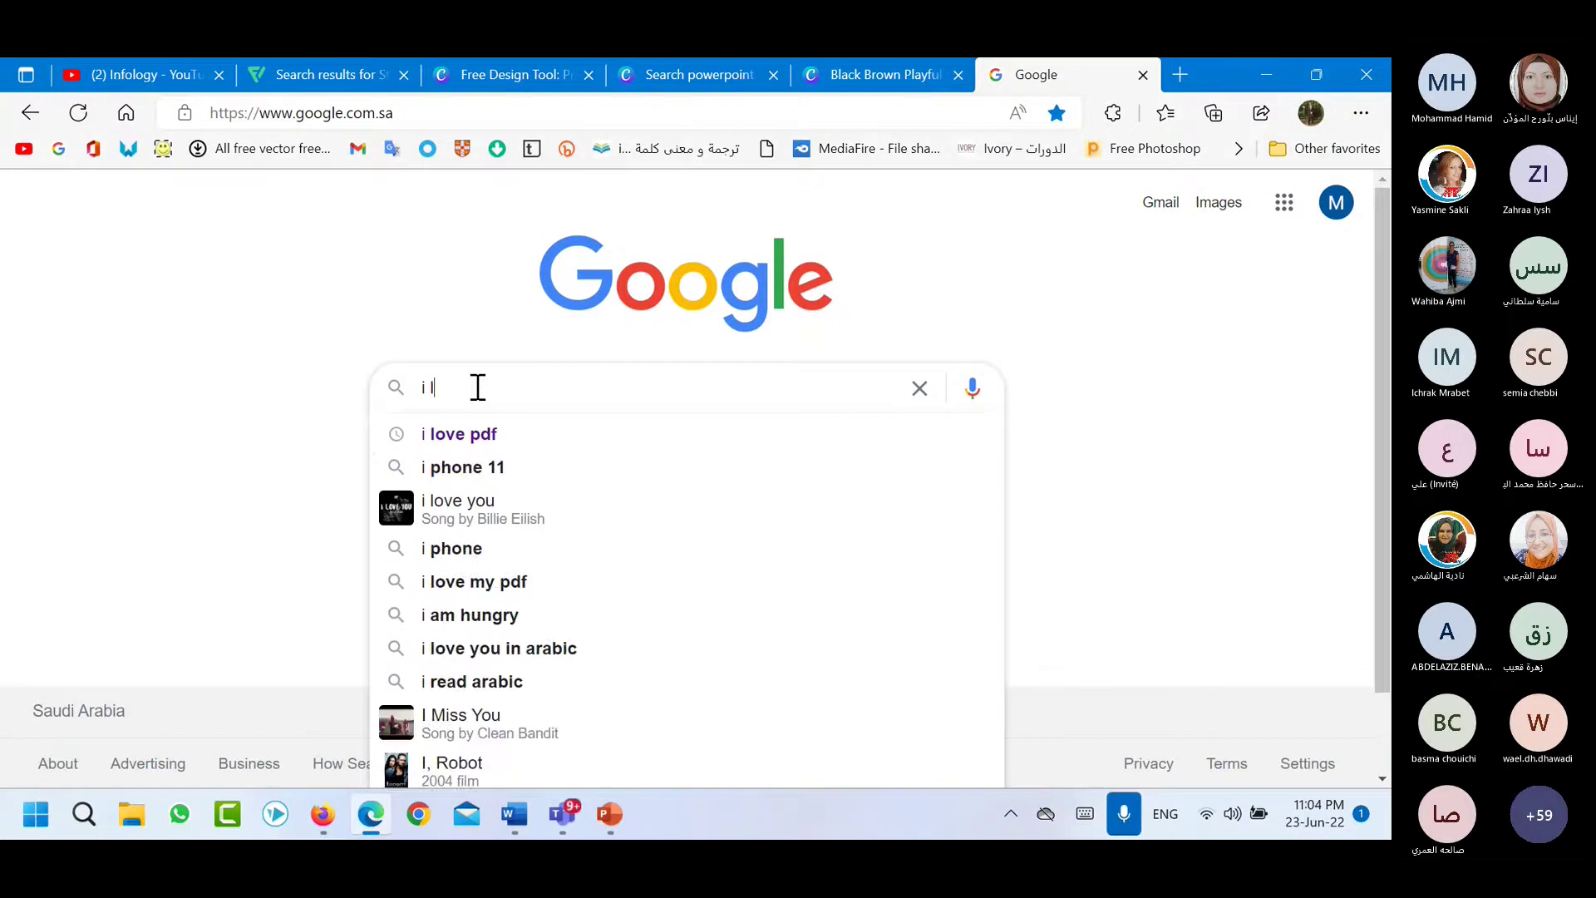
pyautogui.write('pdf')
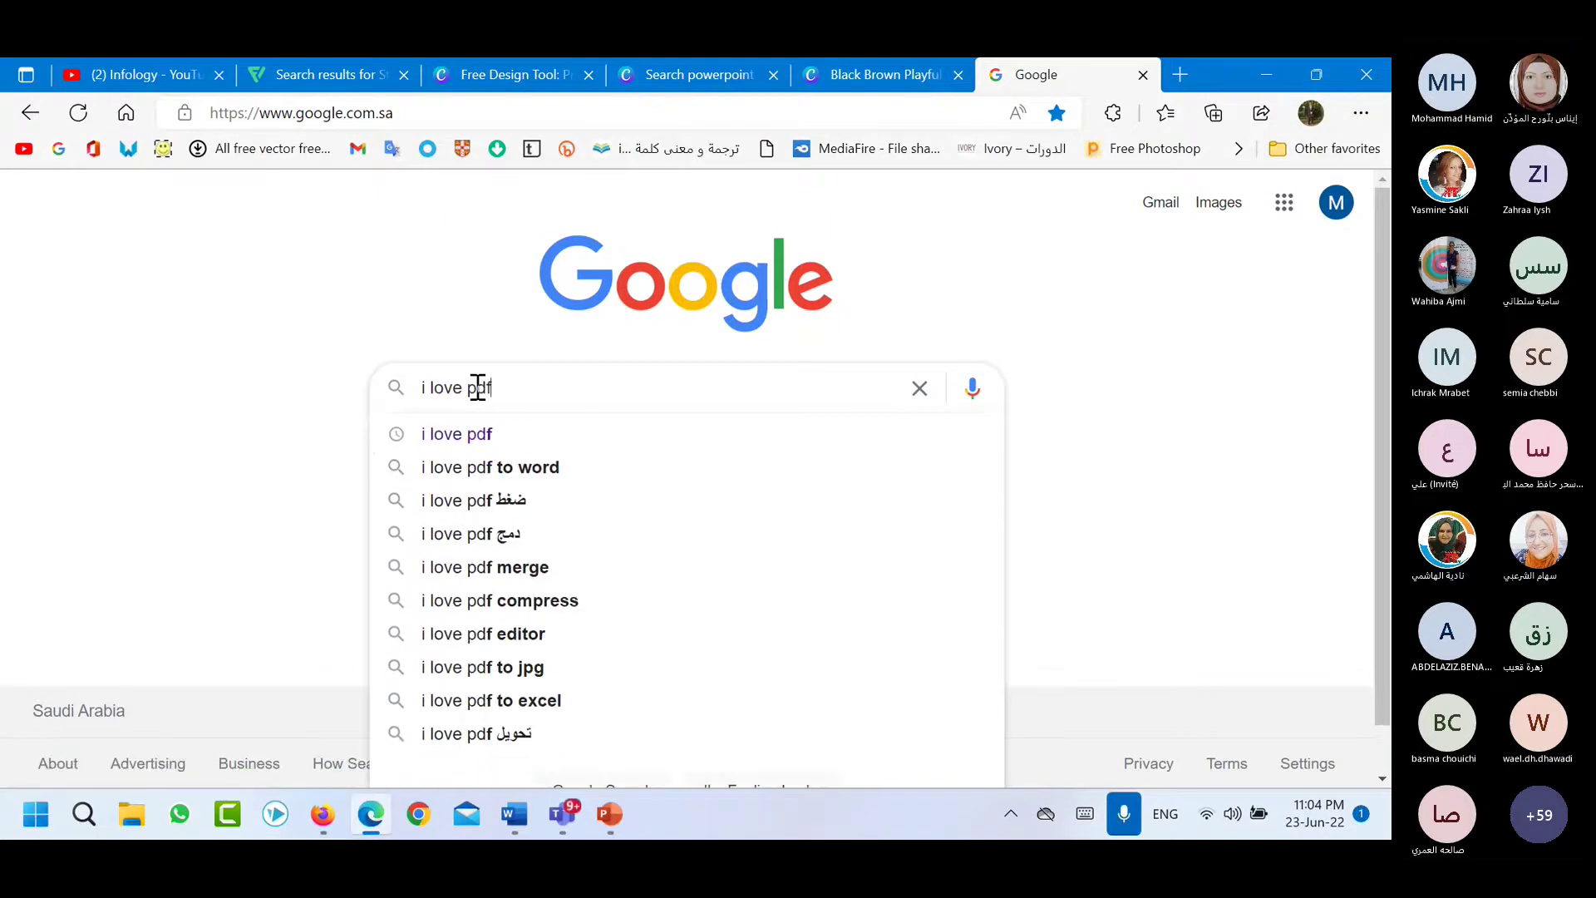
pyautogui.press('Return')
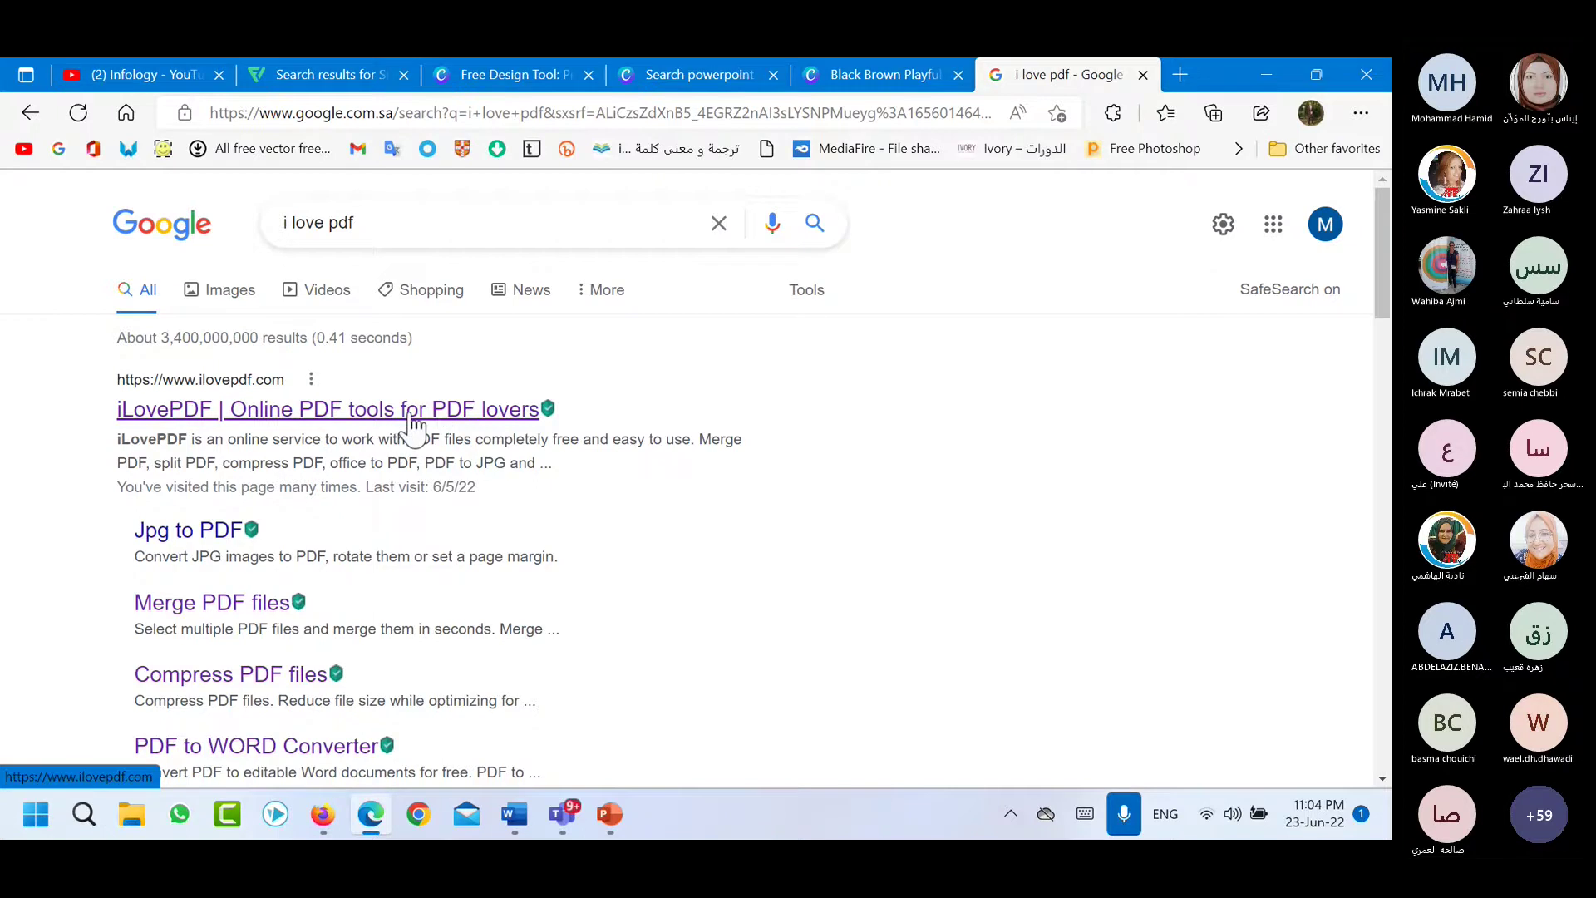
pyautogui.click(291, 413)
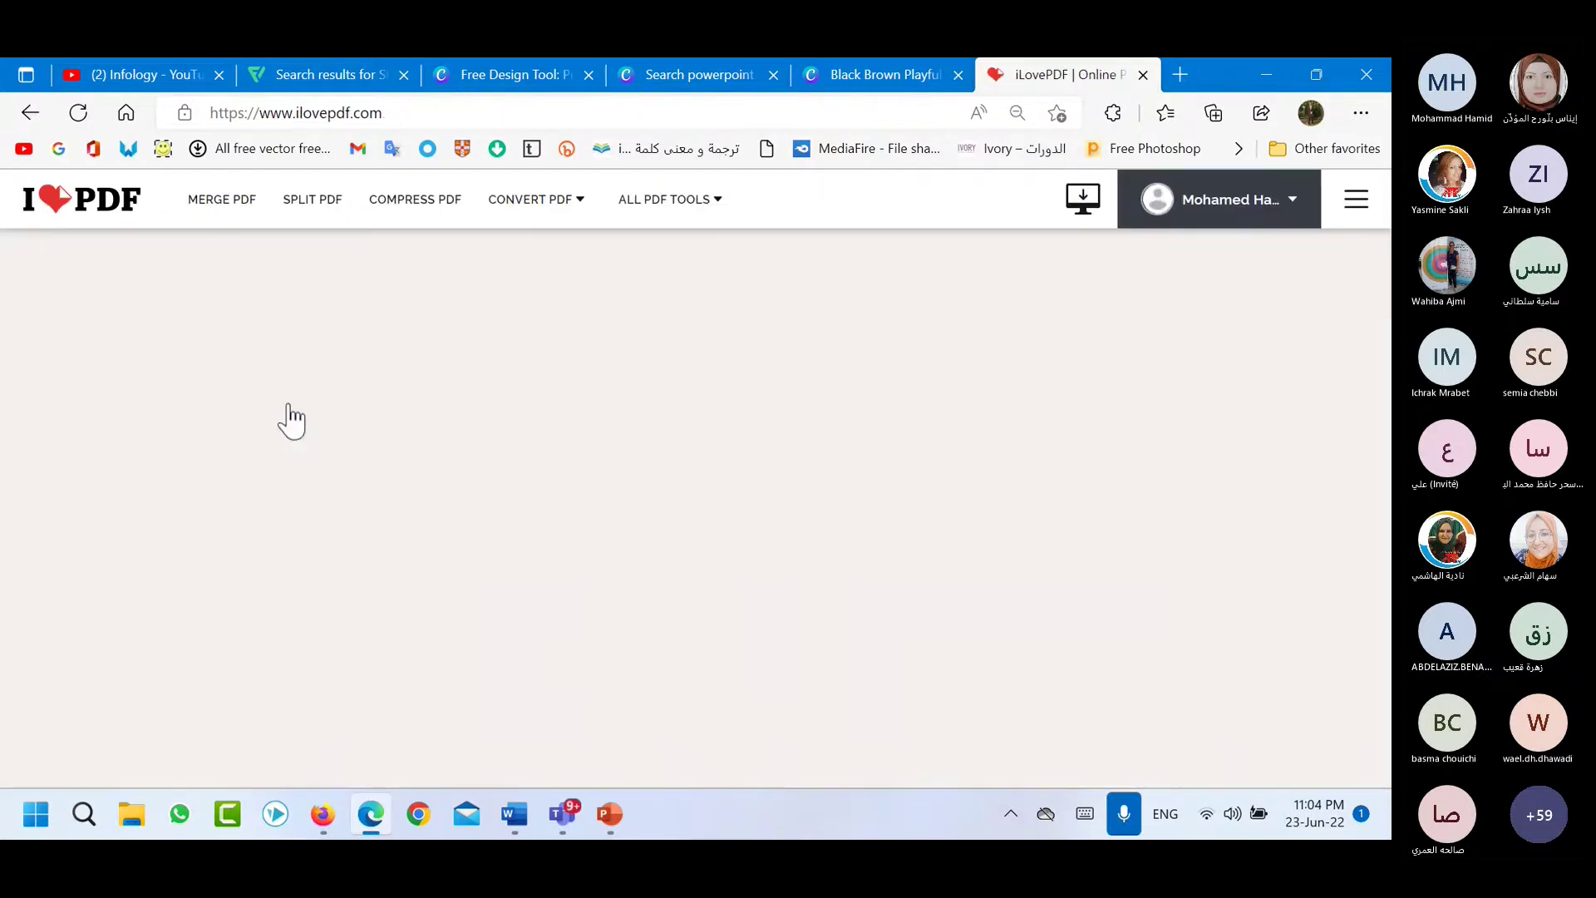
pyautogui.scroll(-6, 460, 503)
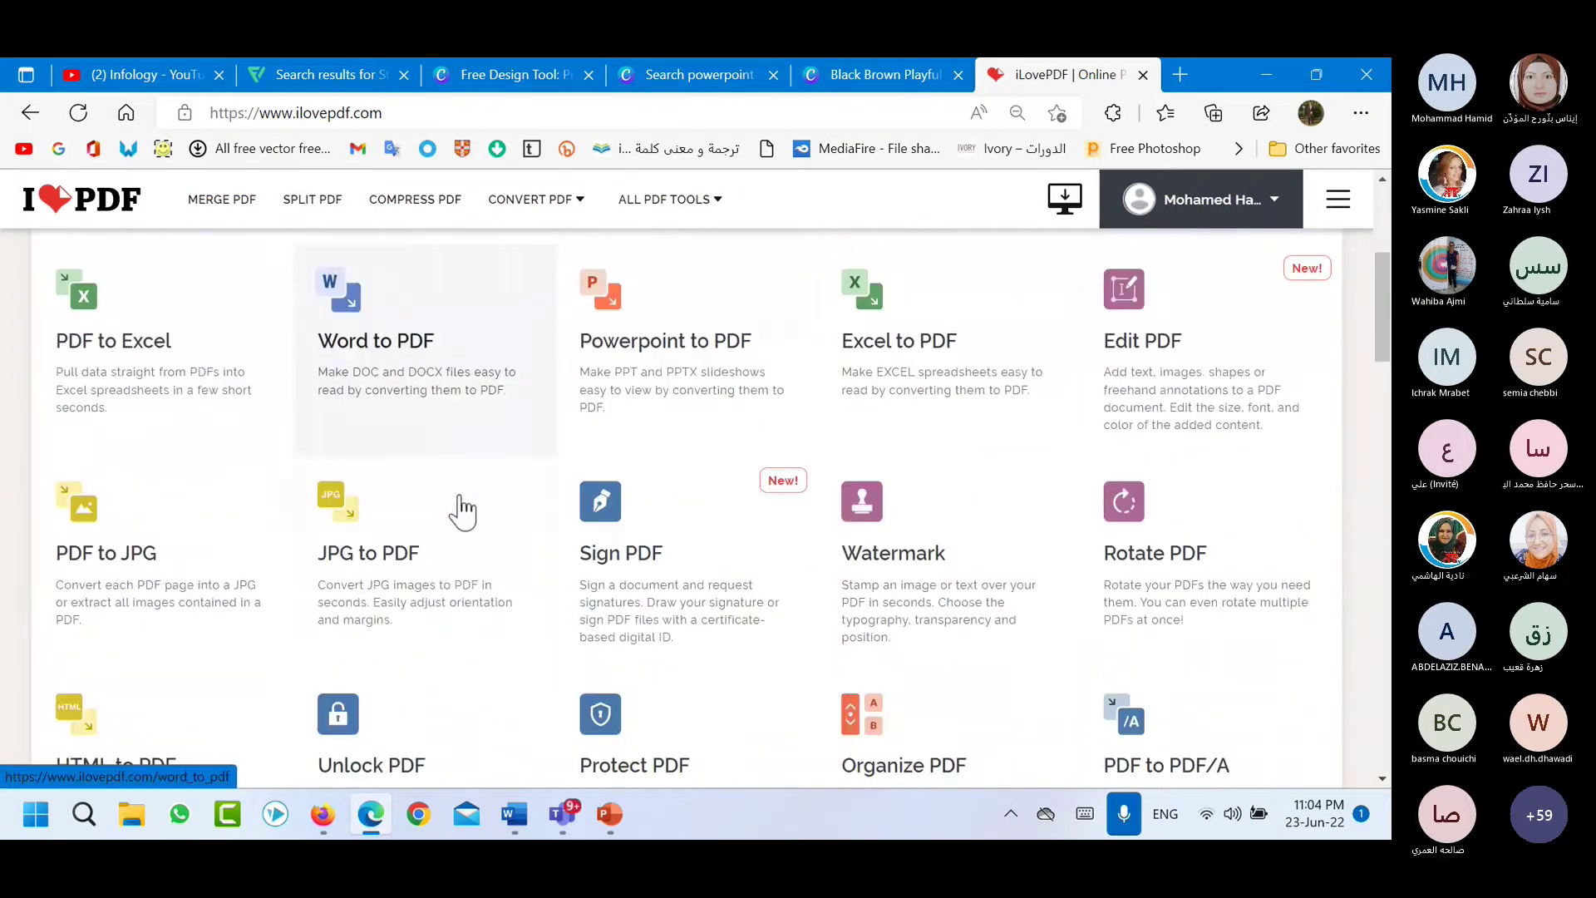
pyautogui.scroll(4, 463, 517)
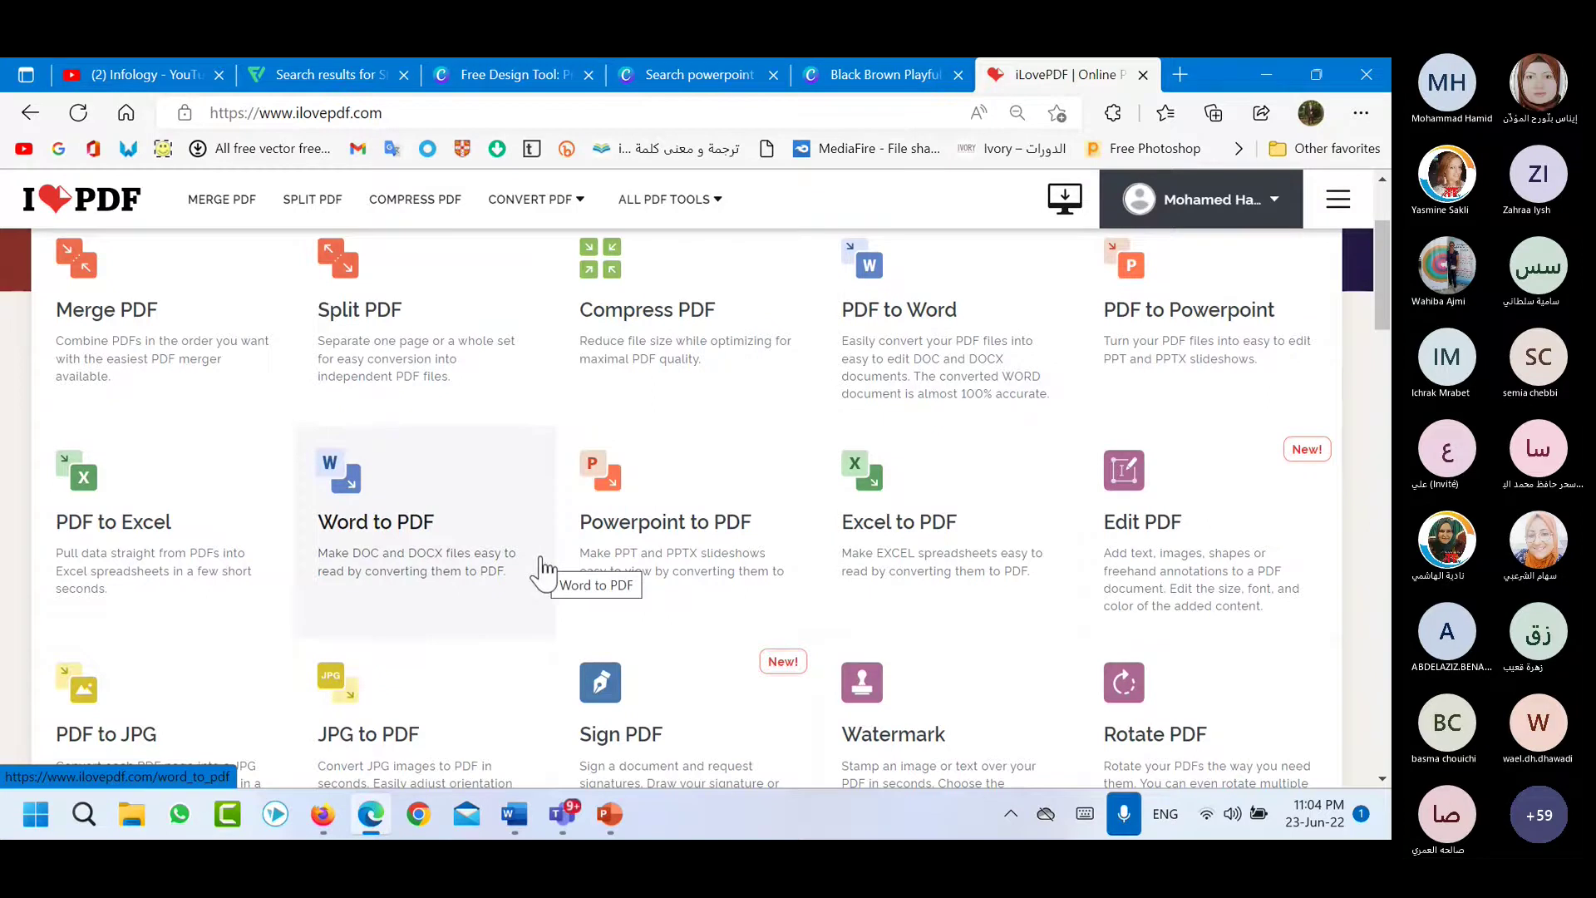
pyautogui.scroll(-3, 542, 572)
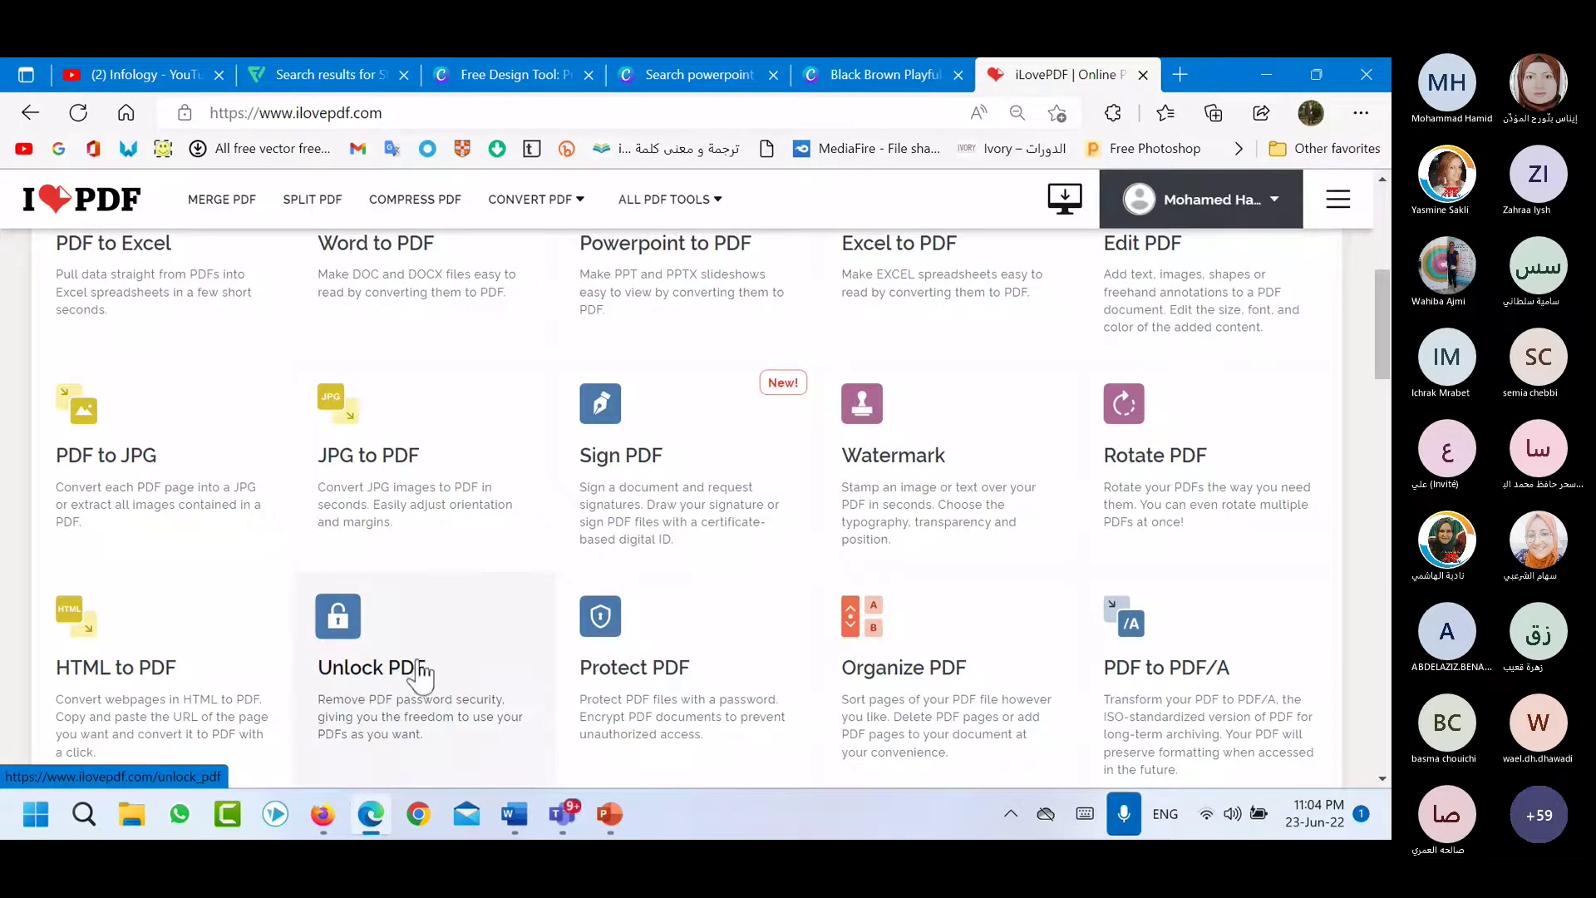
pyautogui.scroll(5, 441, 690)
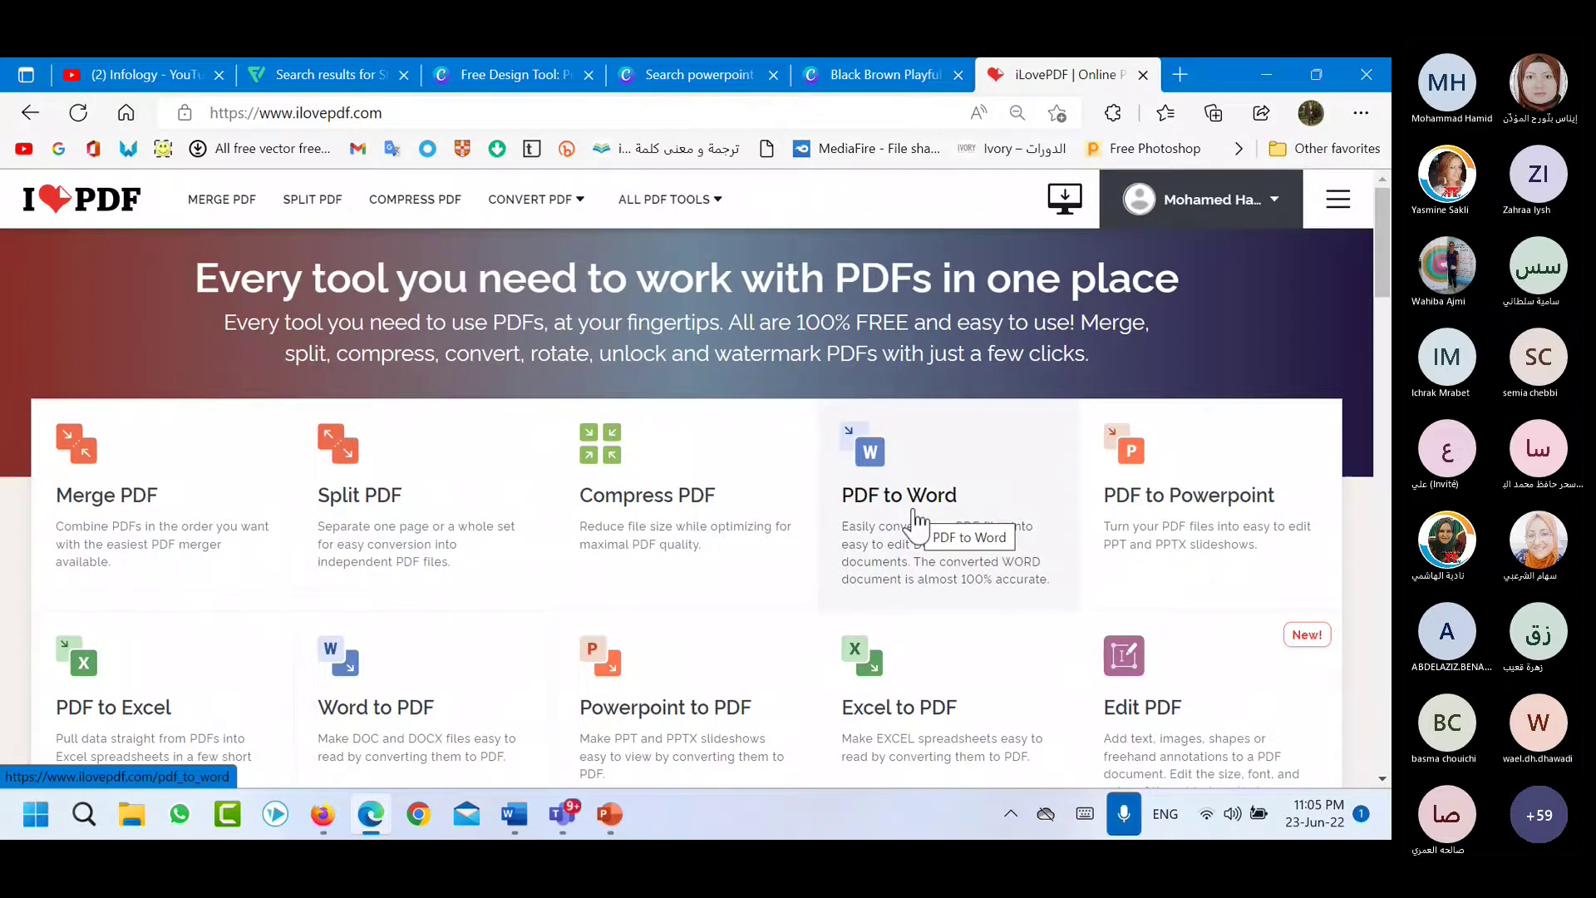
# Sort the Infology YouTube channel's uploads by most popular and open the video on converting Arabic PDF to Word.
pyautogui.click(124, 75)
pyautogui.scroll(6, 524, 345)
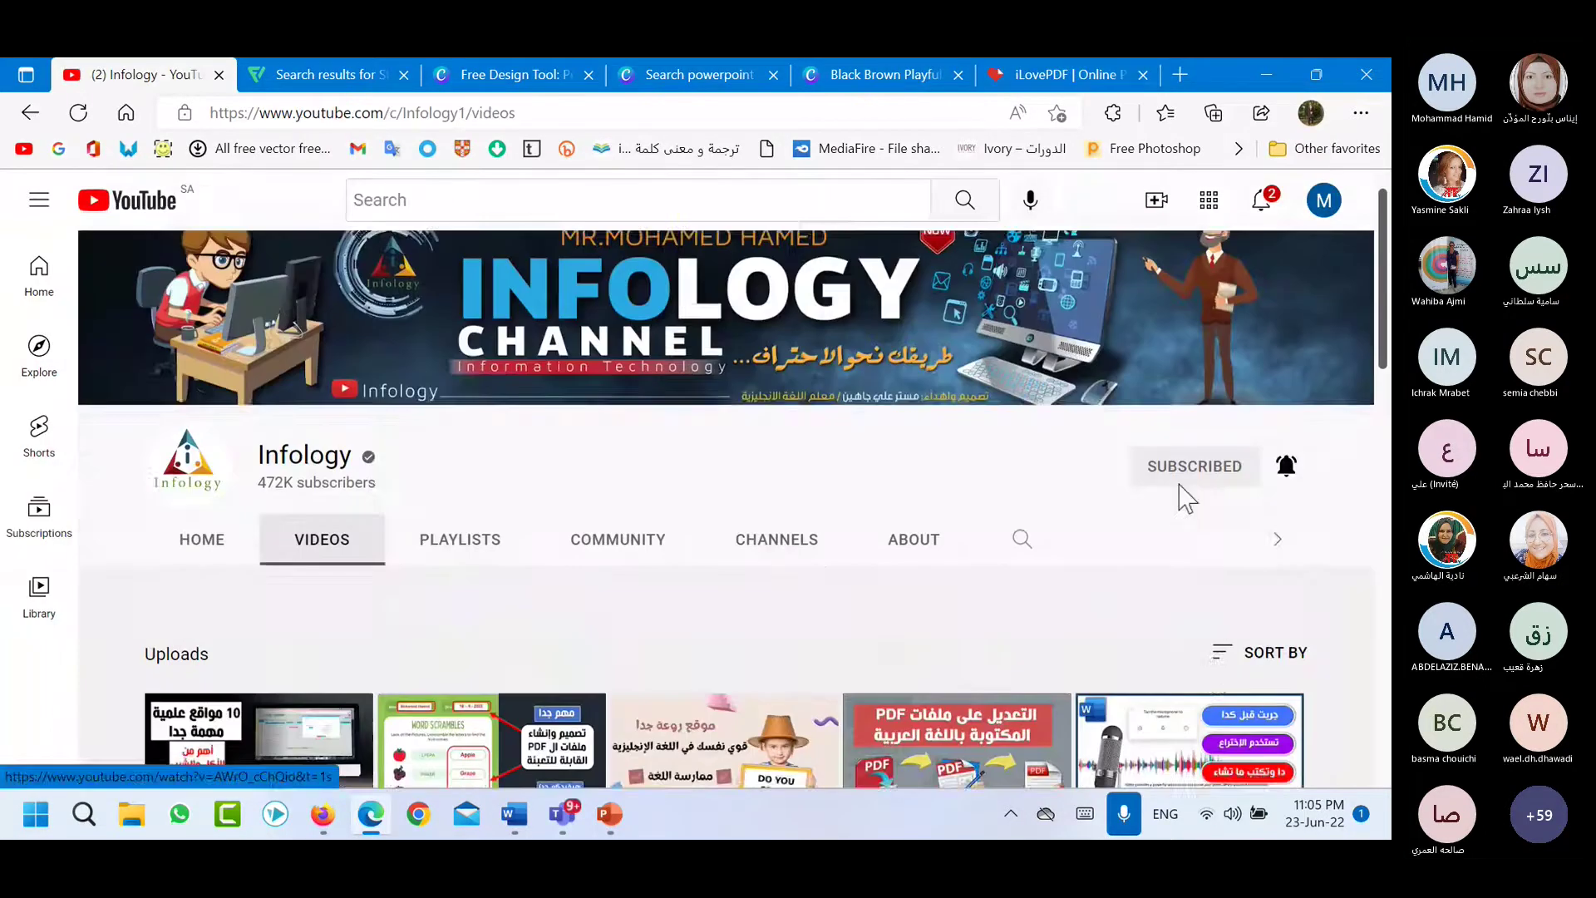
pyautogui.click(1260, 664)
pyautogui.click(1222, 499)
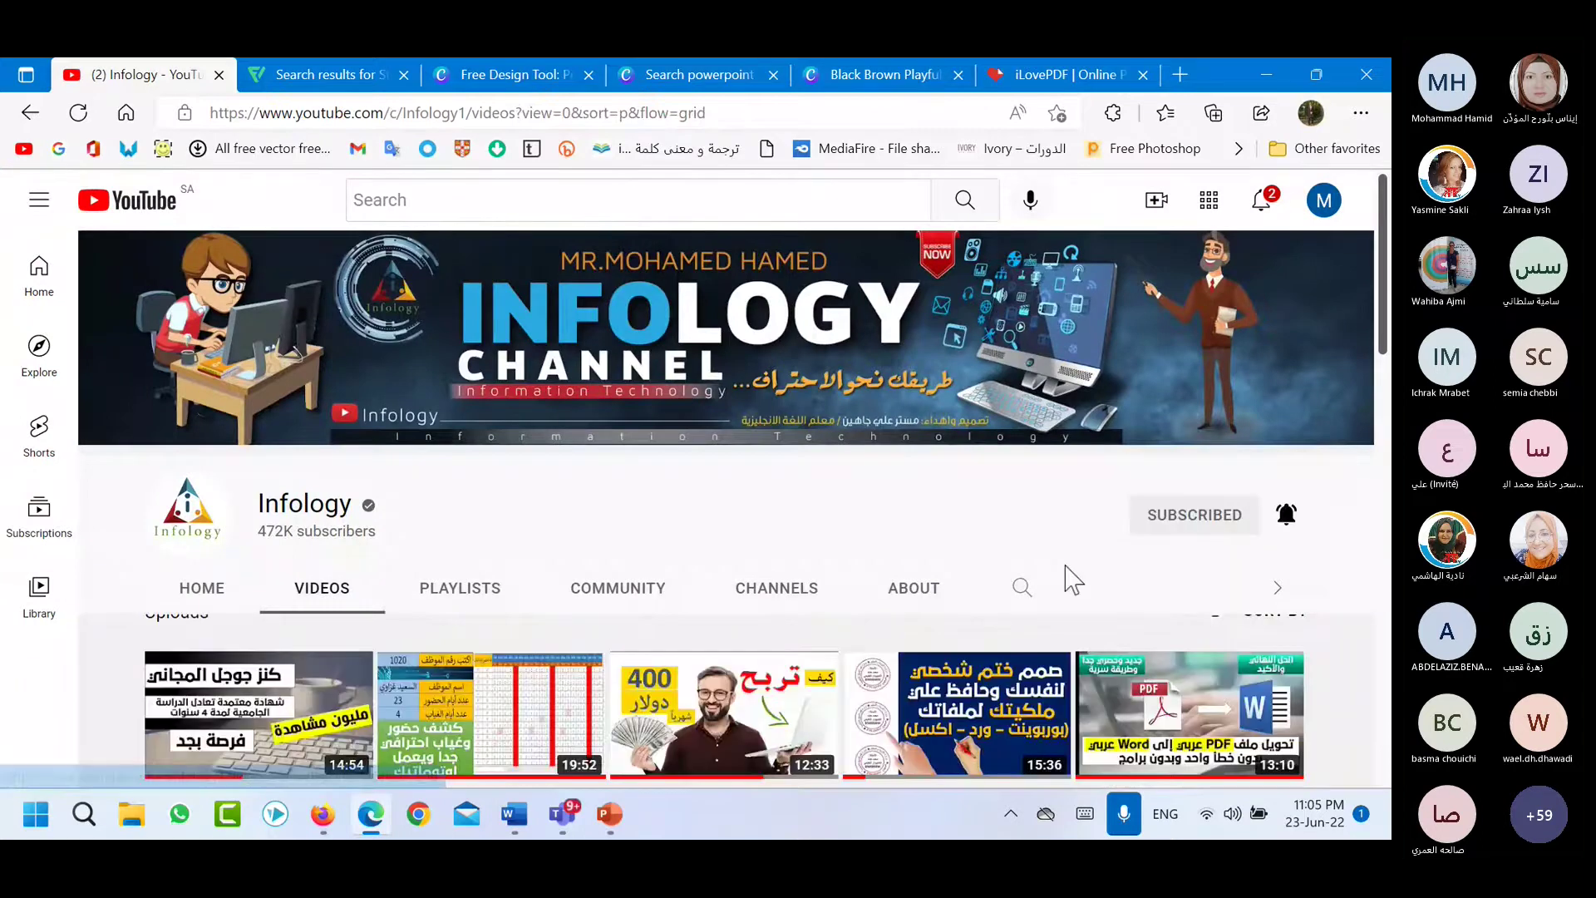
pyautogui.scroll(-3, 1081, 615)
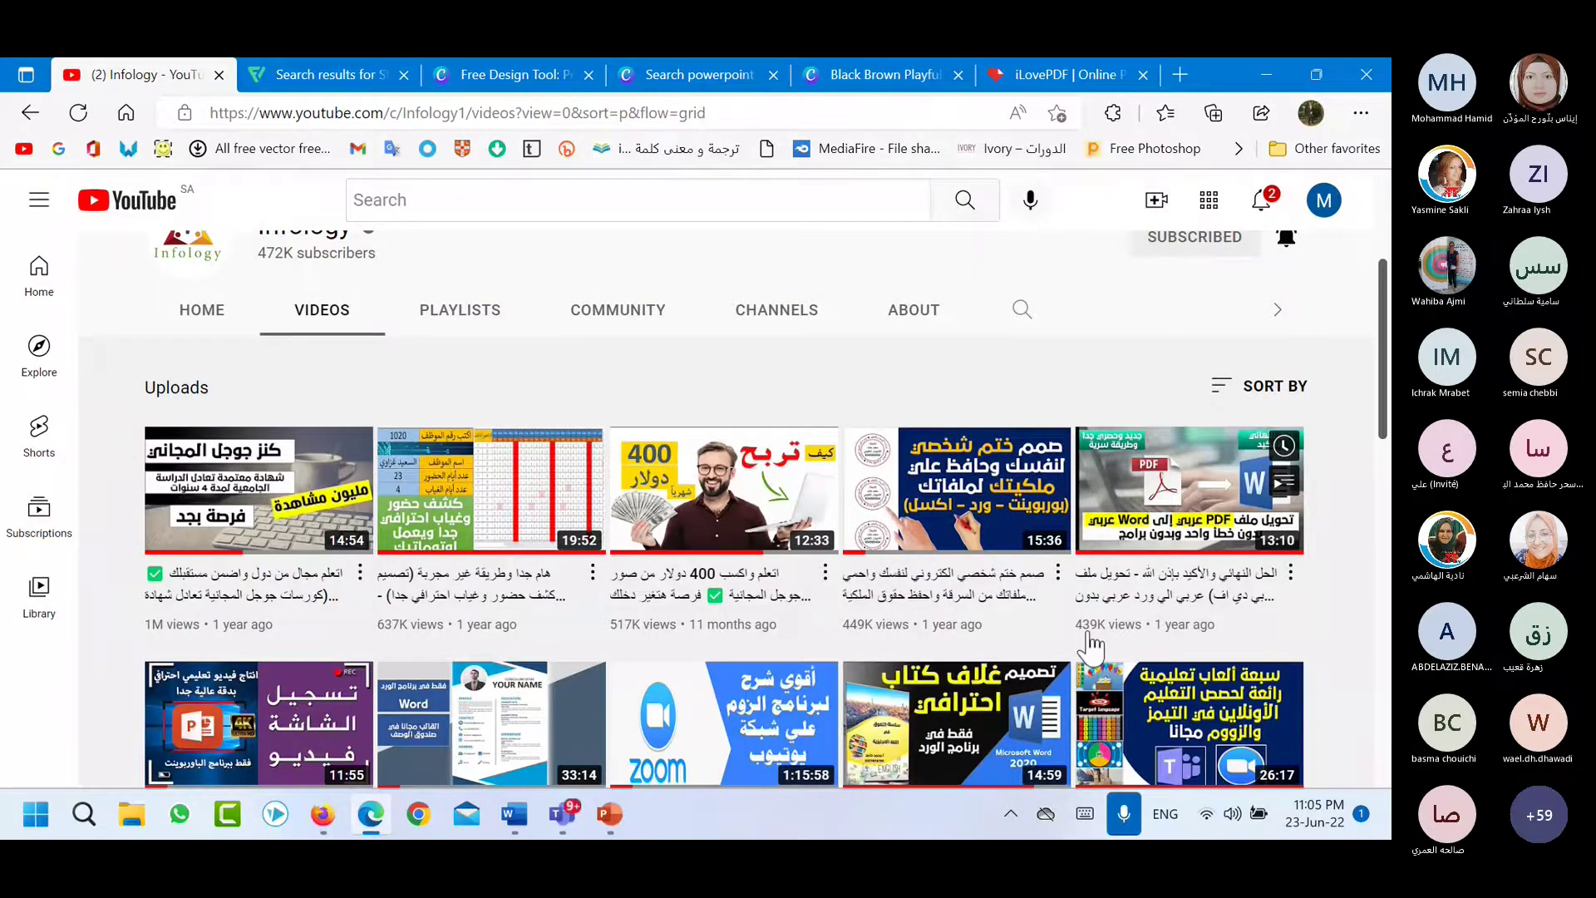
pyautogui.moveTo(1097, 642)
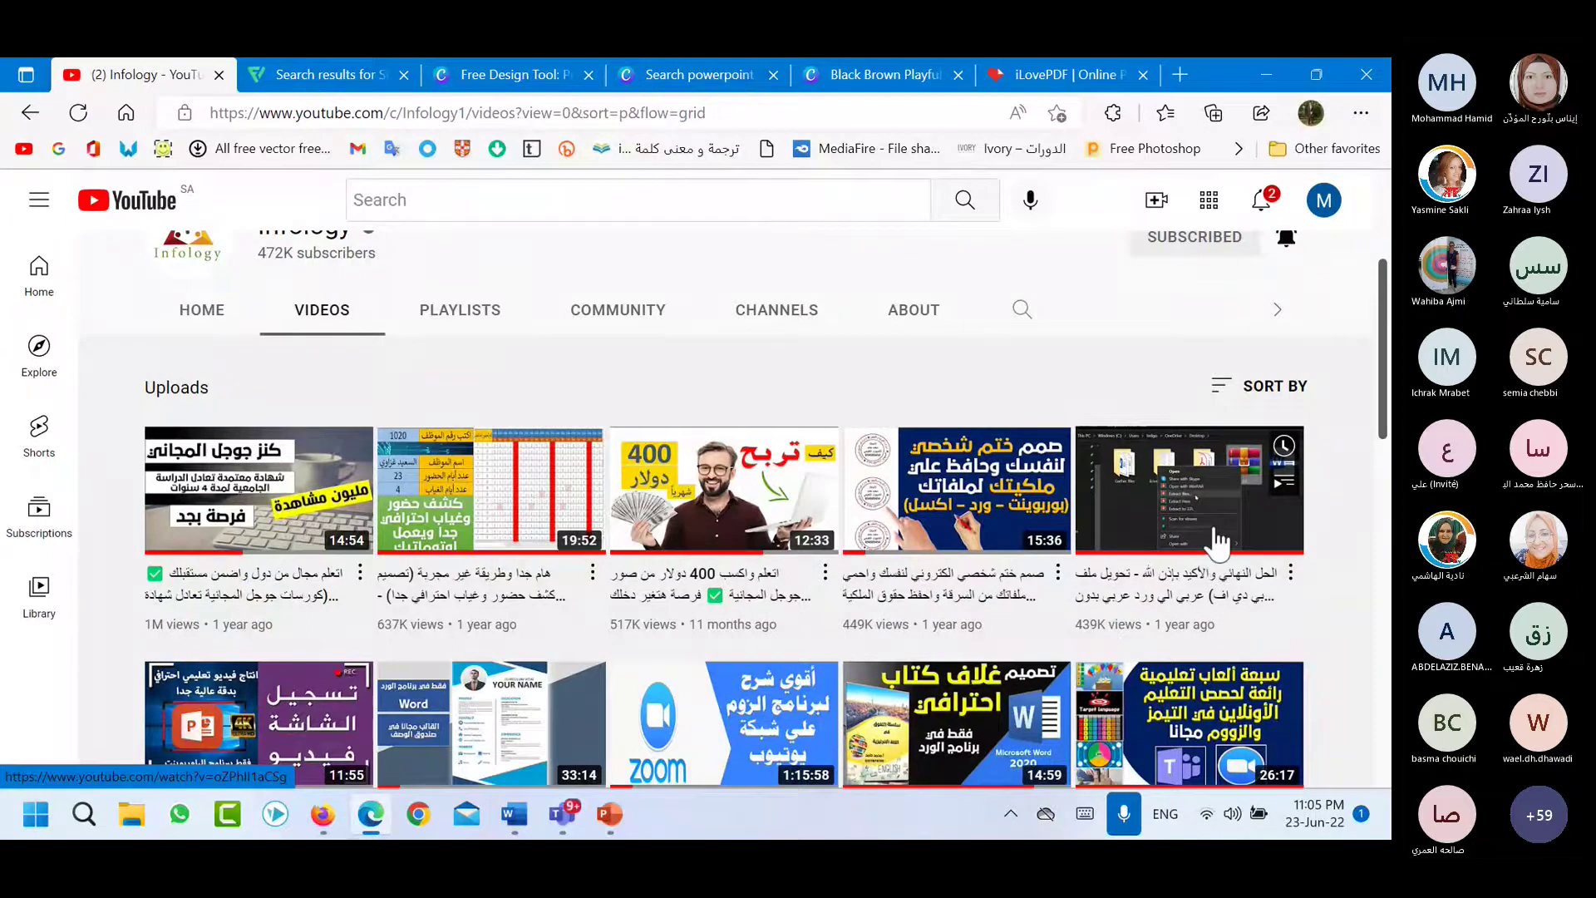
pyautogui.click(1214, 553)
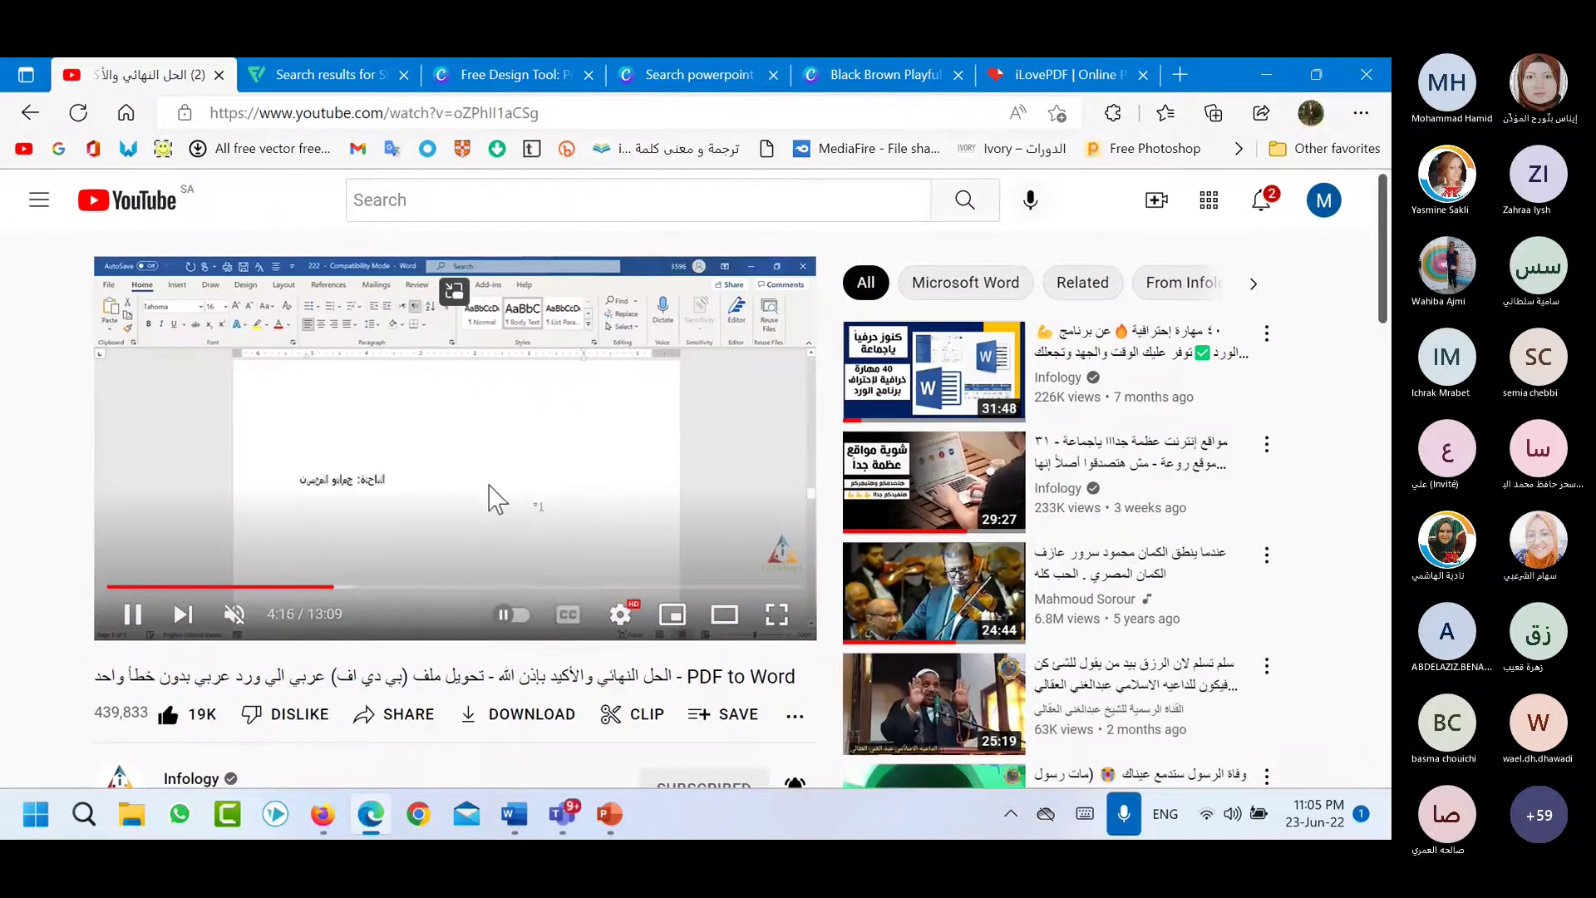
# Pause the PDF to Word video and skip through several parts of it.
pyautogui.click(497, 491)
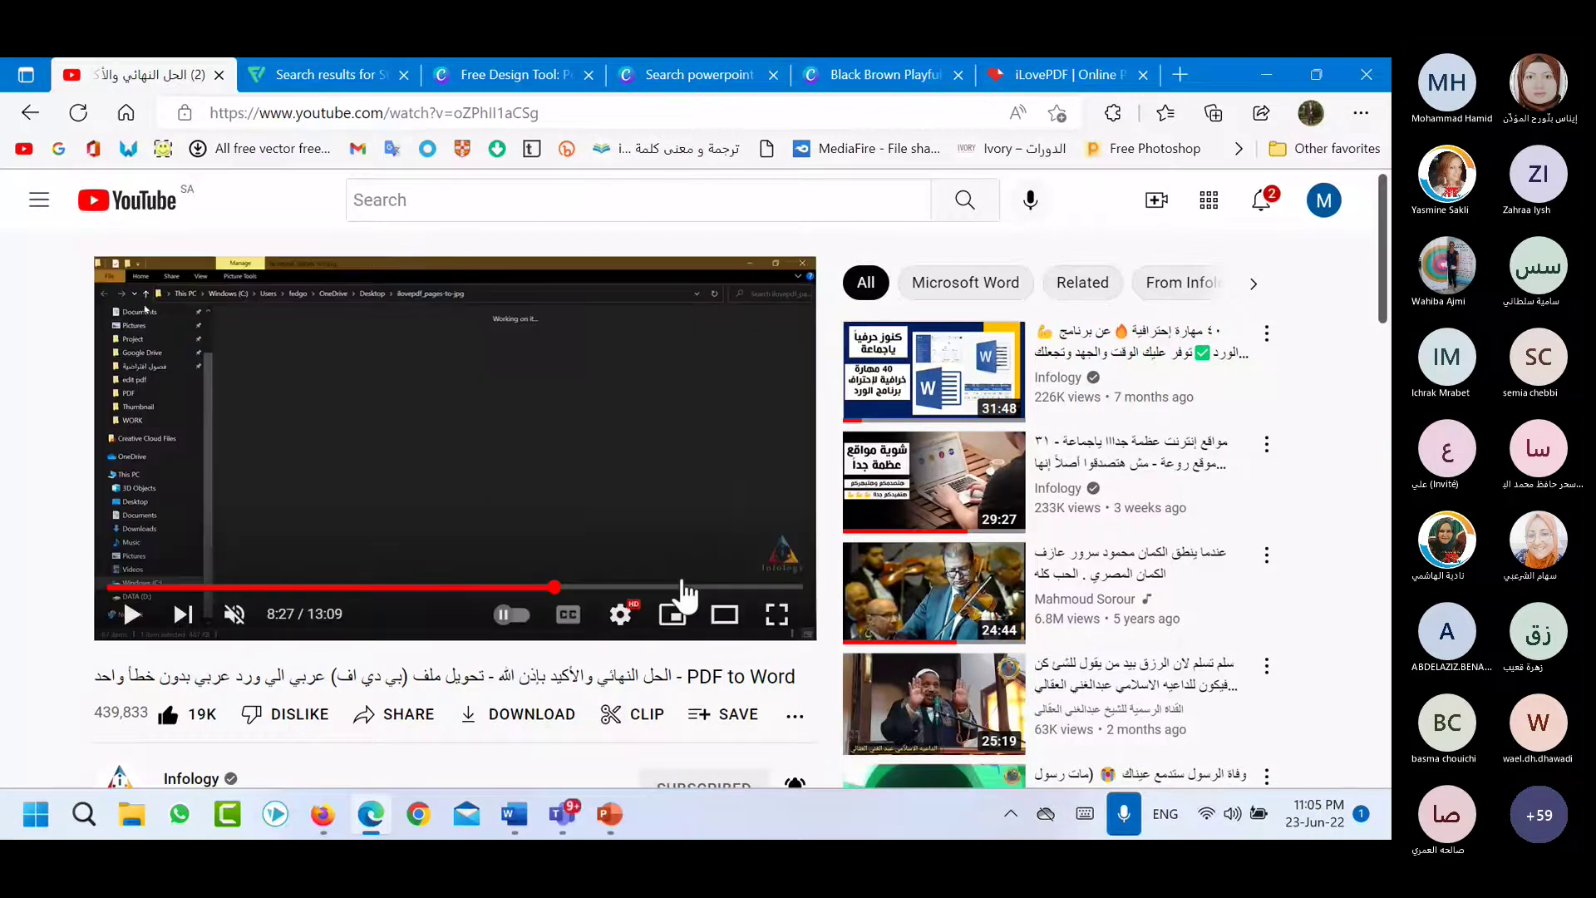
pyautogui.click(682, 588)
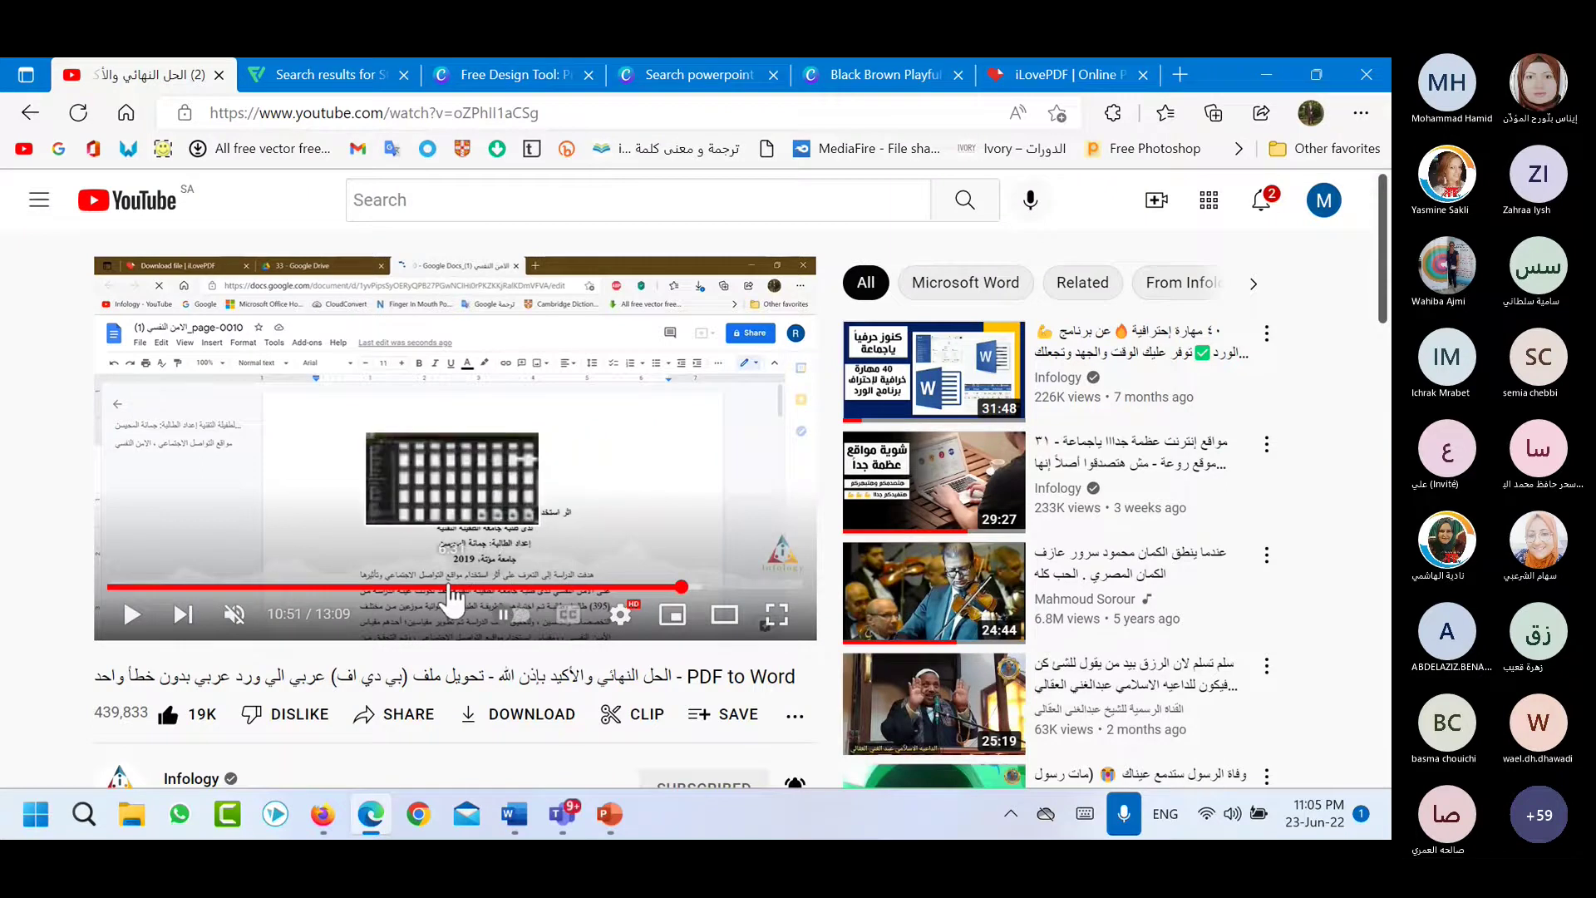
pyautogui.click(417, 587)
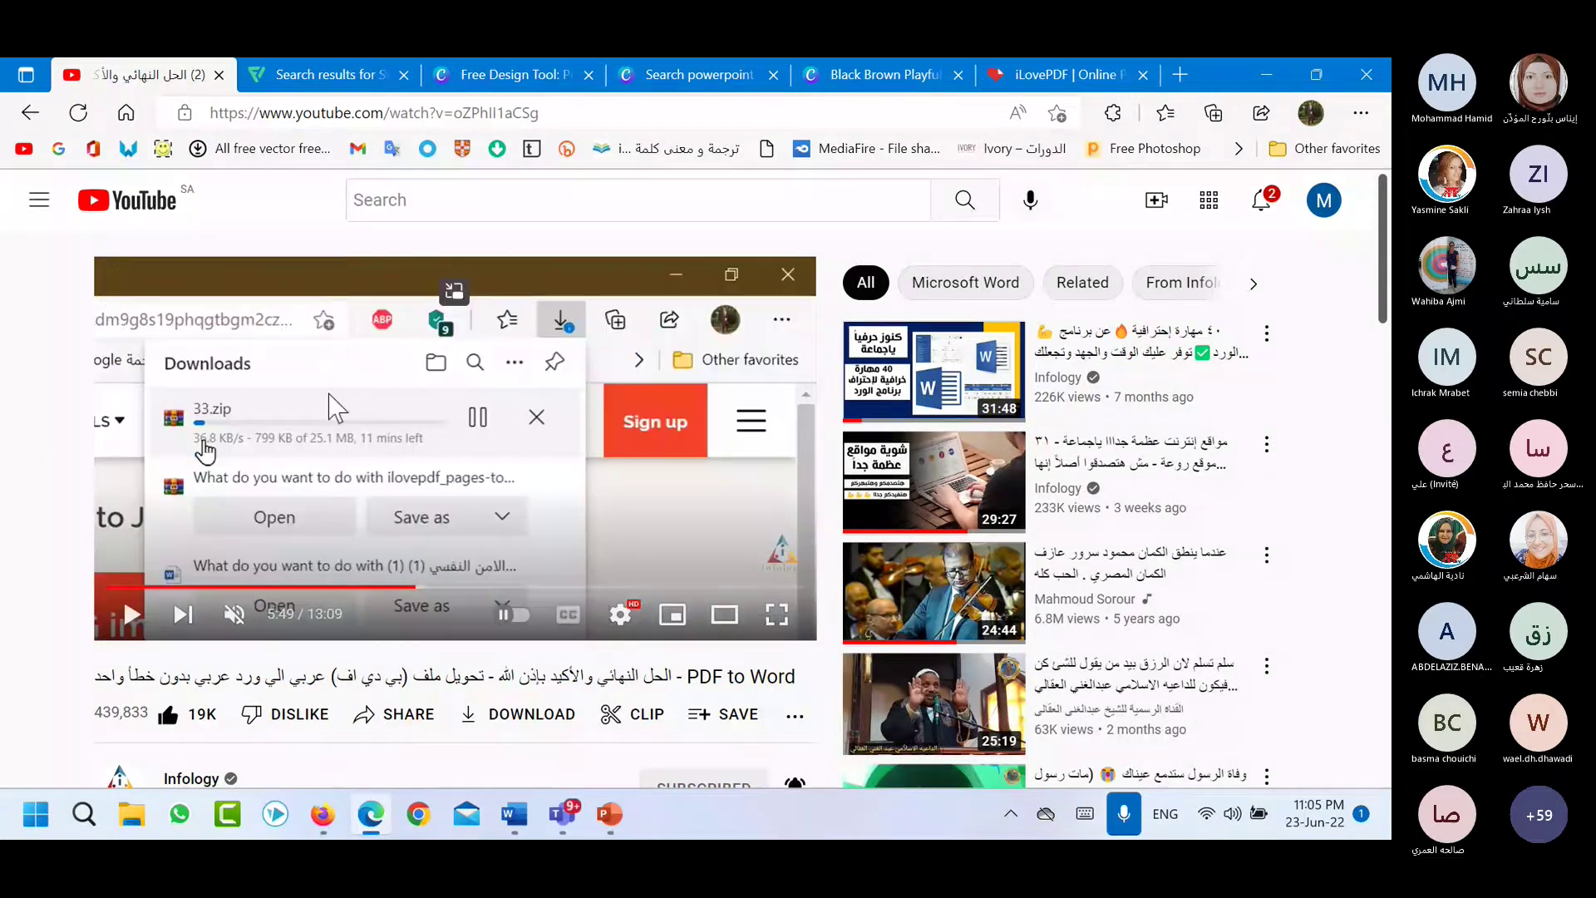
# Try to convert 11.pdf from the Project folder with iLovePDF's PDF to Powerpoint tool, and dismiss the Premium offer.
pyautogui.click(1061, 77)
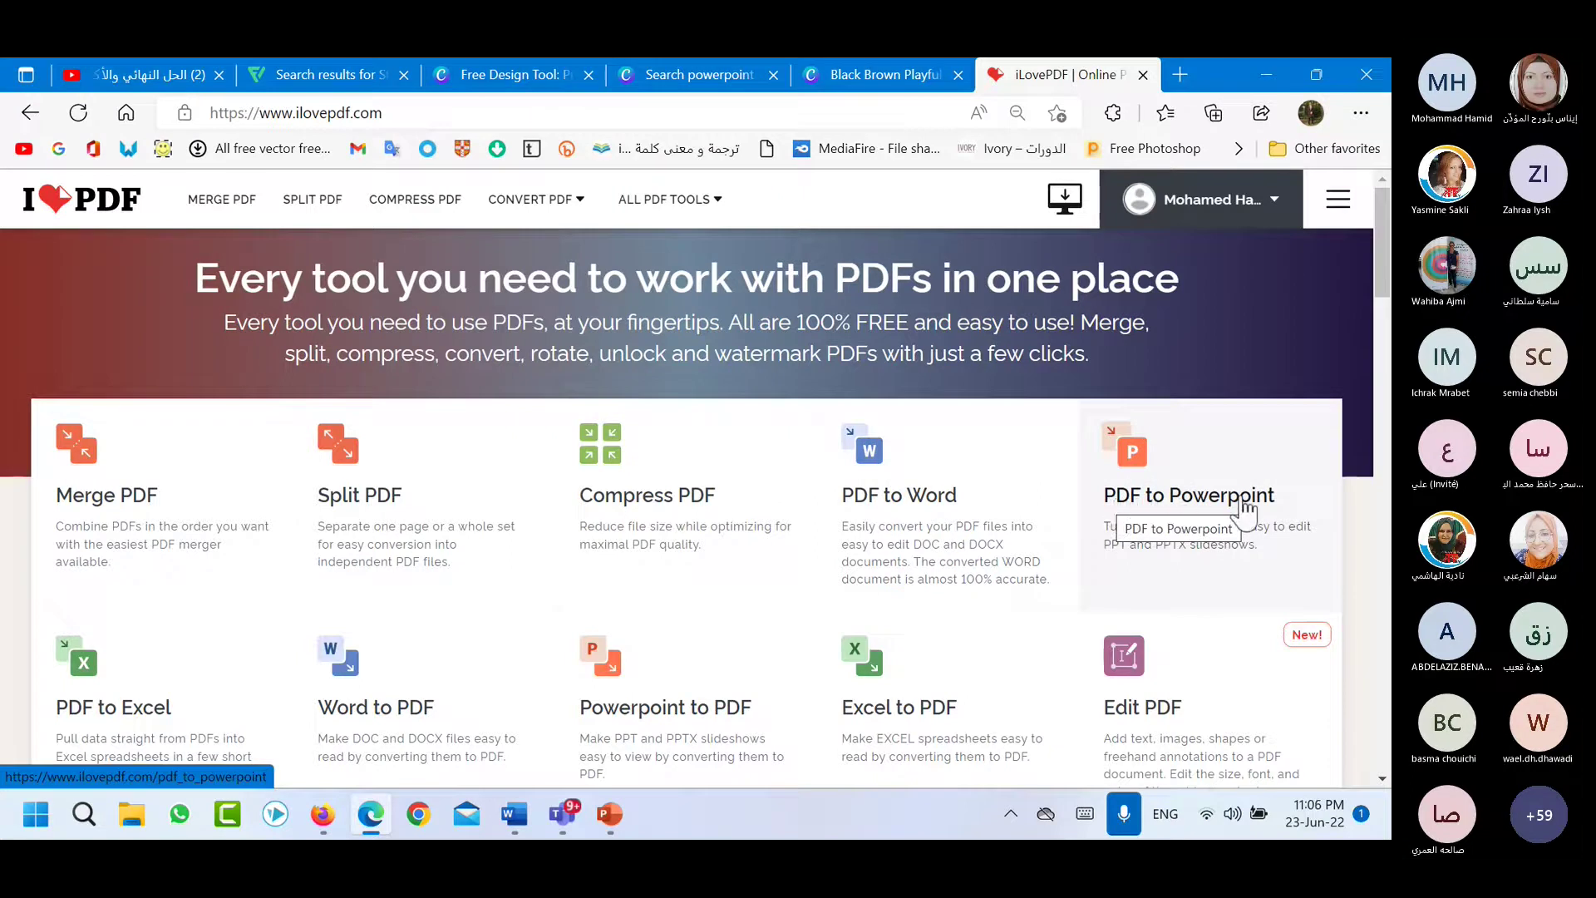
pyautogui.click(1169, 509)
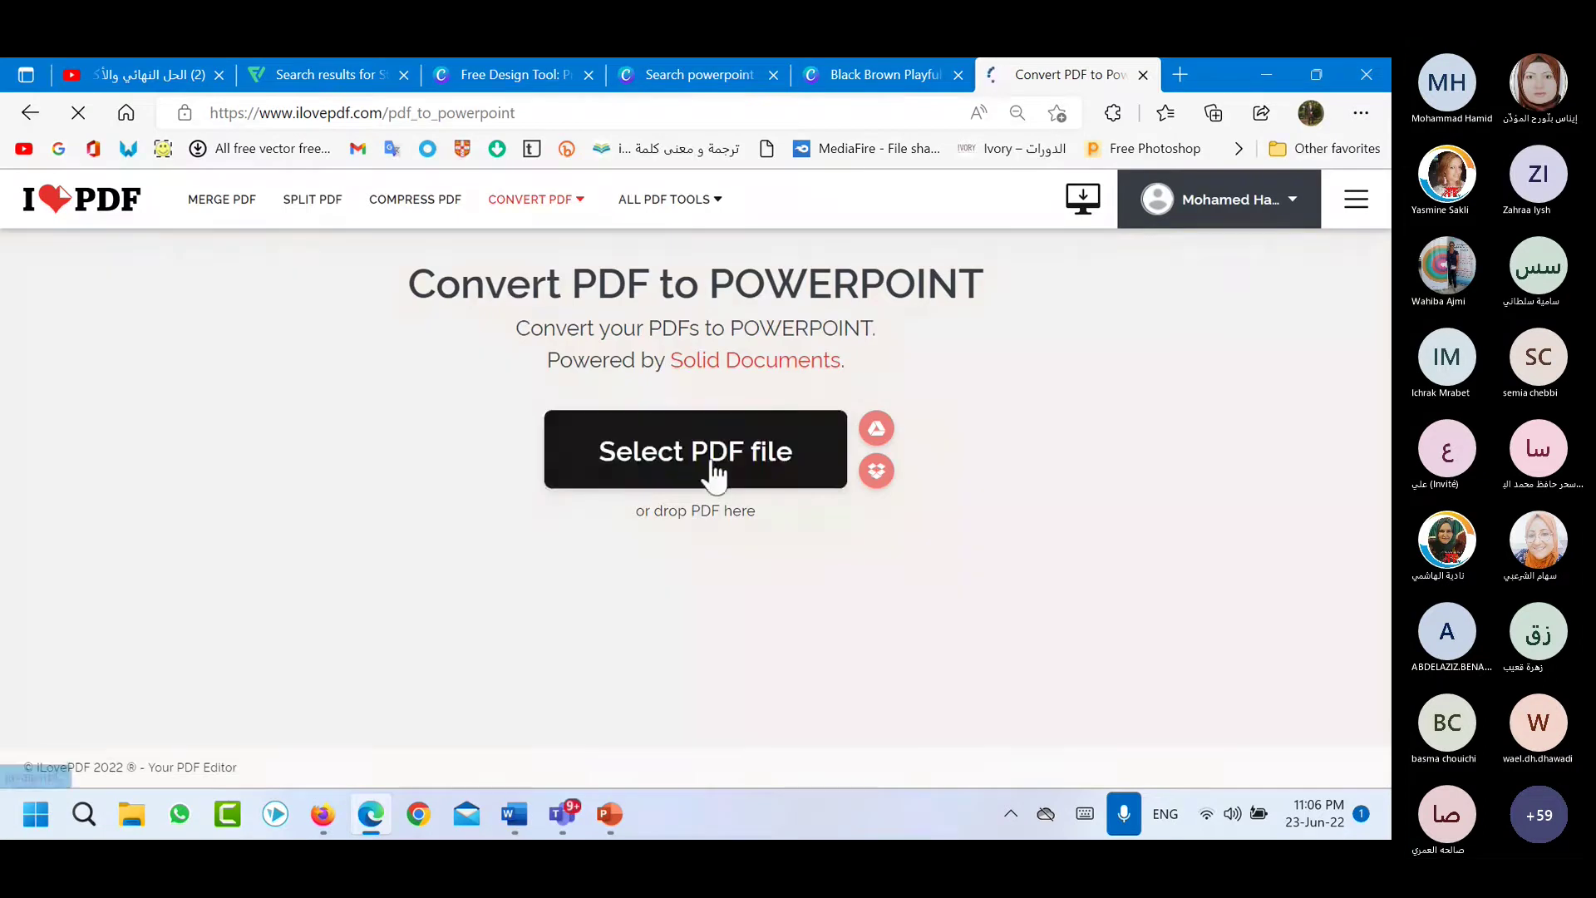
pyautogui.click(701, 462)
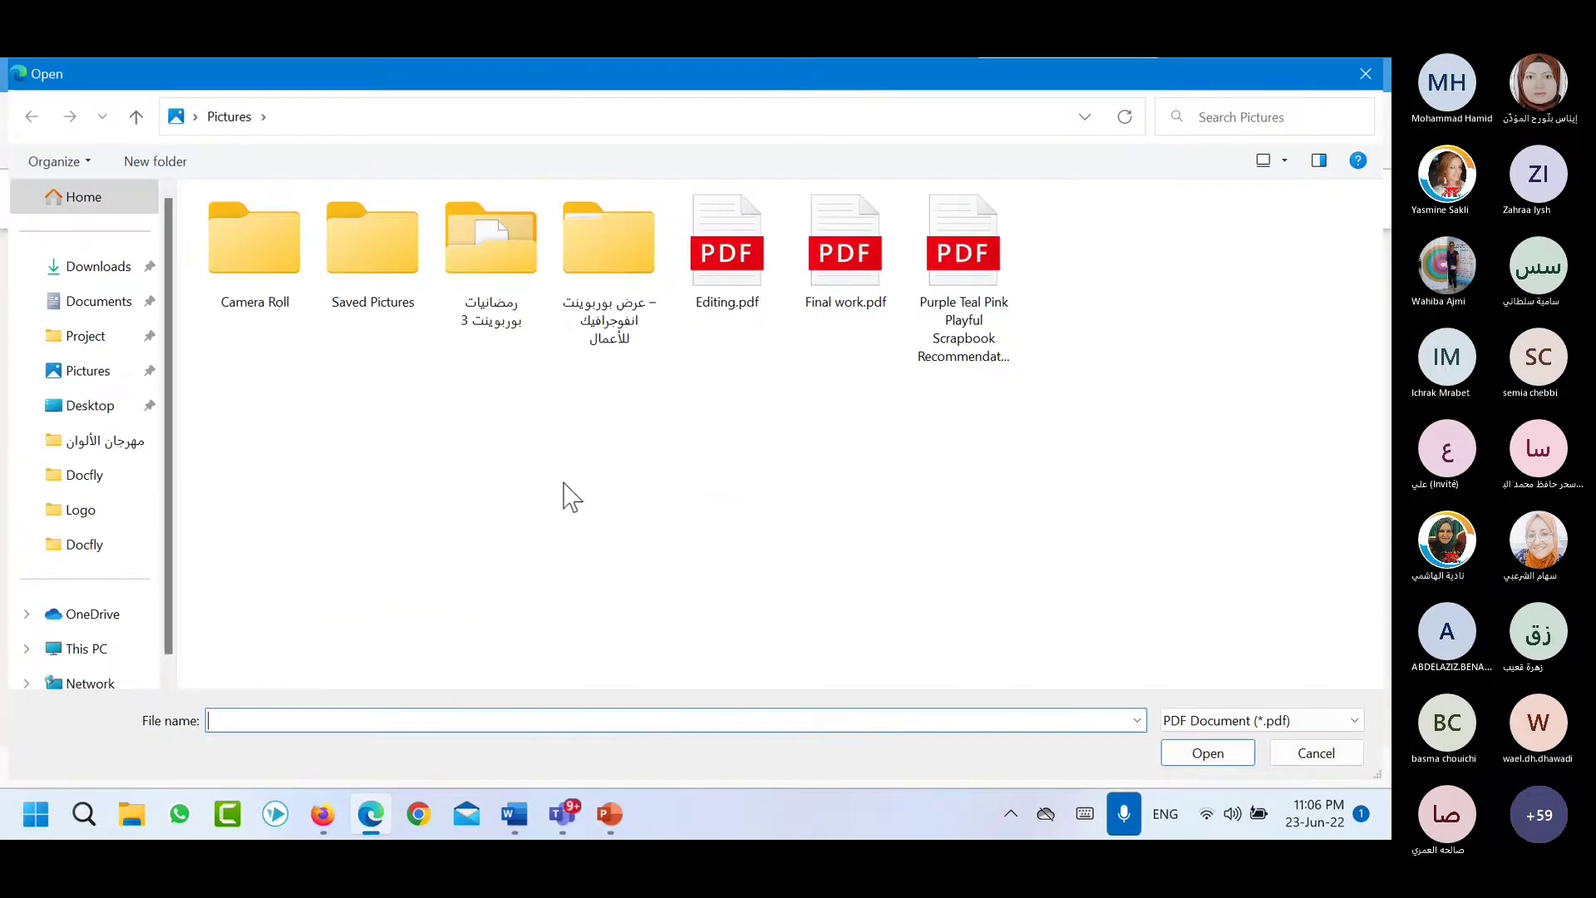
pyautogui.click(93, 348)
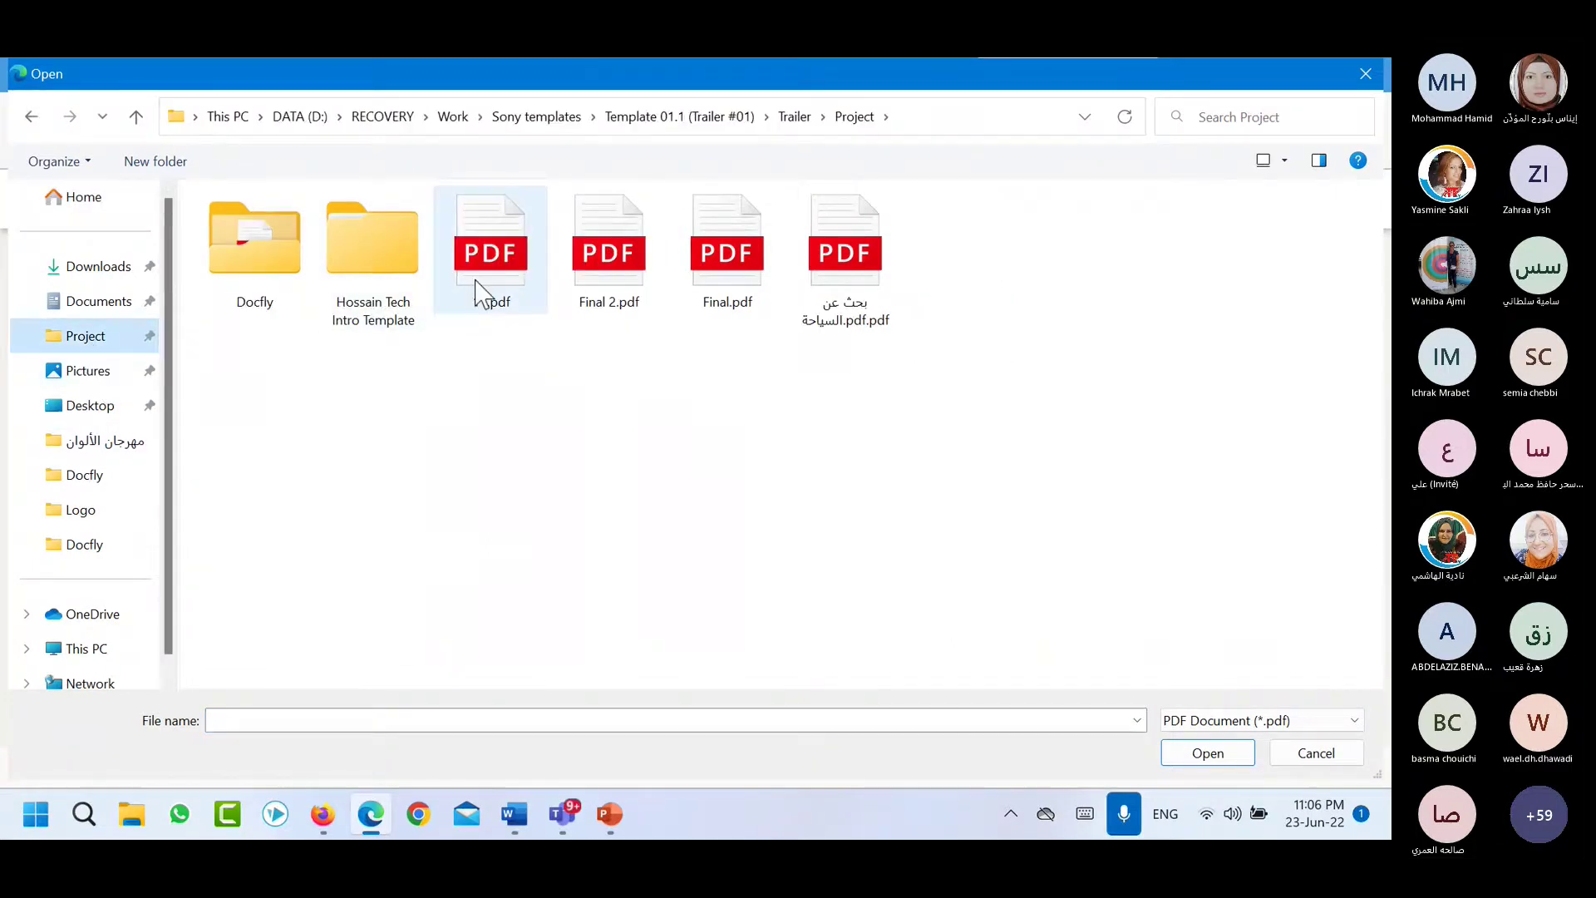
pyautogui.click(480, 295)
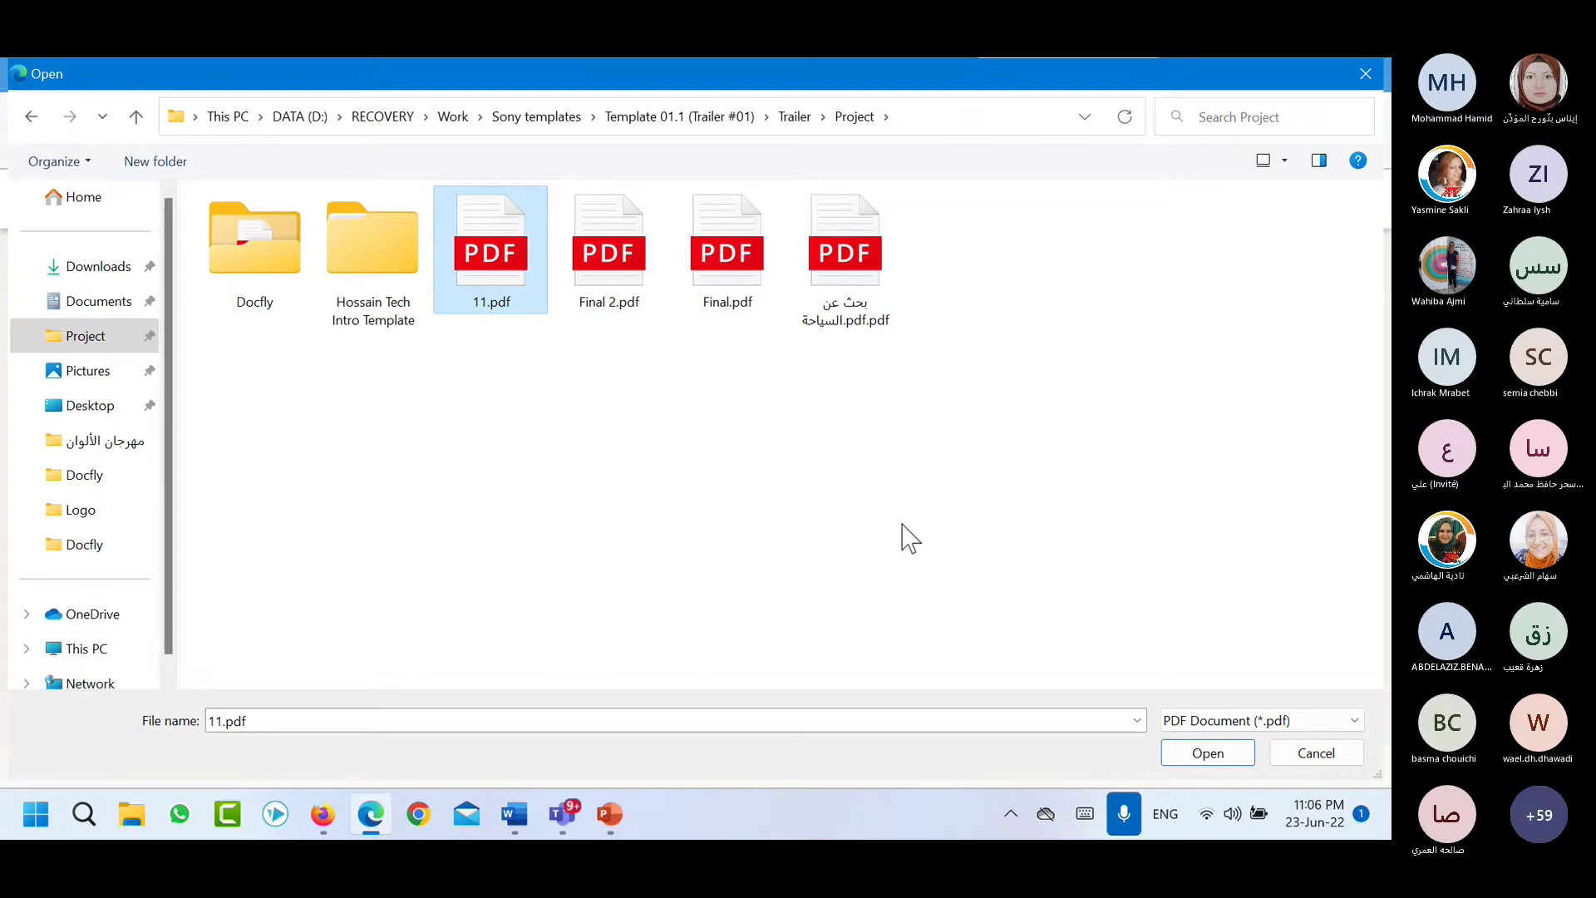
pyautogui.click(1210, 757)
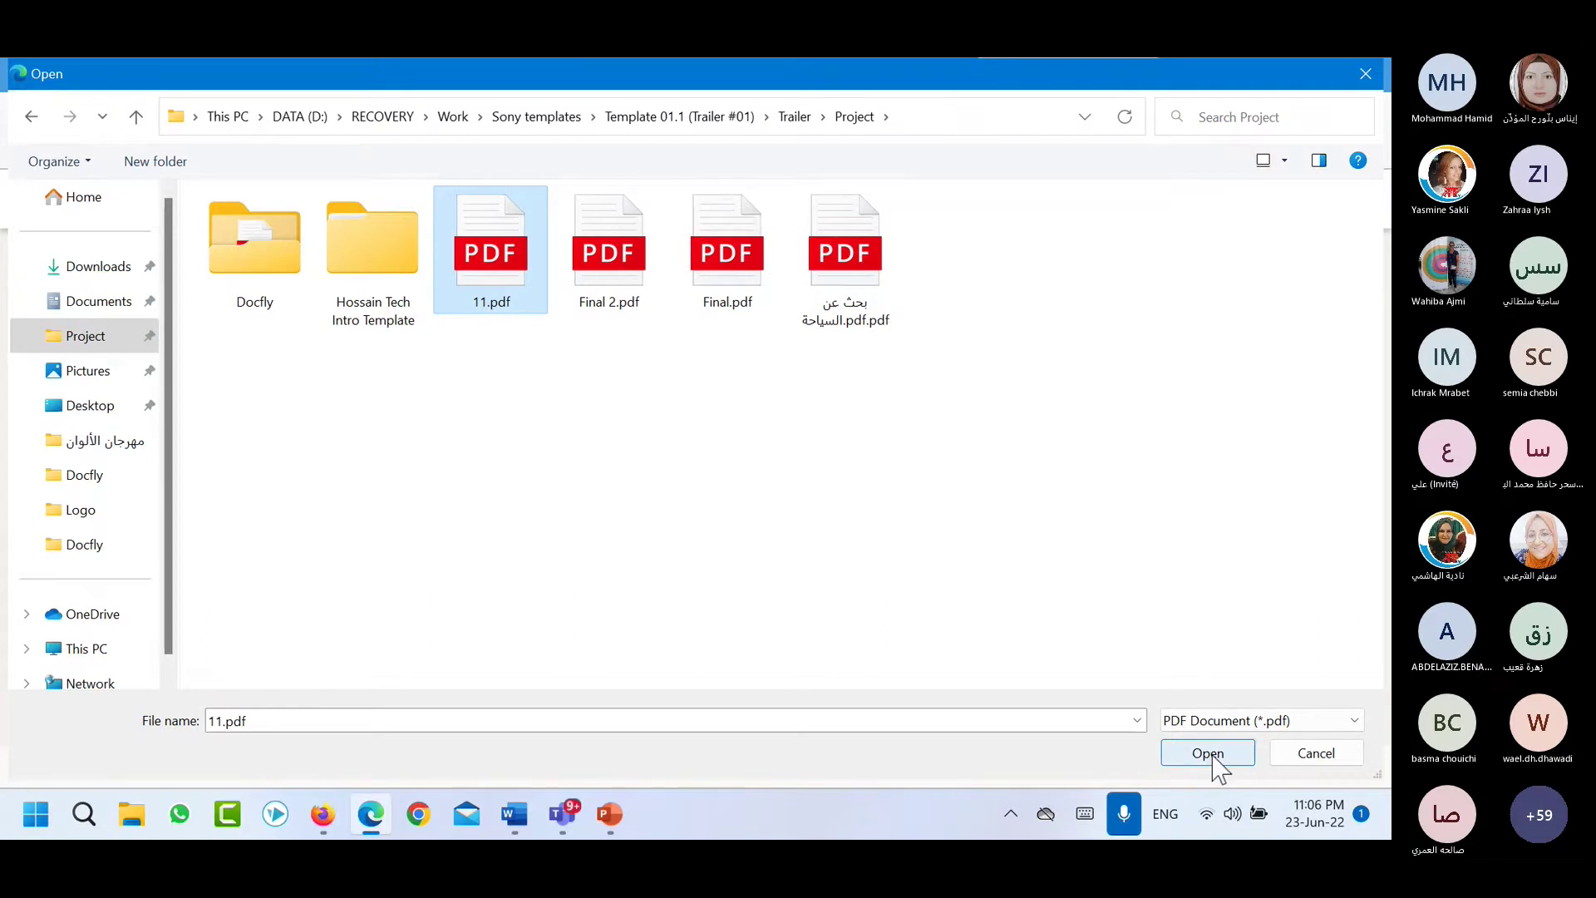
pyautogui.click(1209, 753)
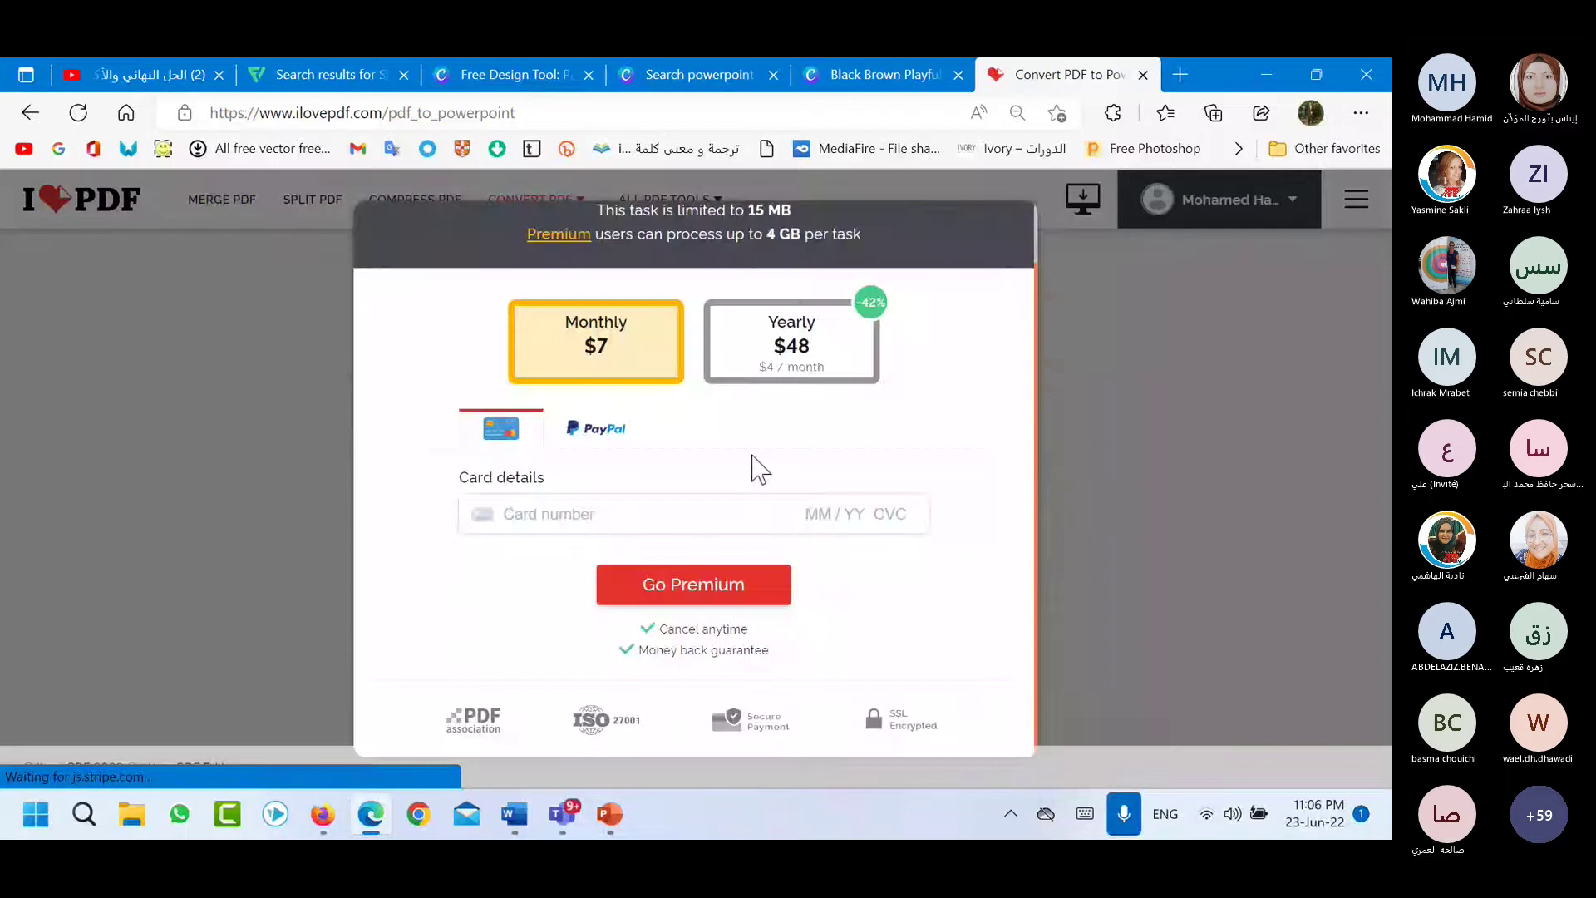
pyautogui.scroll(1, 761, 470)
pyautogui.click(1001, 233)
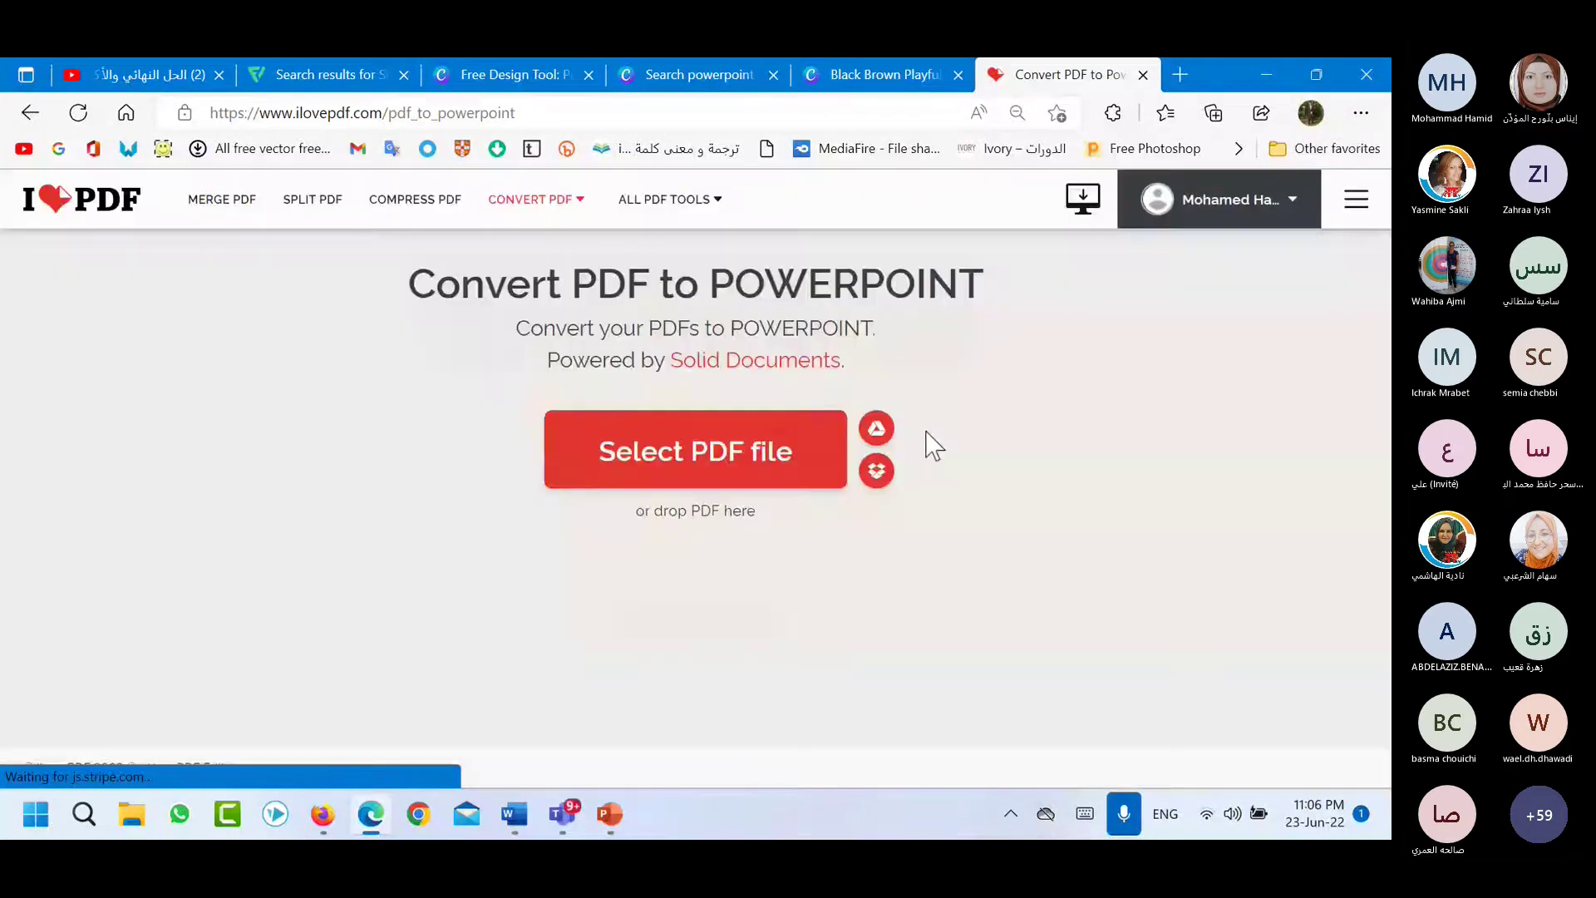
# Compress 11.pdf from the Project folder with iLovePDF's Compress PDF tool and check the size reduction.
pyautogui.click(31, 112)
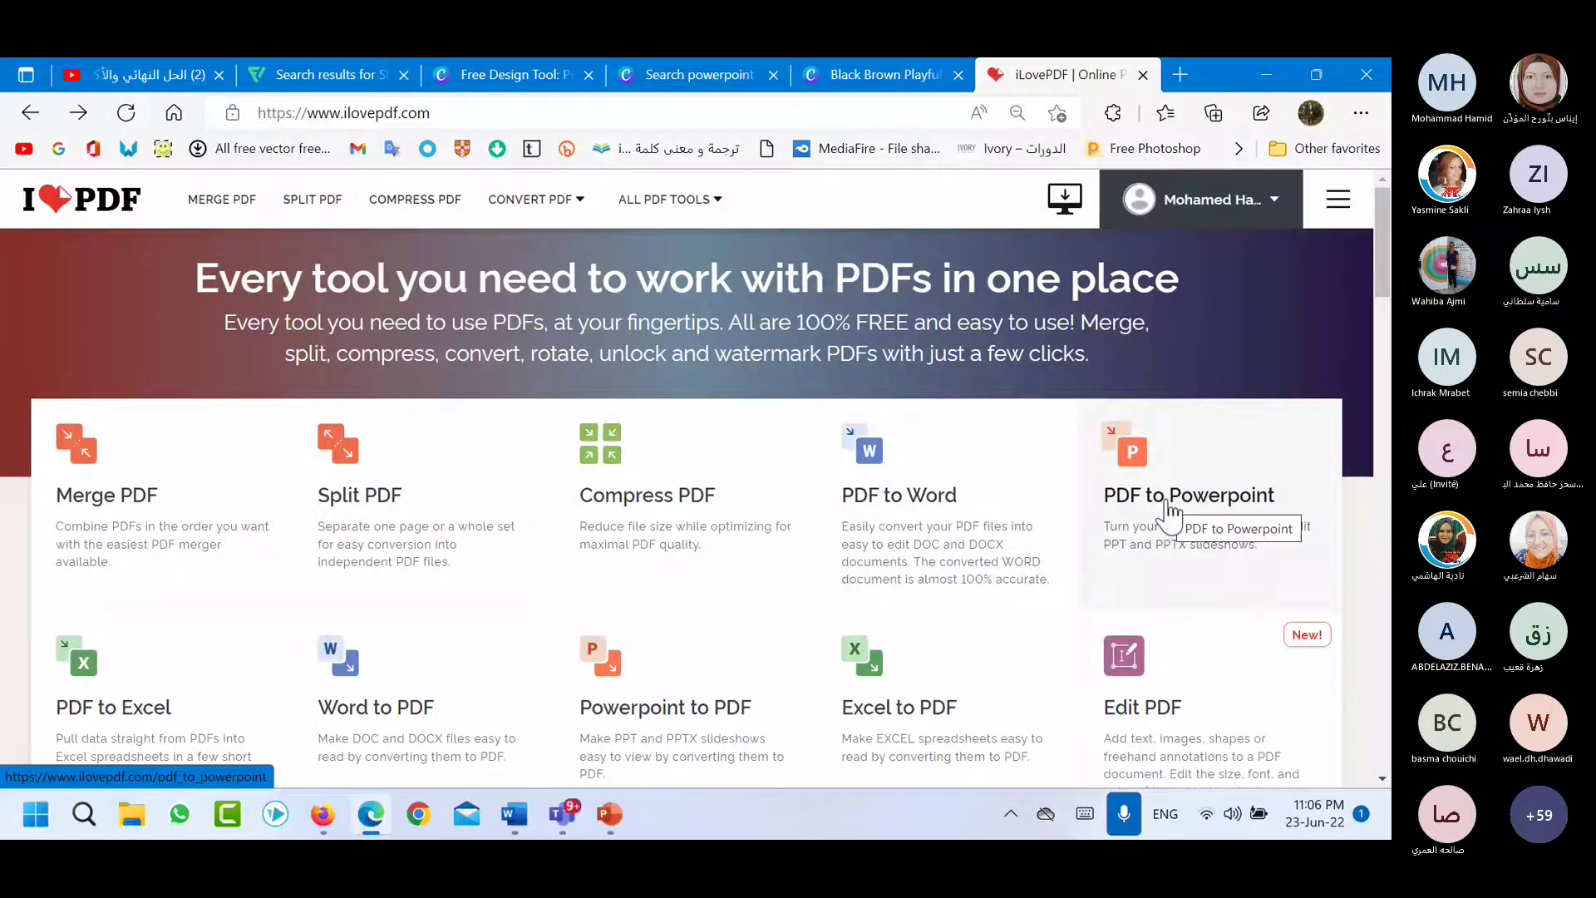
pyautogui.click(653, 522)
pyautogui.click(711, 449)
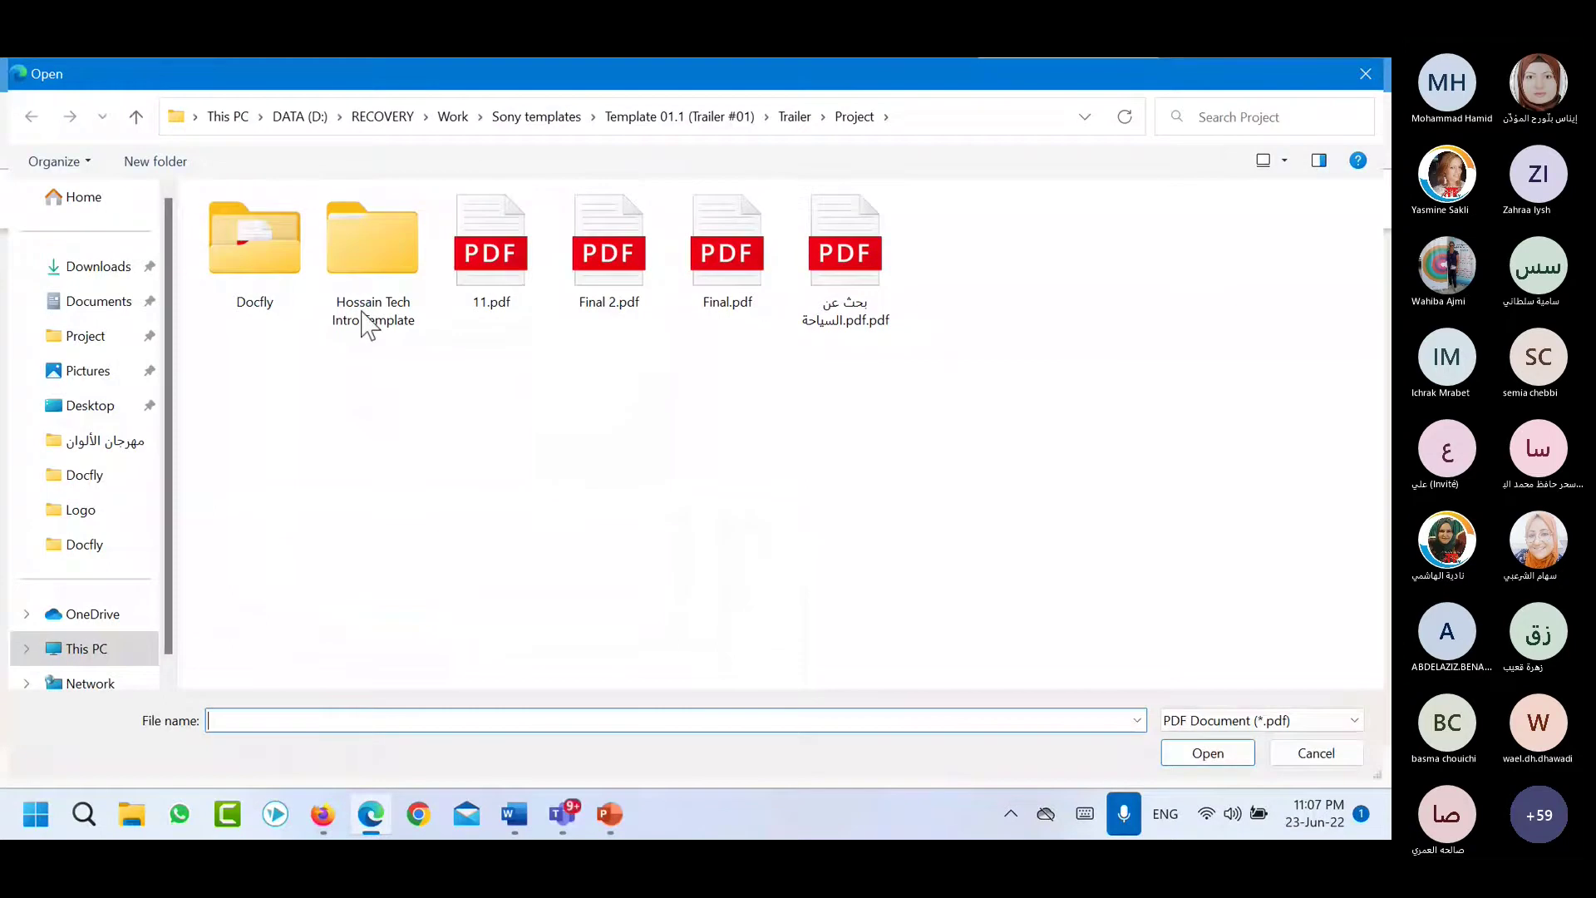
pyautogui.click(1316, 752)
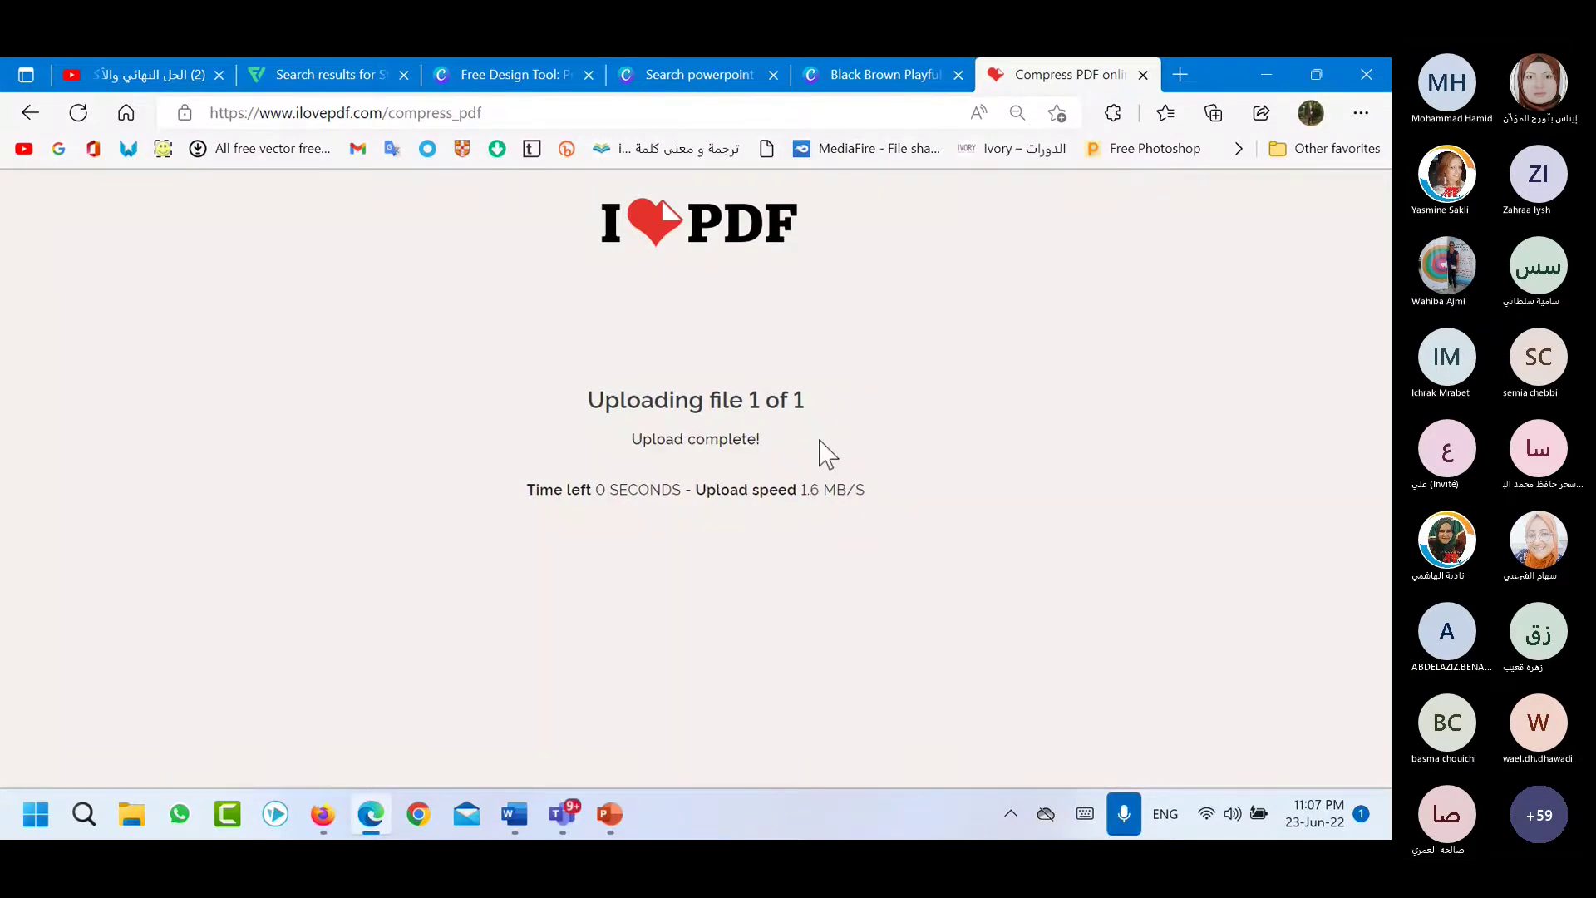
pyautogui.moveTo(589, 407); pyautogui.dragTo(802, 402)
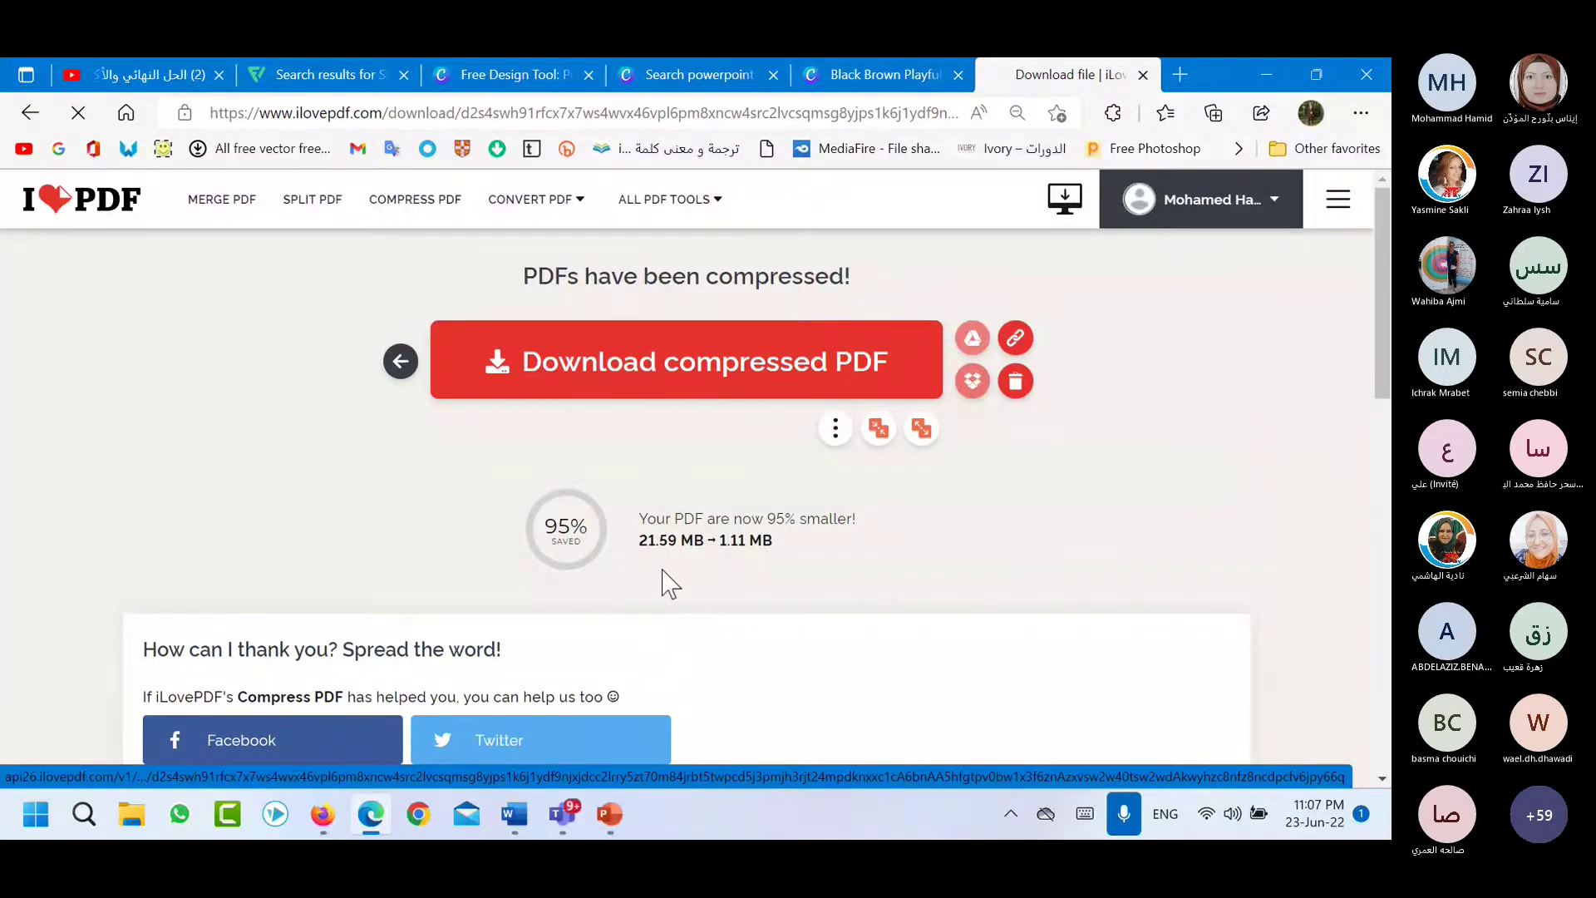
pyautogui.tripleClick(769, 546)
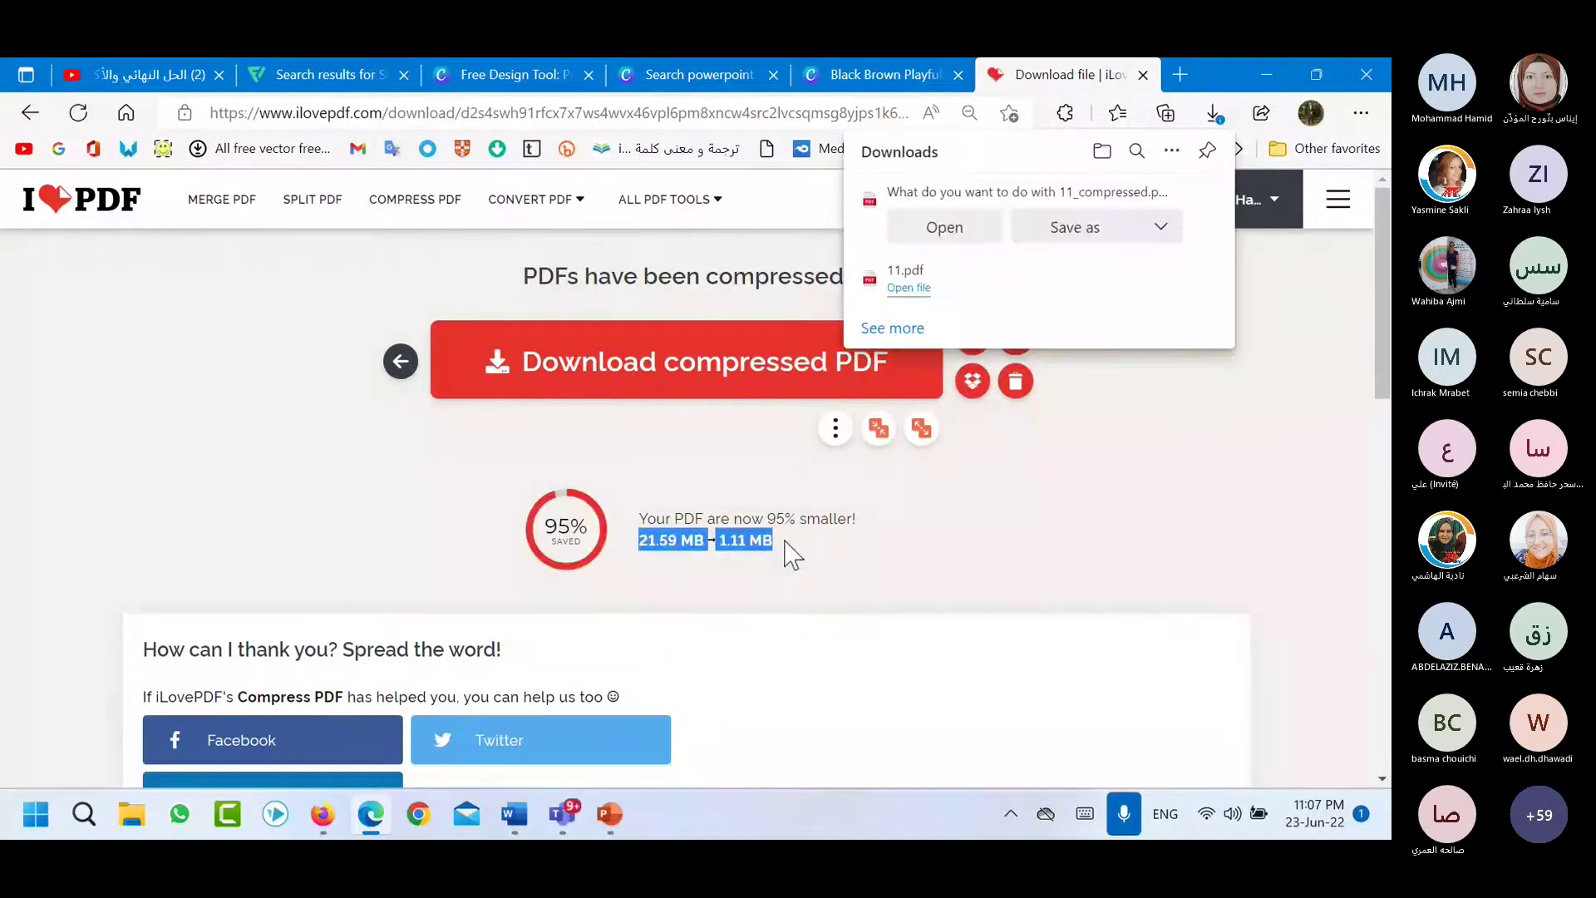
# Save the compressed PDF as 22 in the Project folder.
pyautogui.click(1111, 244)
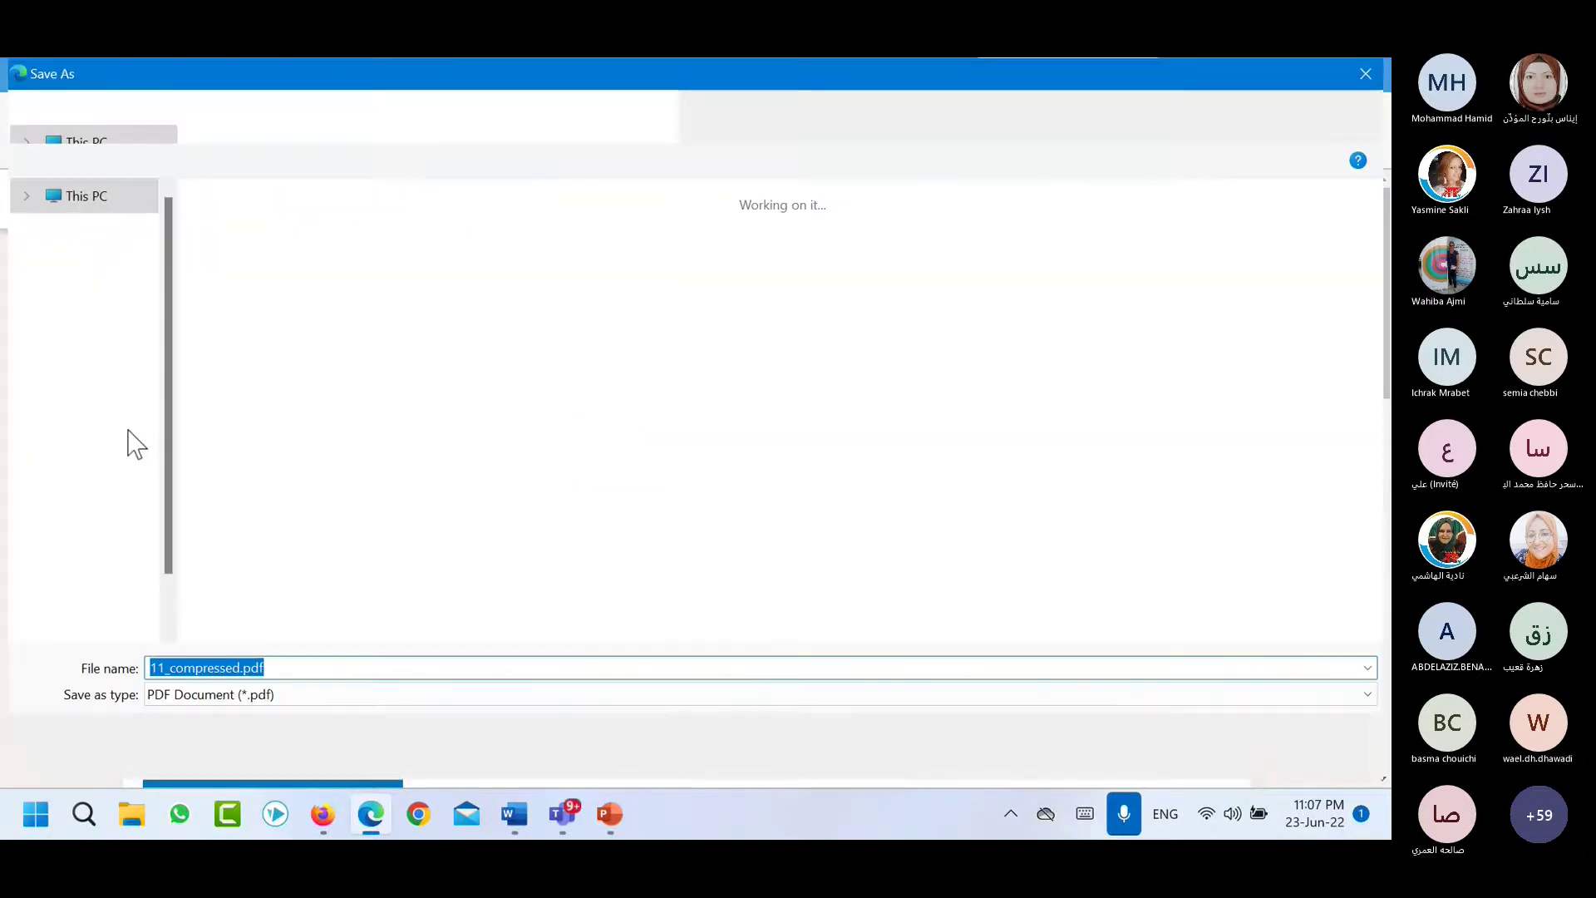
pyautogui.click(87, 336)
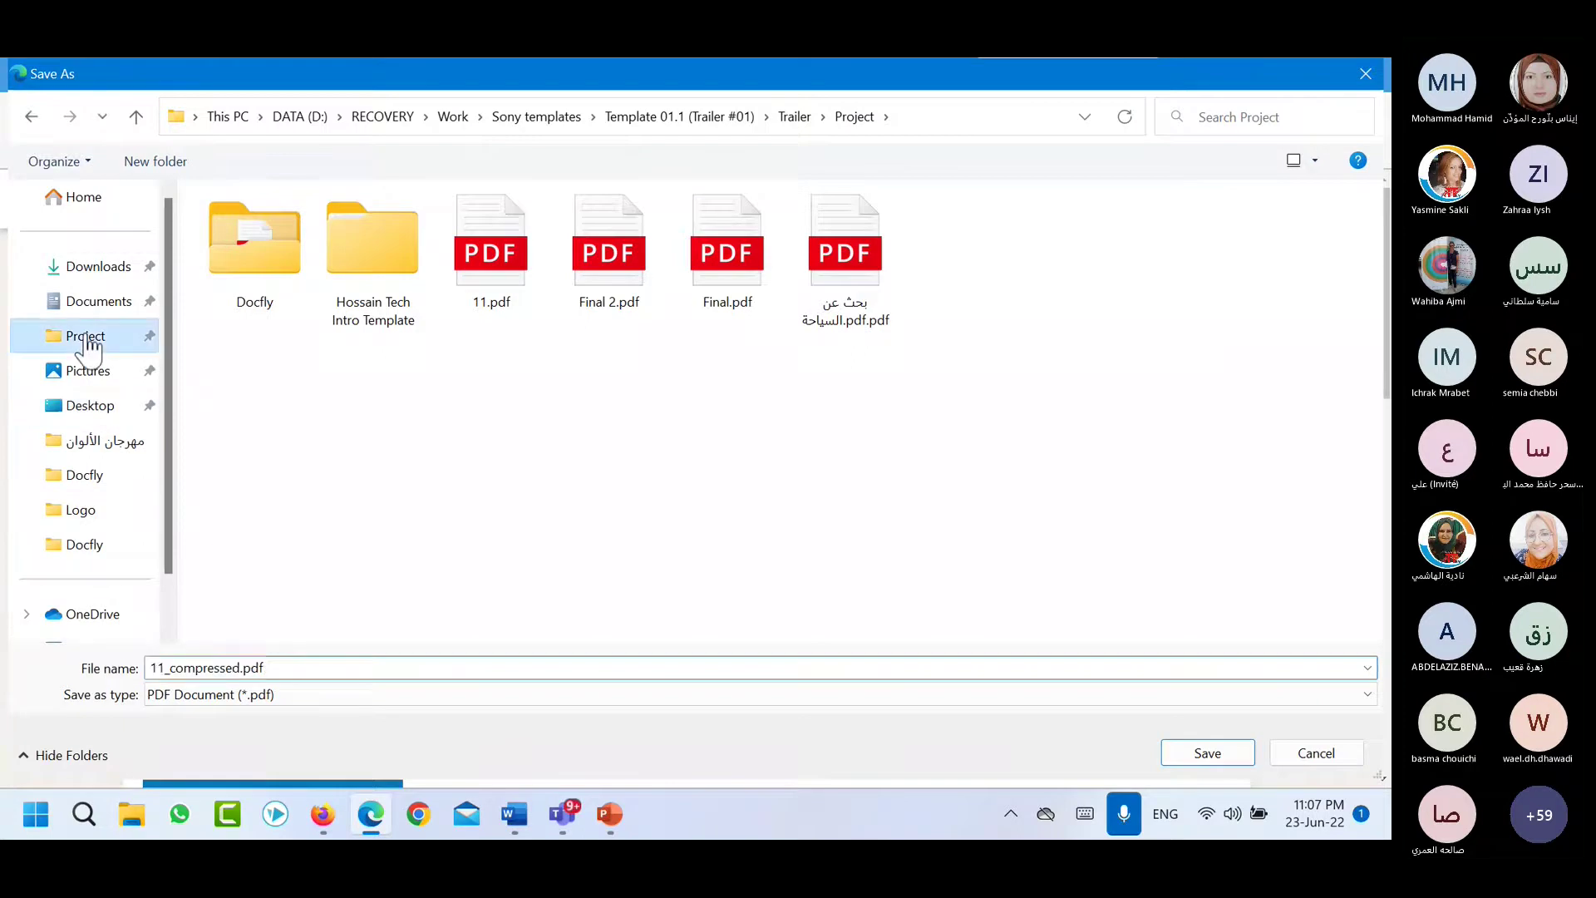
pyautogui.click(250, 668)
pyautogui.write('22')
pyautogui.click(1204, 754)
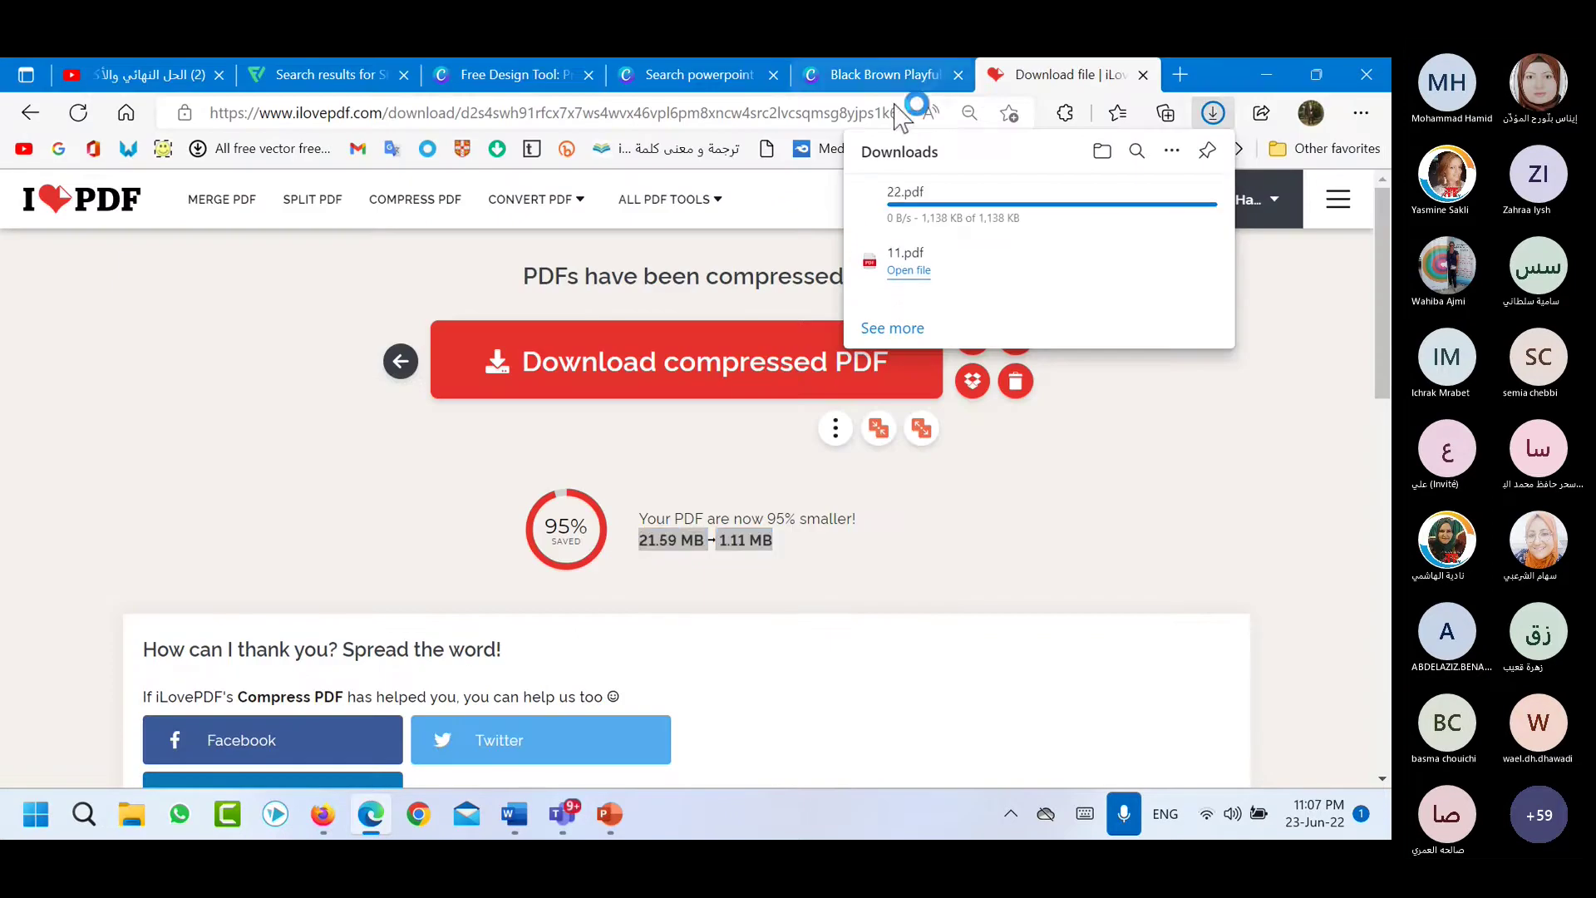
# Return to the iLovePDF home page and open the account's profile page.
pyautogui.click(86, 214)
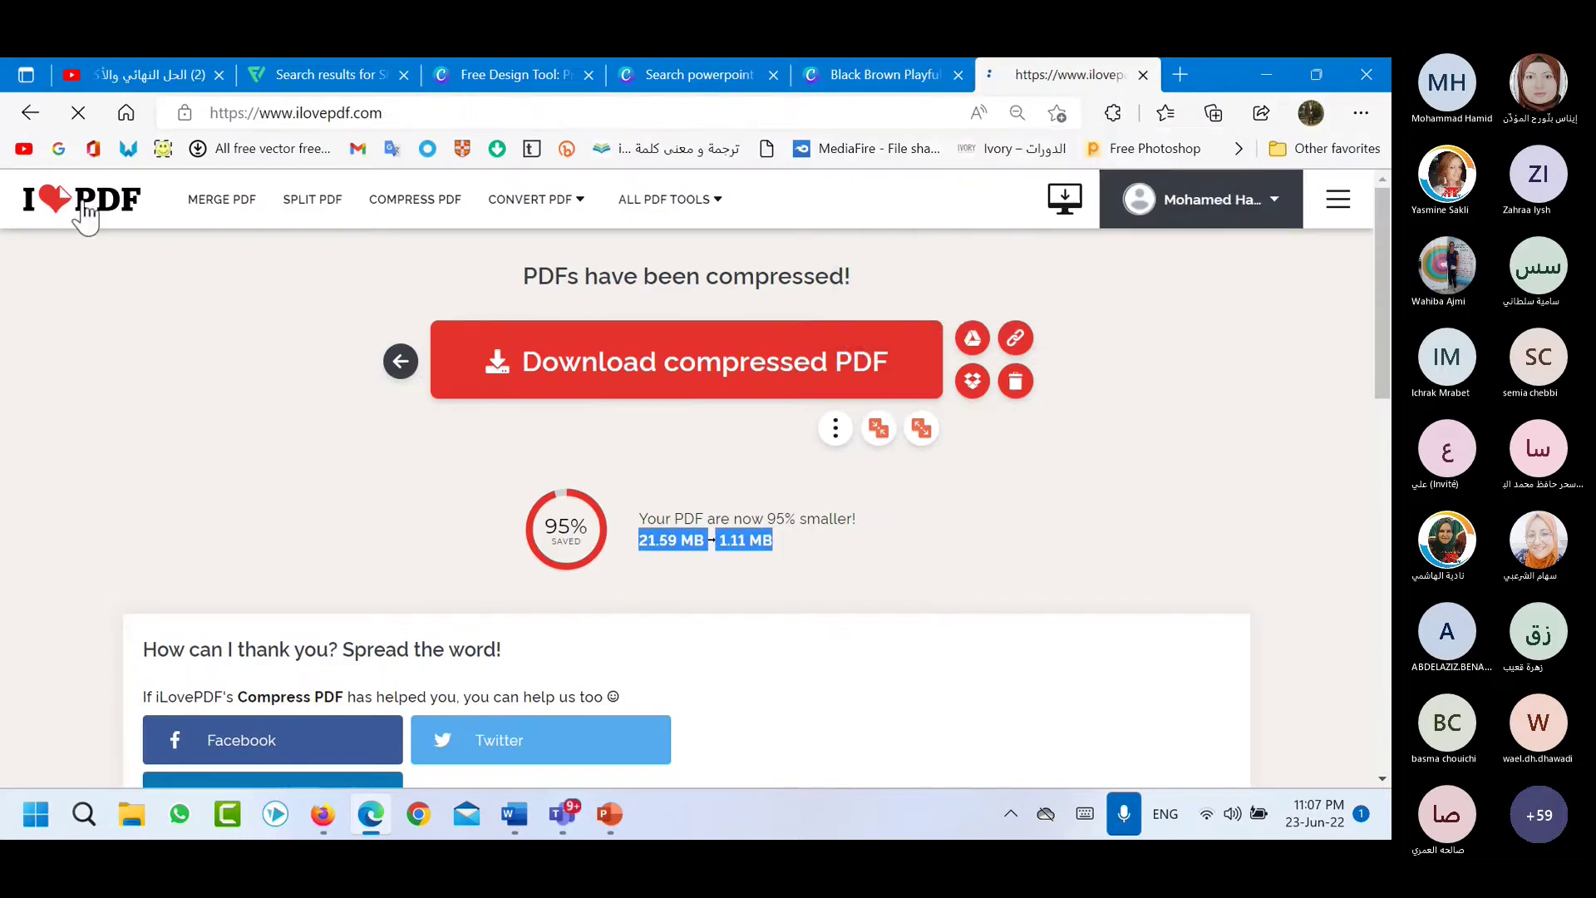
pyautogui.click(1205, 200)
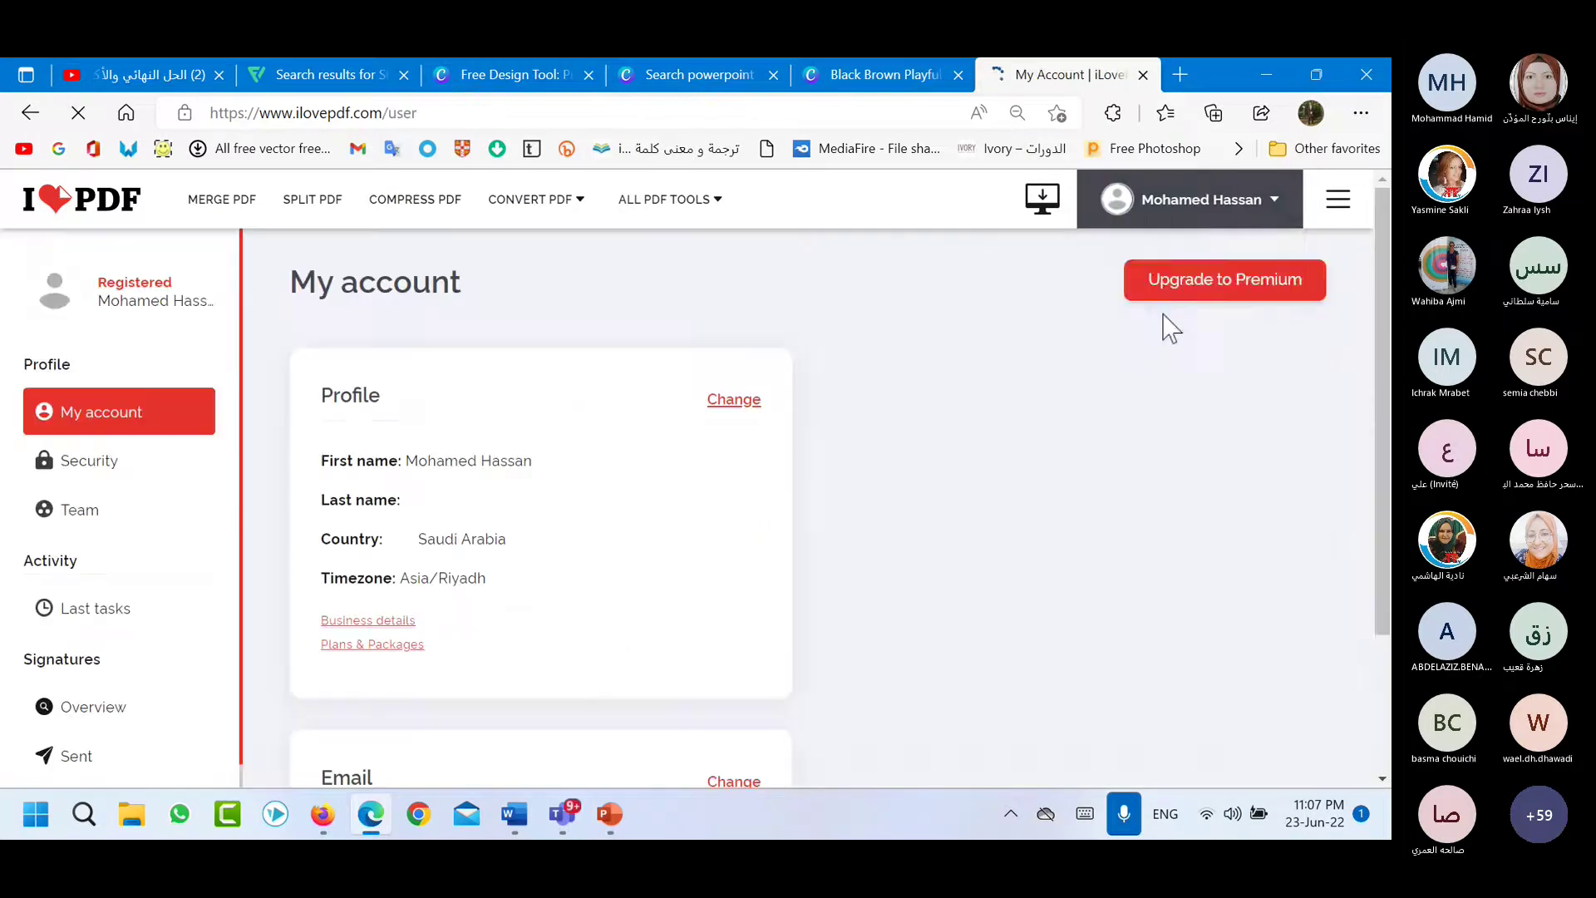
# Log out of the iLovePDF account and open the PDF to Powerpoint tool.
pyautogui.click(1275, 204)
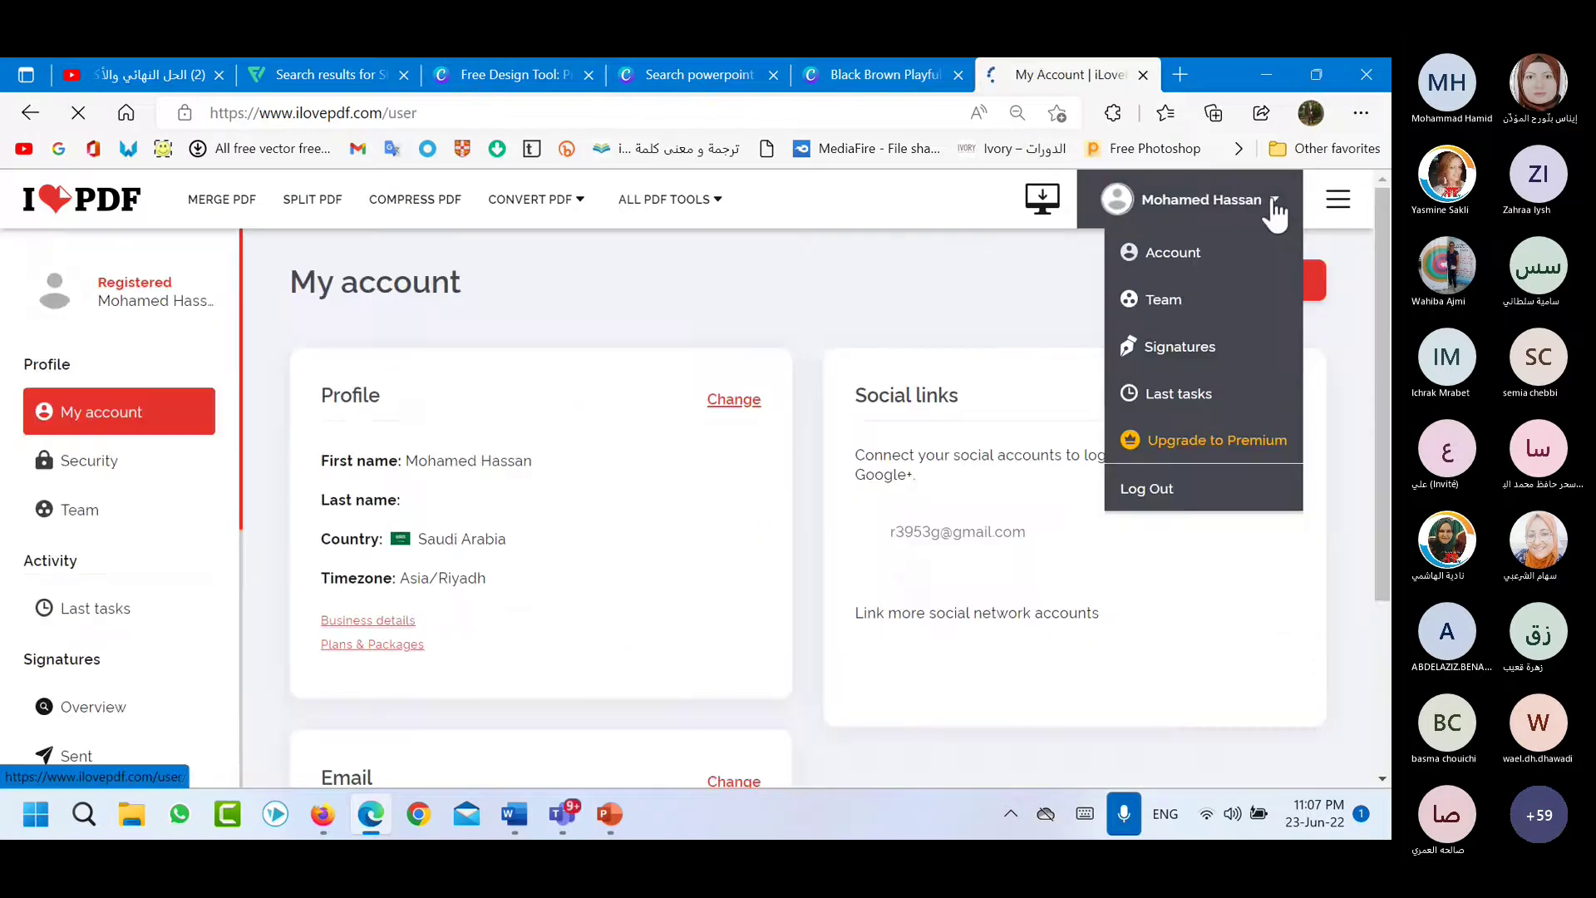
pyautogui.click(1148, 495)
pyautogui.click(1156, 515)
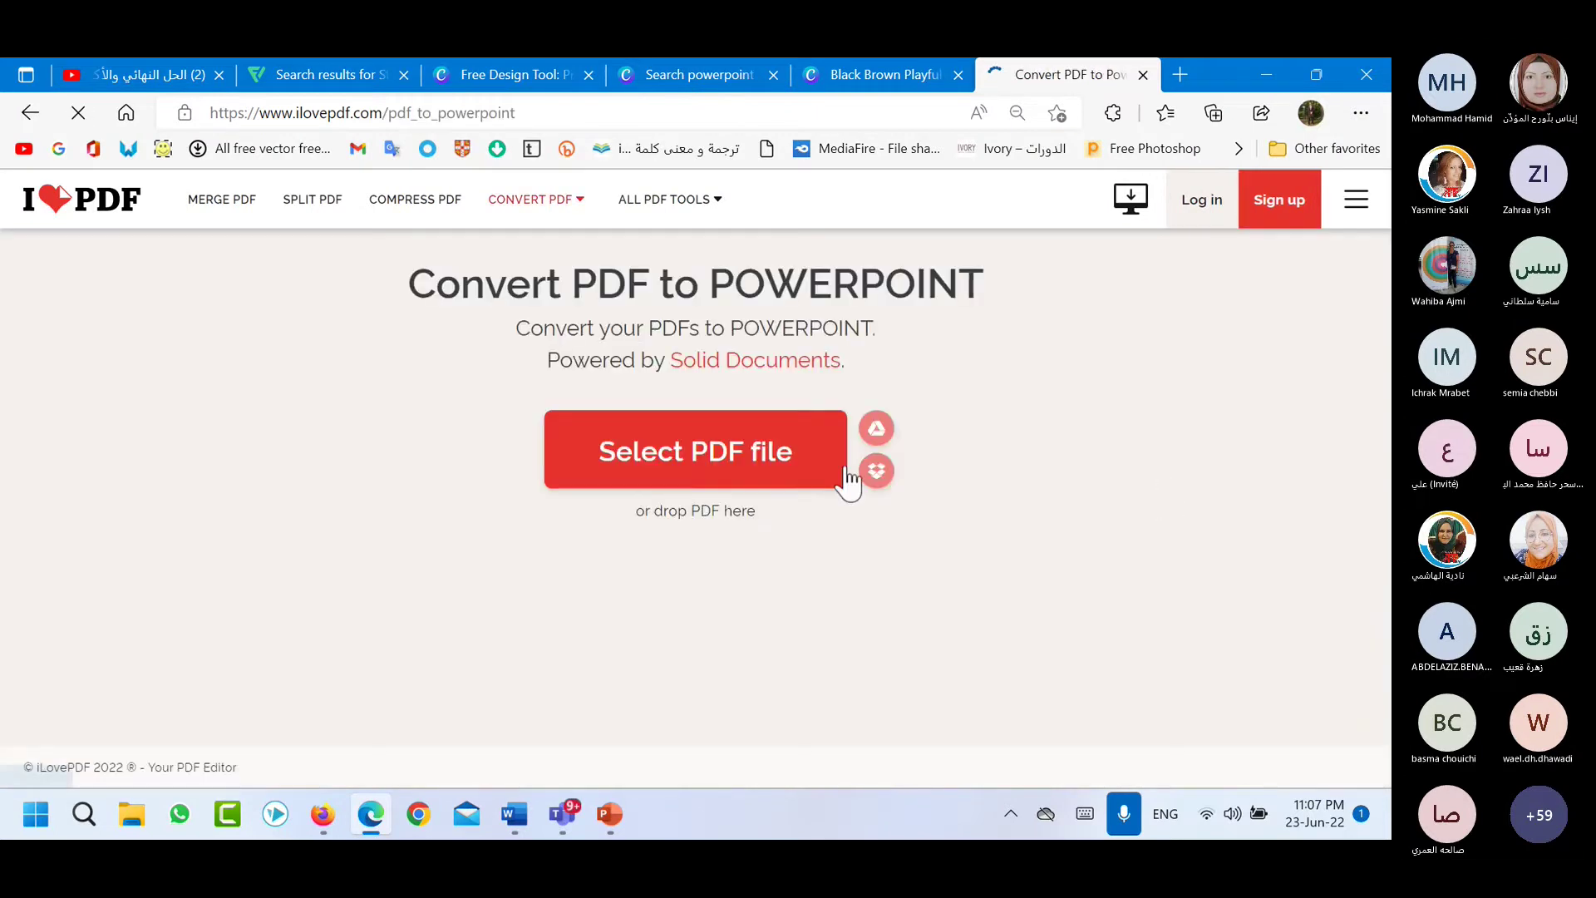
pyautogui.click(757, 459)
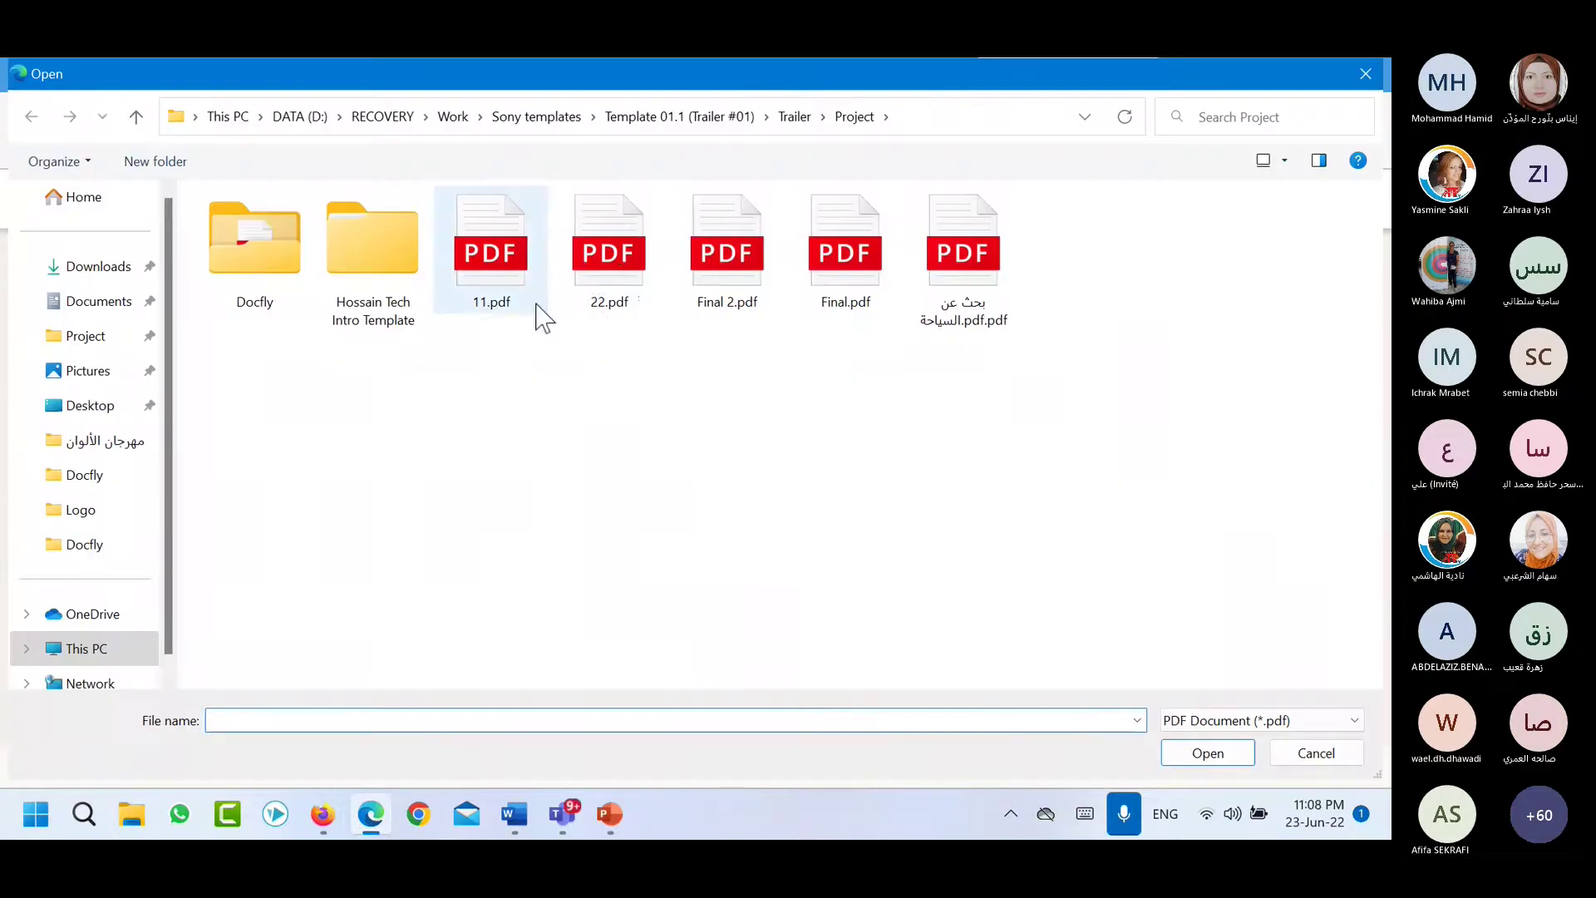
pyautogui.click(608, 249)
pyautogui.click(1208, 754)
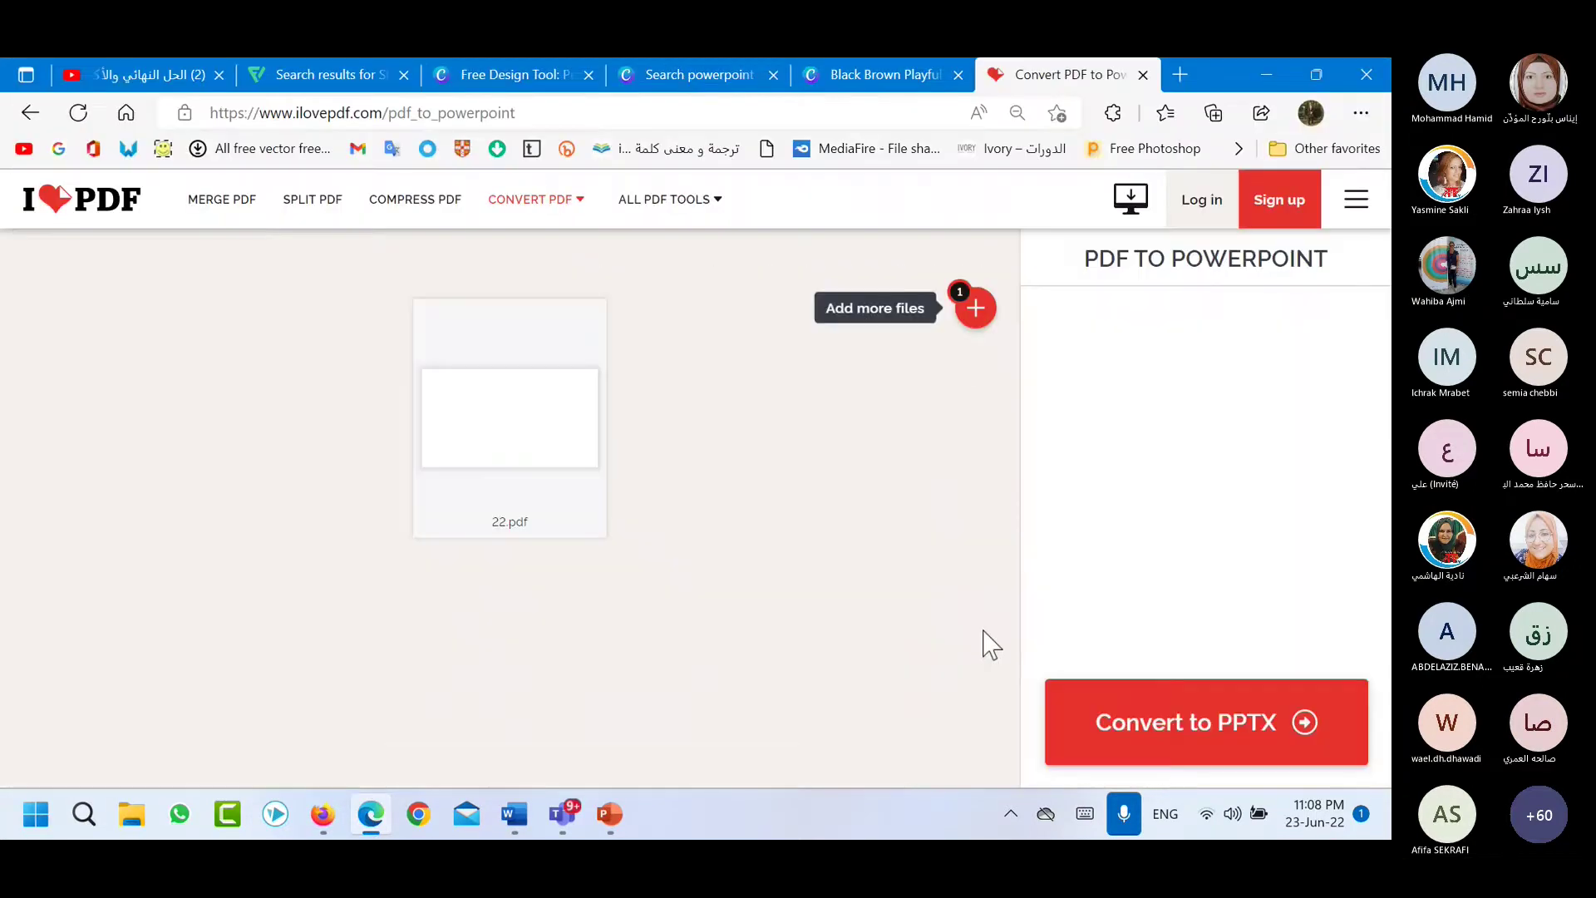
pyautogui.moveTo(538, 502)
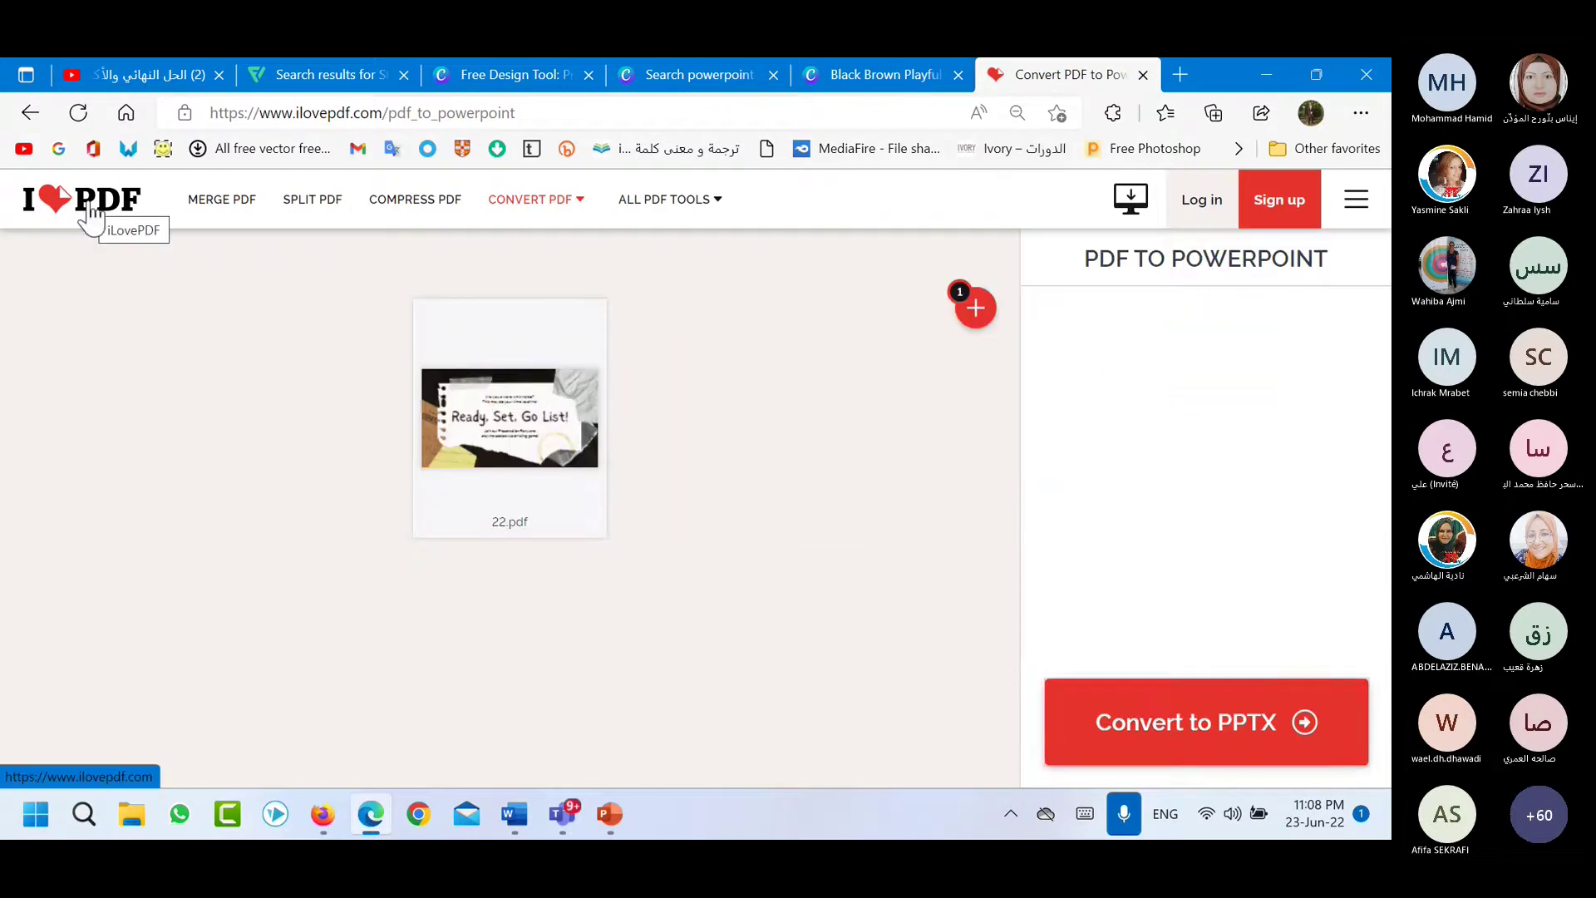
# From the iLovePDF home page, open the PDF to Powerpoint tool and convert 22.pdf from the Project folder to PPTX.
pyautogui.click(90, 208)
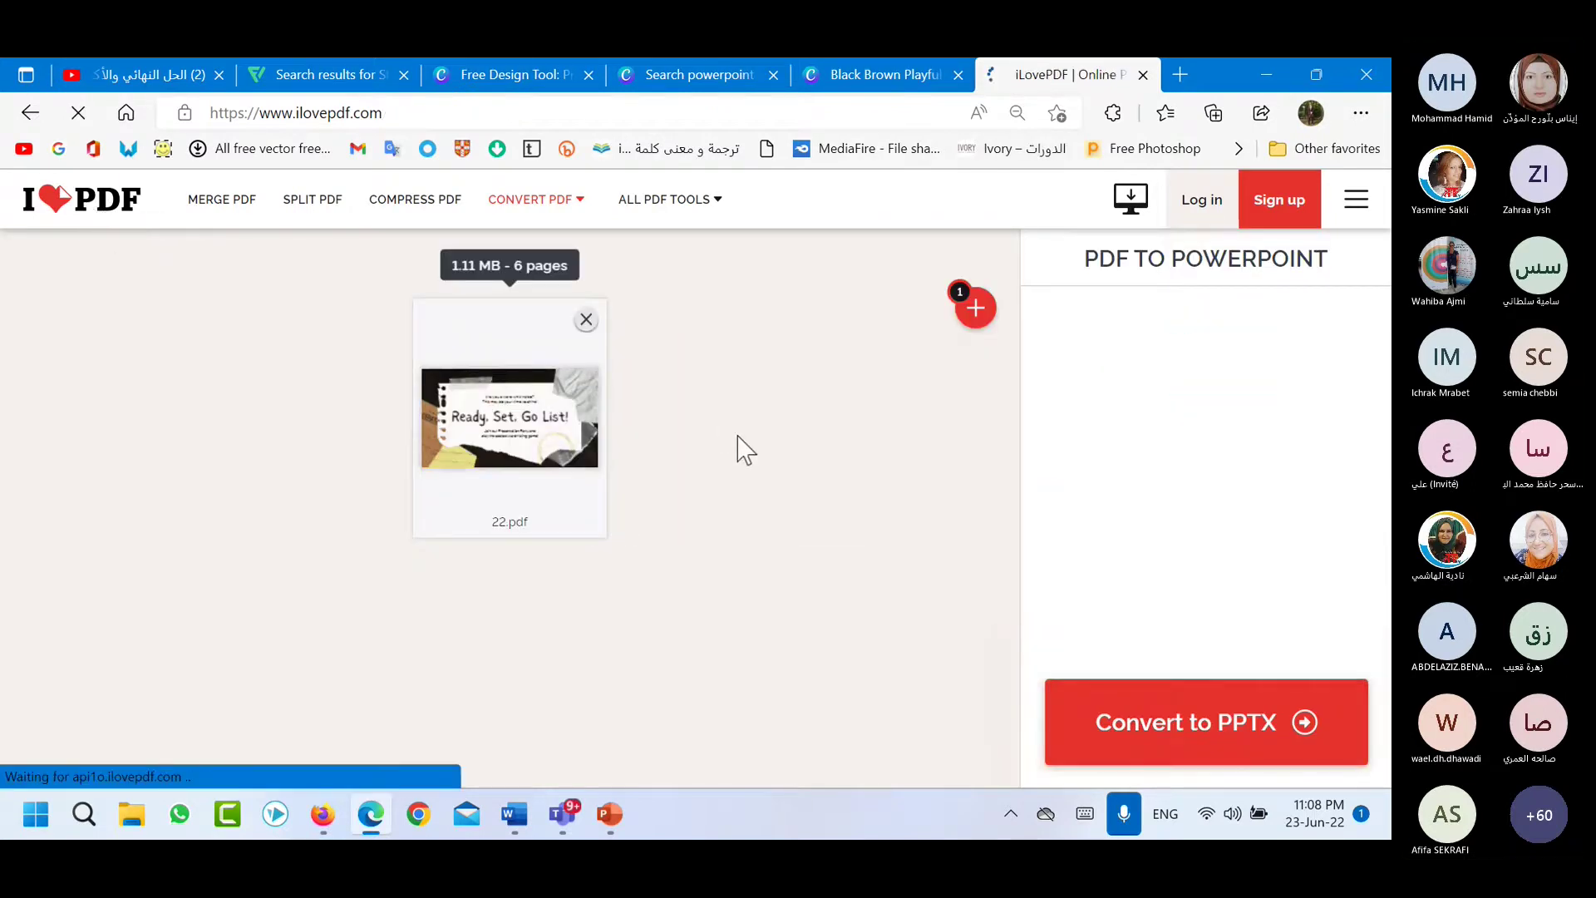
pyautogui.scroll(-1, 676, 633)
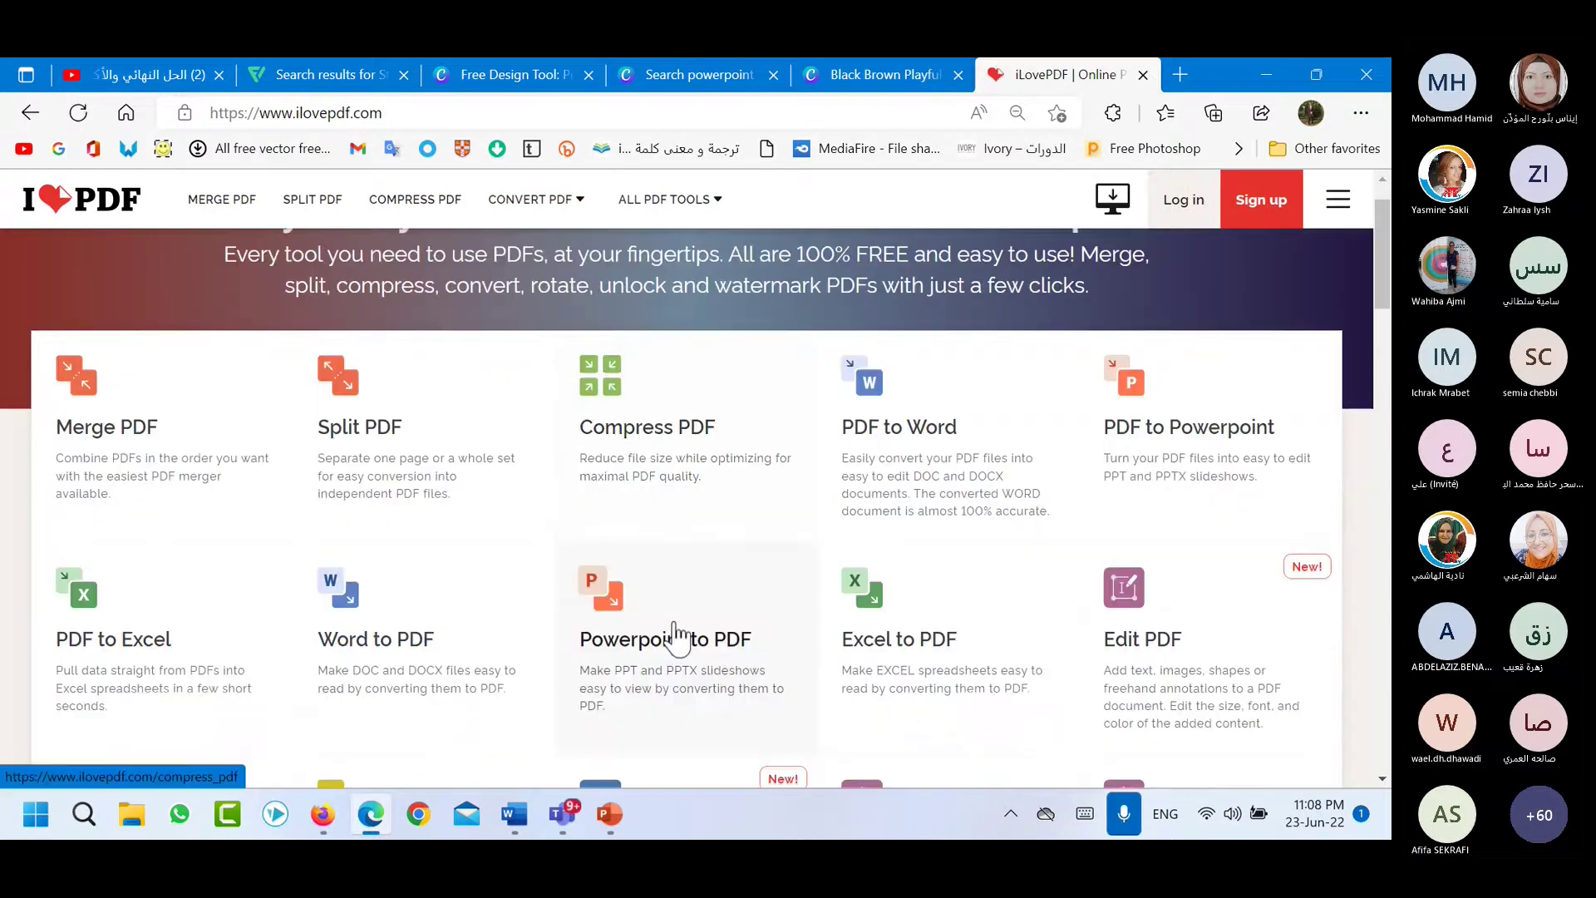
pyautogui.scroll(-1, 677, 639)
pyautogui.scroll(2, 582, 636)
pyautogui.scroll(-1, 536, 632)
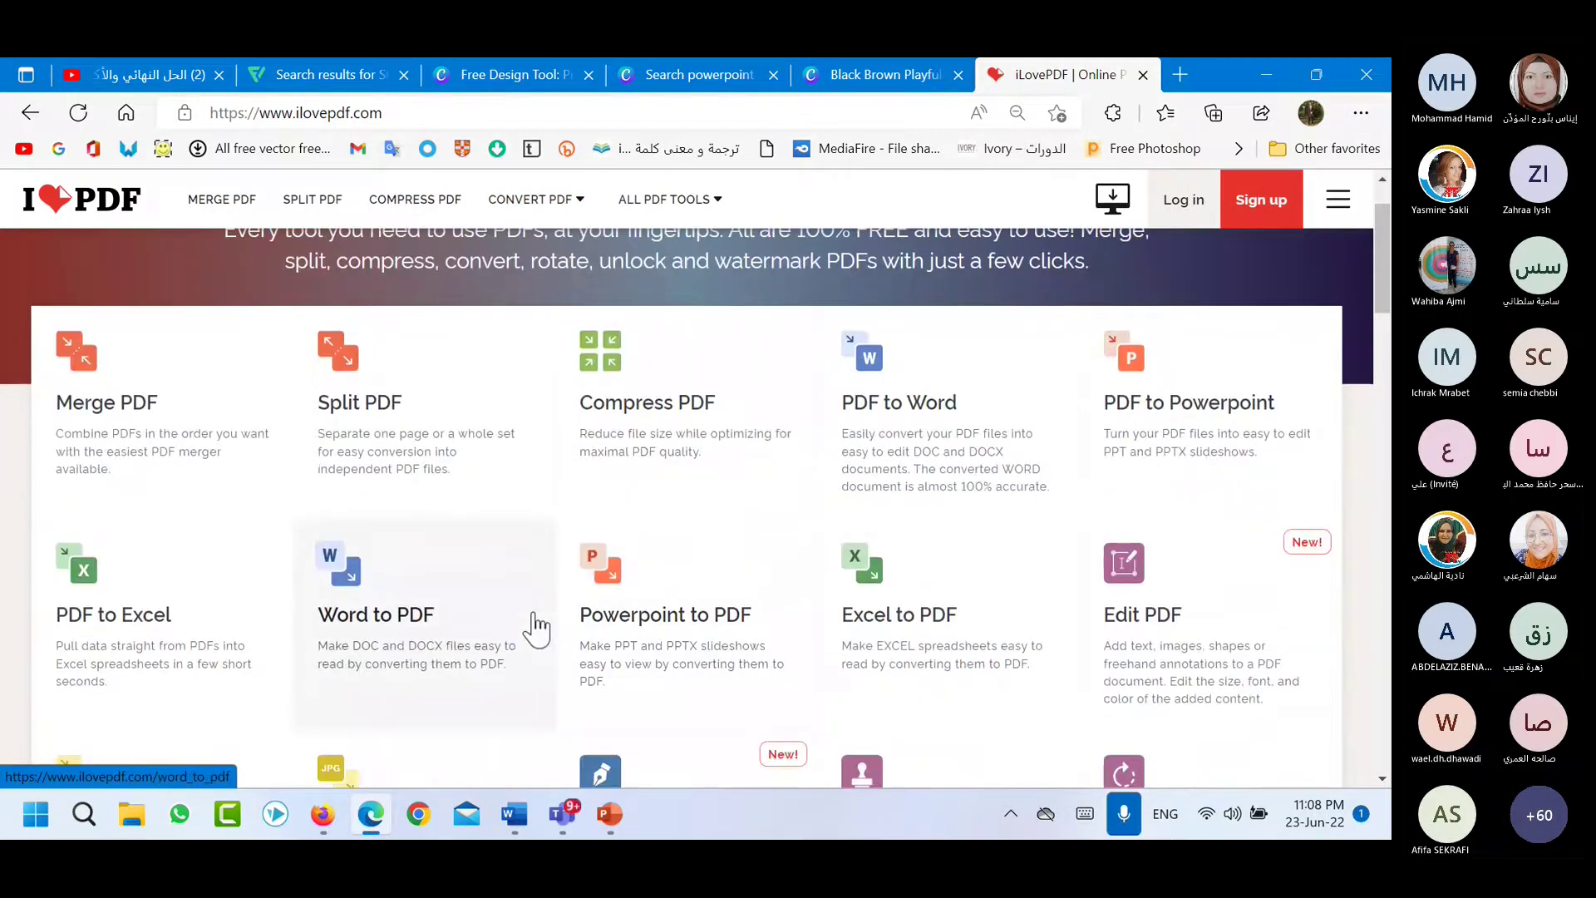
pyautogui.click(1124, 462)
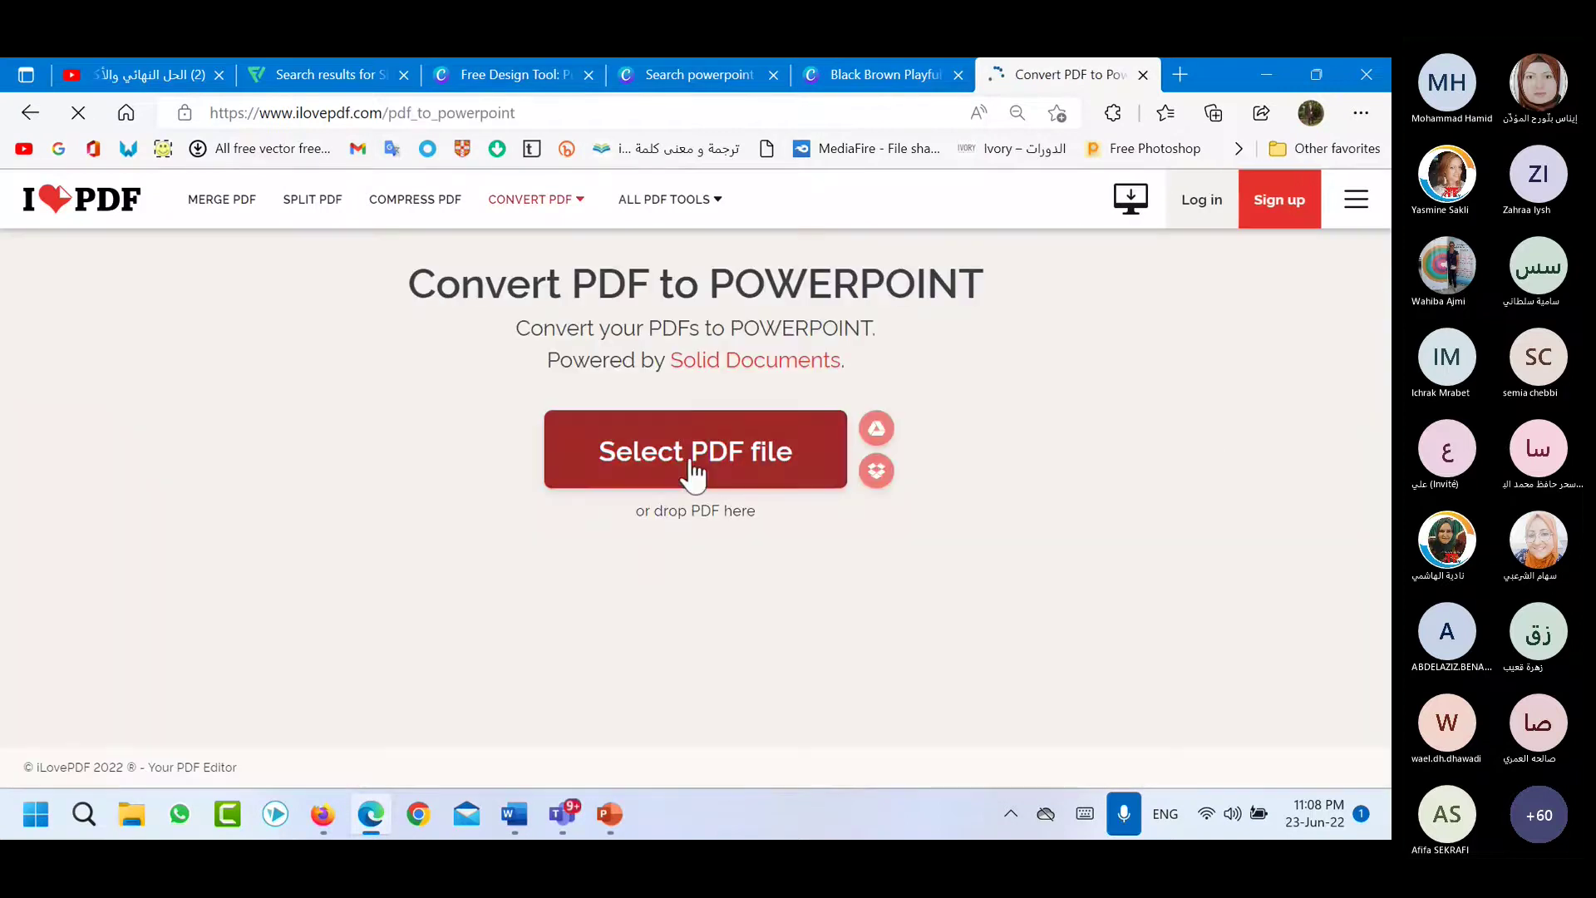
pyautogui.click(756, 455)
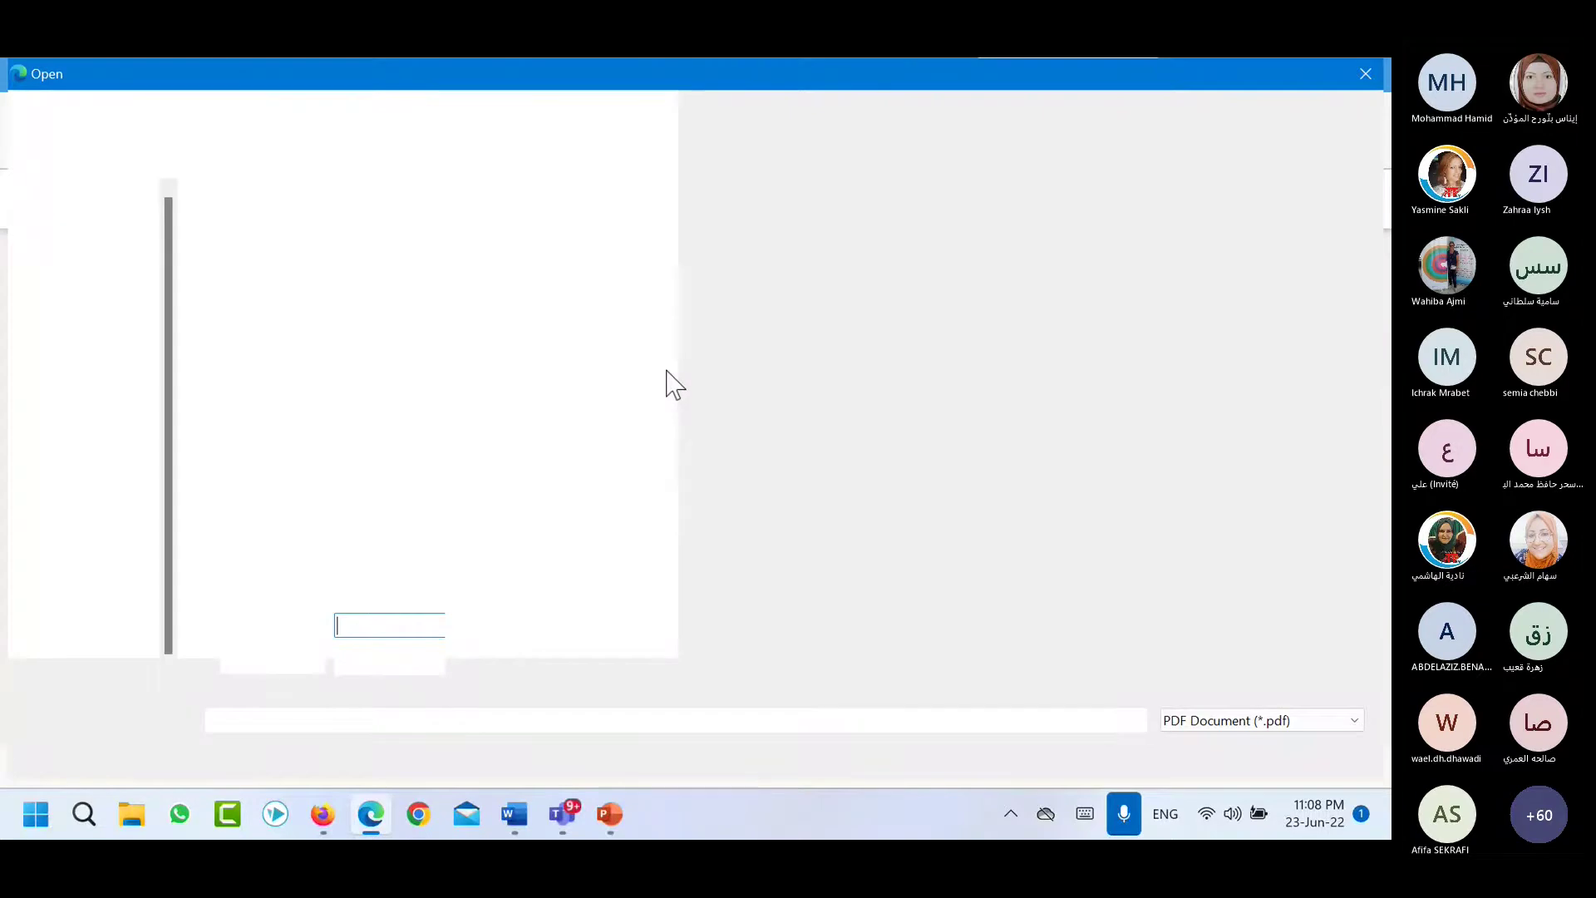
pyautogui.click(612, 262)
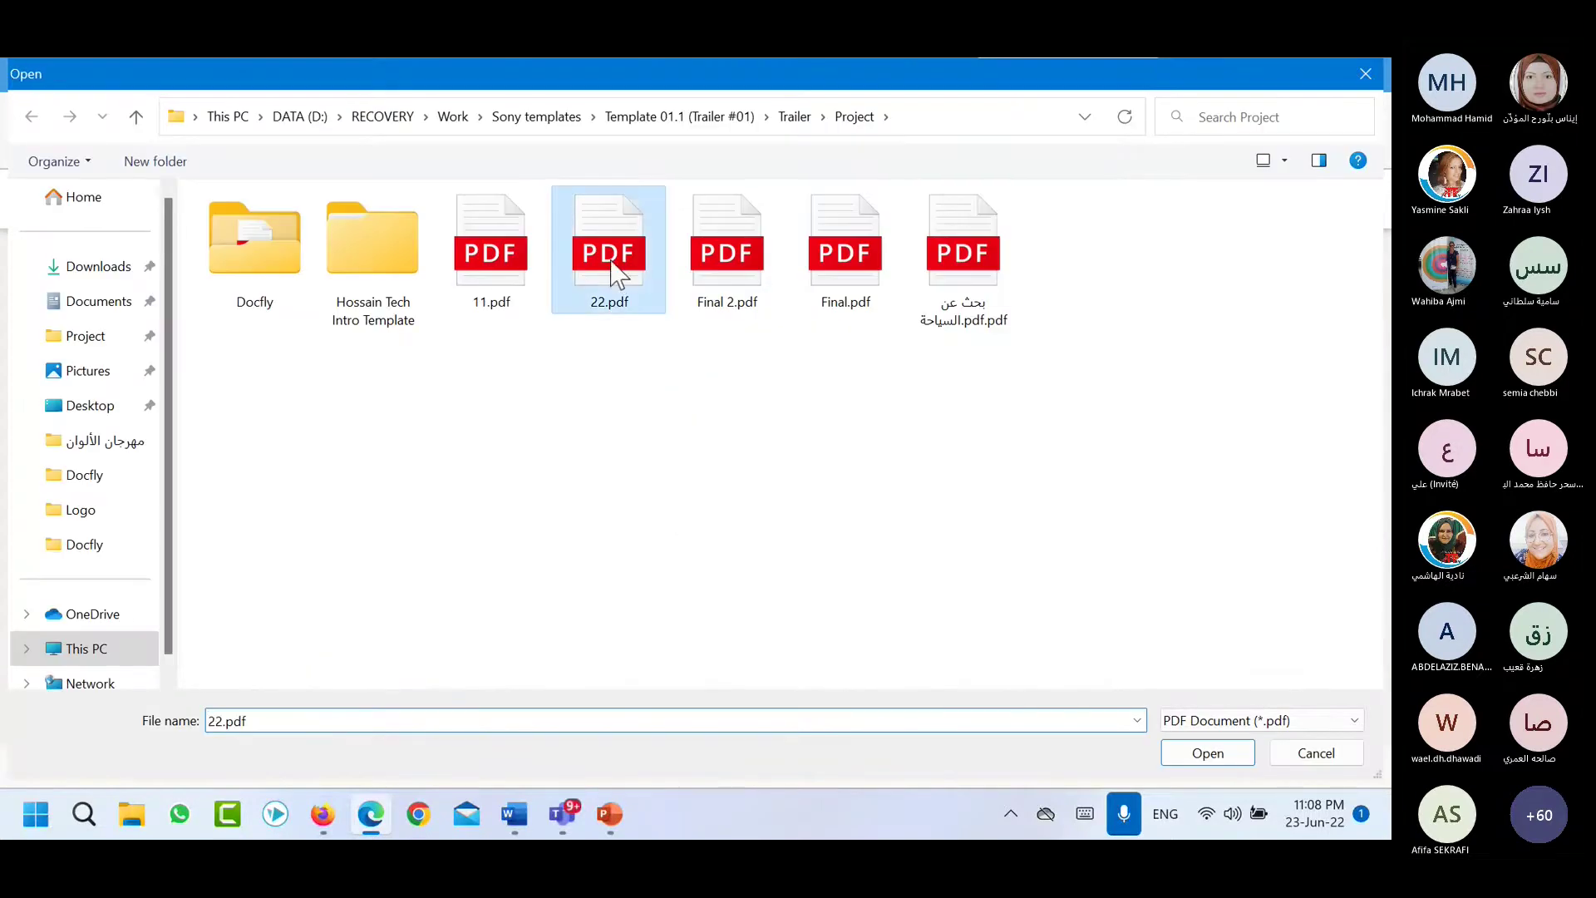
pyautogui.doubleClick(615, 270)
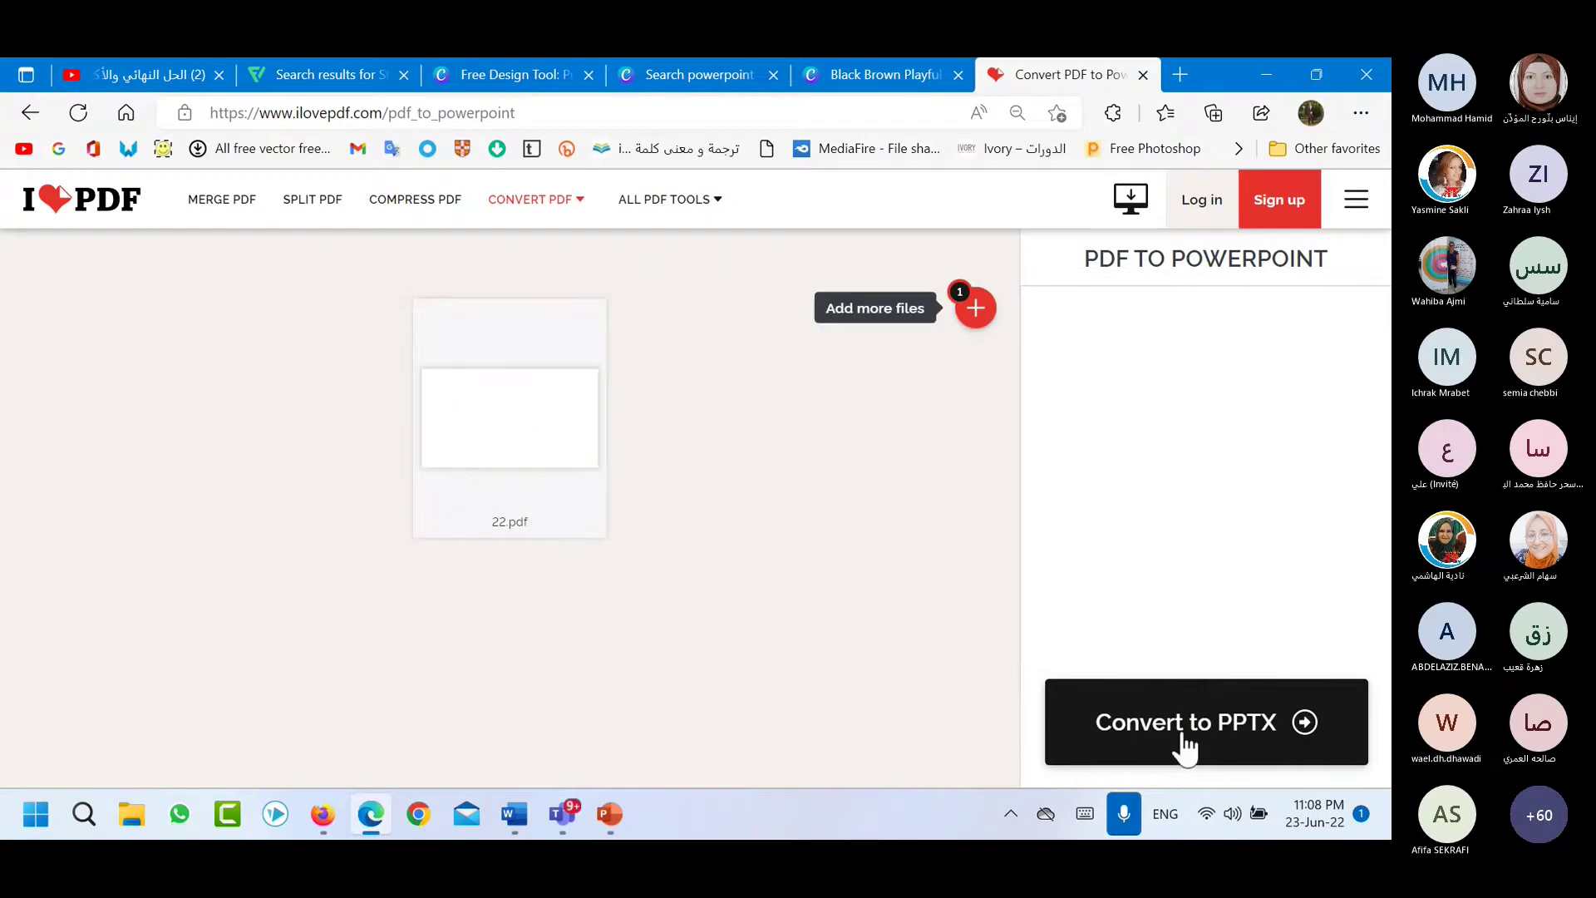
pyautogui.click(1190, 745)
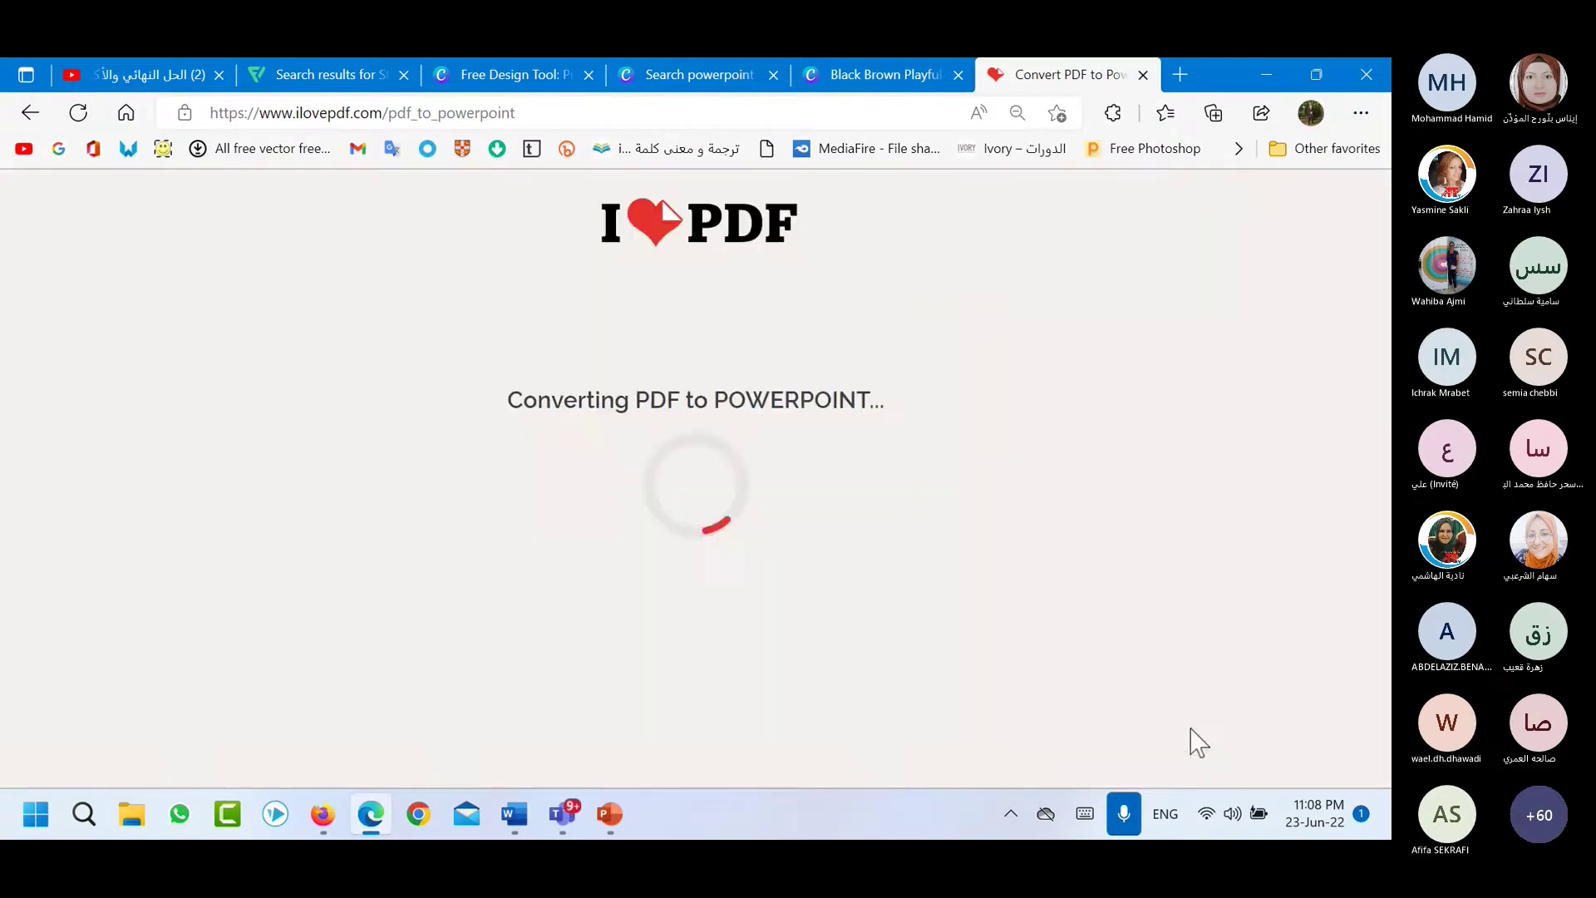
pyautogui.moveTo(685, 400); pyautogui.dragTo(506, 408)
pyautogui.moveTo(880, 400); pyautogui.dragTo(481, 410)
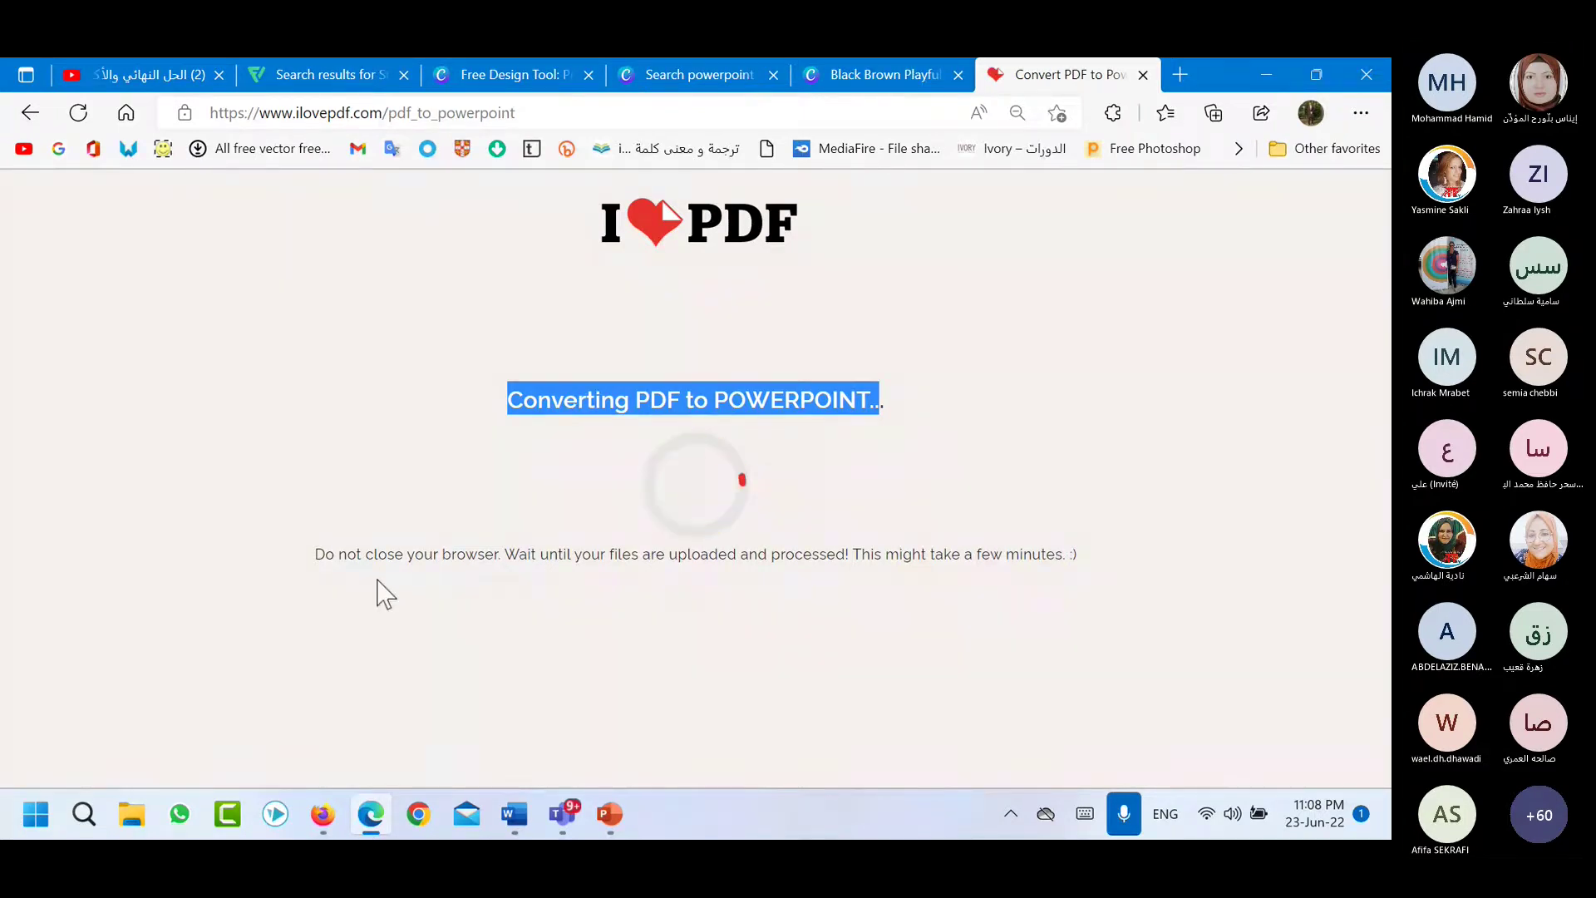
pyautogui.moveTo(314, 554); pyautogui.dragTo(505, 562)
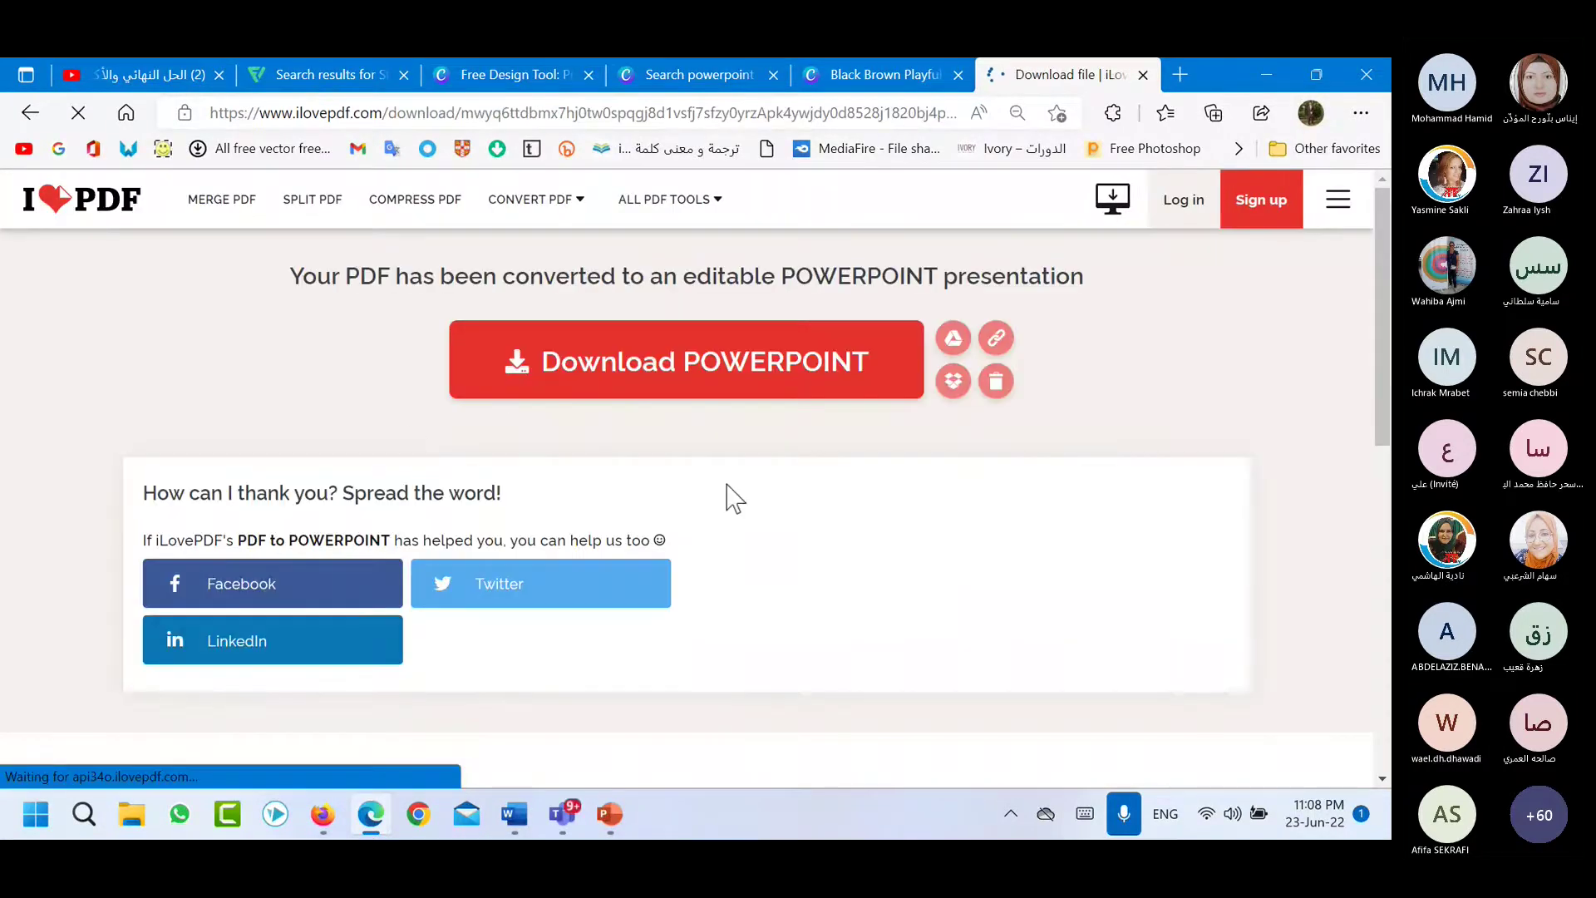
pyautogui.moveTo(291, 275); pyautogui.dragTo(1108, 296)
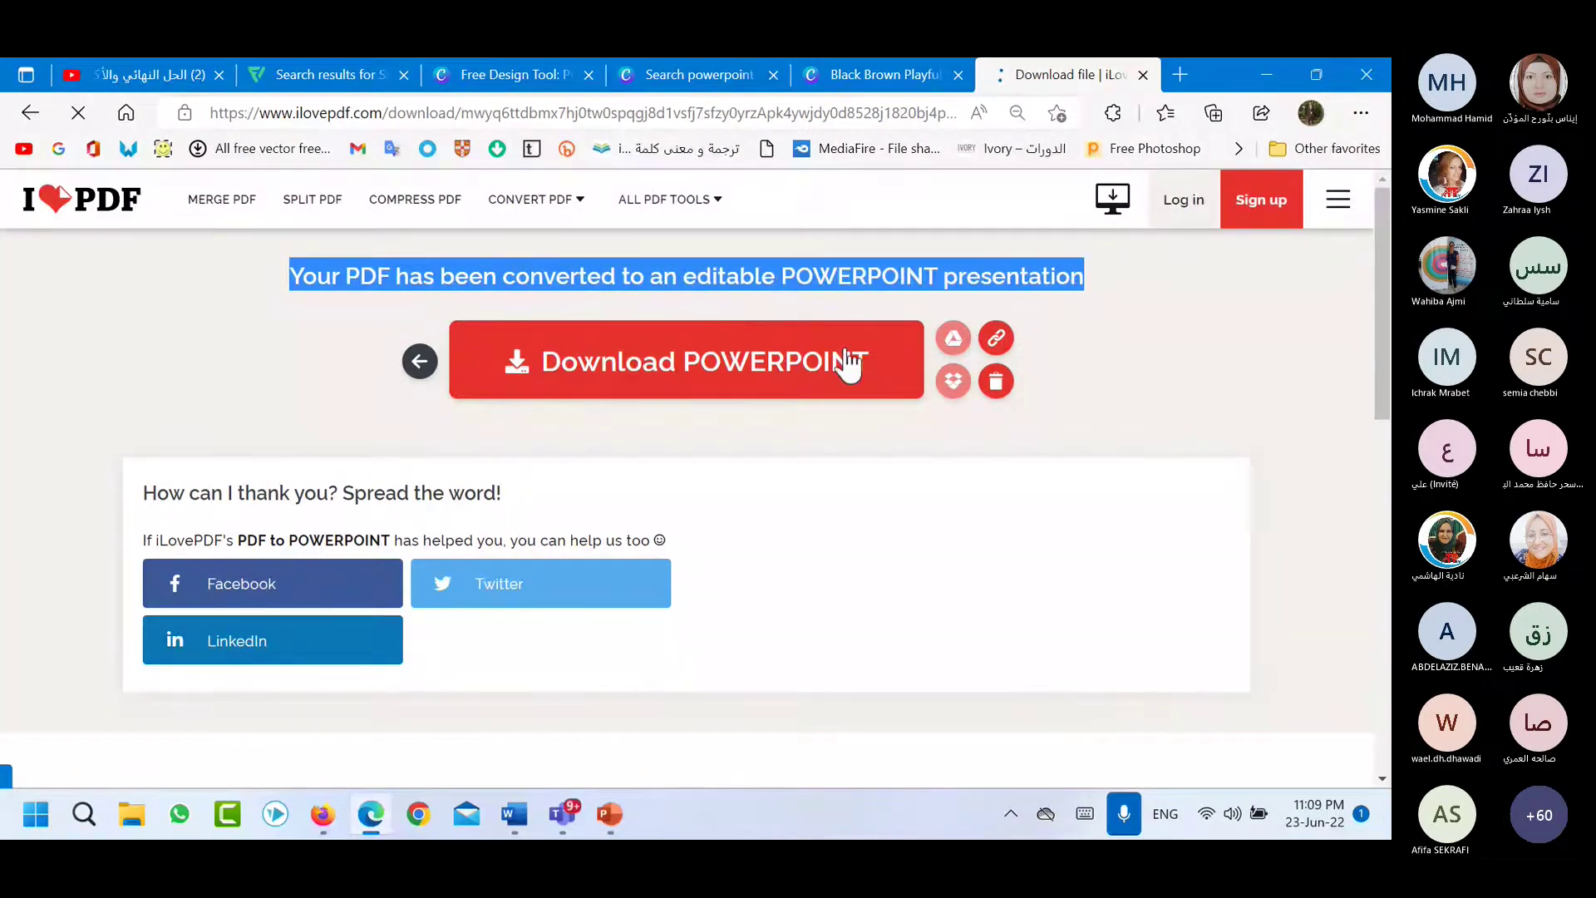
pyautogui.click(753, 262)
pyautogui.moveTo(688, 277); pyautogui.dragTo(921, 280)
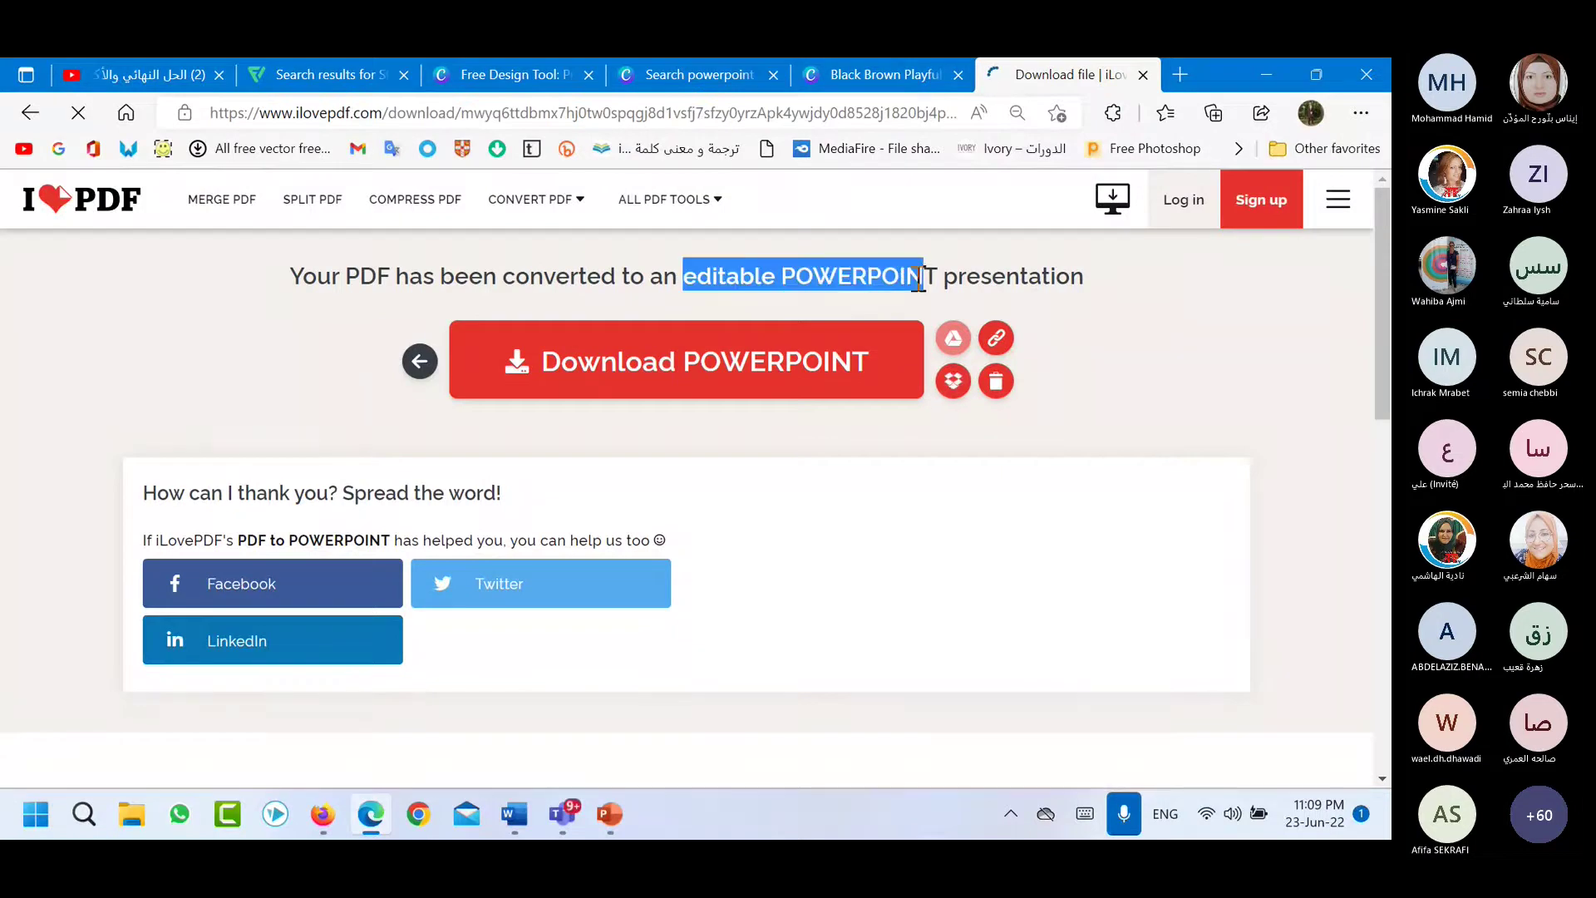
# Download the converted 22.pptx, open it in PowerPoint and enable editing.
pyautogui.click(796, 381)
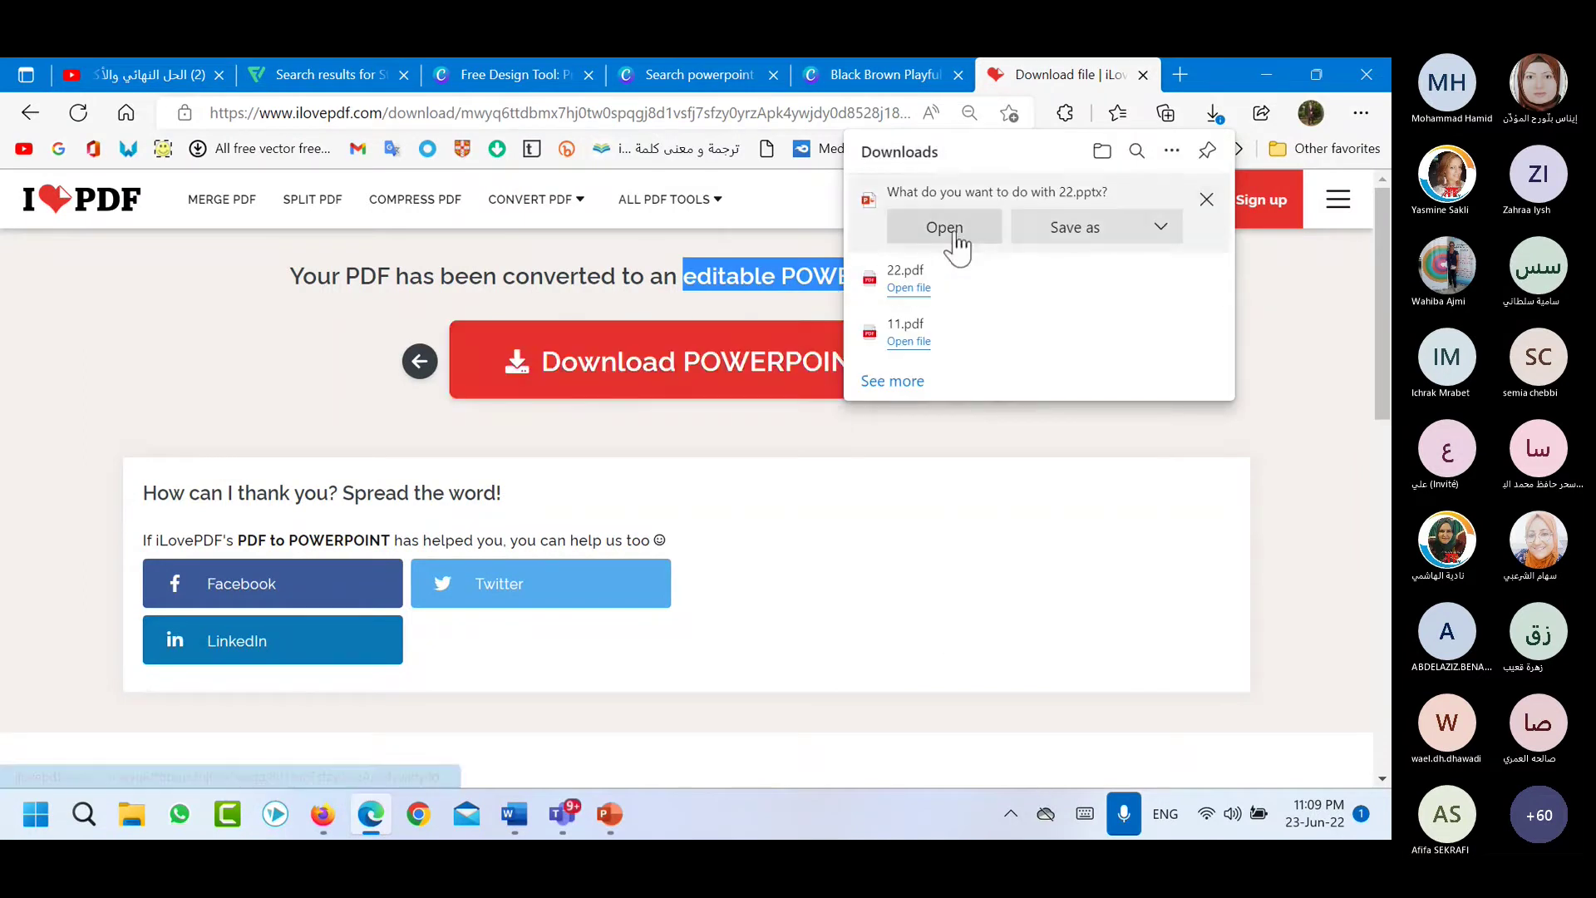
pyautogui.click(958, 241)
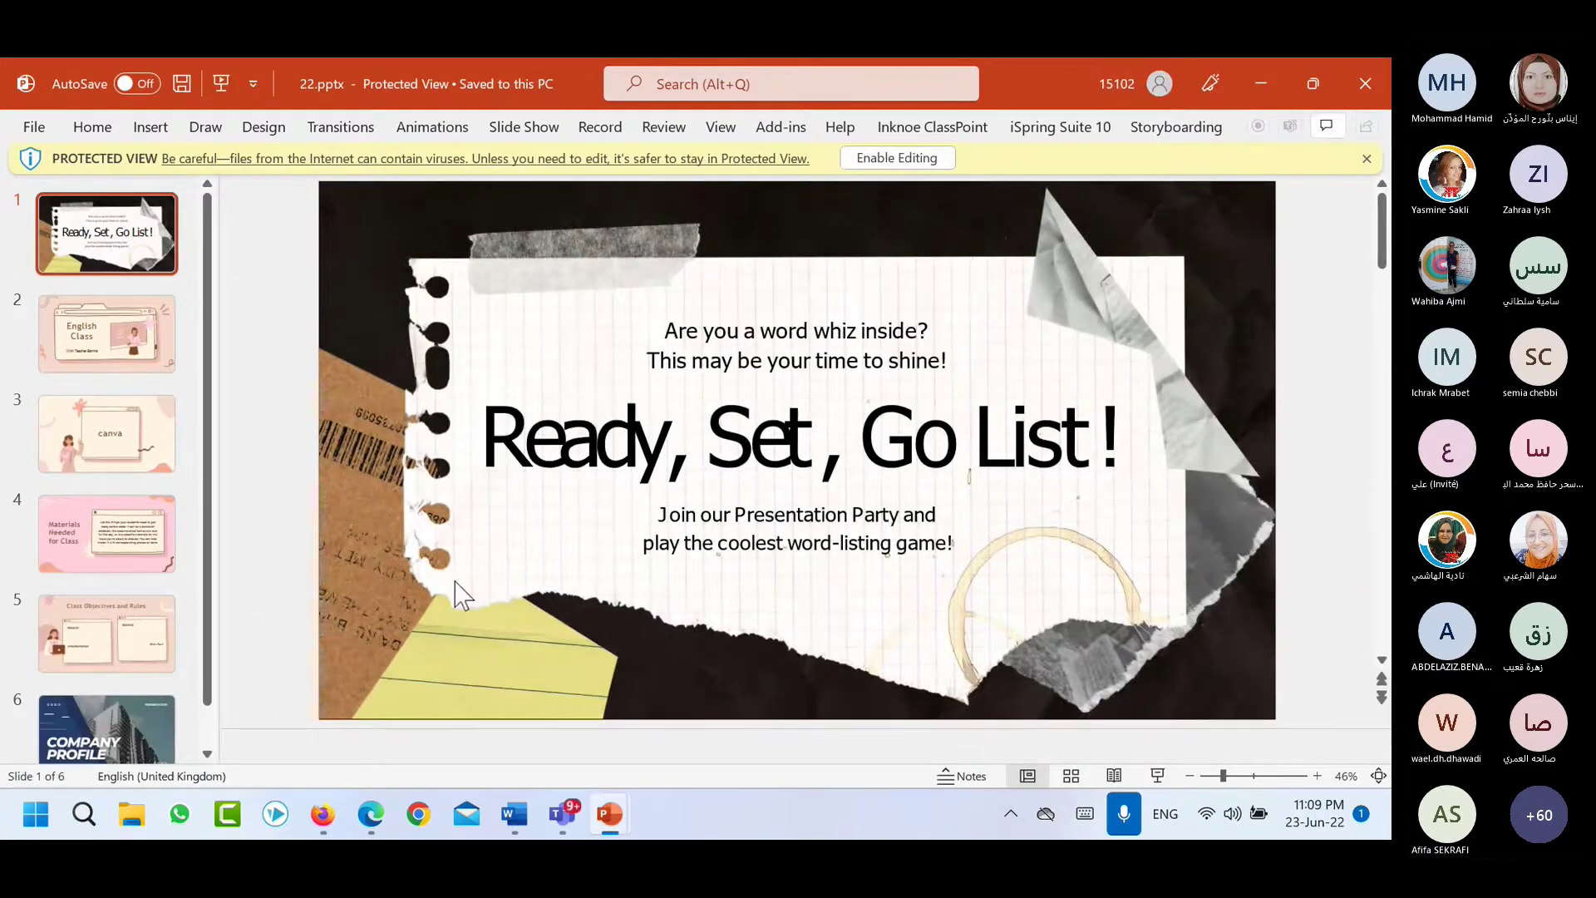
pyautogui.click(895, 163)
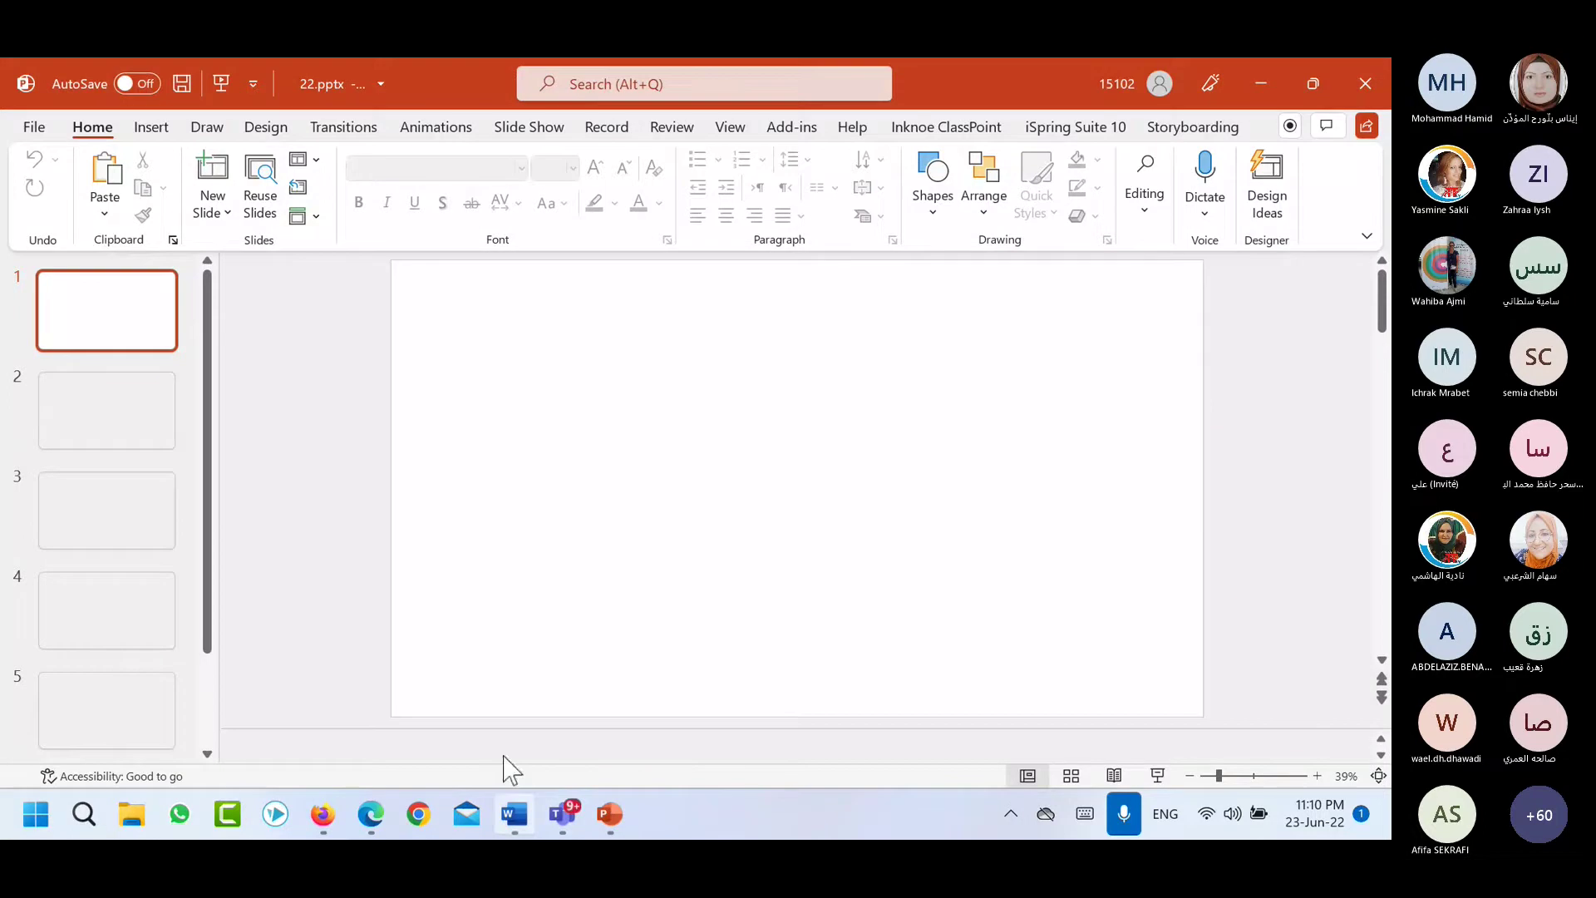
# Switch to the Canva presentation in the Edge browser and dismiss its request to download multiple files.
pyautogui.moveTo(371, 823)
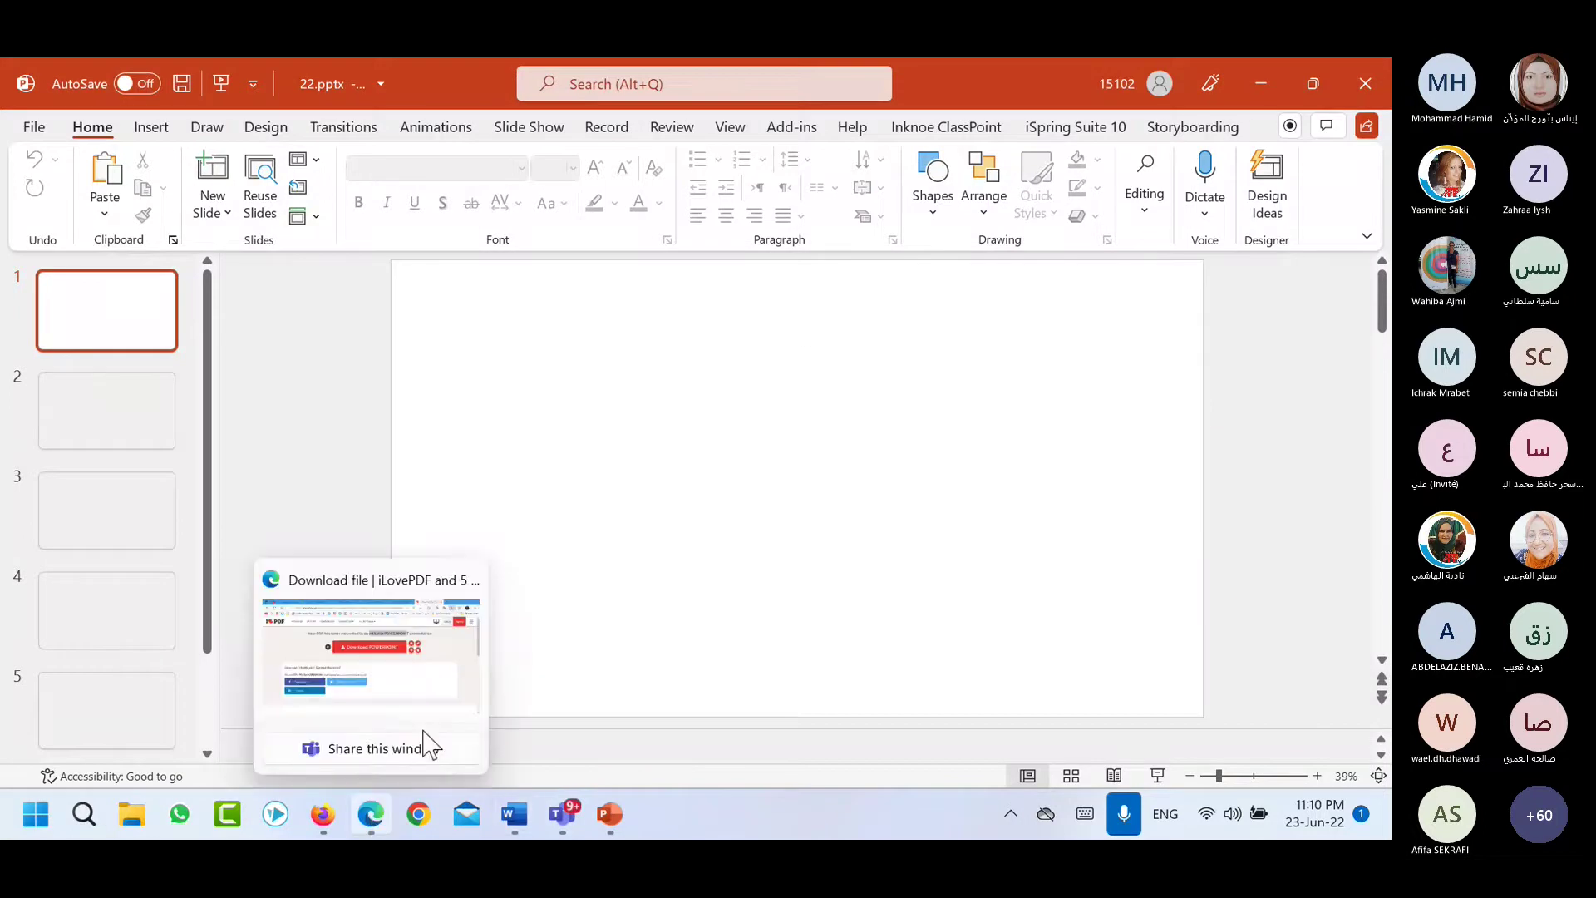
pyautogui.click(426, 742)
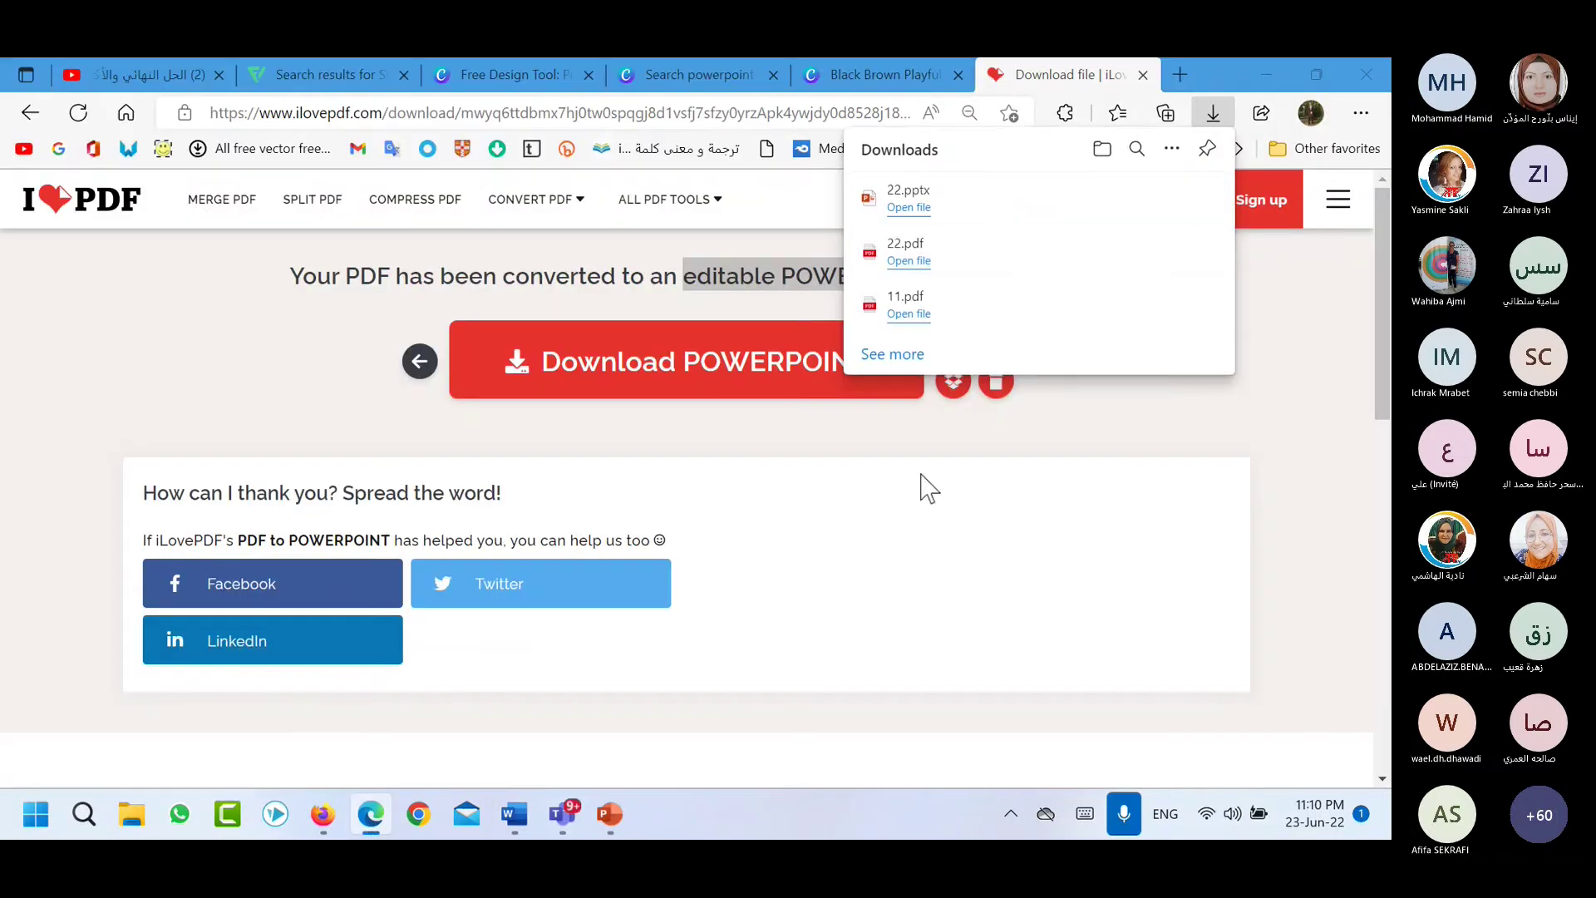
pyautogui.hotkey('ctrl', 'shift', 'Tab')
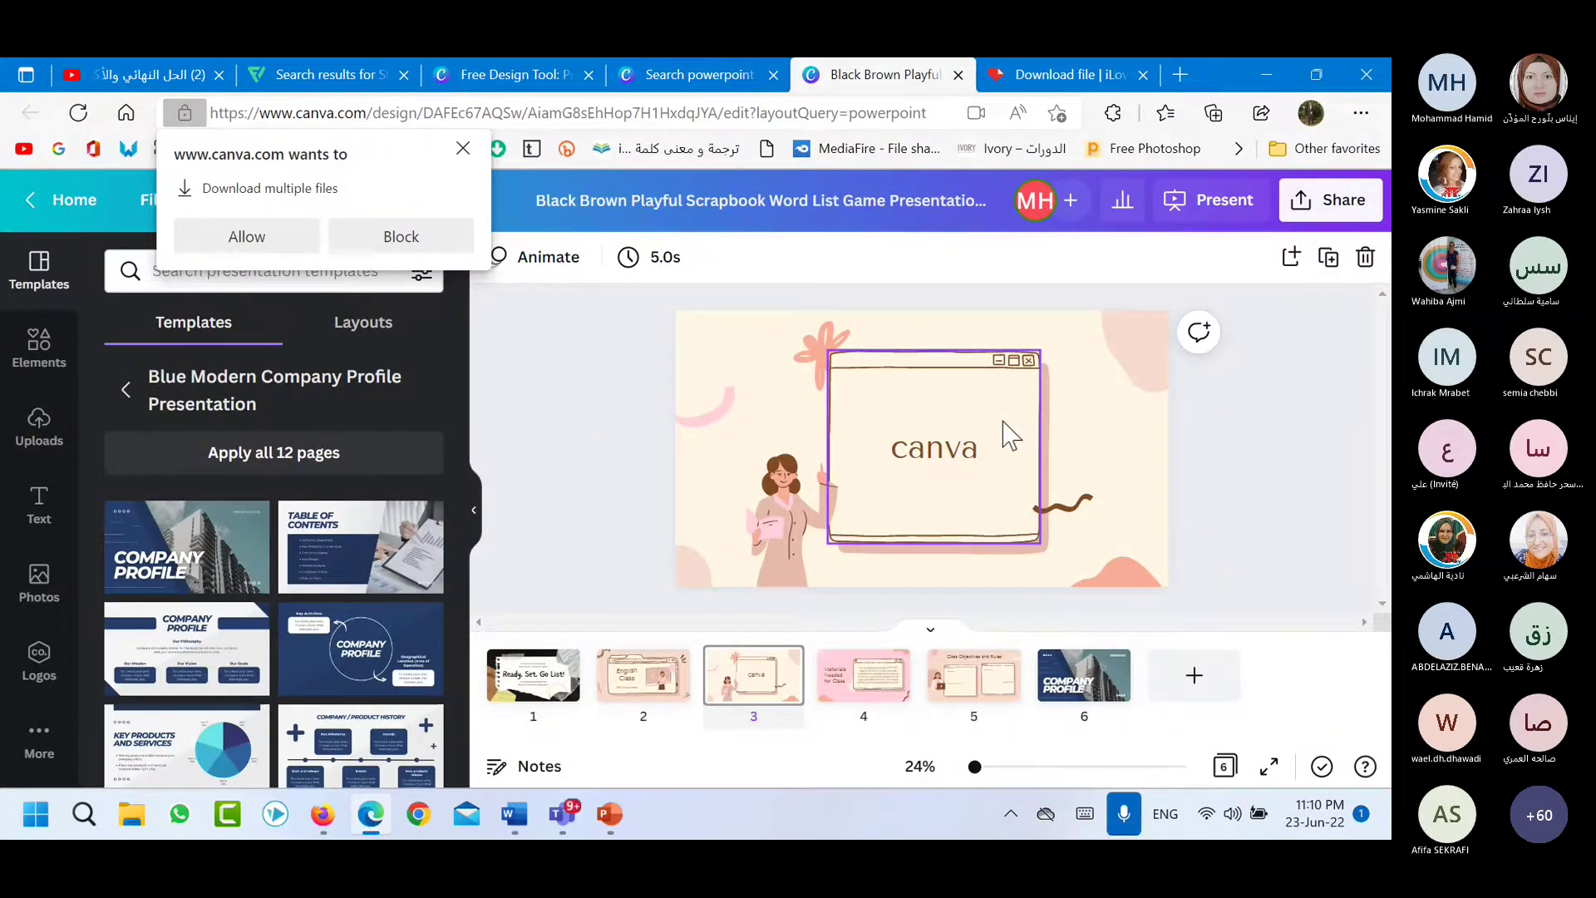
pyautogui.moveTo(1010, 434); pyautogui.dragTo(1159, 319)
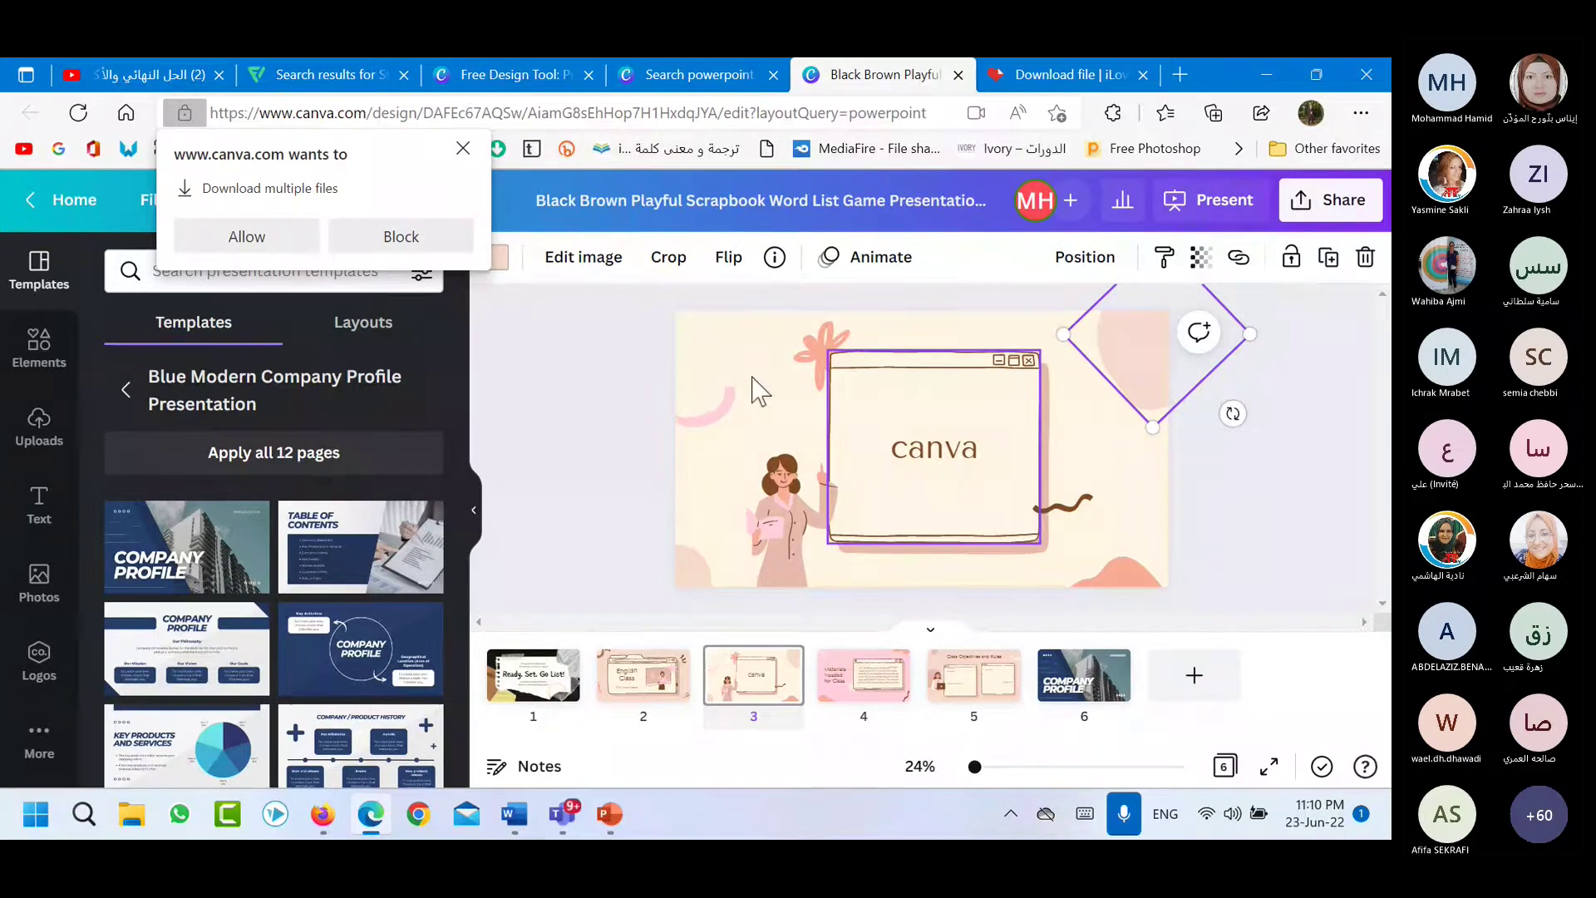
pyautogui.click(463, 148)
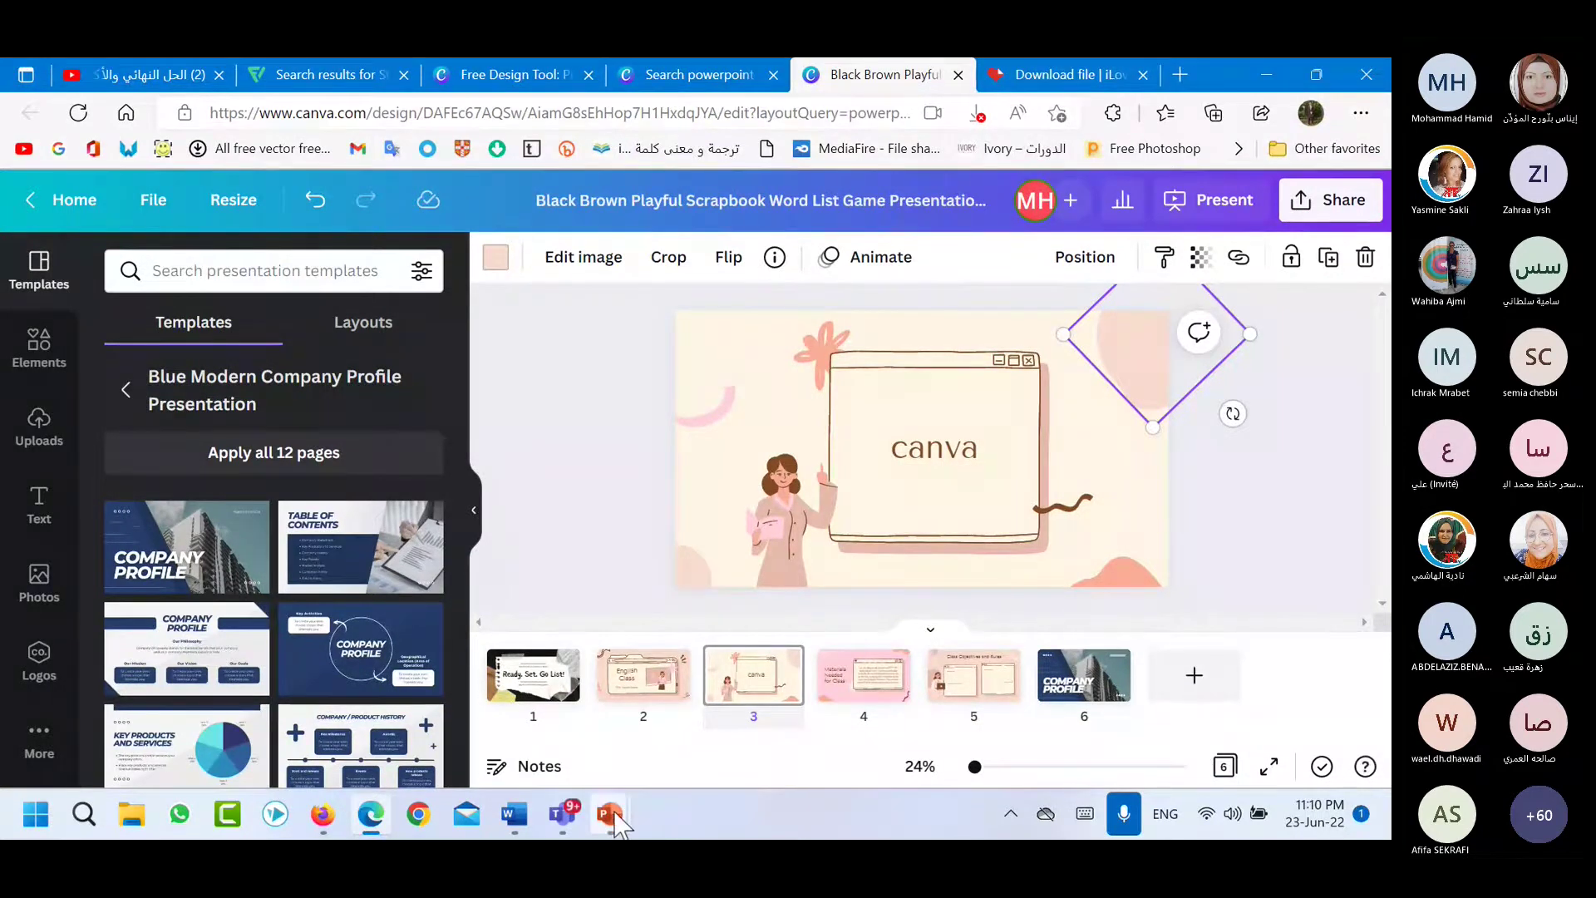
# Switch to 22.pptx in PowerPoint and replace the slide 1 title "Ready, Set, Go List!" with "السلام".
pyautogui.moveTo(614, 815)
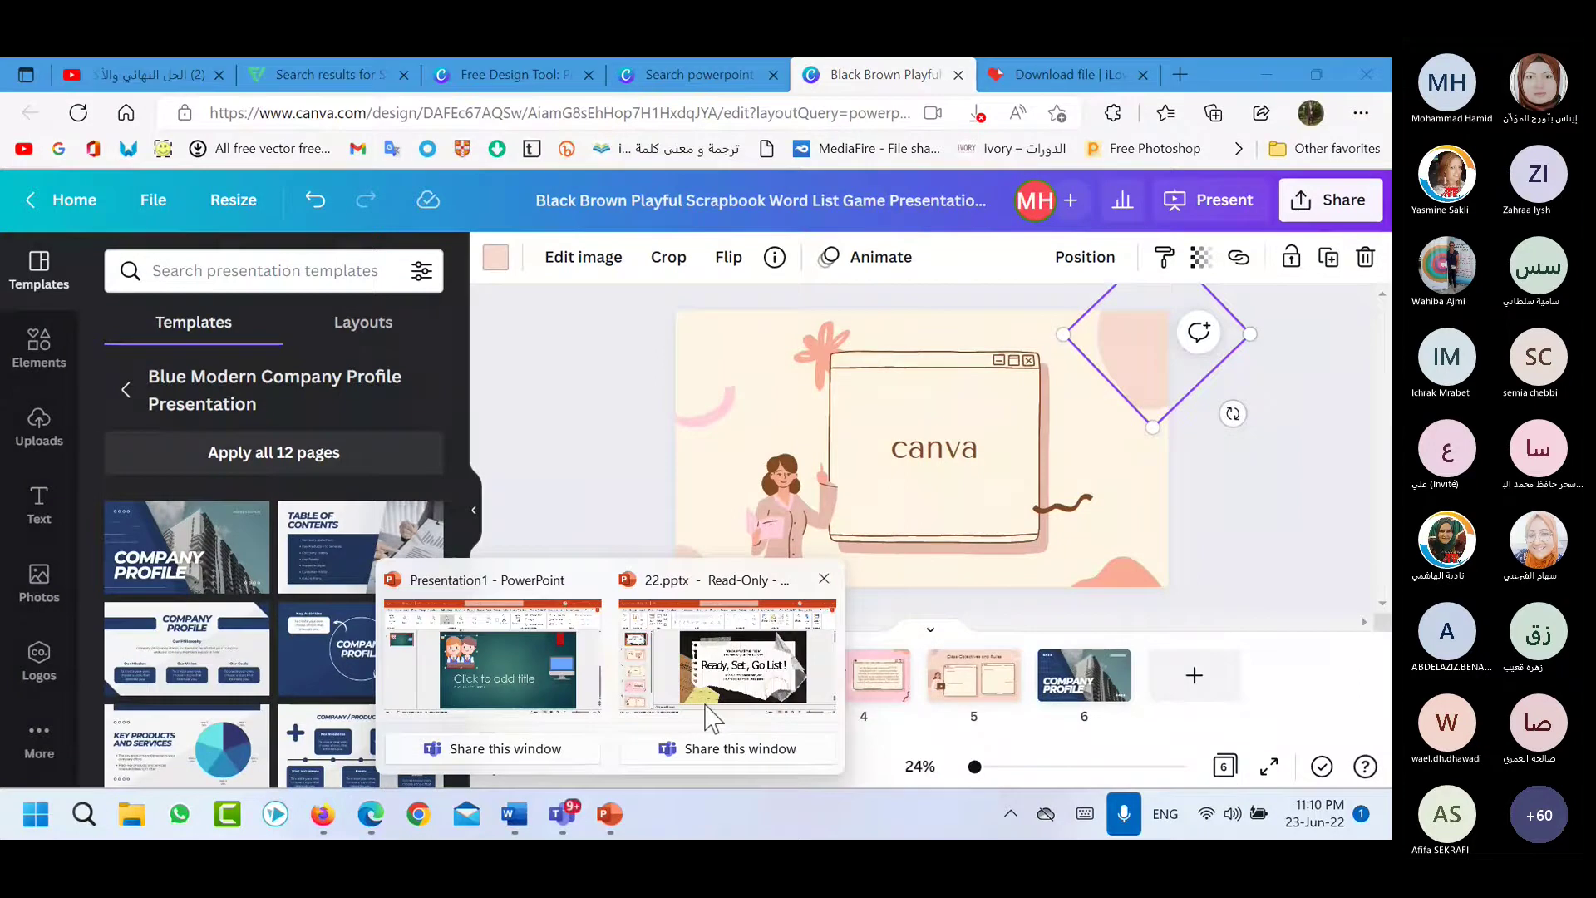
pyautogui.click(711, 665)
pyautogui.click(622, 476)
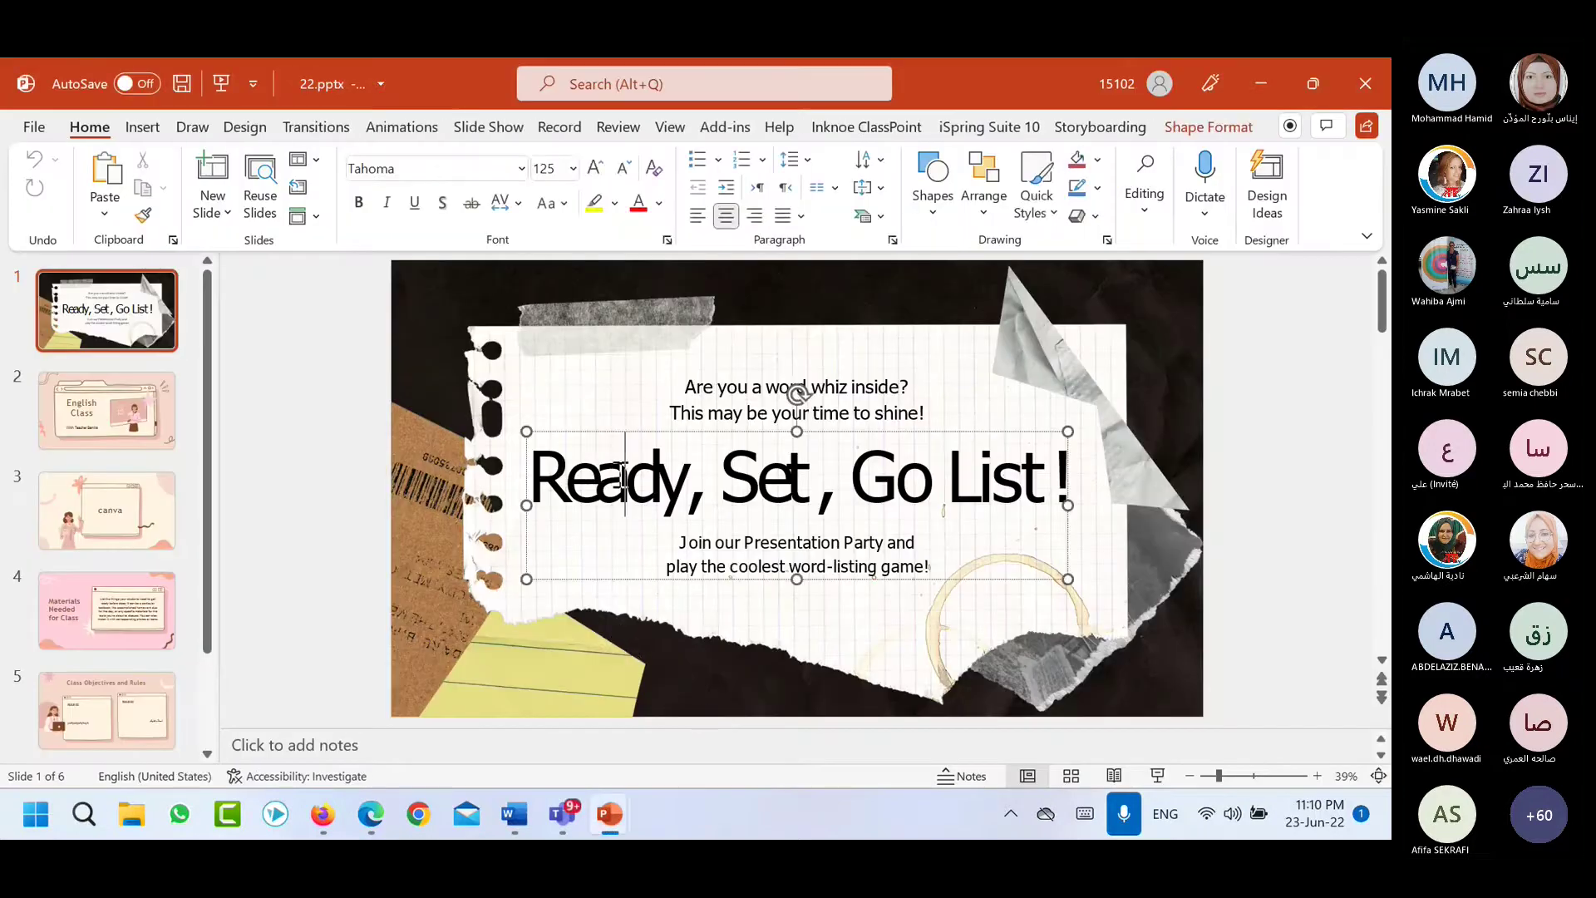
pyautogui.tripleClick(715, 488)
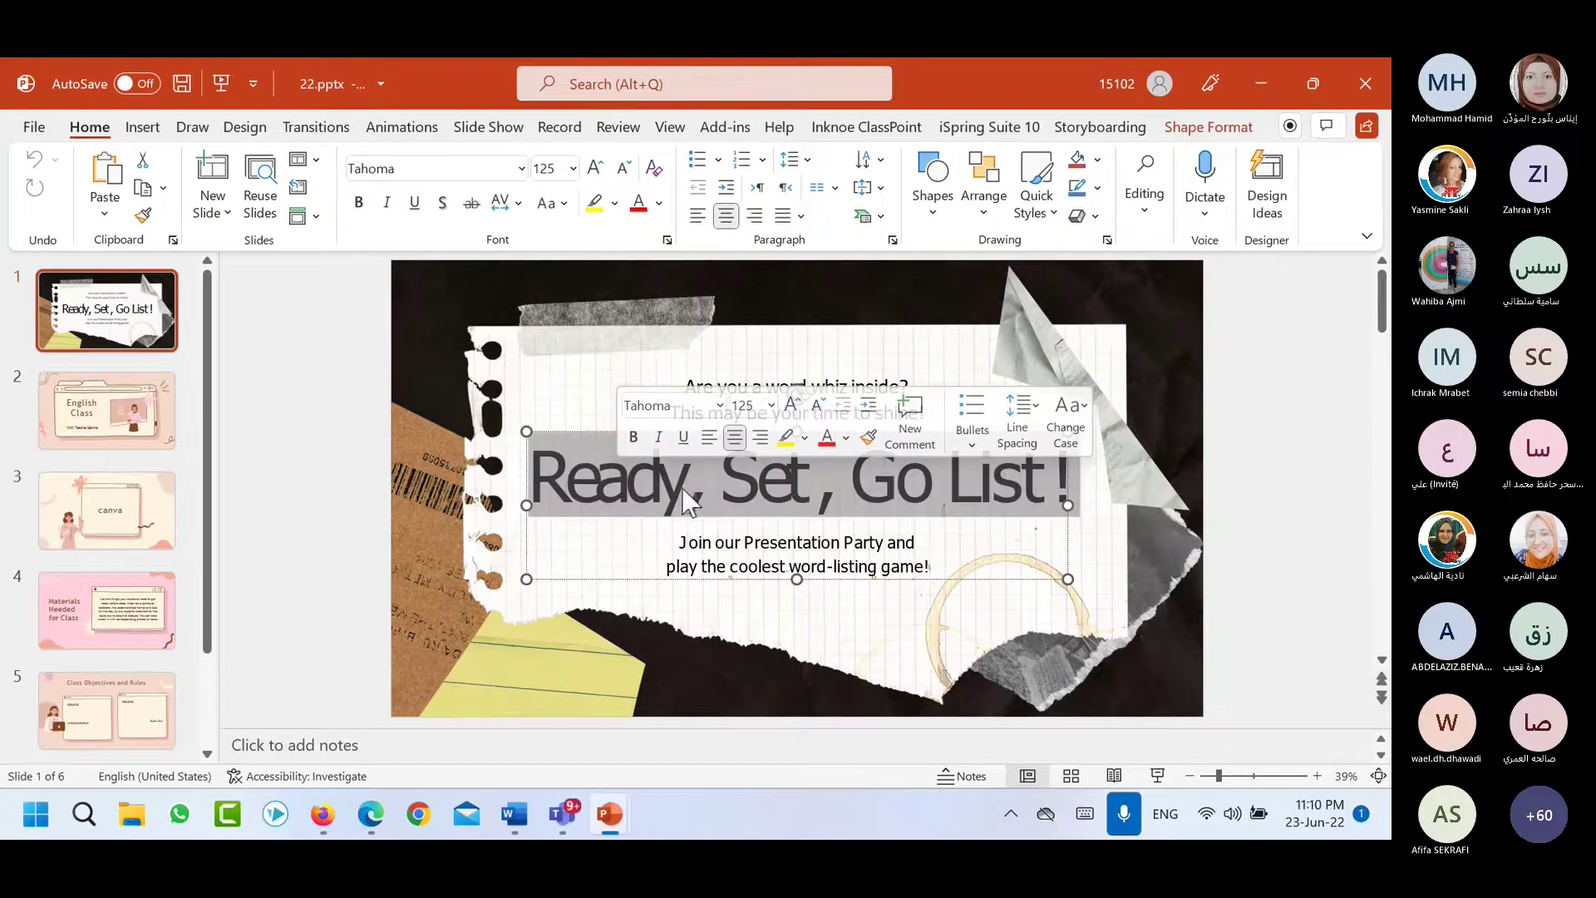
pyautogui.write('hghhjdskias')
pyautogui.press('BackSpace')
pyautogui.press('BackSpace')
pyautogui.press('BackSpace')
pyautogui.press('BackSpace')
pyautogui.press('BackSpace')
pyautogui.press('BackSpace')
pyautogui.press('BackSpace')
pyautogui.press('BackSpace')
pyautogui.press('BackSpace')
pyautogui.press('BackSpace')
pyautogui.press('BackSpace')
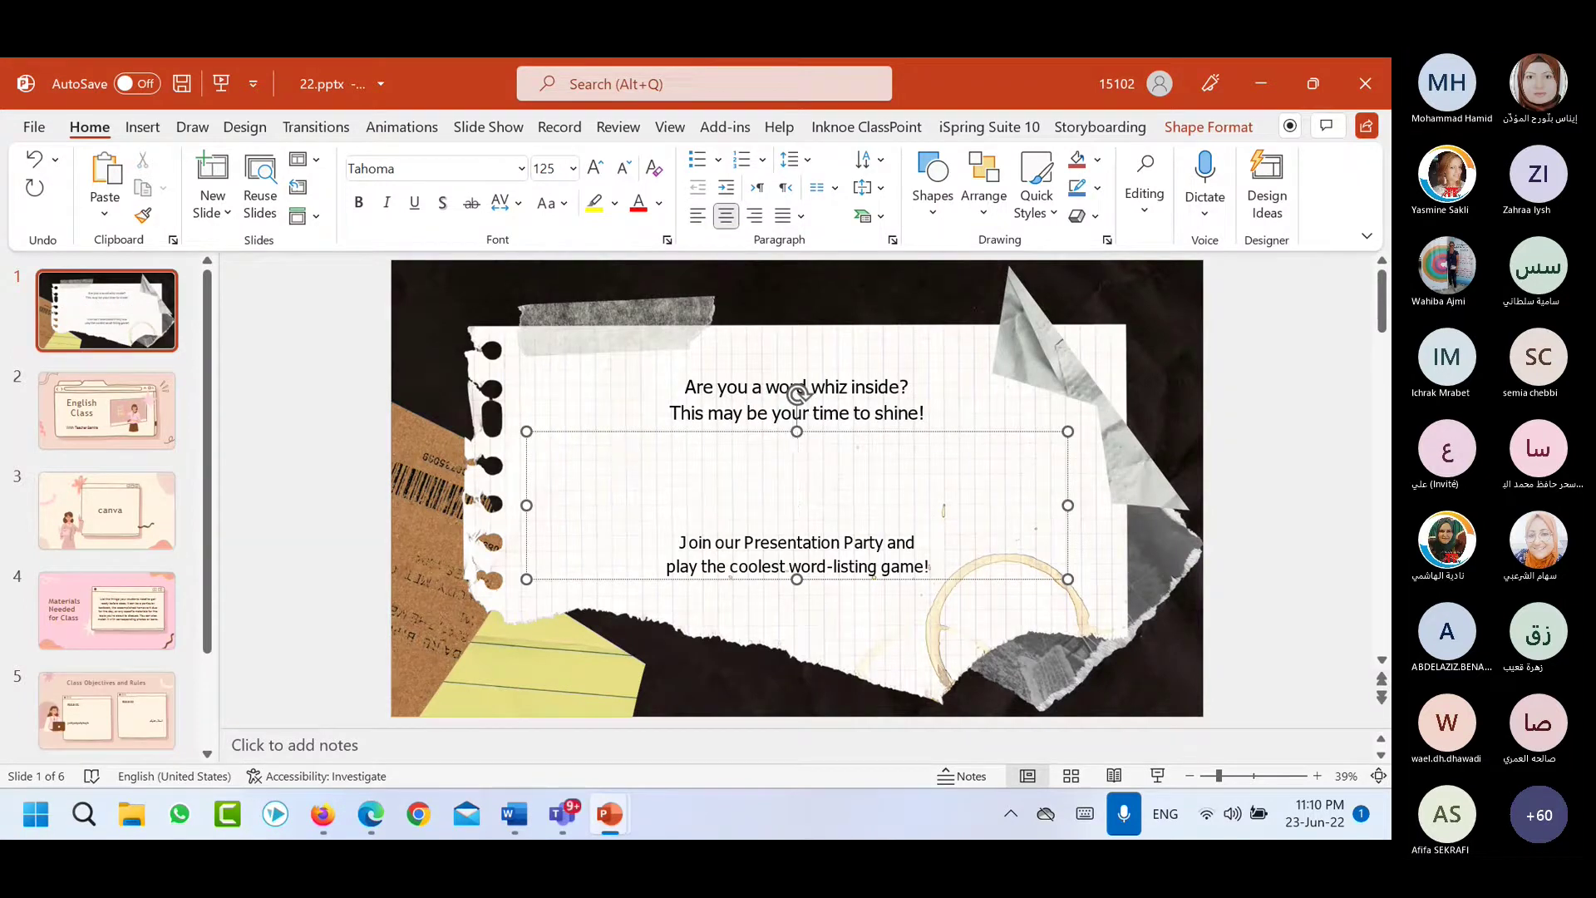
pyautogui.hotkey('alt', 'shift')
pyautogui.write('السلام')
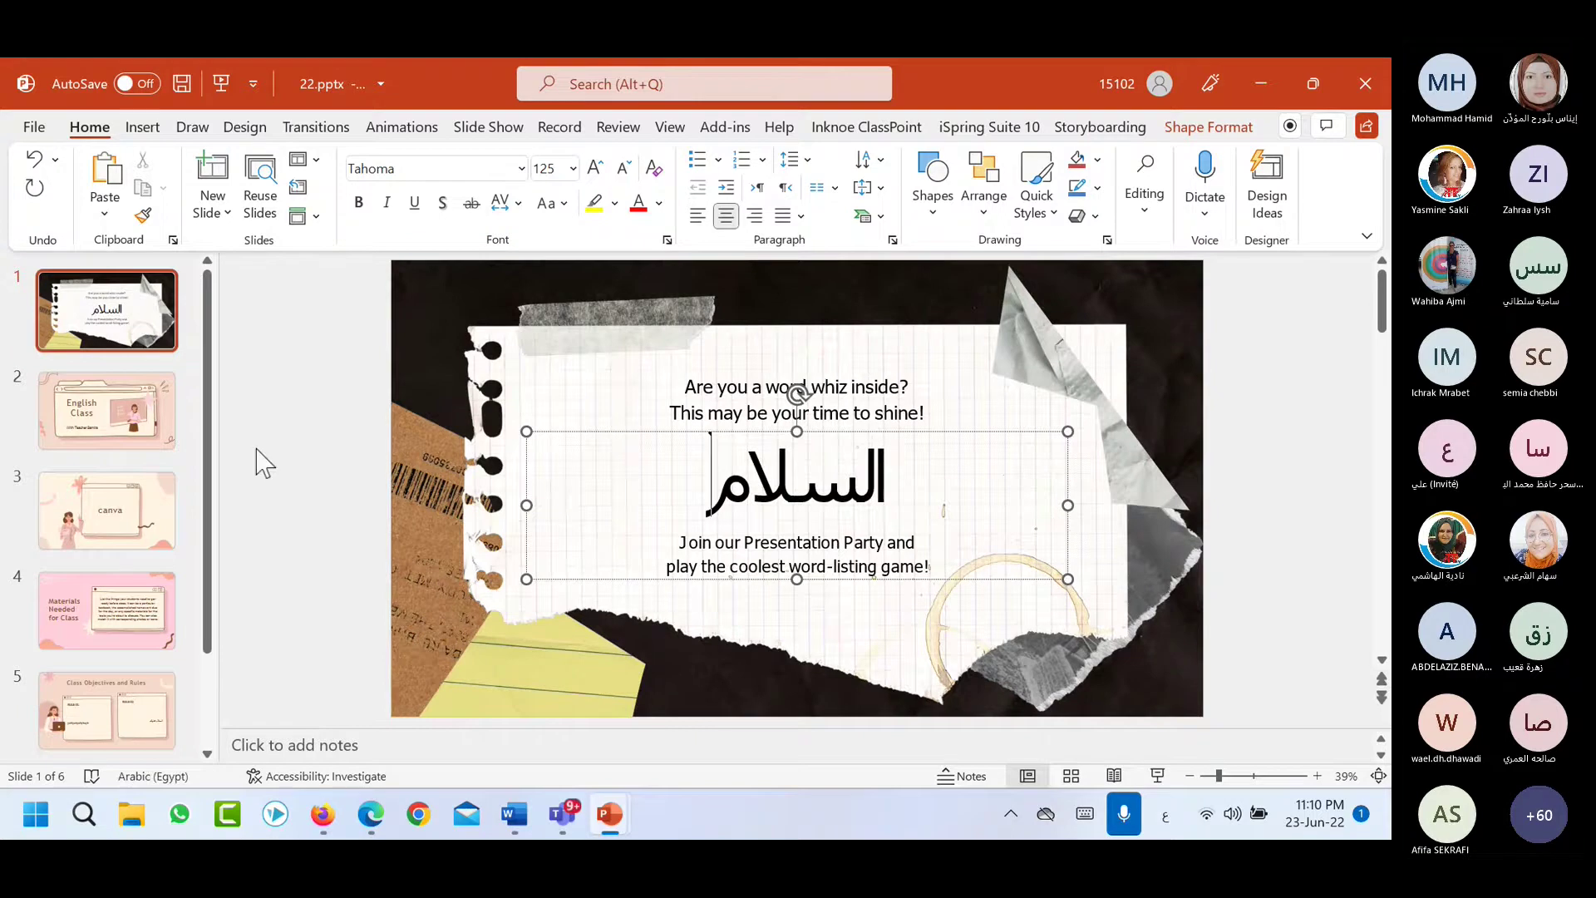
# Select the "English Class" title text on slide 2 to check that it is editable.
pyautogui.click(107, 411)
pyautogui.click(627, 447)
pyautogui.tripleClick(636, 471)
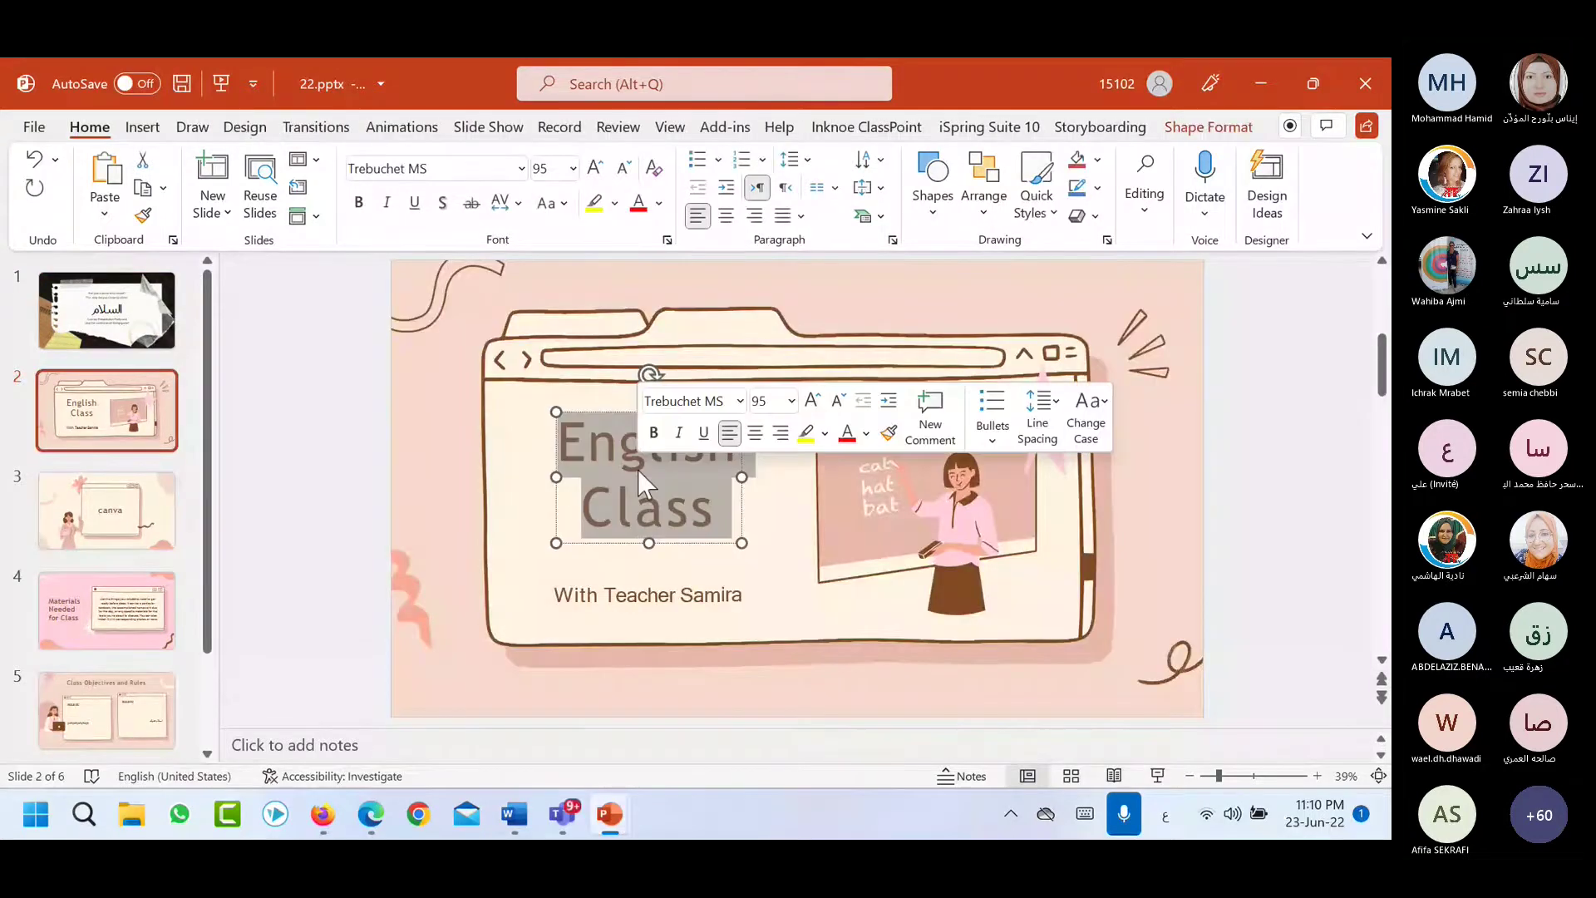
# On slide 4, overwrite the paragraph from "textbook" onward and the words "your students need to get ready before class" with Arabic sample text.
pyautogui.click(107, 610)
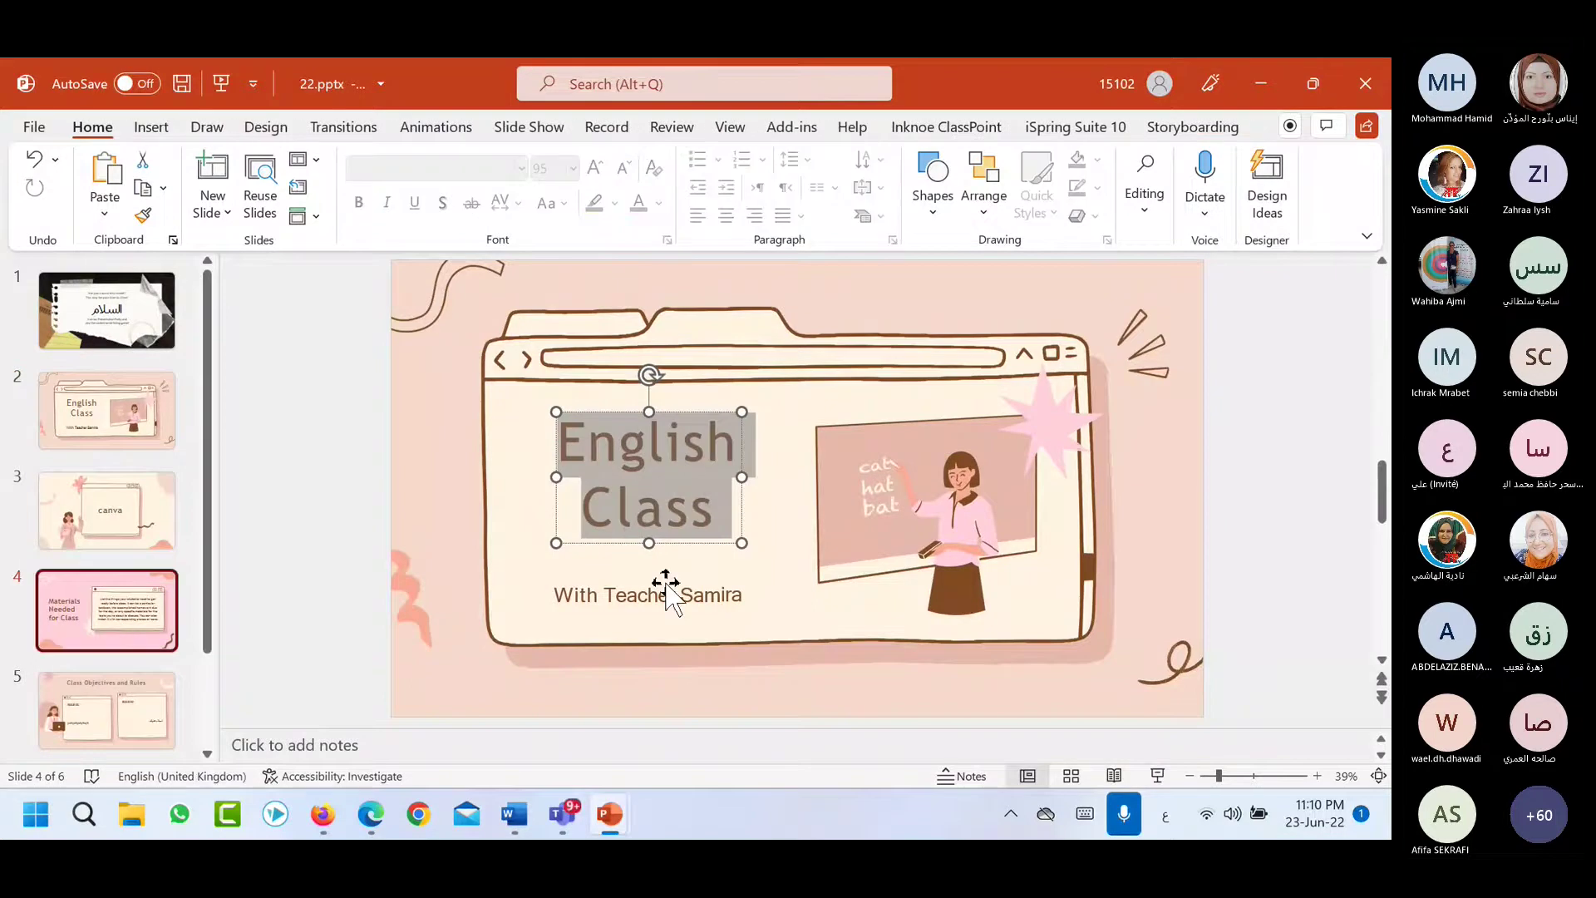
pyautogui.moveTo(749, 470); pyautogui.dragTo(933, 534)
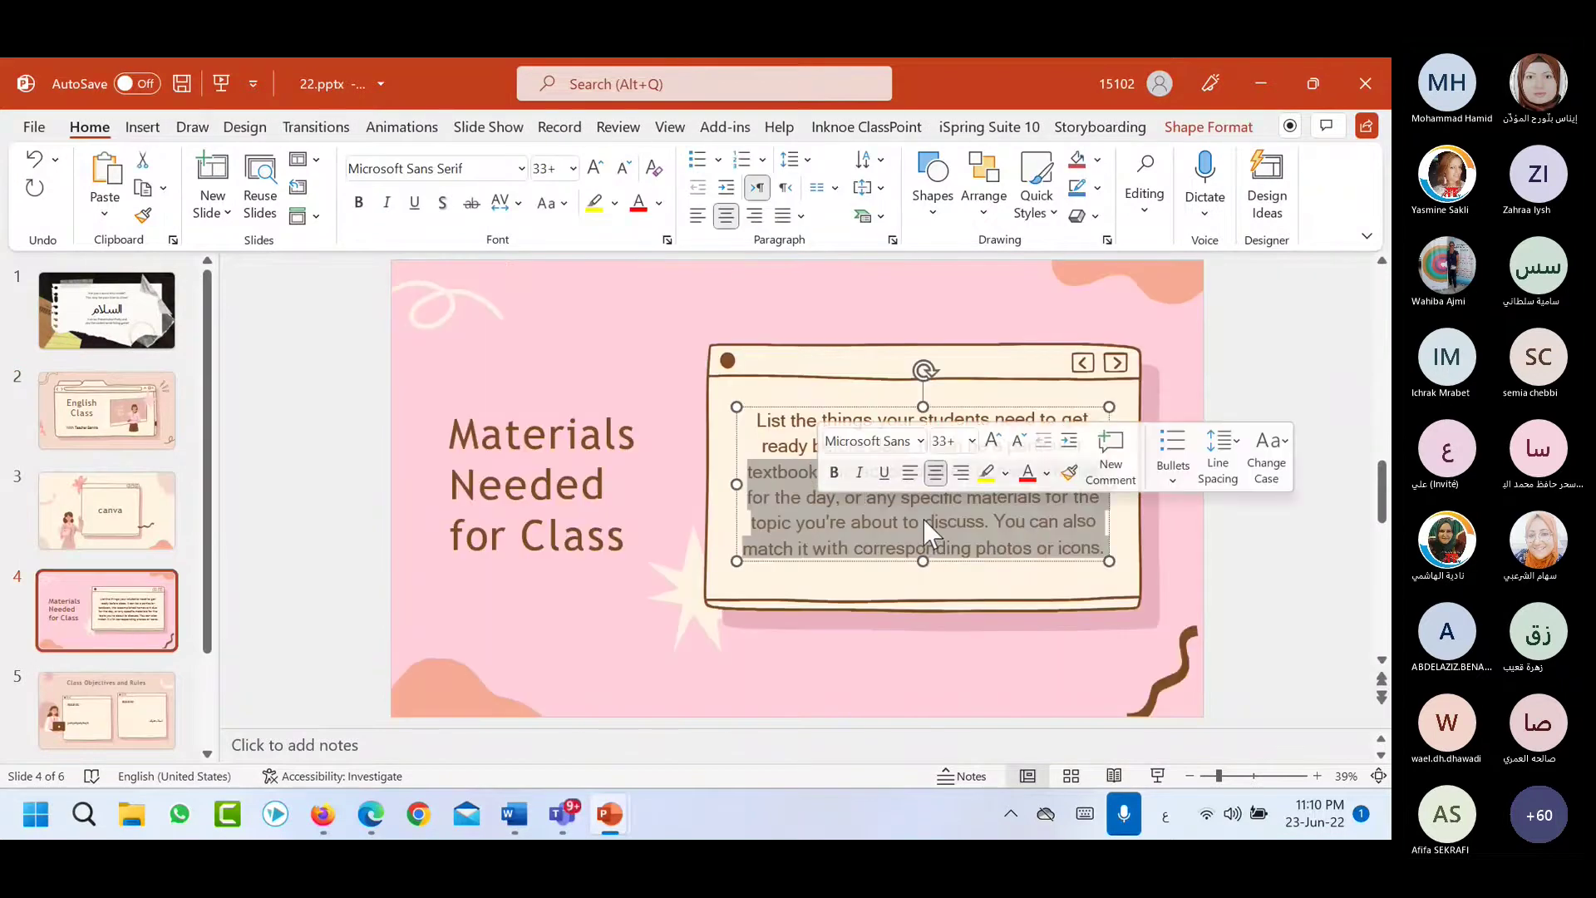
pyautogui.write('تقعنققعن')
pyautogui.click(912, 445)
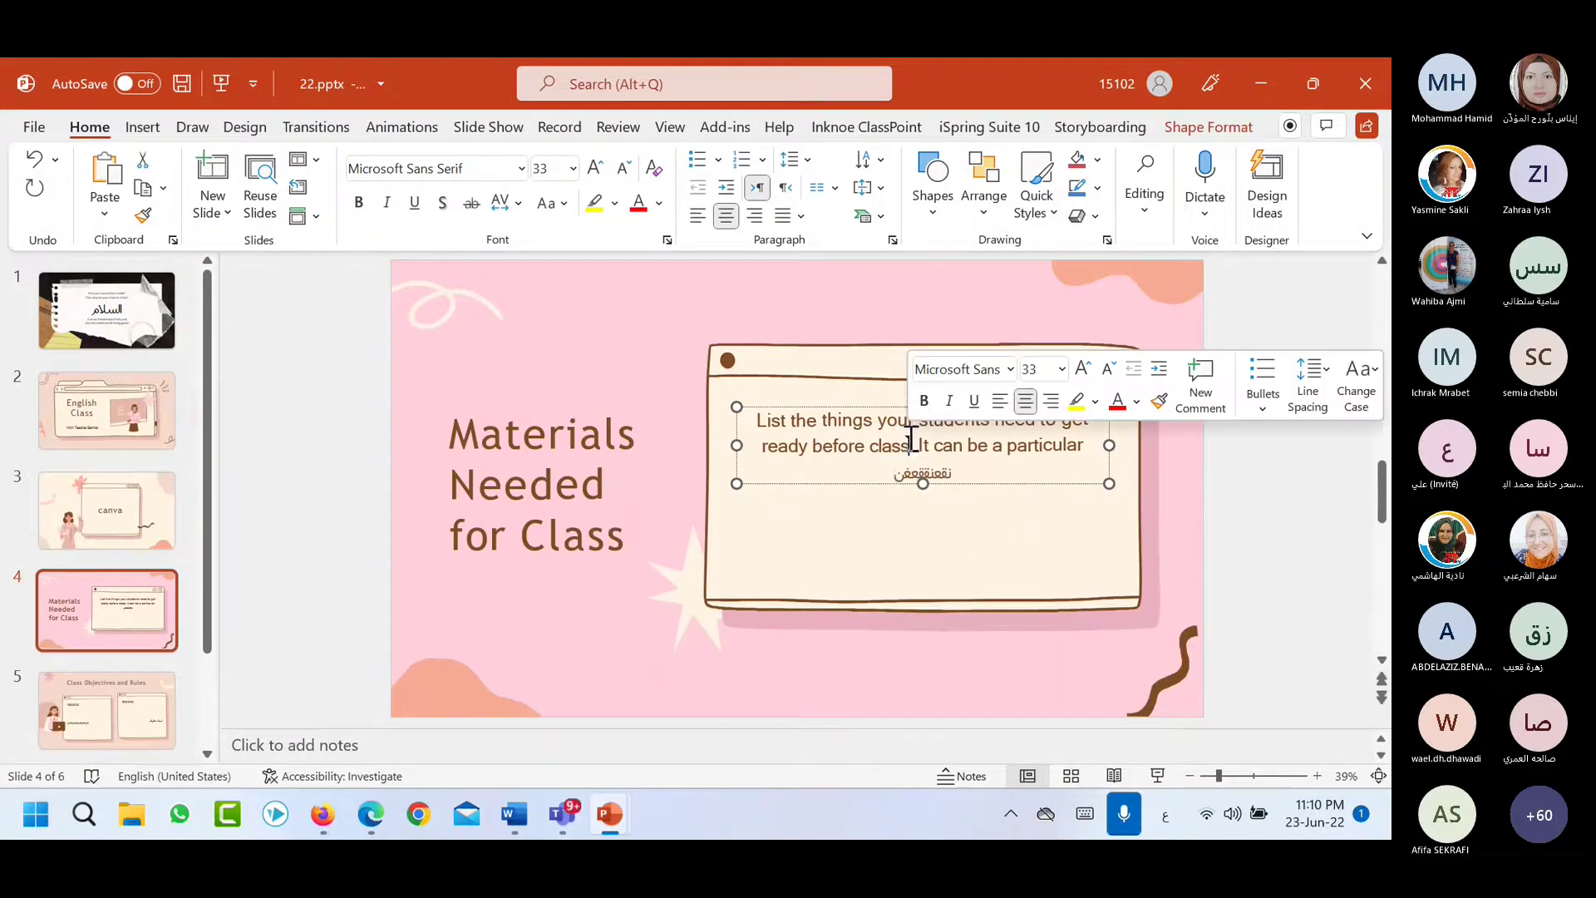
pyautogui.moveTo(900, 420); pyautogui.dragTo(912, 447)
pyautogui.write('5عف45عف2ع')
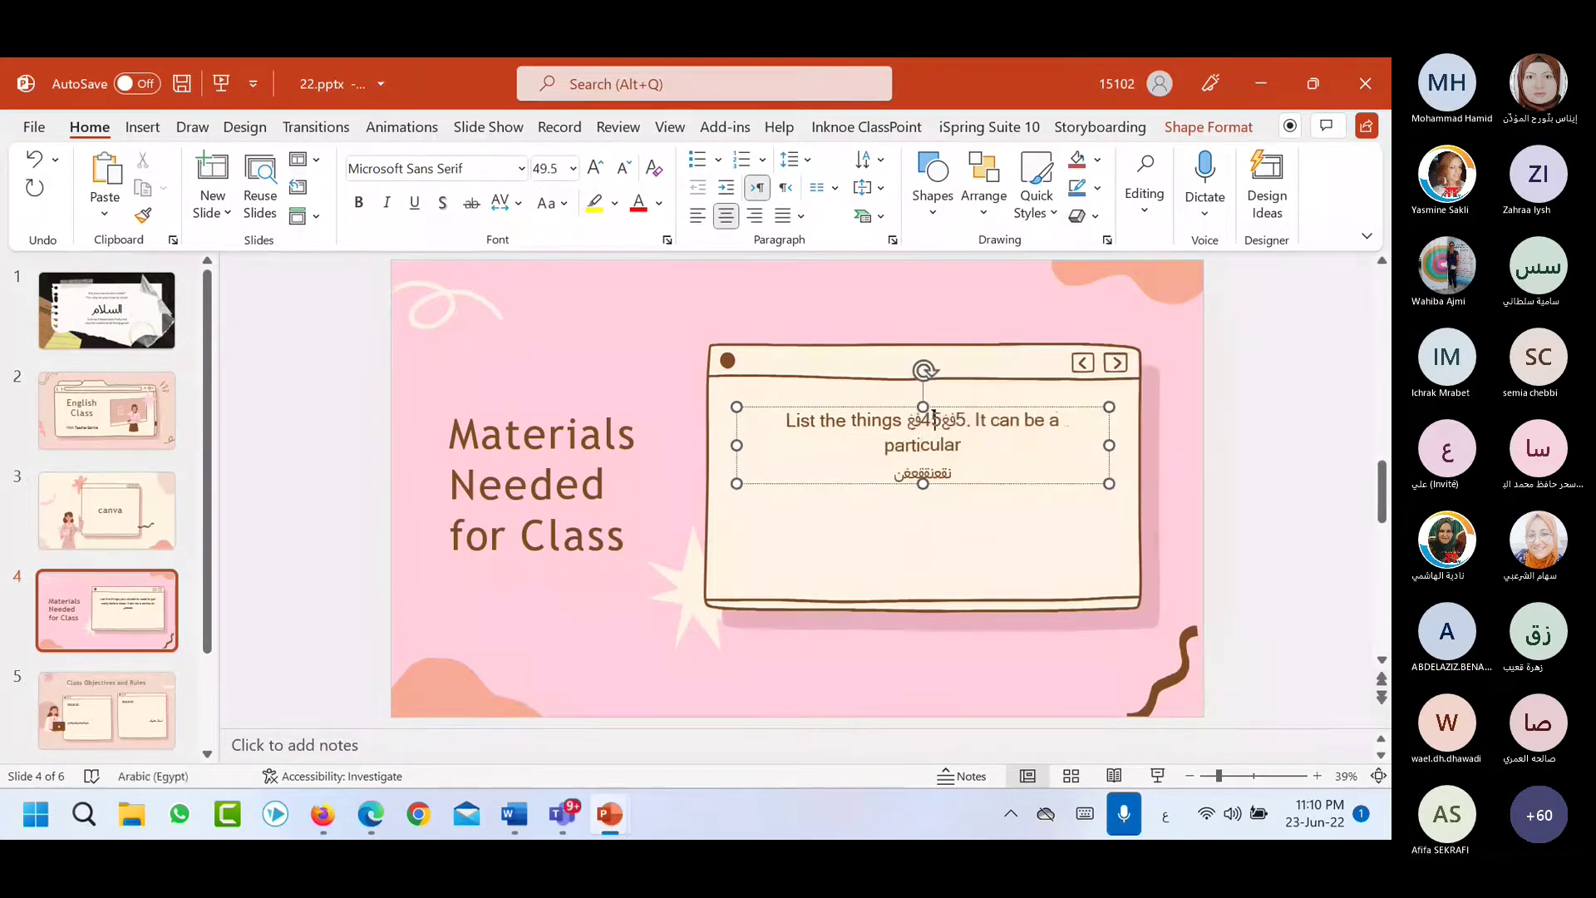
# Extend the sample text after "List the things" on slide 4 with more Arabic letters and digits, and deselect the text box.
pyautogui.write('26غ5ل')
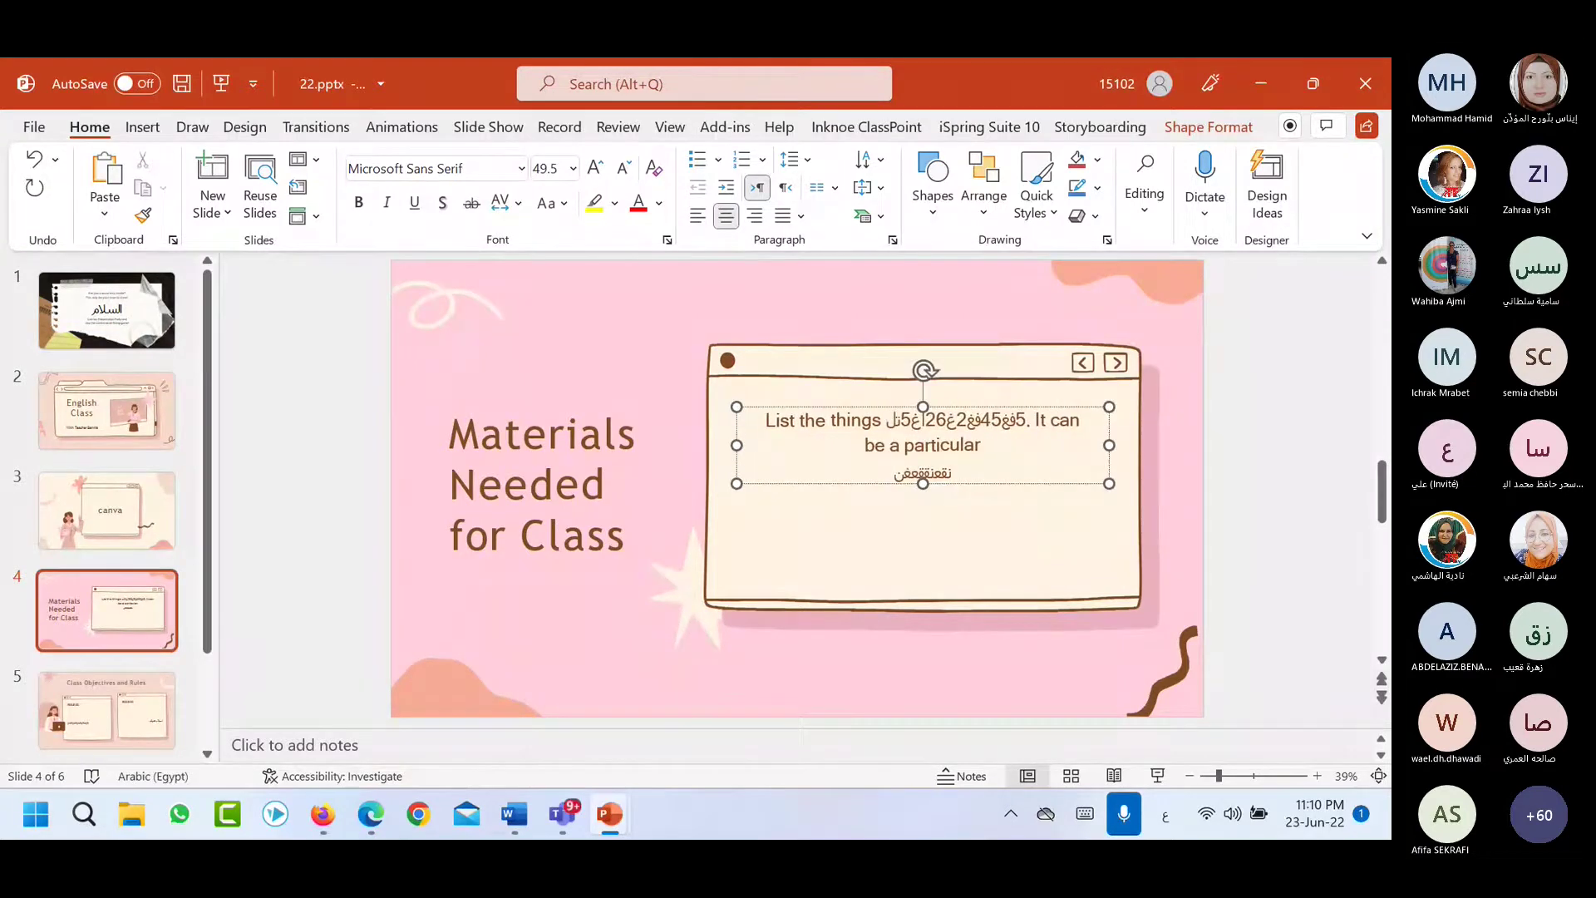
pyautogui.write('ا')
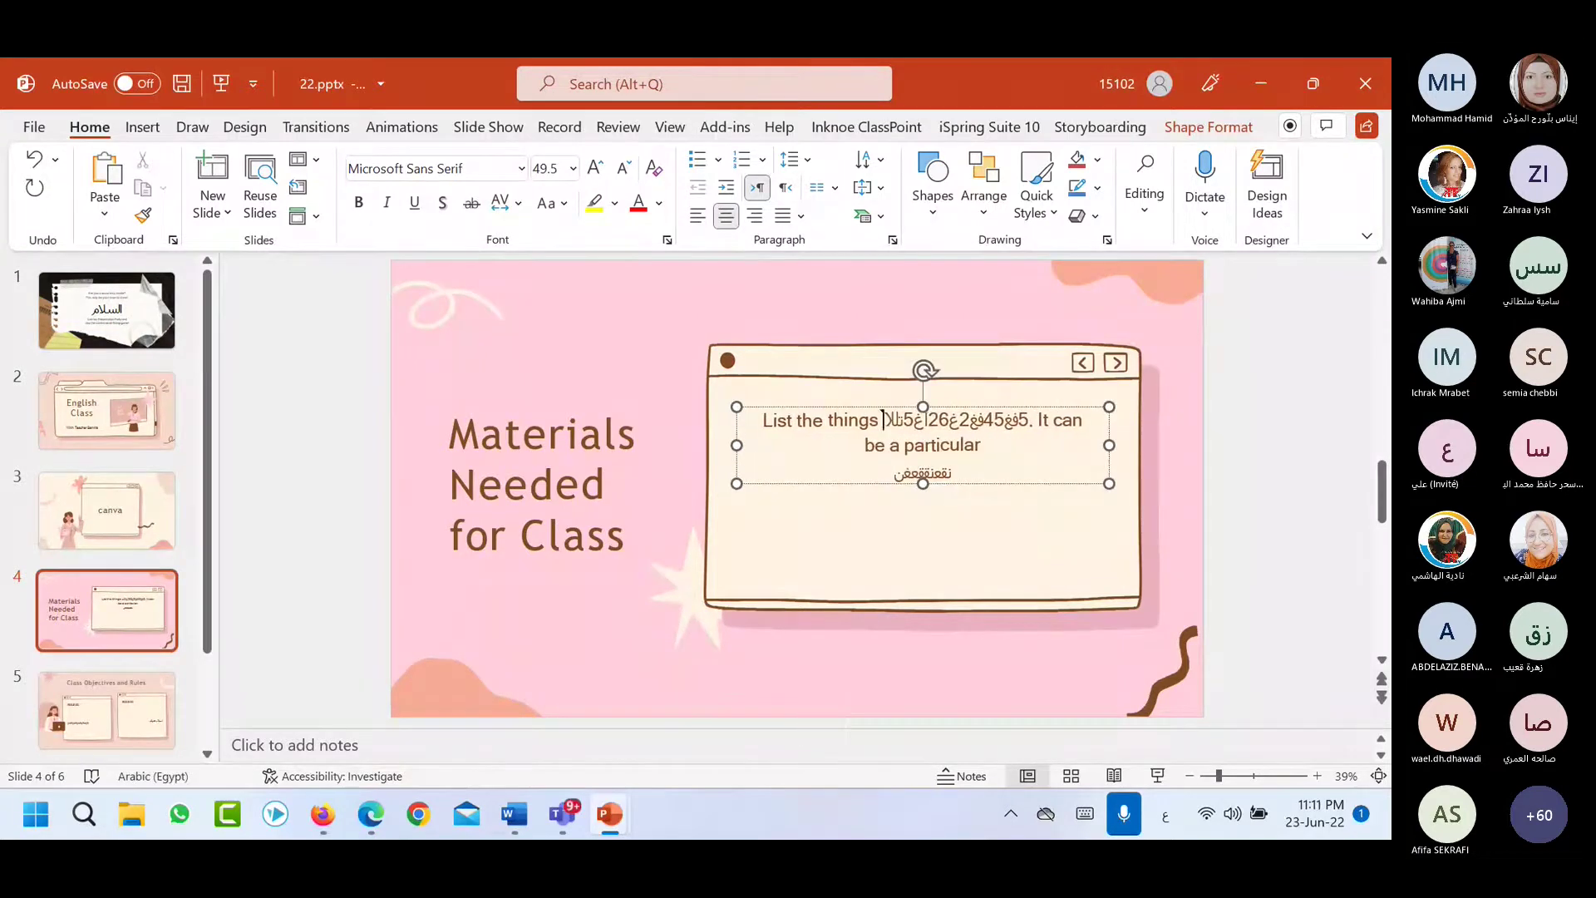
pyautogui.click(218, 481)
pyautogui.scroll(-2, 216, 565)
pyautogui.scroll(2, 206, 491)
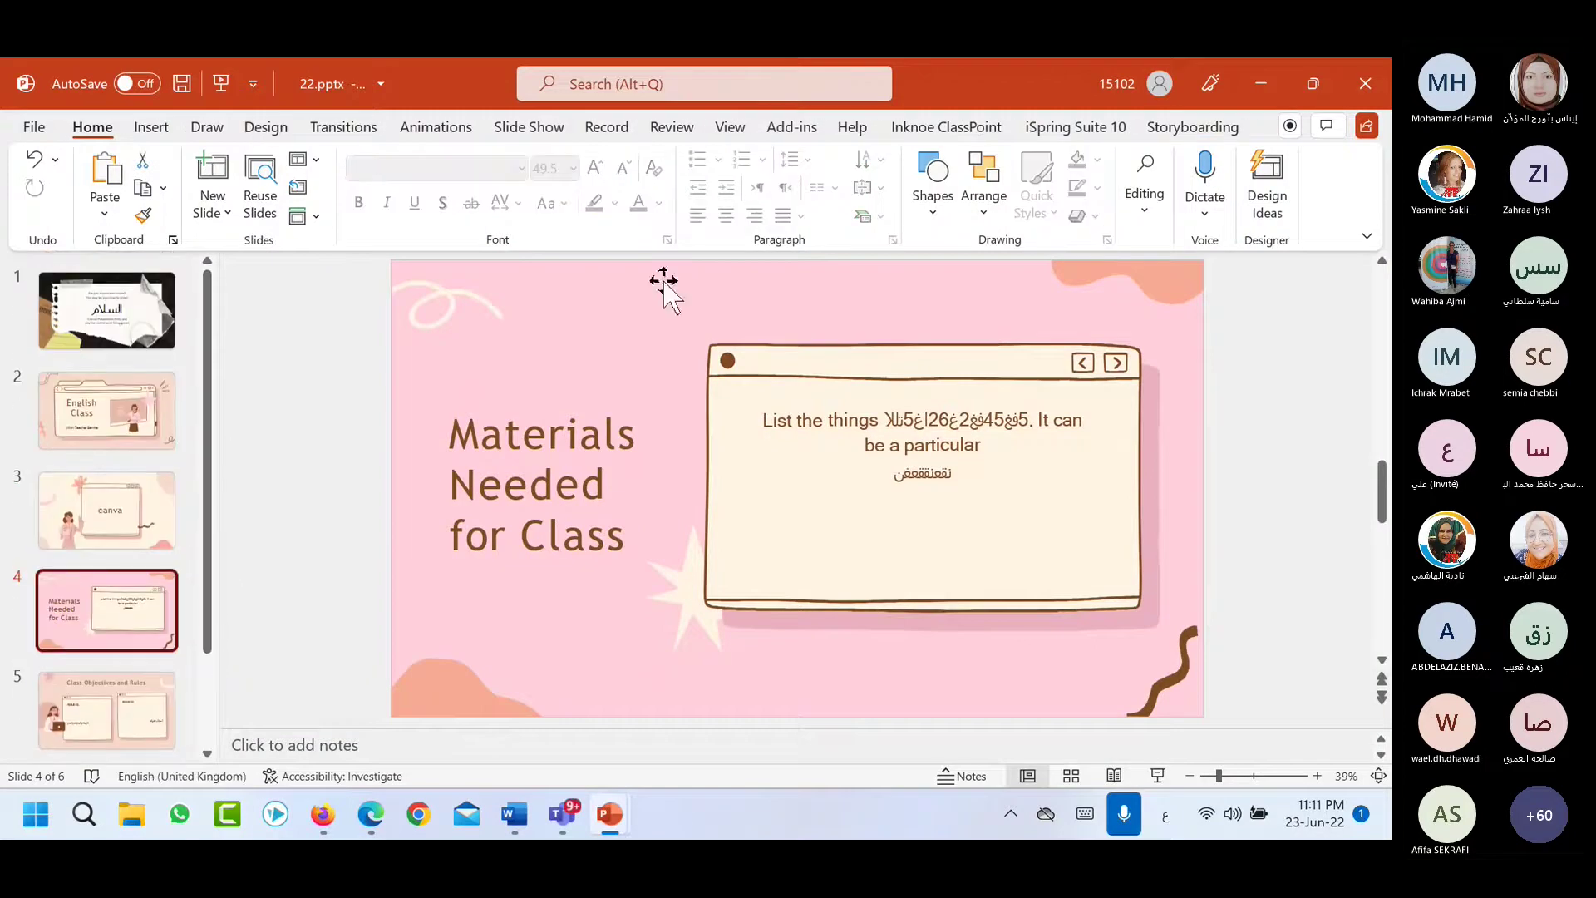
# Switch to the Edge browser and browse Canva's "powerpoint" template search results.
pyautogui.click(1258, 83)
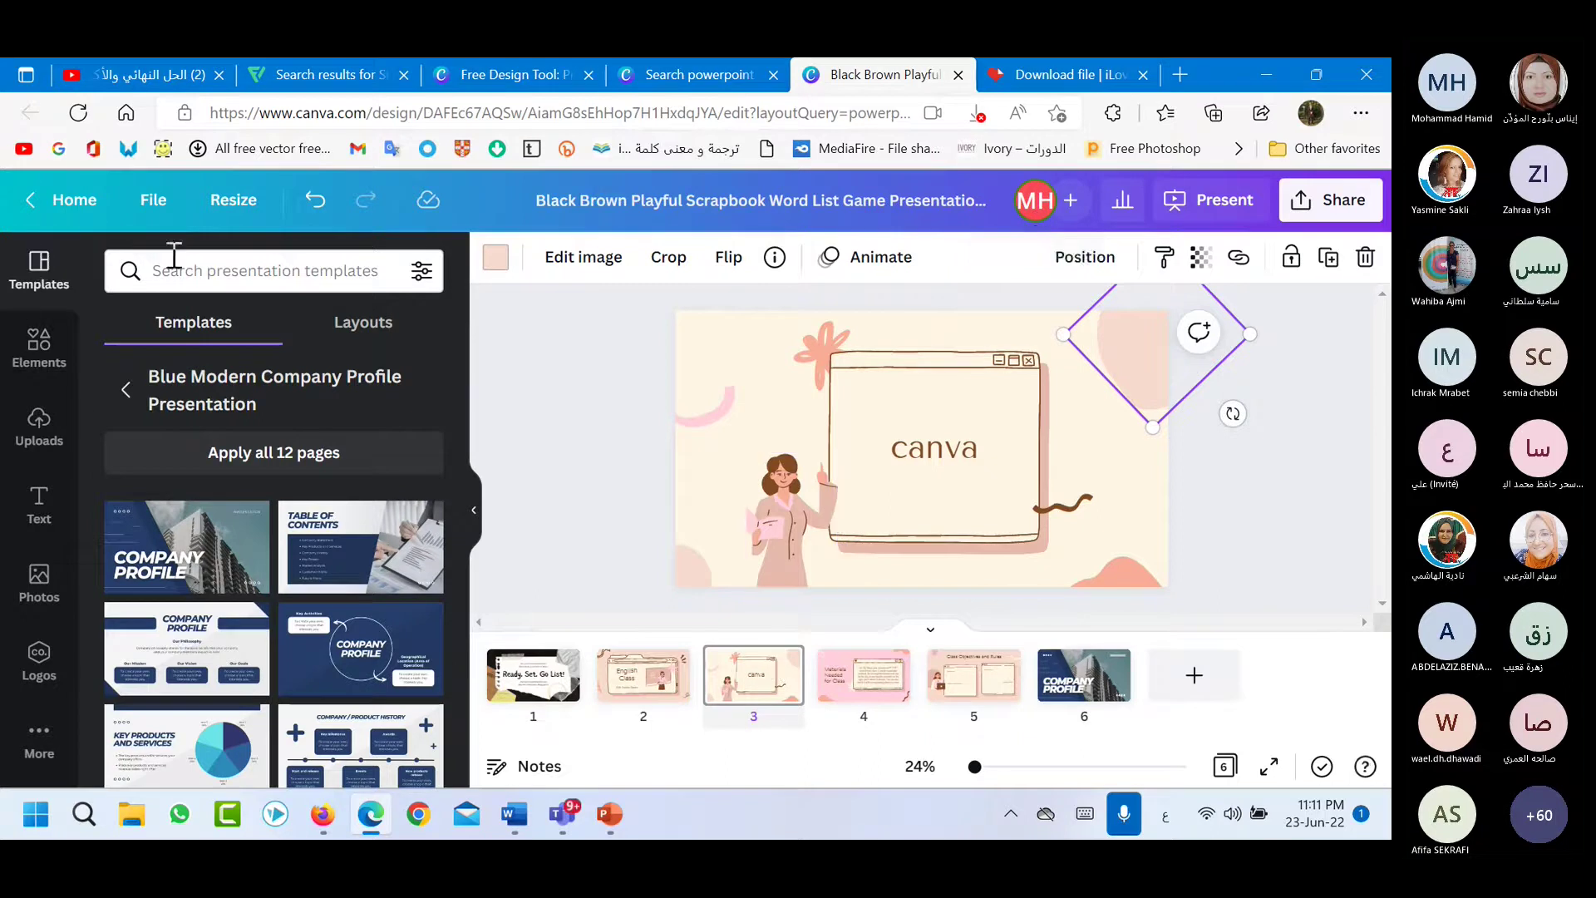
pyautogui.click(716, 83)
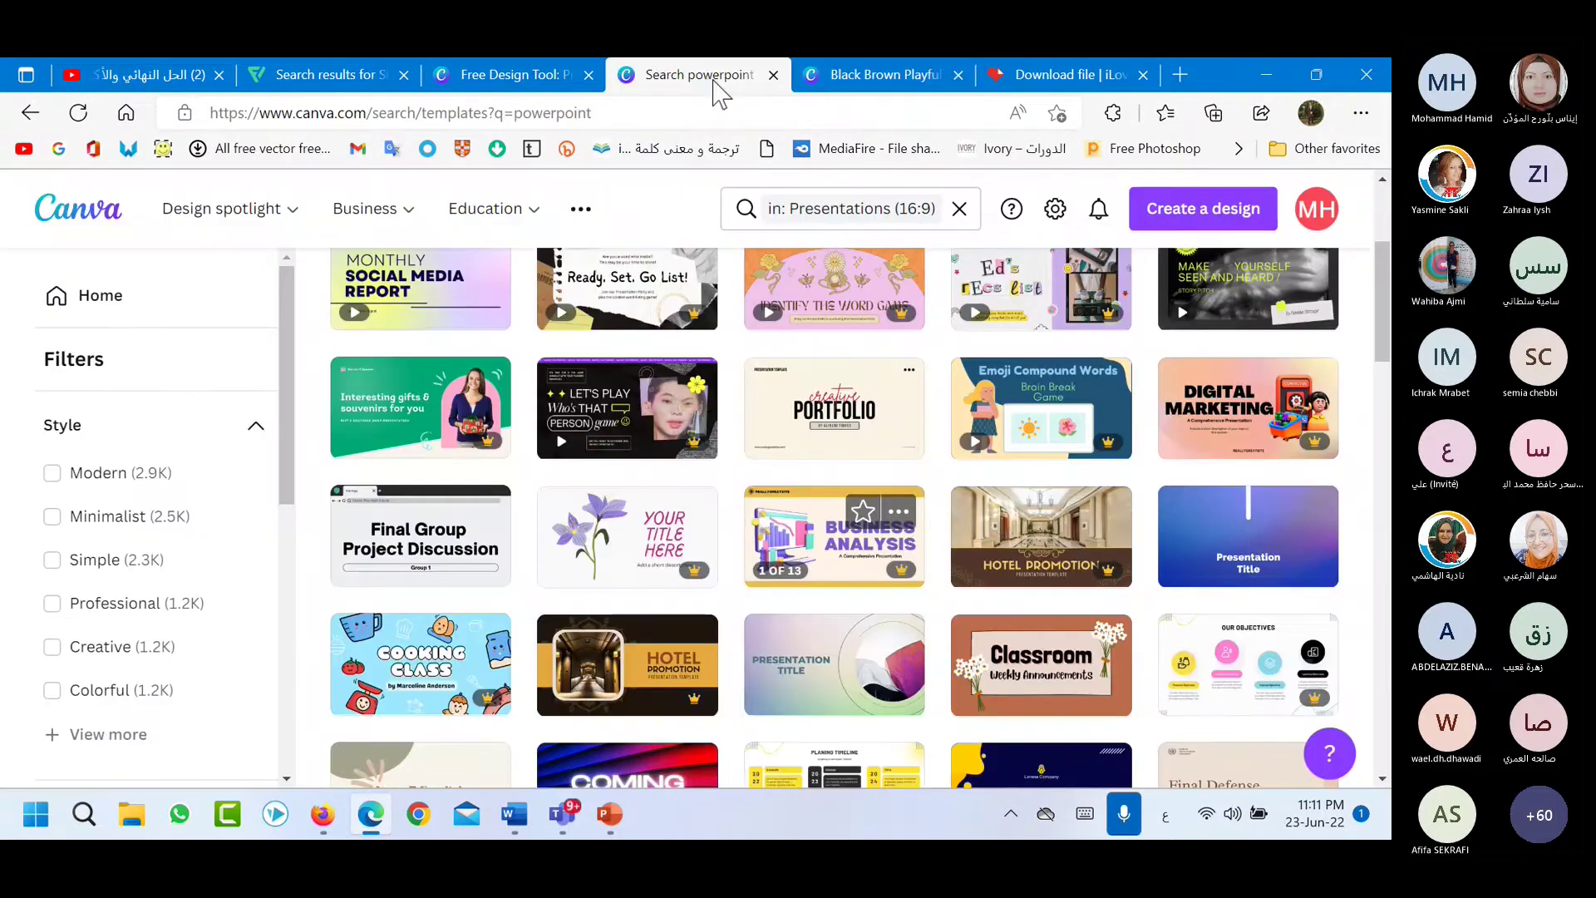
pyautogui.scroll(-3, 1096, 553)
pyautogui.scroll(-5, 1096, 553)
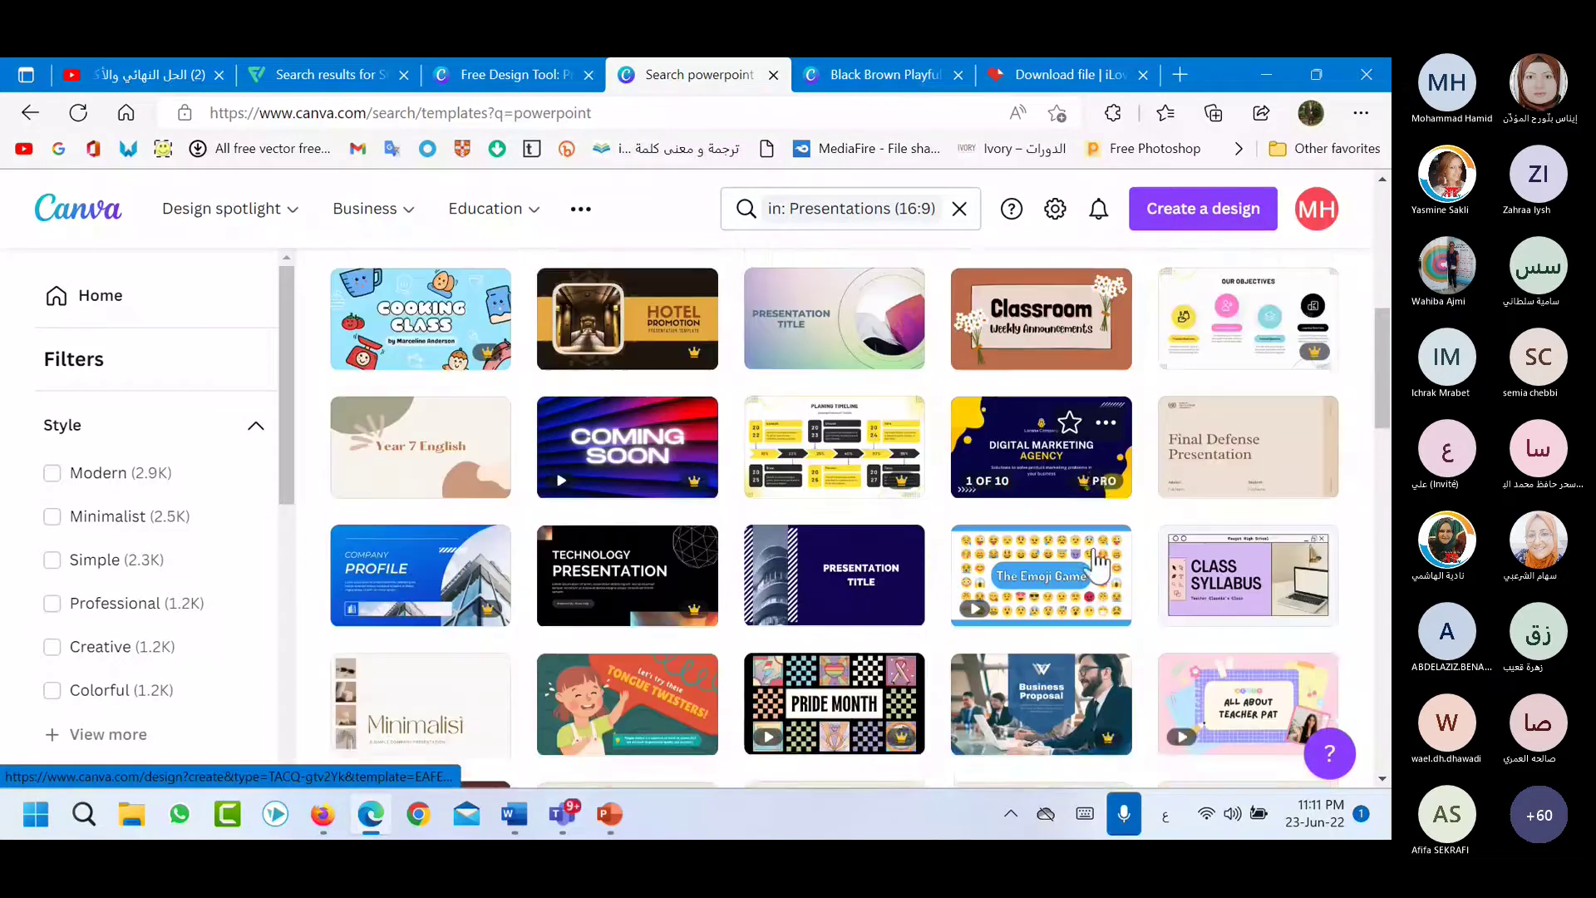
pyautogui.scroll(-4, 860, 582)
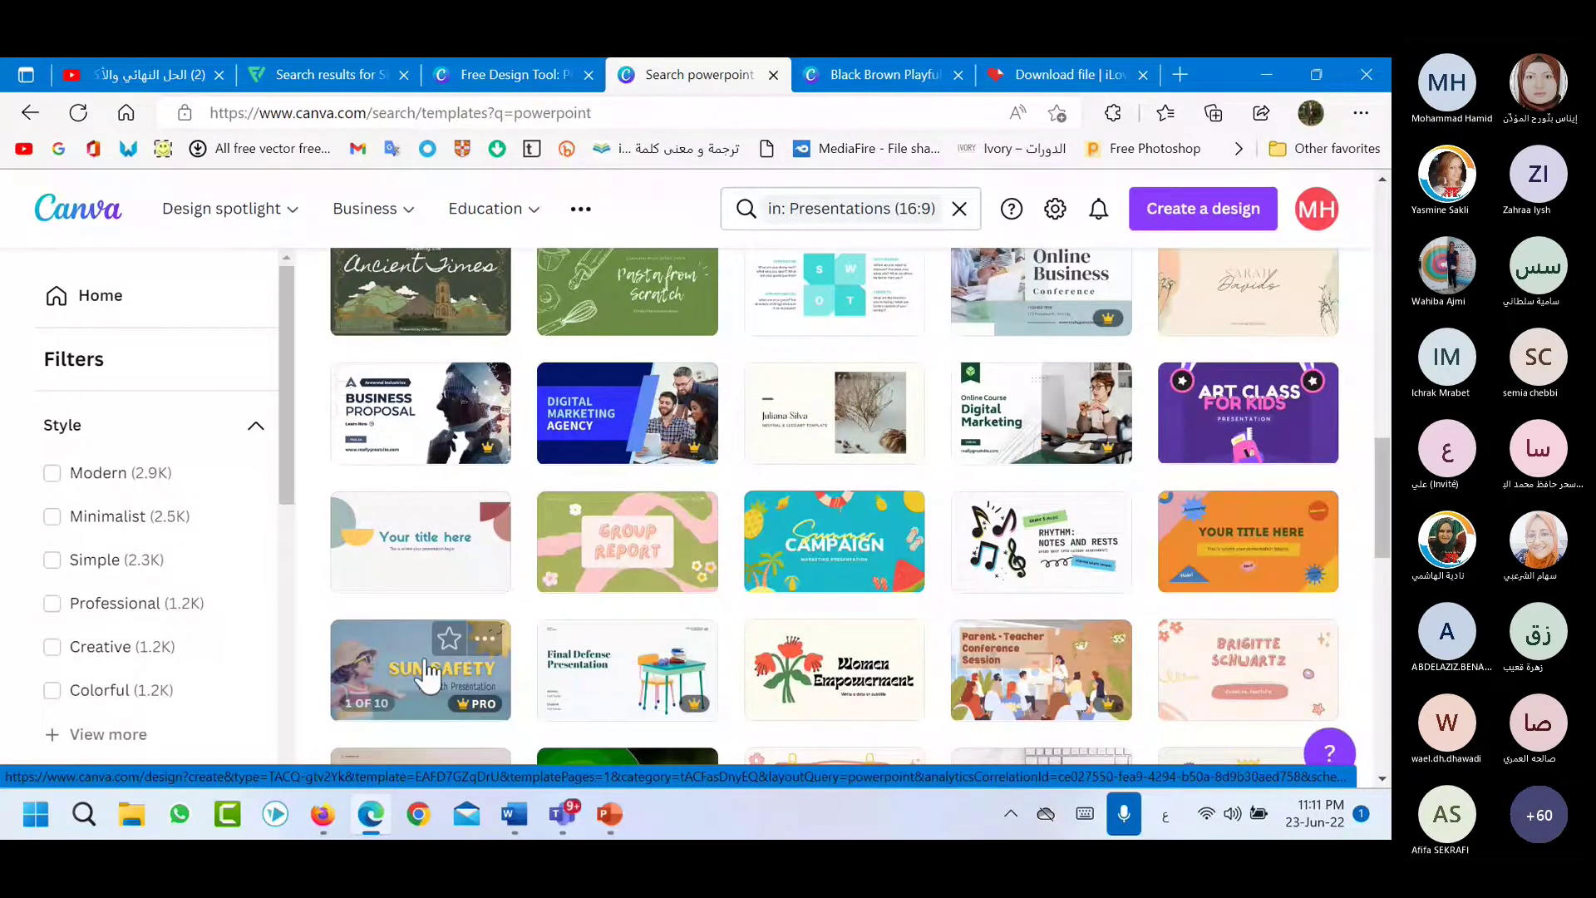
pyautogui.scroll(3, 883, 623)
pyautogui.scroll(8, 884, 623)
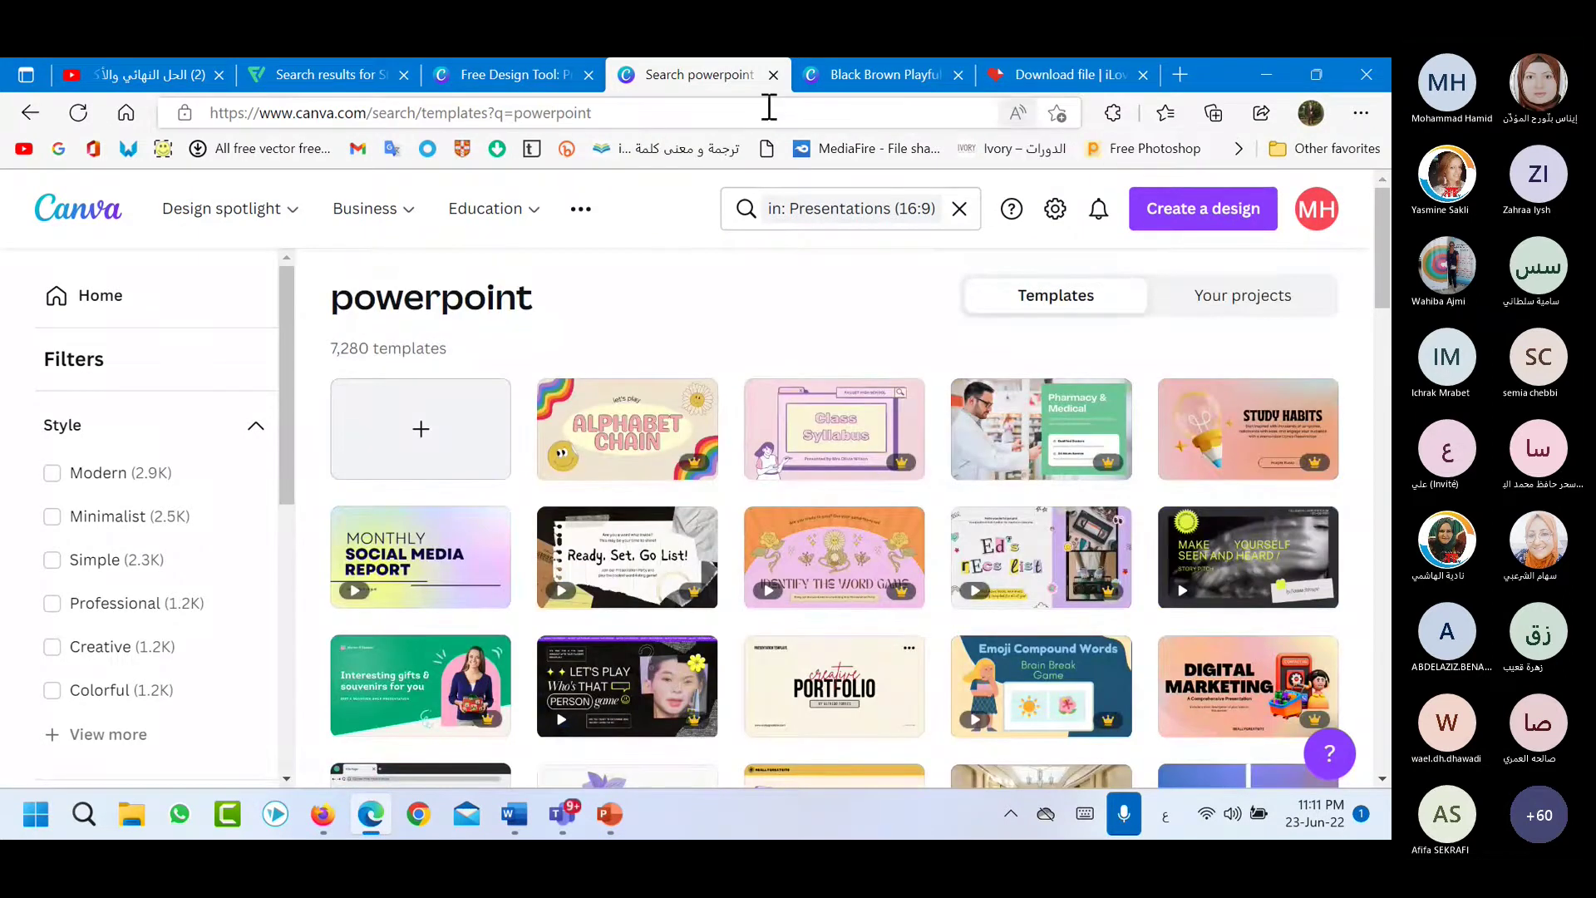
# Revisit the Flaticon search results for "student" and return to the Canva template search.
pyautogui.click(323, 75)
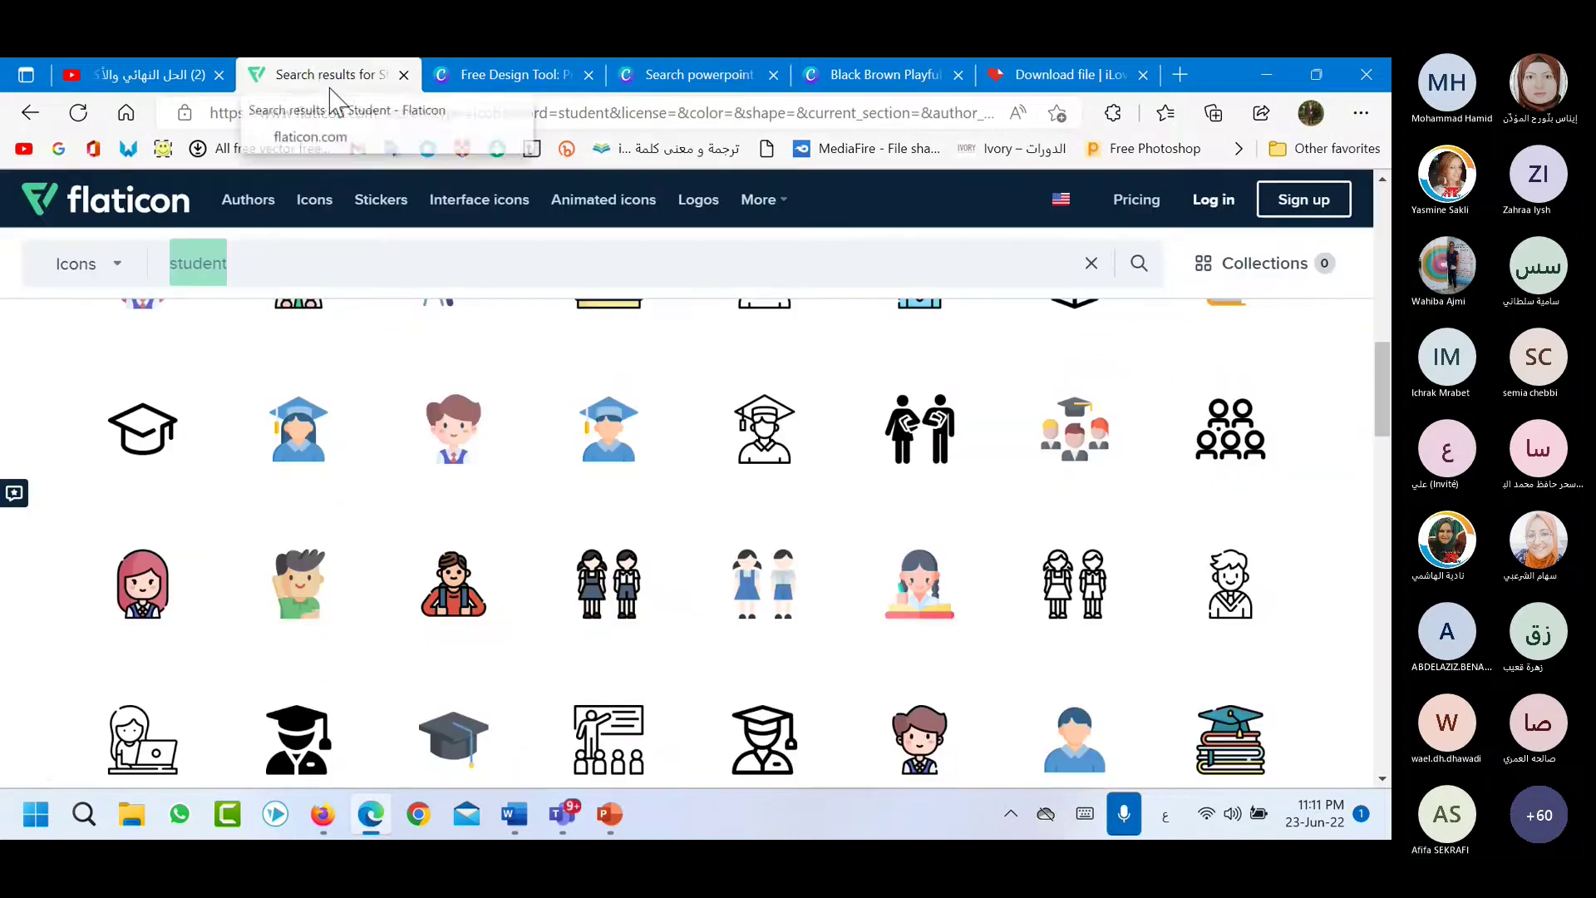
pyautogui.scroll(5, 106, 303)
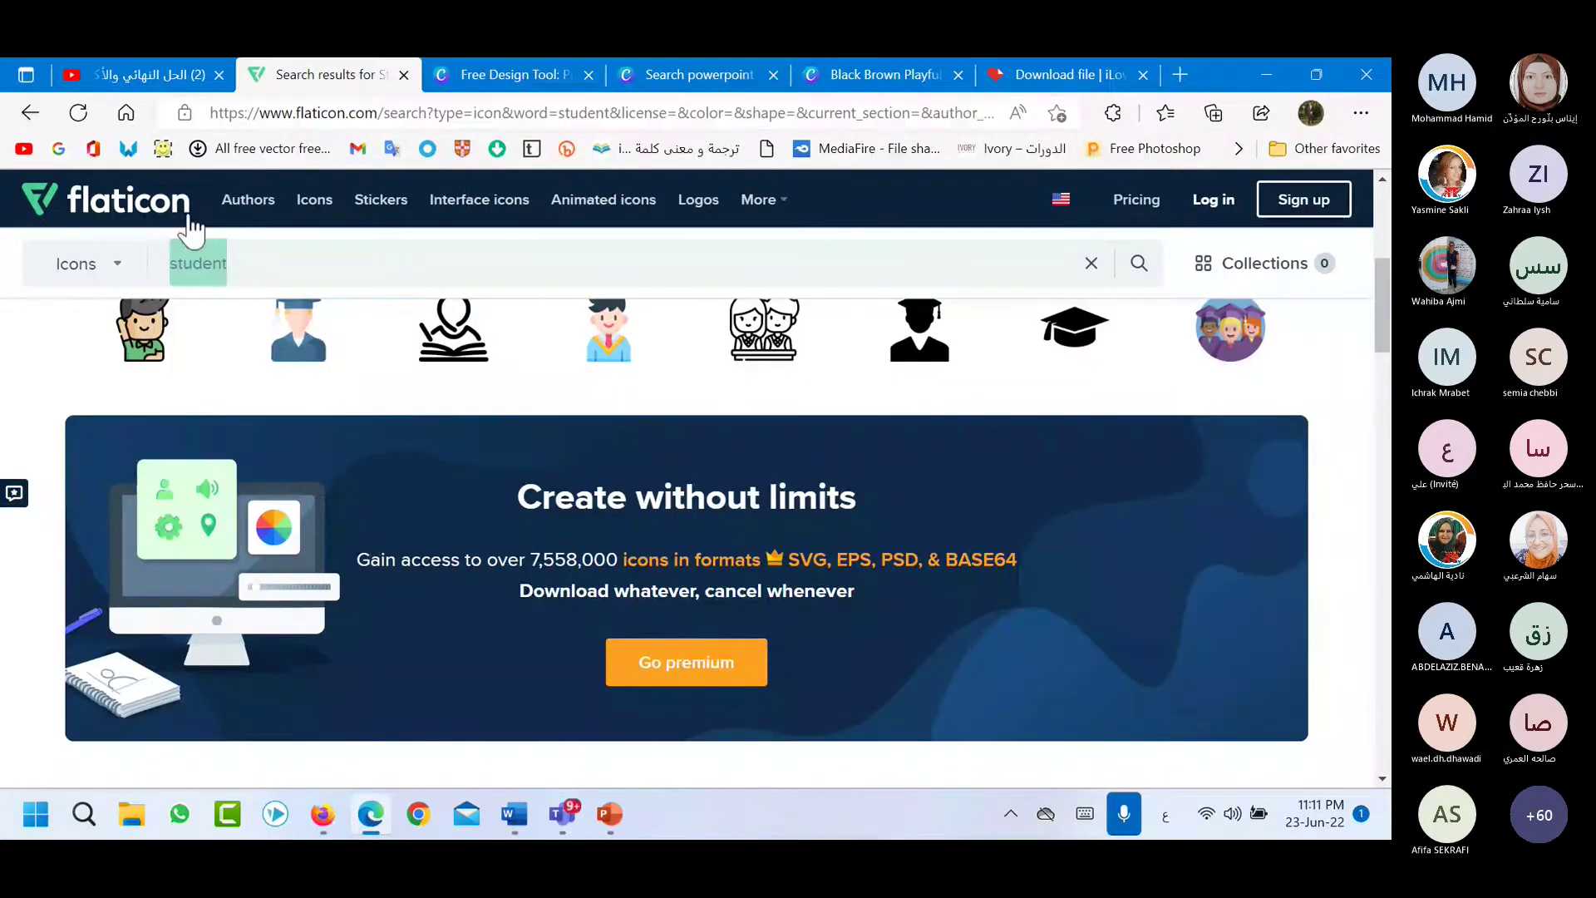
pyautogui.click(687, 79)
pyautogui.moveTo(628, 432)
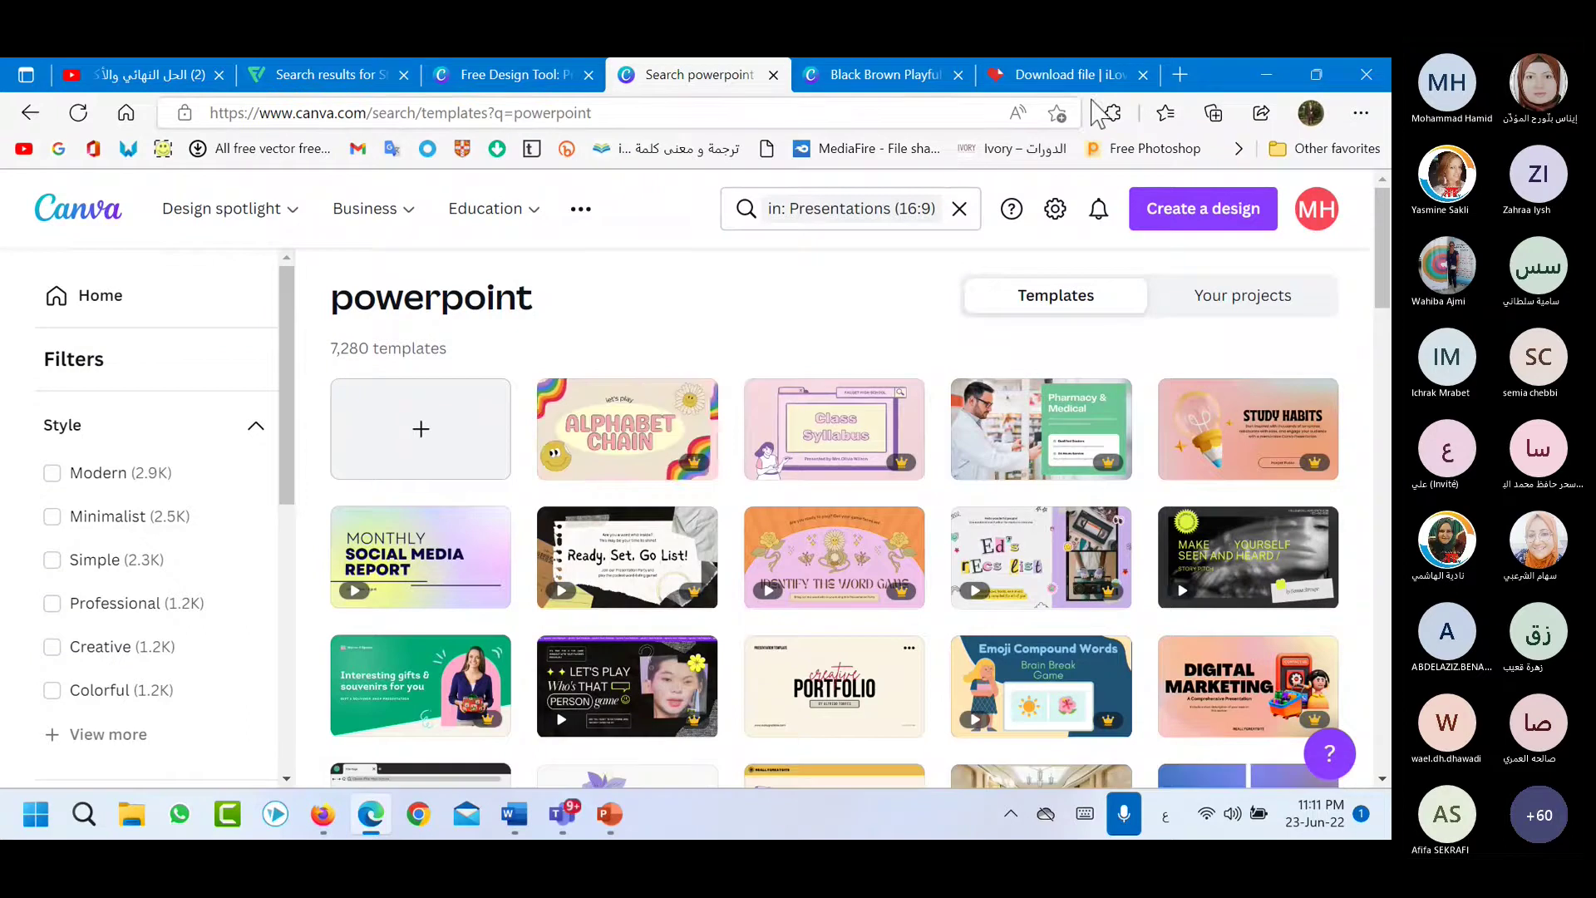
# Go to the Canva home page from the template search and open a new browser tab.
pyautogui.click(1181, 74)
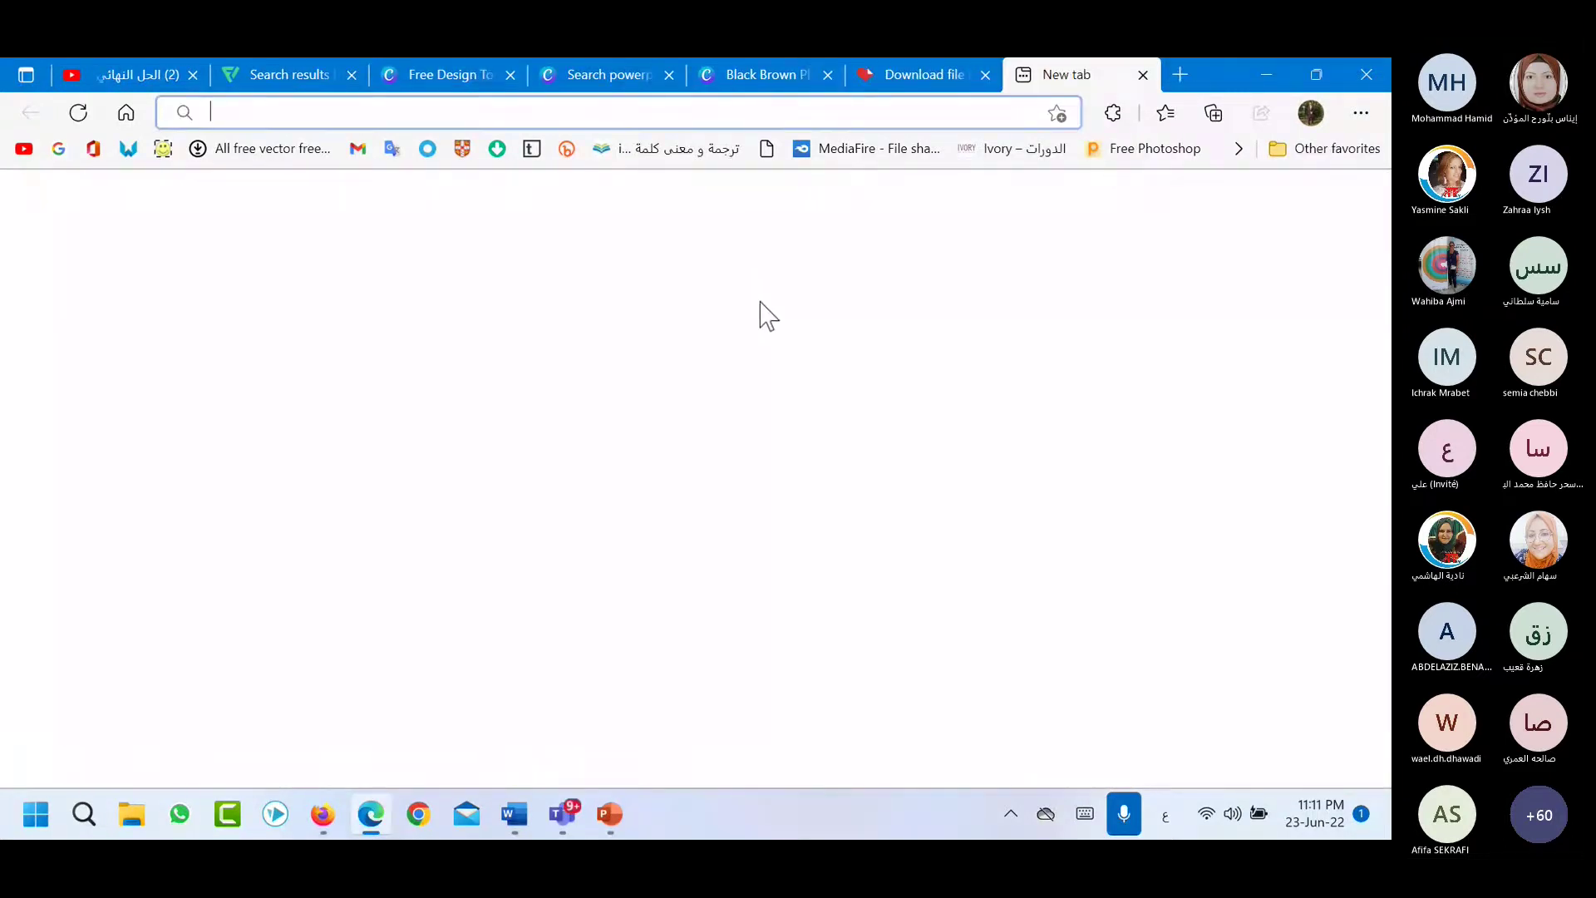
pyautogui.click(597, 77)
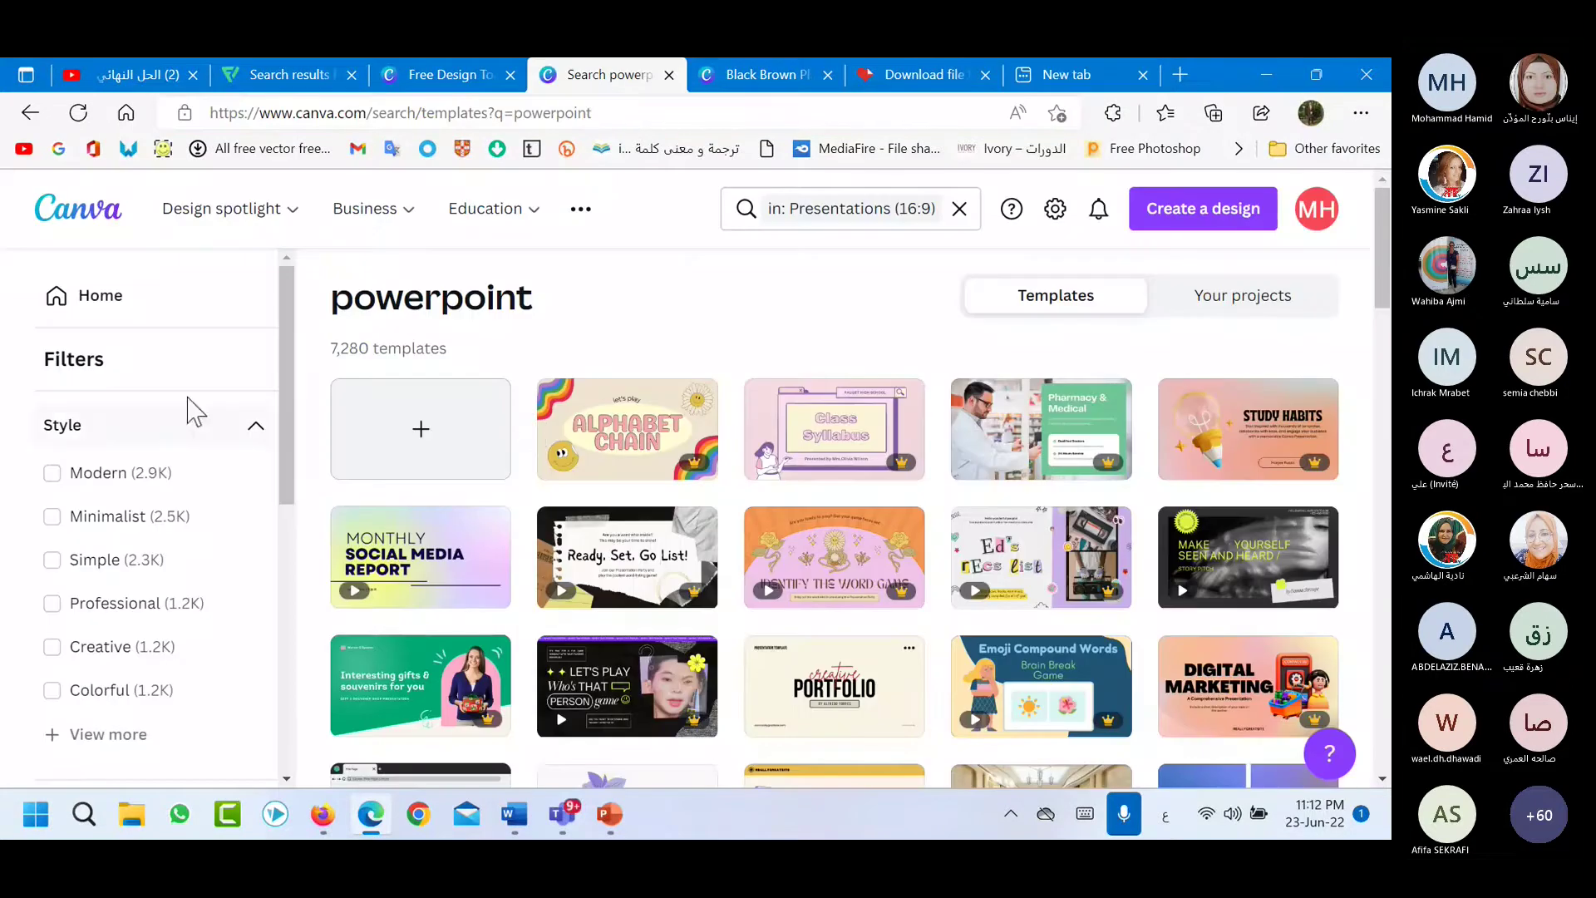
pyautogui.click(86, 218)
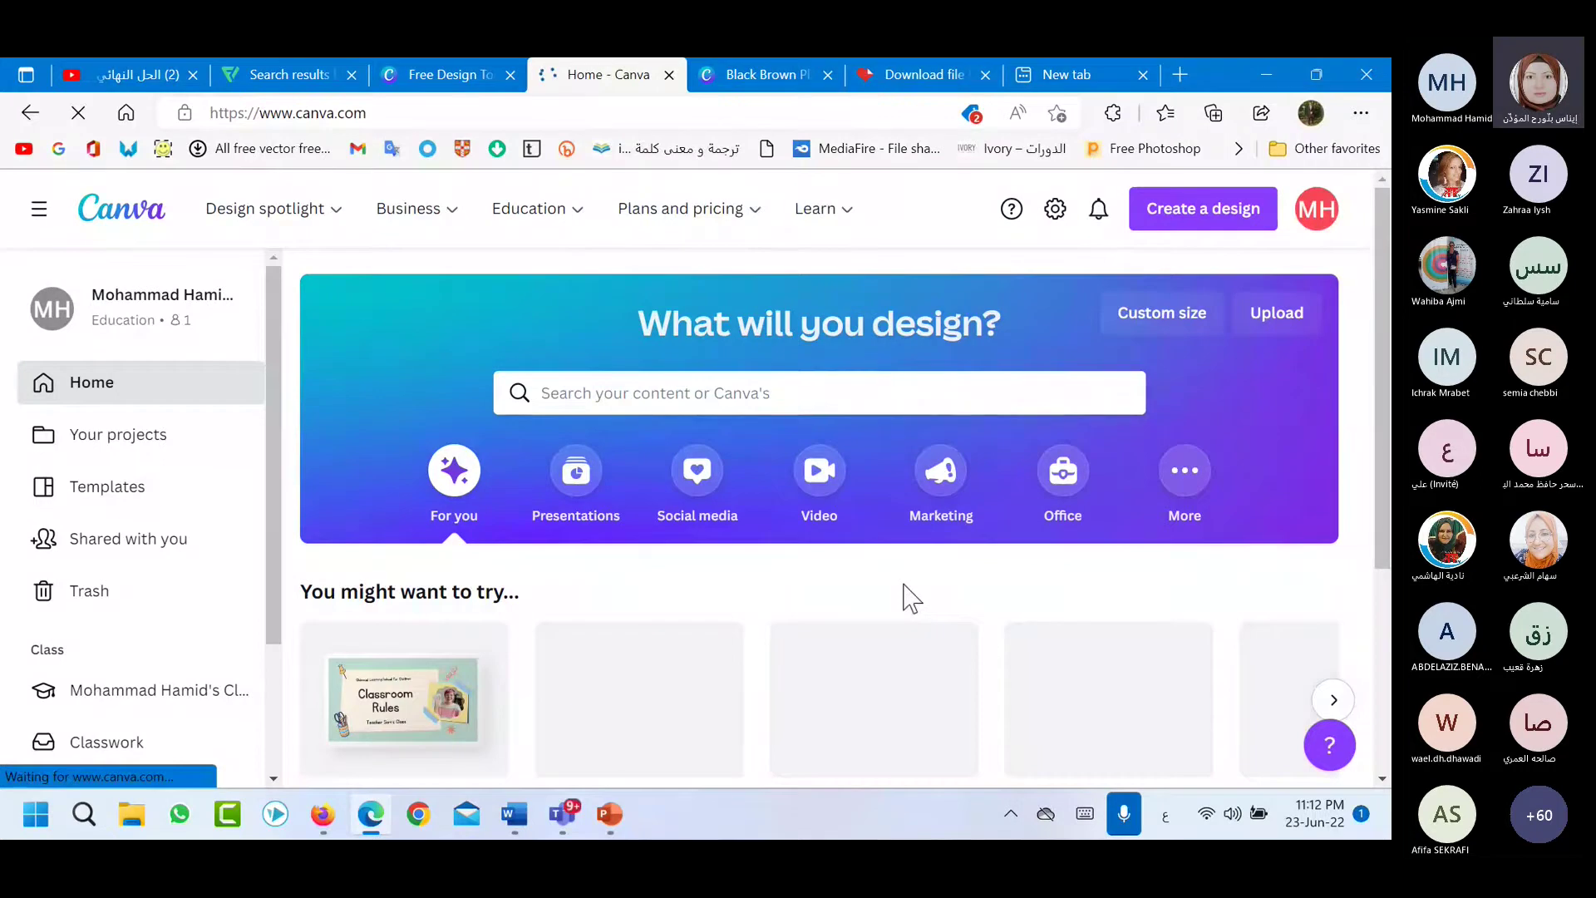
pyautogui.click(1180, 74)
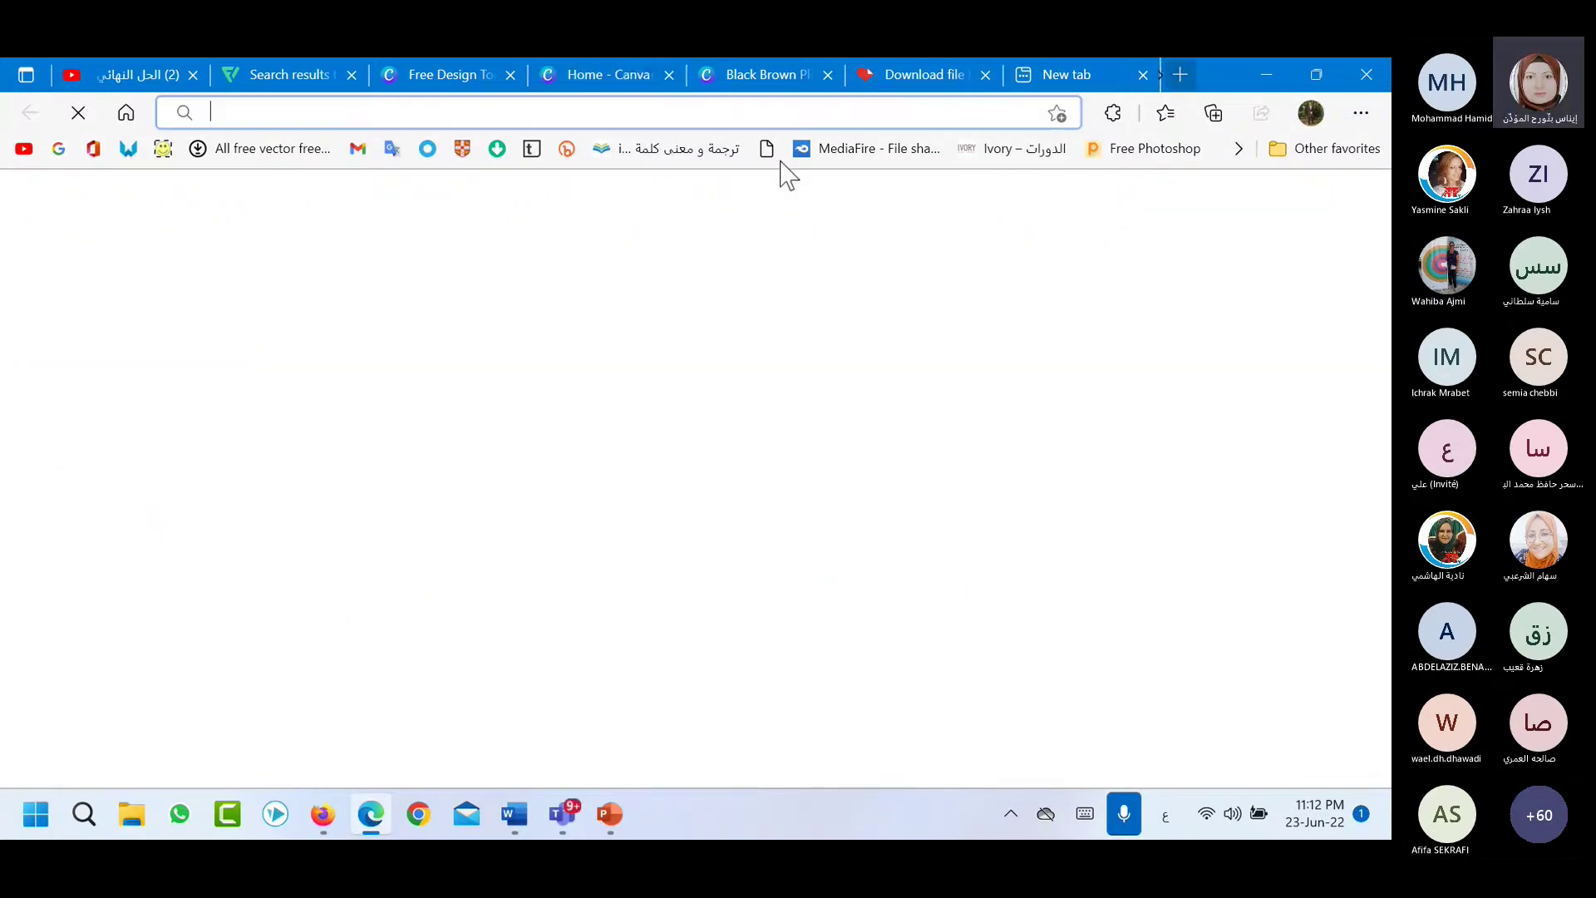
pyautogui.write('ره')
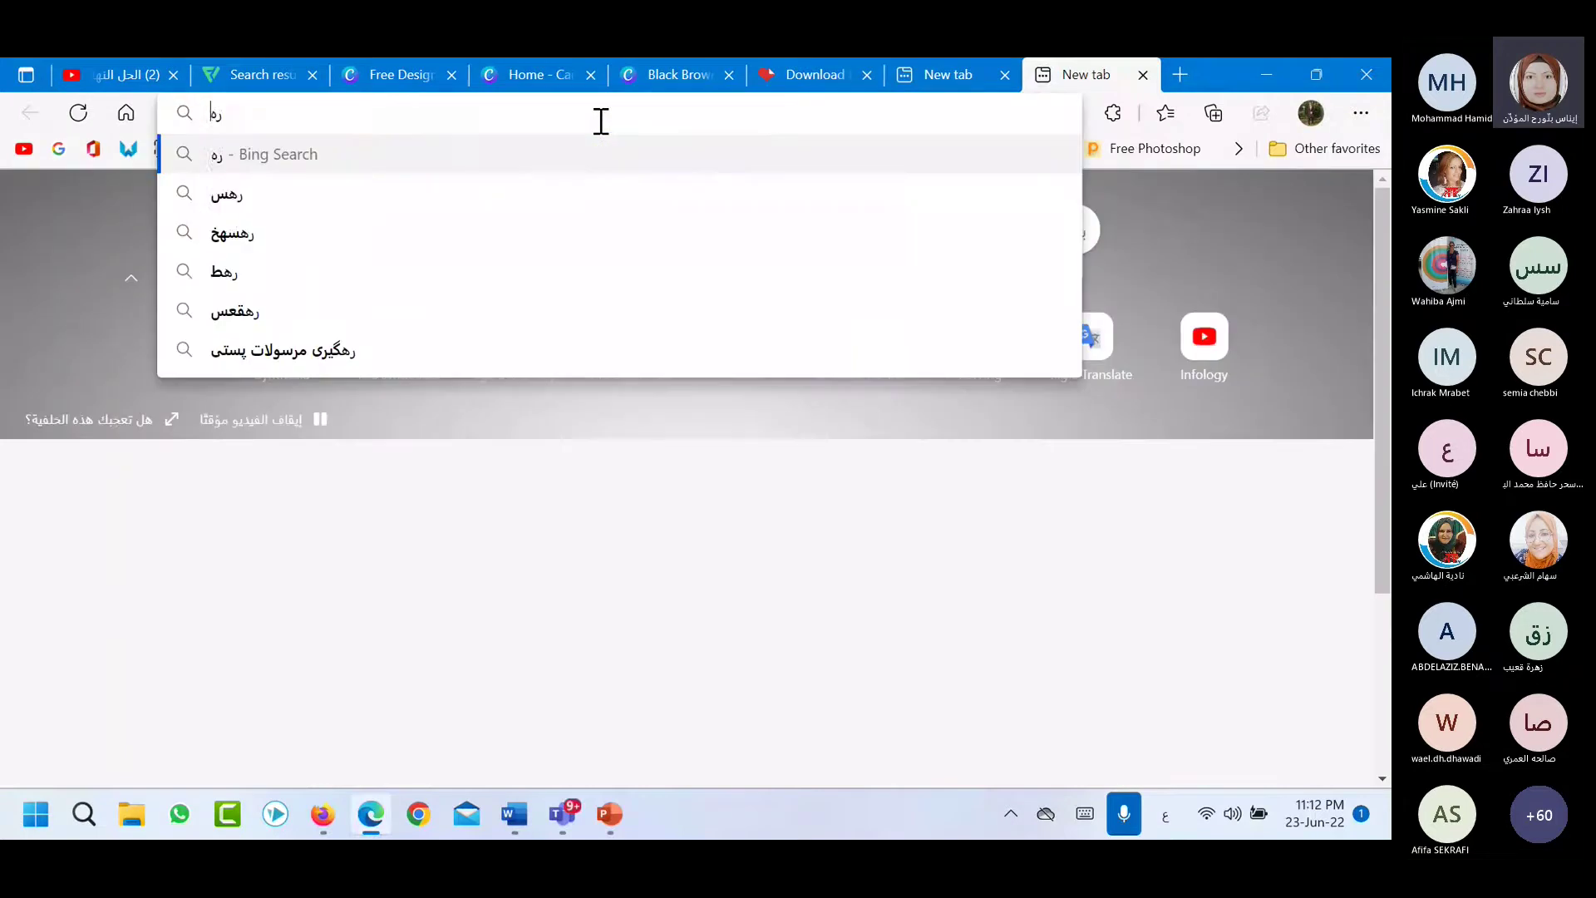
pyautogui.write('سفشؤ')
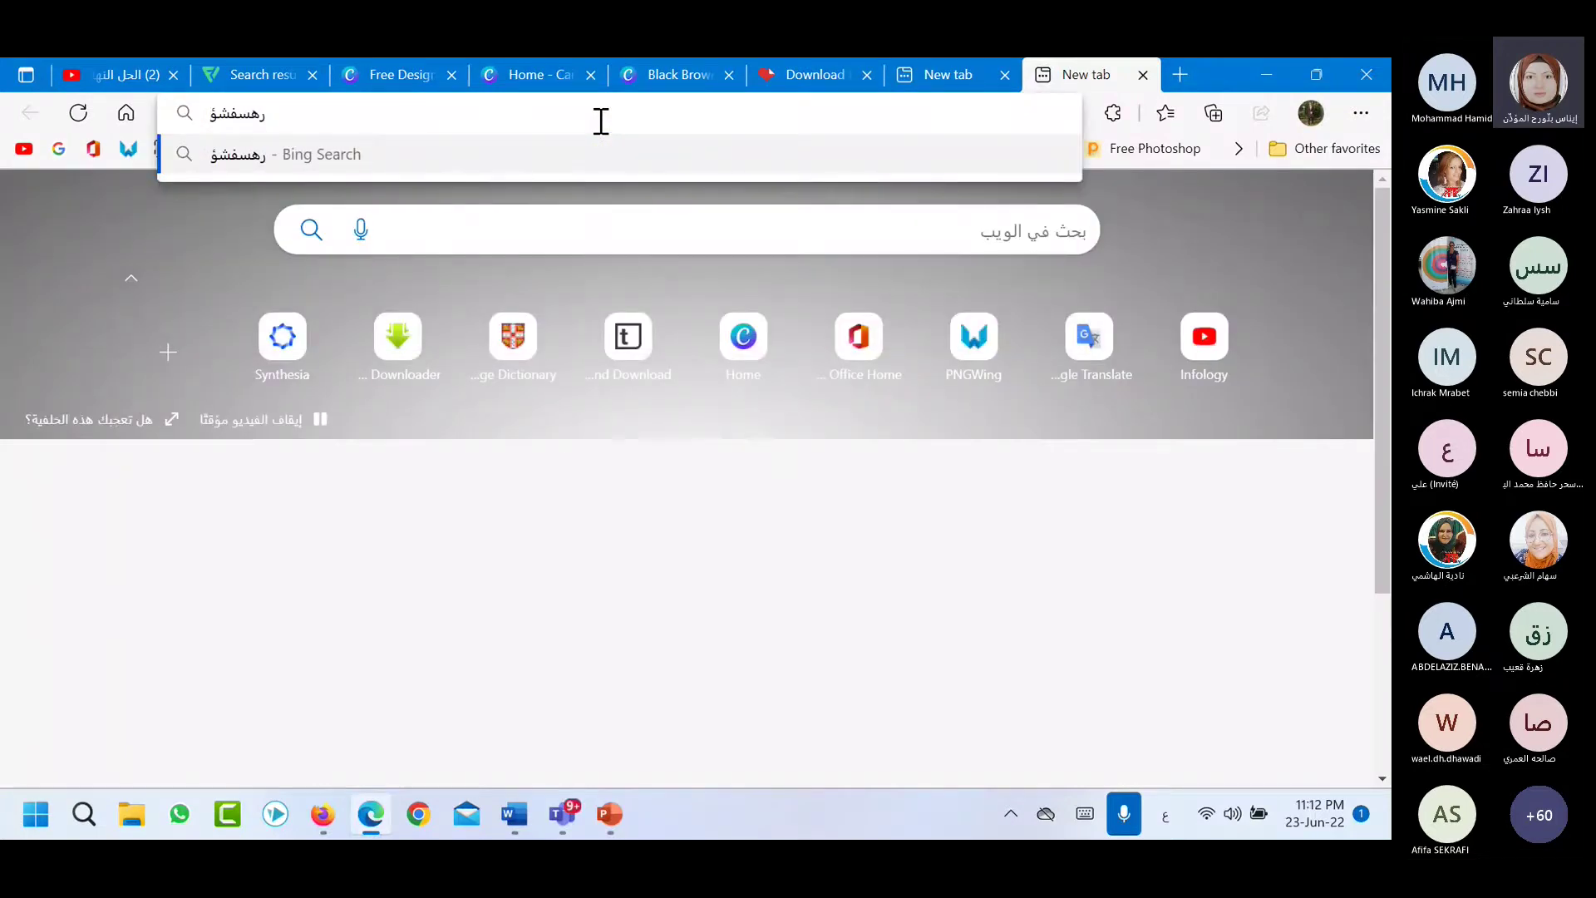
pyautogui.press('BackSpace')
pyautogui.press('BackSpace')
pyautogui.press('BackSpace')
pyautogui.press('BackSpace')
pyautogui.press('BackSpace')
pyautogui.press('BackSpace')
# Switch the keyboard to English, search the web for "vistacreate" and open the VistaCreate website.
pyautogui.hotkey('alt', 'shift')
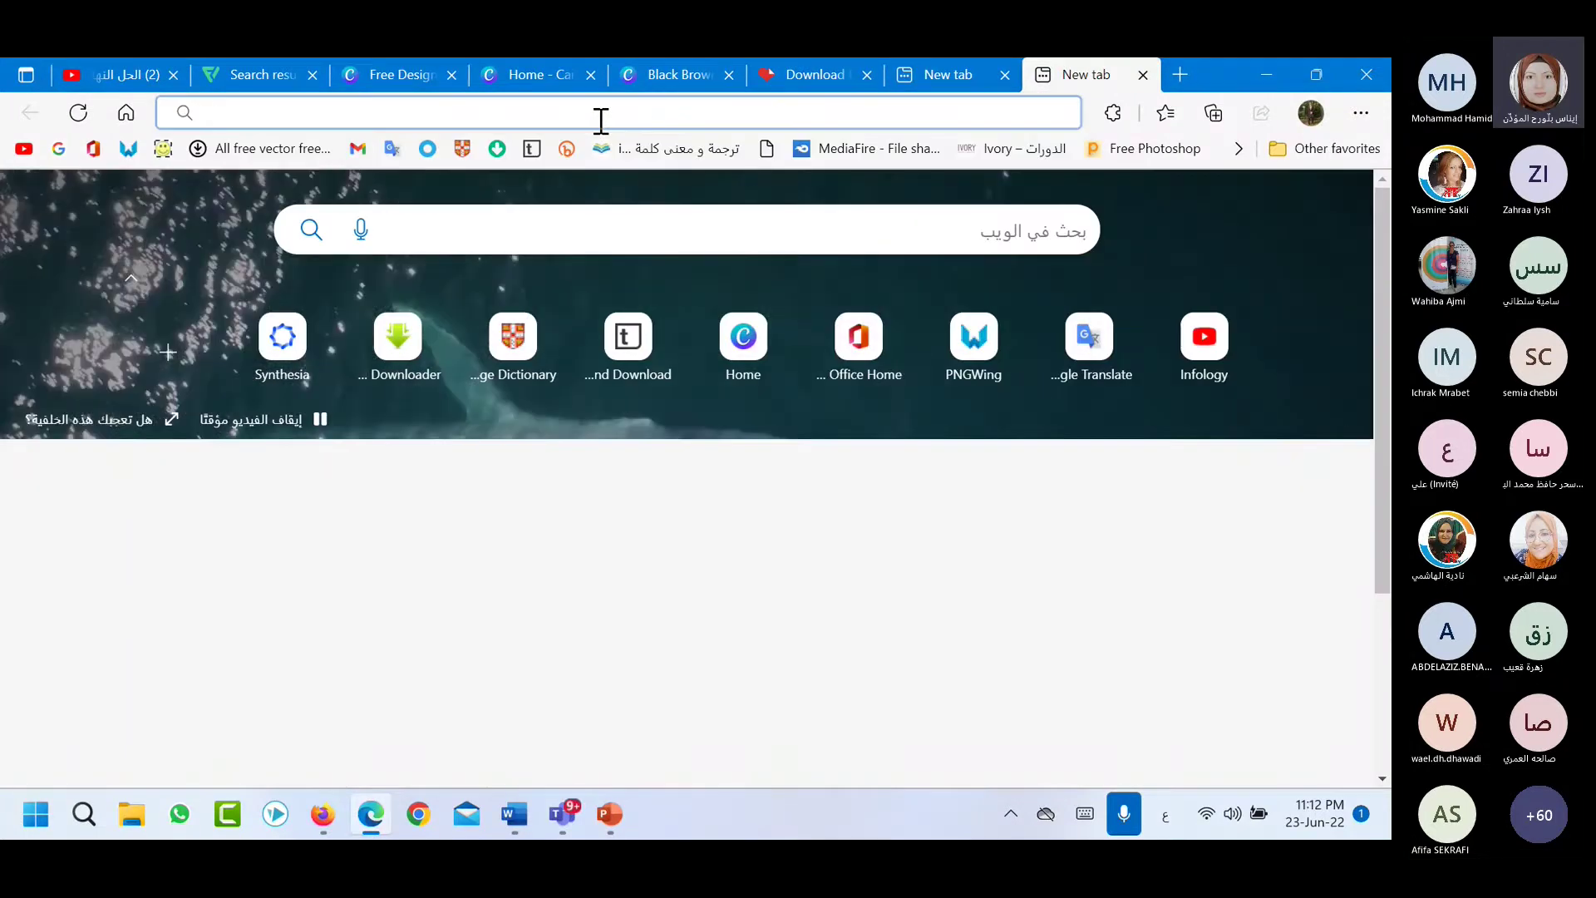
pyautogui.write('vistacre')
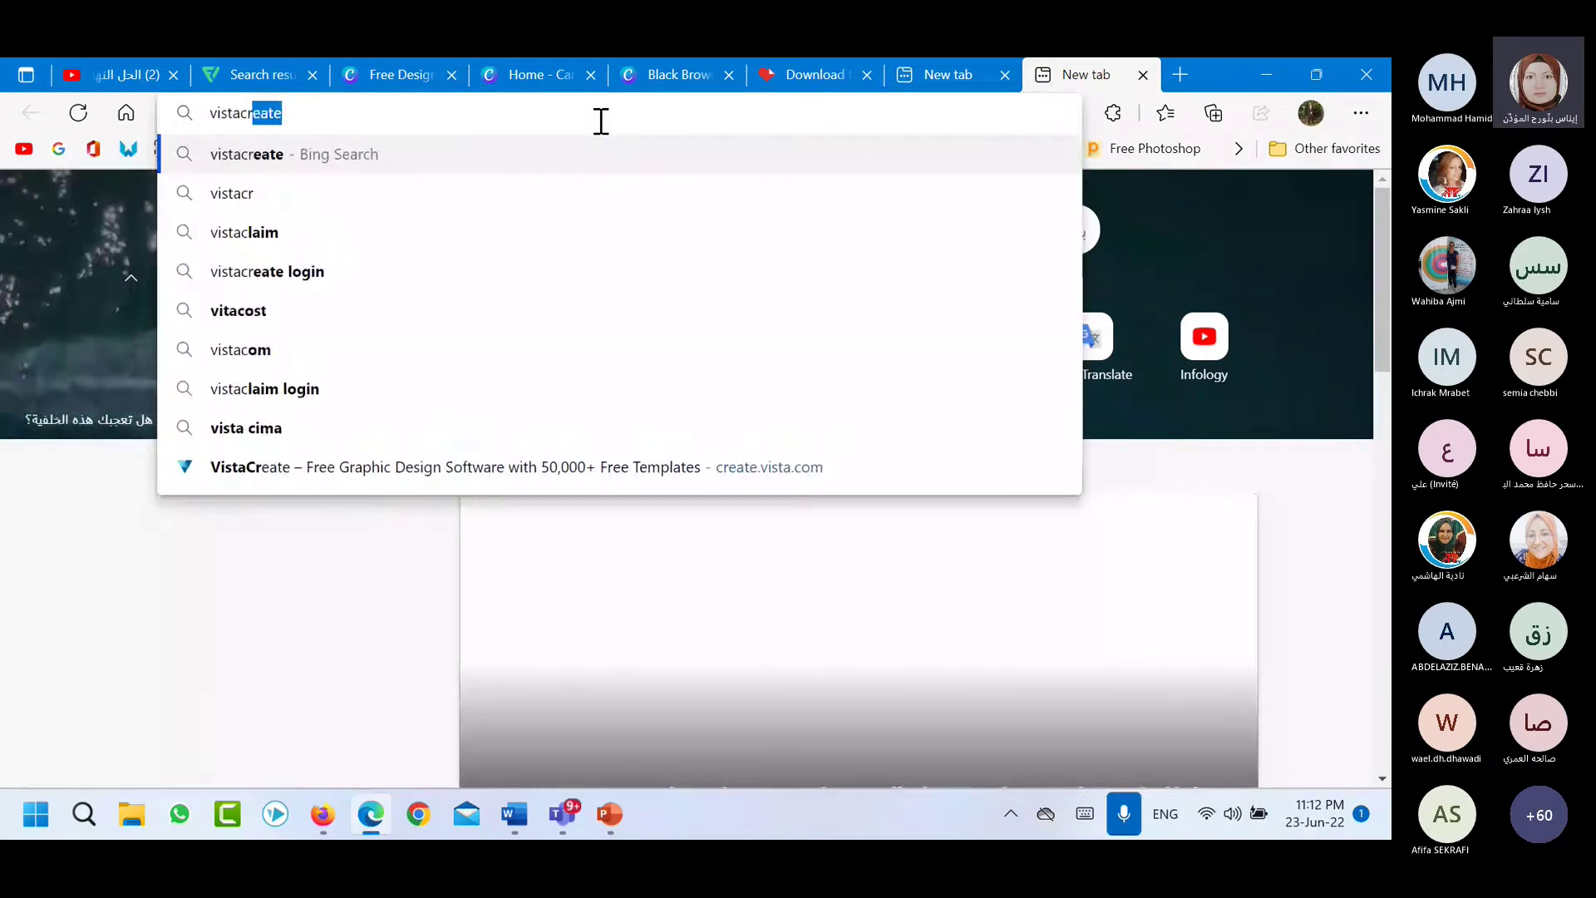
pyautogui.write('ate')
pyautogui.press('Return')
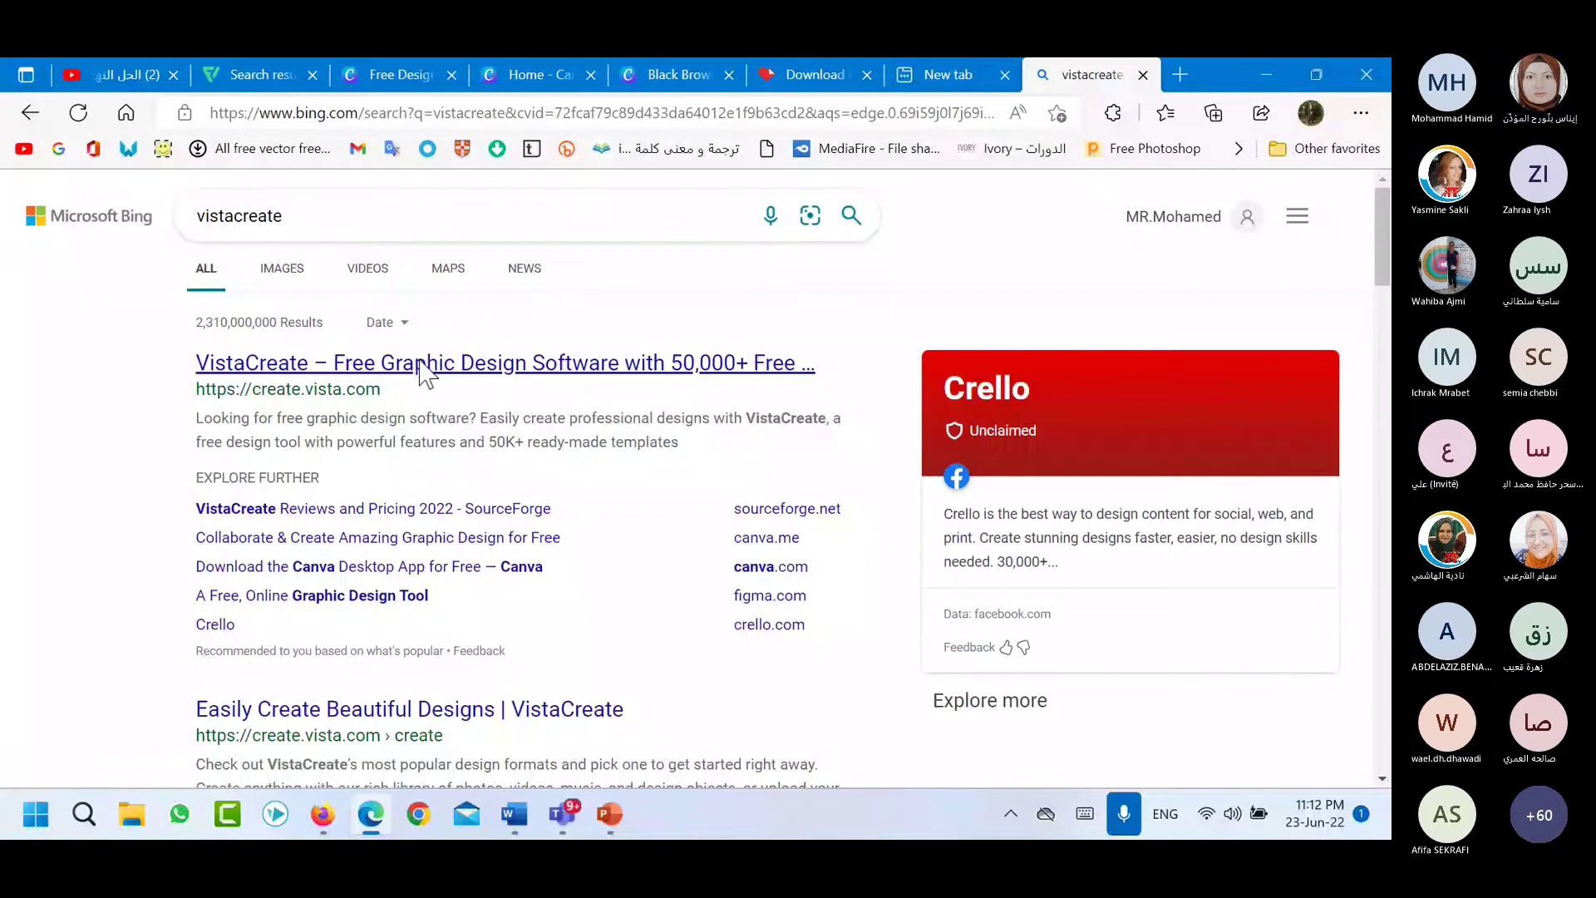
pyautogui.click(424, 366)
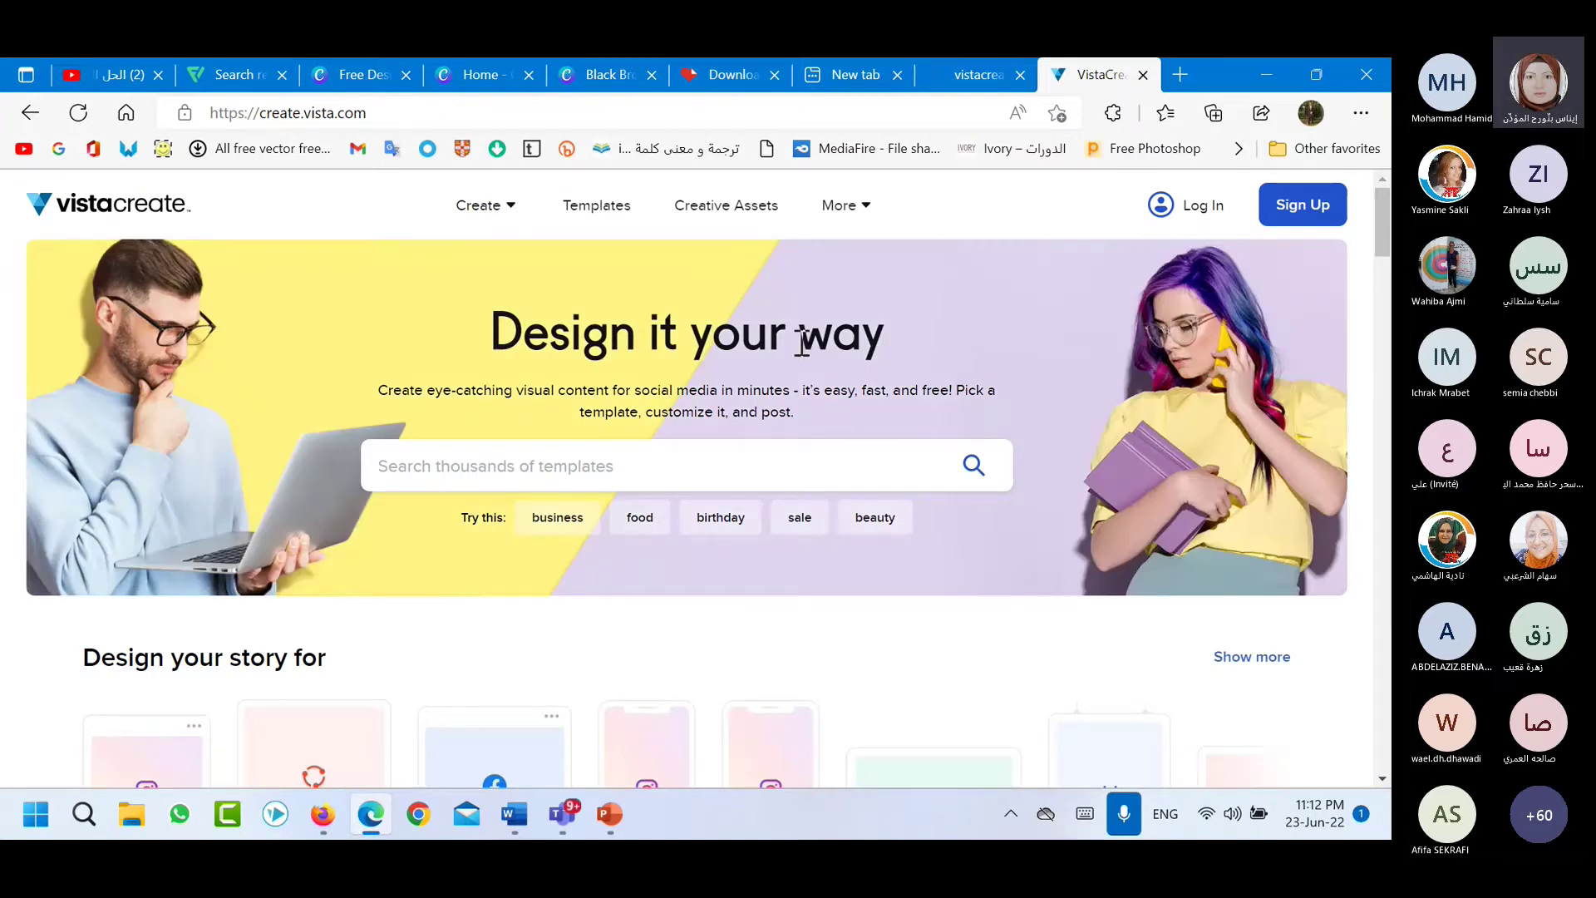
# Browse the design formats and featured templates on the VistaCreate home page, and close the site.
pyautogui.scroll(-3, 802, 343)
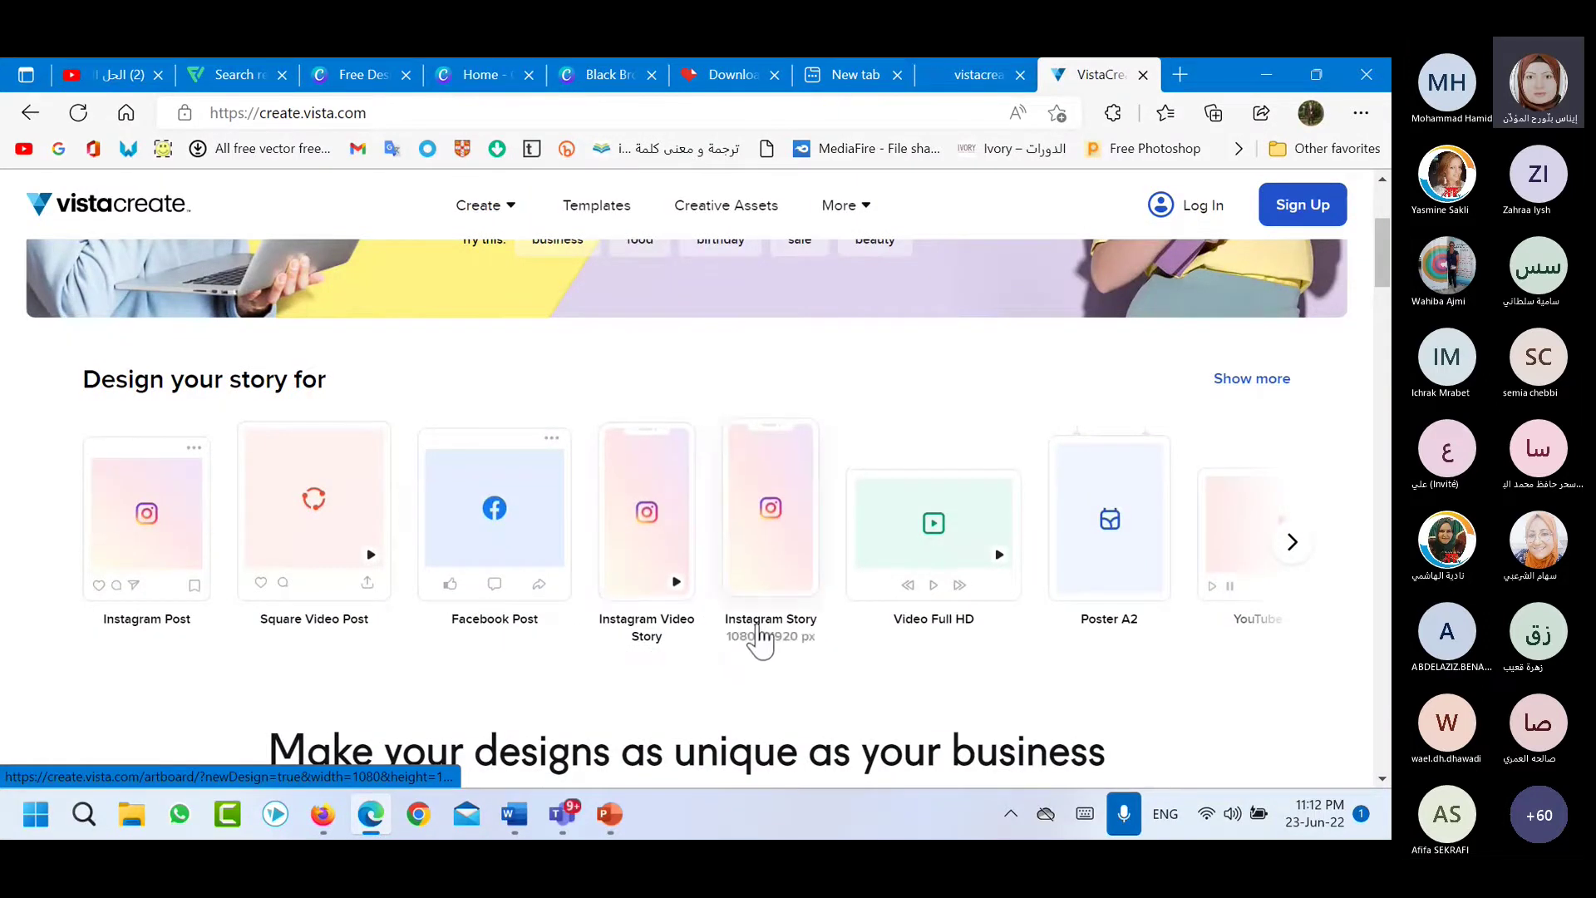
pyautogui.scroll(-1, 1048, 615)
pyautogui.scroll(-6, 1026, 623)
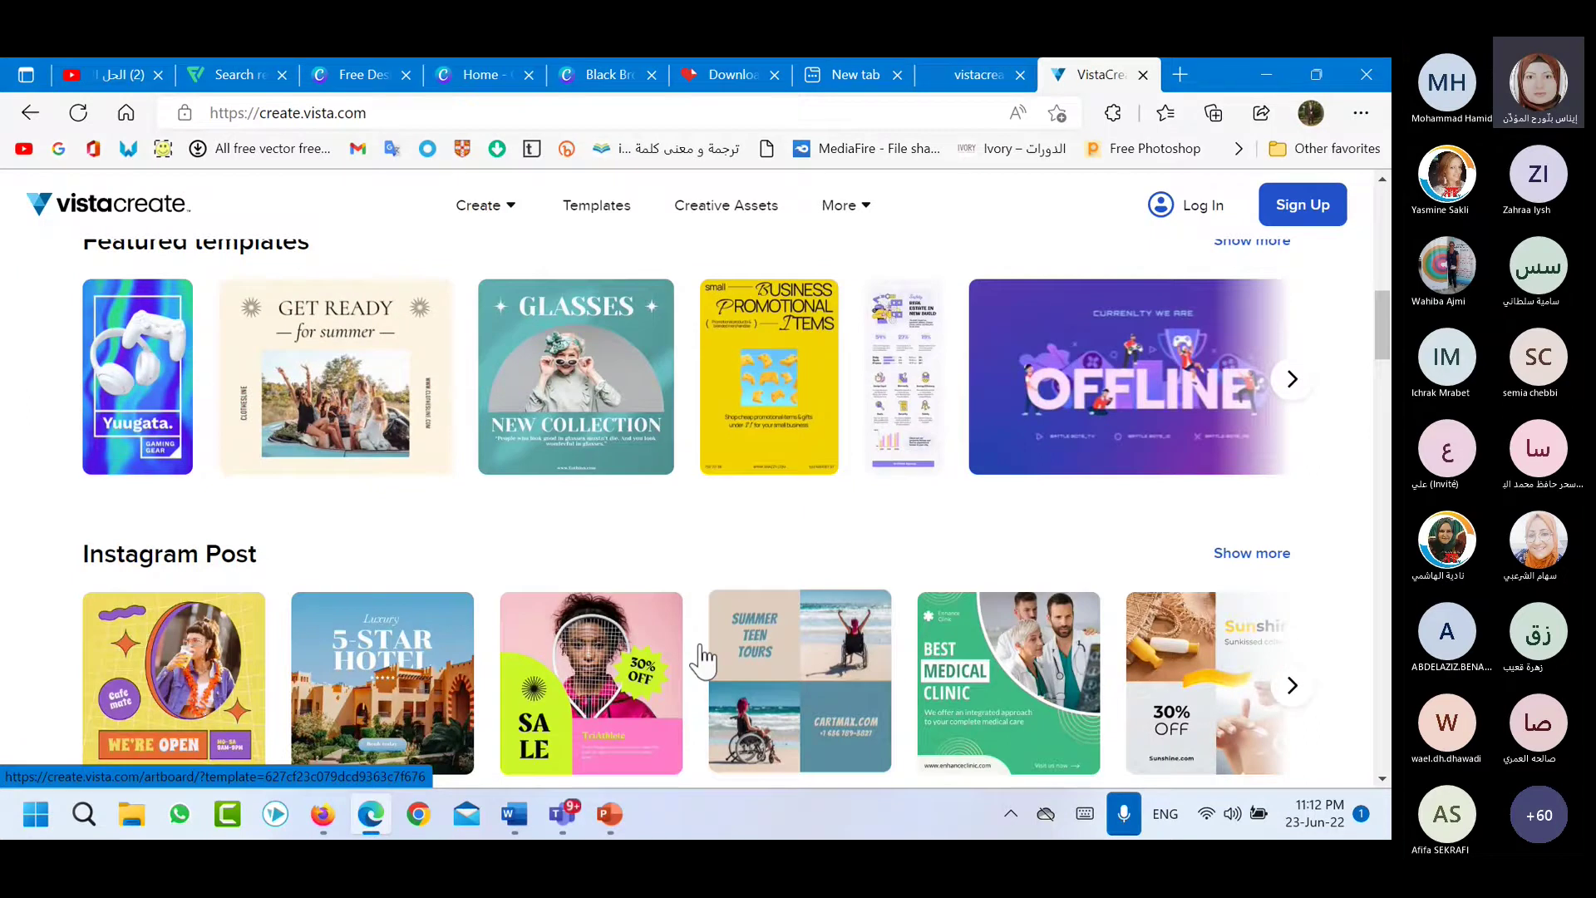
pyautogui.scroll(-4, 703, 657)
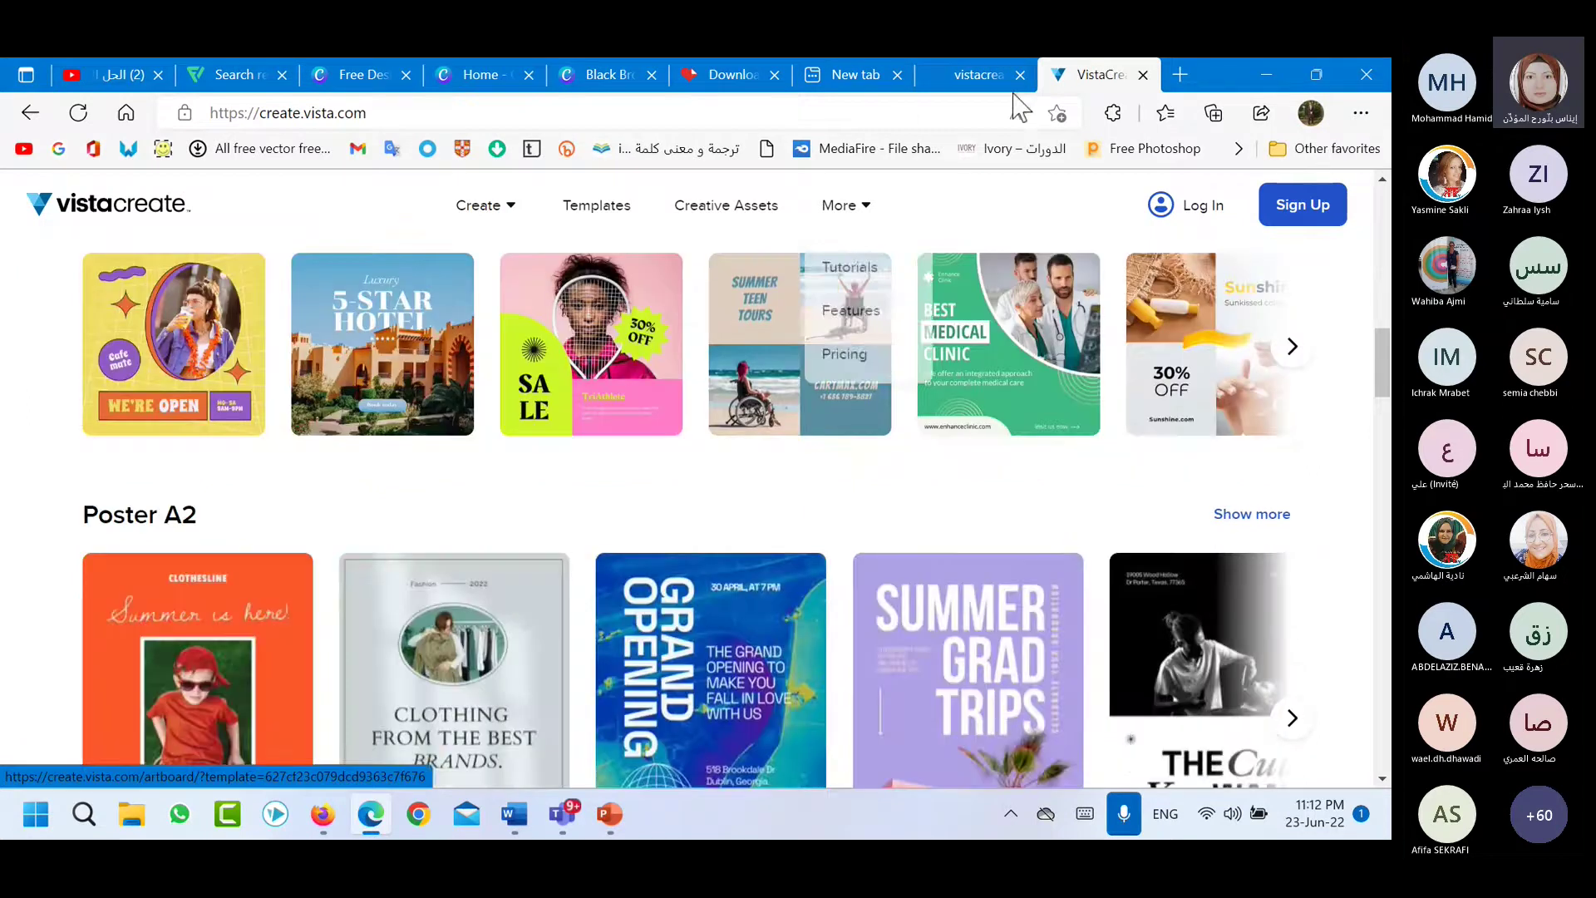
pyautogui.click(1143, 74)
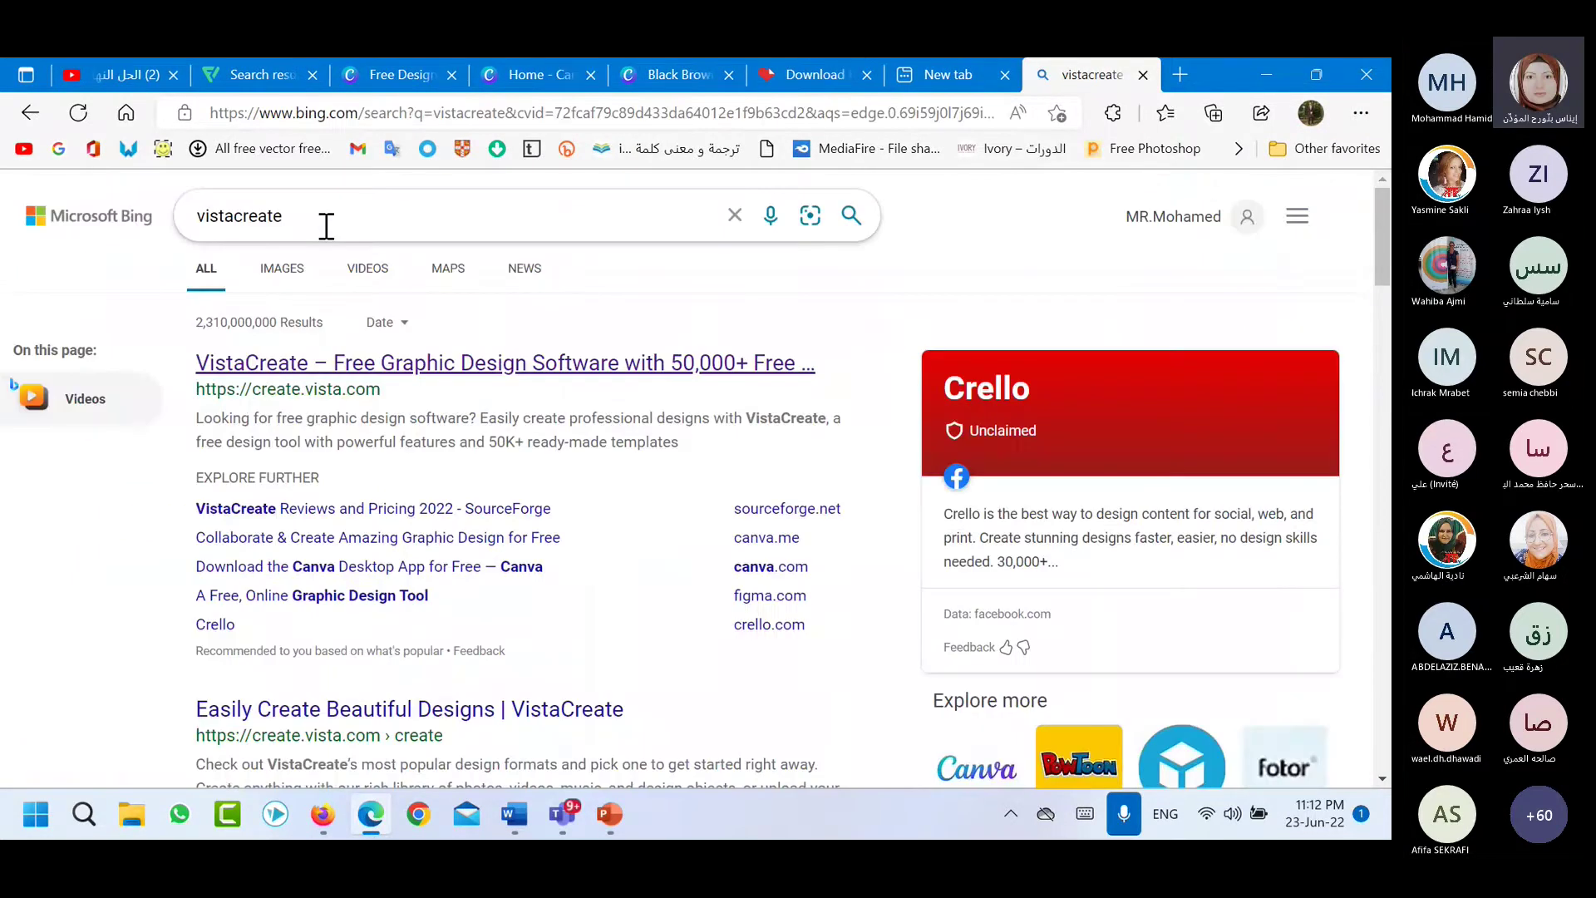
# Search Google for "wepik" and open the Wepik website.
pyautogui.click(58, 148)
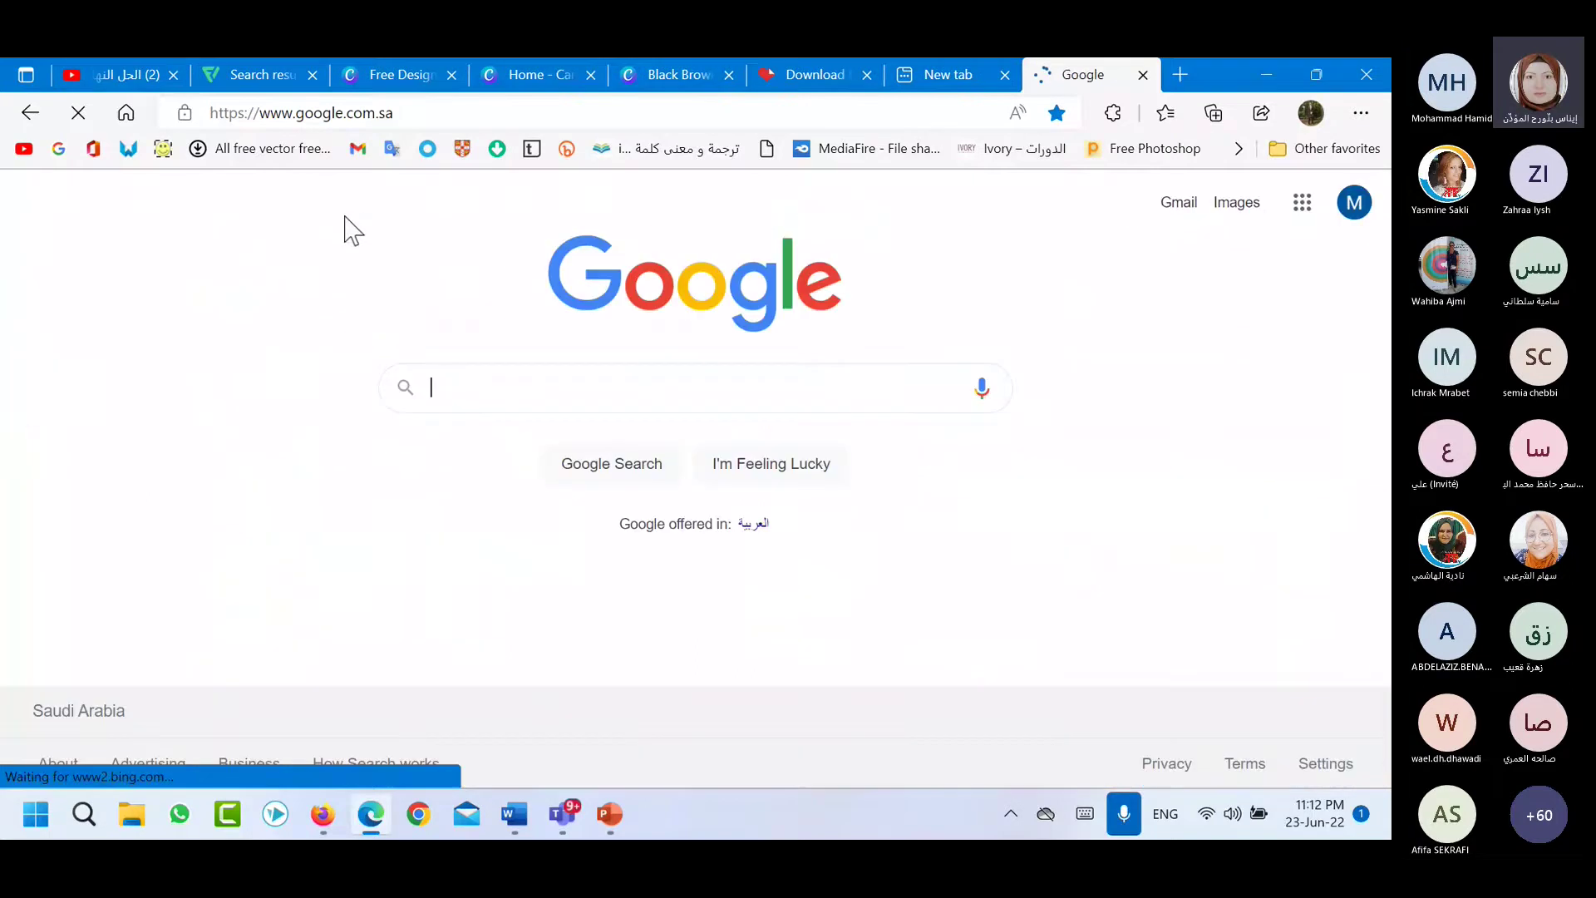
pyautogui.write('we')
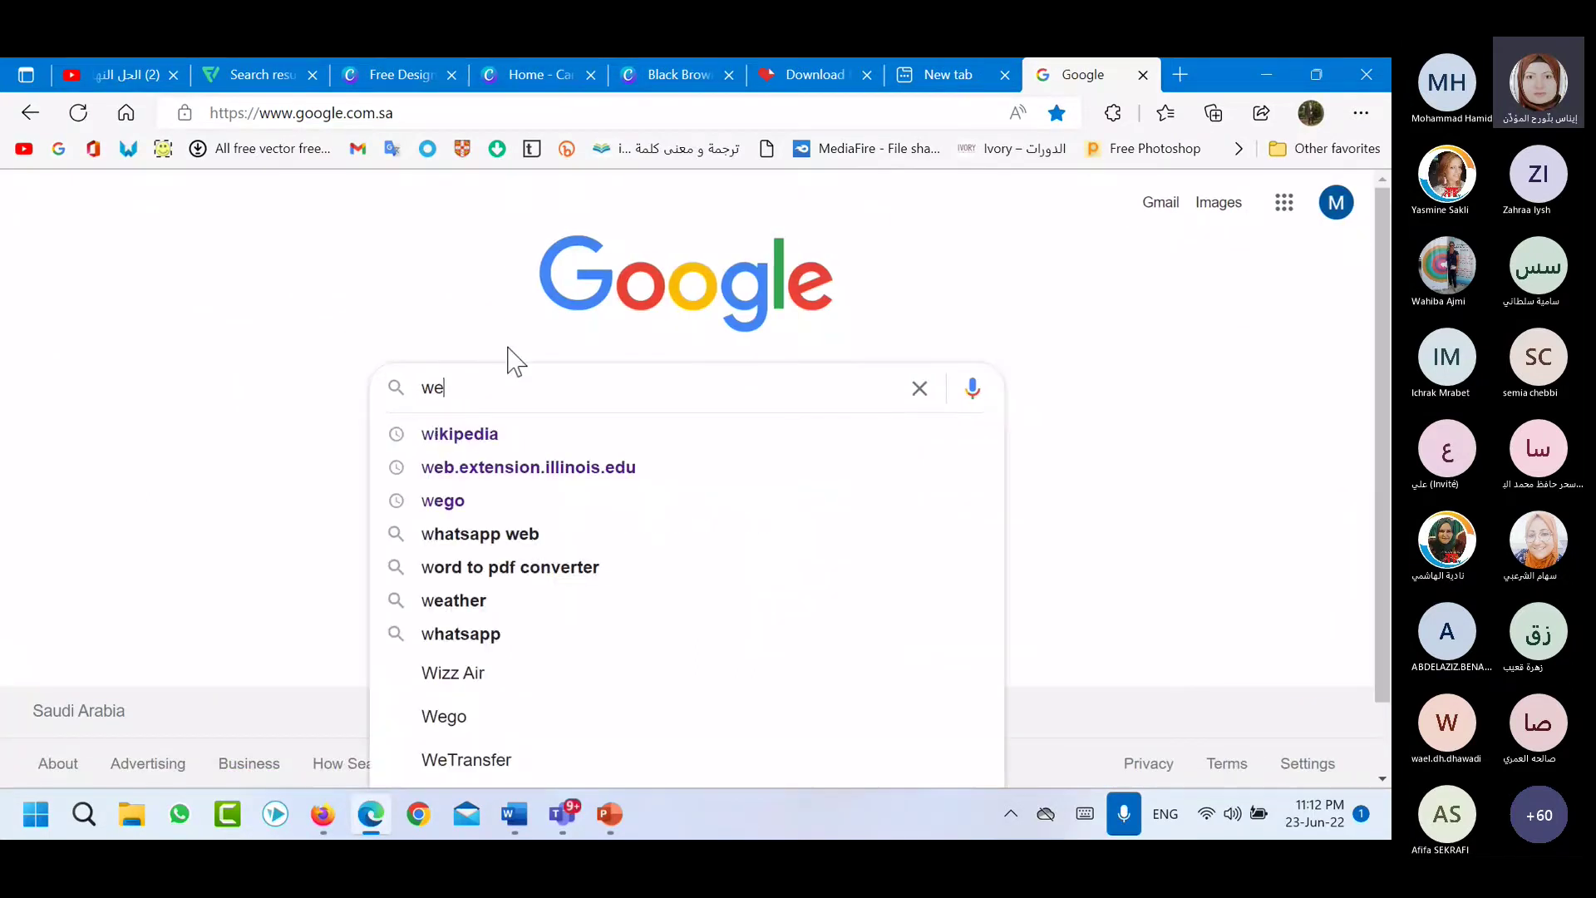
pyautogui.write('pik')
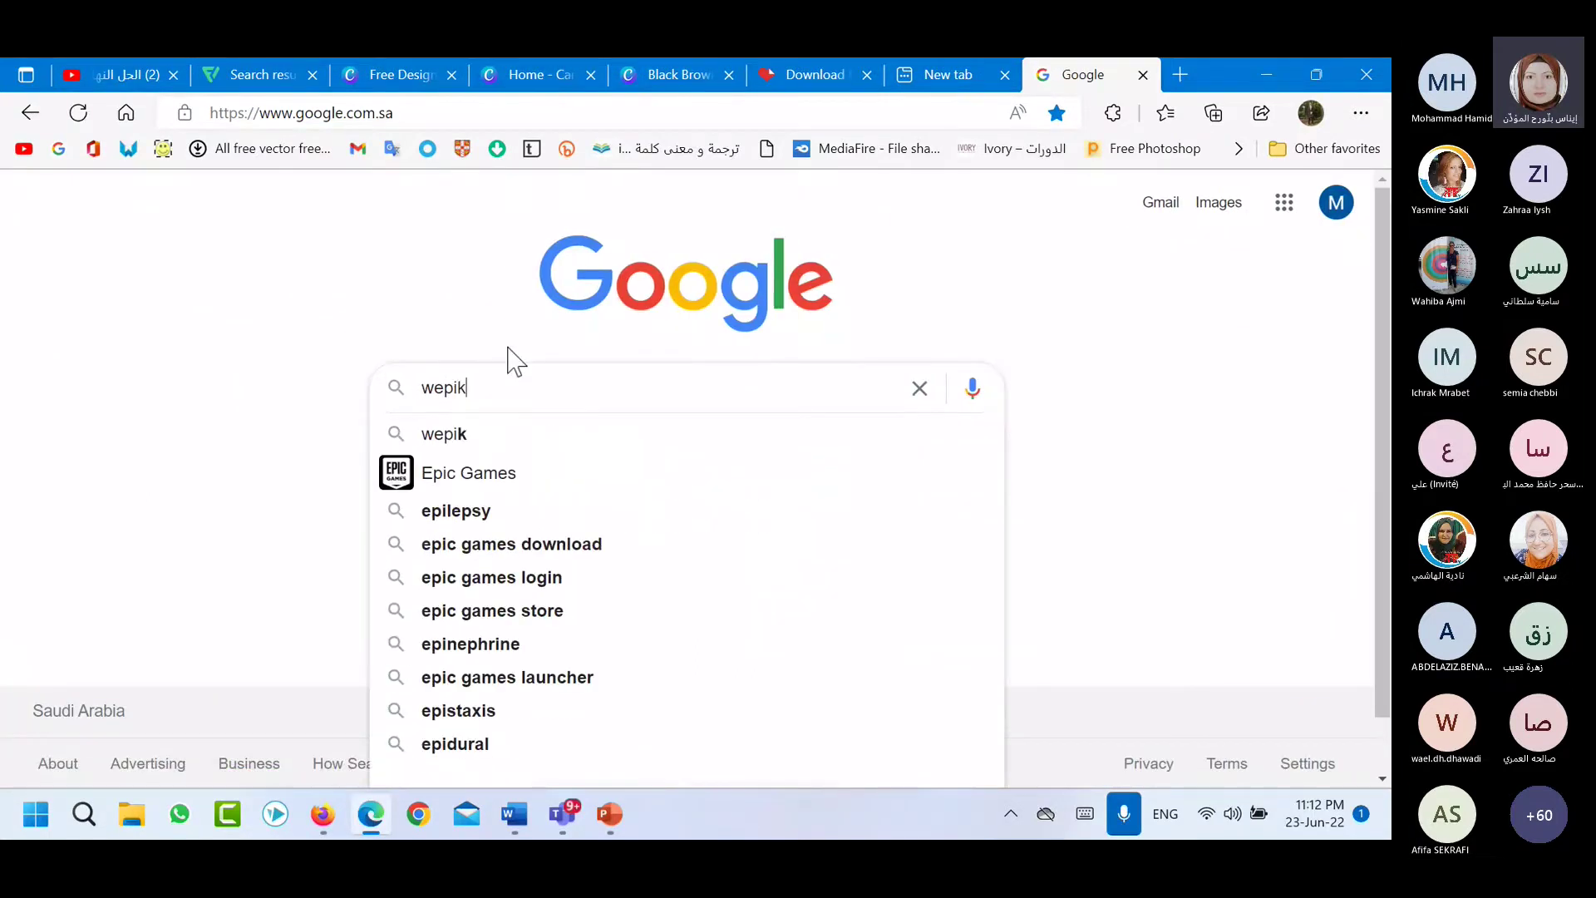
pyautogui.press('Return')
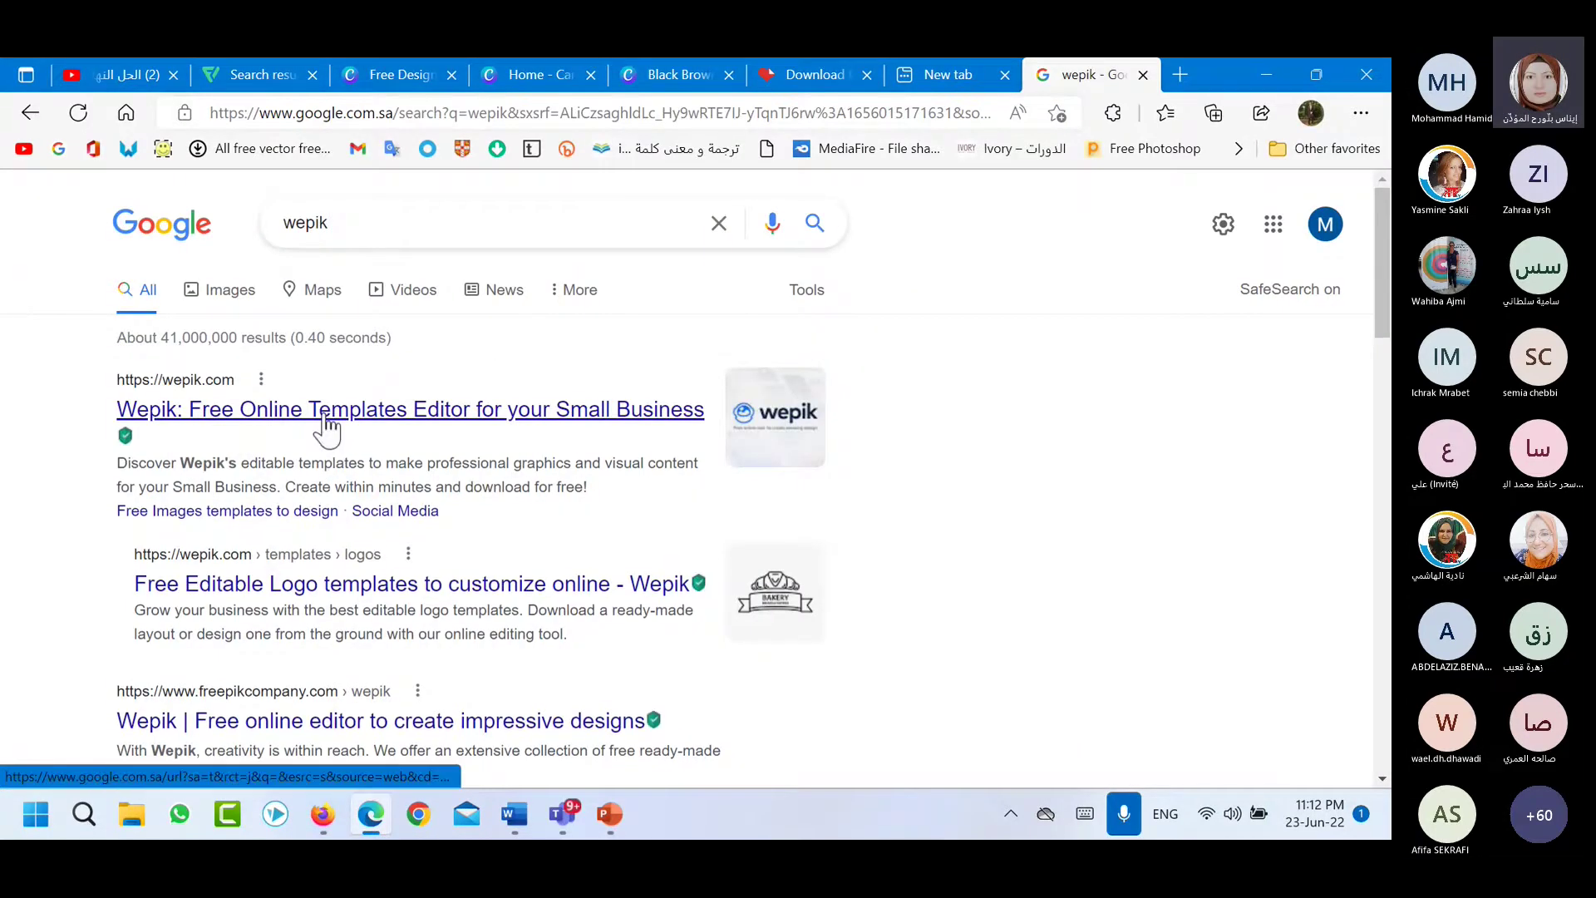
pyautogui.click(450, 413)
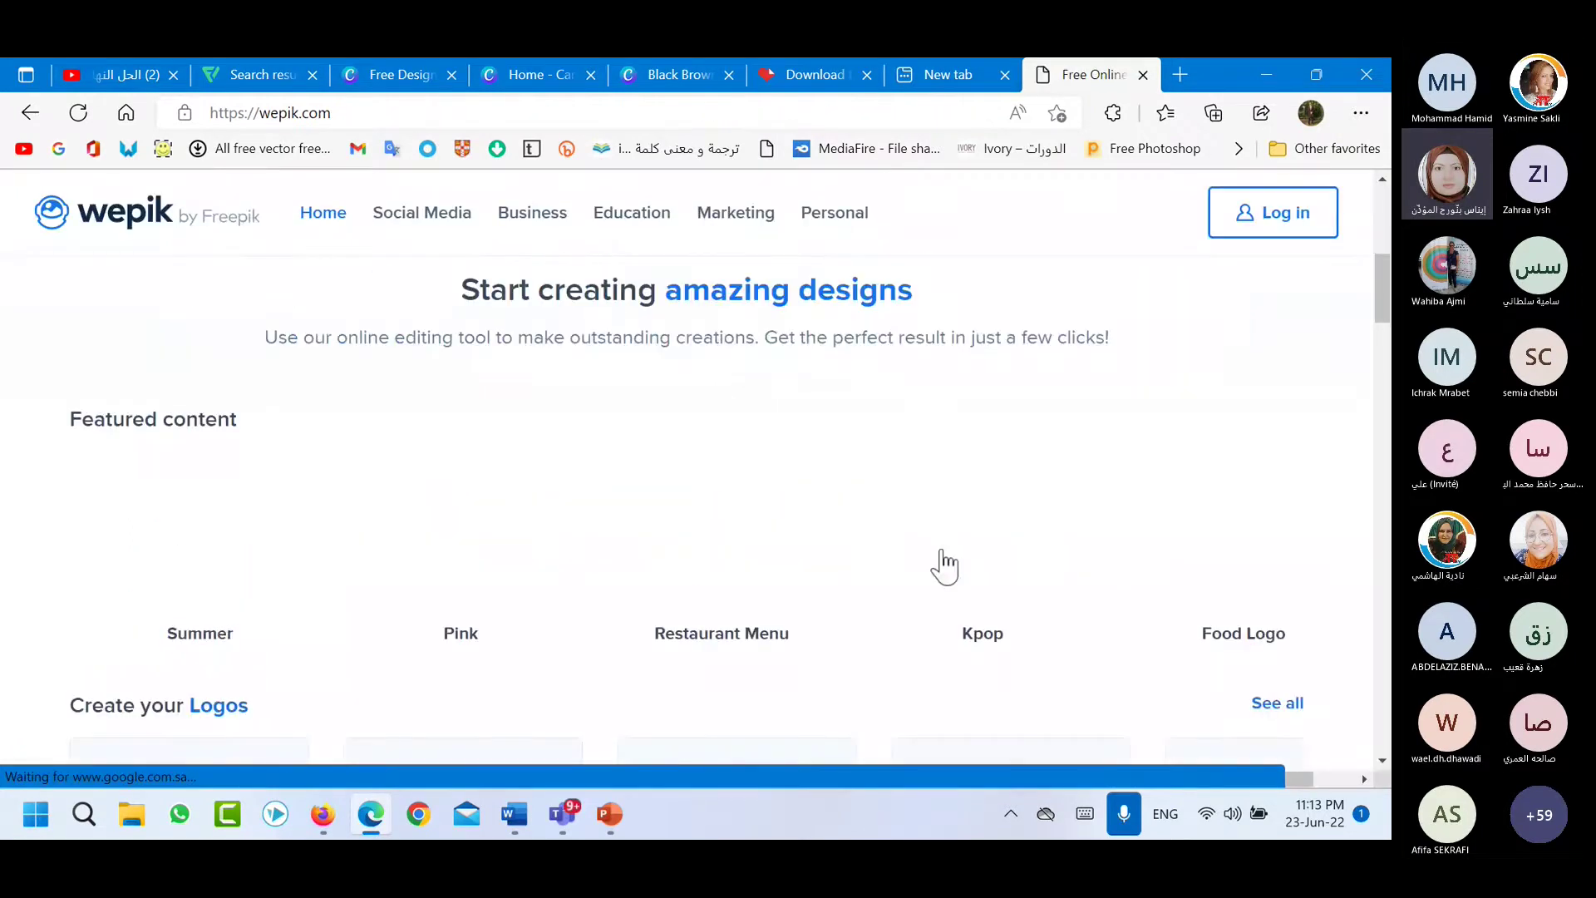
# Browse the logo, menu and flyer templates on the Wepik home page, dismissing the Google sign-in prompt.
pyautogui.scroll(-5, 591, 613)
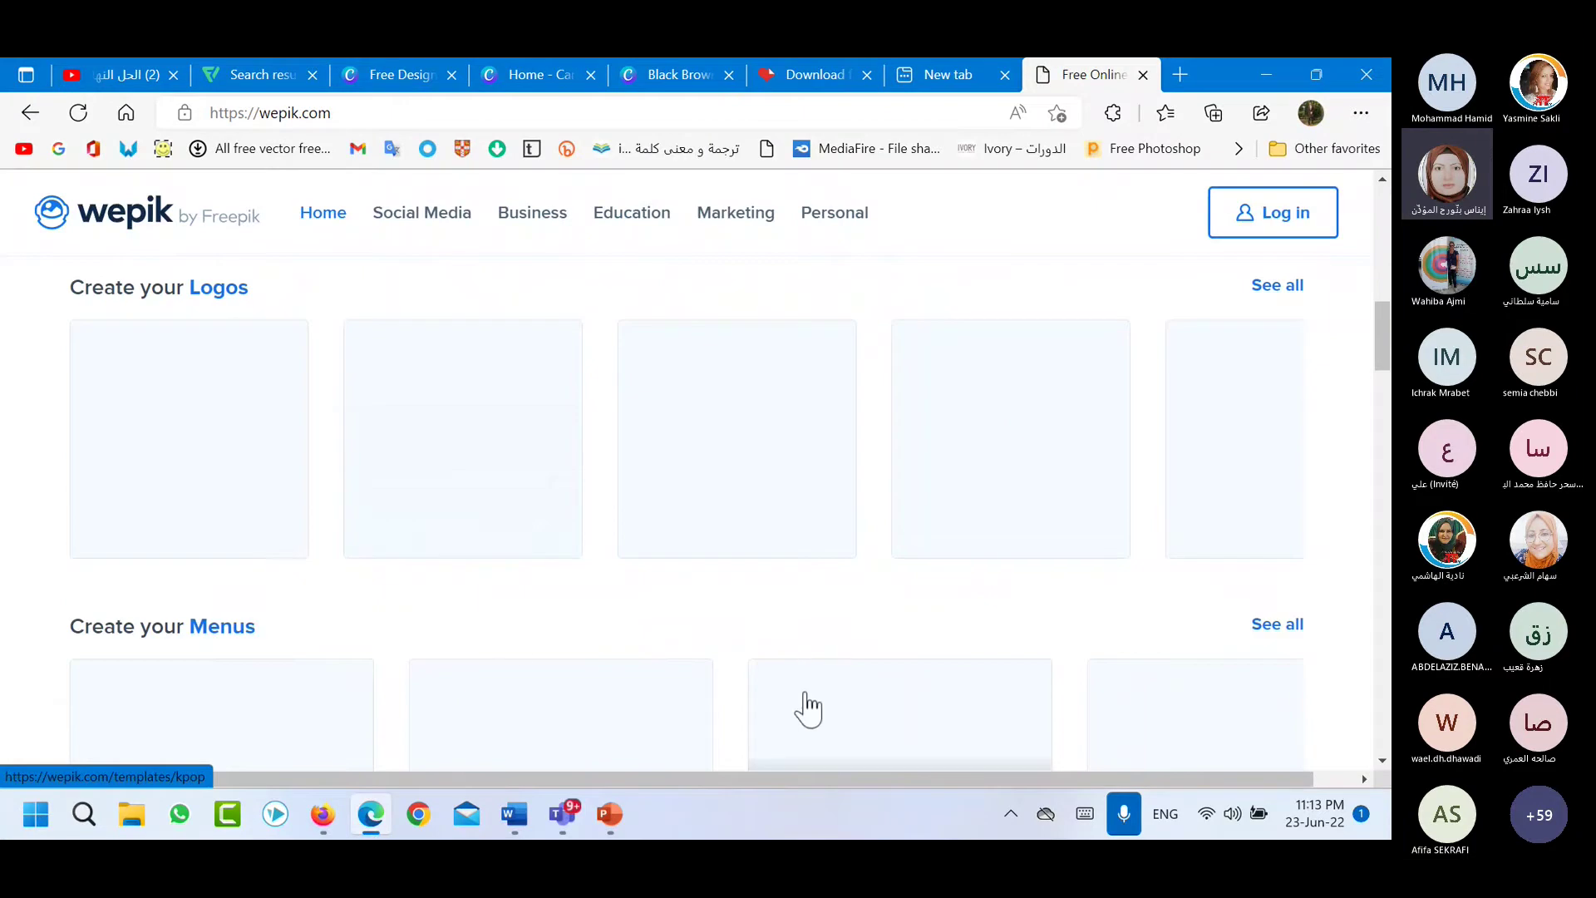
pyautogui.scroll(1, 316, 532)
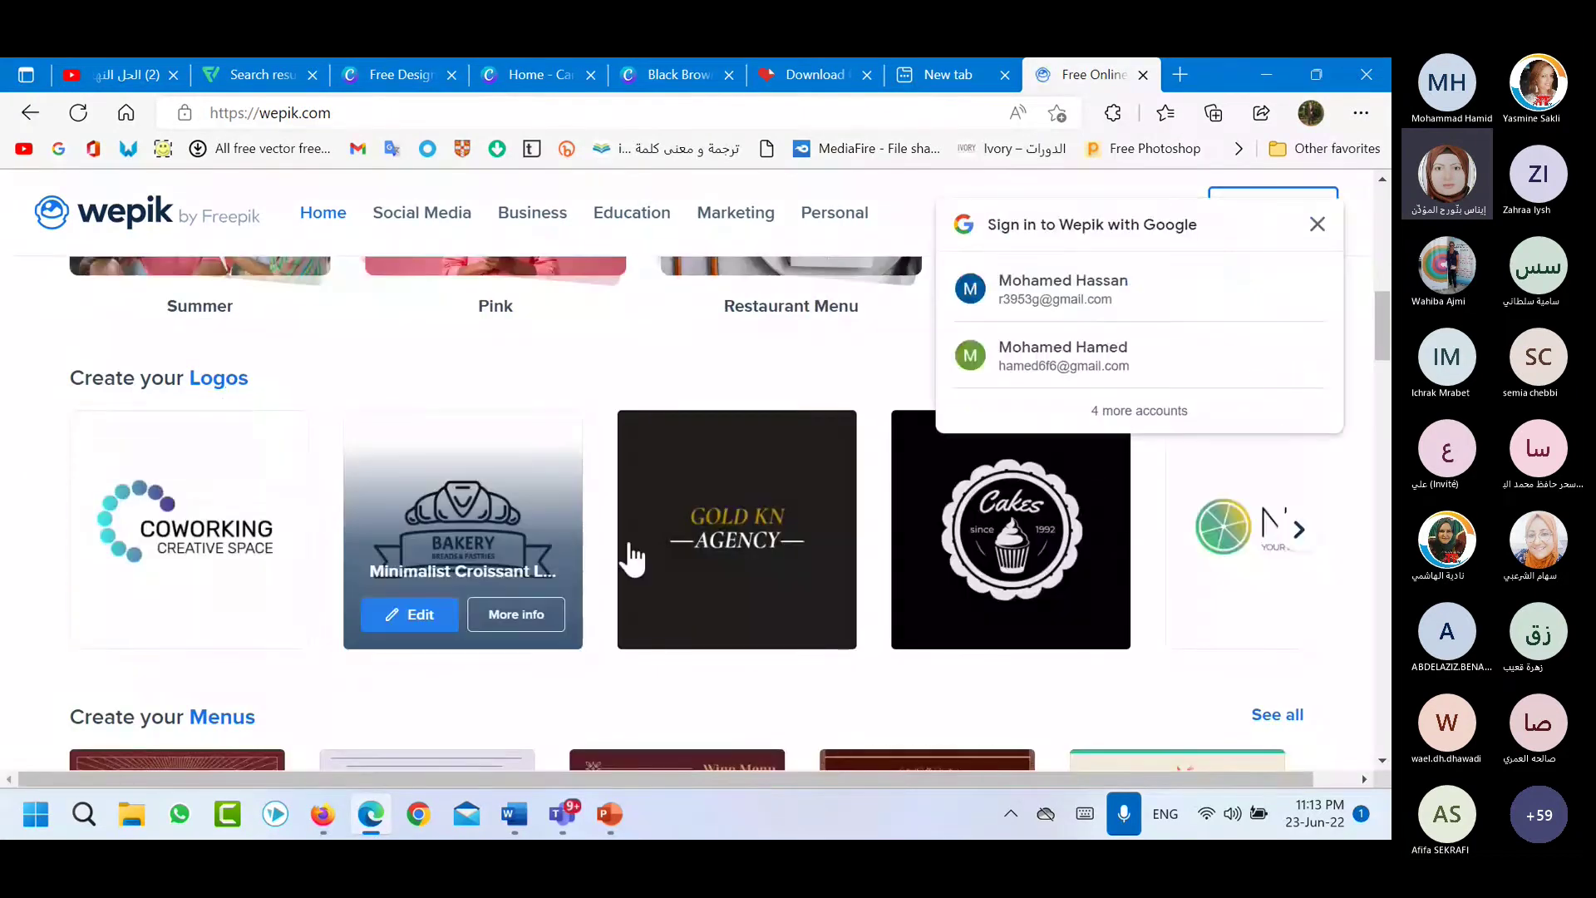
pyautogui.scroll(-4, 582, 582)
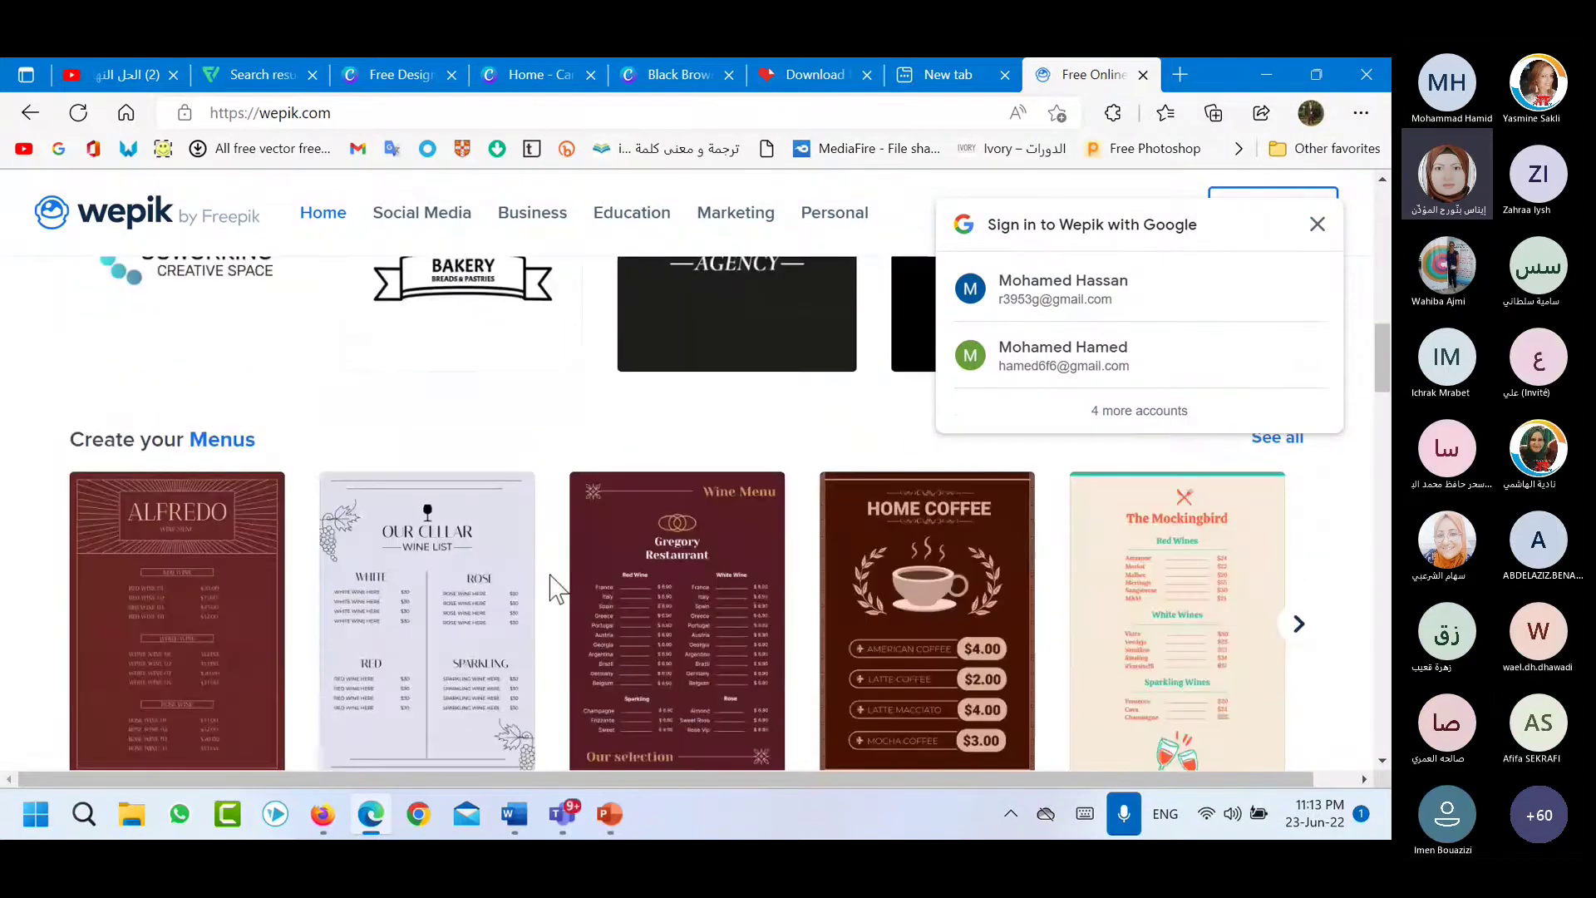
pyautogui.click(1318, 225)
pyautogui.scroll(-2, 449, 521)
pyautogui.scroll(2, 370, 507)
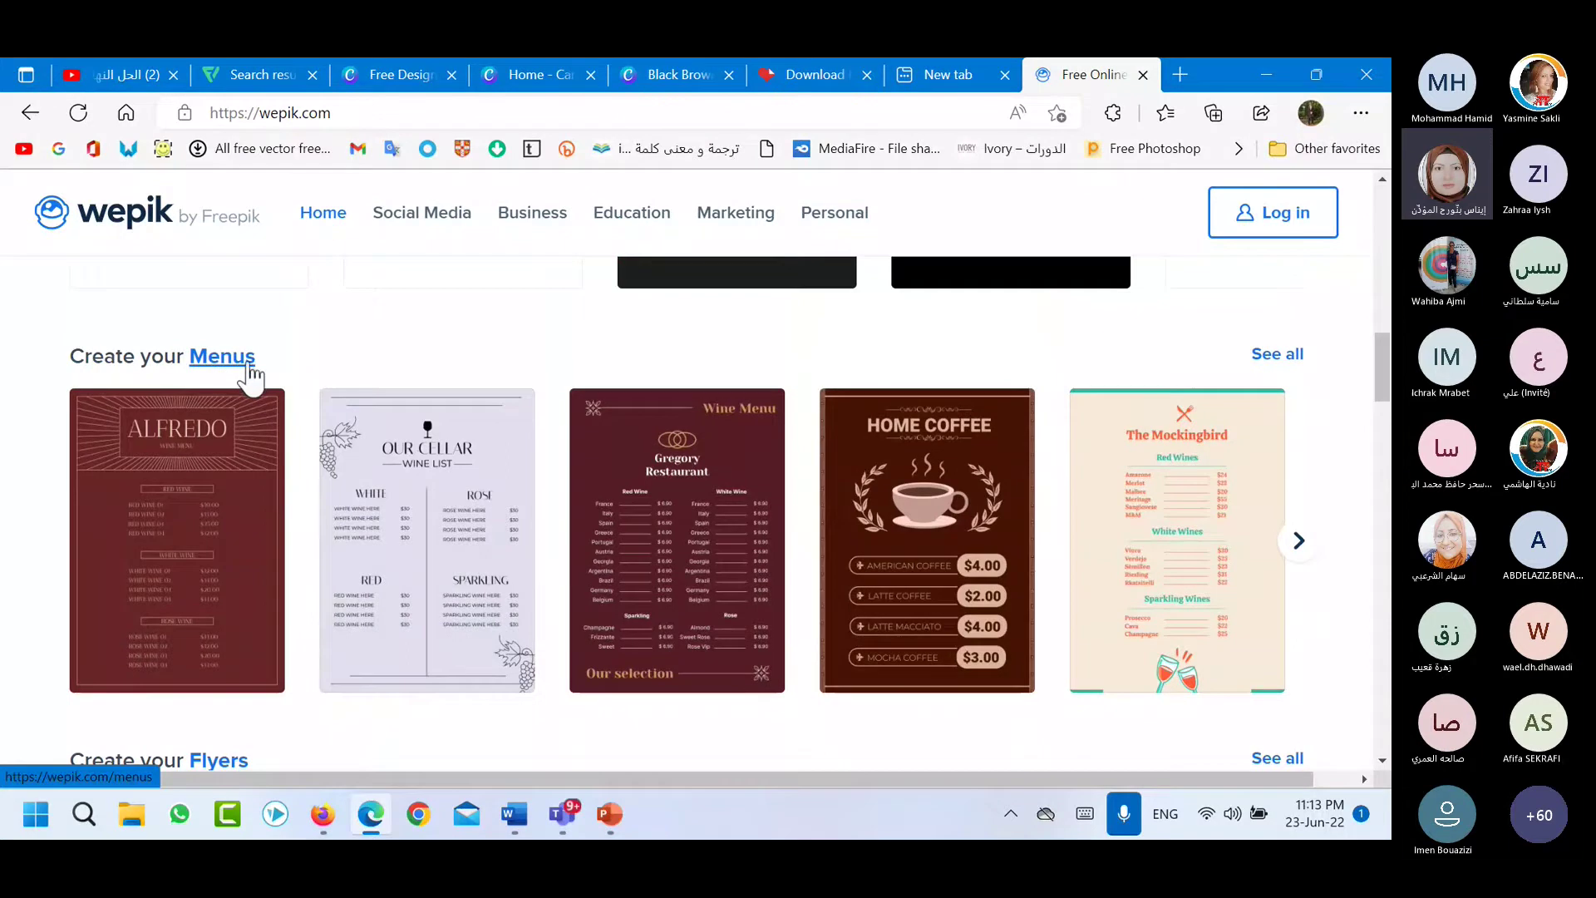
pyautogui.scroll(-4, 214, 541)
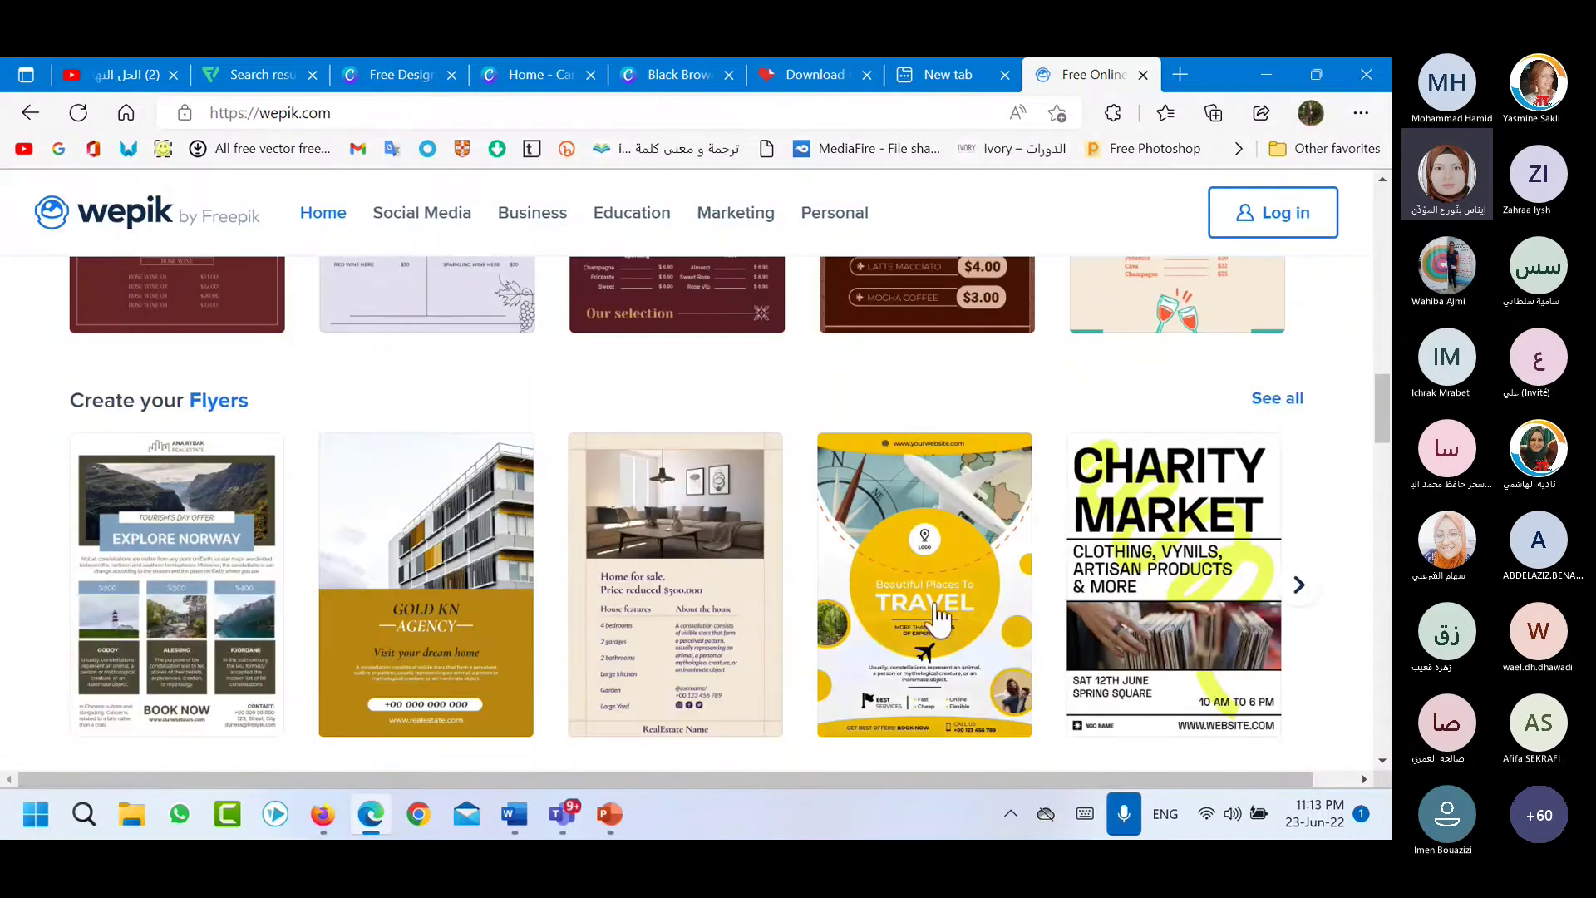
# Look through the flyer and Instagram story templates on the Wepik home page, down to the link for all formats.
pyautogui.scroll(-1, 940, 615)
pyautogui.moveTo(932, 611)
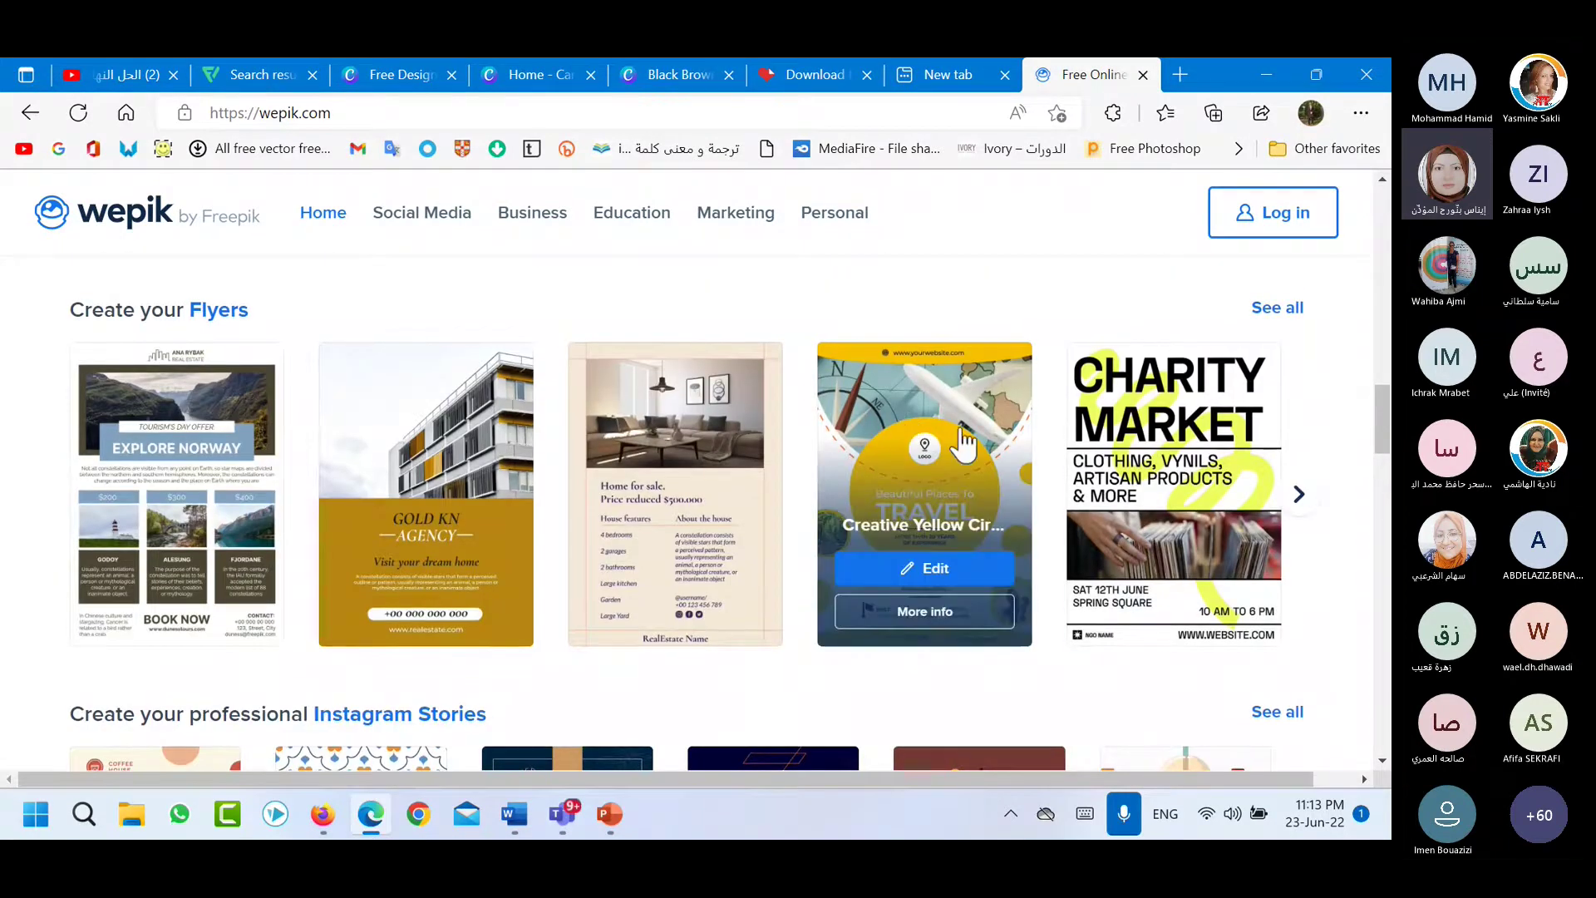
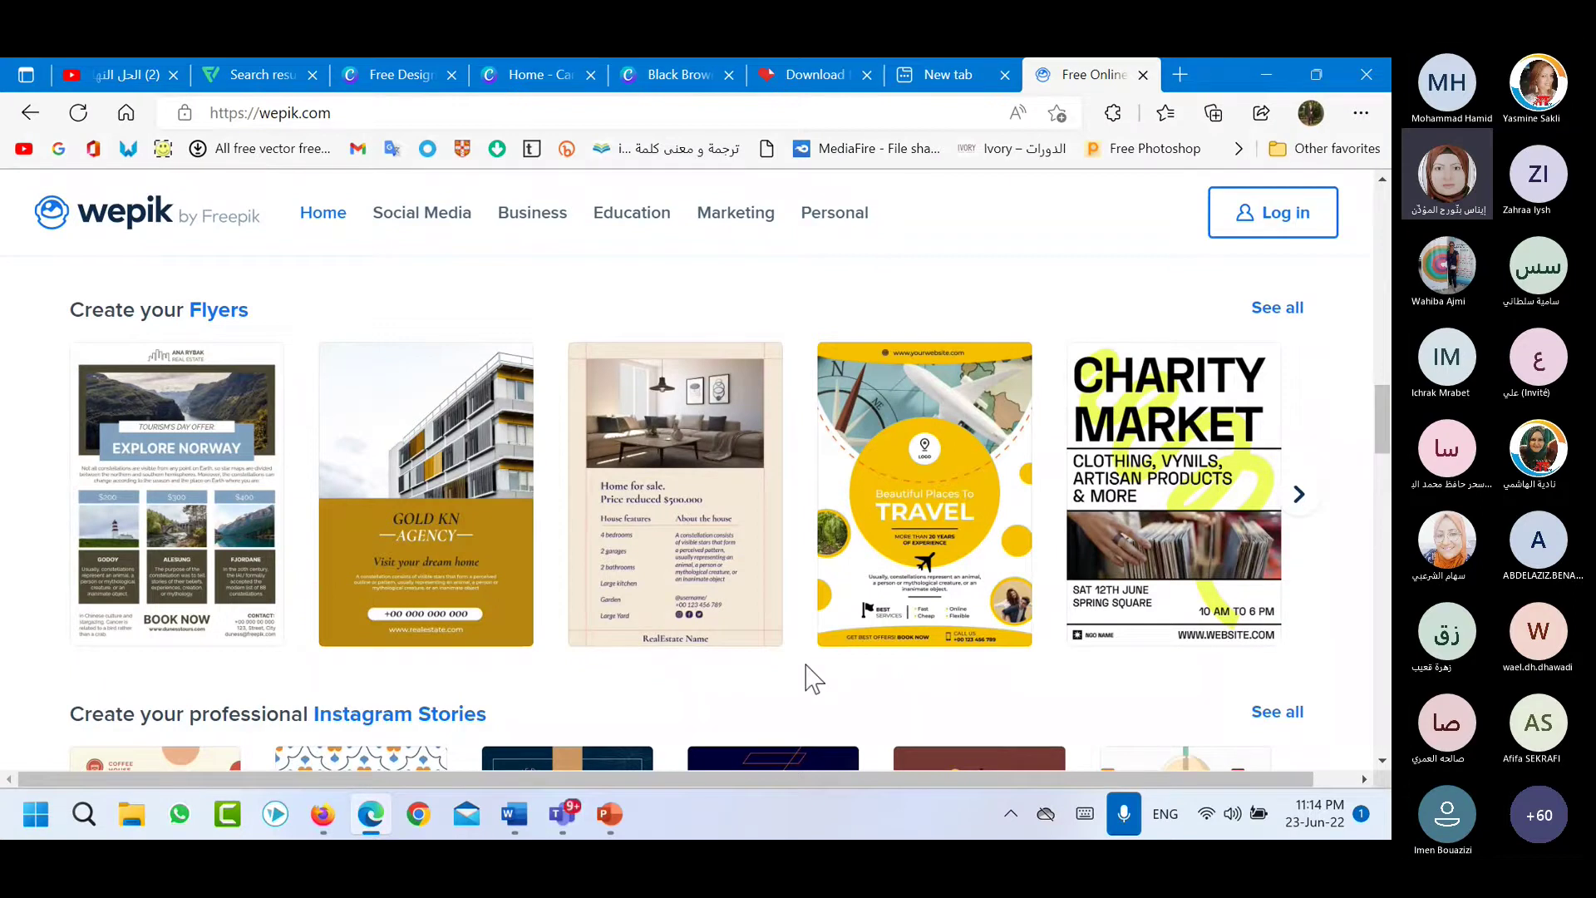
pyautogui.scroll(-6, 482, 519)
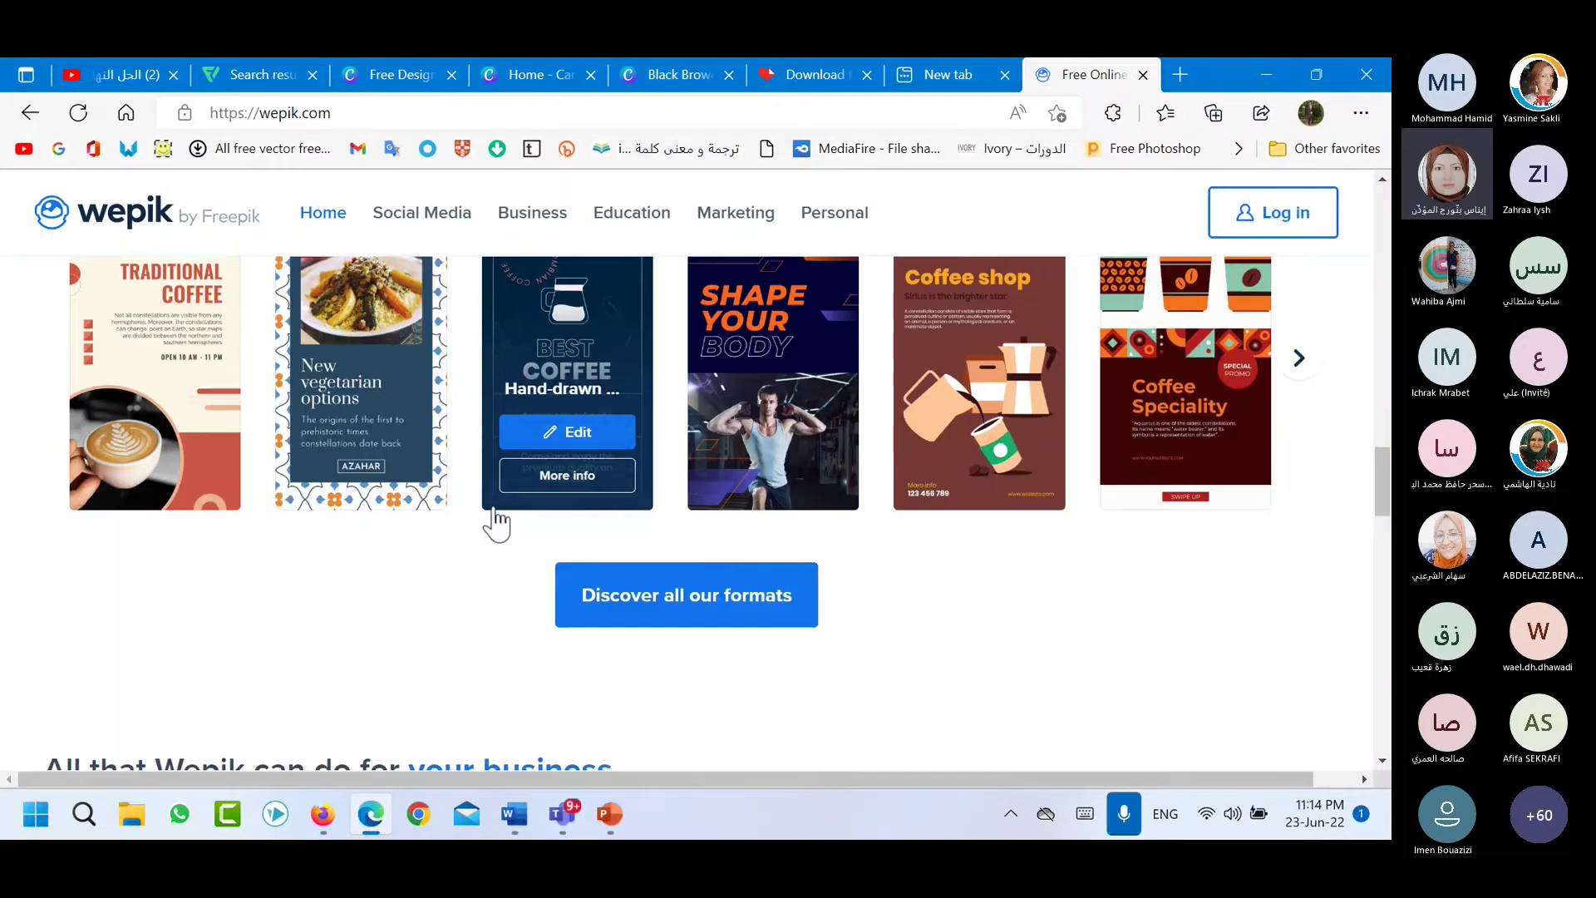
pyautogui.scroll(4, 722, 574)
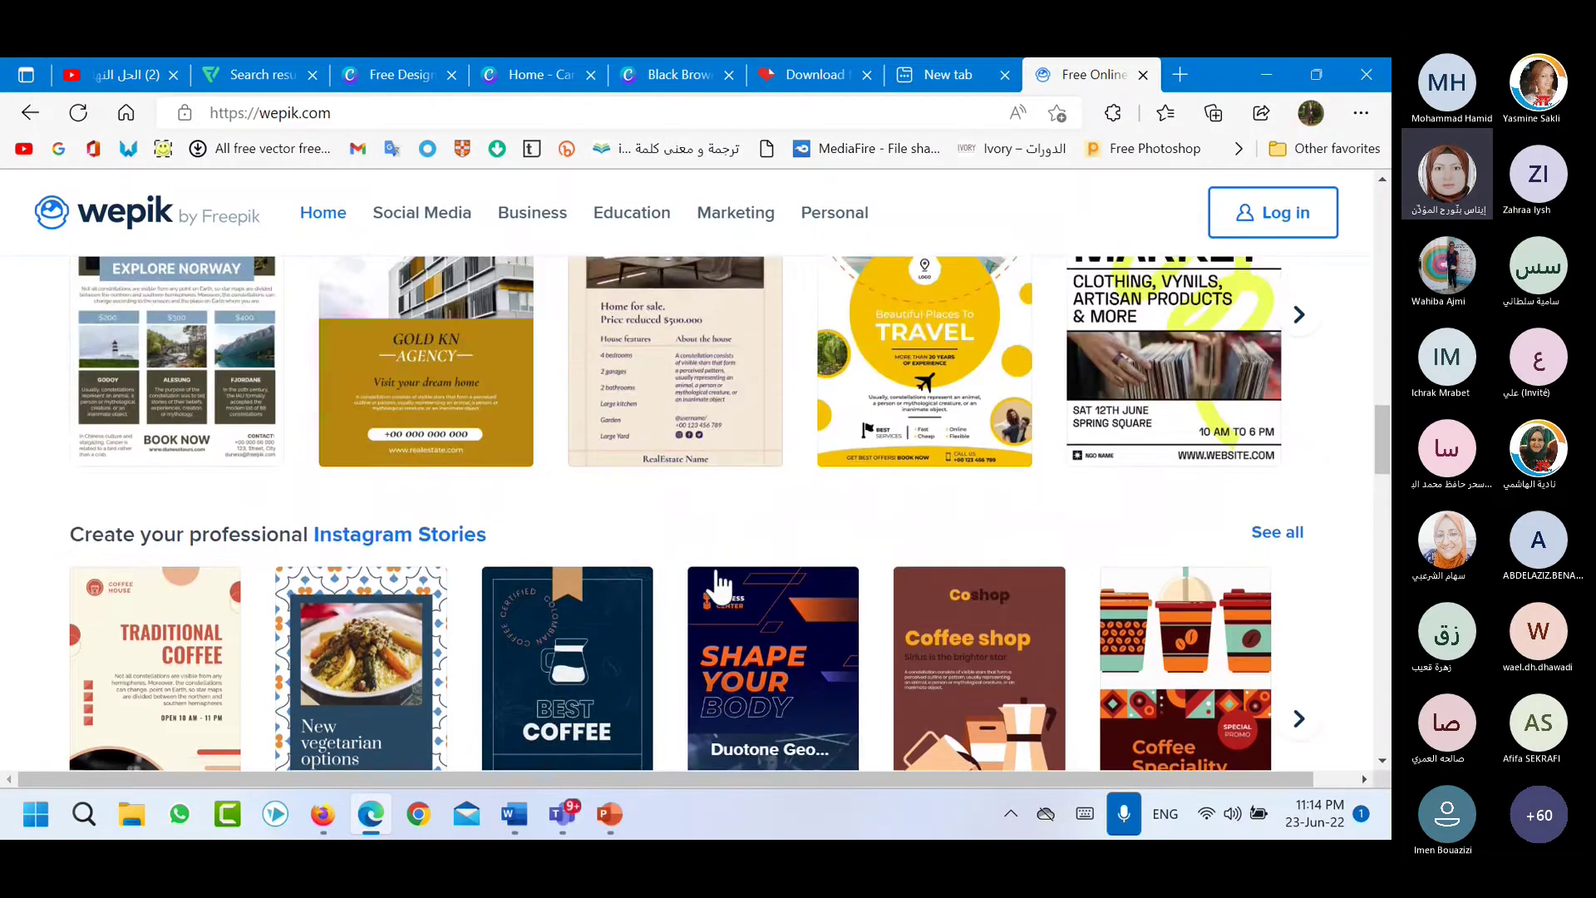
pyautogui.scroll(5, 720, 586)
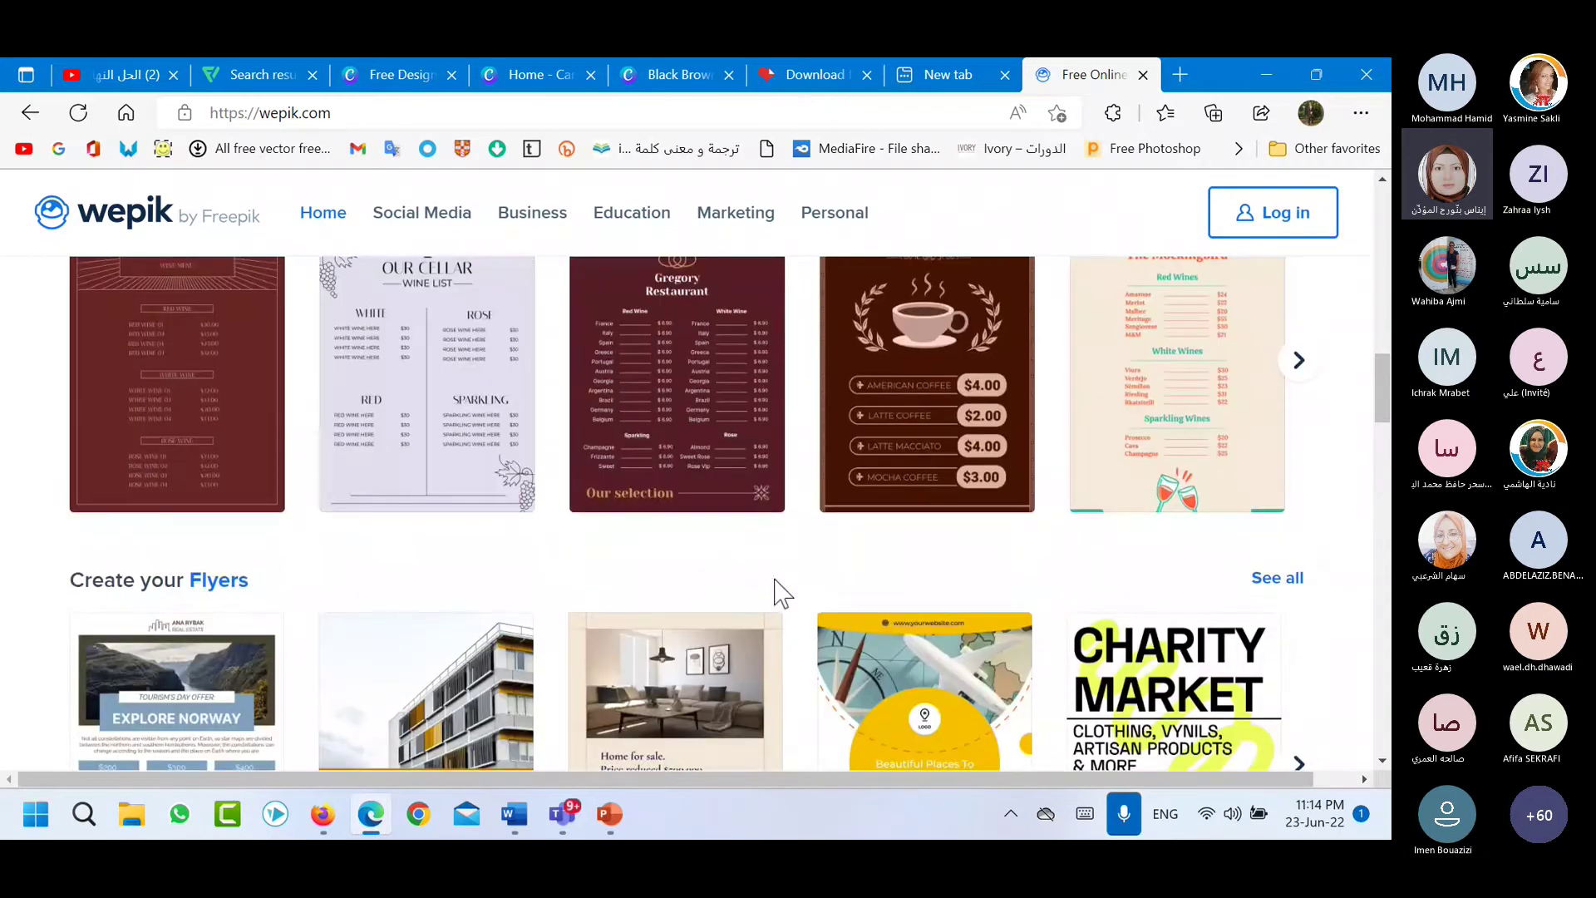
pyautogui.scroll(-5, 773, 582)
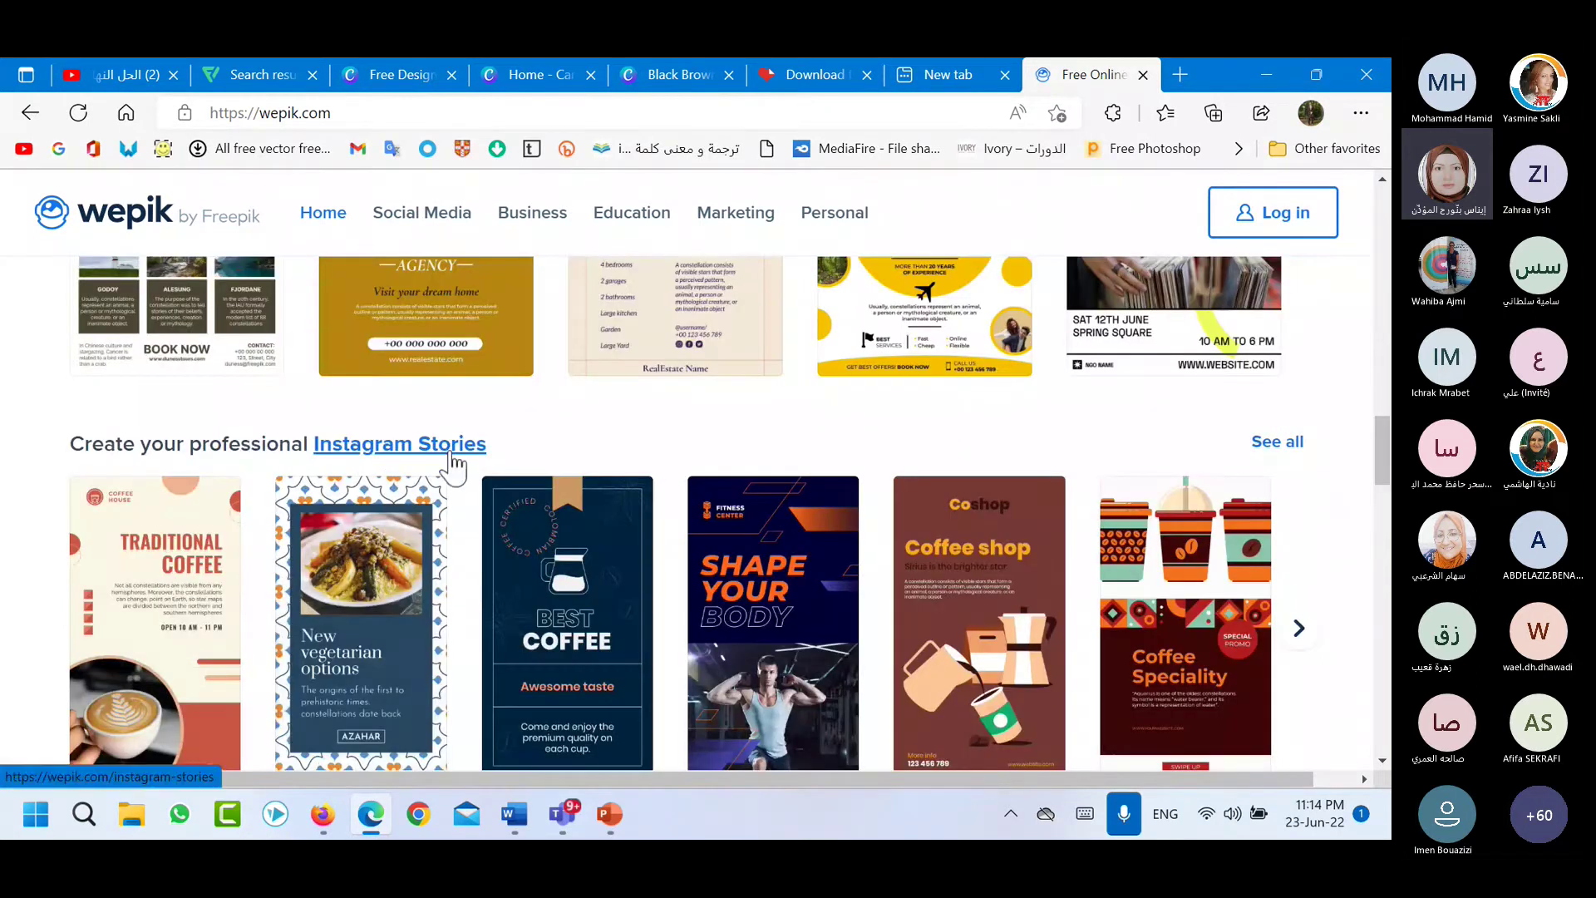
pyautogui.scroll(-3, 445, 462)
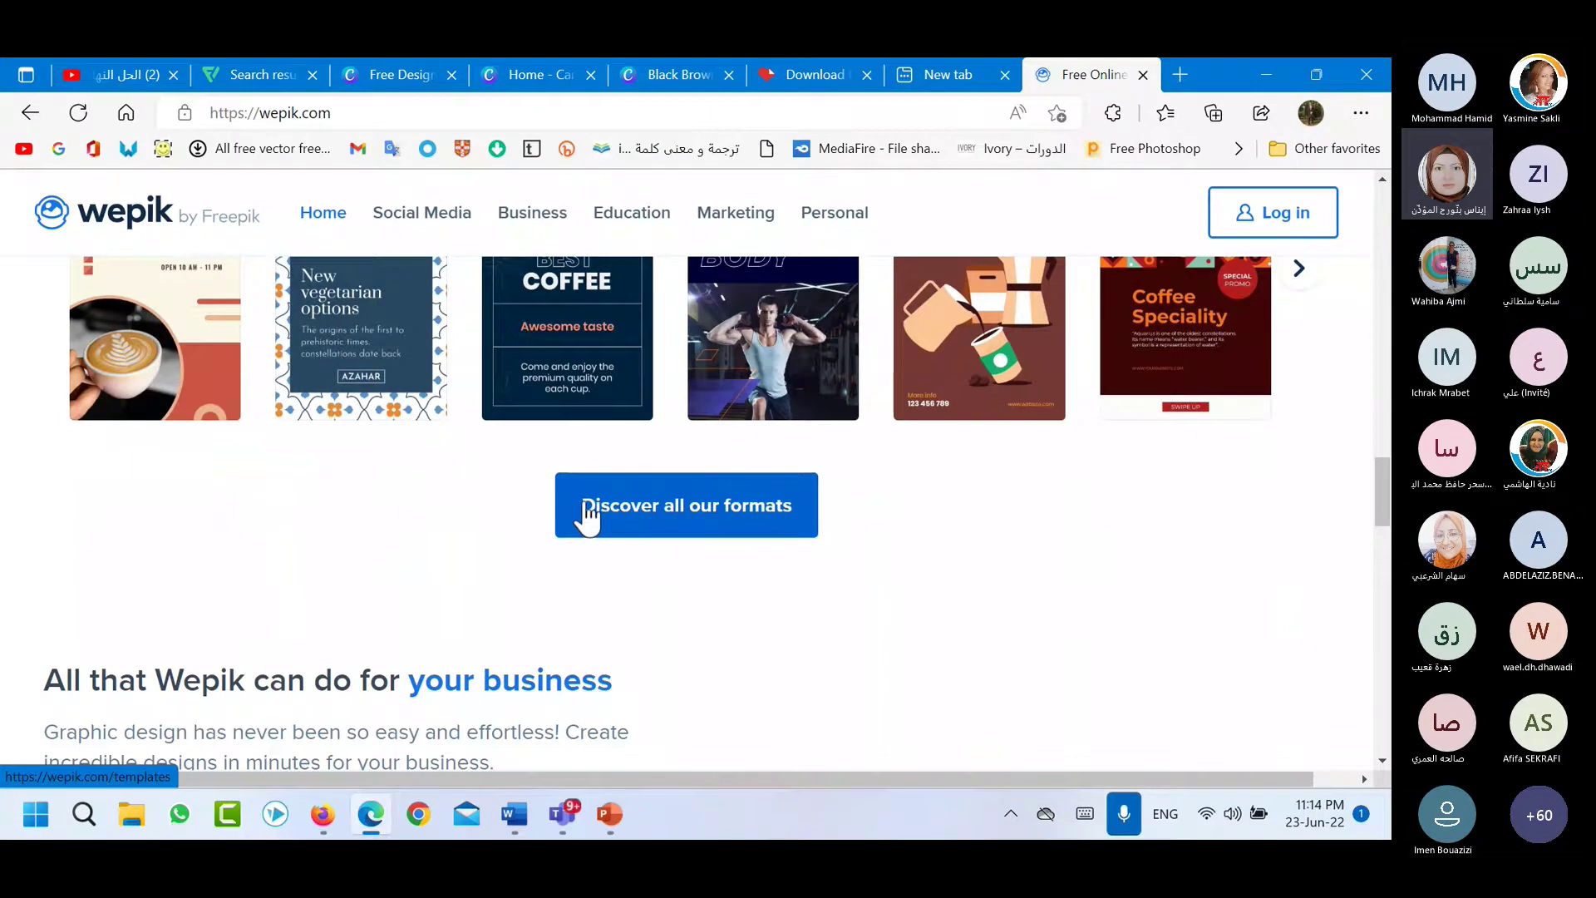
# Open Wepik's page of all template formats, view the Social Media section, and close the site and the empty tab.
pyautogui.click(624, 532)
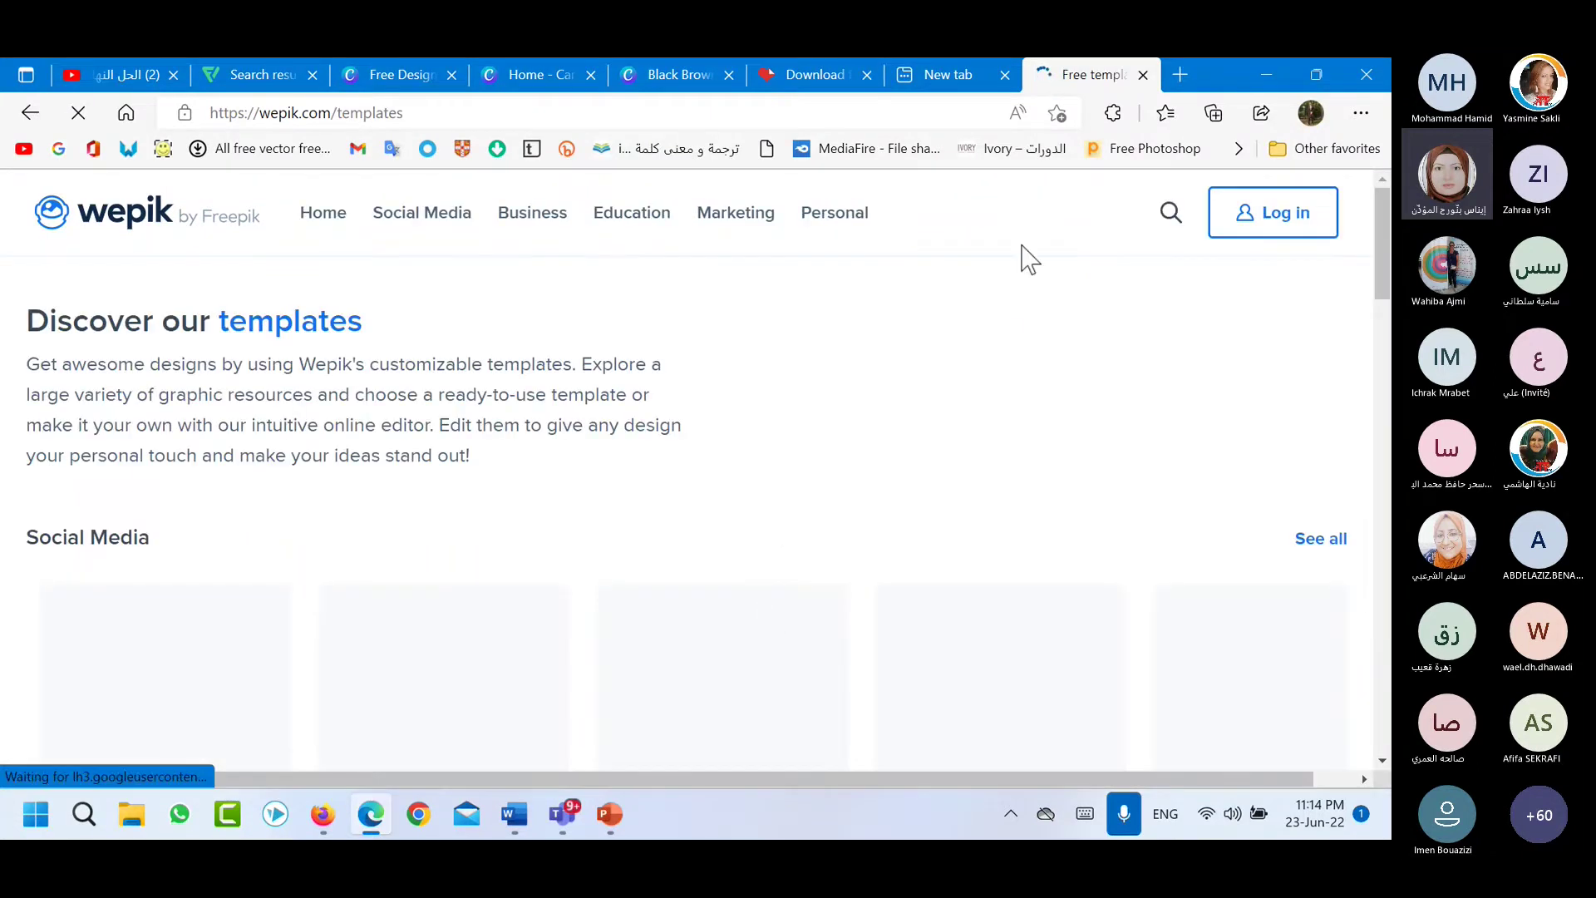
pyautogui.scroll(-2, 635, 522)
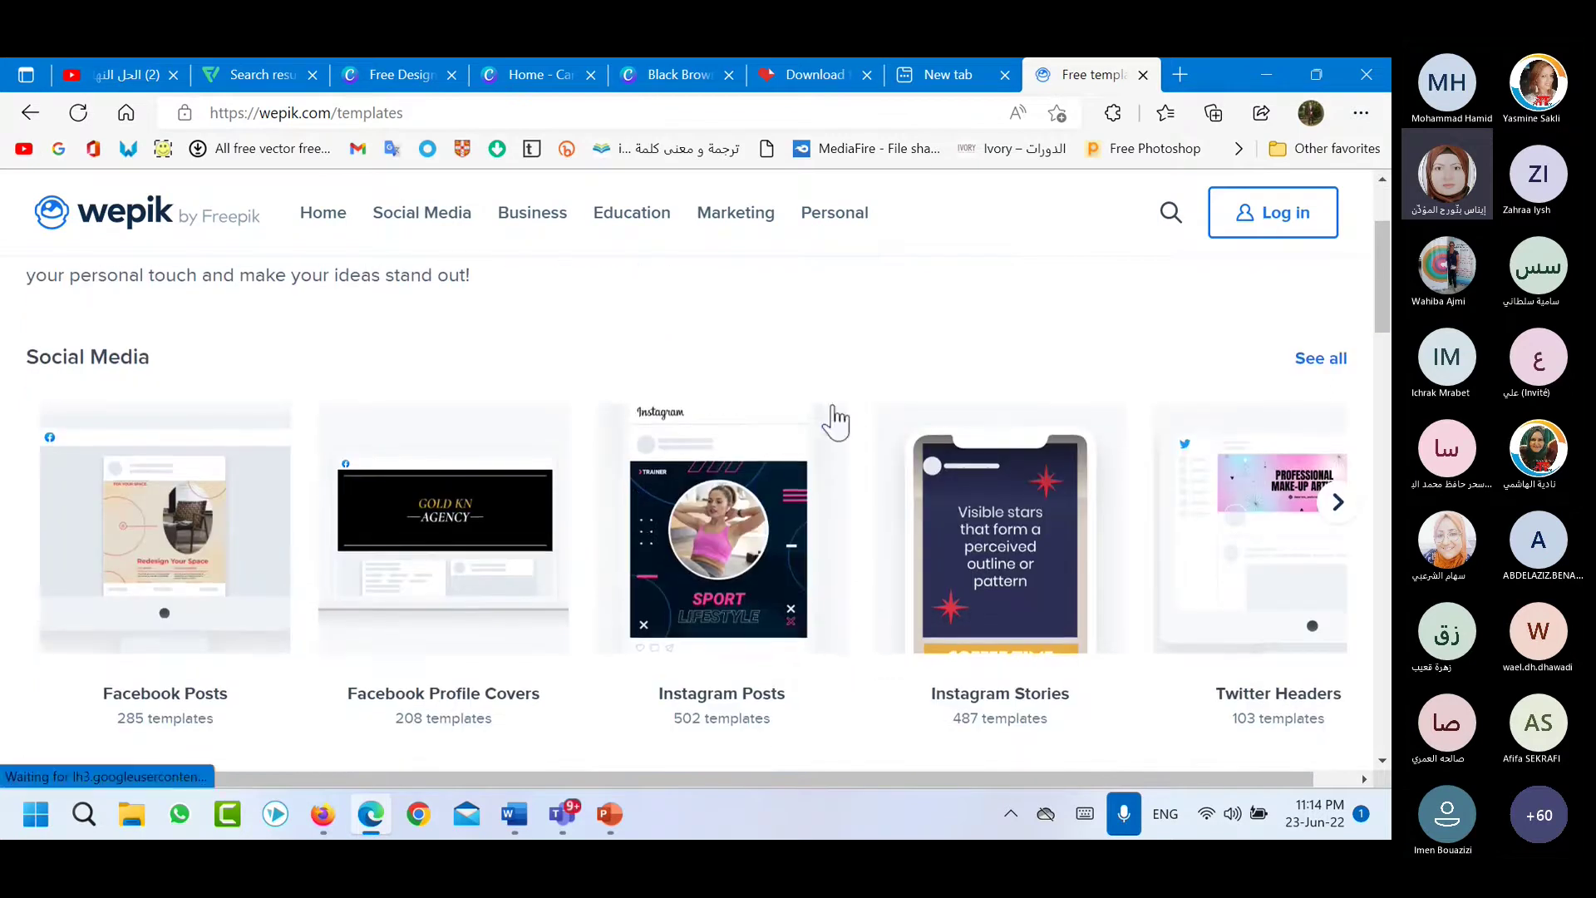
pyautogui.middleClick(948, 80)
pyautogui.middleClick(952, 81)
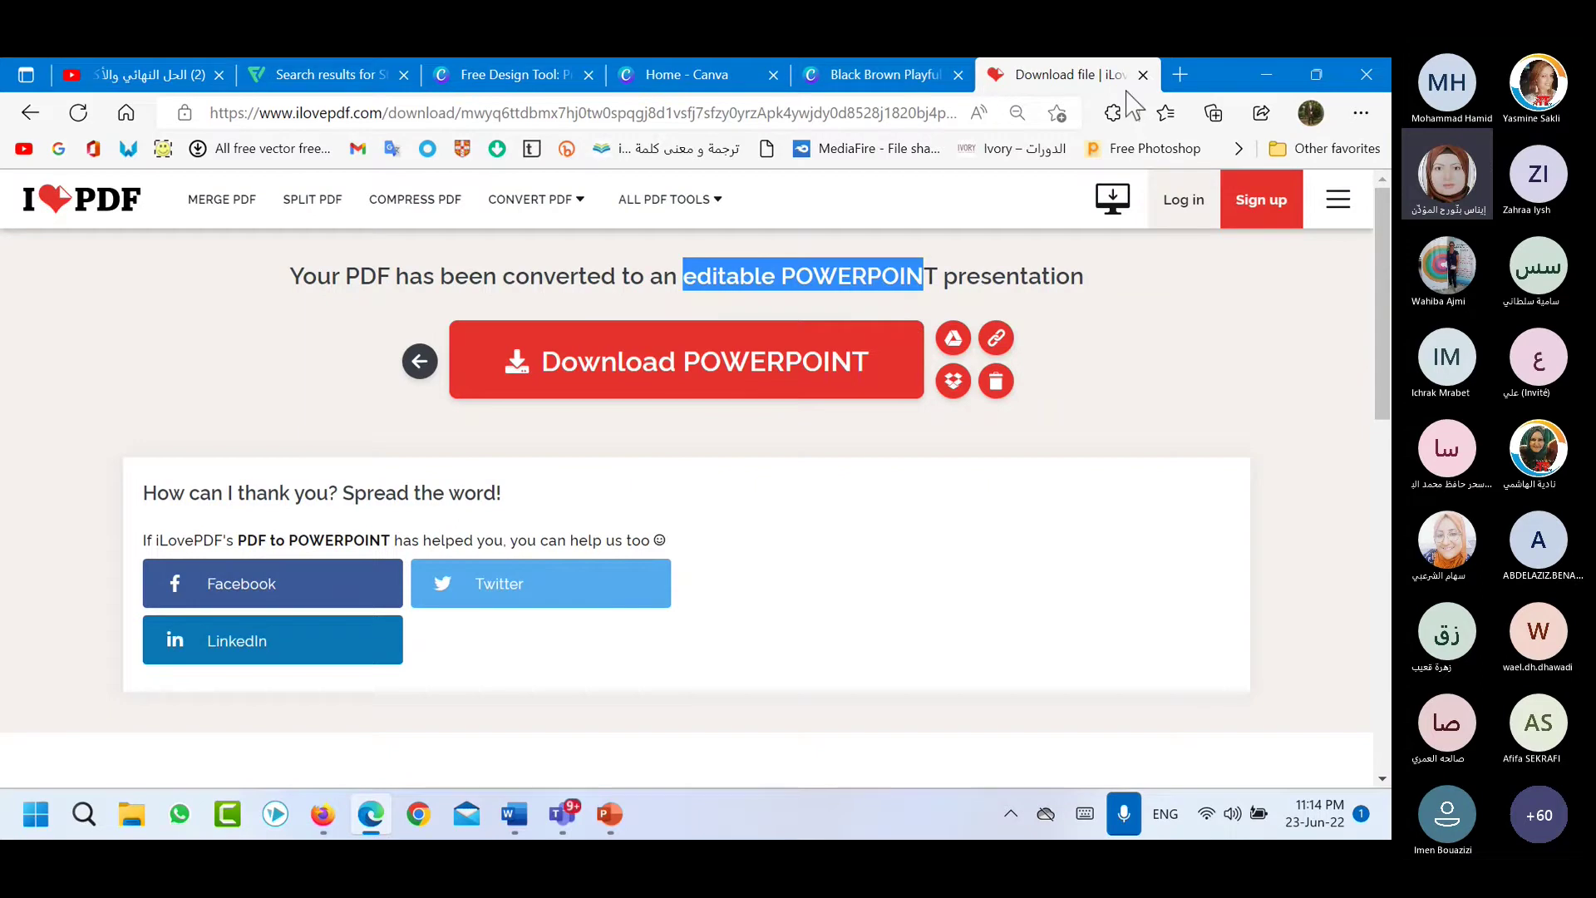
# Search Google for "ادركها بوربوينت" in a new tab and open the powerpoint.adrkha.com website.
pyautogui.click(1181, 75)
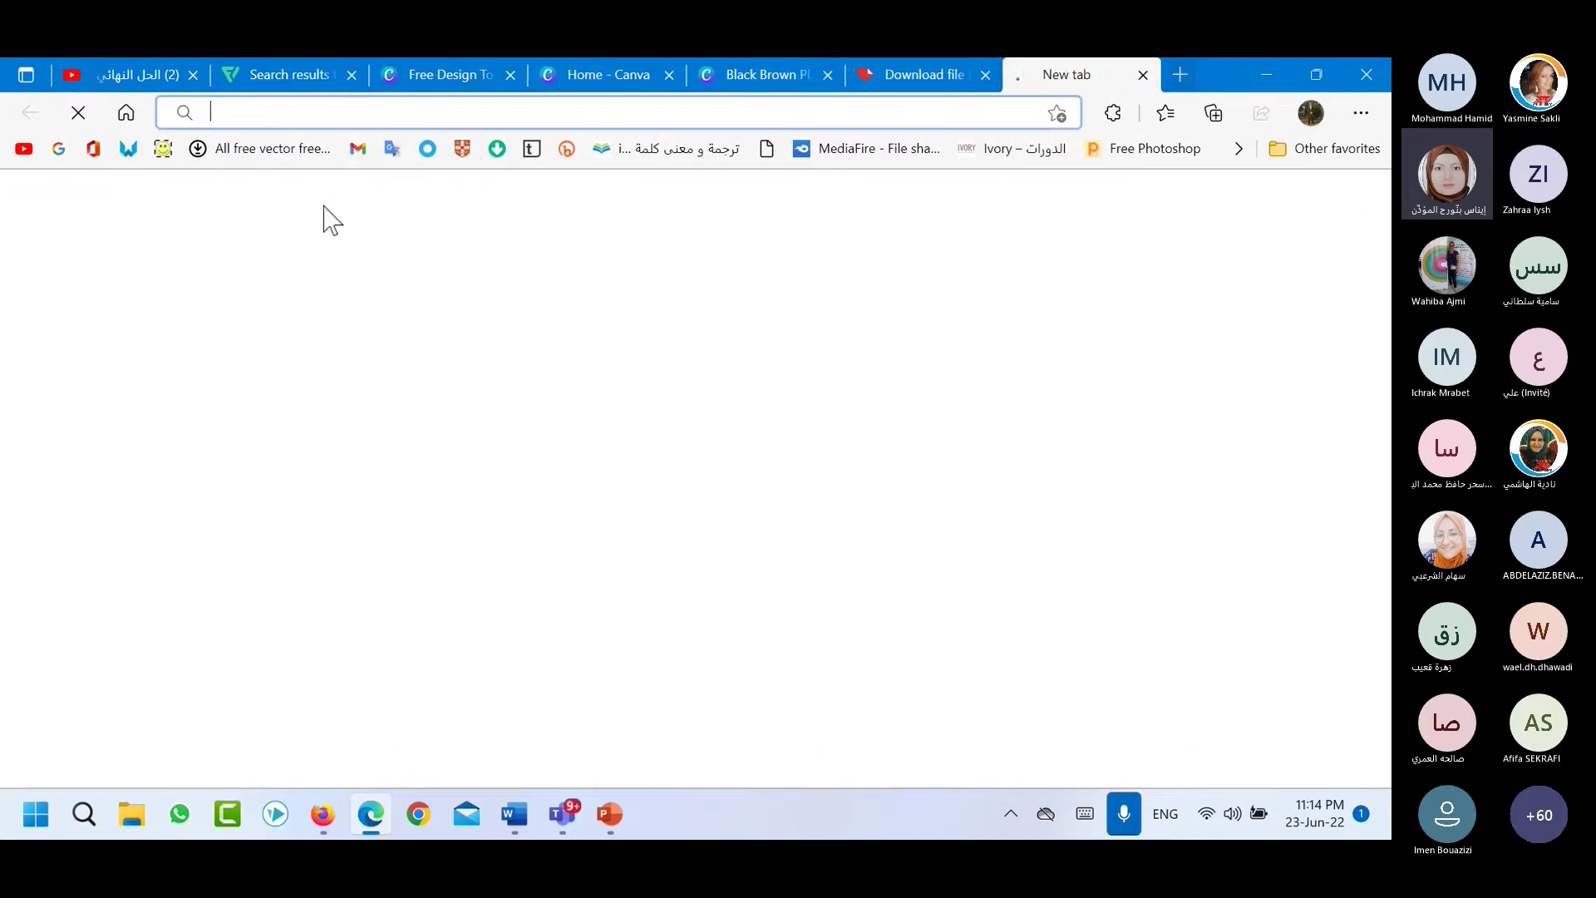
pyautogui.click(58, 149)
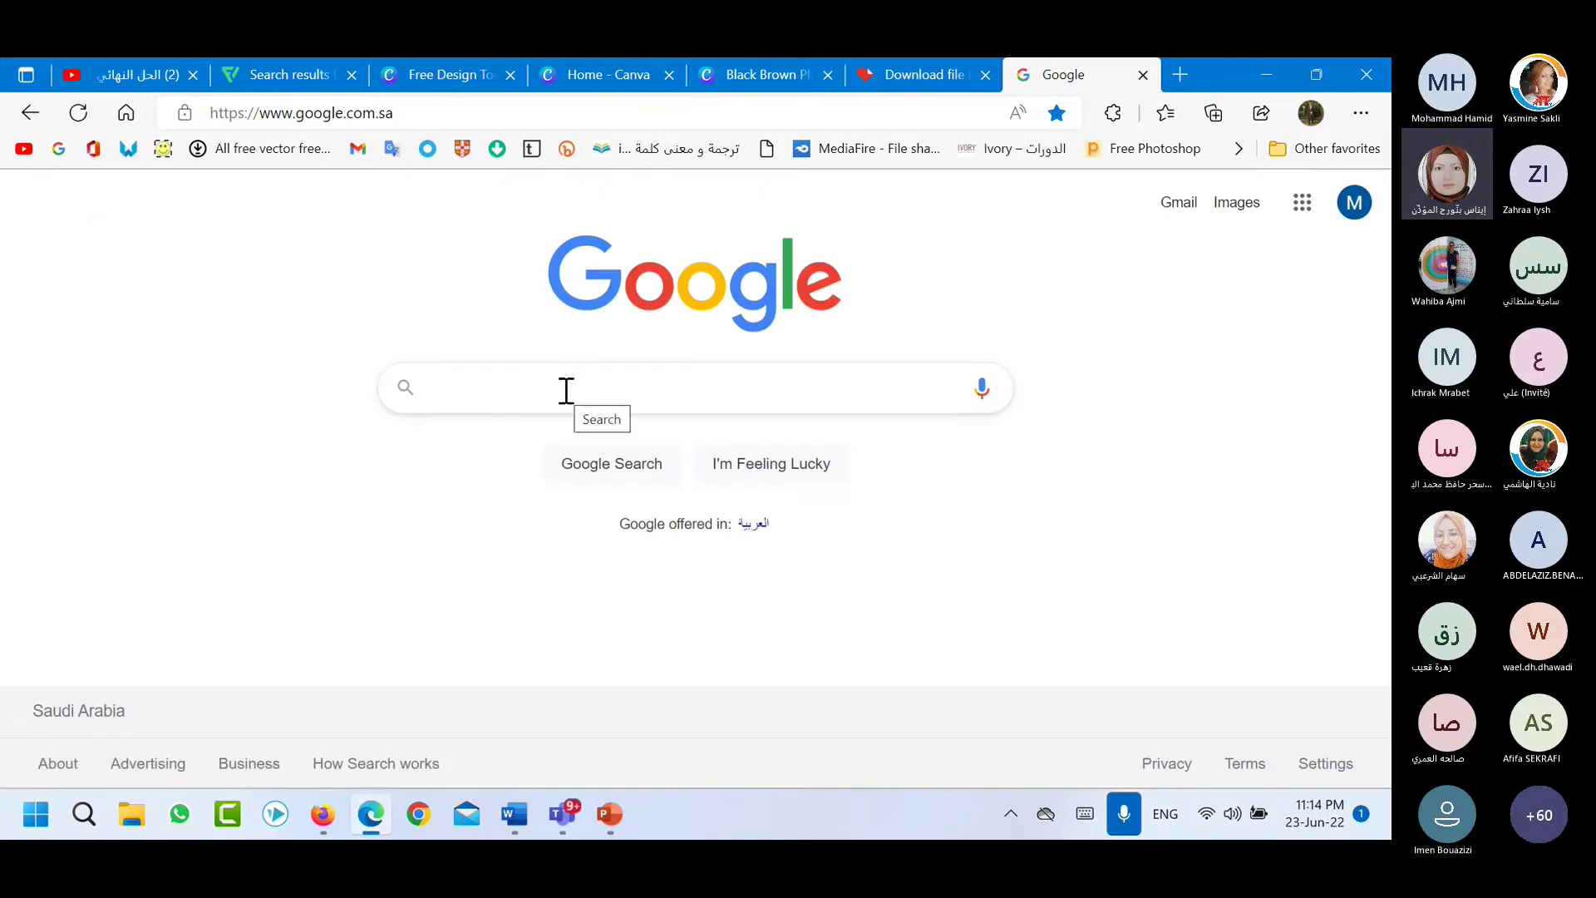
pyautogui.write('h')
pyautogui.press('BackSpace')
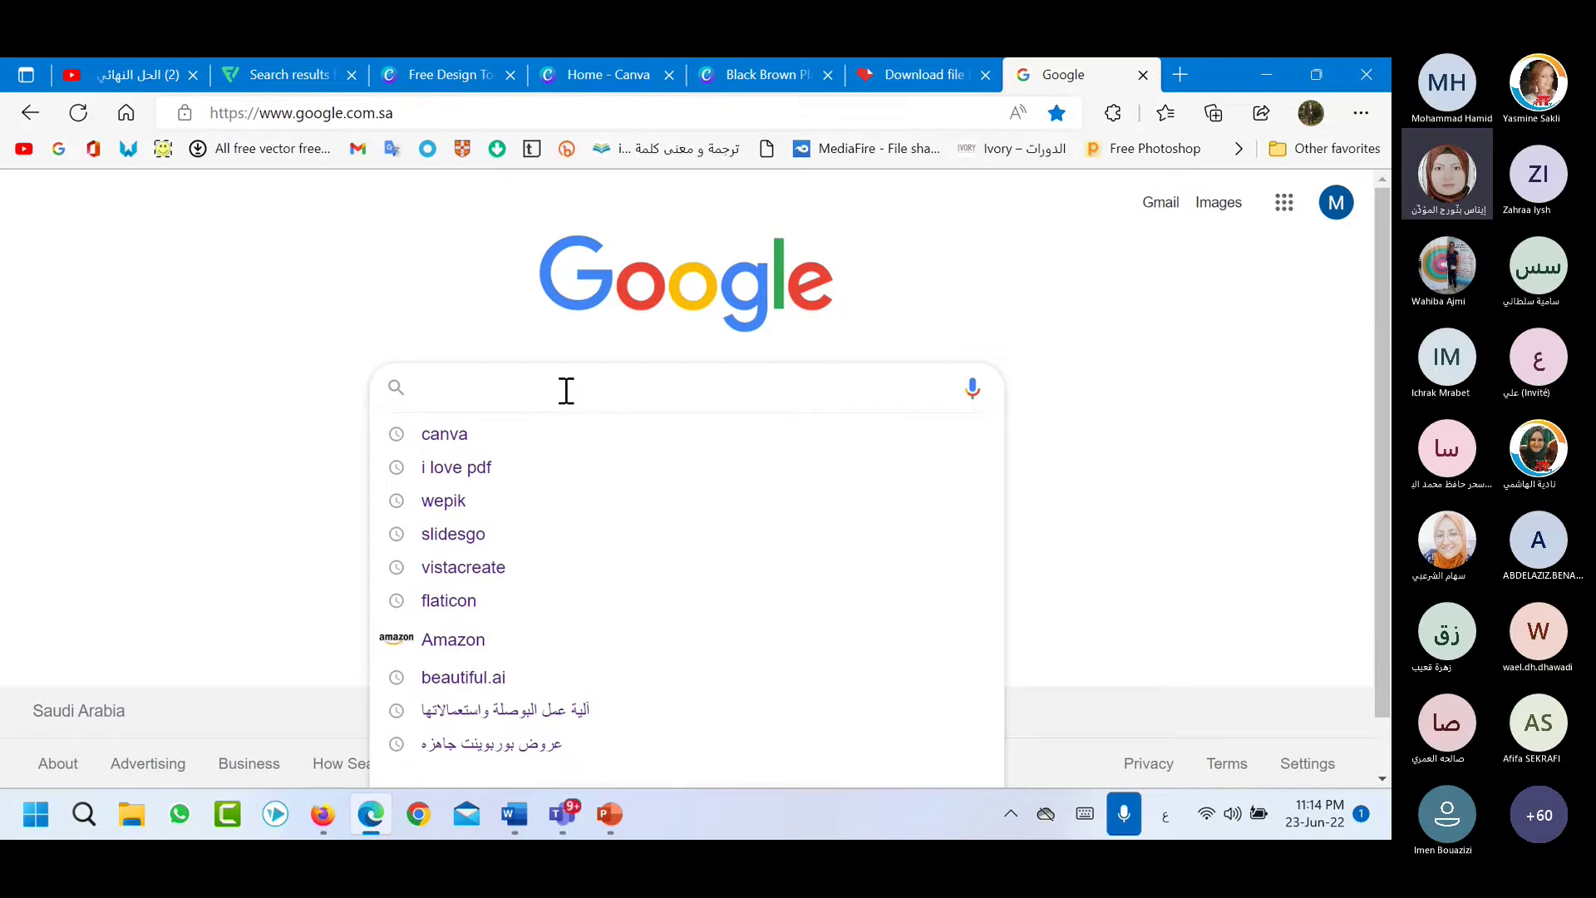
pyautogui.write('ادرك')
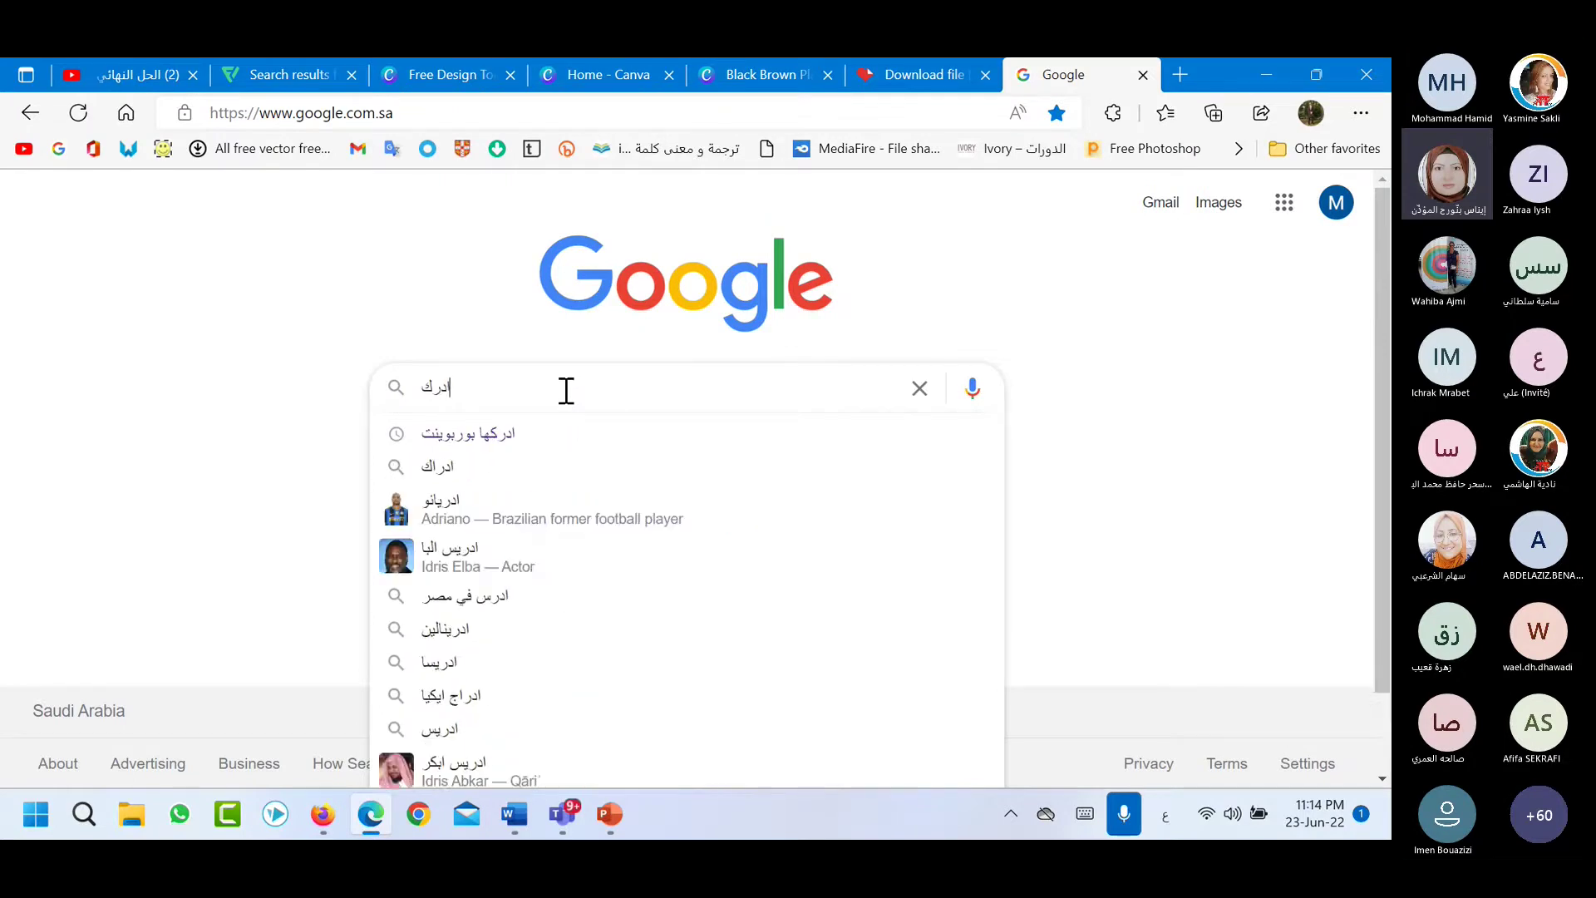
pyautogui.write('ها باور')
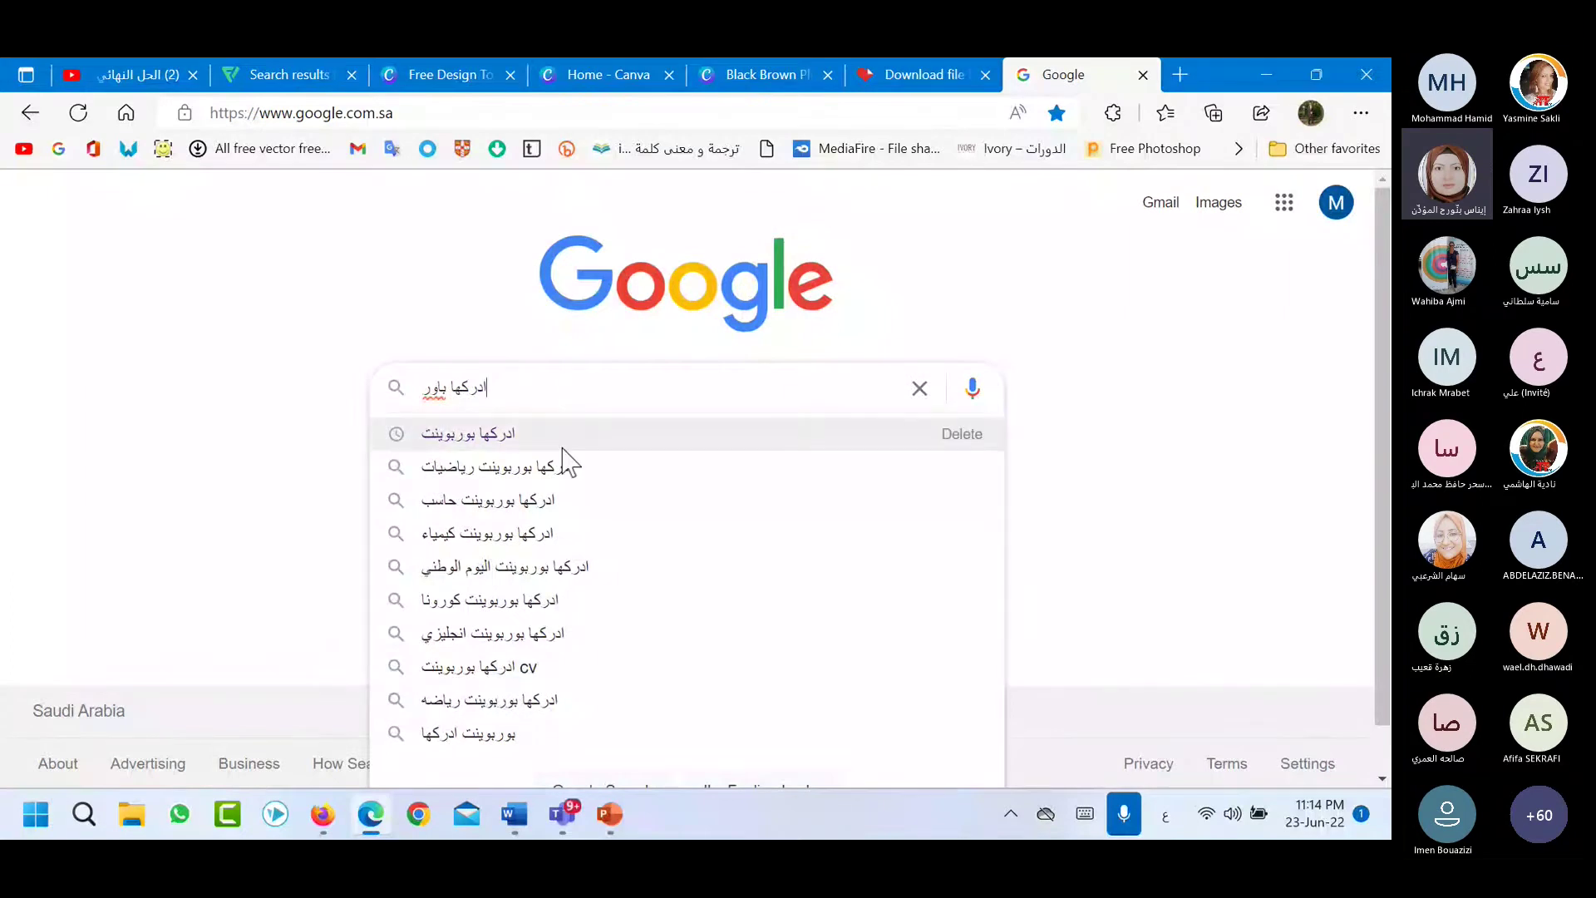
pyautogui.click(563, 450)
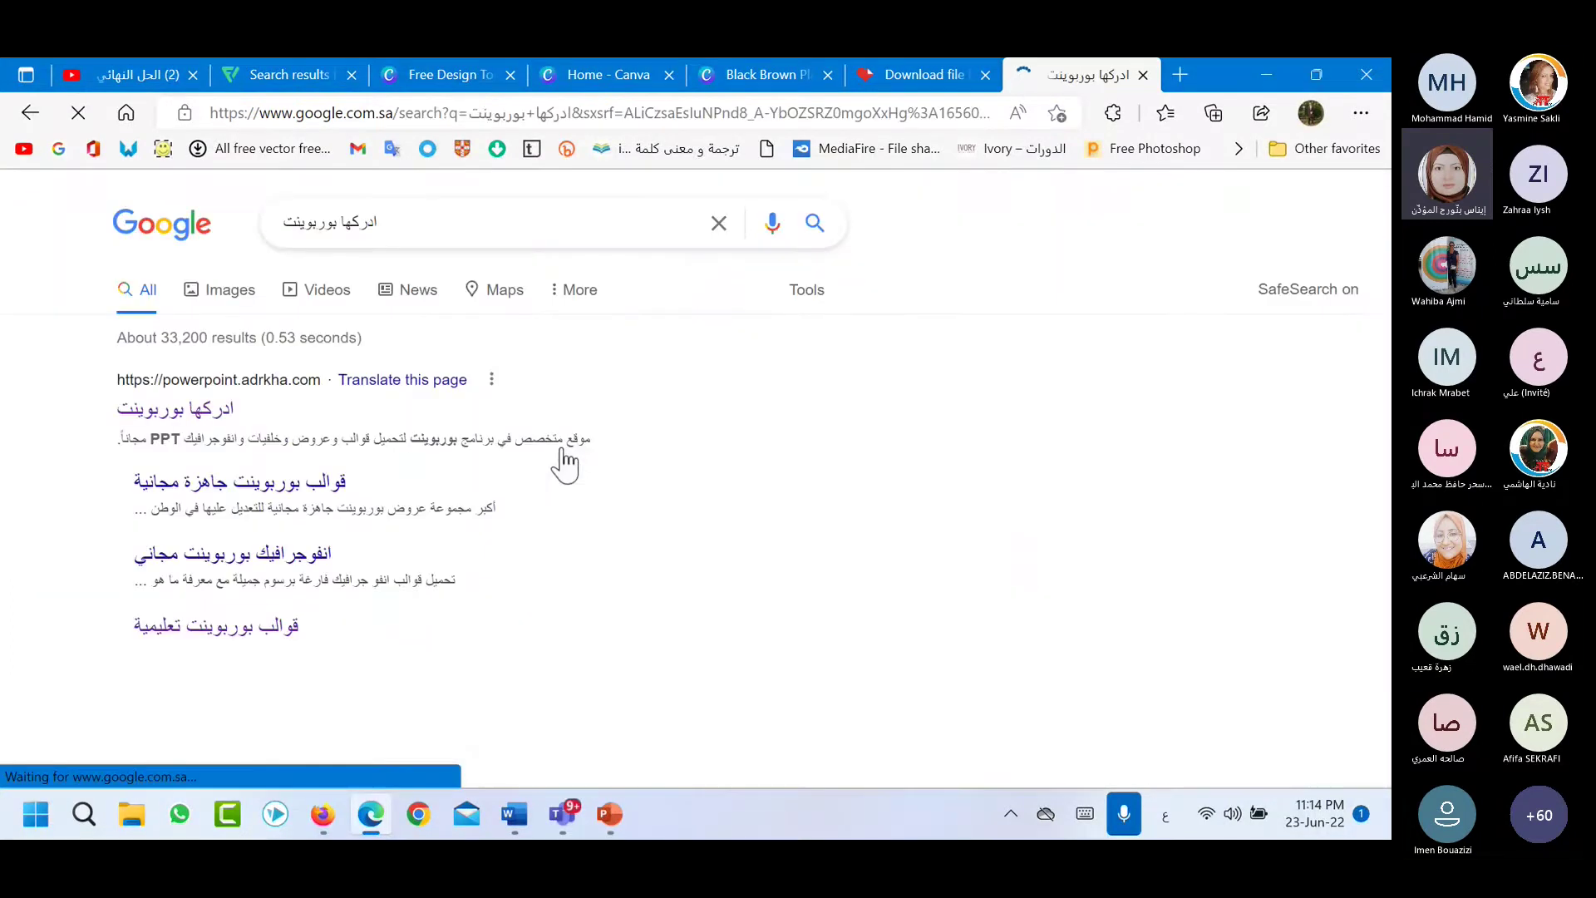
pyautogui.click(218, 426)
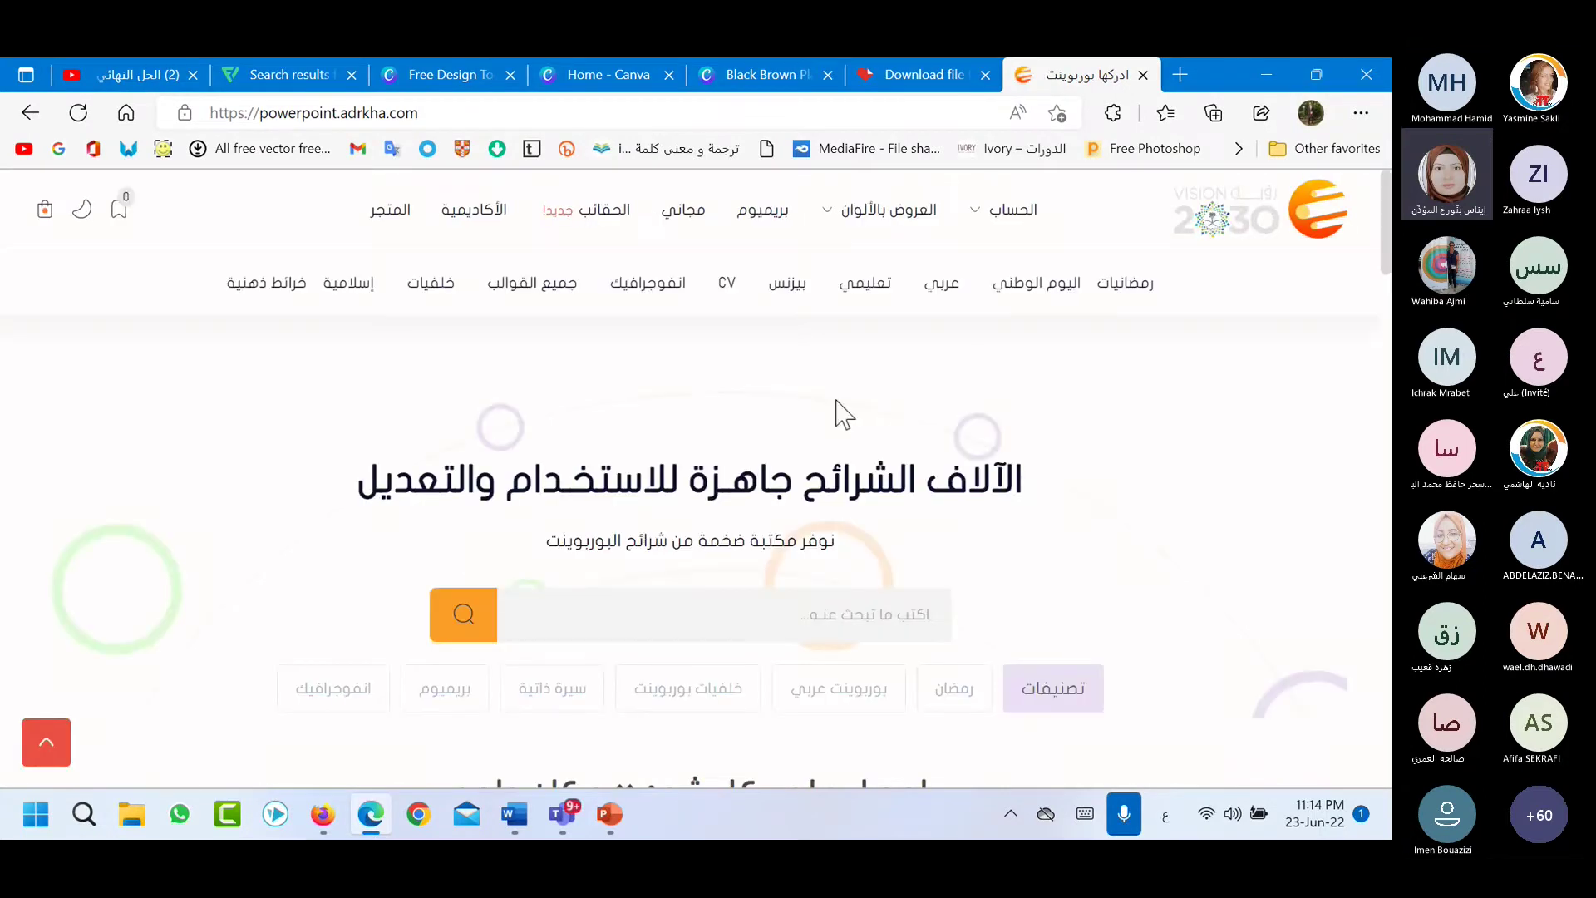
# Browse the adrkha home page, examining the number of slides offered and the PowerPoint template categories.
pyautogui.scroll(-1, 900, 614)
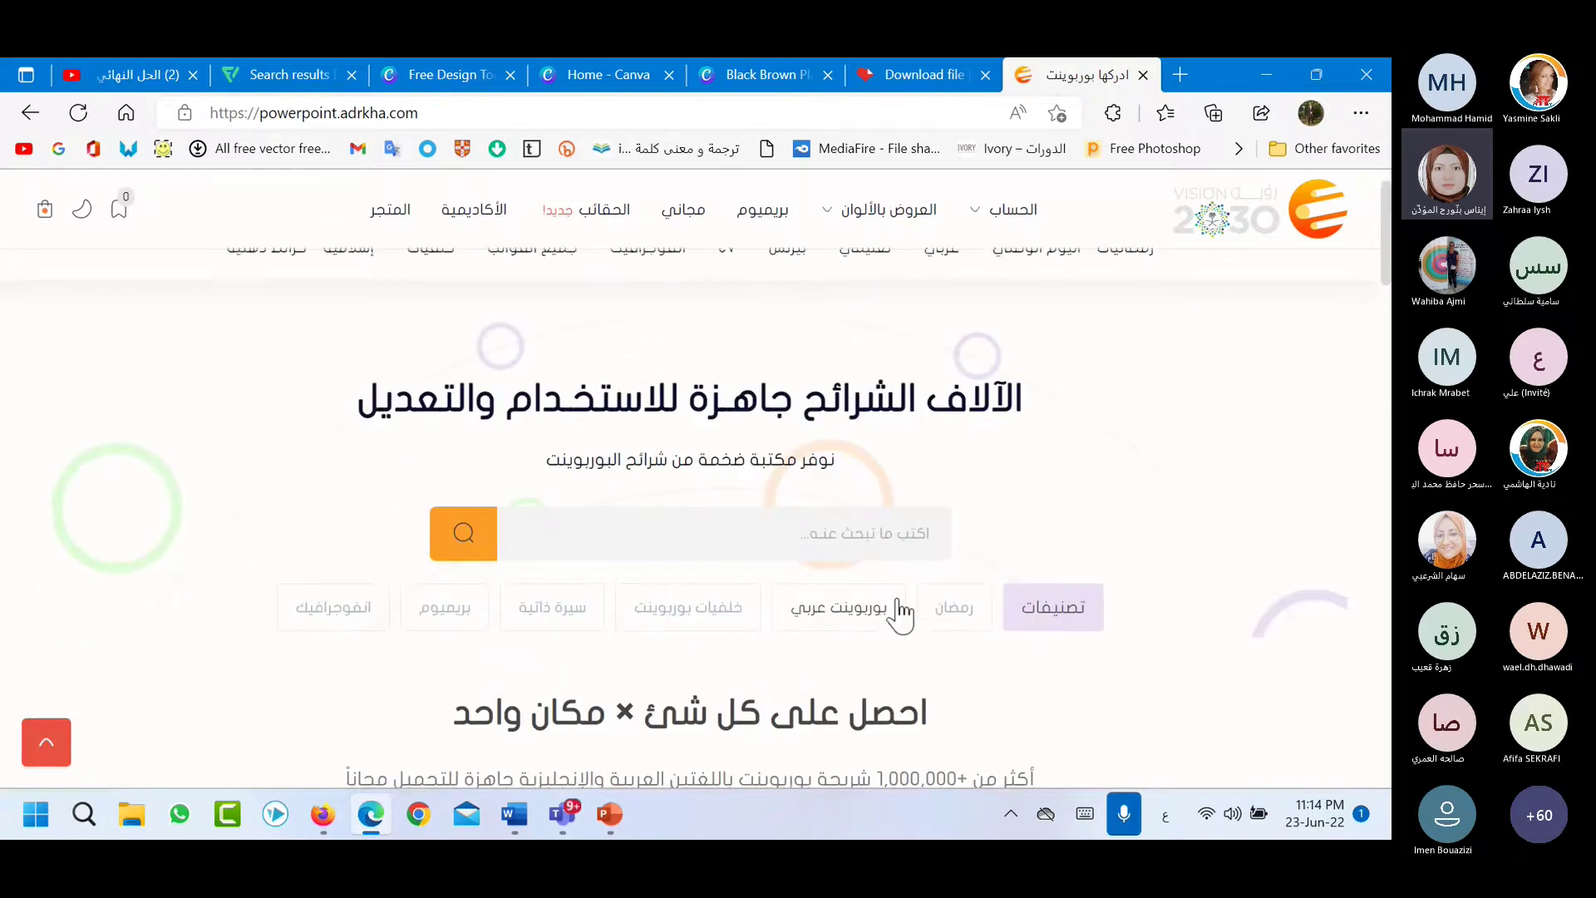
pyautogui.scroll(1, 898, 607)
pyautogui.scroll(-3, 956, 586)
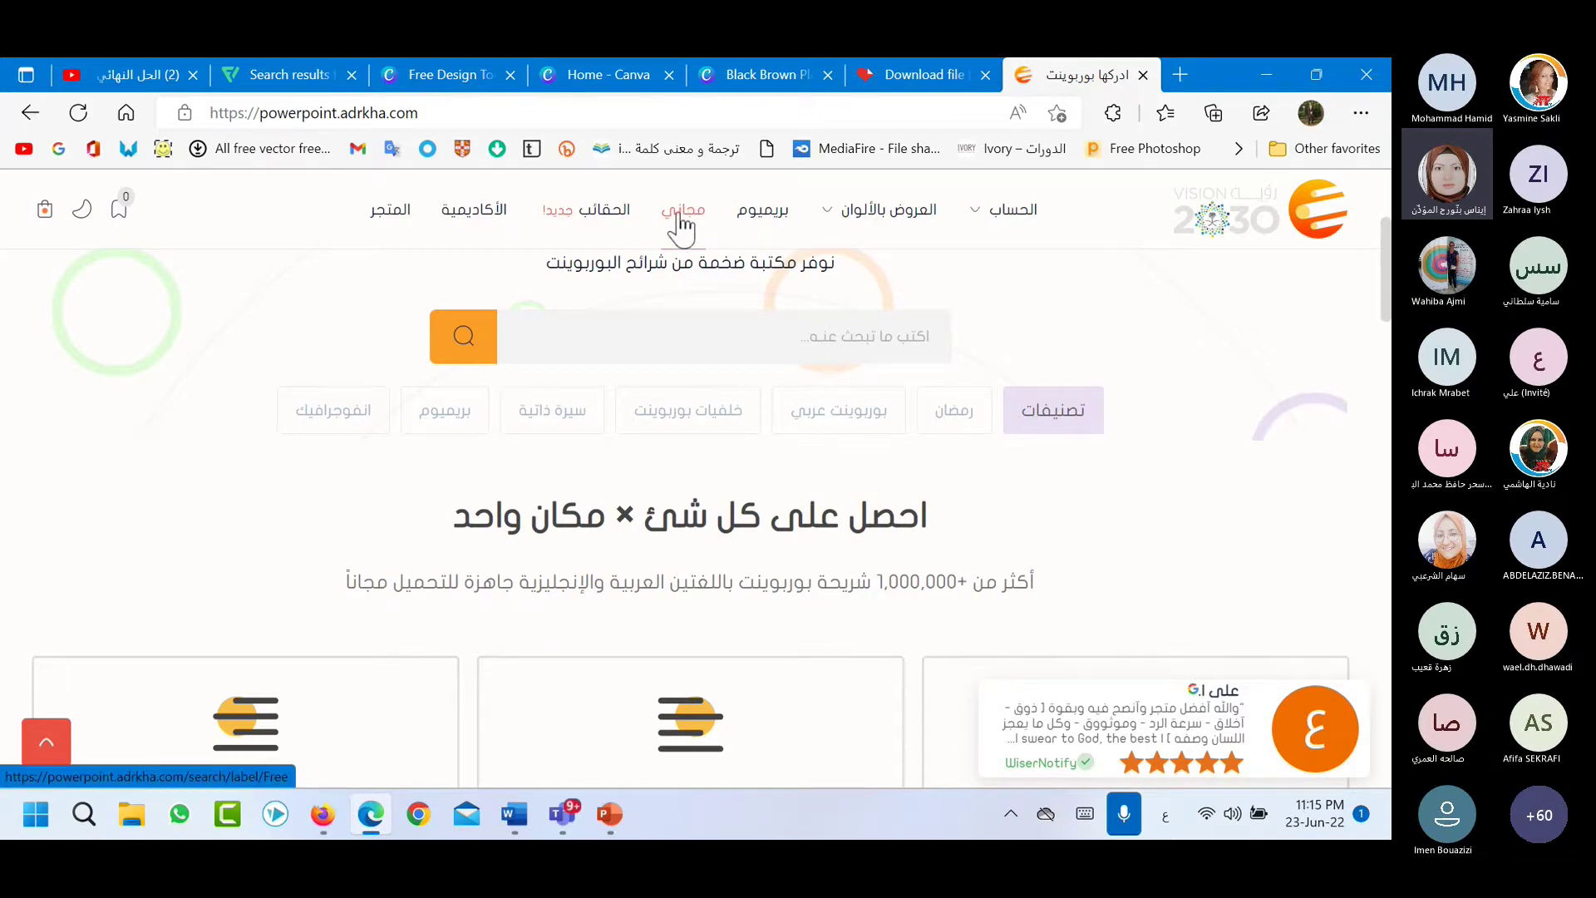
pyautogui.moveTo(880, 588); pyautogui.dragTo(958, 590)
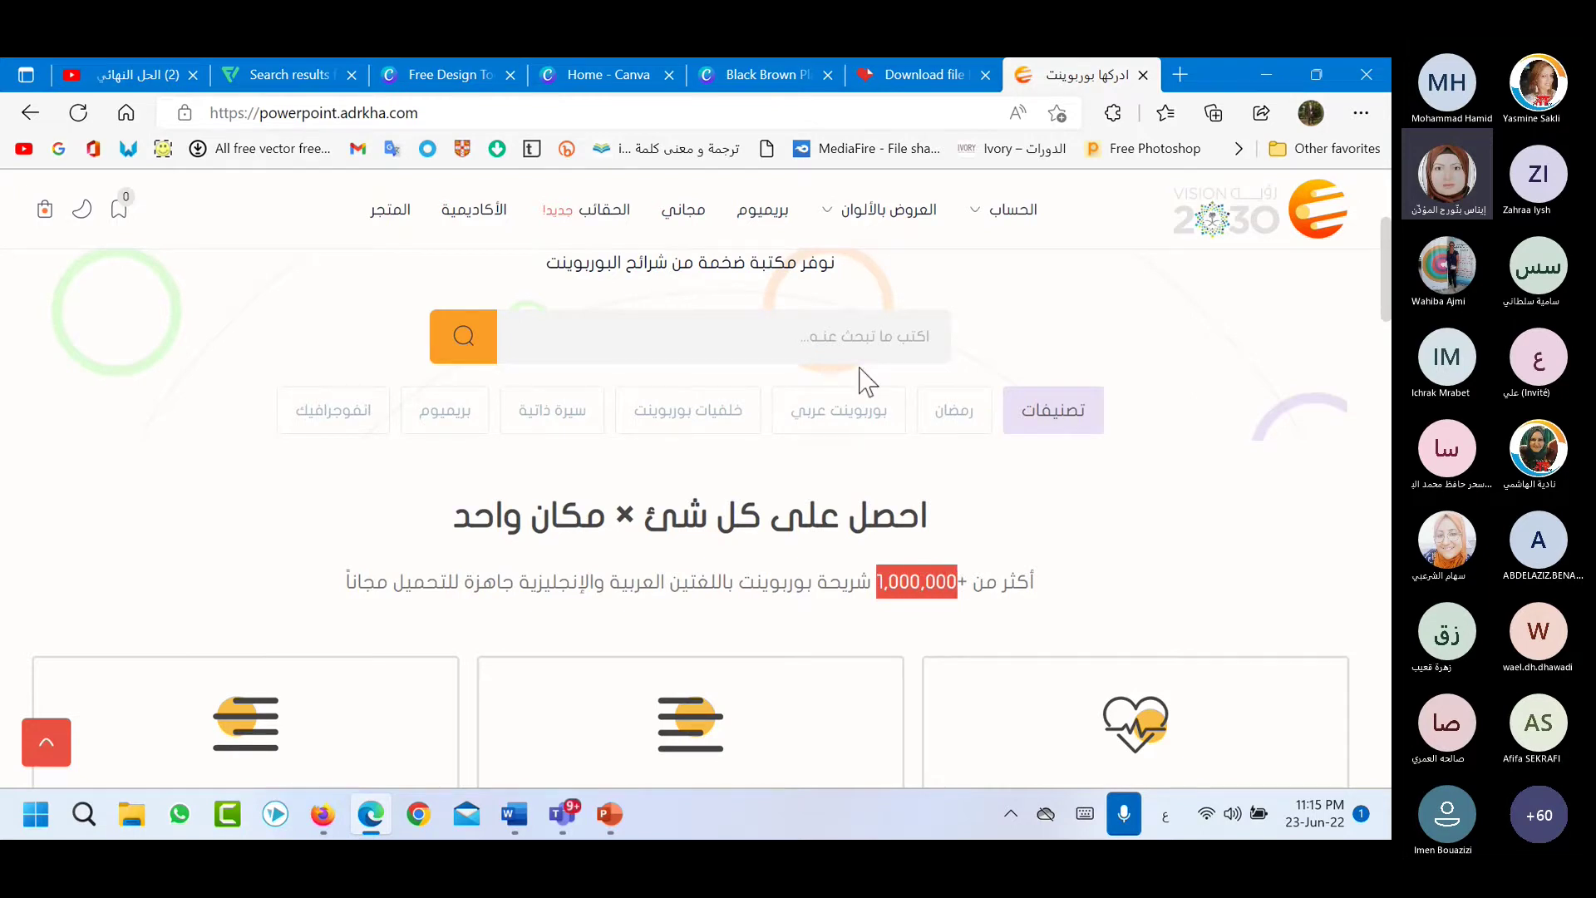
pyautogui.scroll(-5, 945, 560)
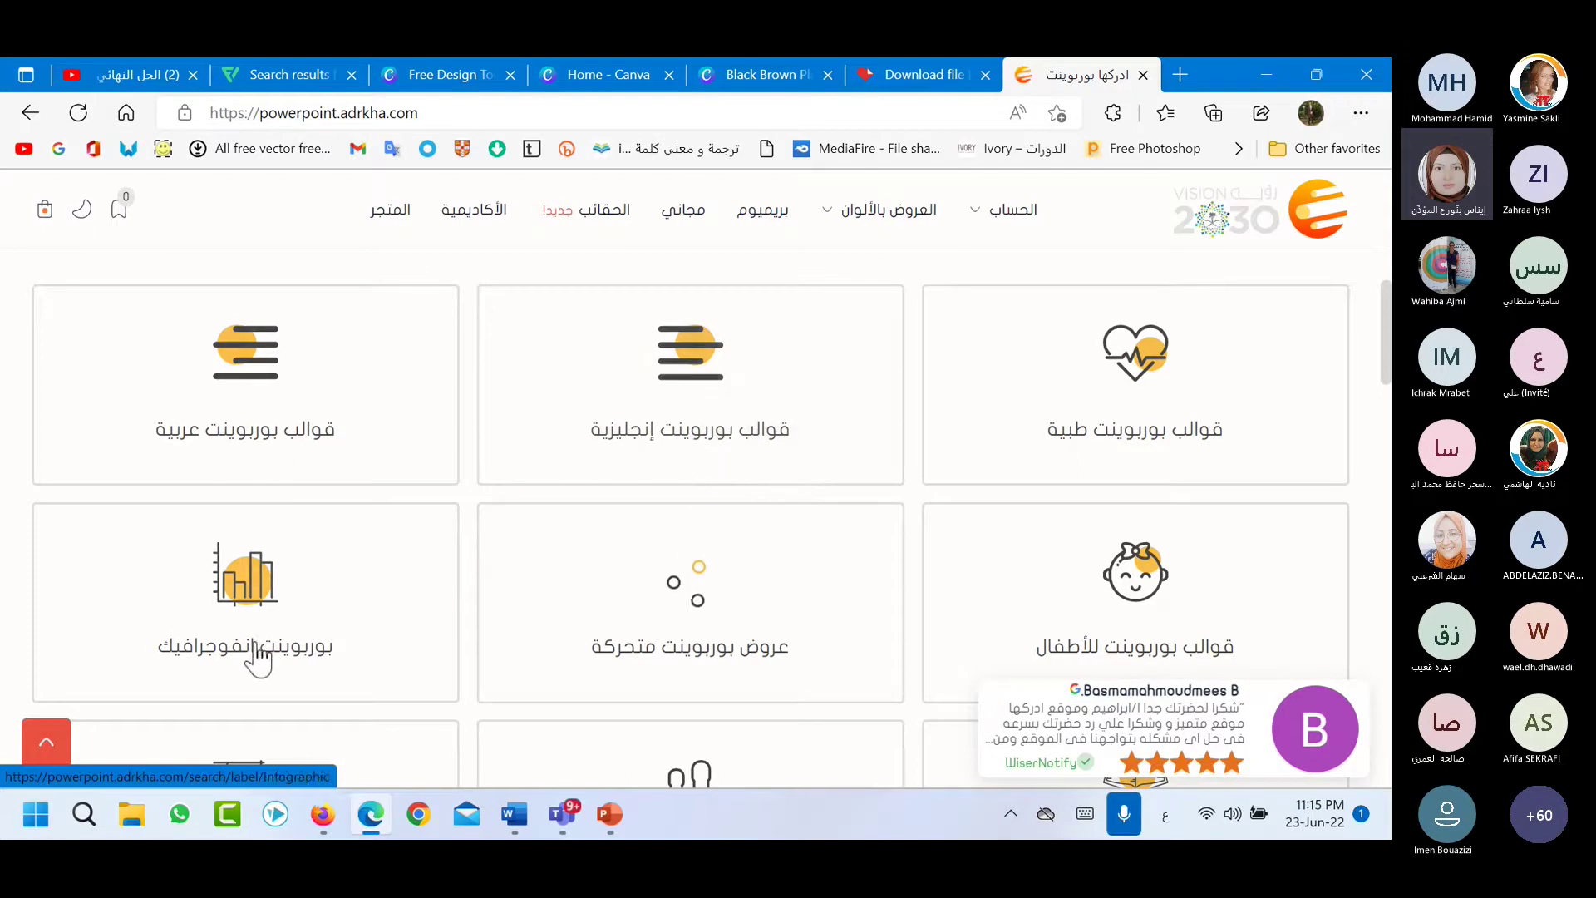
pyautogui.scroll(-2, 684, 697)
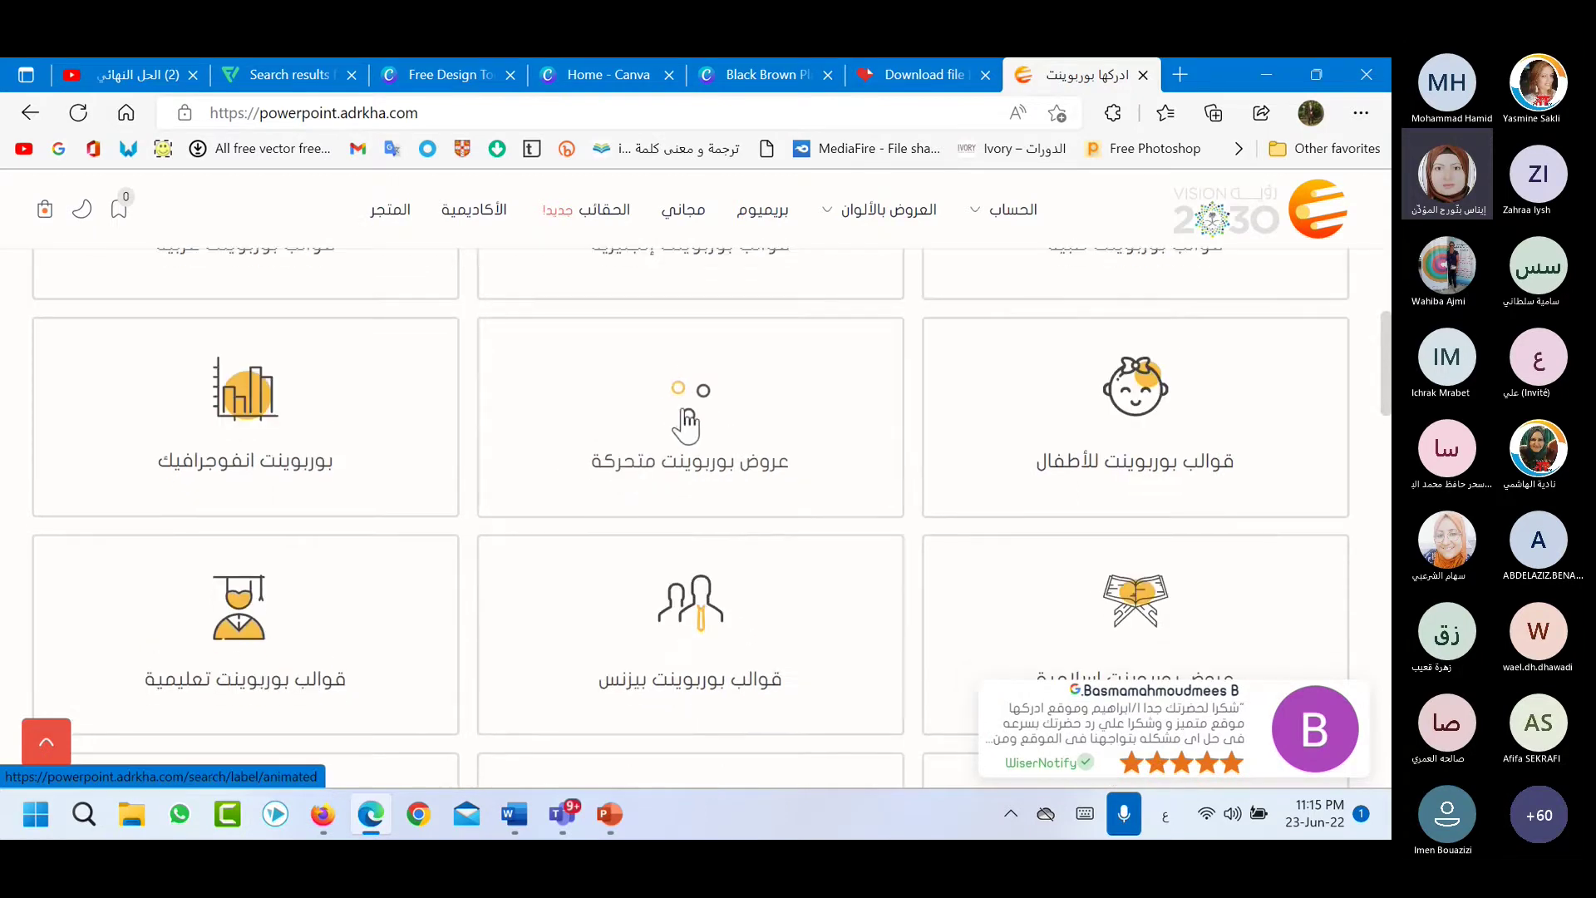
pyautogui.scroll(-1, 1095, 613)
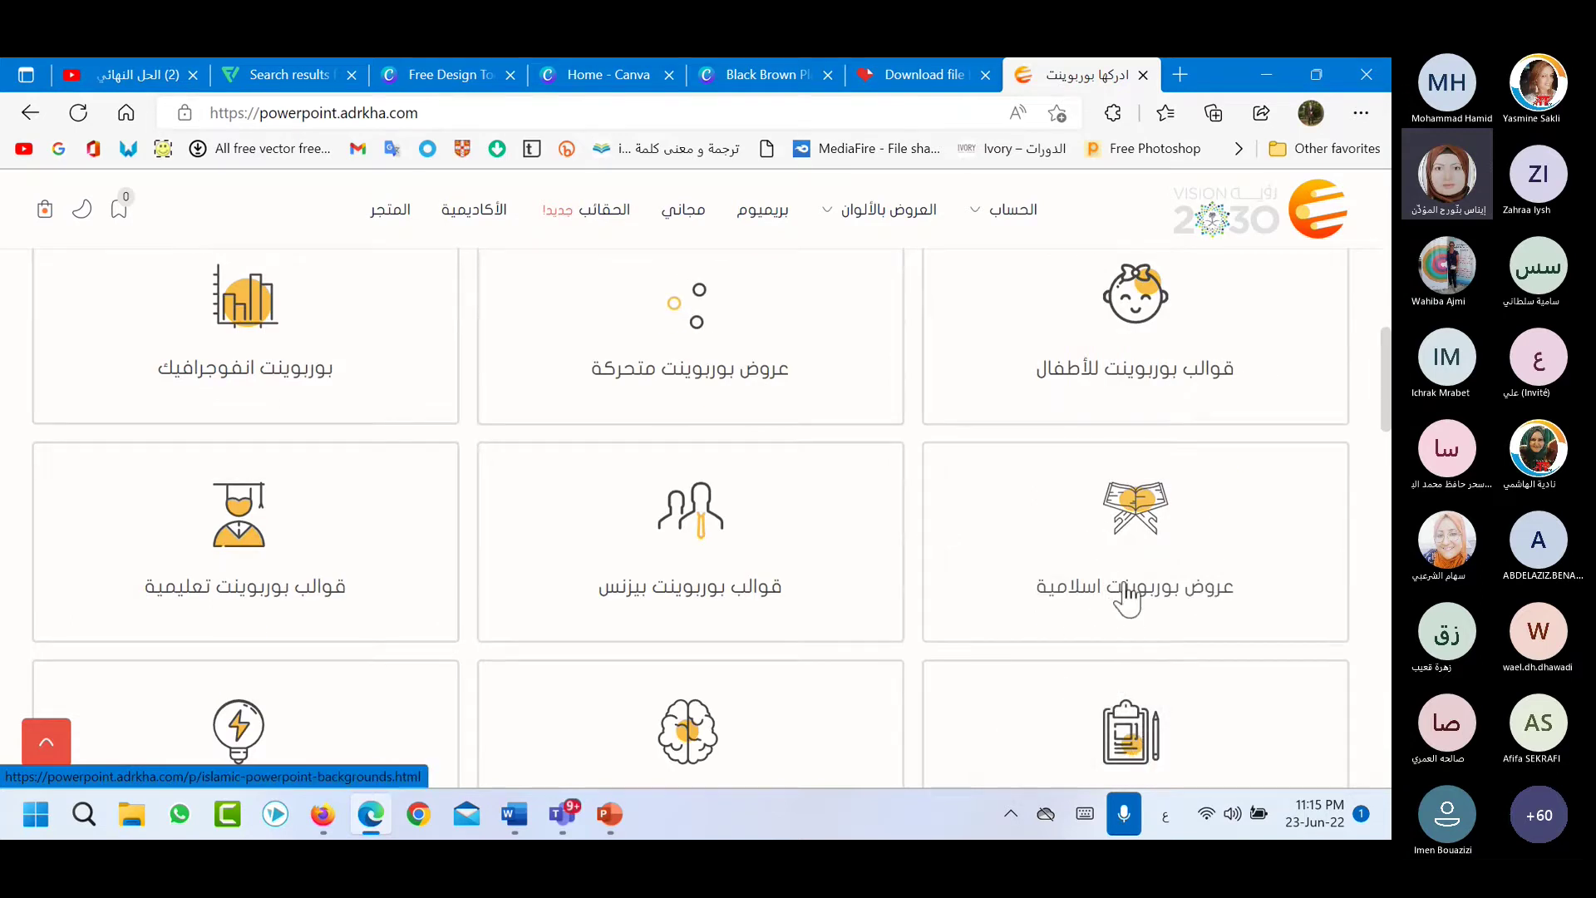
pyautogui.scroll(-2, 1147, 544)
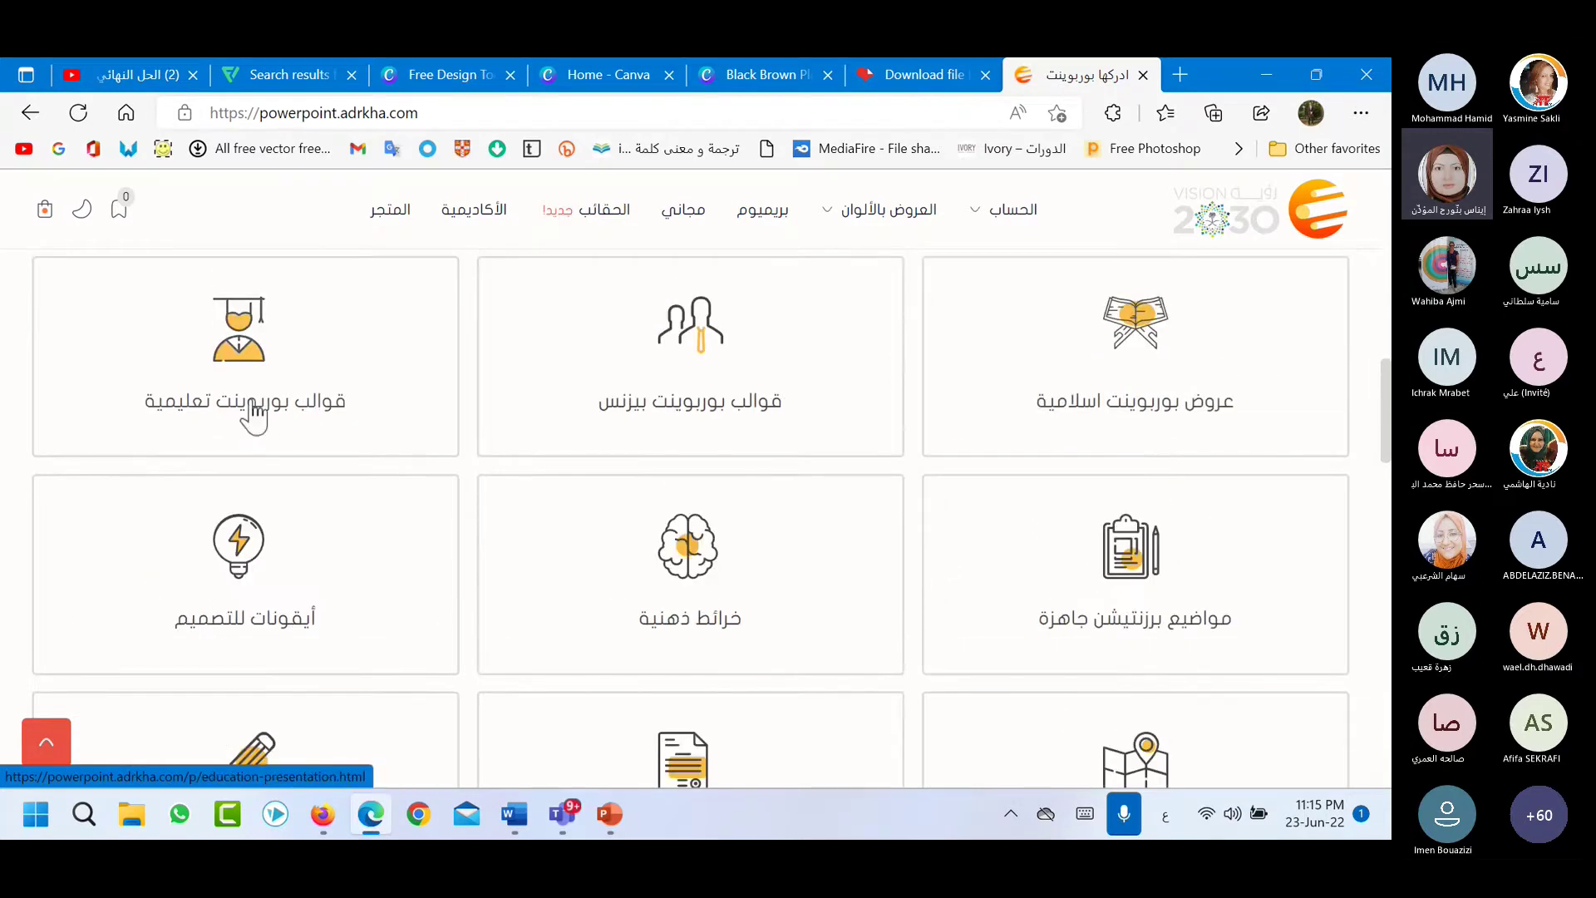
# Open the mind map category and the free Arabic educational mind map template, and examine its preview and features.
pyautogui.click(695, 559)
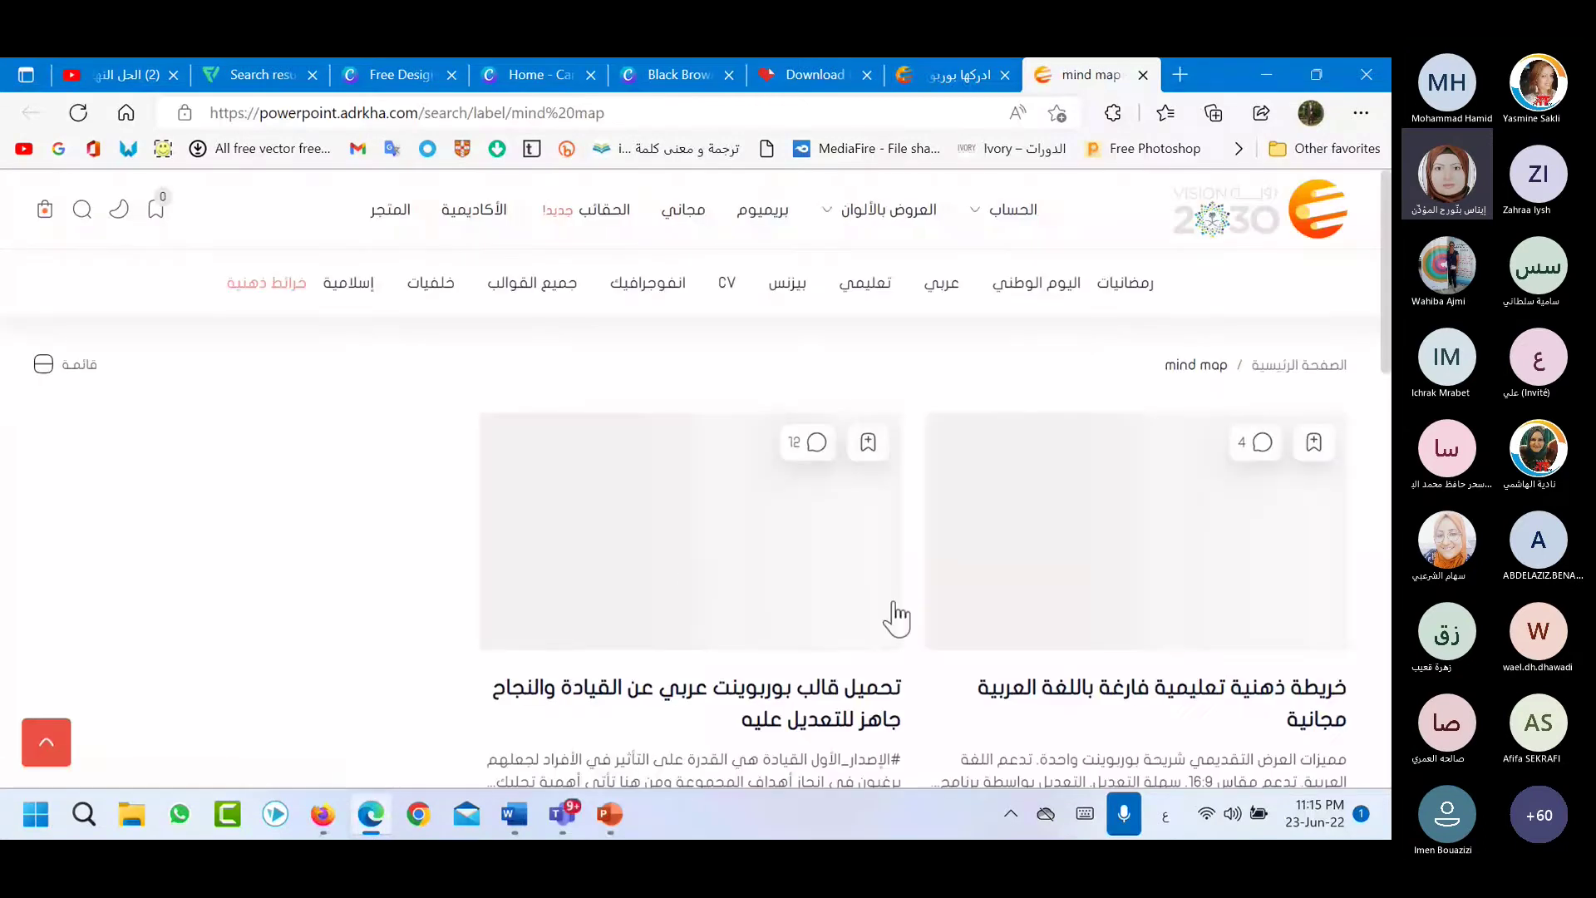
pyautogui.scroll(-1, 1039, 590)
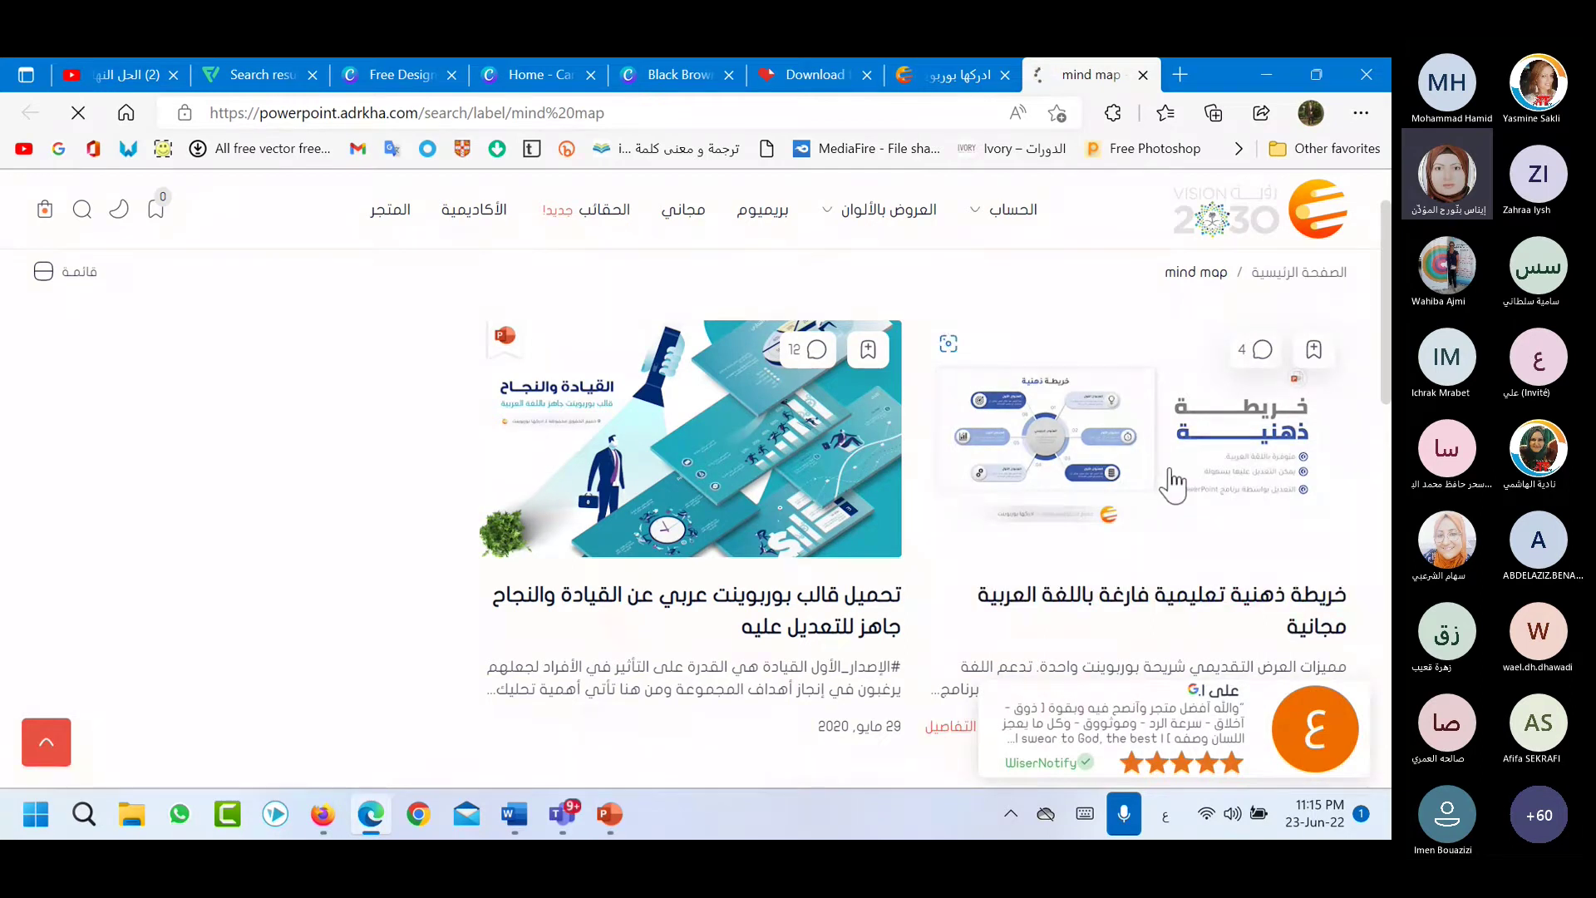
pyautogui.scroll(-5, 915, 574)
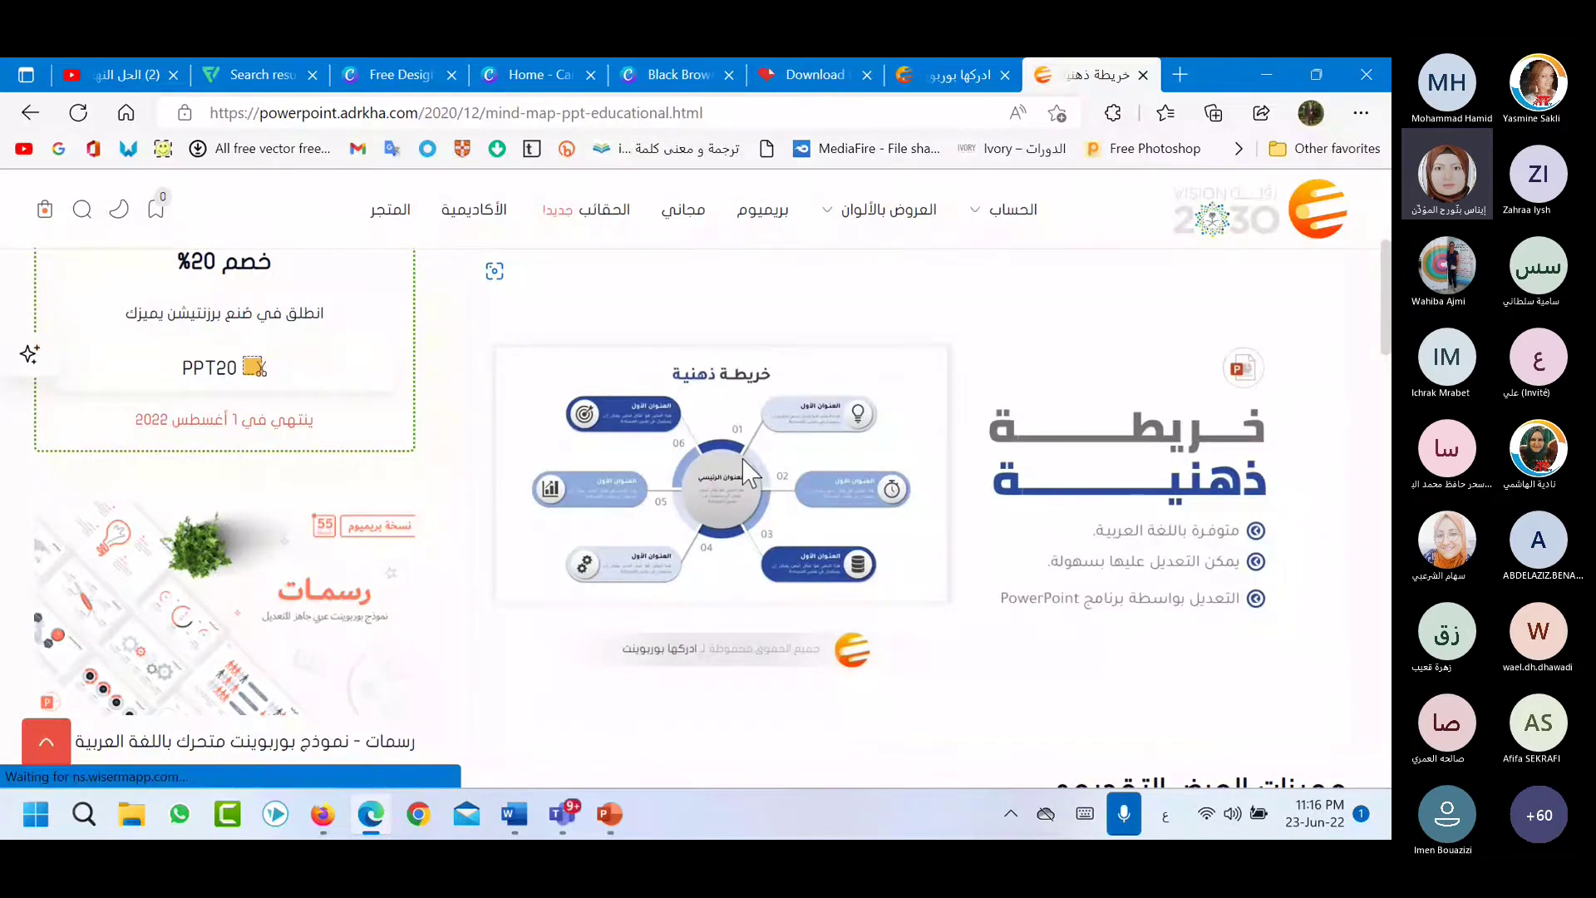
pyautogui.scroll(-5, 746, 473)
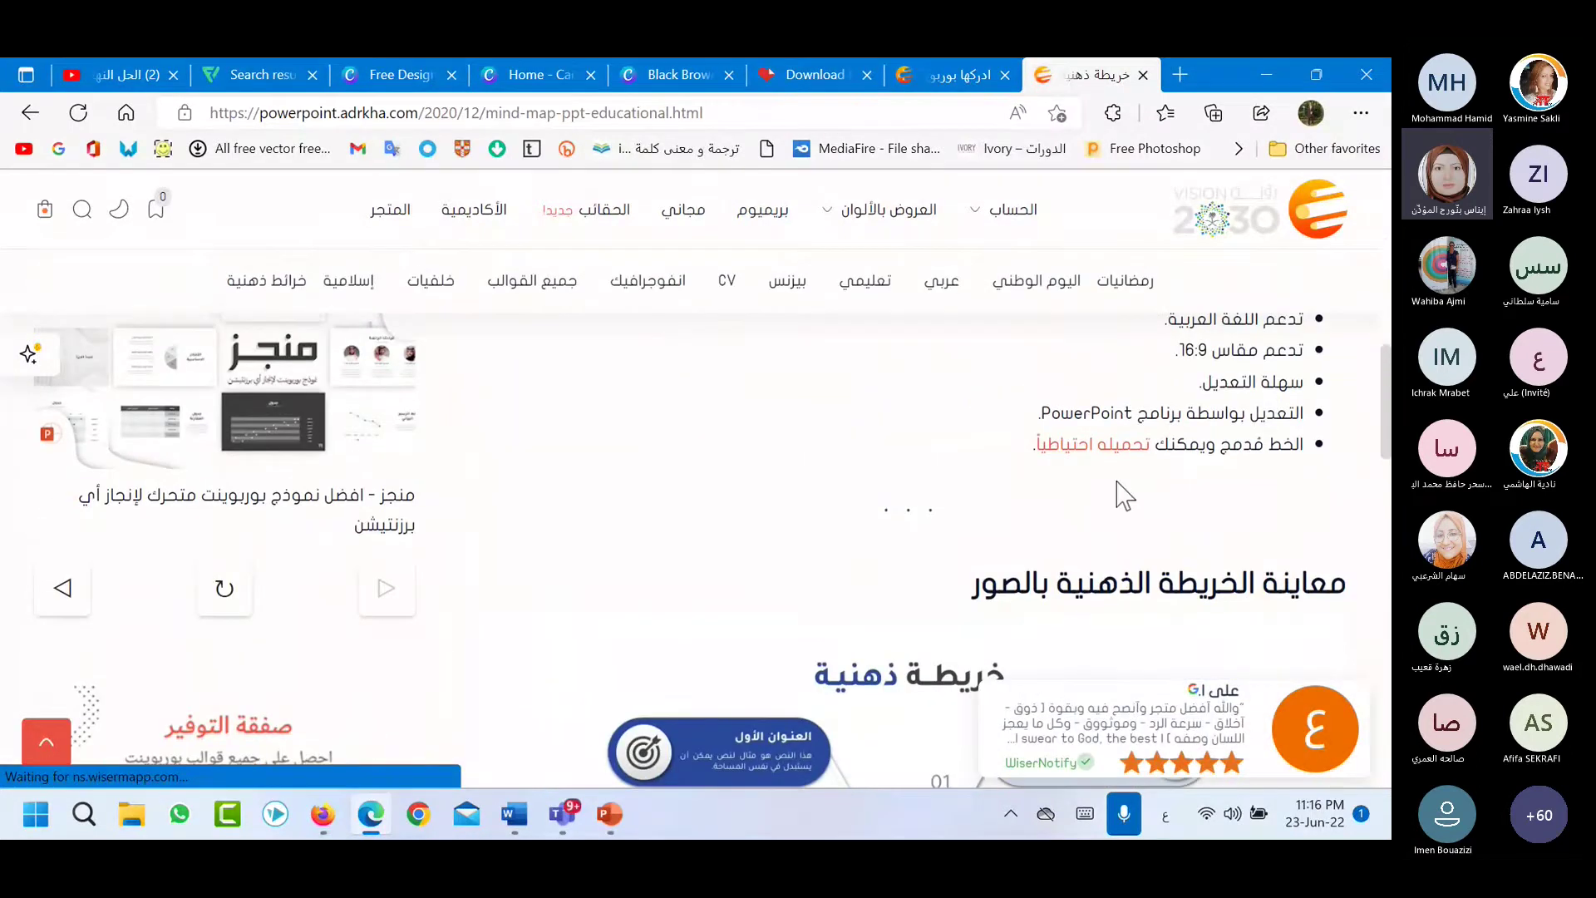
pyautogui.scroll(1, 1112, 460)
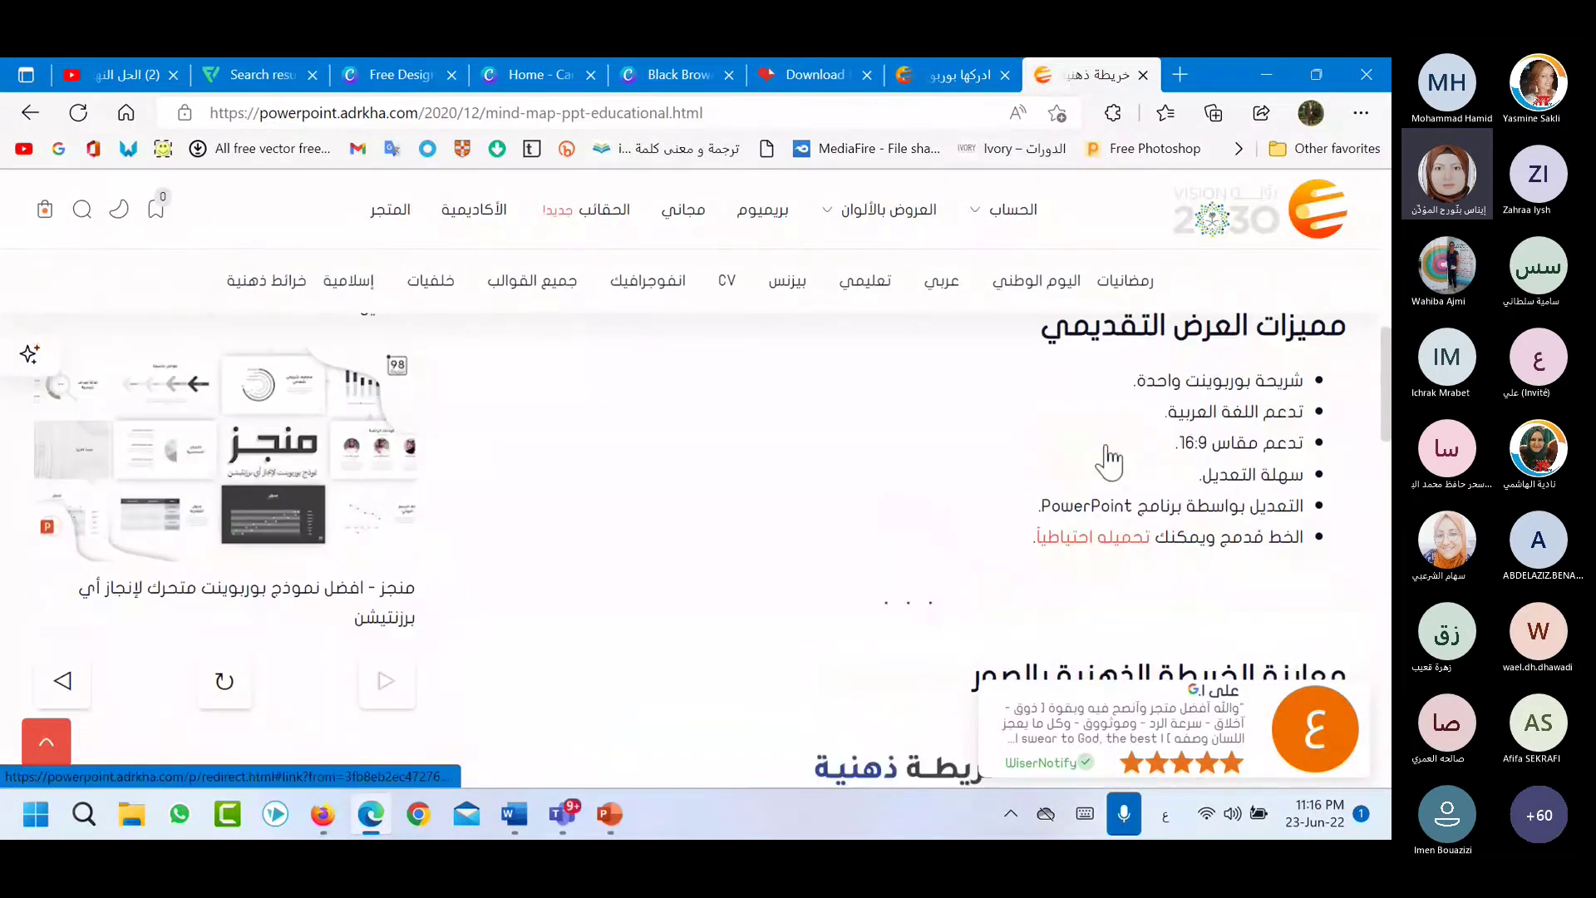
pyautogui.scroll(4, 1104, 561)
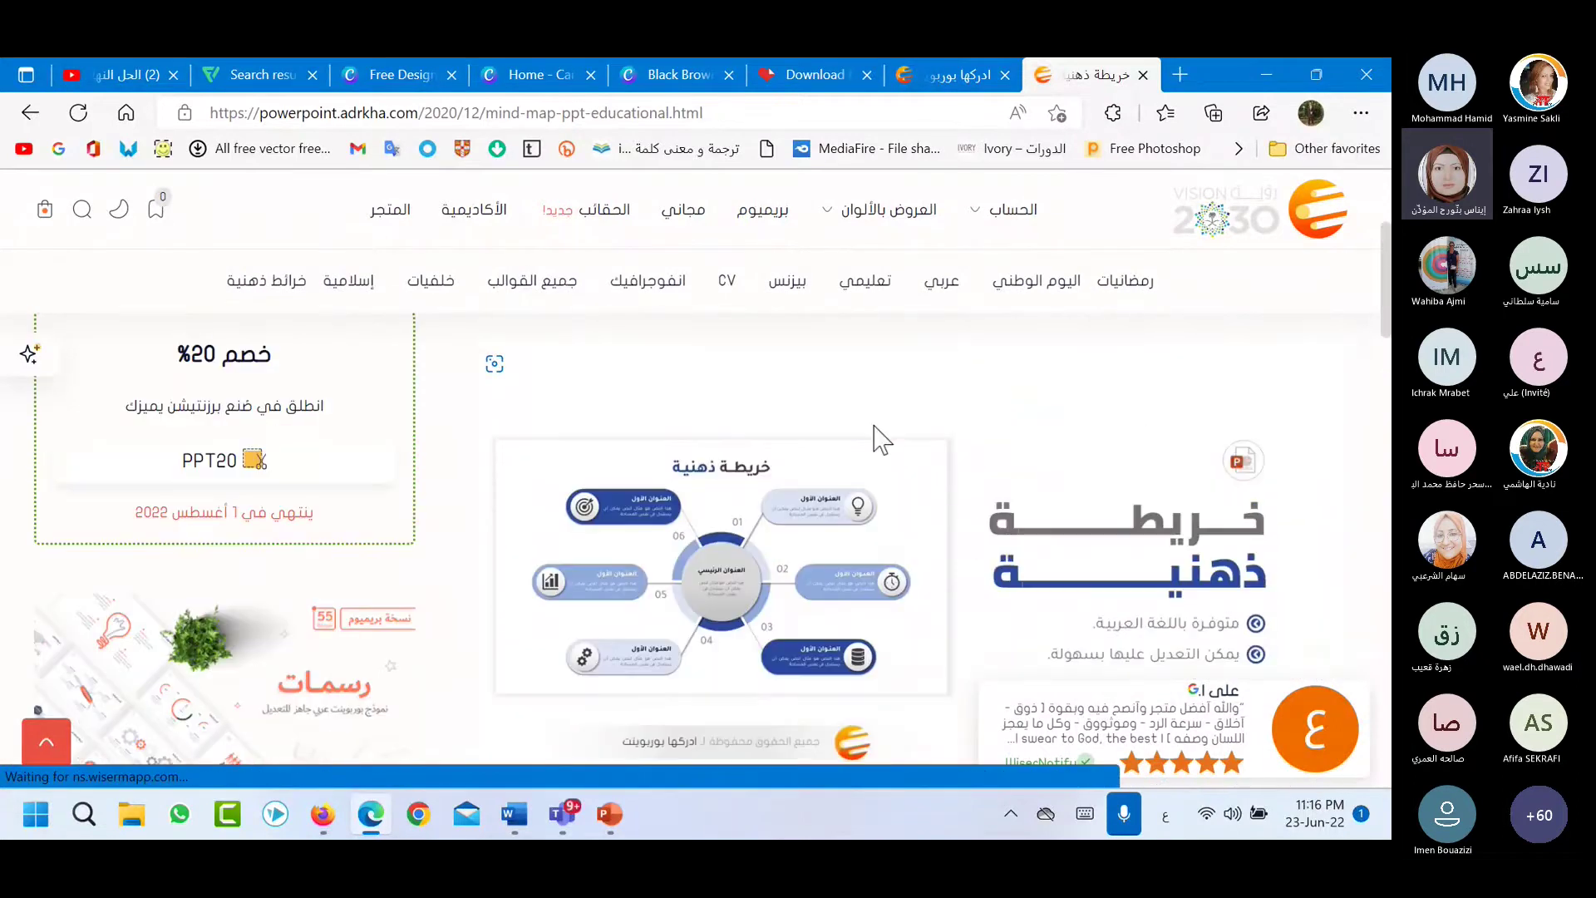
pyautogui.scroll(1, 1164, 440)
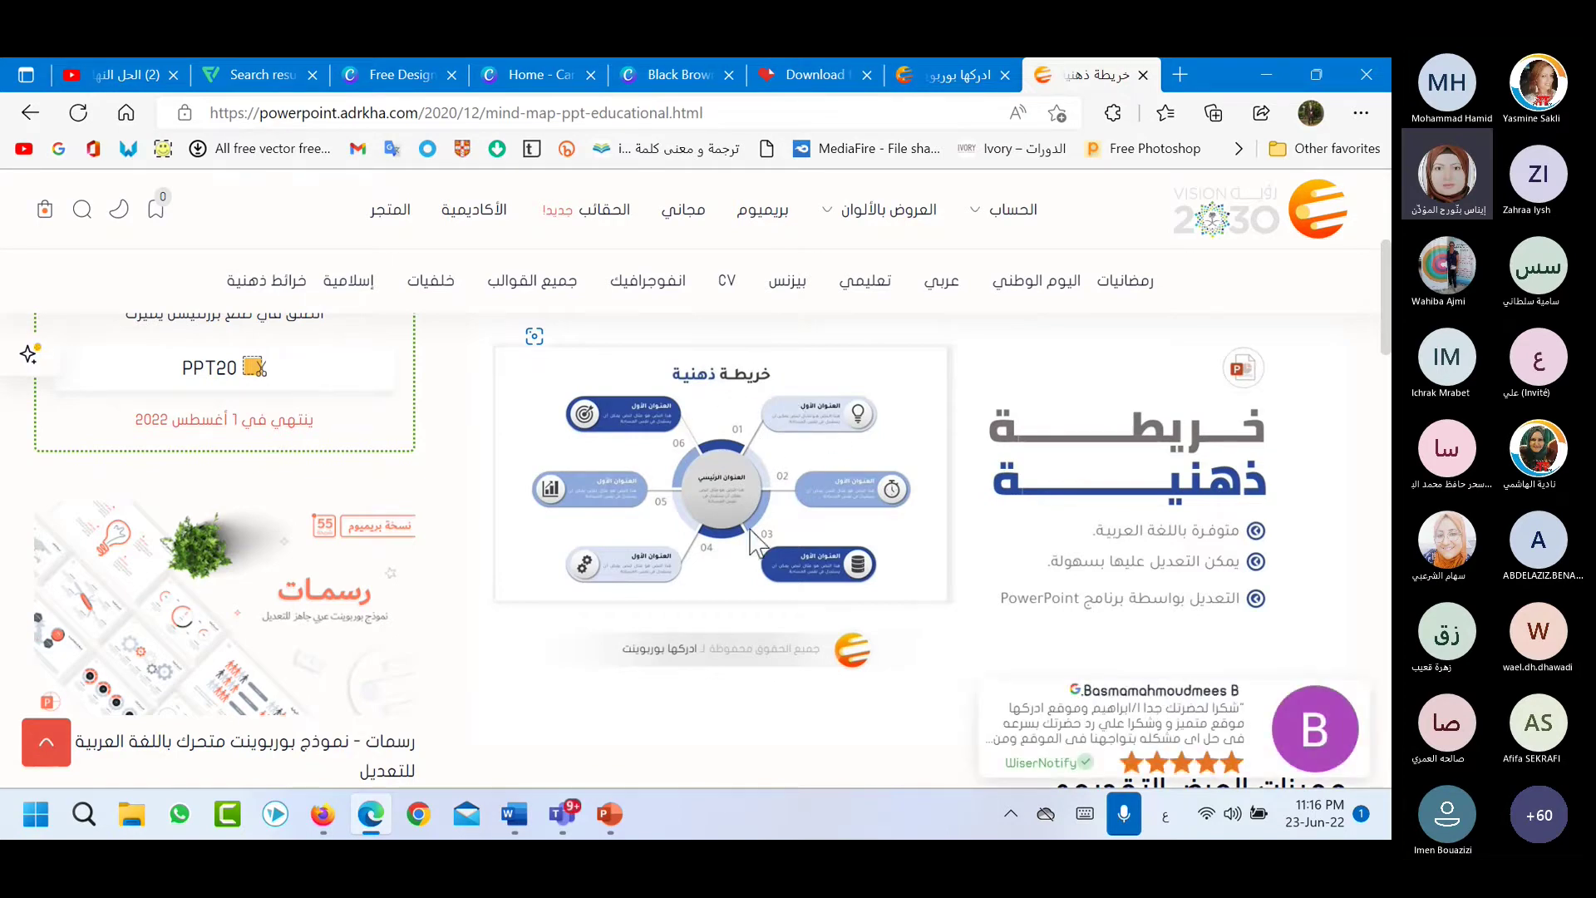
# Switch to 22.pptx in PowerPoint and select the "Materials Needed for Class" text box on slide 4.
pyautogui.click(611, 815)
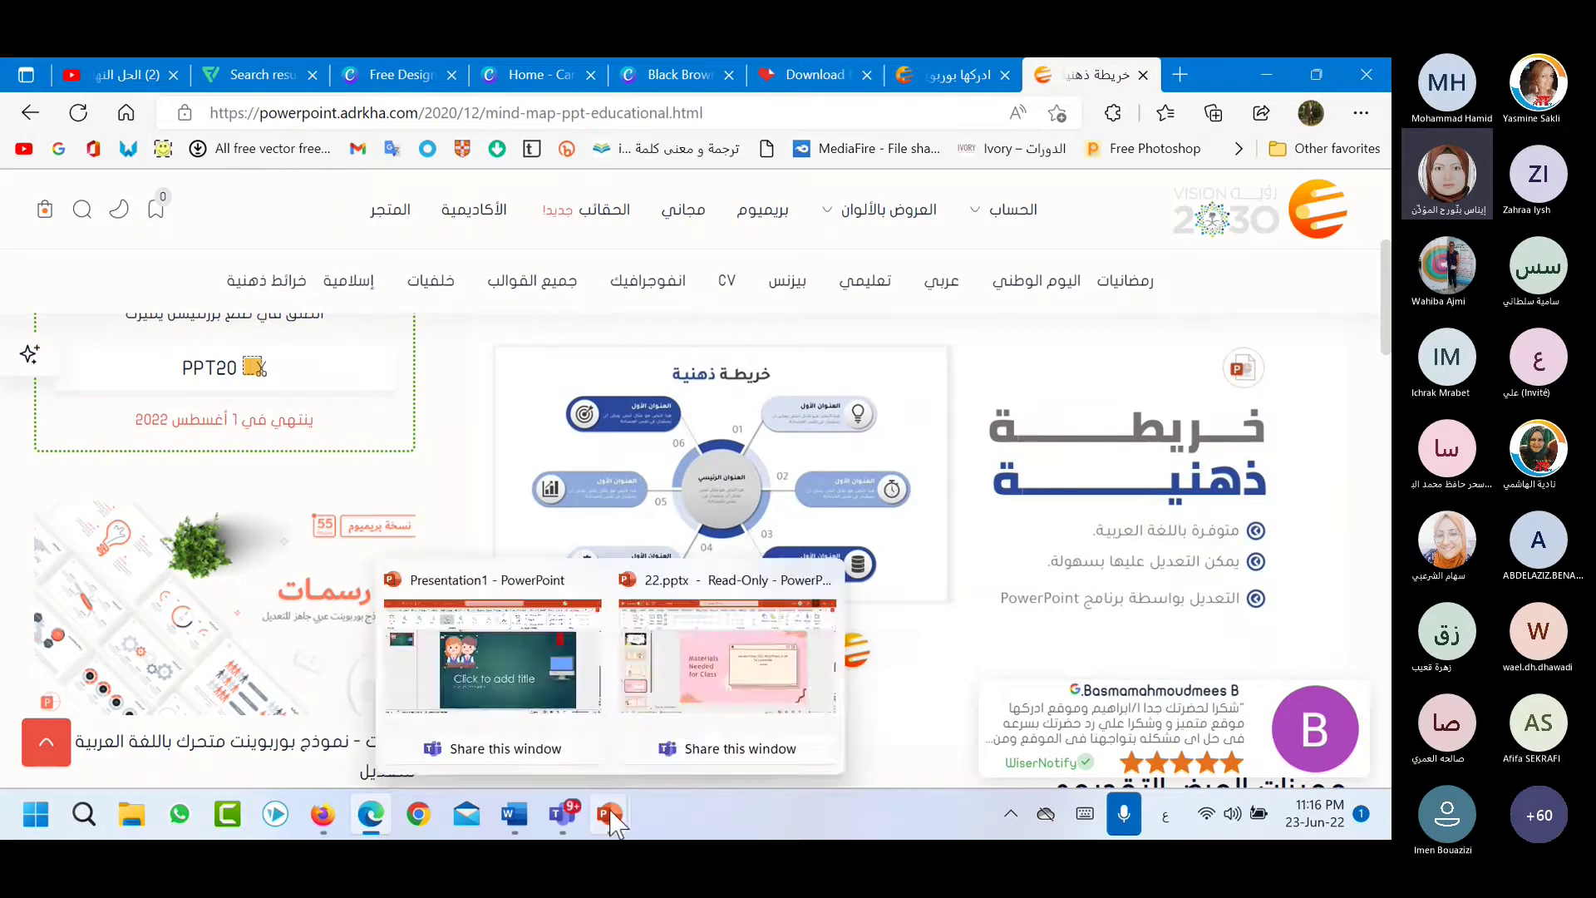
pyautogui.click(673, 707)
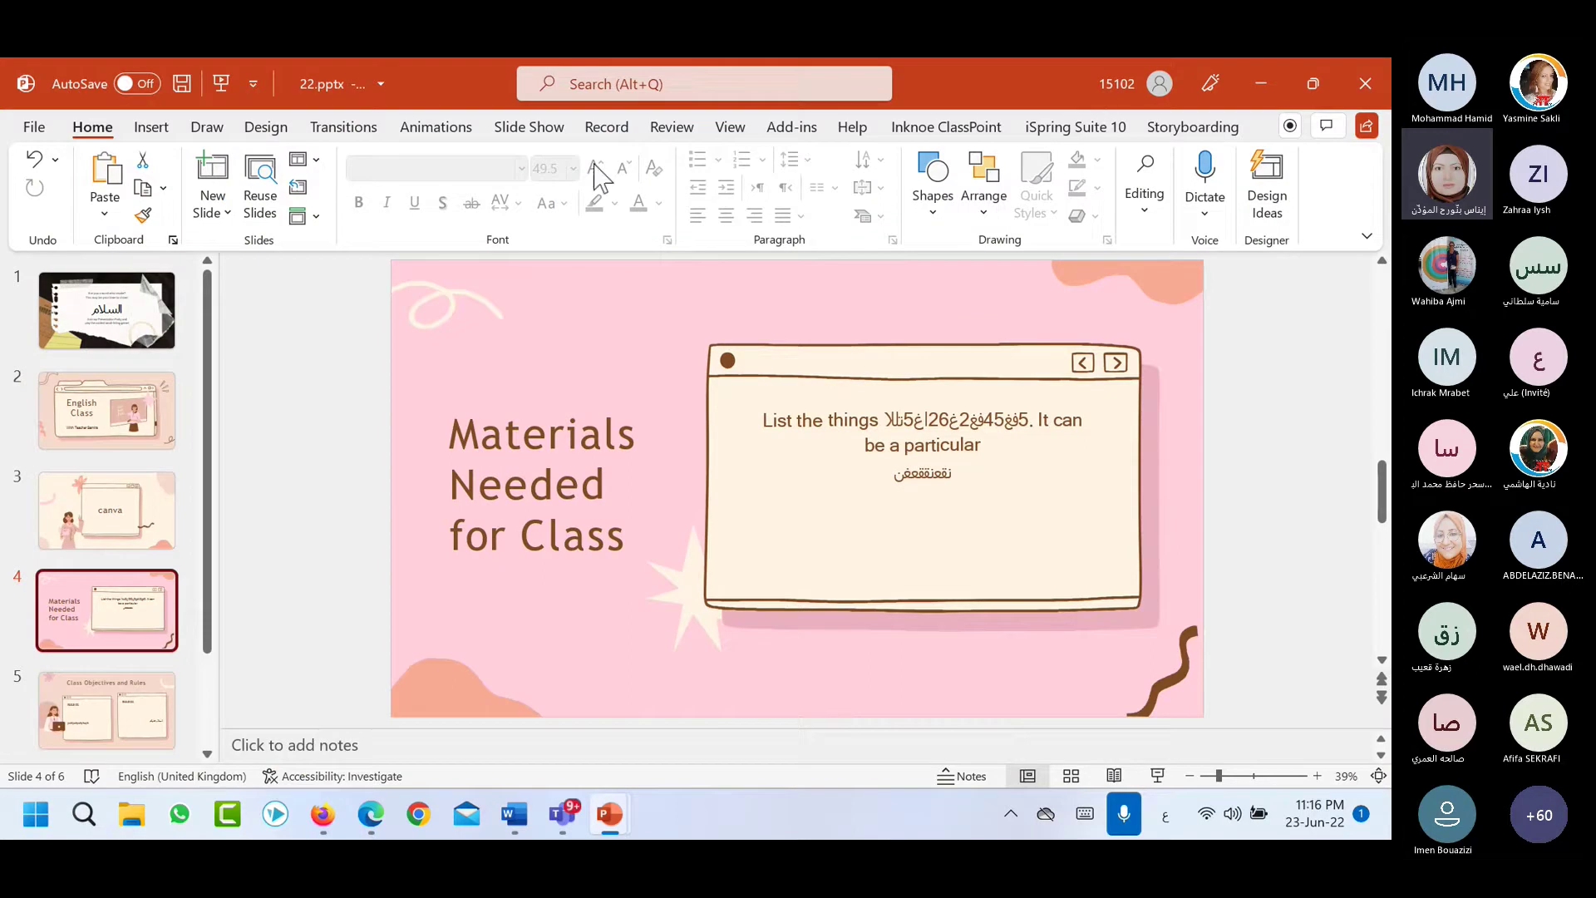
pyautogui.click(546, 433)
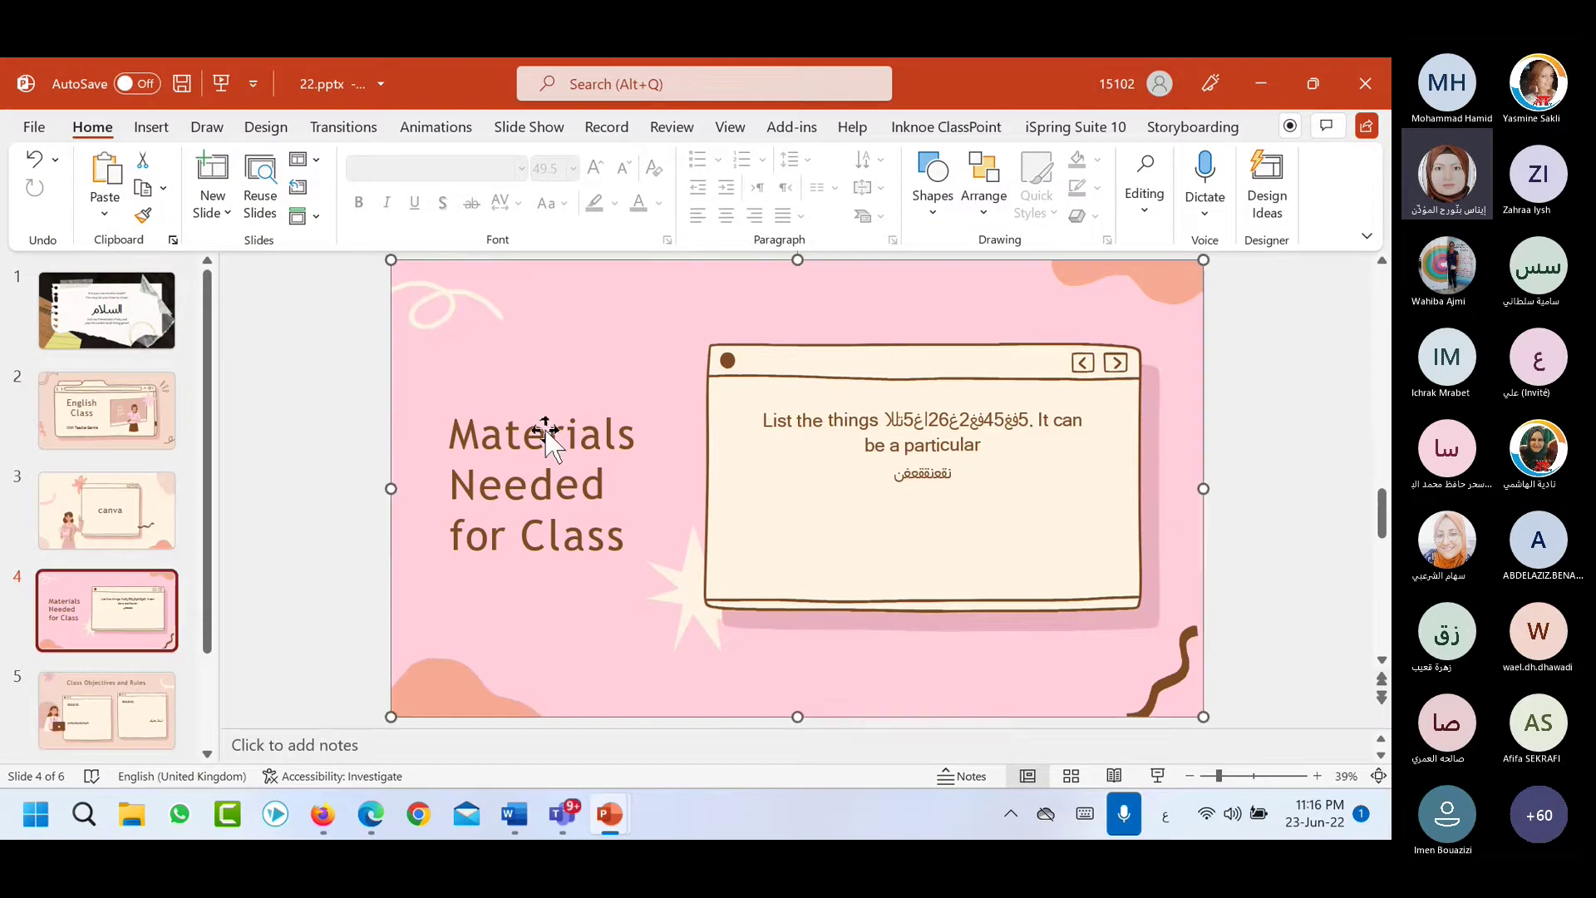
pyautogui.click(547, 434)
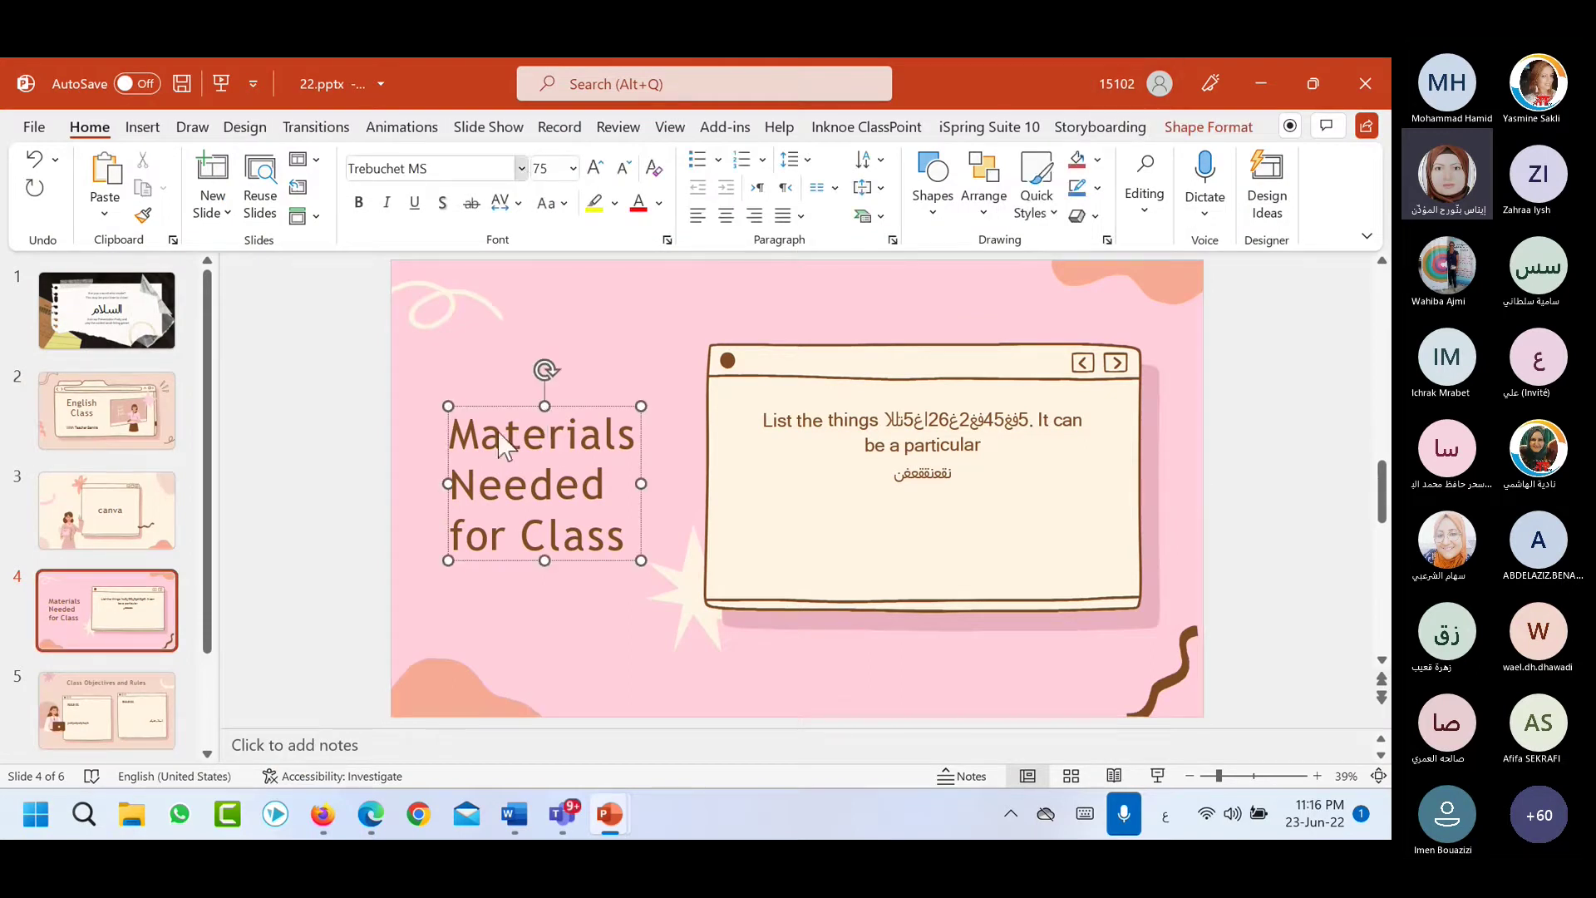
# Look through the fonts available for the "Materials Needed for Class" text box and return to the mind map template page in the browser.
pyautogui.click(522, 170)
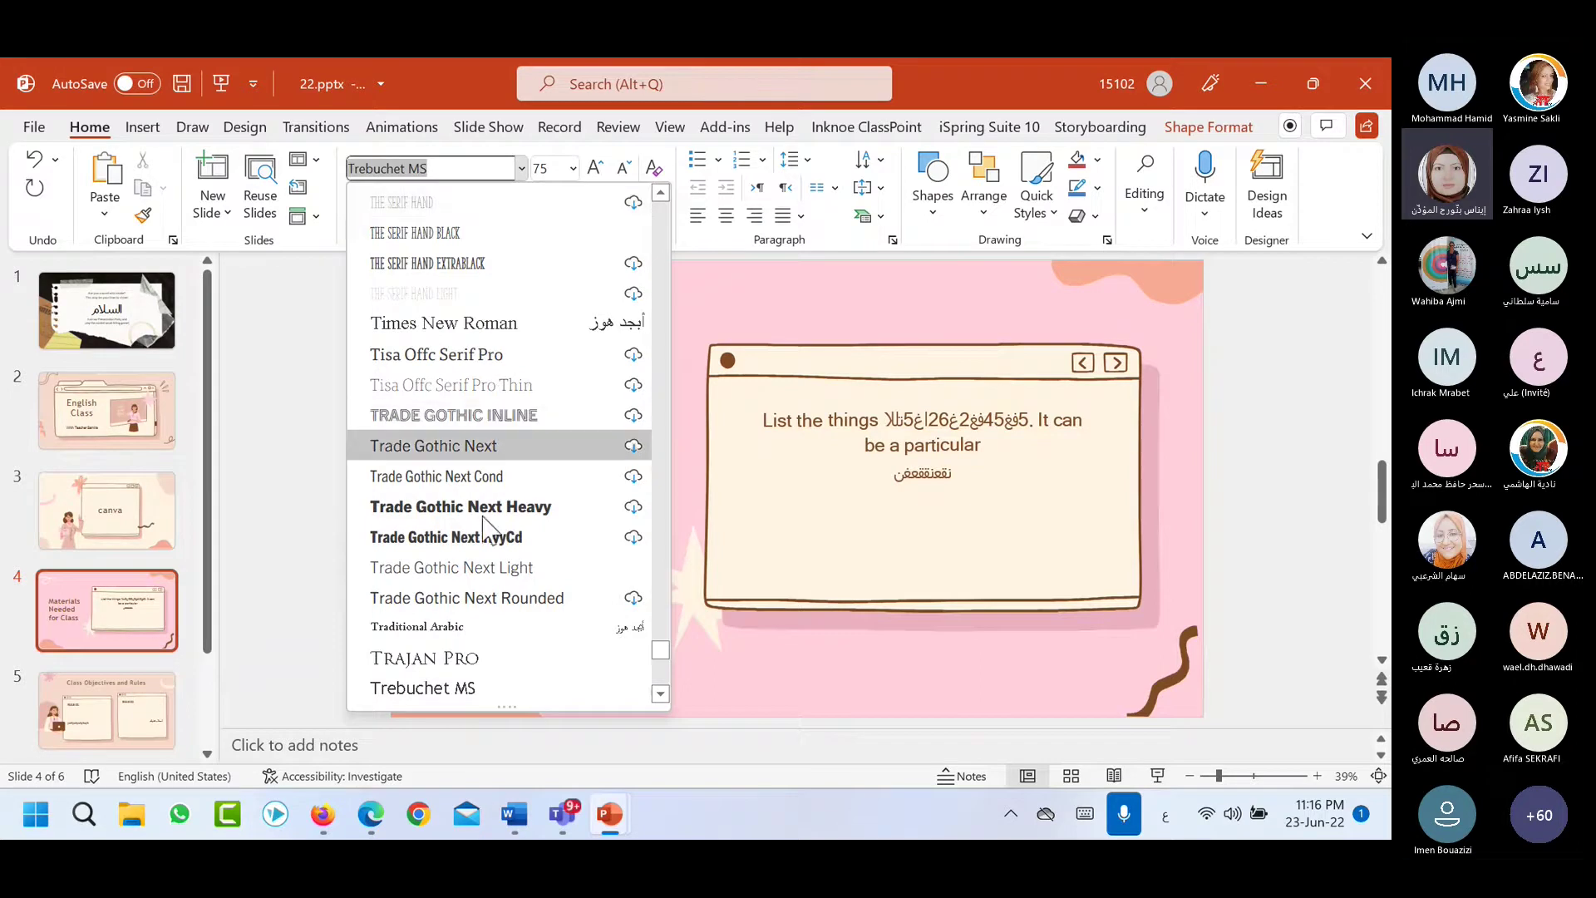
pyautogui.press('Escape')
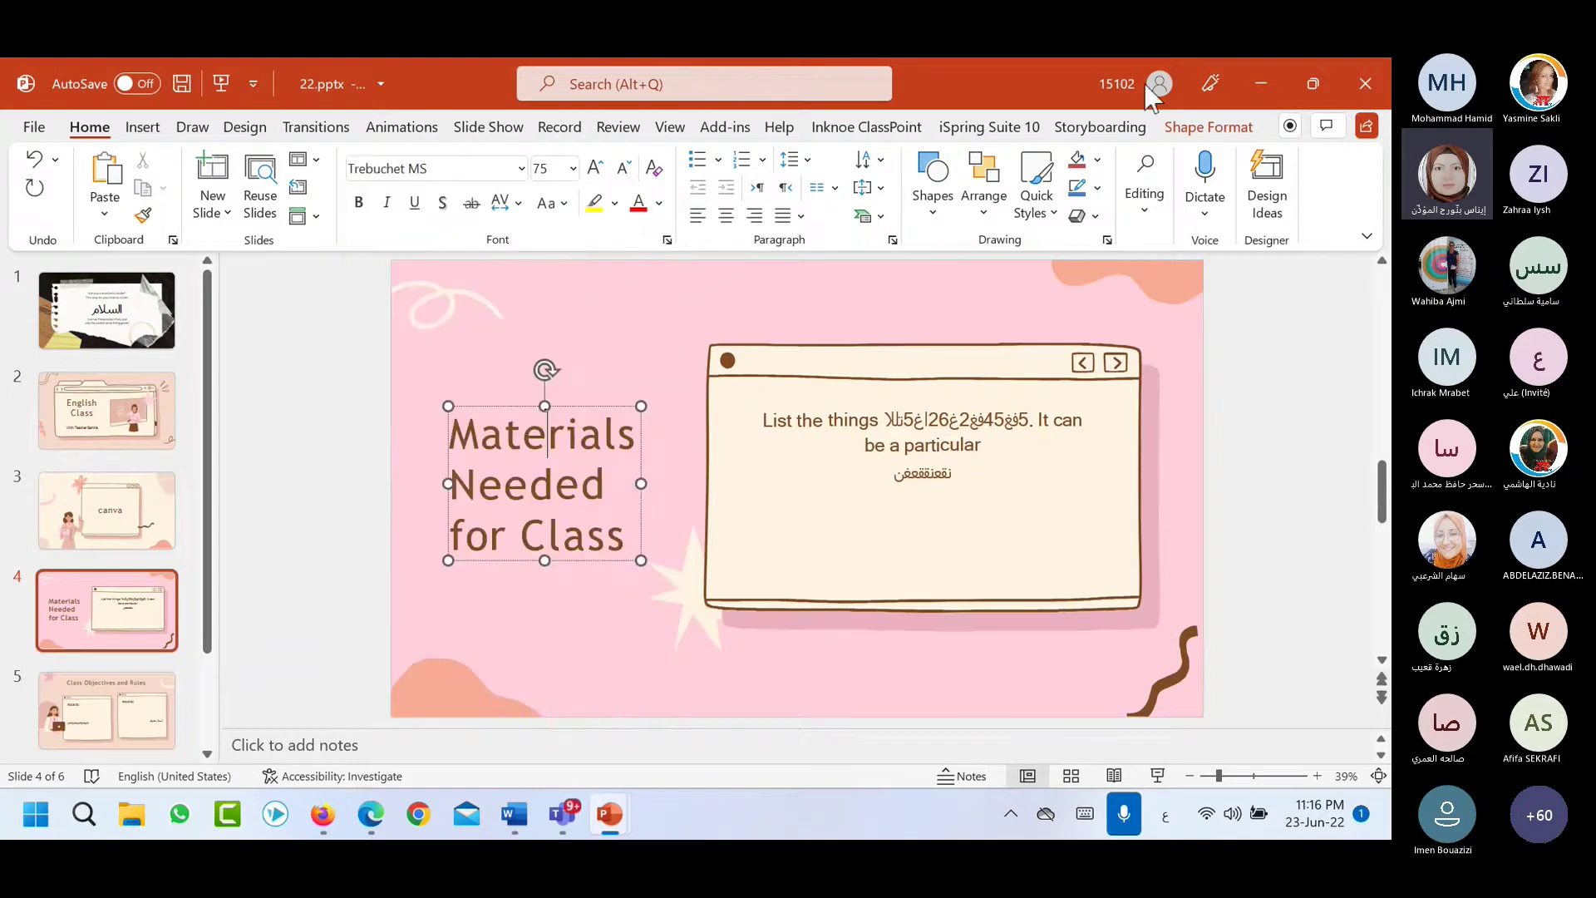
pyautogui.click(1262, 83)
# Examine the mind map template's preview and feature list, highlighting the note about downloading the embedded font as a backup.
pyautogui.scroll(-1, 773, 580)
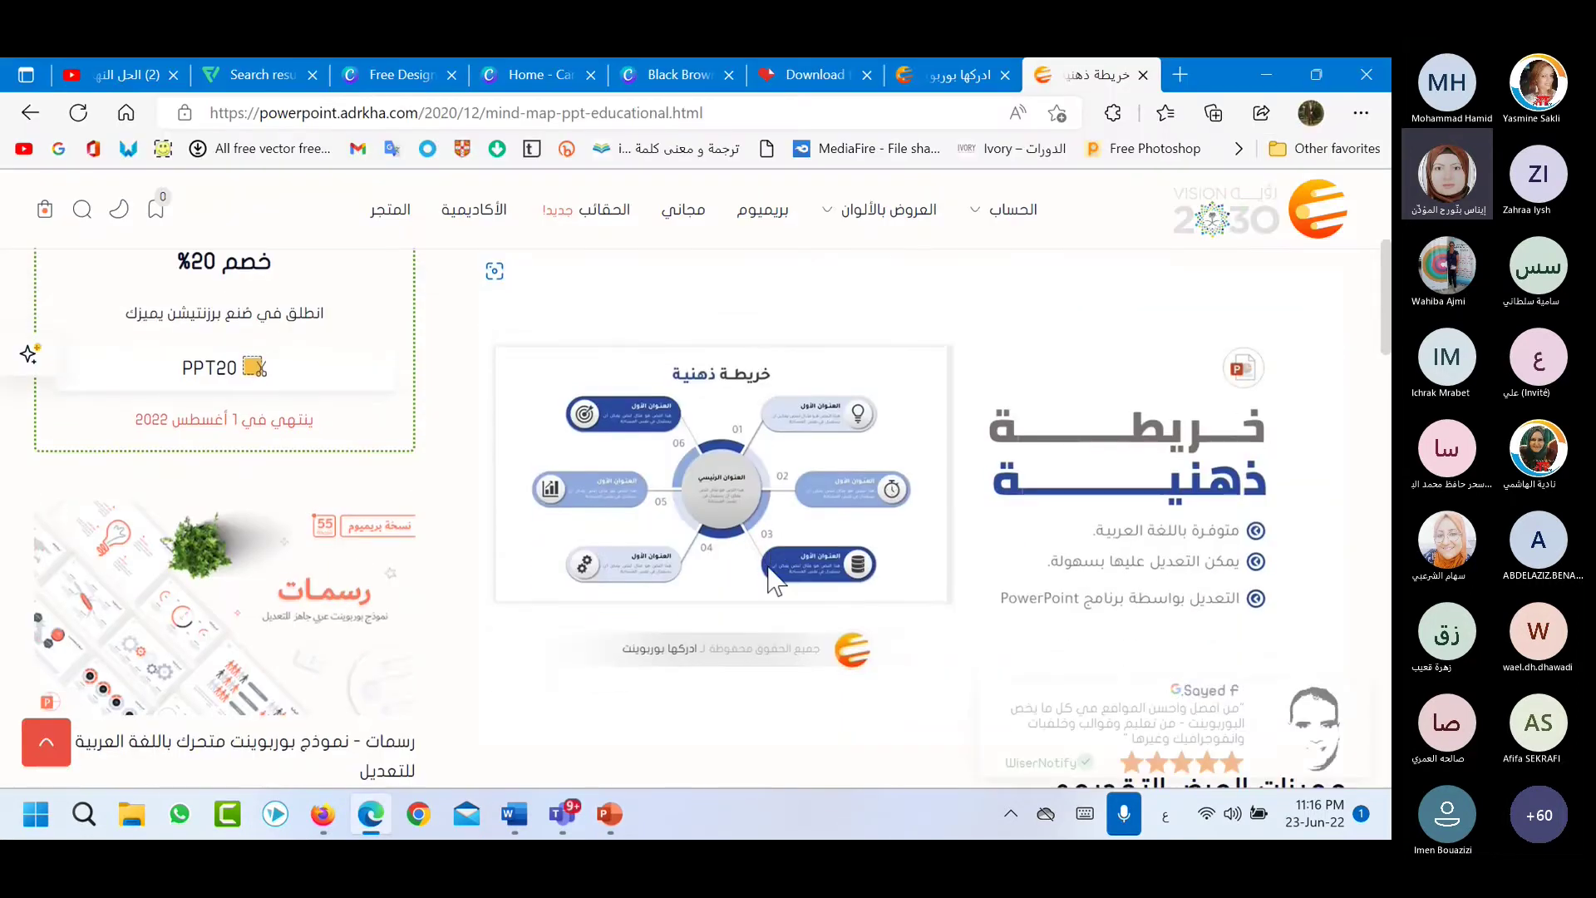
pyautogui.scroll(-5, 773, 579)
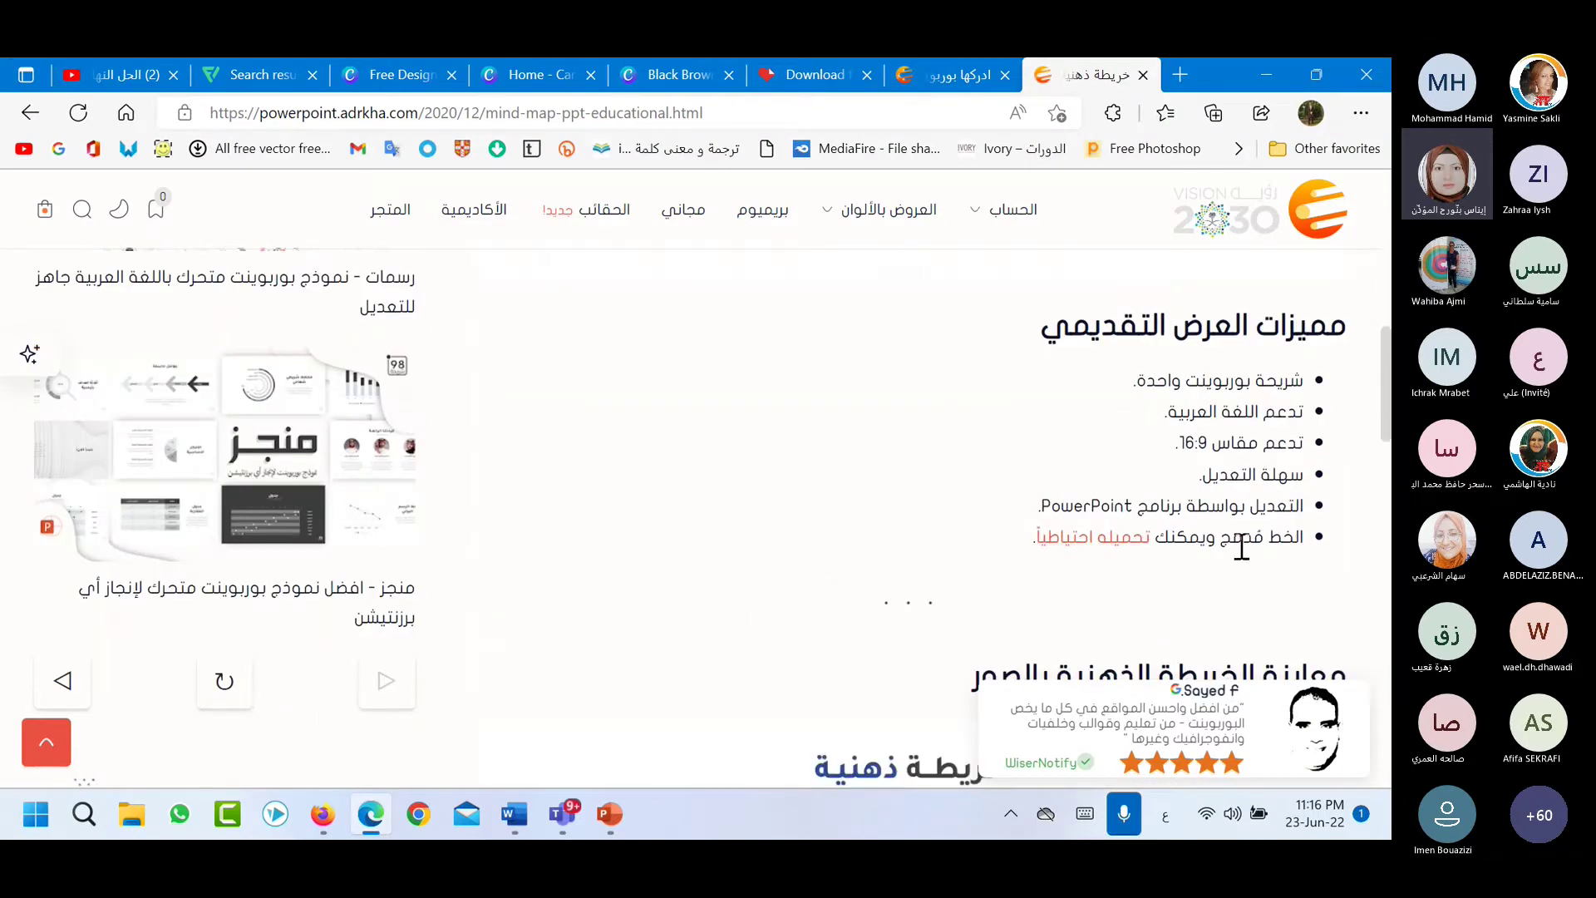
pyautogui.moveTo(1153, 544); pyautogui.dragTo(1044, 532)
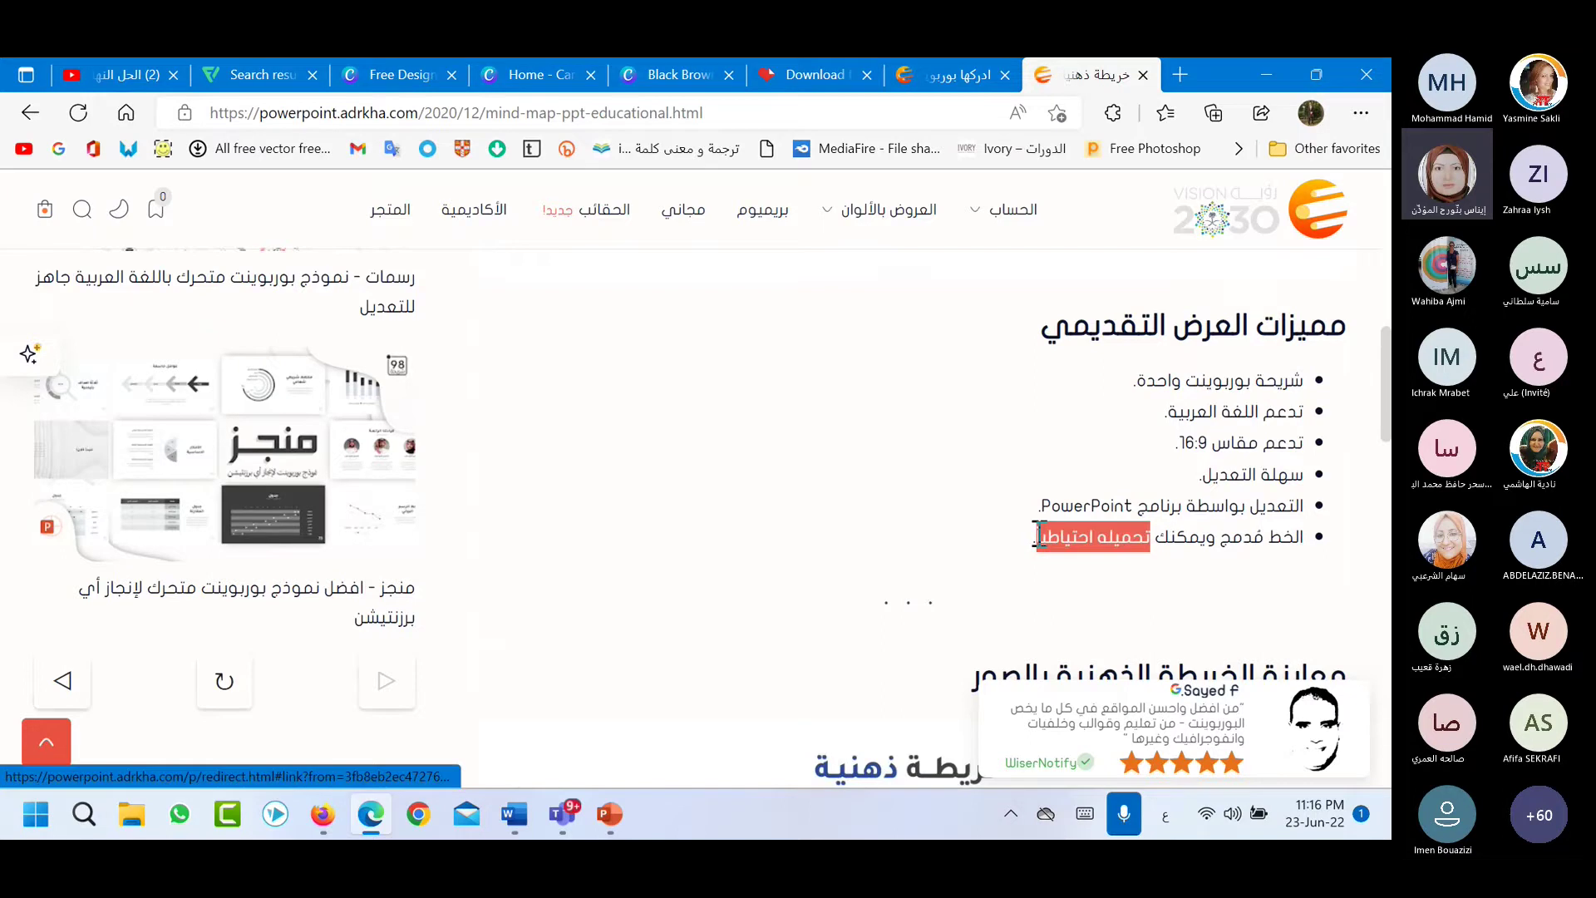
pyautogui.scroll(5, 964, 603)
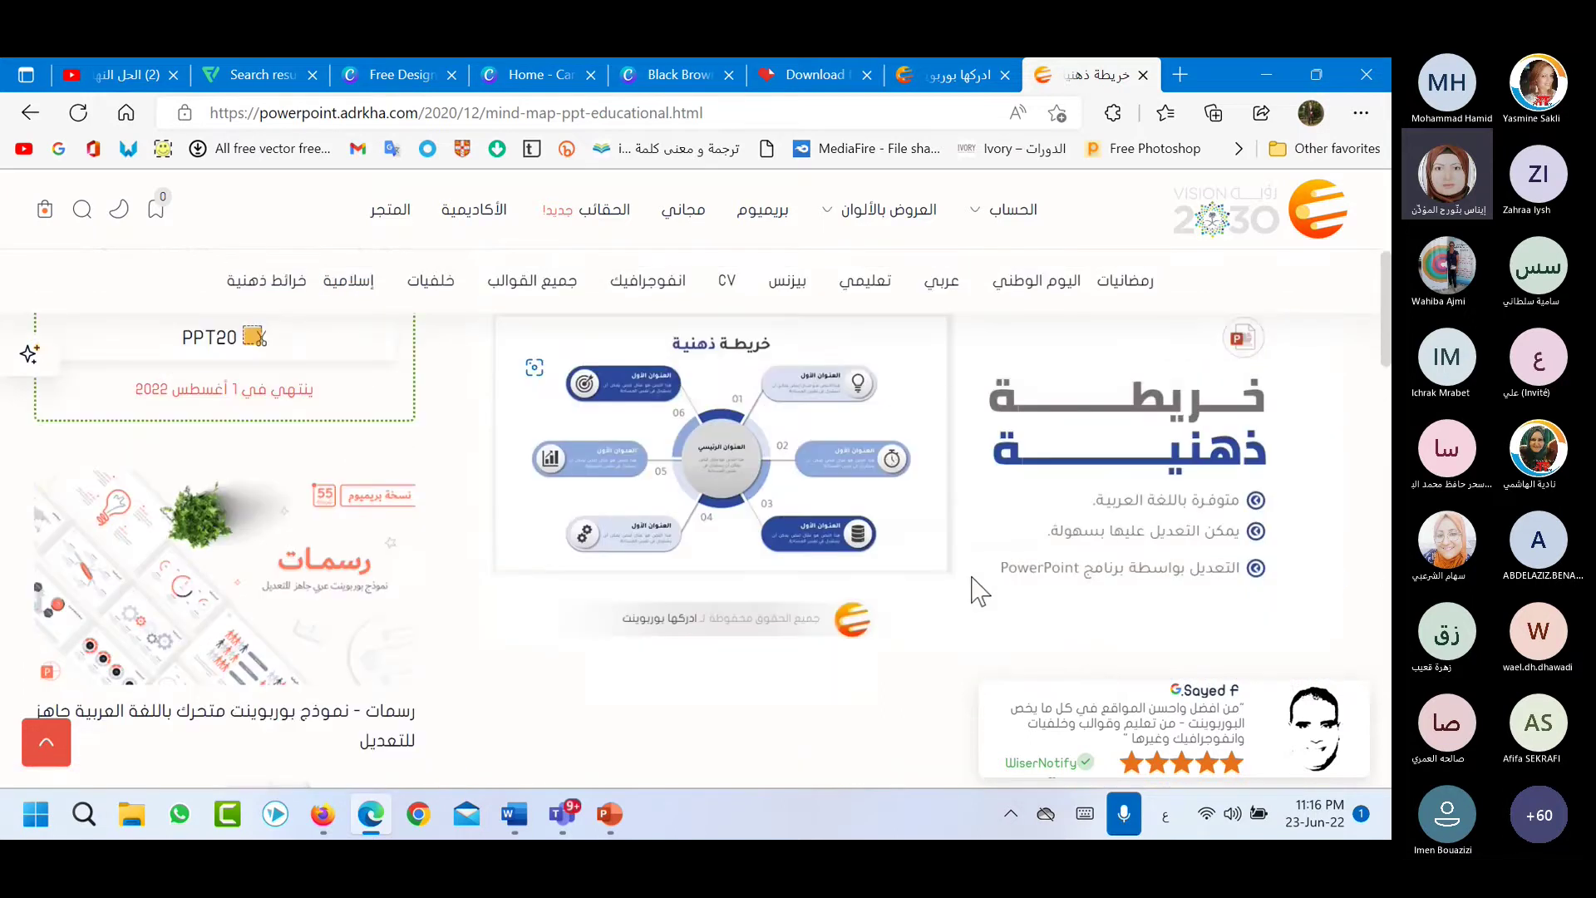
pyautogui.scroll(1, 956, 574)
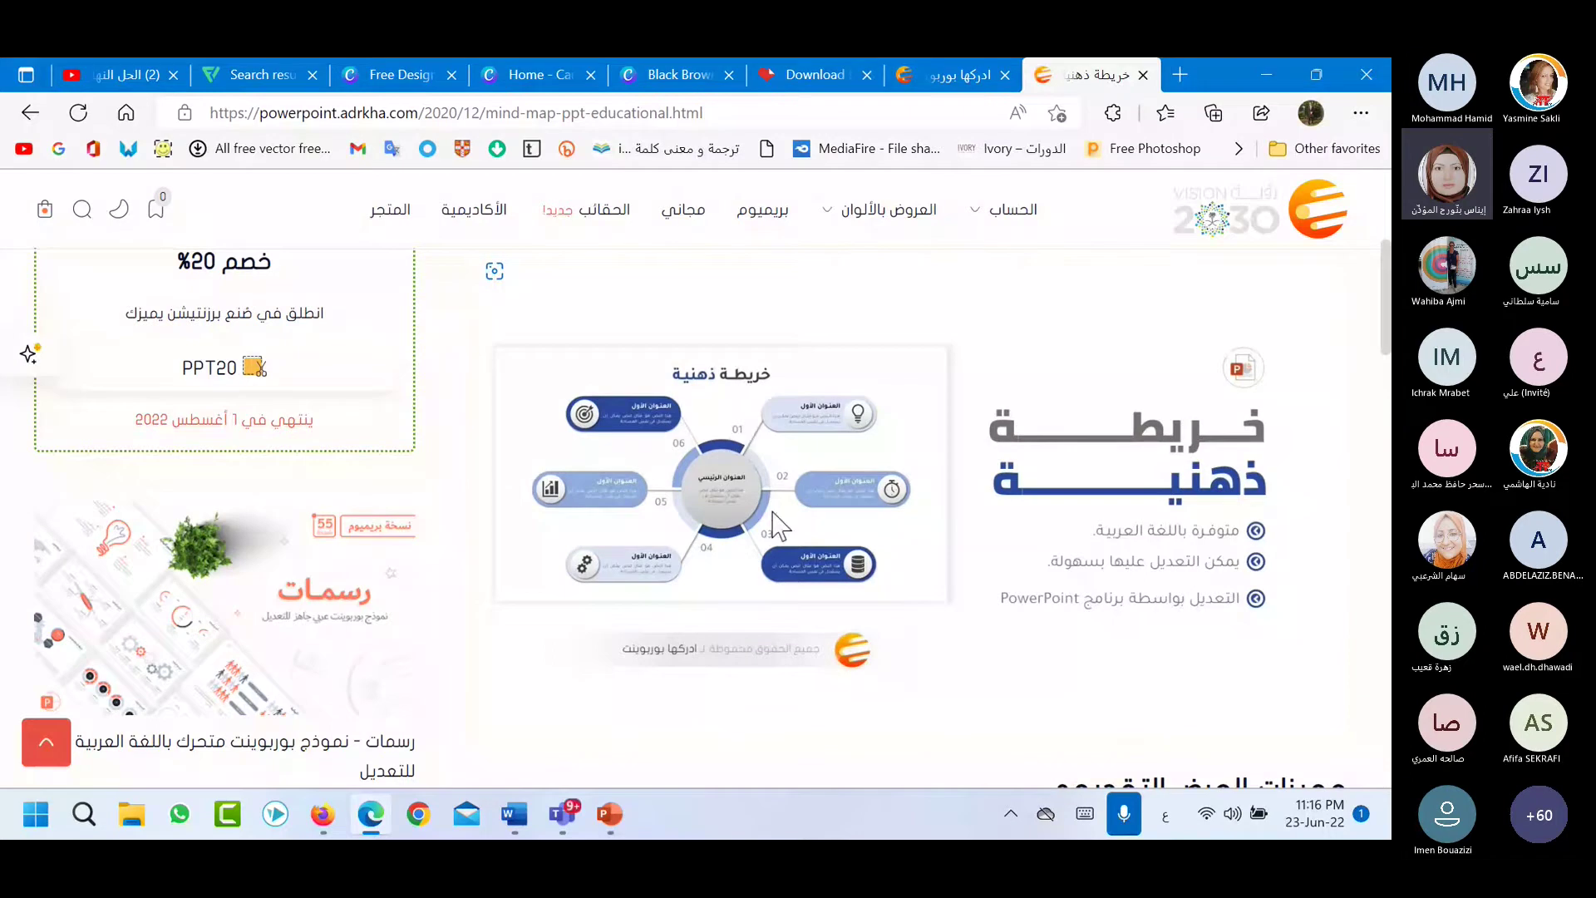
pyautogui.scroll(-1, 780, 526)
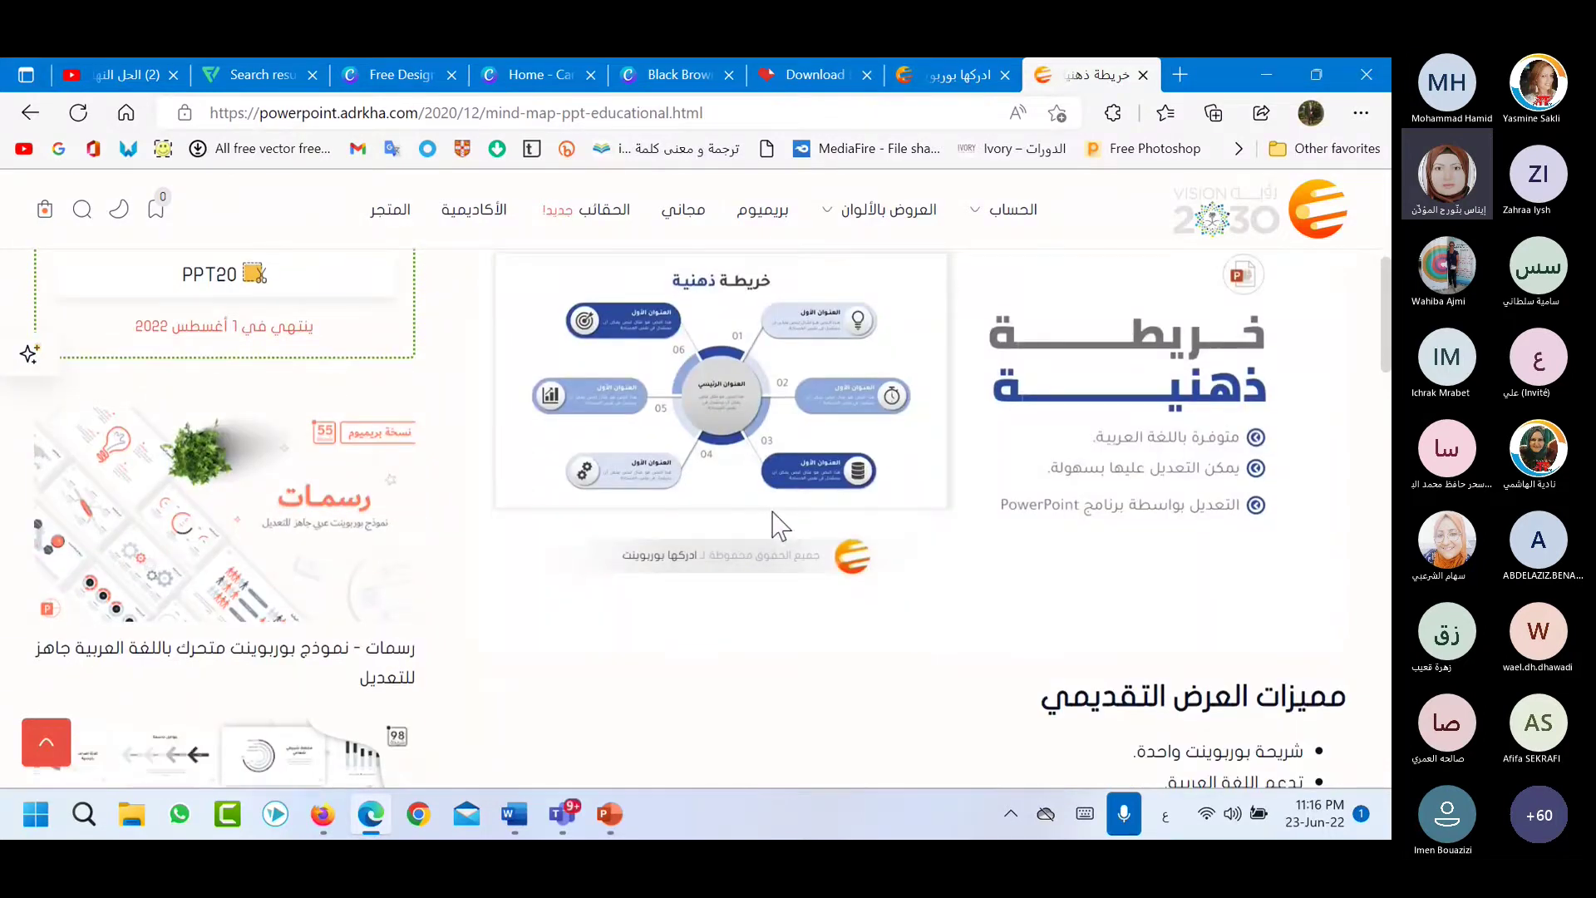
pyautogui.scroll(-6, 780, 527)
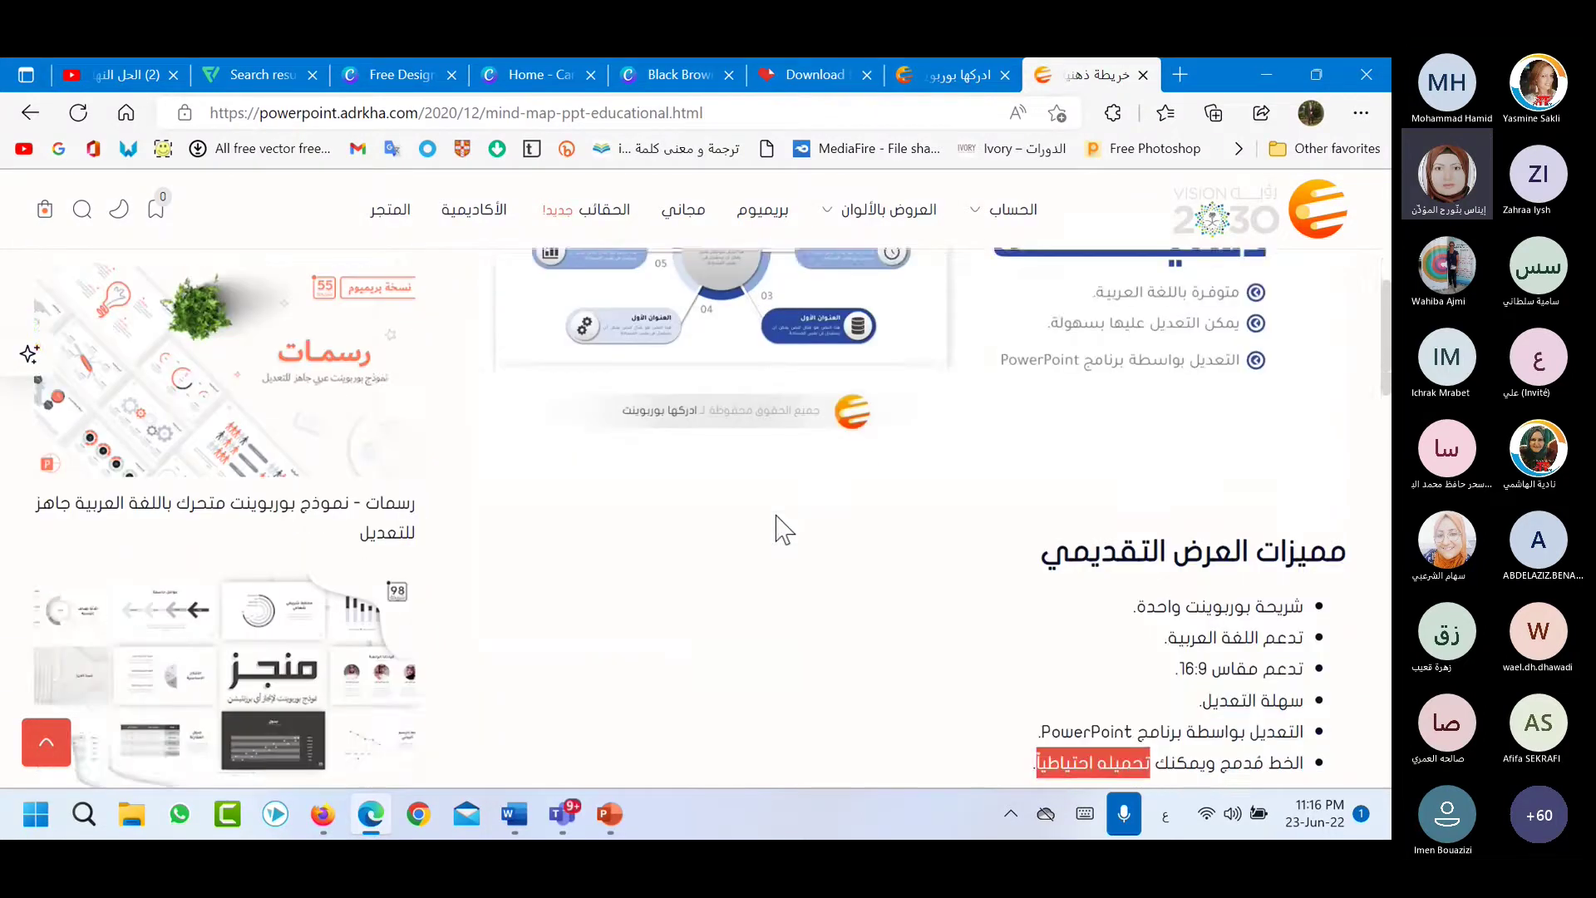
# Open the template's تحميل الآن download page, highlight its countdown timer and reload the page to show the wait again.
pyautogui.scroll(-9, 1110, 365)
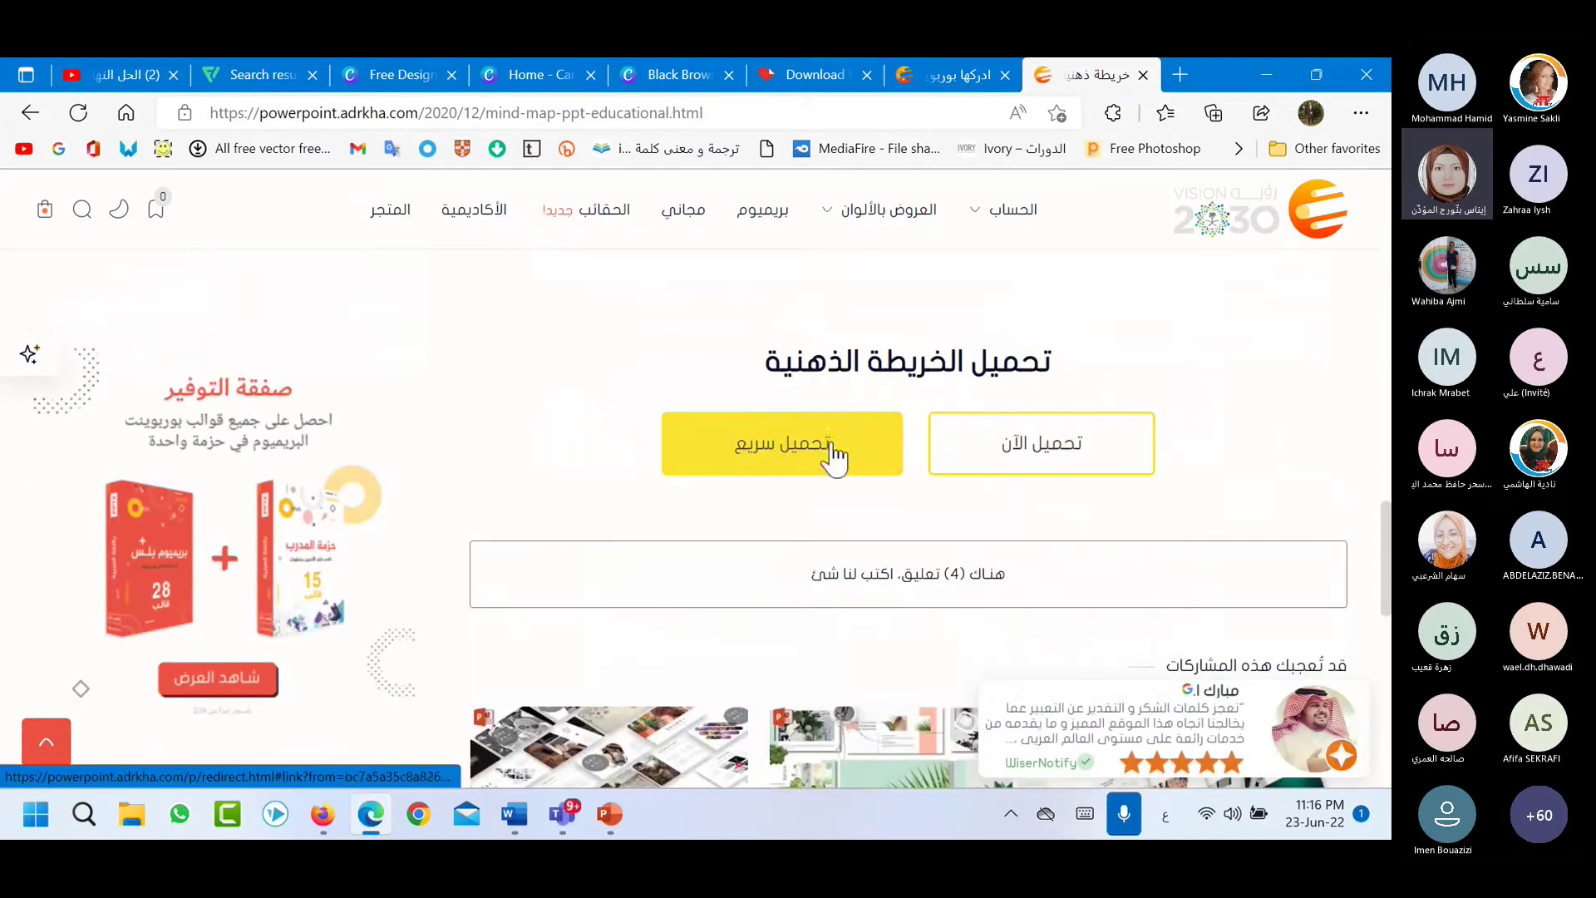
pyautogui.click(1058, 452)
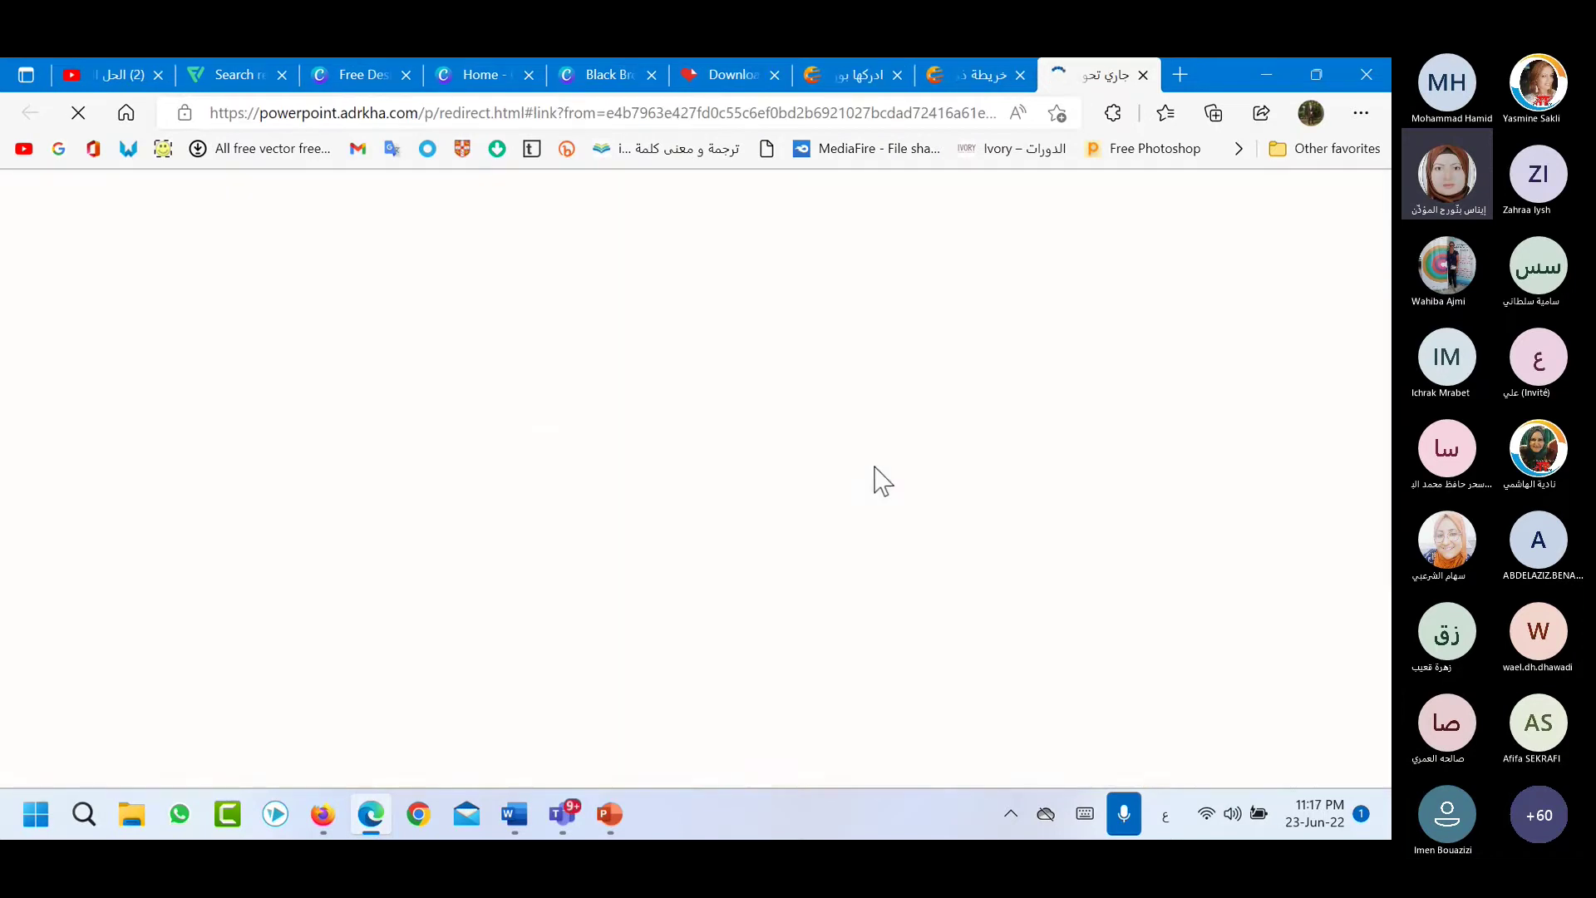
pyautogui.tripleClick(714, 613)
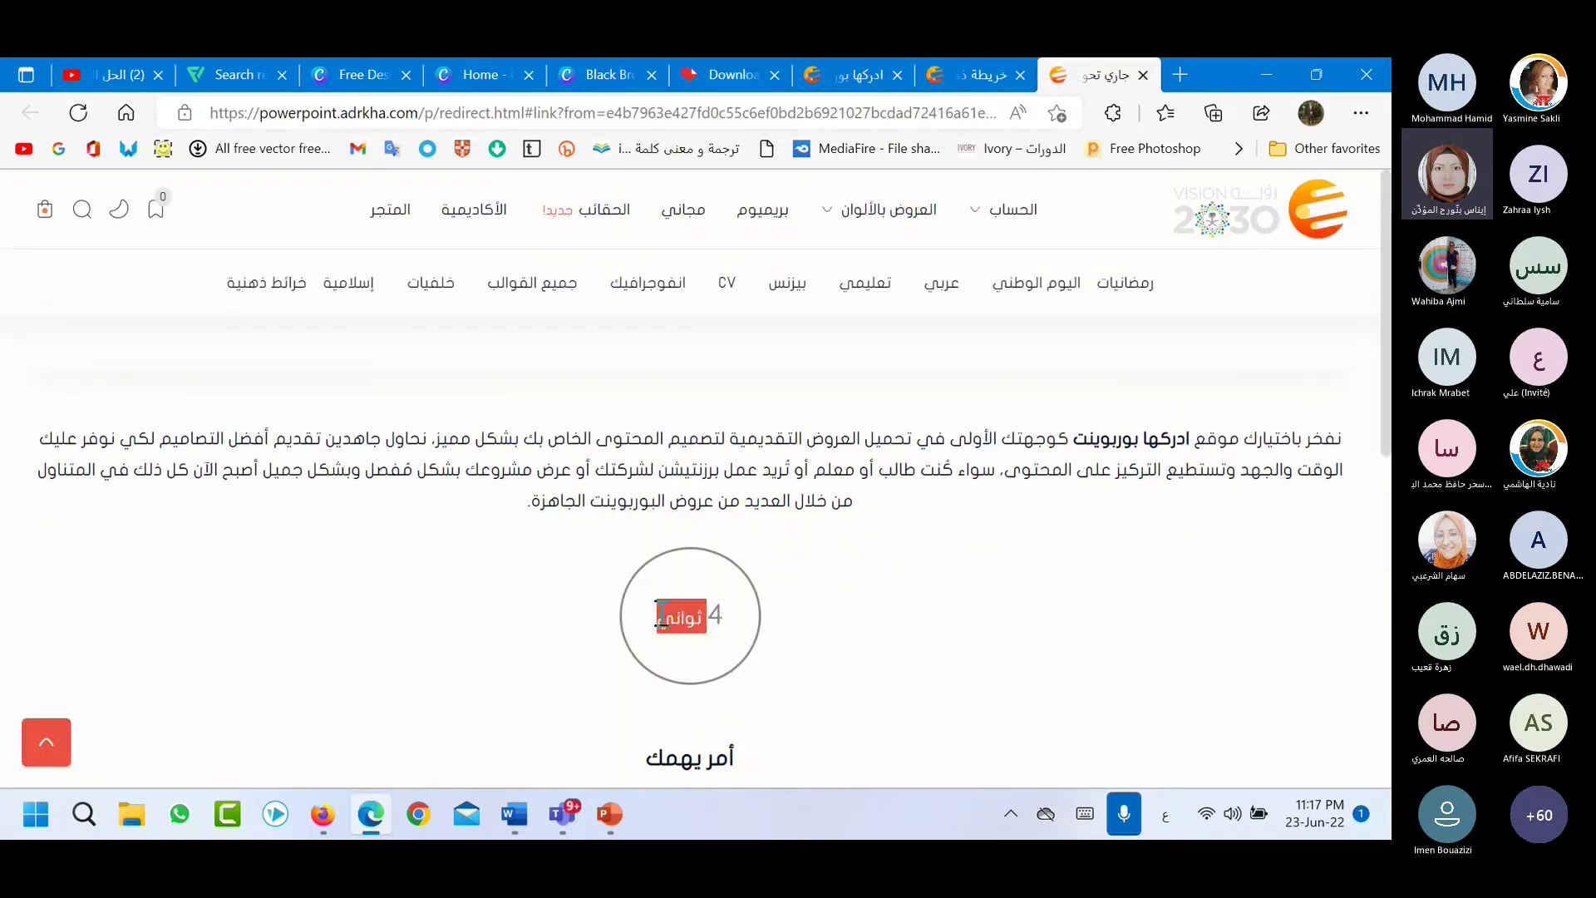
pyautogui.moveTo(723, 619); pyautogui.dragTo(682, 620)
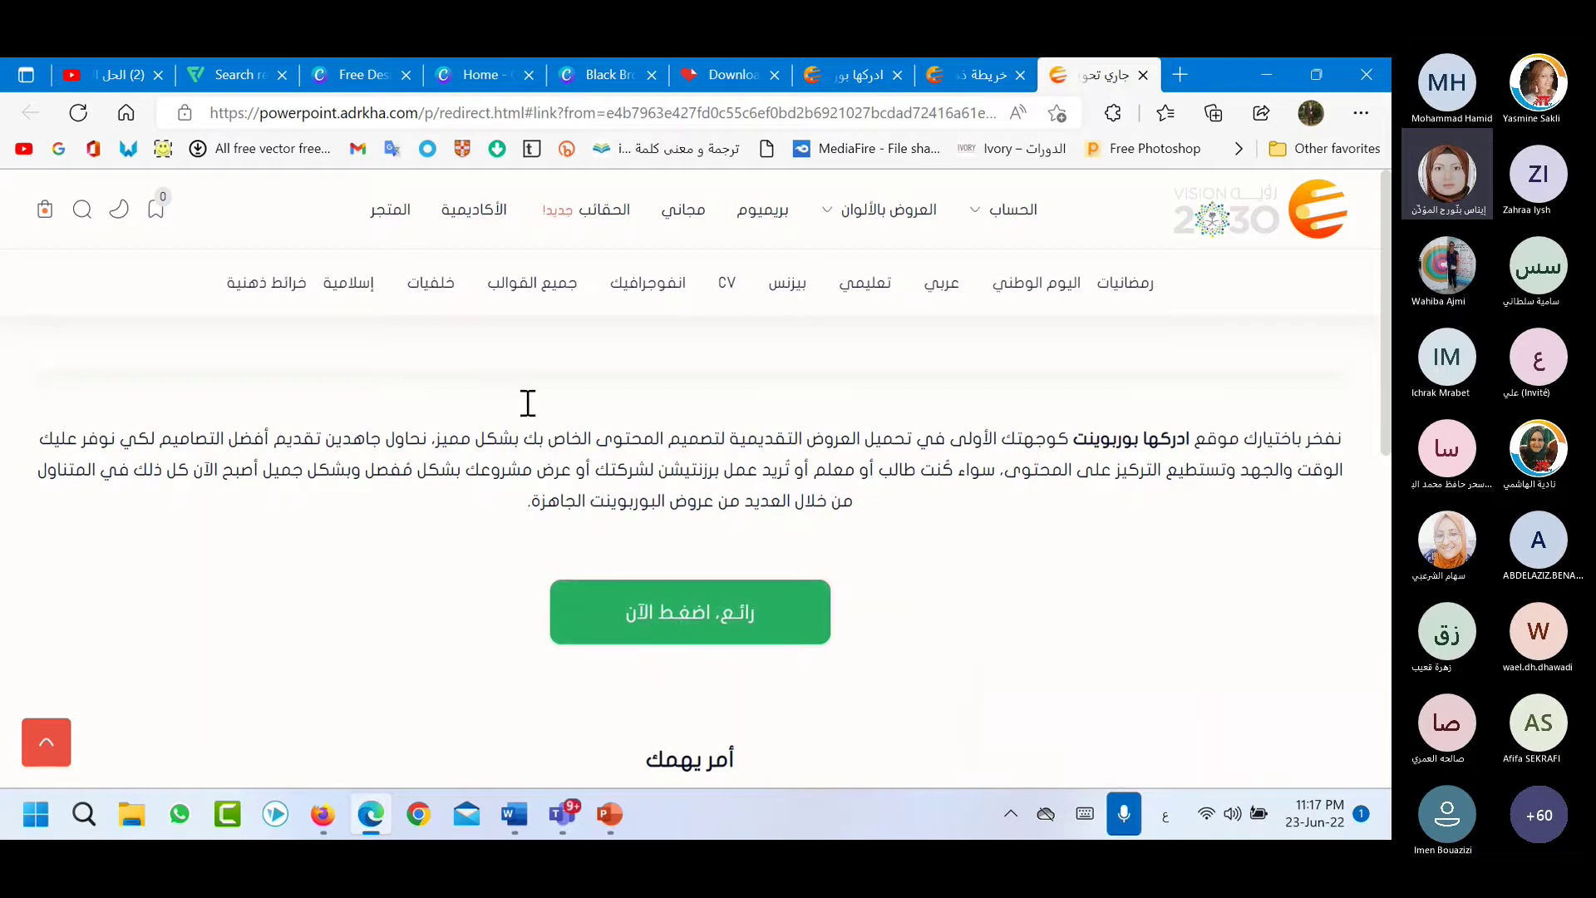
pyautogui.click(73, 122)
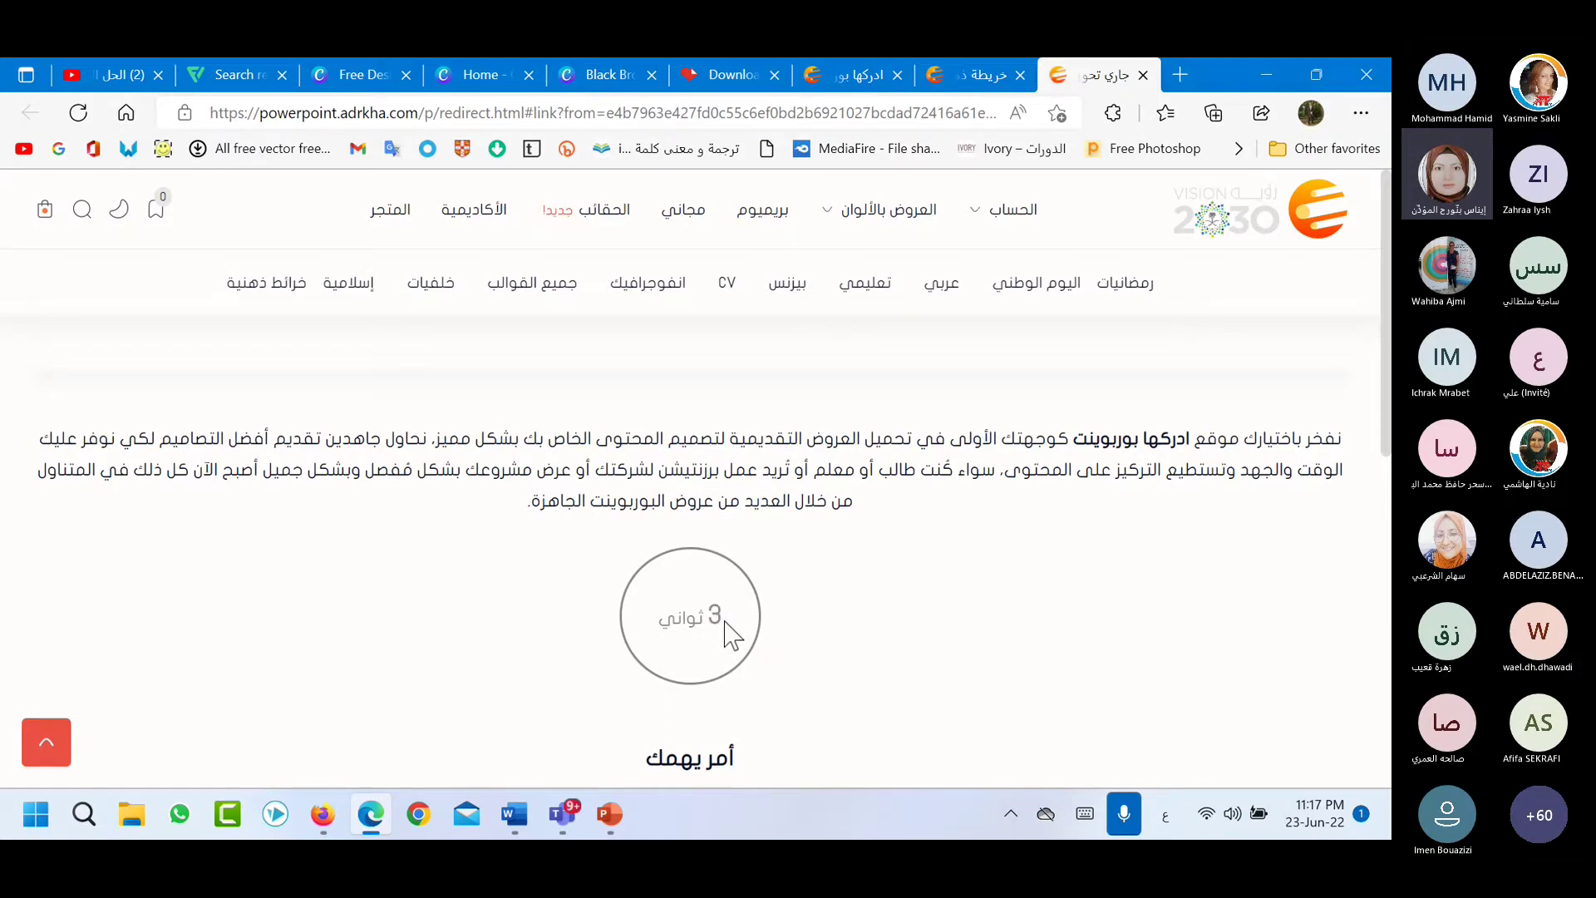
pyautogui.scroll(-1, 869, 580)
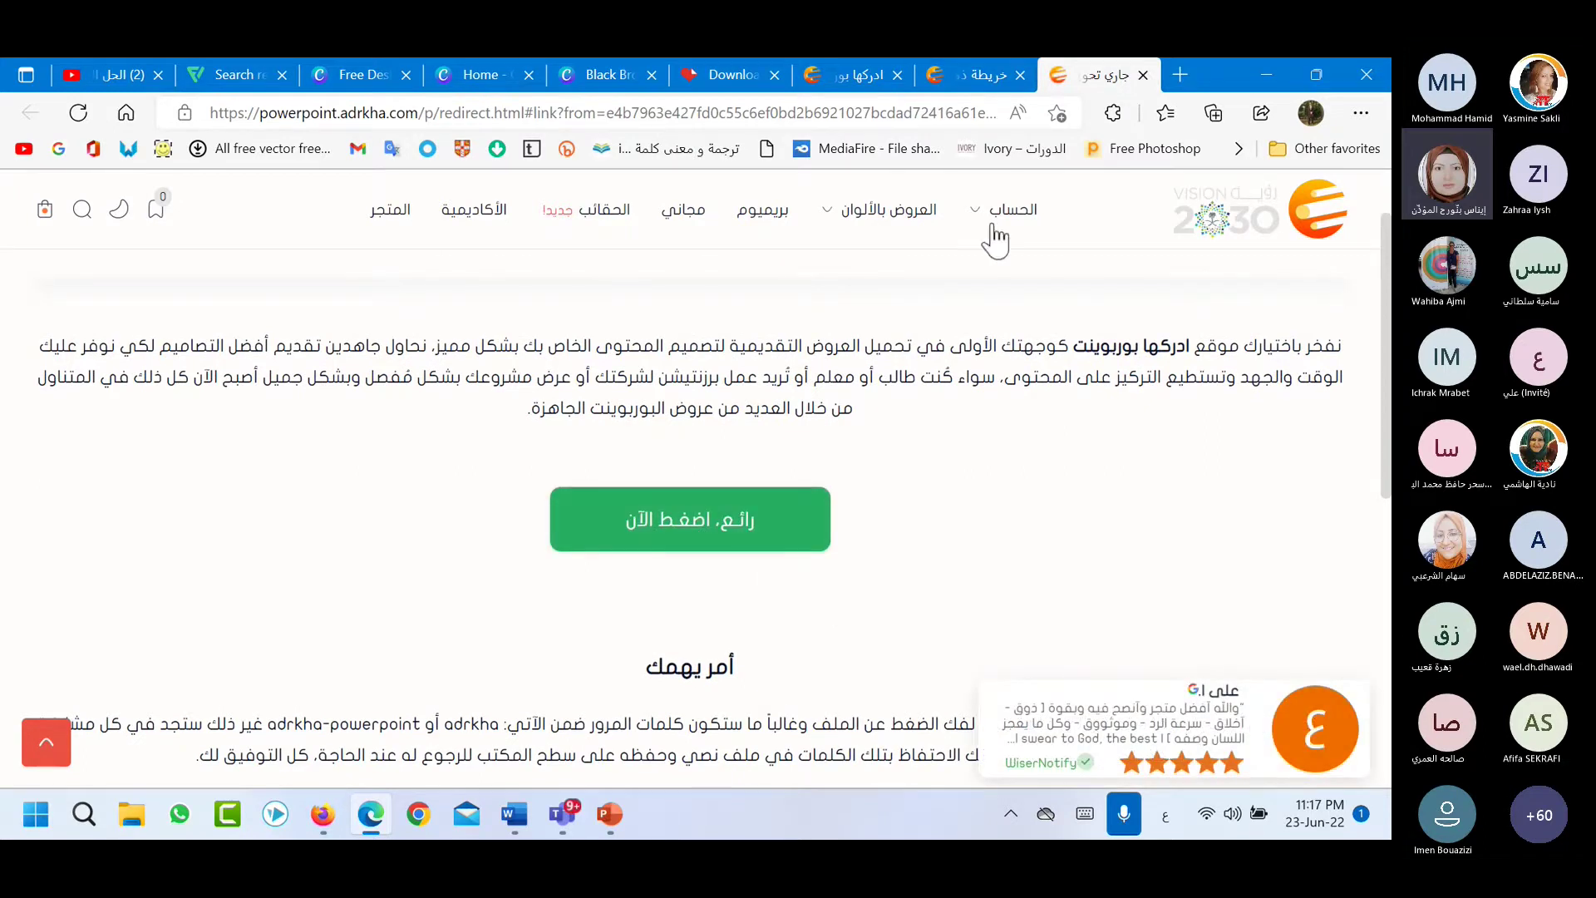
# Return to the mind map template page, open its تحميل سريع download page and close the earlier download page.
pyautogui.click(969, 75)
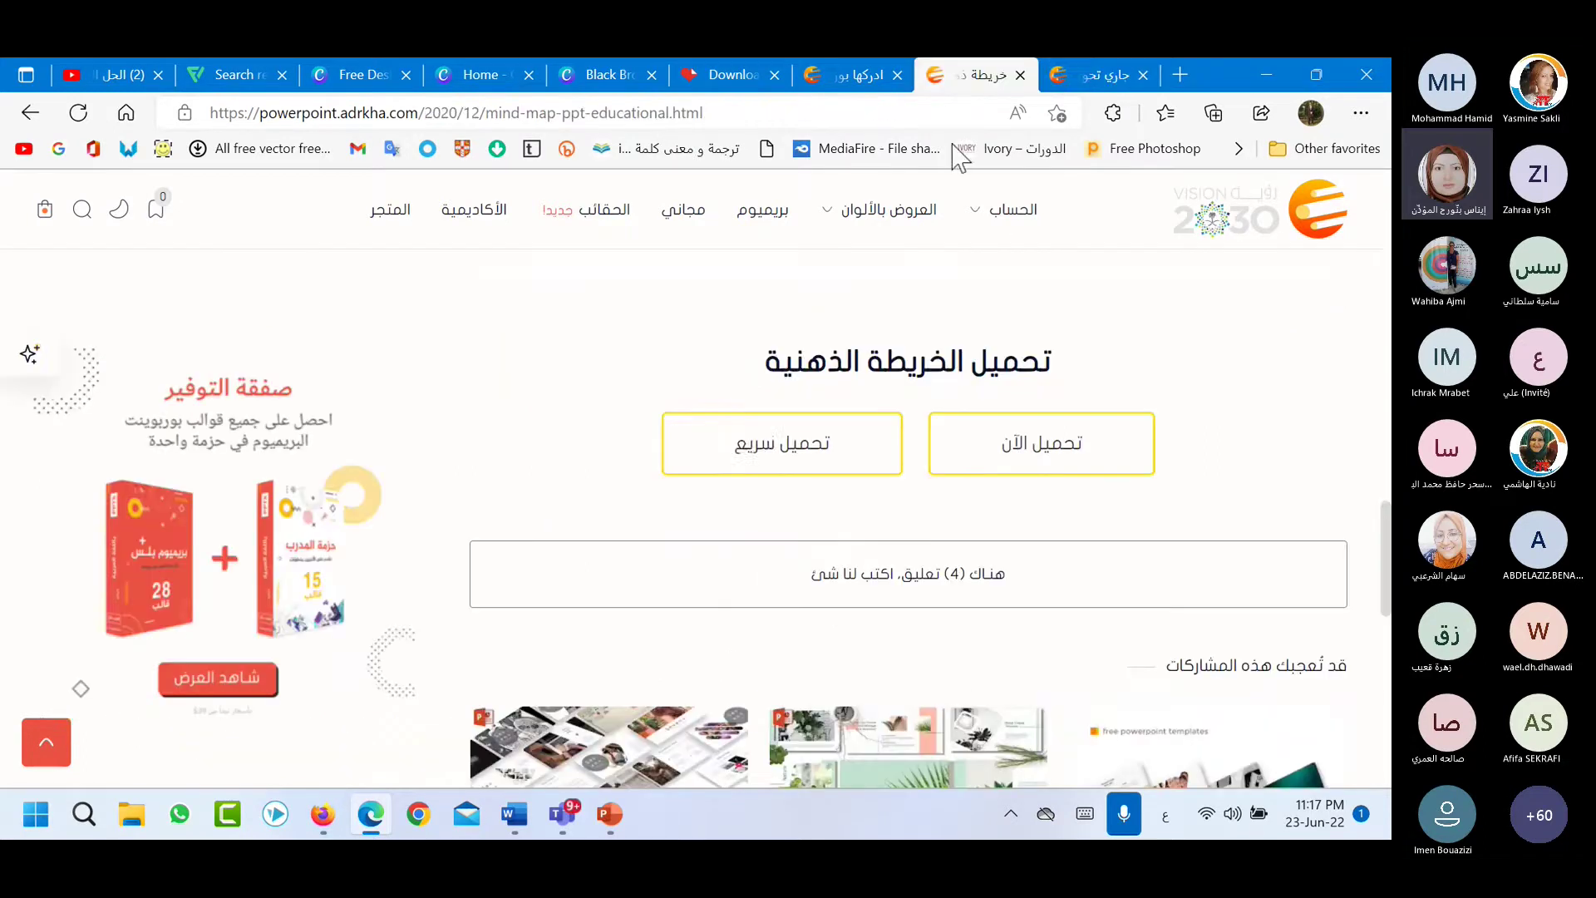
pyautogui.click(751, 478)
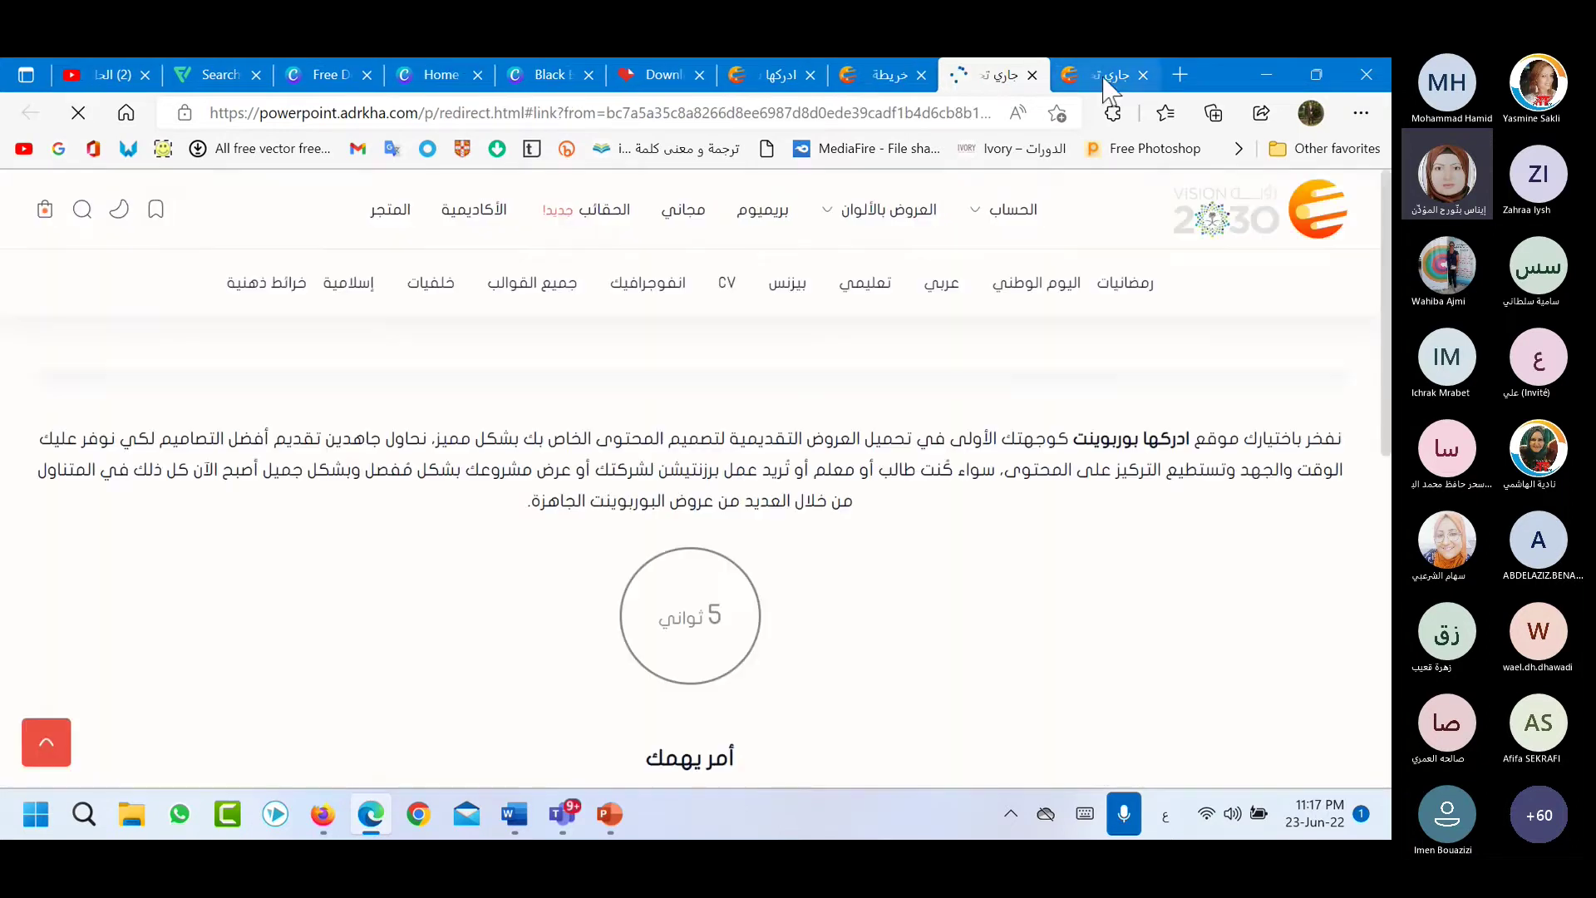
pyautogui.middleClick(1106, 83)
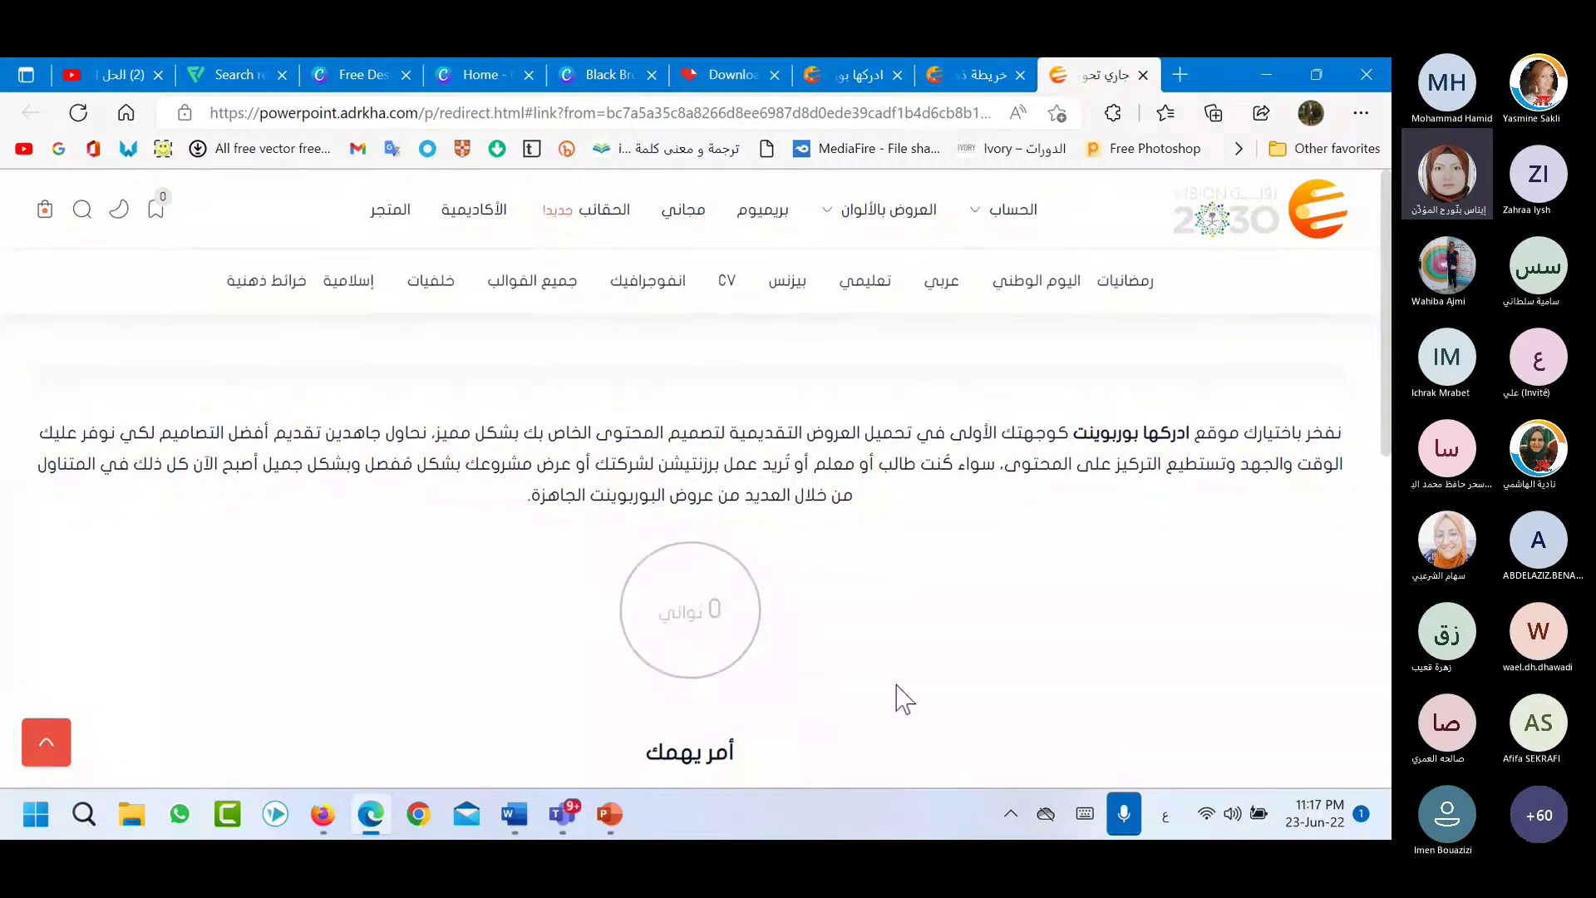
# Examine the fast-download page, including the green download link and the note about passwords for extracting the files.
pyautogui.scroll(-2, 902, 698)
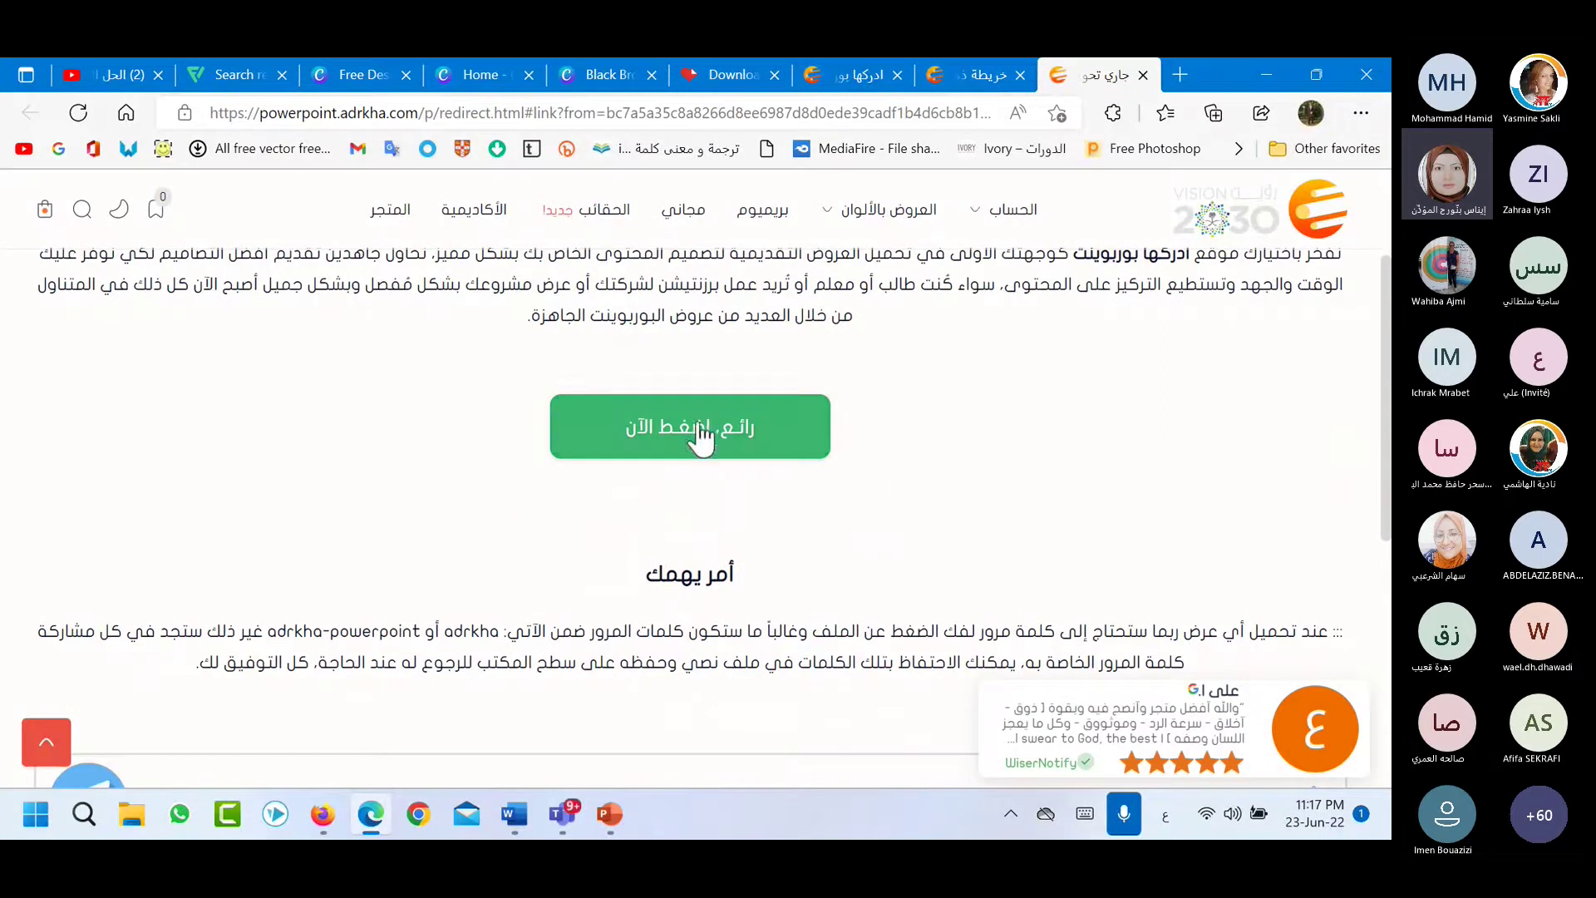
pyautogui.scroll(1, 786, 526)
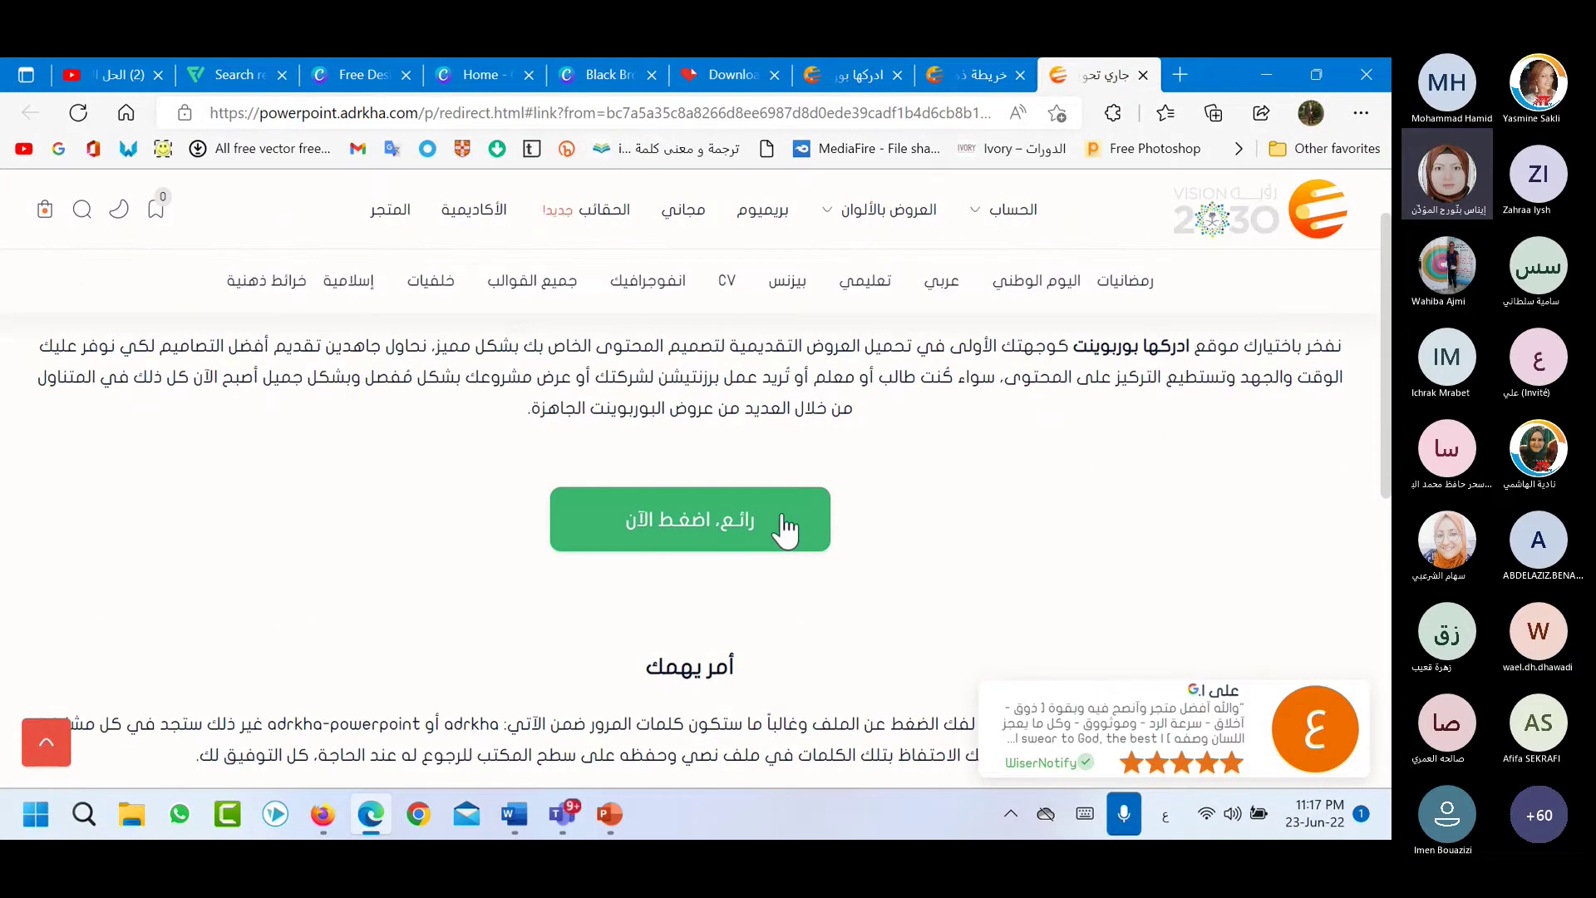
pyautogui.scroll(-4, 930, 542)
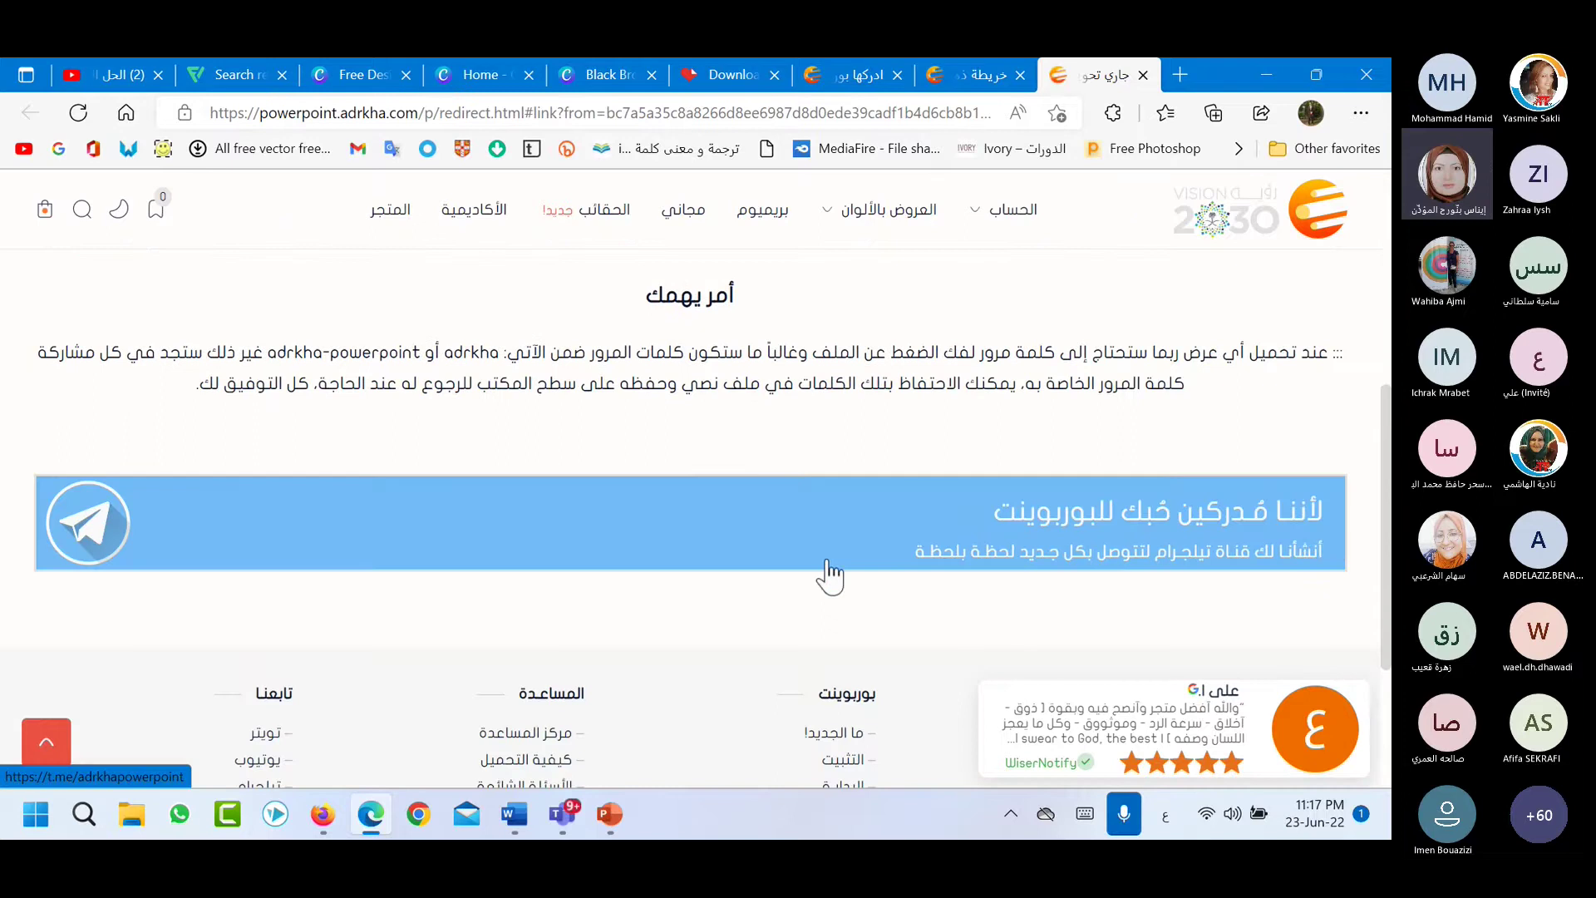
pyautogui.scroll(1, 742, 582)
pyautogui.scroll(1, 743, 582)
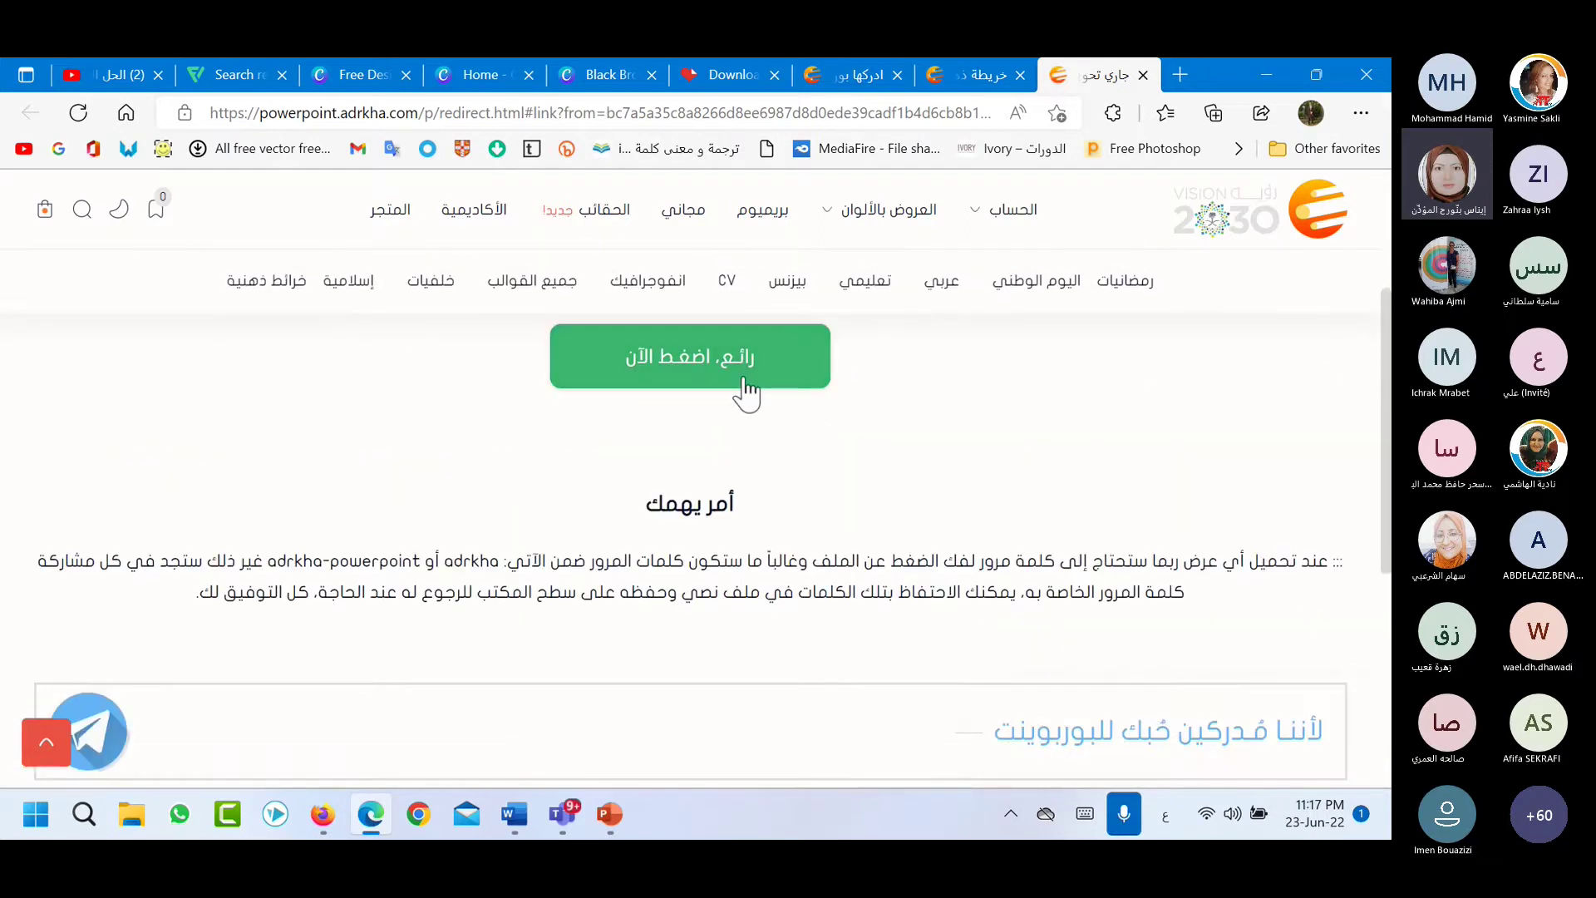
pyautogui.scroll(1, 888, 542)
pyautogui.scroll(1, 888, 542)
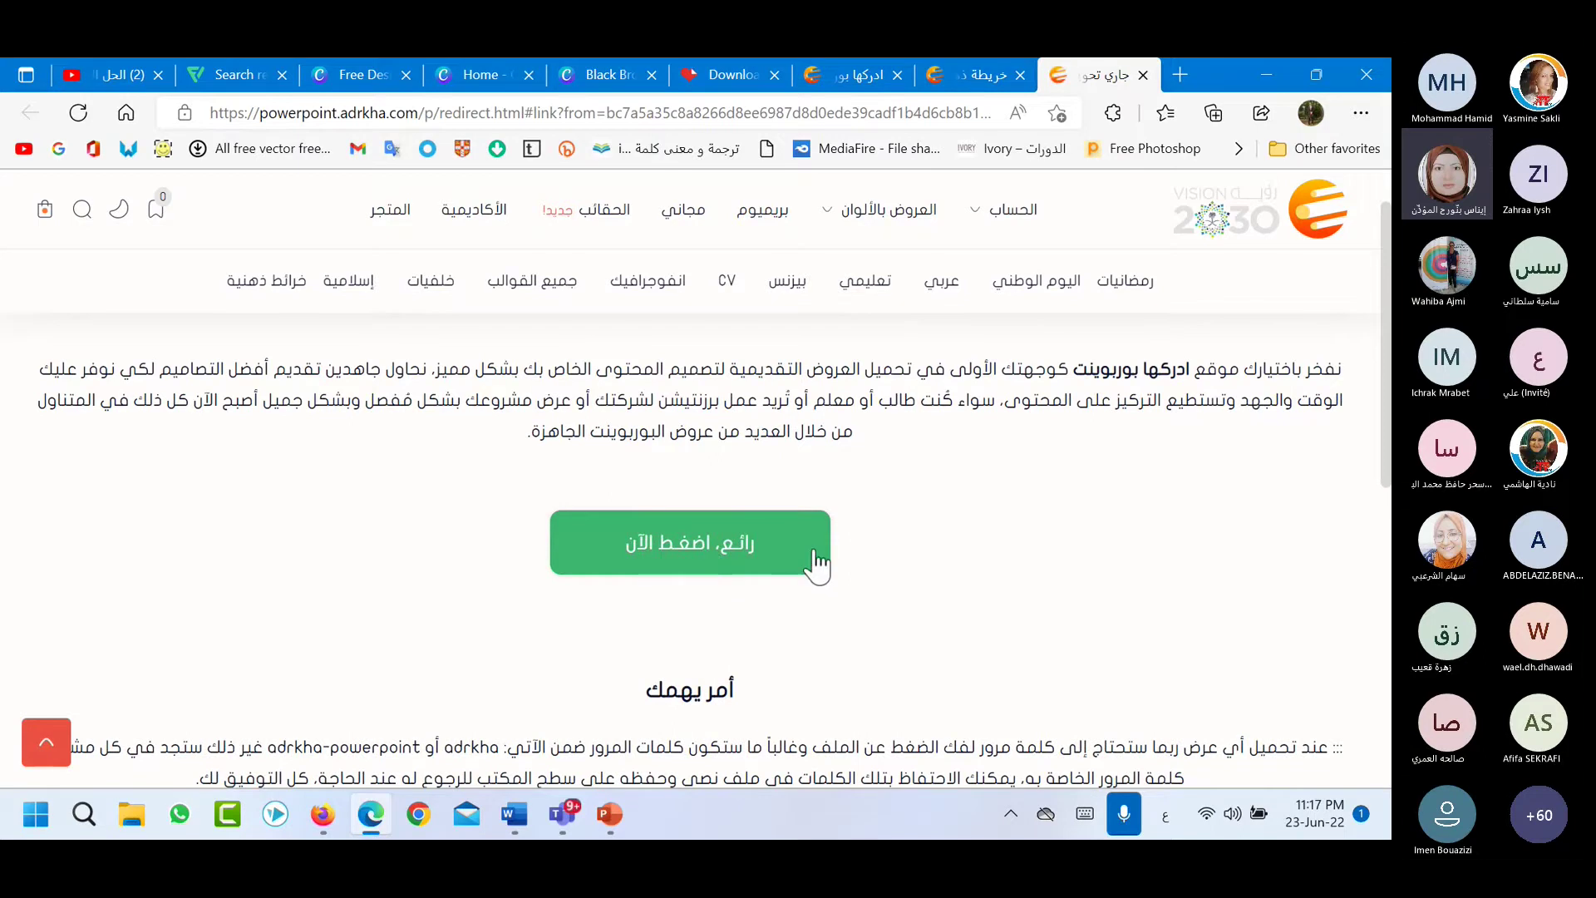
pyautogui.scroll(1, 956, 515)
pyautogui.scroll(-3, 754, 653)
pyautogui.scroll(3, 755, 652)
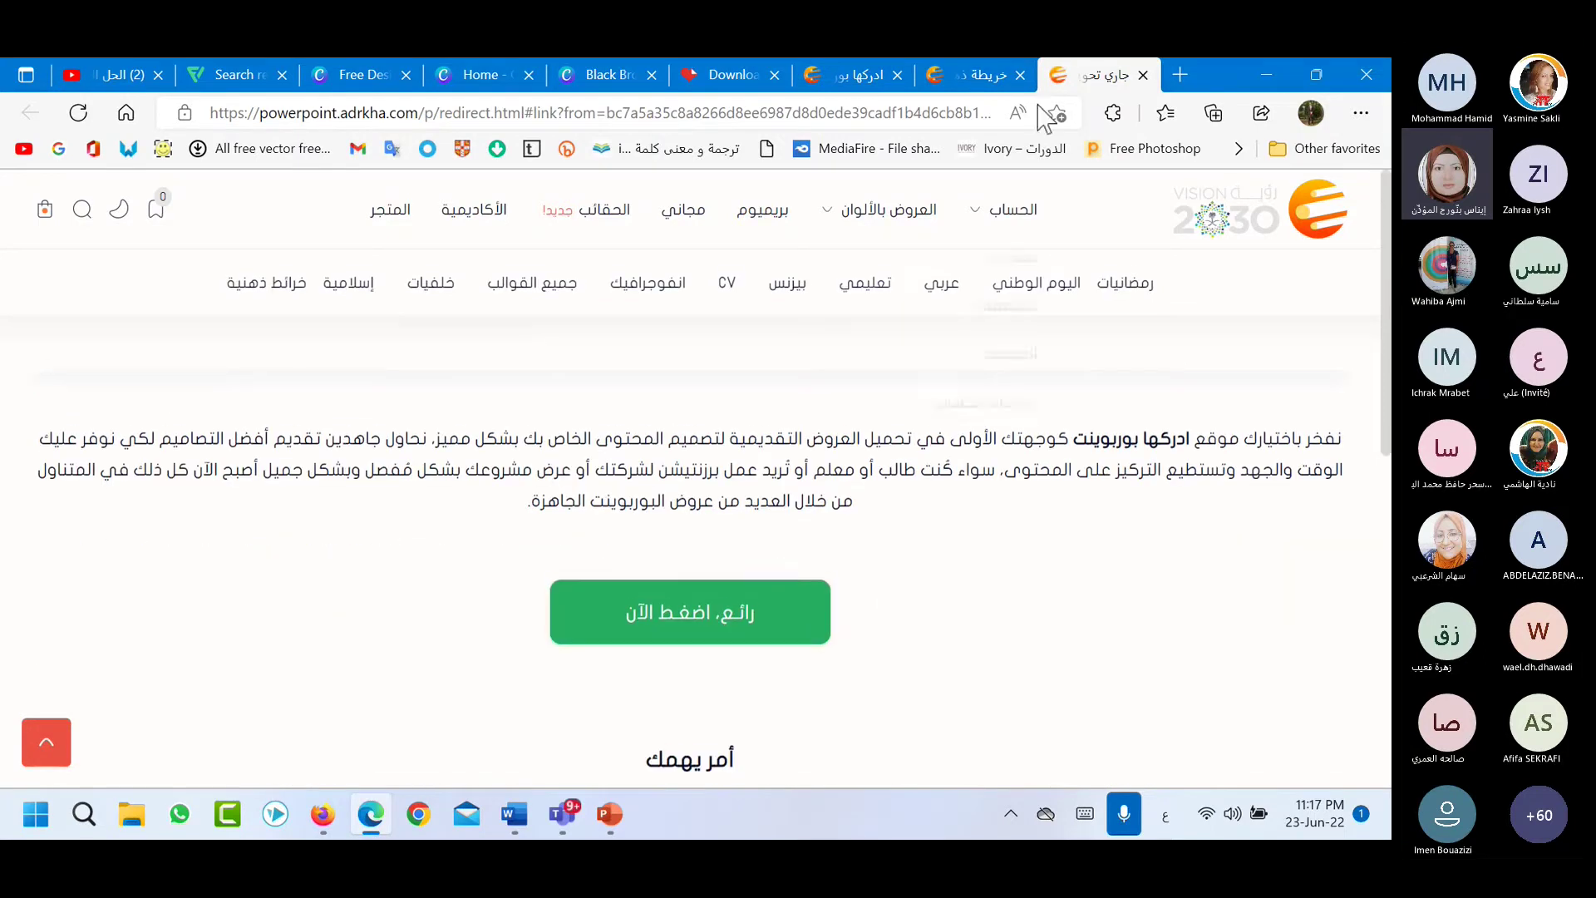
# Follow the download link and return to the mind map template page to review its title, preview and features.
pyautogui.click(722, 625)
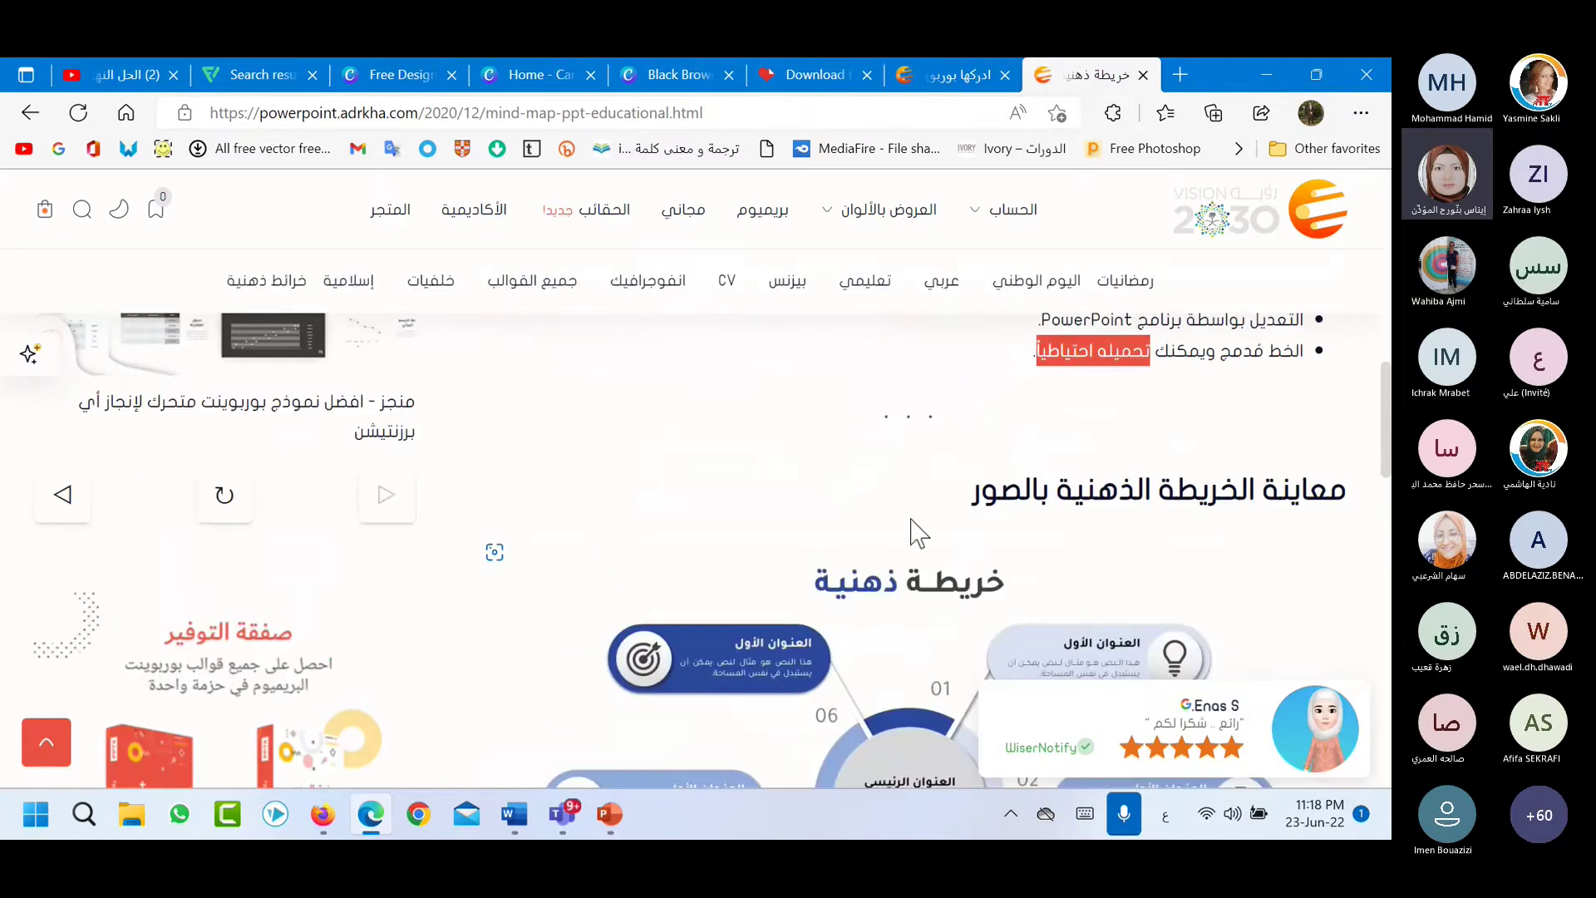
pyautogui.scroll(6, 803, 560)
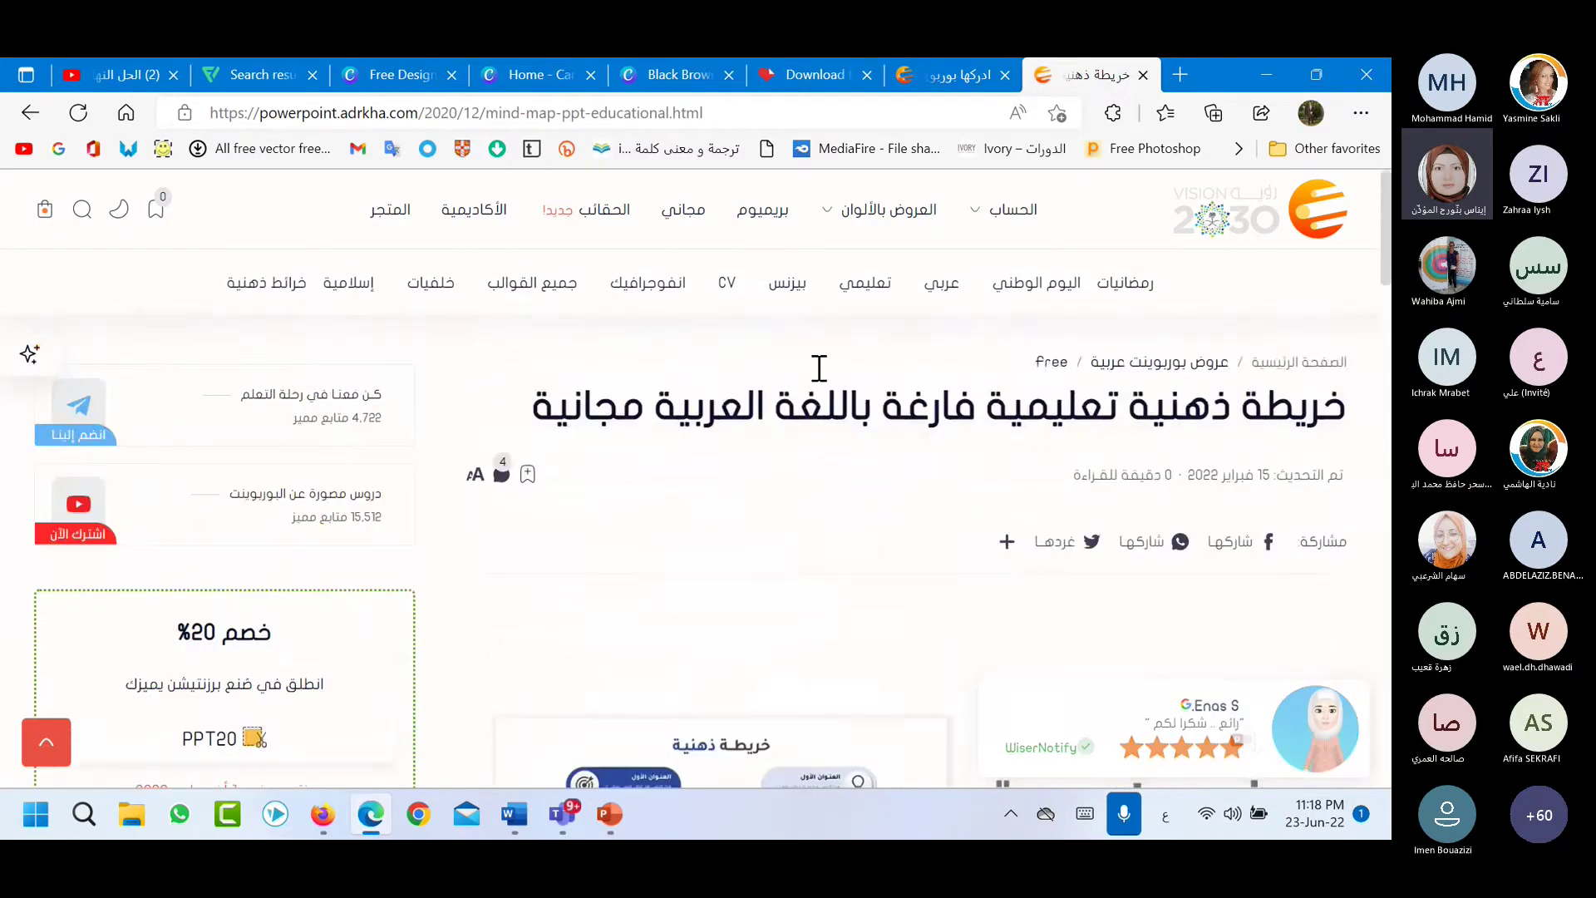
pyautogui.scroll(-3, 915, 607)
pyautogui.scroll(-4, 798, 609)
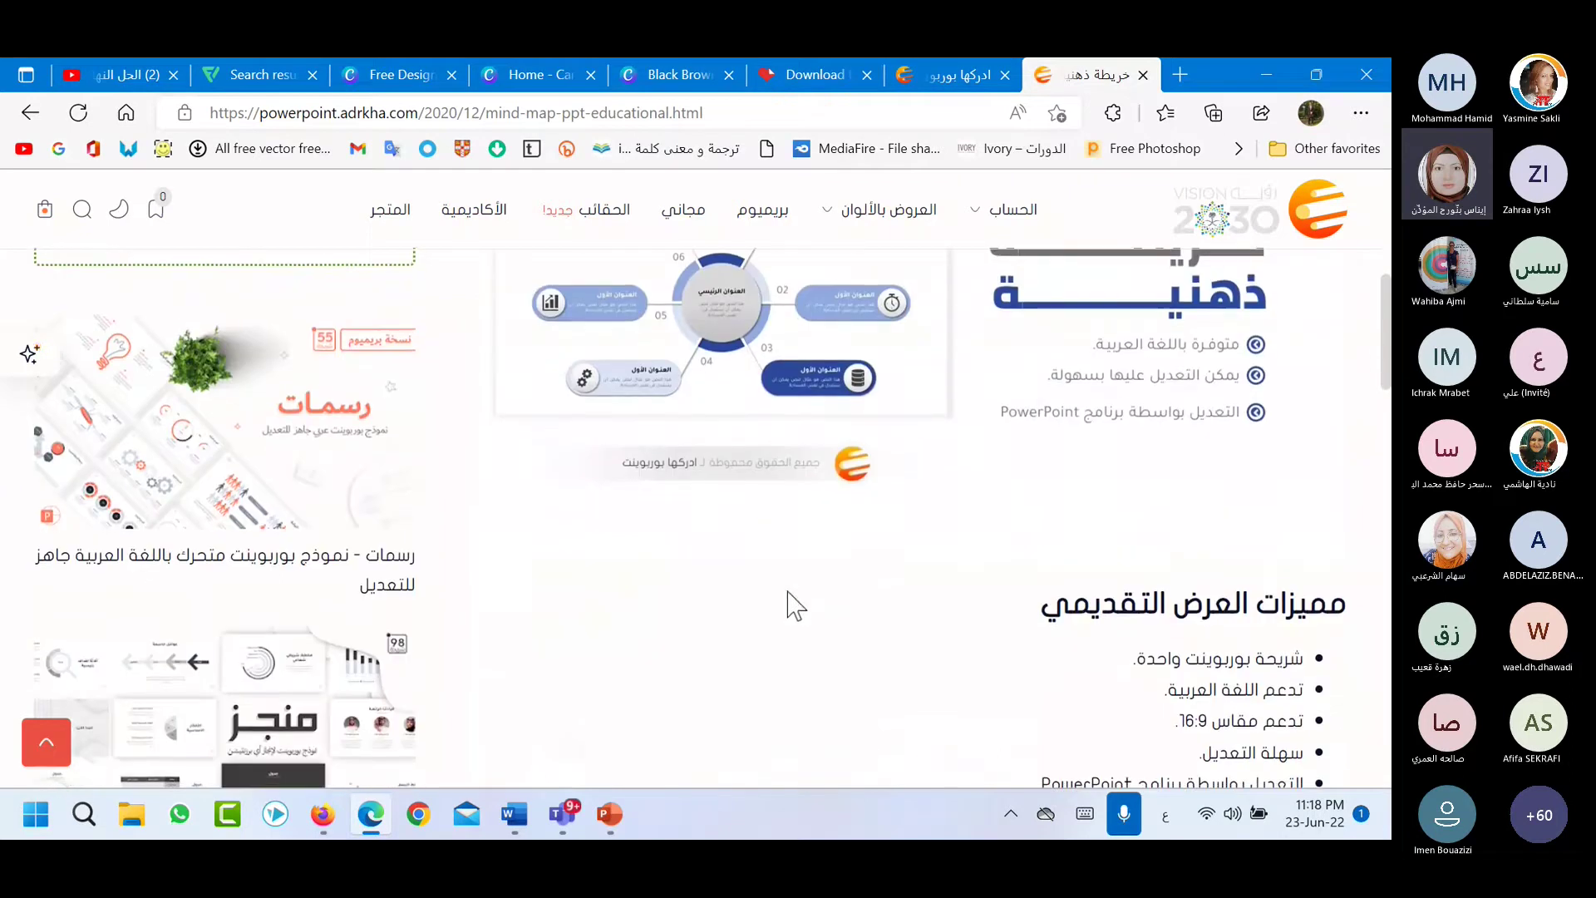
pyautogui.scroll(-1, 882, 592)
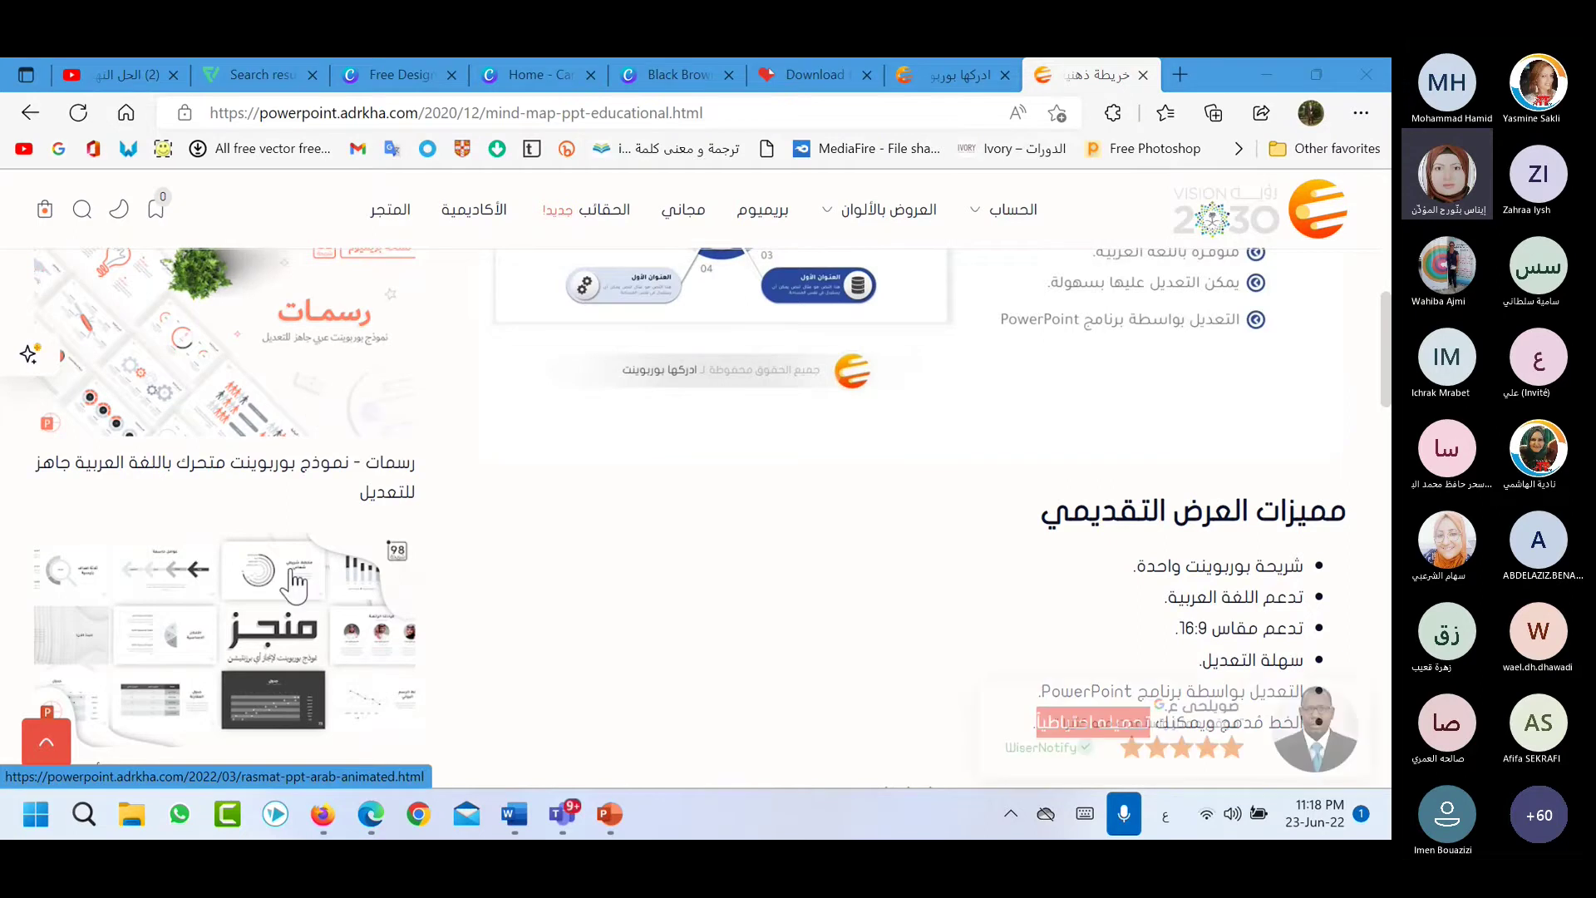
# Switch to File Explorer and open the extracted رمضانيات بوربوينت 3 folder in Pictures.
pyautogui.press('super+e')
pyautogui.click(78, 386)
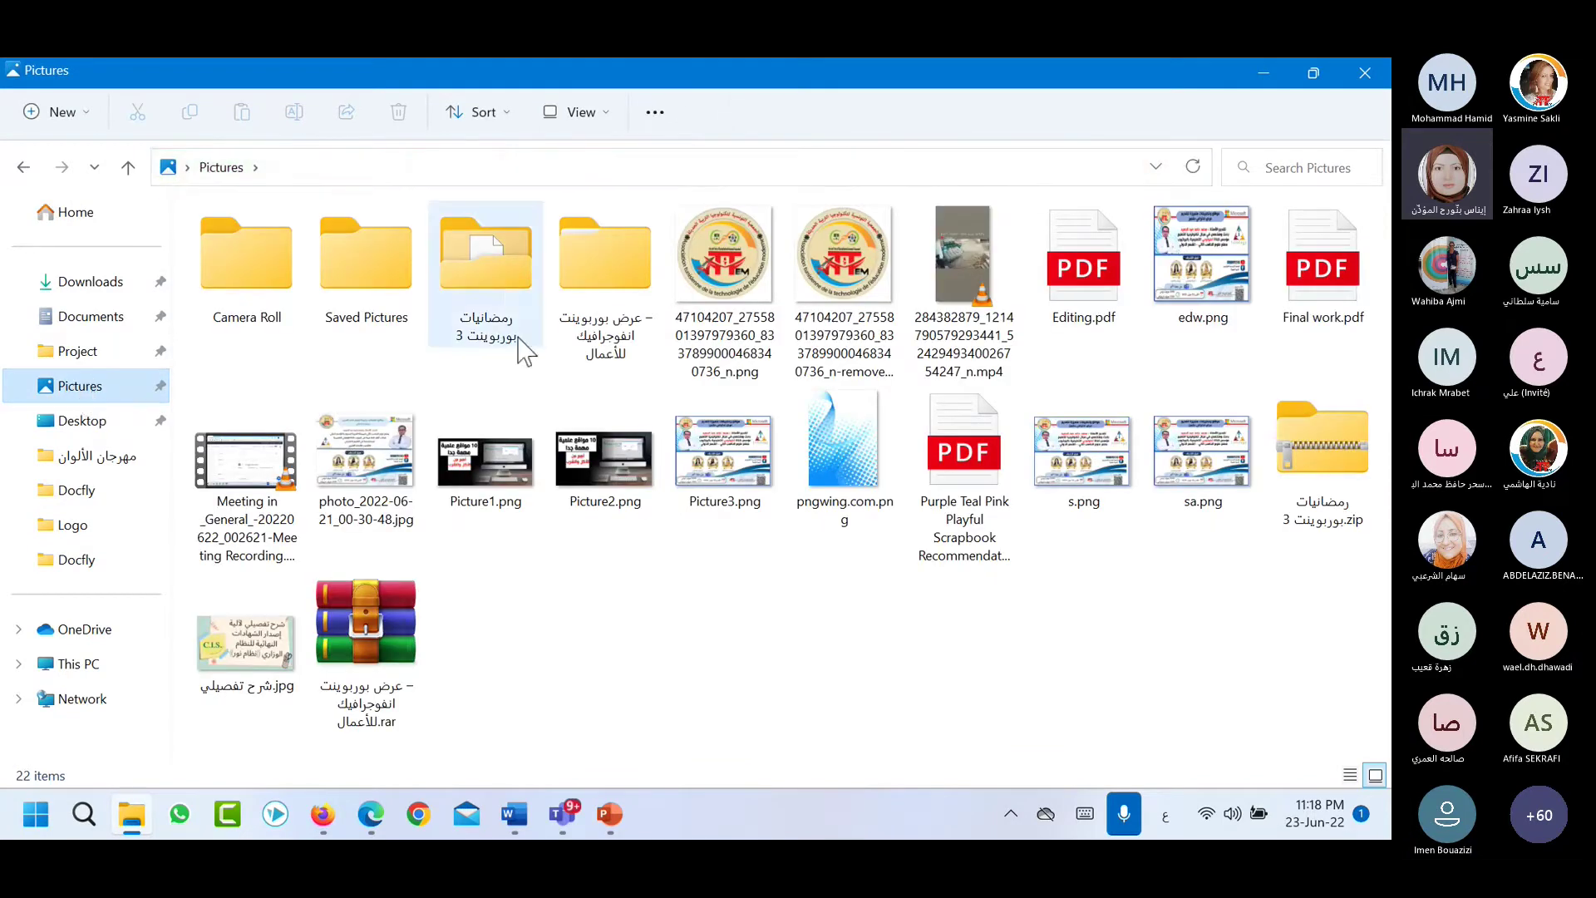
pyautogui.click(499, 249)
pyautogui.doubleClick(499, 249)
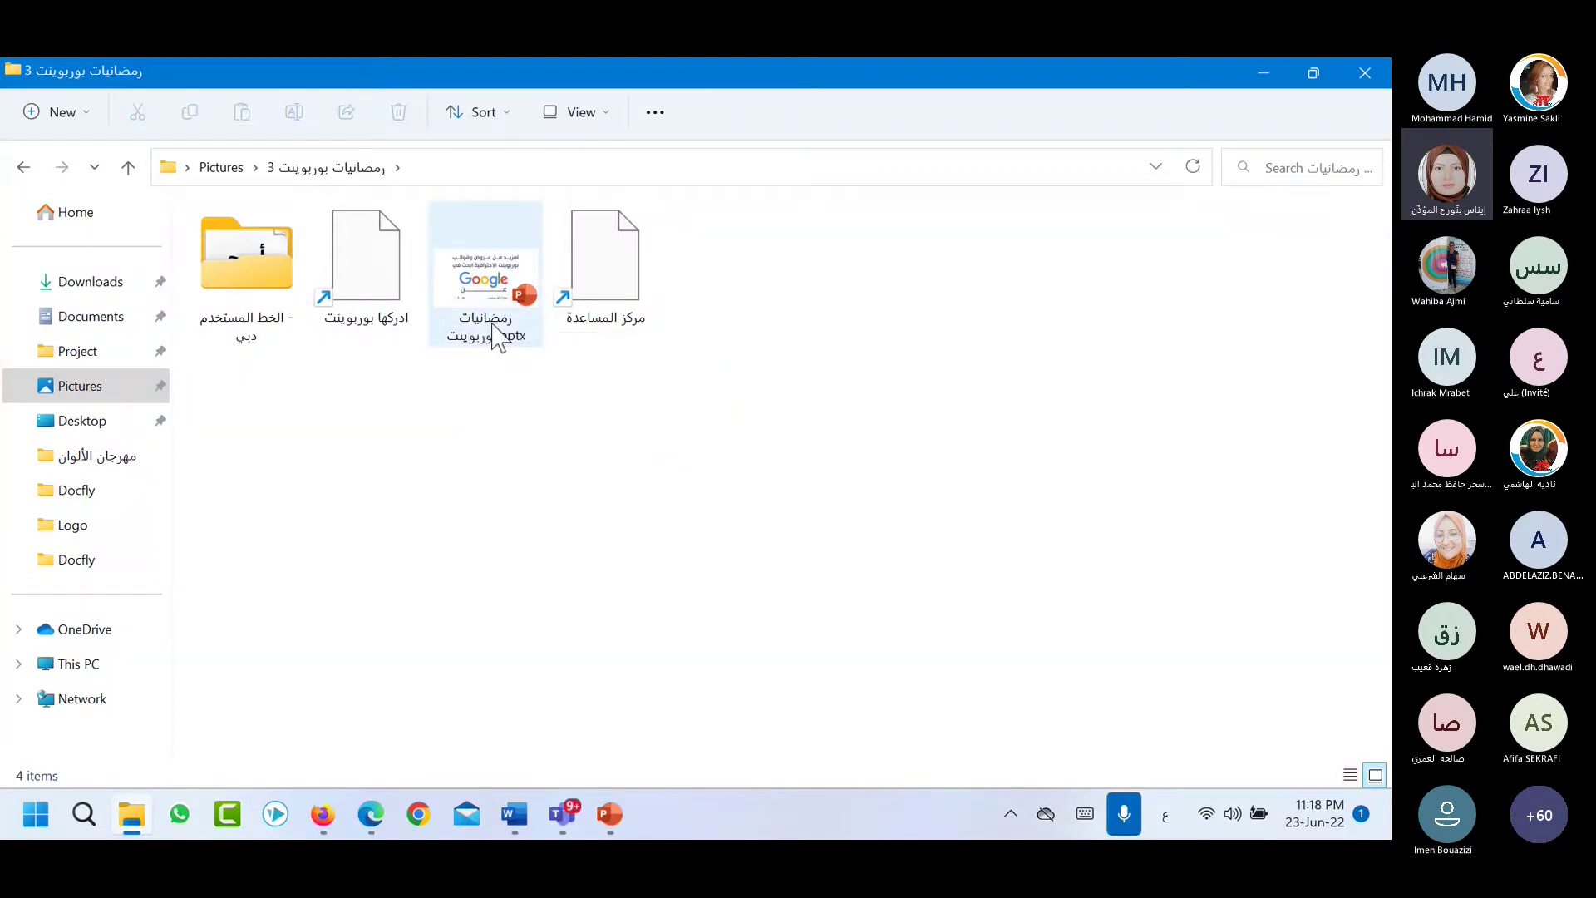
# Point out all the files in the extracted template folder, and the subfolder containing the Dubai font.
pyautogui.moveTo(769, 402); pyautogui.dragTo(238, 229)
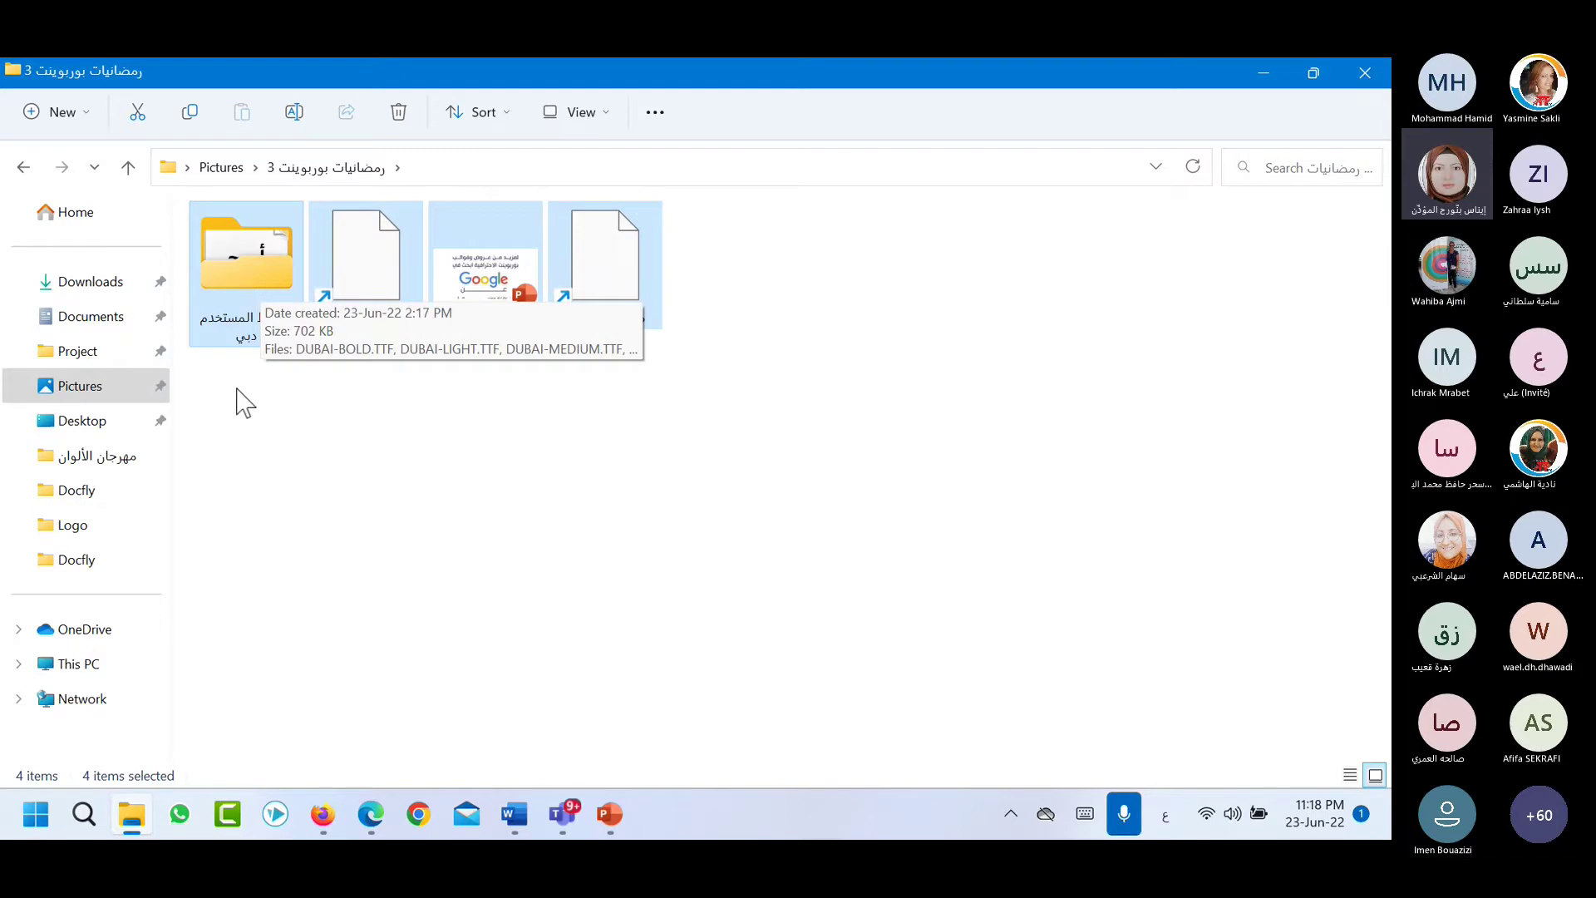
pyautogui.click(247, 455)
pyautogui.moveTo(270, 402); pyautogui.dragTo(229, 243)
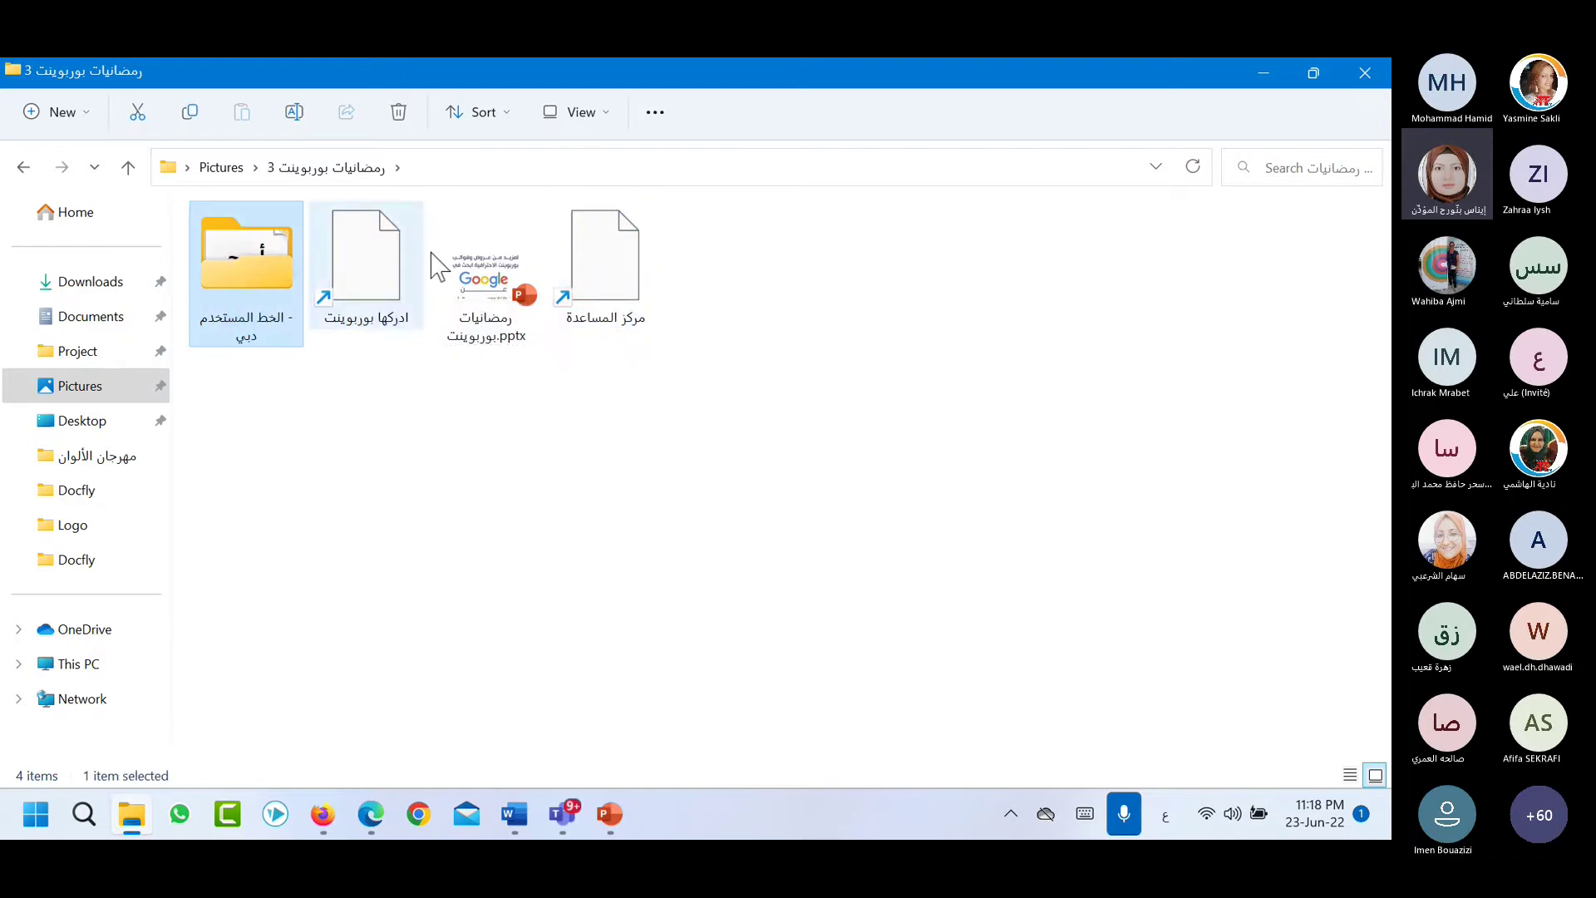
# Open رمضانيات بوربوينت.pptx from the extracted folder and bring its window to the front in PowerPoint.
pyautogui.click(473, 274)
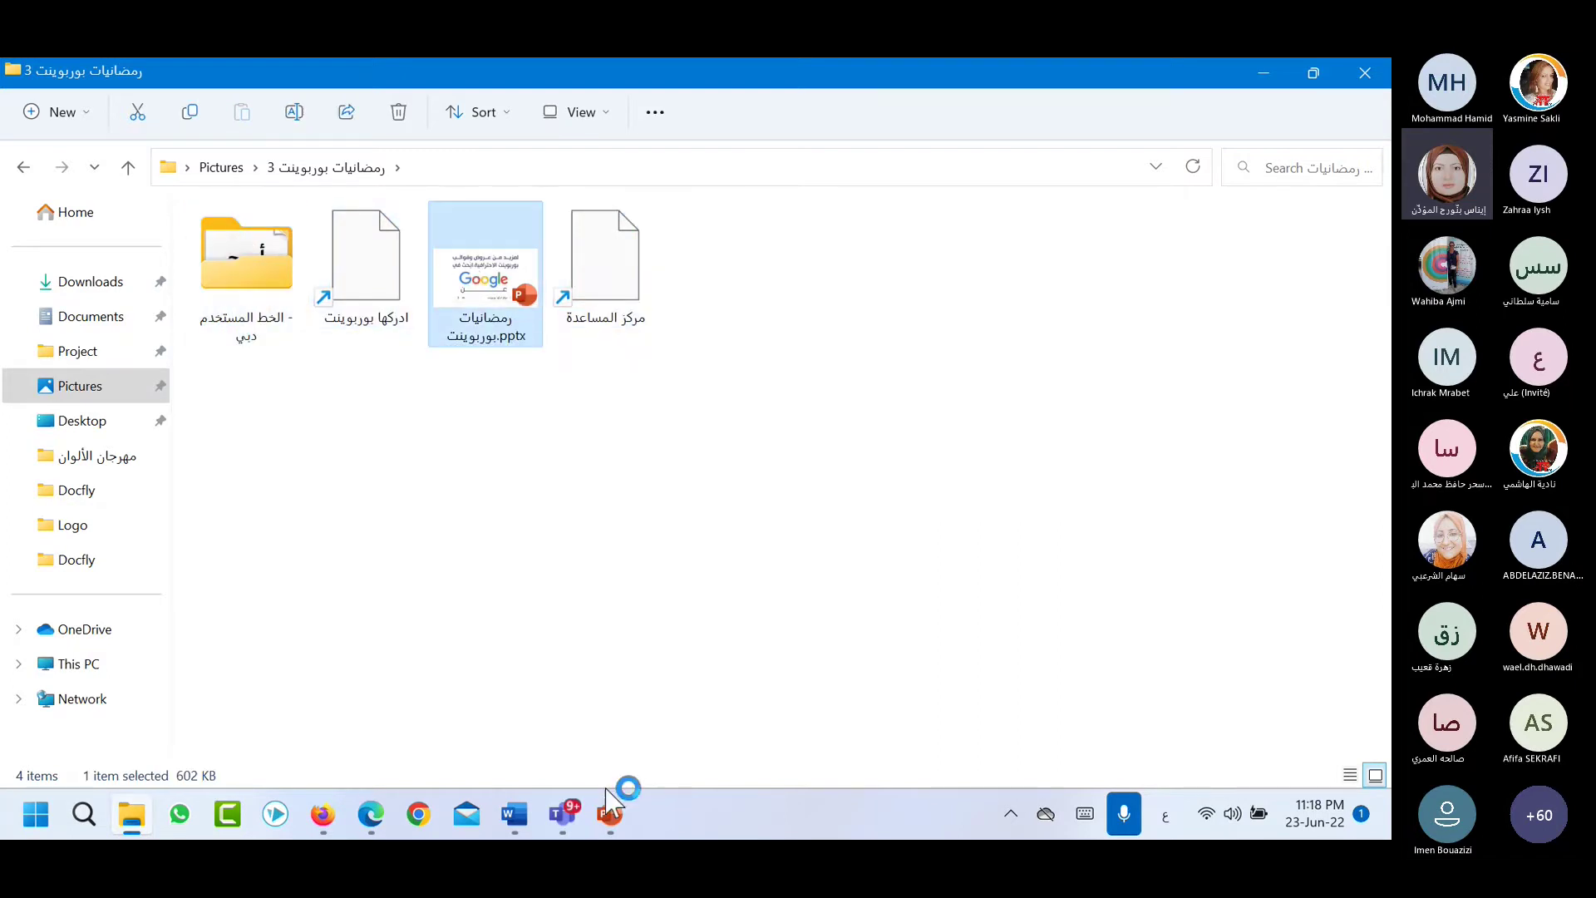
pyautogui.click(610, 815)
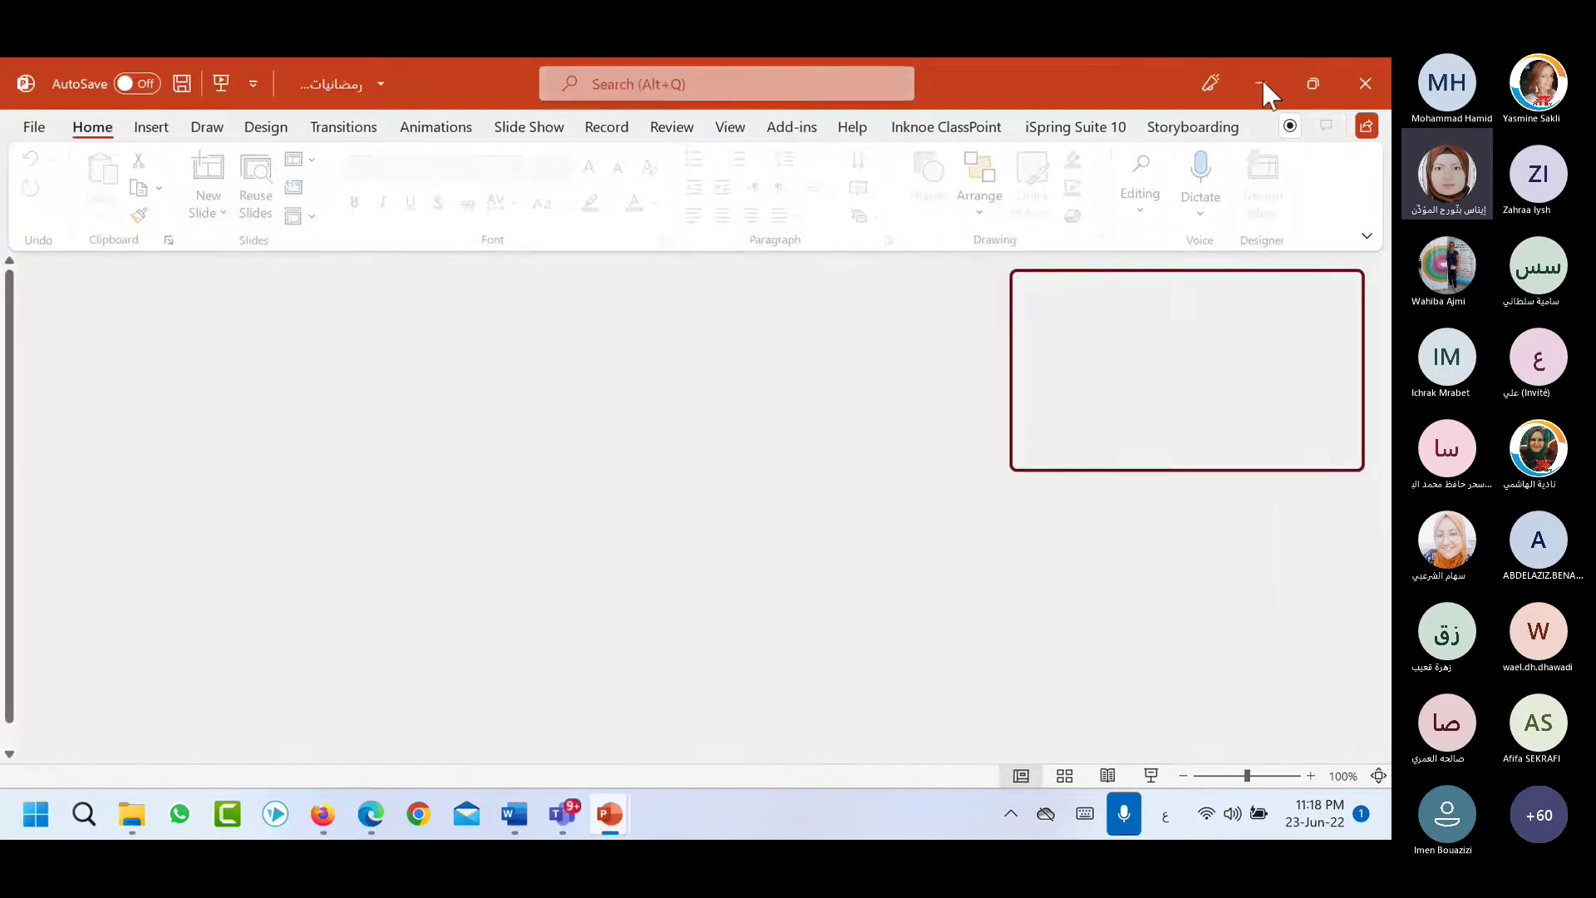
pyautogui.click(1262, 83)
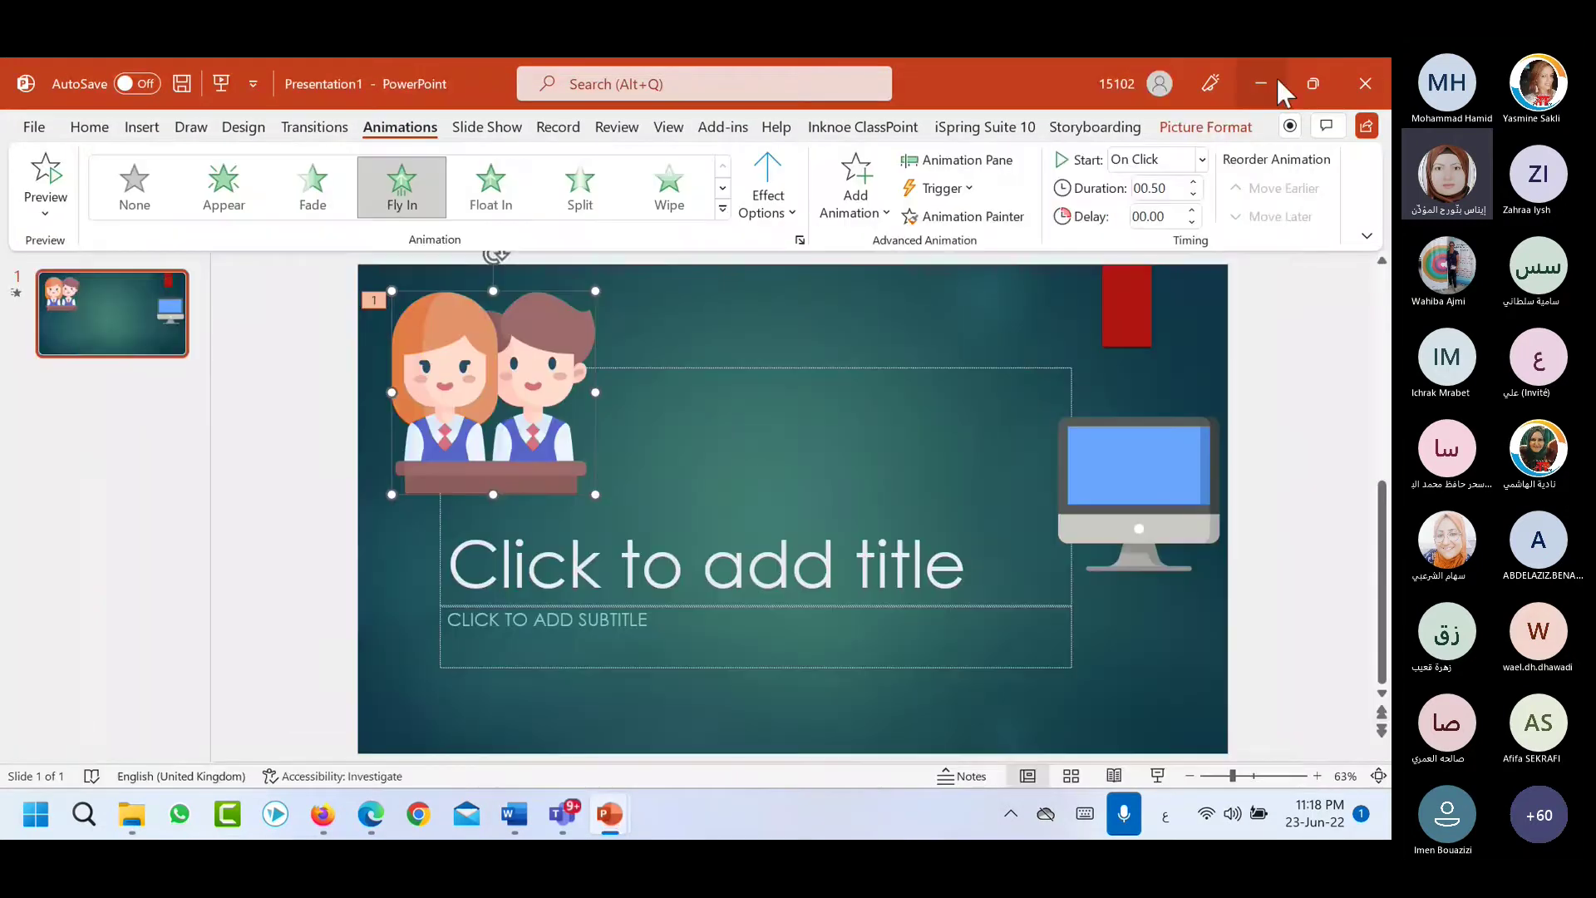
pyautogui.click(1269, 78)
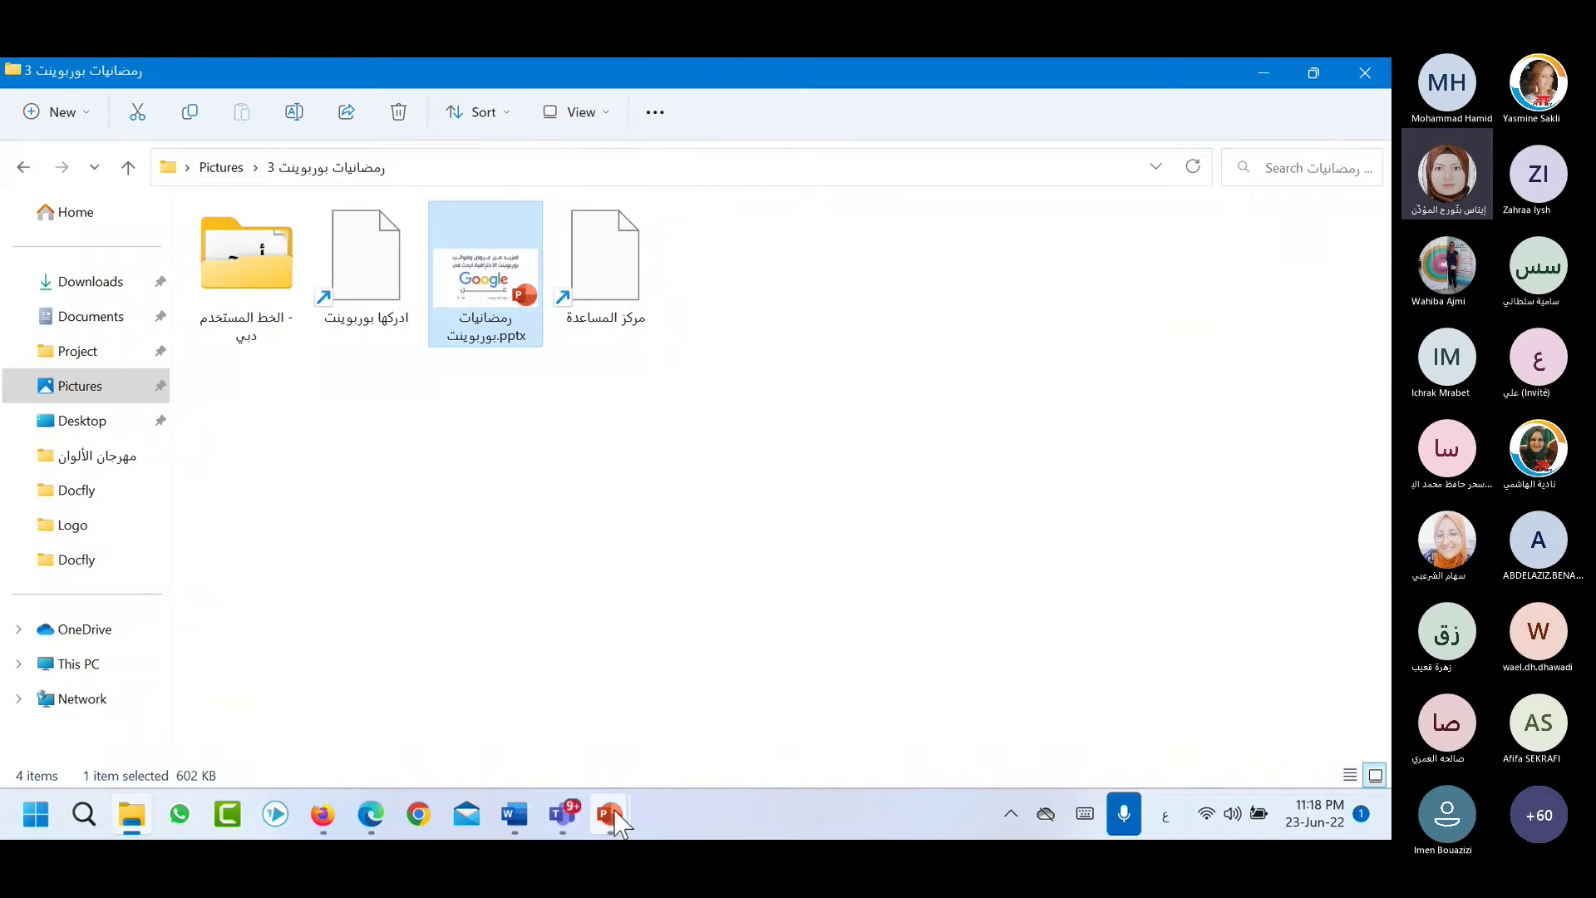
pyautogui.moveTo(613, 815)
pyautogui.click(859, 688)
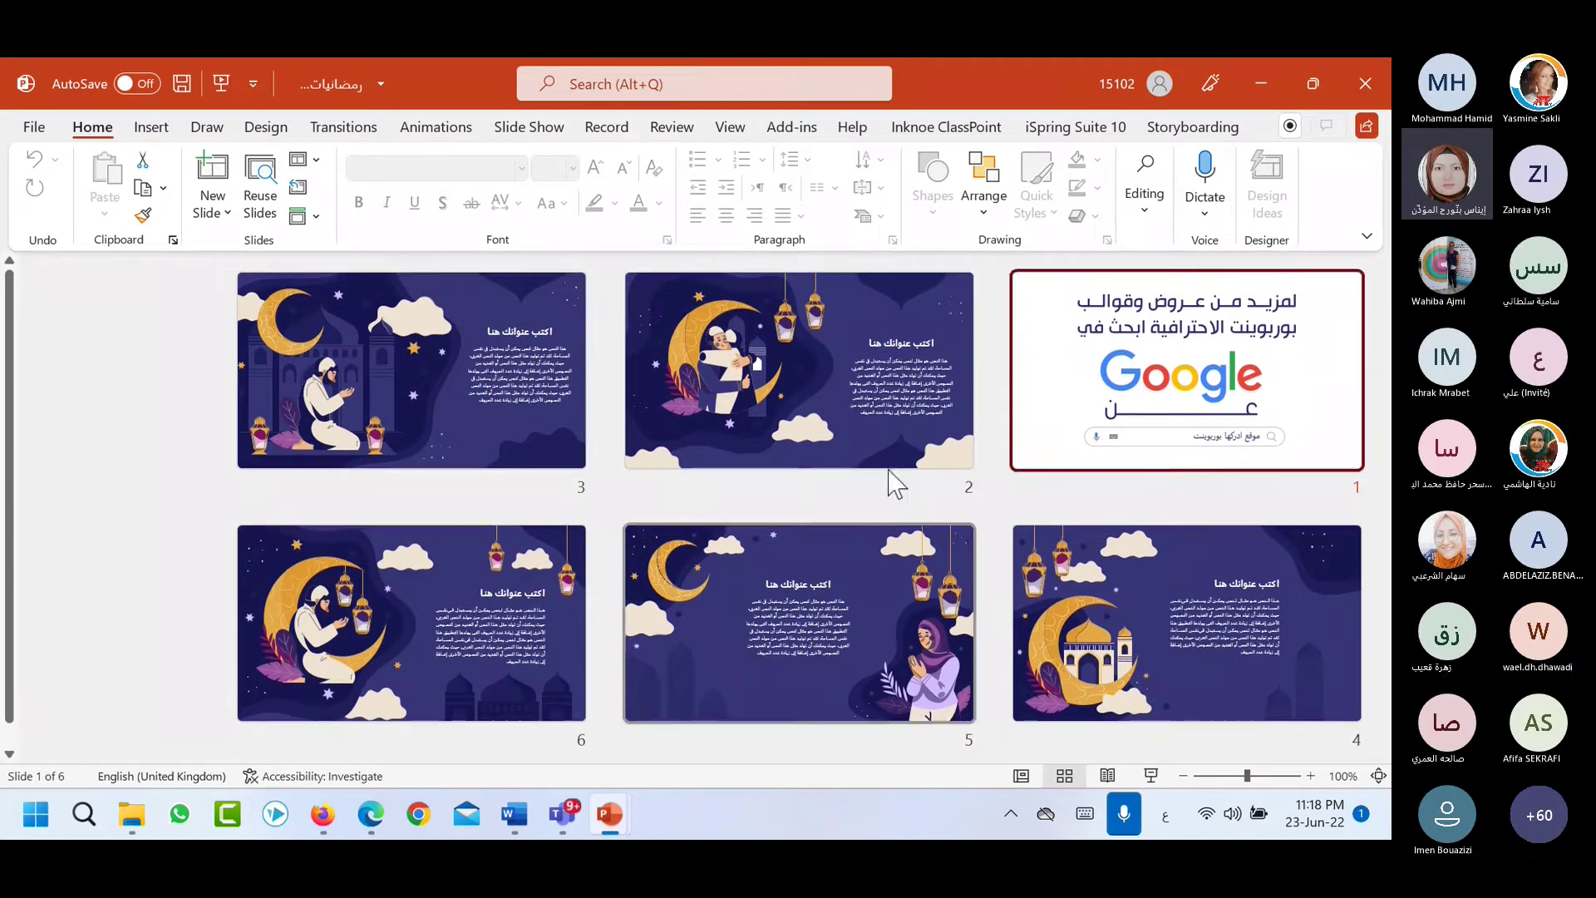
# Open slide 2 for editing and select its crescent illustration and the gold star to show they are separate objects.
pyautogui.doubleClick(899, 378)
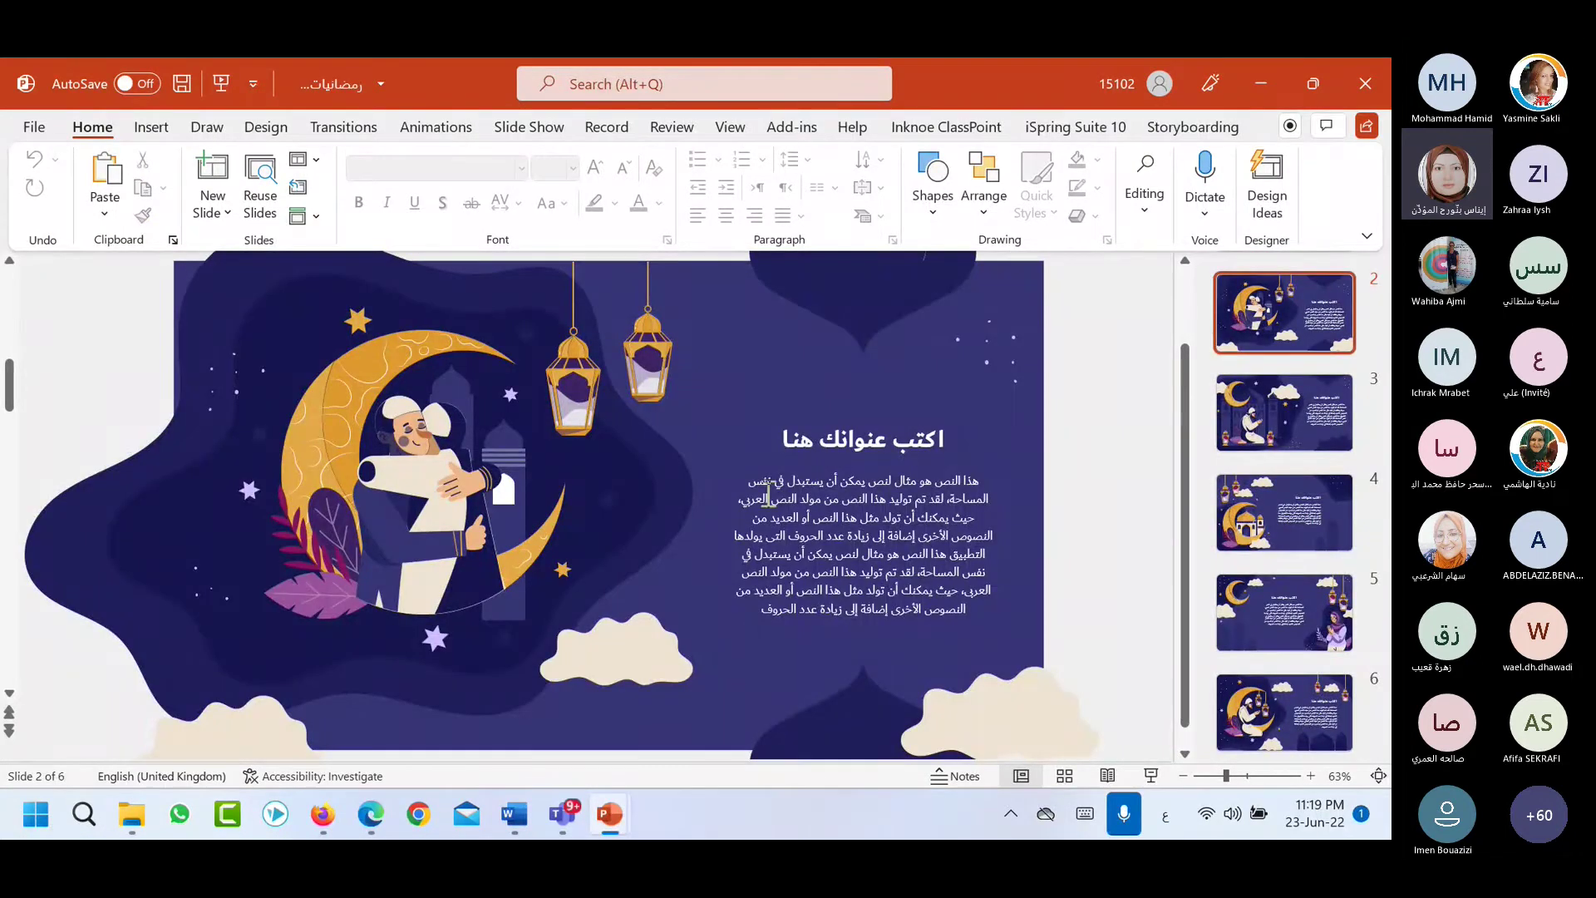
pyautogui.click(634, 386)
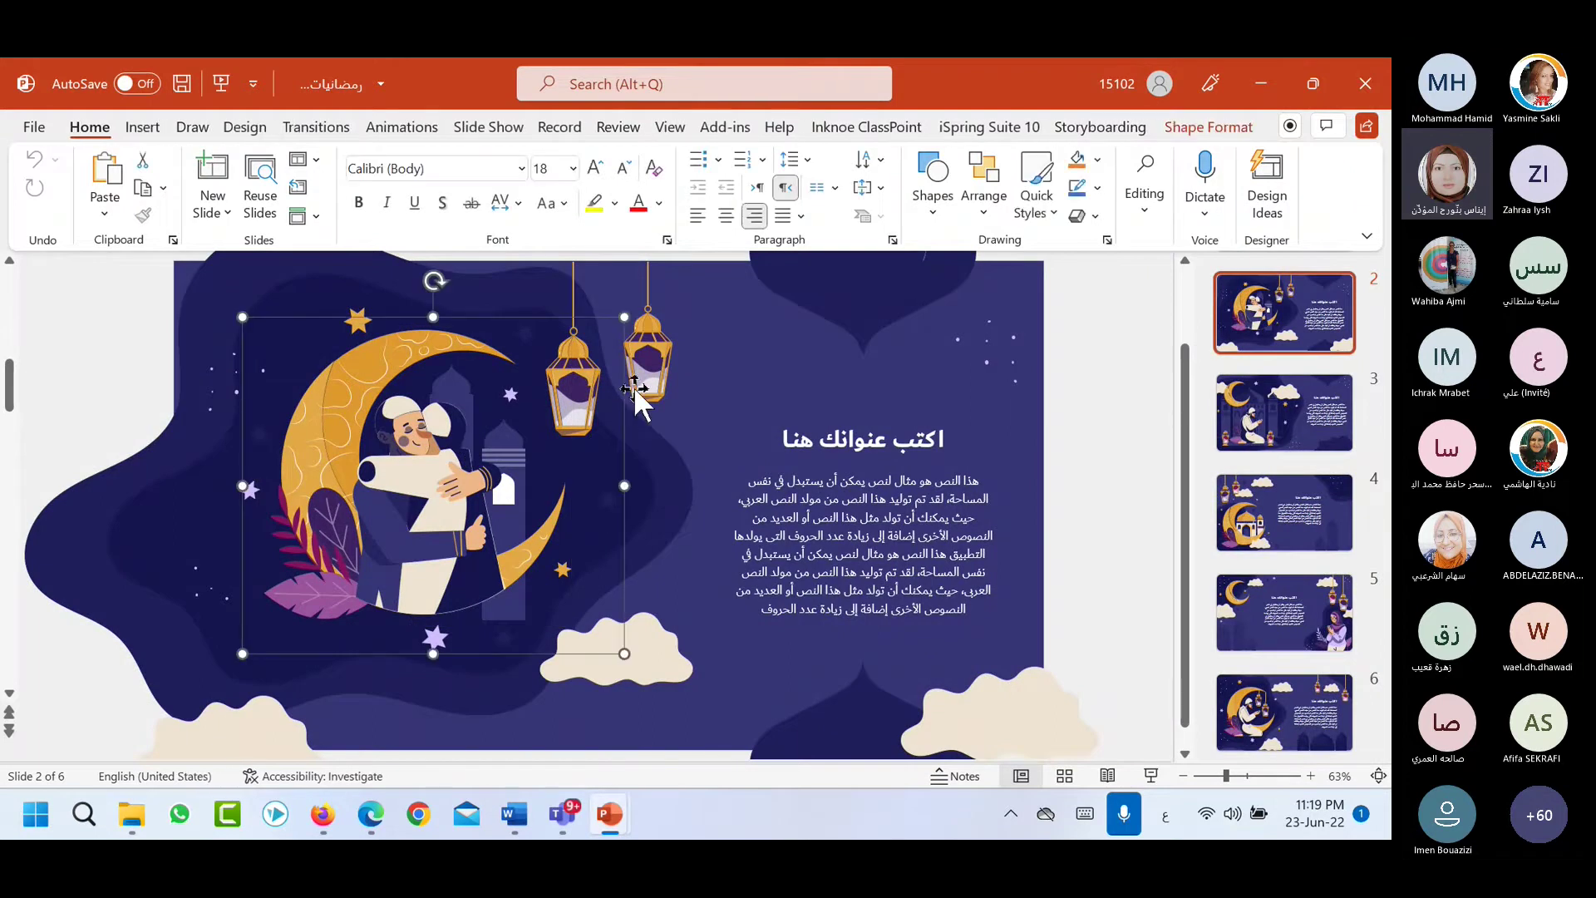
pyautogui.click(267, 464)
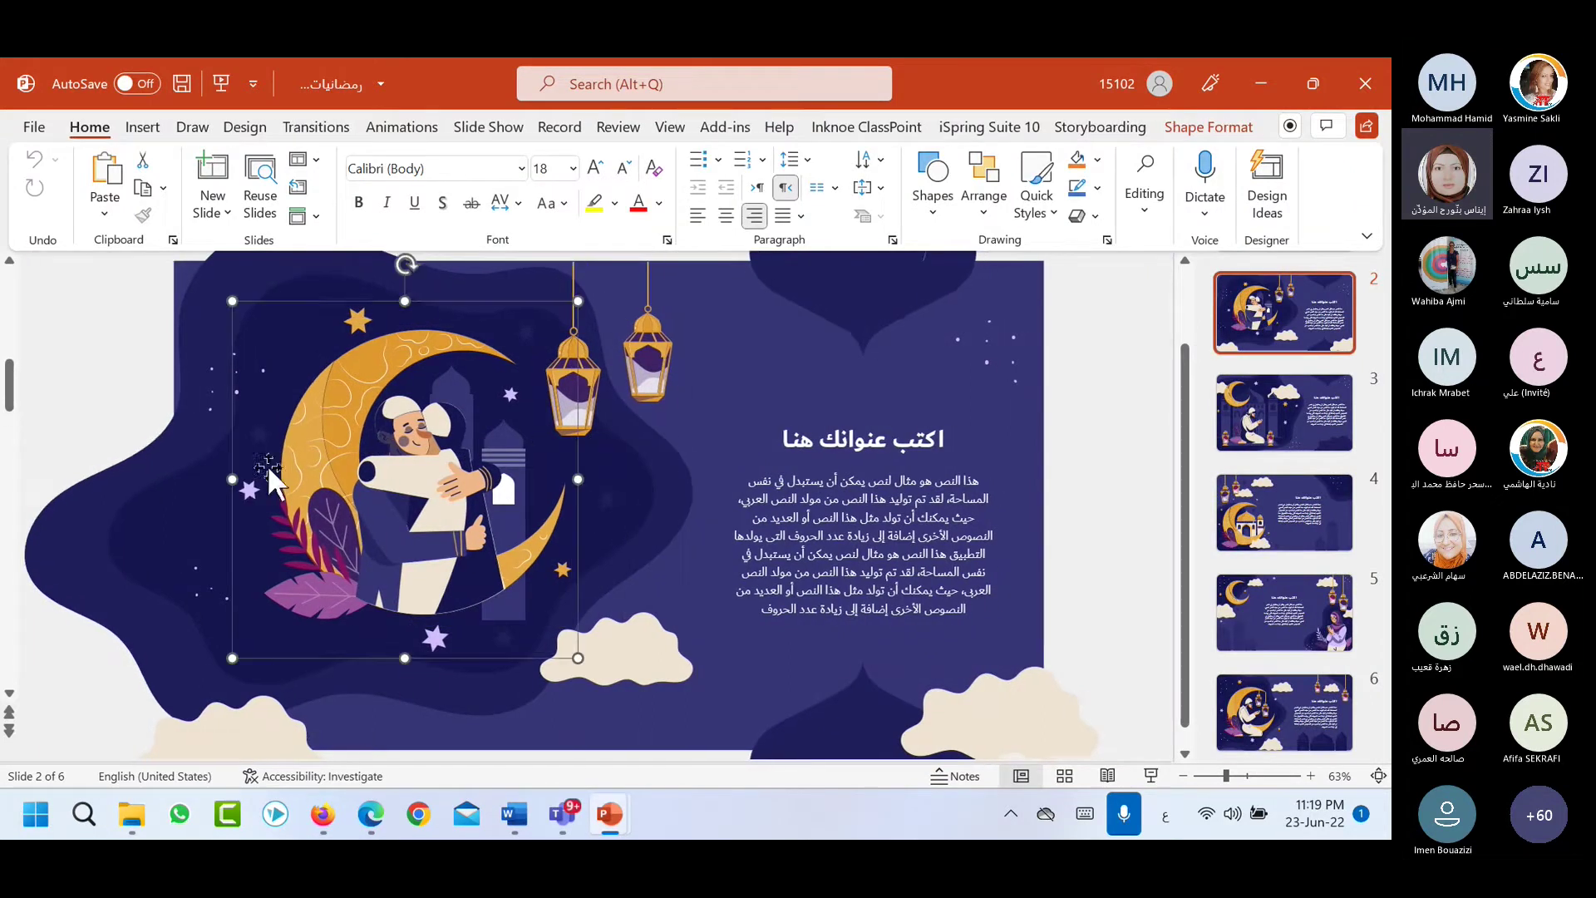
pyautogui.click(357, 319)
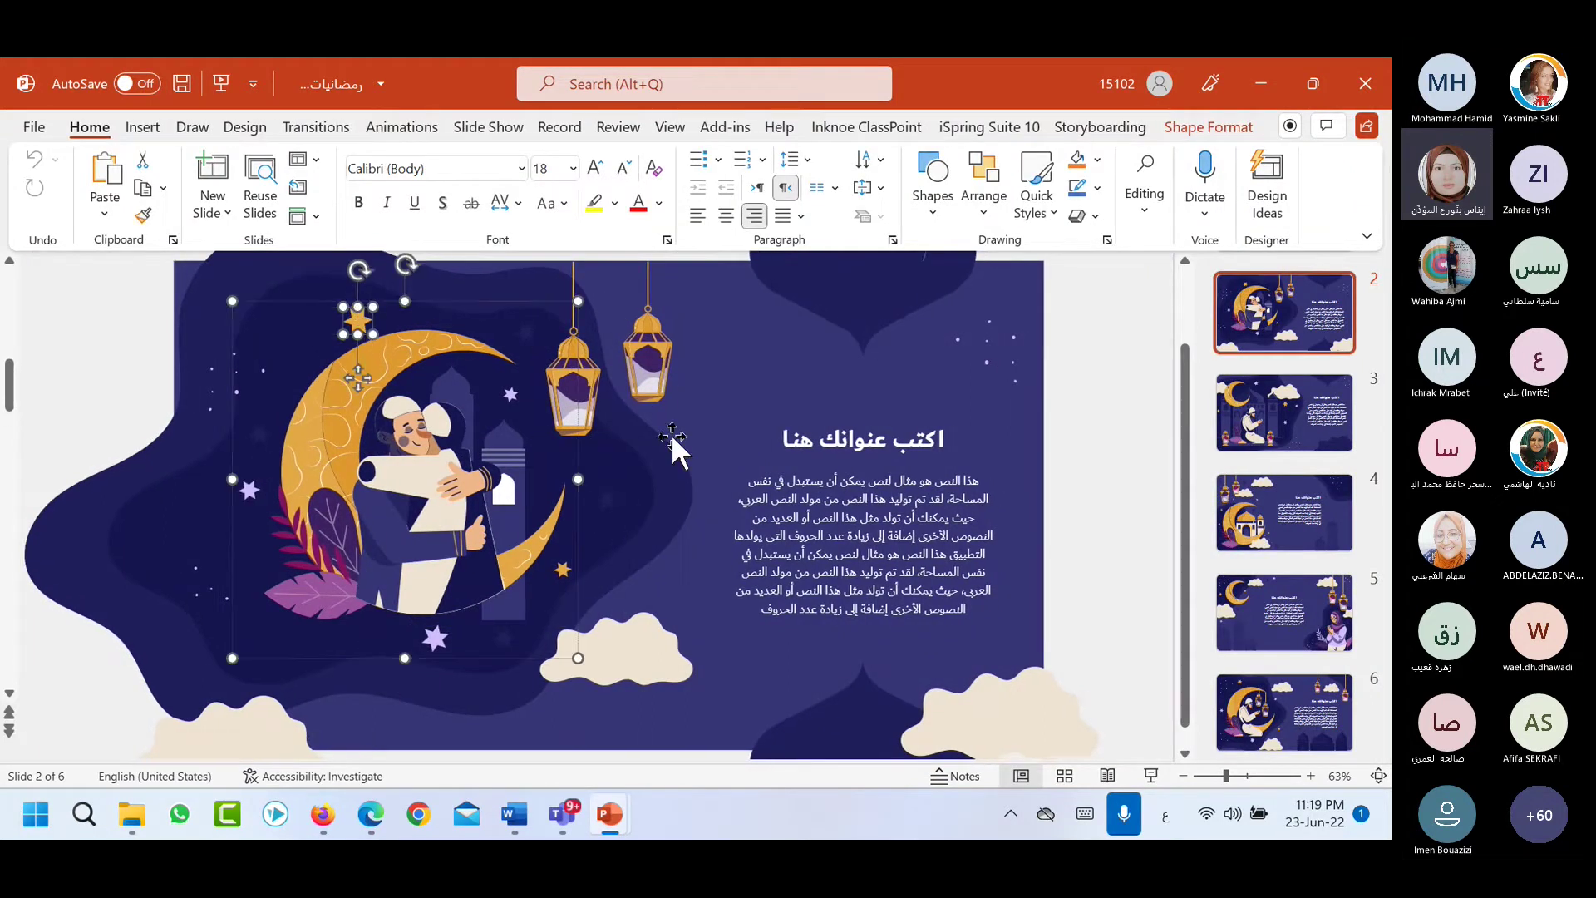
# Replace slide 2's title and body paragraph with short sample Arabic text and go to slide 3.
pyautogui.tripleClick(870, 447)
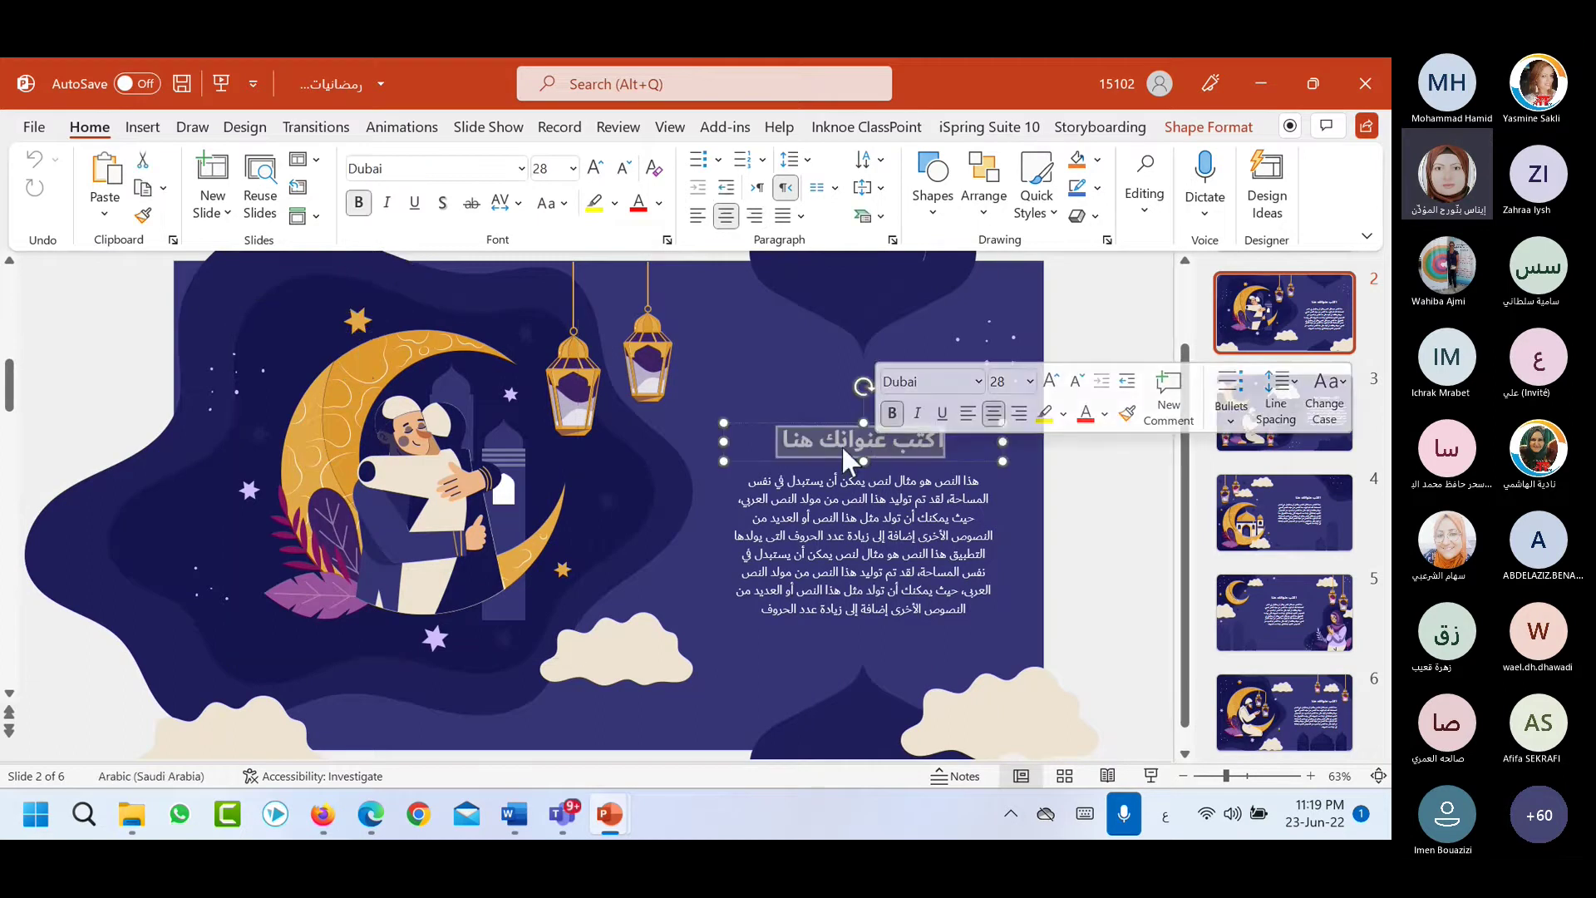
pyautogui.write('ورزقكم وانم')
pyautogui.tripleClick(902, 528)
pyautogui.write('هعمتنمتن')
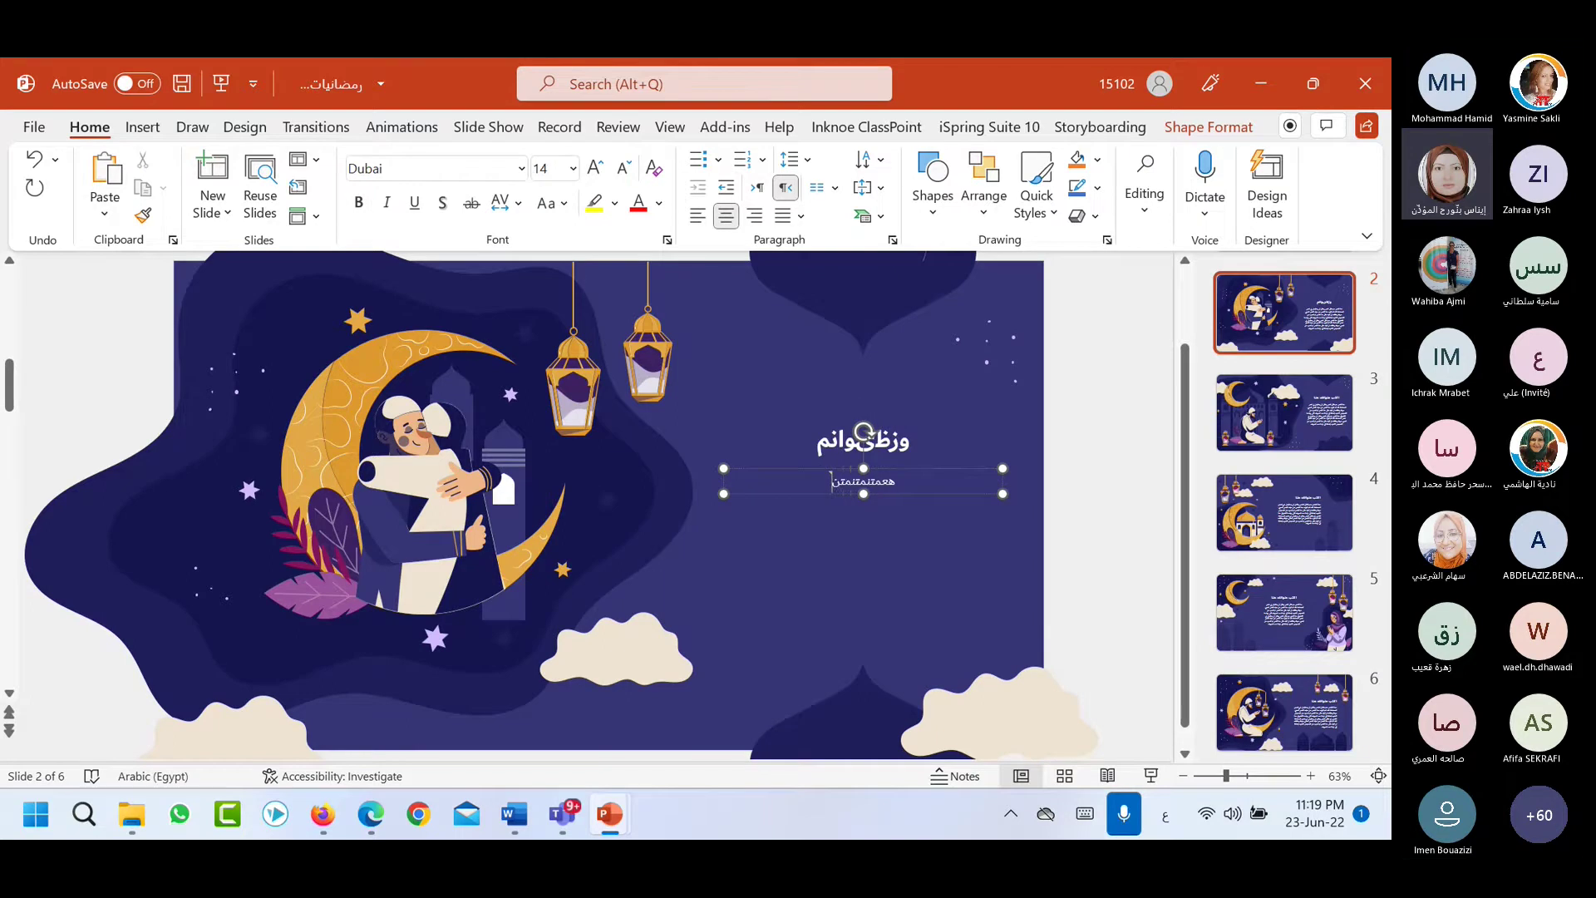
pyautogui.scroll(-2, 492, 440)
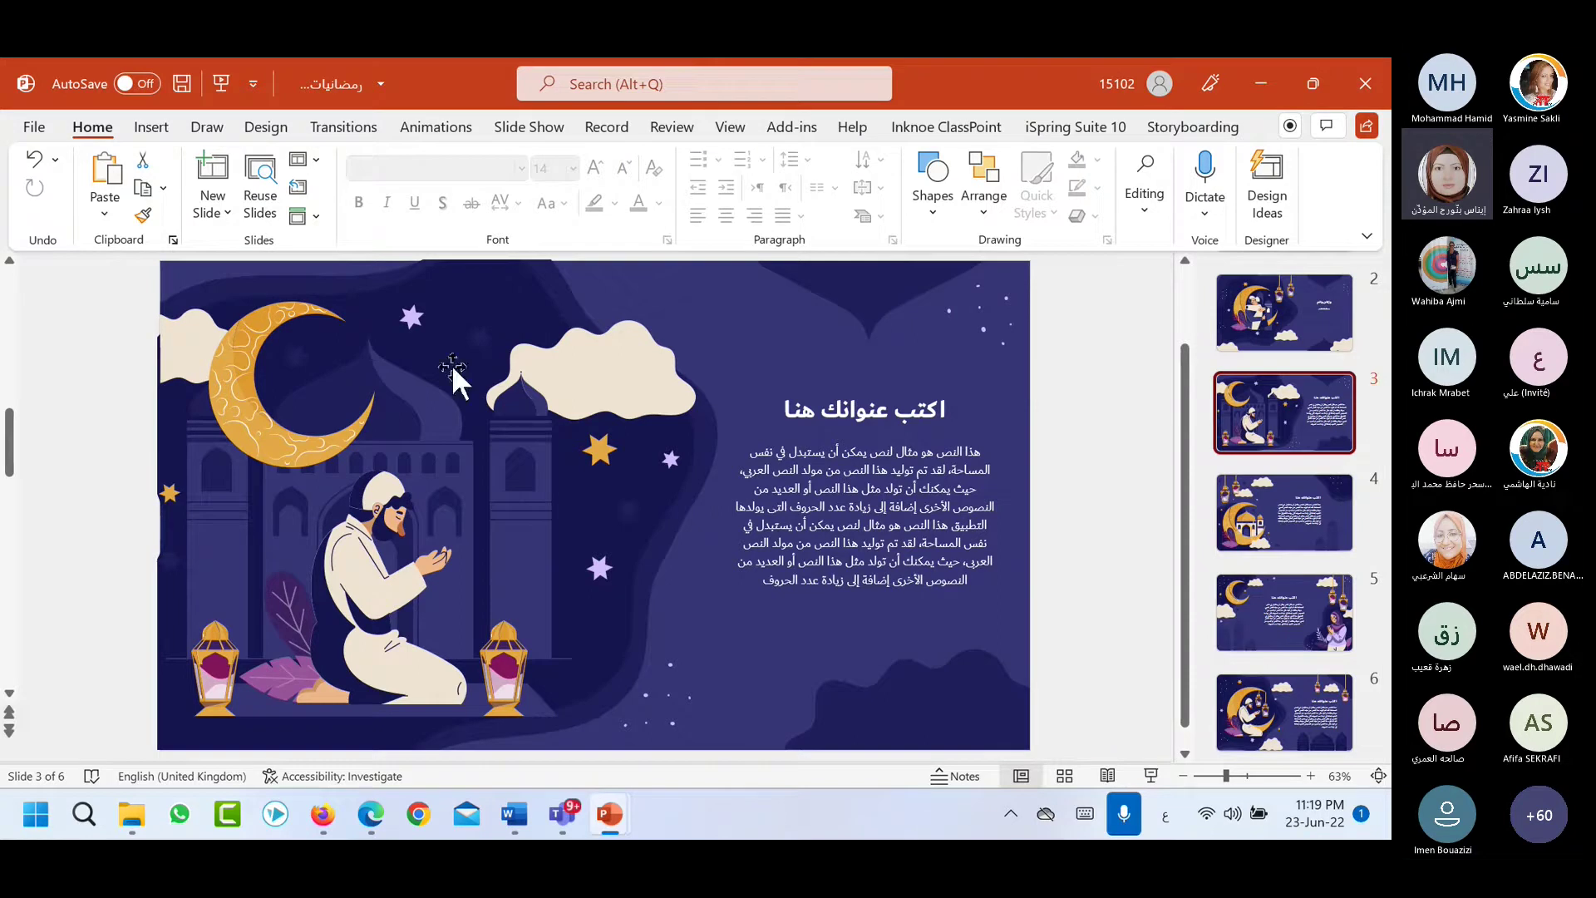
# Minimize the presentations and view the mind map template preview on the Adrkha page in the browser.
pyautogui.click(1261, 83)
pyautogui.click(1265, 75)
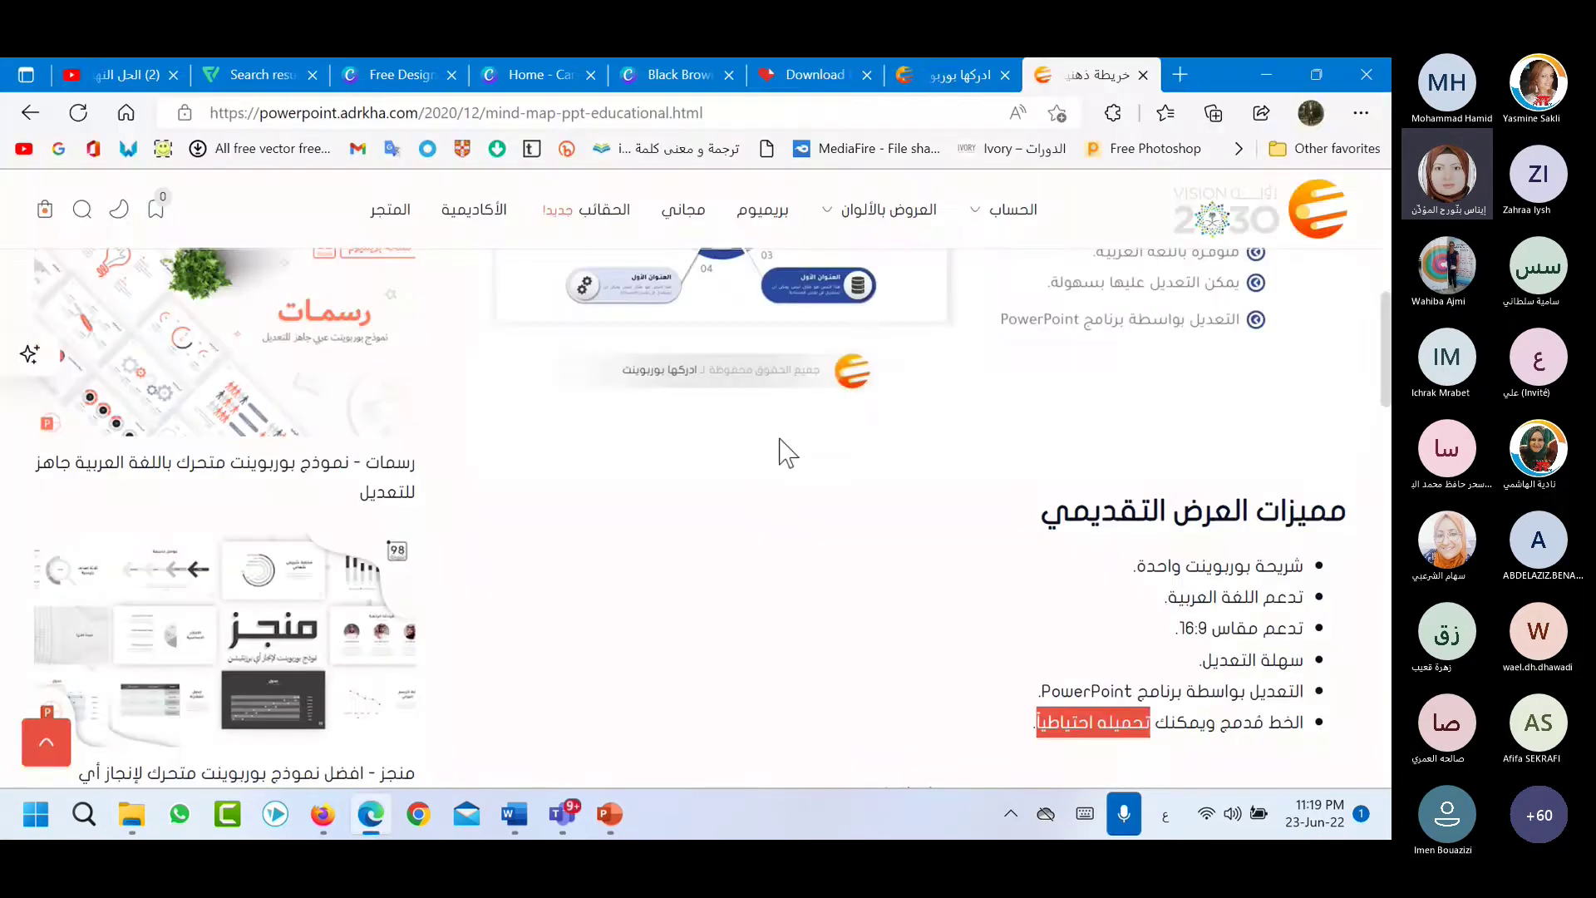
pyautogui.scroll(3, 548, 592)
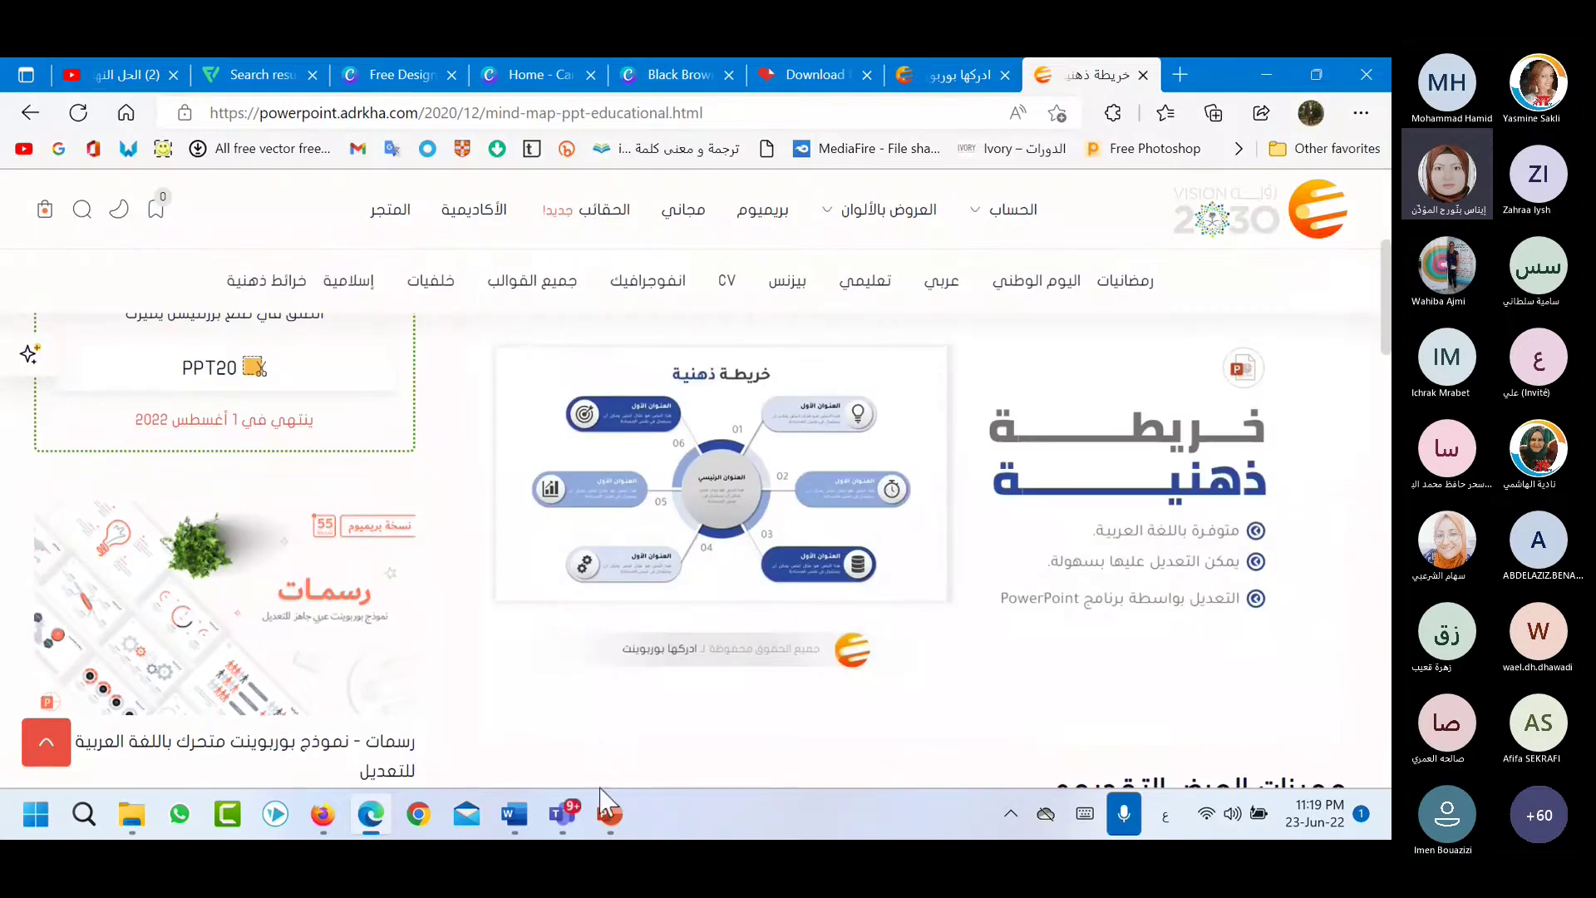
# Switch to File Explorer, open the الخط المستخدم - دبي subfolder and point out all the Dubai font files.
pyautogui.click(132, 815)
pyautogui.moveTo(407, 381); pyautogui.dragTo(242, 355)
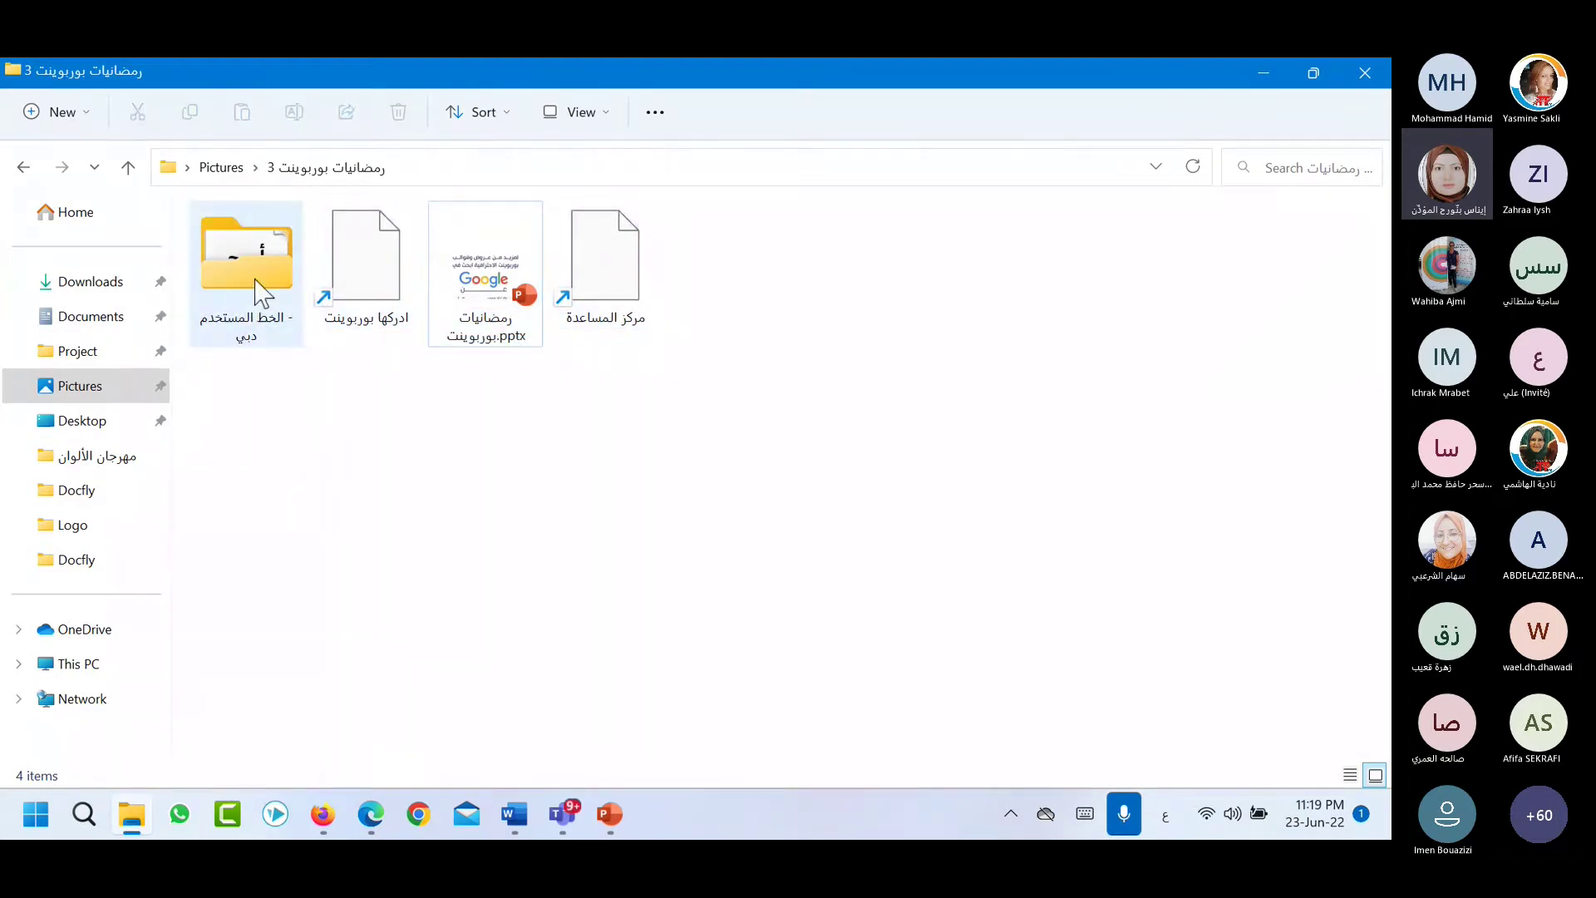
pyautogui.click(259, 296)
pyautogui.doubleClick(258, 298)
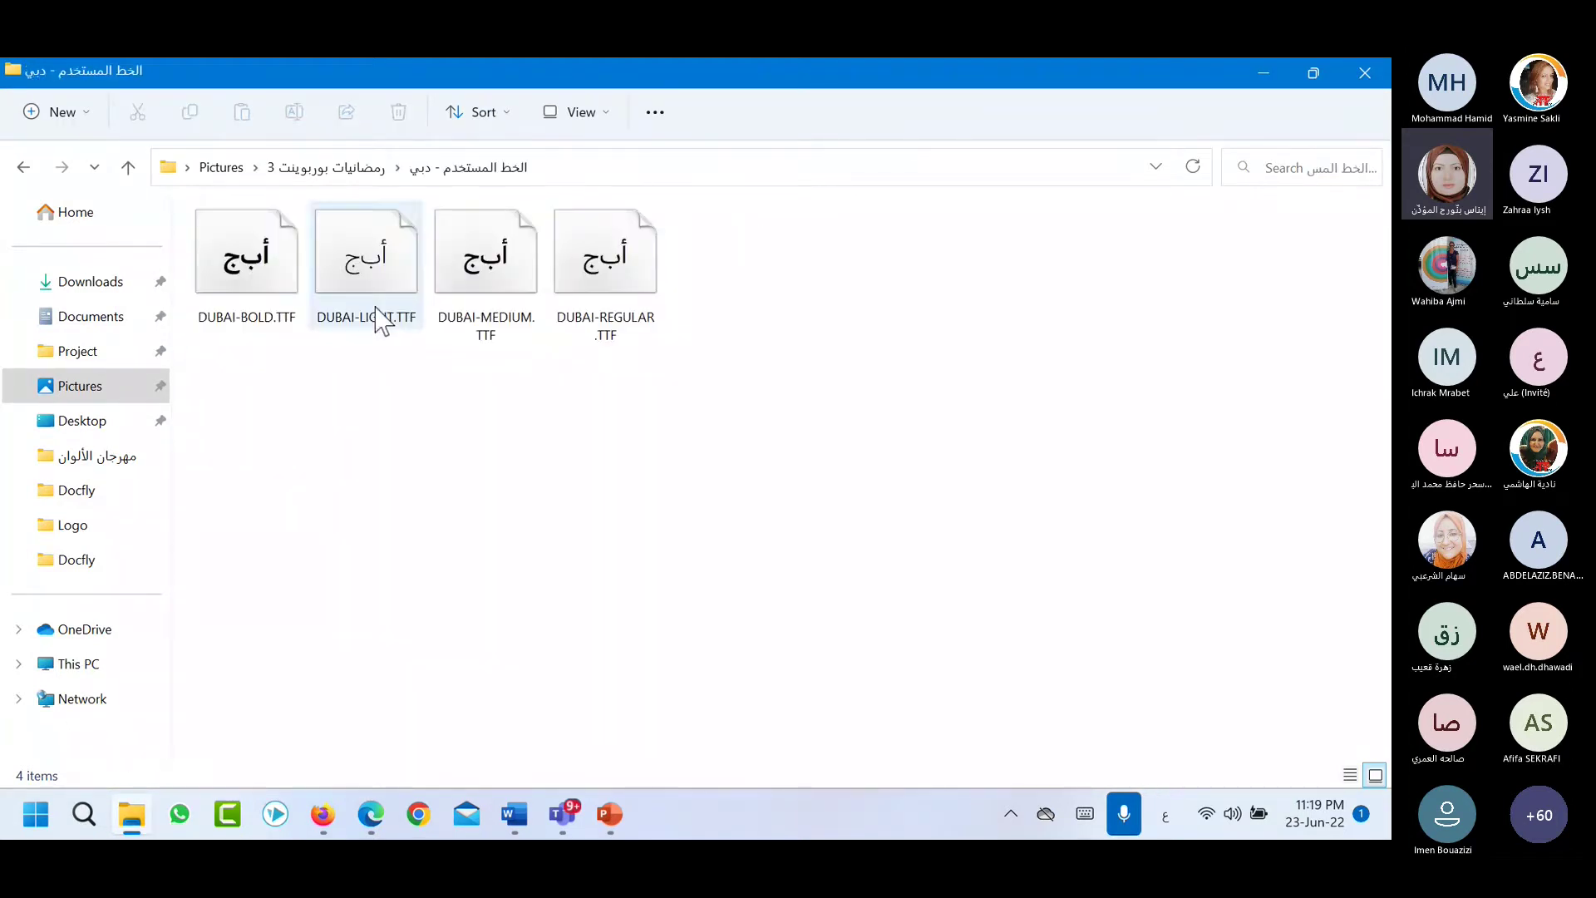
pyautogui.moveTo(753, 376); pyautogui.dragTo(249, 260)
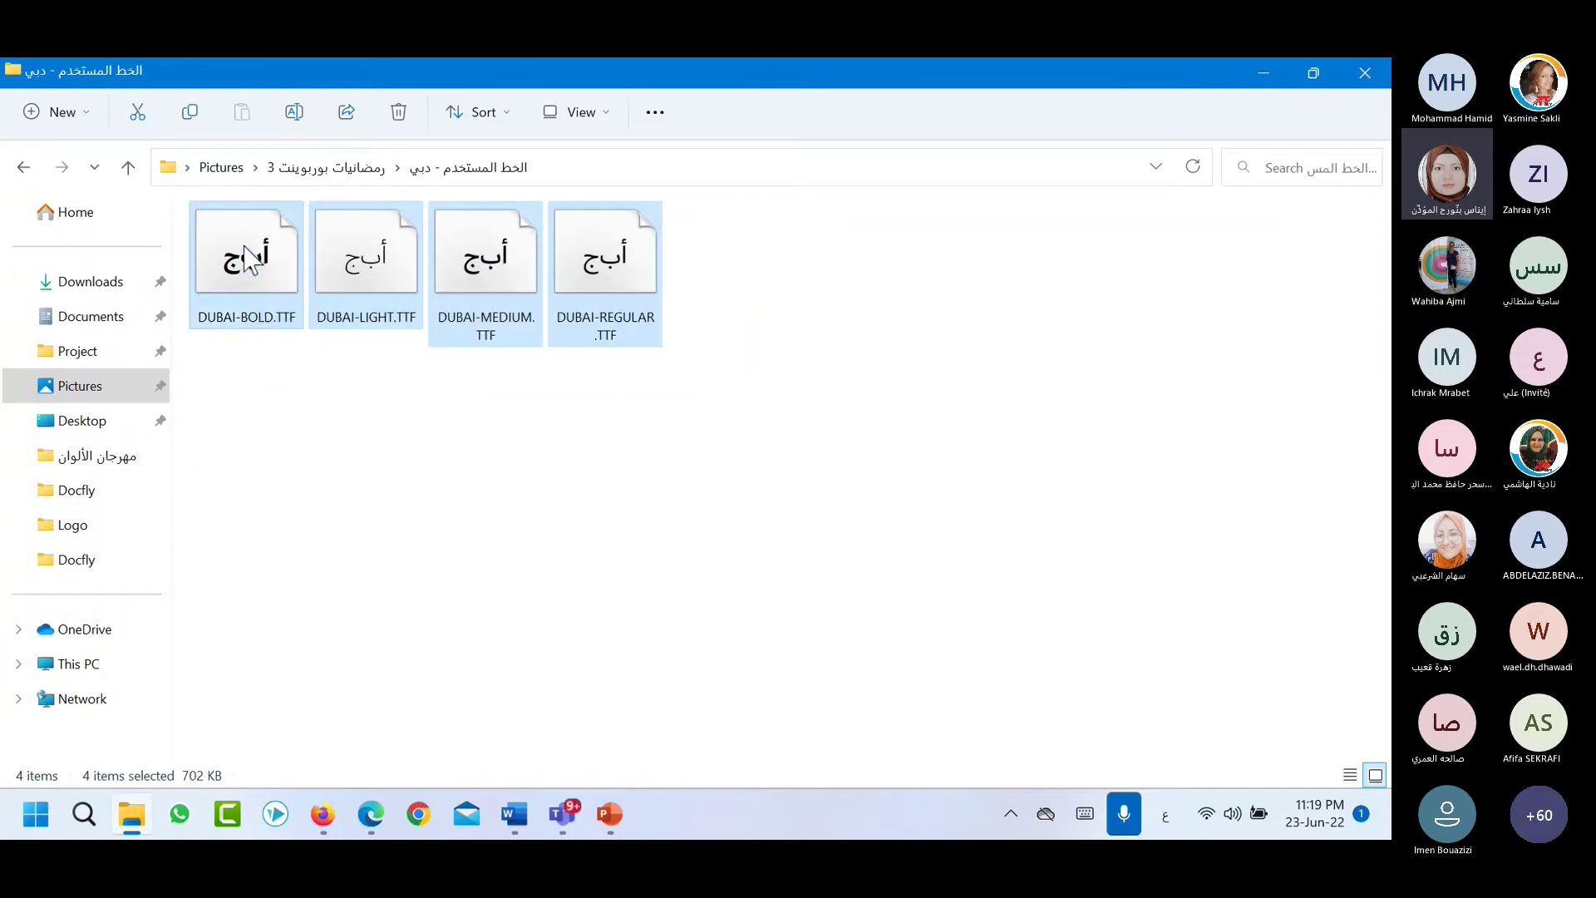
pyautogui.click(346, 391)
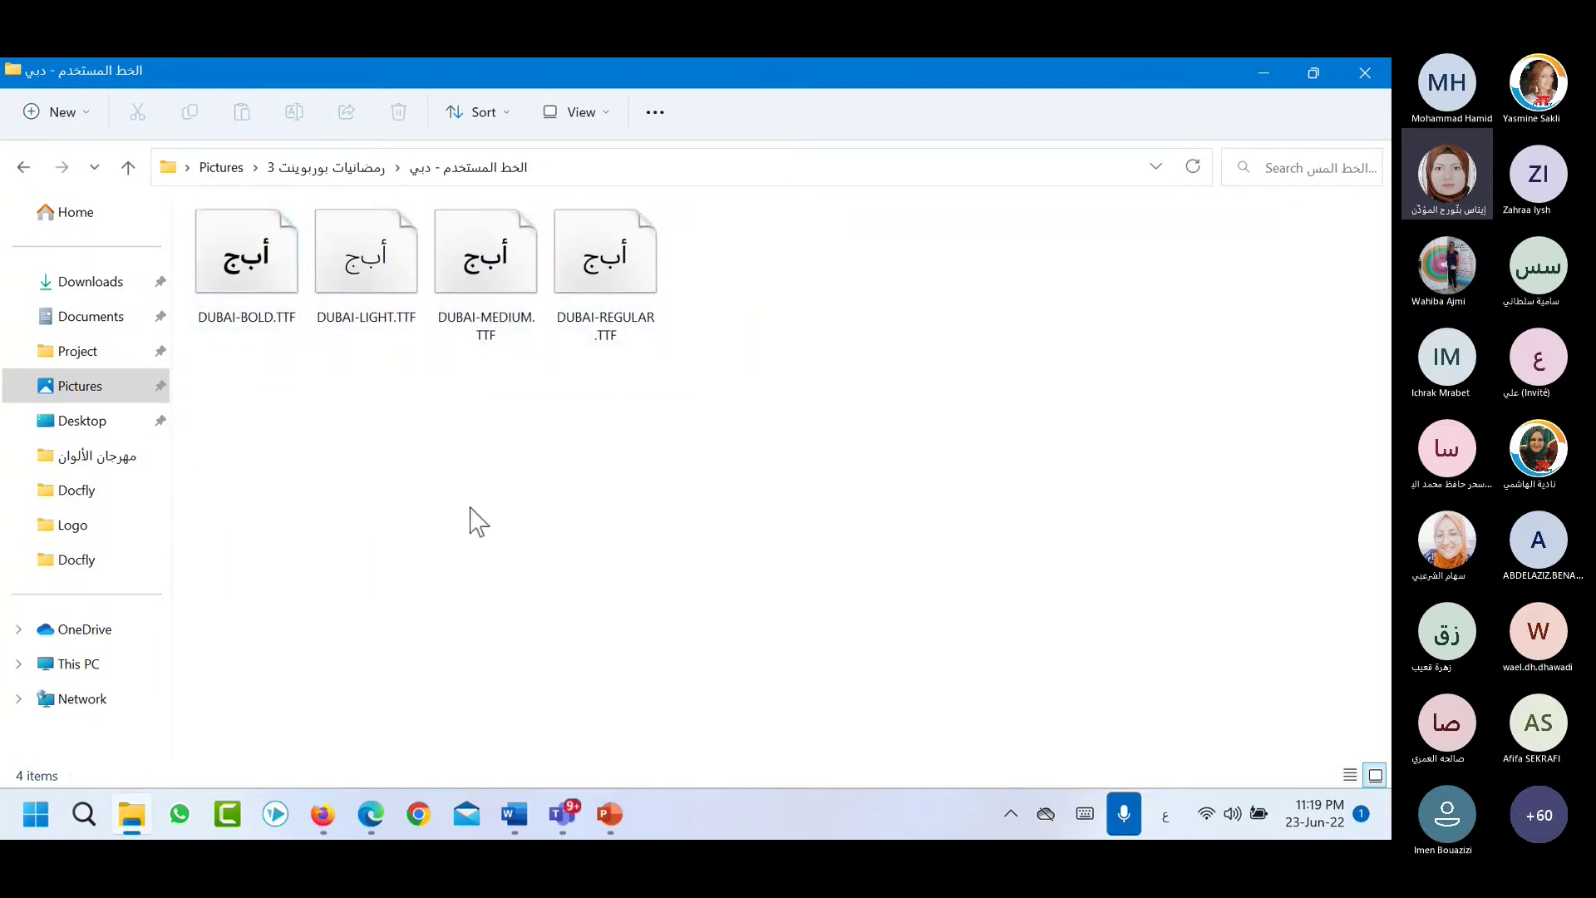
pyautogui.moveTo(617, 811)
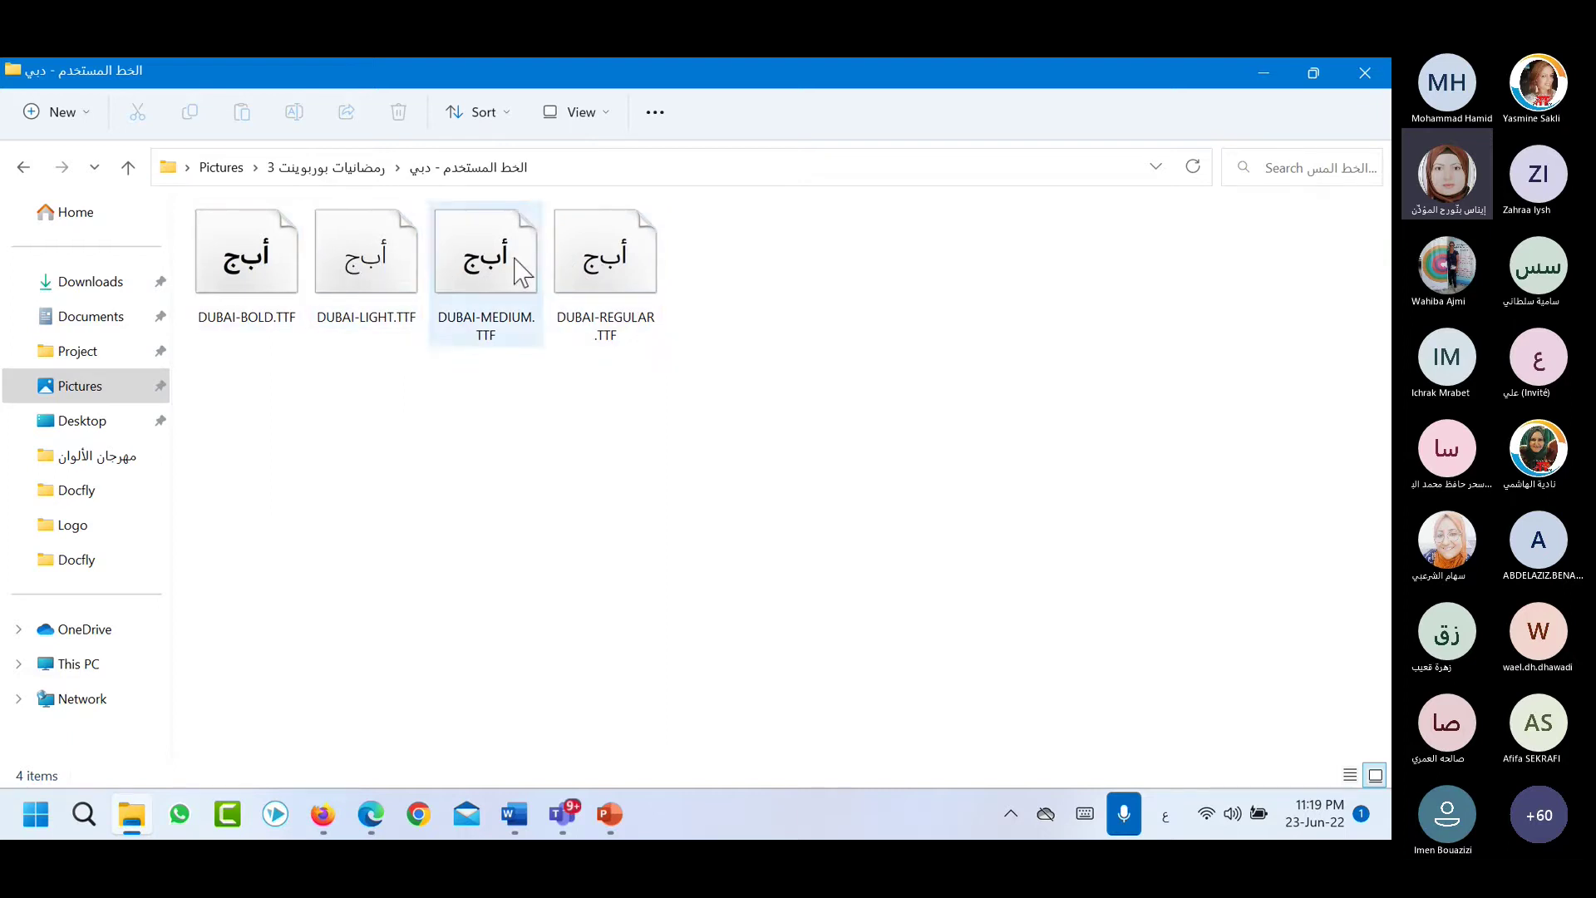
# Open DUBAI-LIGHT.TTF, install the Dubai Light font and close its preview.
pyautogui.click(375, 274)
pyautogui.doubleClick(376, 274)
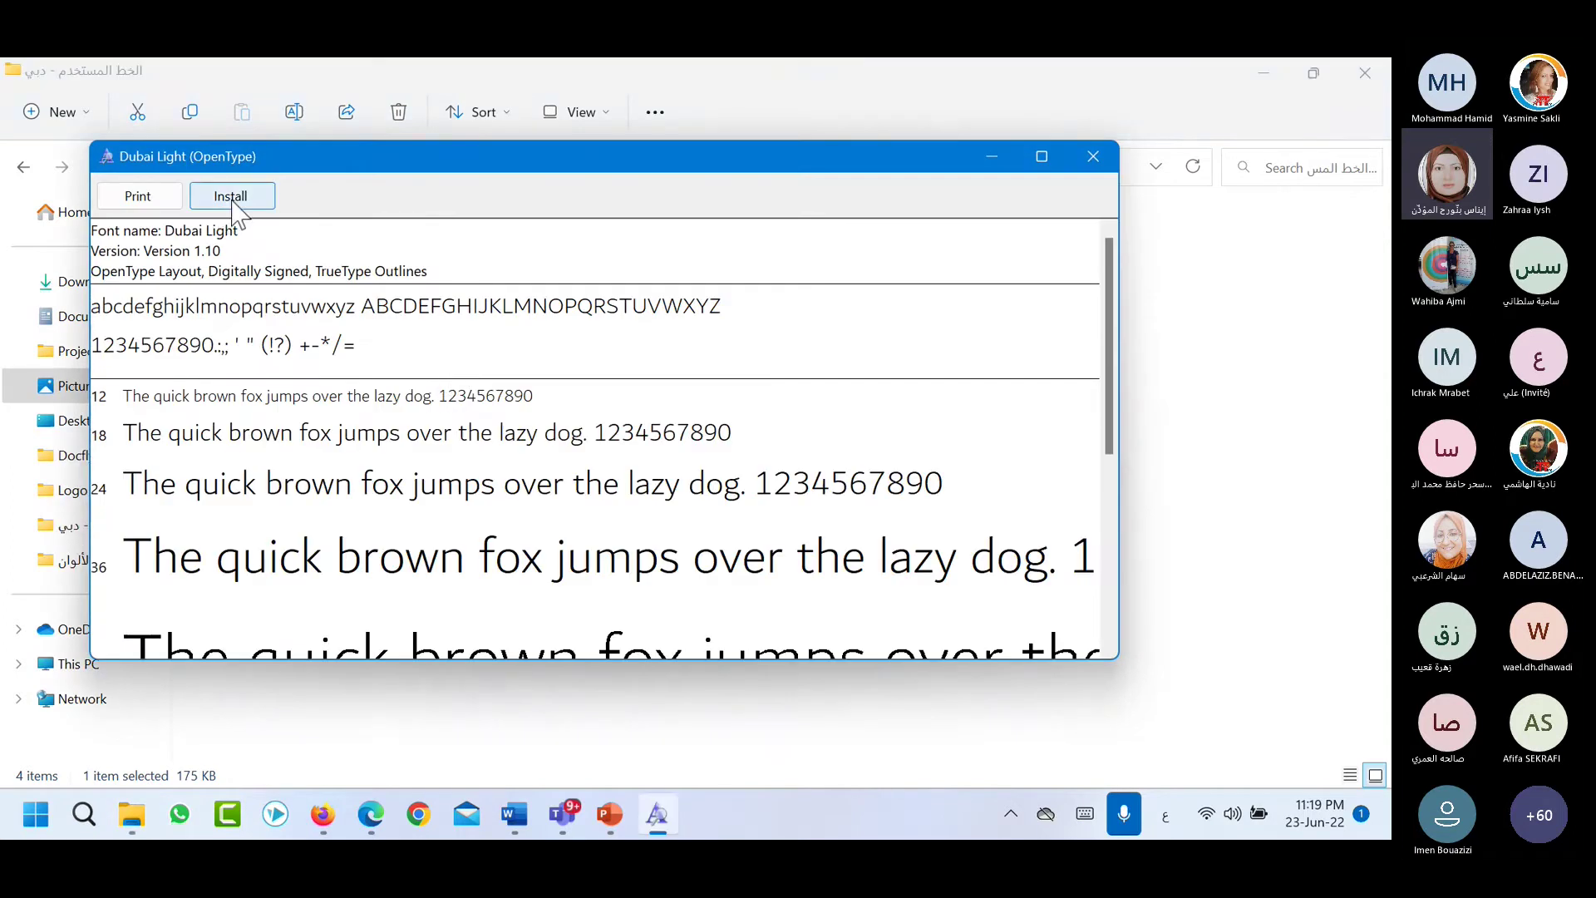
pyautogui.click(231, 200)
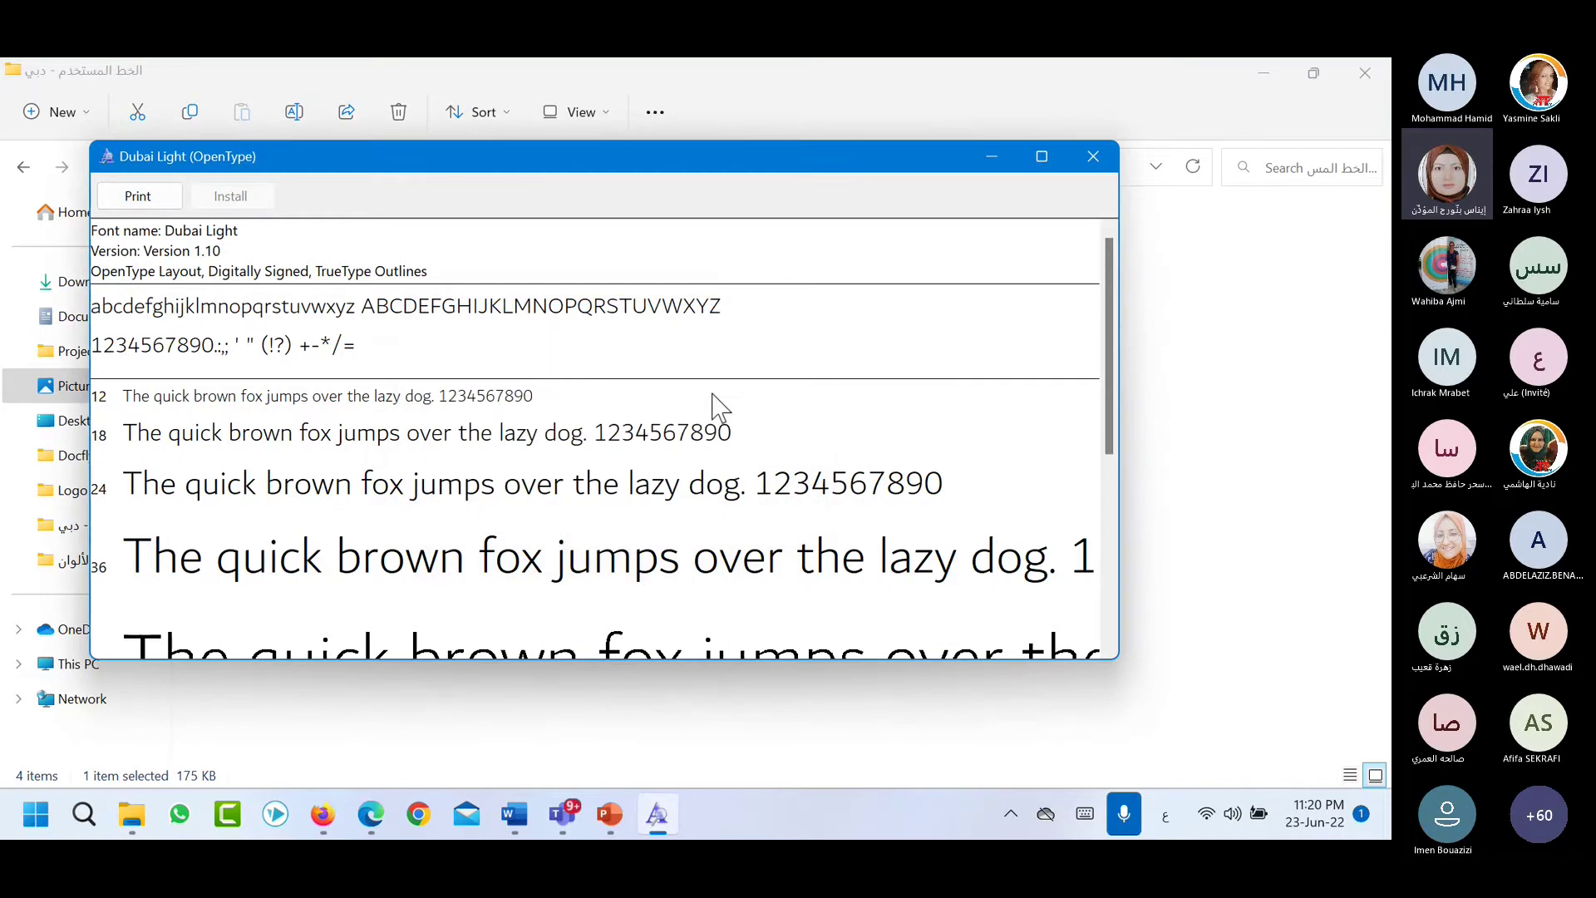
pyautogui.click(1086, 159)
# Copy all four Dubai font files, view the drives in This PC and close File Explorer.
pyautogui.moveTo(727, 374); pyautogui.dragTo(257, 277)
pyautogui.rightClick(257, 277)
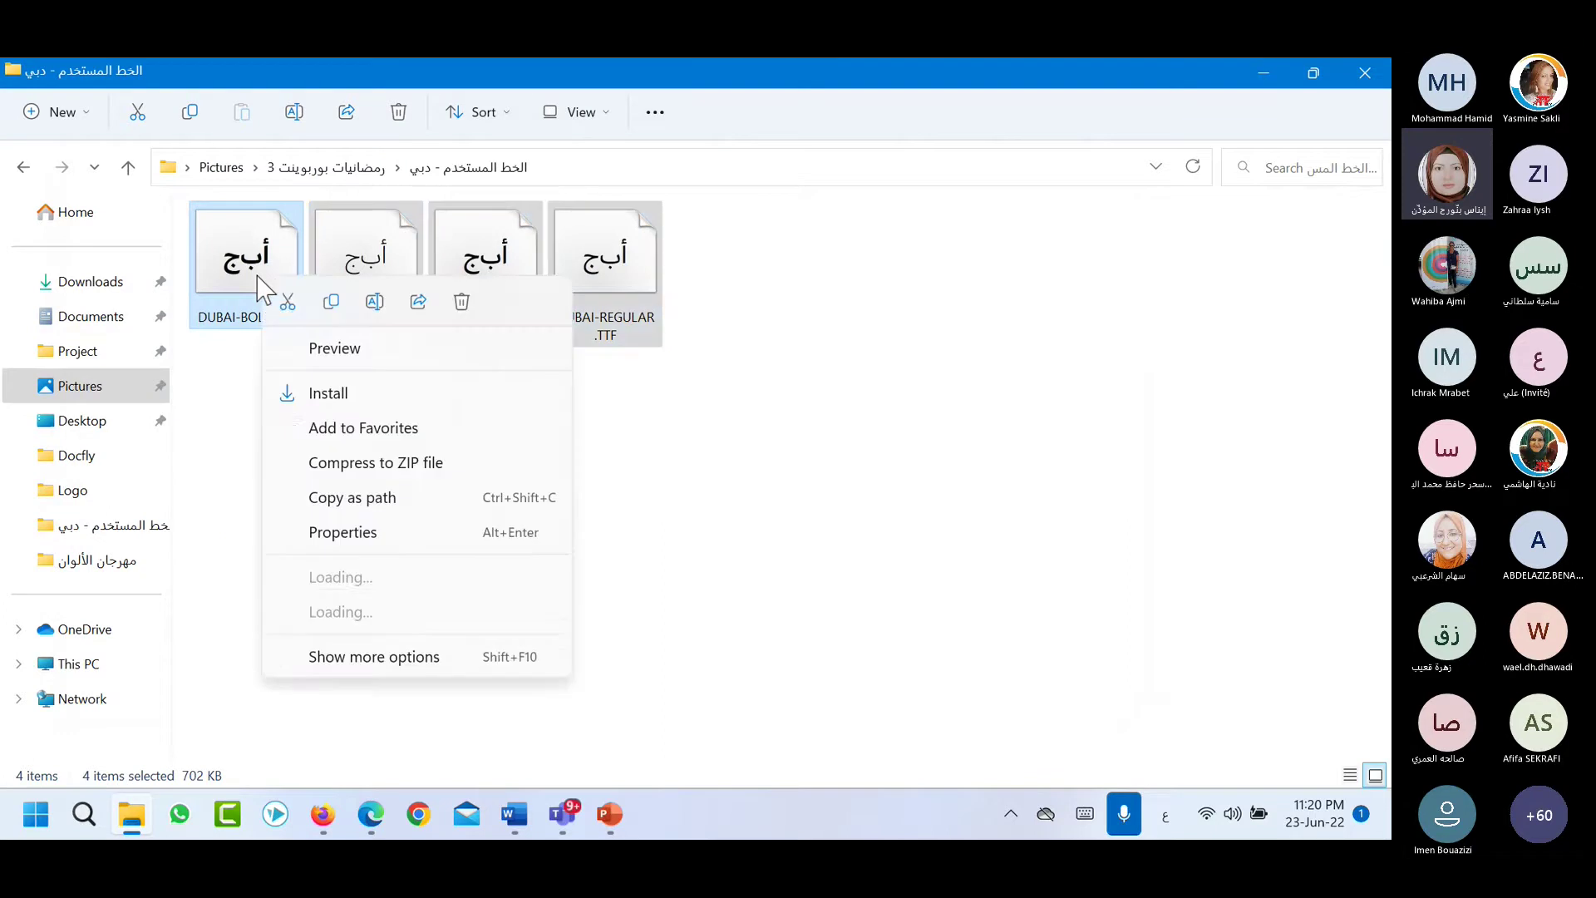
pyautogui.click(321, 326)
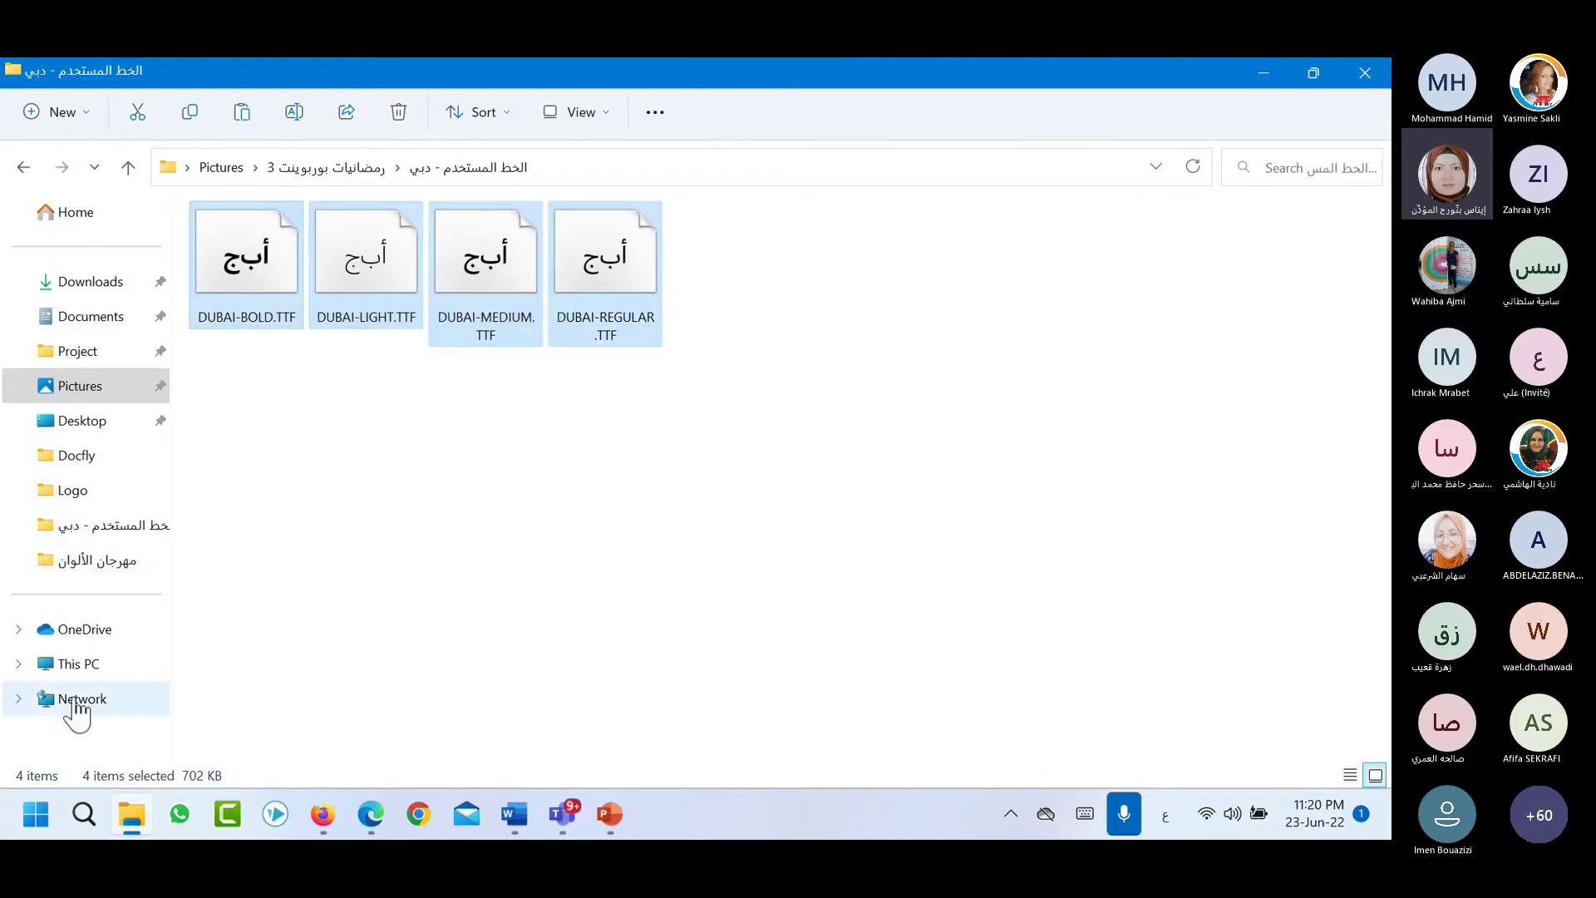
pyautogui.click(143, 673)
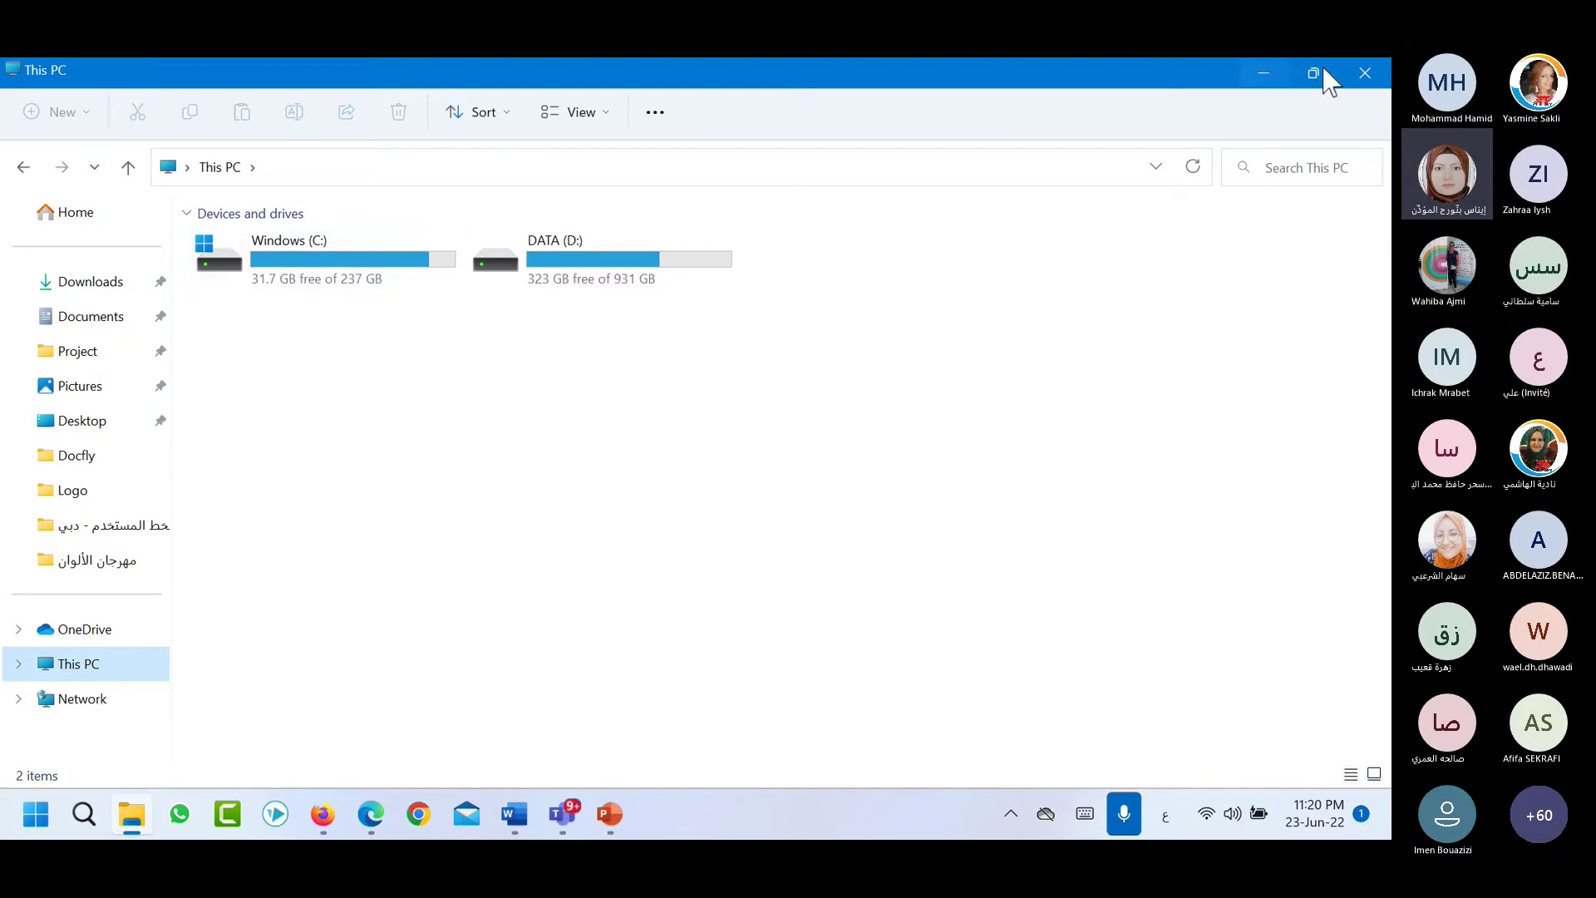
pyautogui.click(1368, 76)
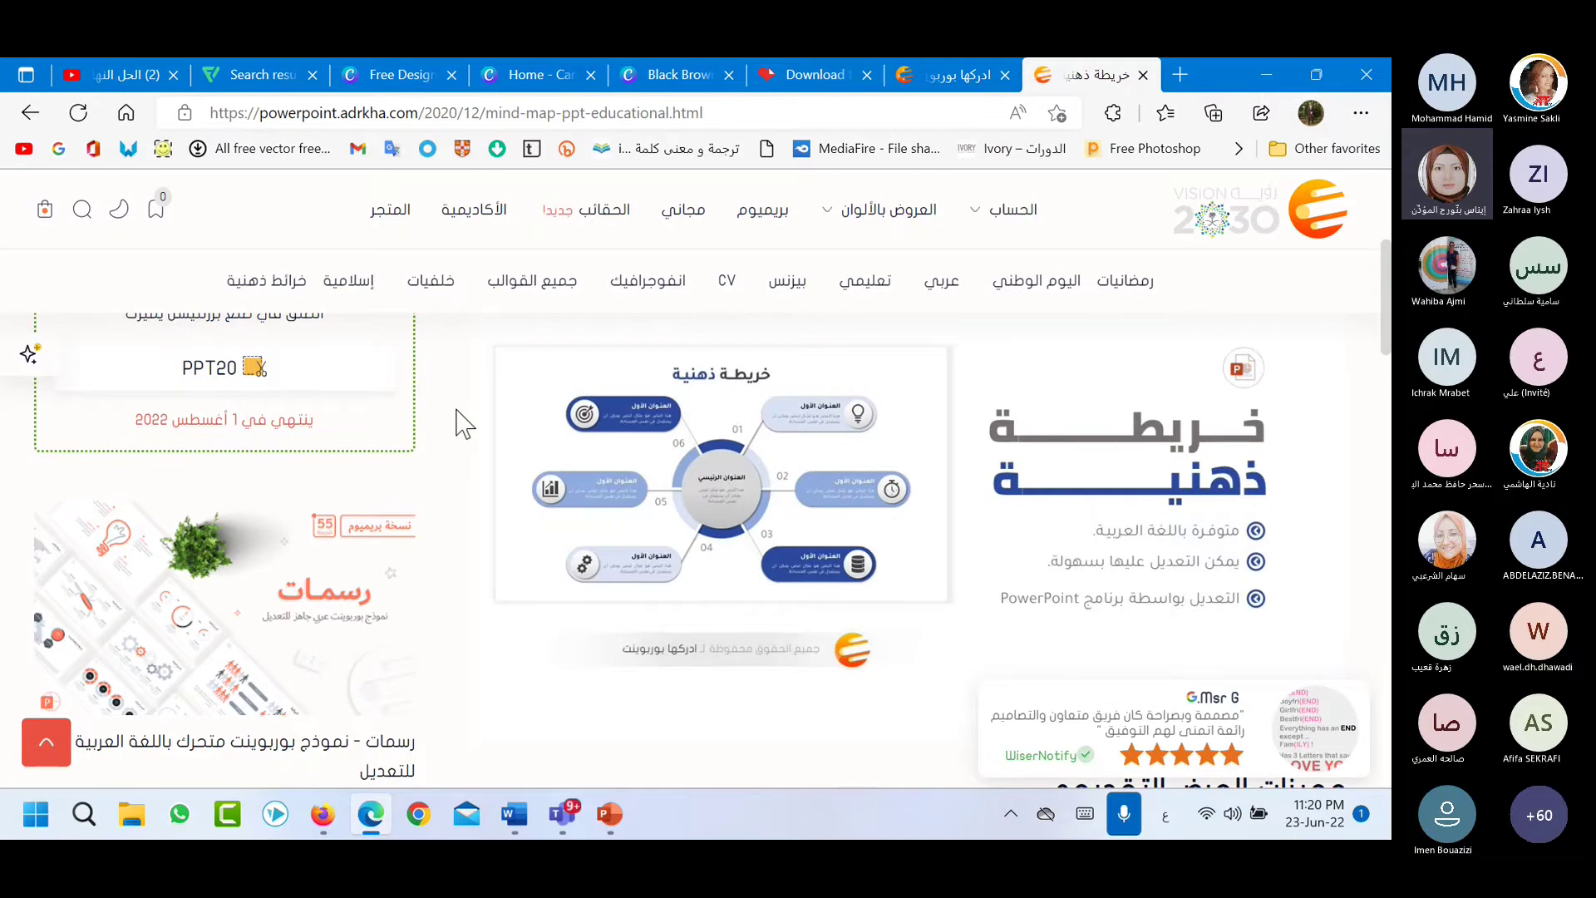
# Return to the title of the mind map template page, switch to the Teams meeting window and check the participants.
pyautogui.scroll(5, 743, 637)
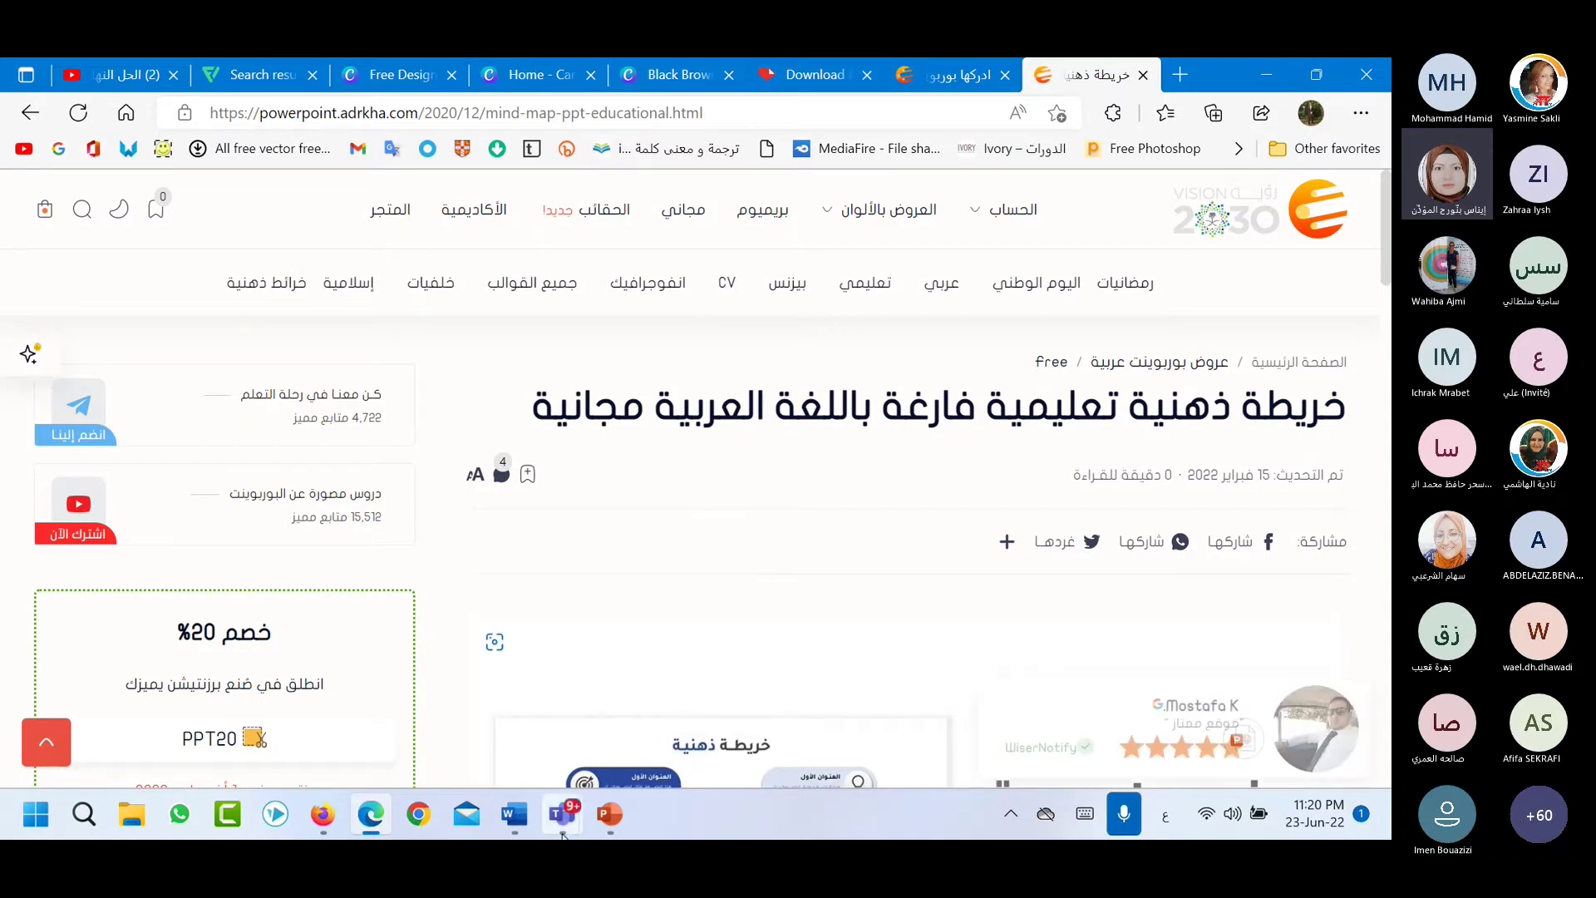
pyautogui.moveTo(563, 814)
pyautogui.click(632, 622)
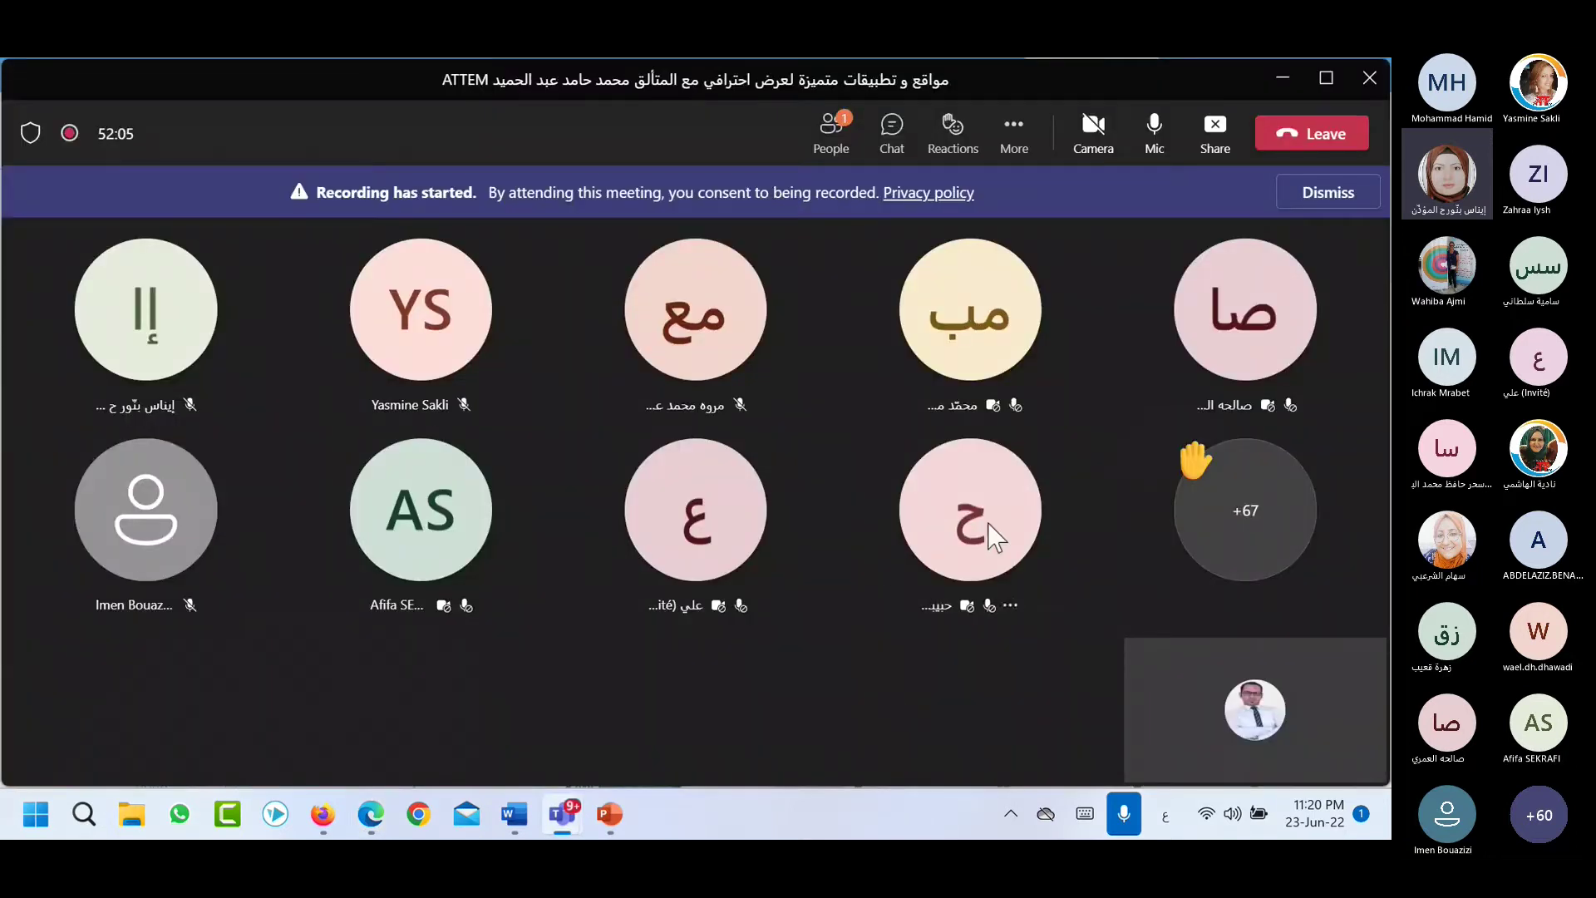
pyautogui.moveTo(988, 524)
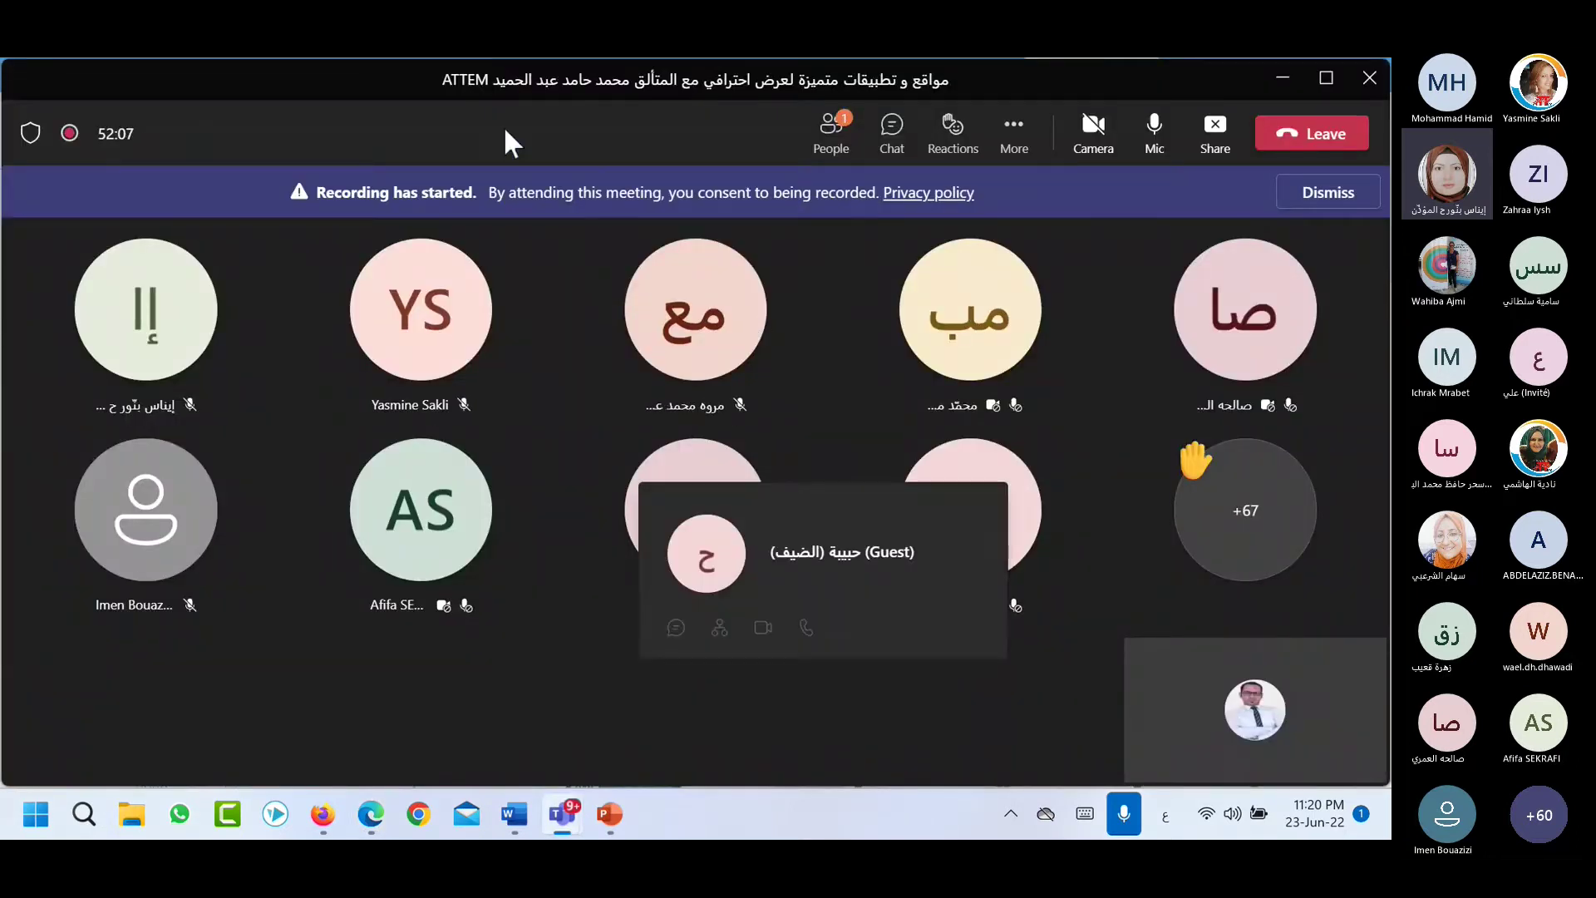